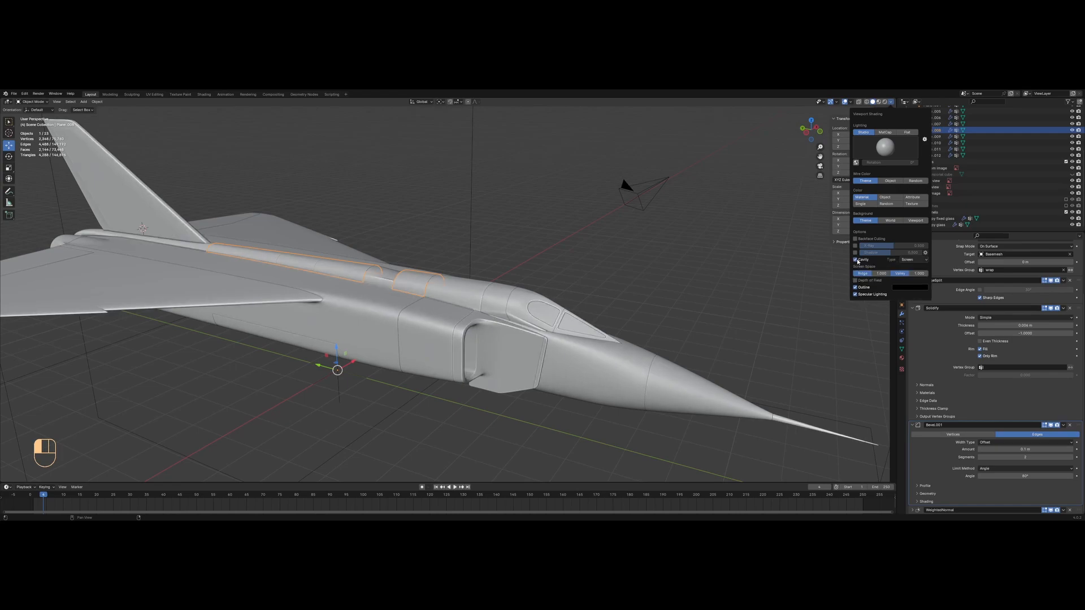
Toggle the viewport's cavity shading and select the fuselage panel behind the cockpit
{"action": "left_click", "coordinate": [855, 260]}
{"action": "mouse_move", "coordinate": [516, 247]}
{"action": "middle_mouse_down"}
{"action": "mouse_move", "coordinate": [485, 272]}
{"action": "mouse_move", "coordinate": [478, 259]}
{"action": "mouse_move", "coordinate": [506, 221]}
{"action": "middle_mouse_up"}
{"action": "scroll", "coordinate": [481, 273], "scroll_direction": "up", "scroll_amount": 3}
{"action": "left_click", "coordinate": [467, 280]}
{"action": "middle_click_drag", "start_coordinate": [506, 222], "coordinate": [539, 255], "text": "shift"}
{"action": "scroll", "coordinate": [540, 254], "scroll_direction": "up", "scroll_amount": 1}
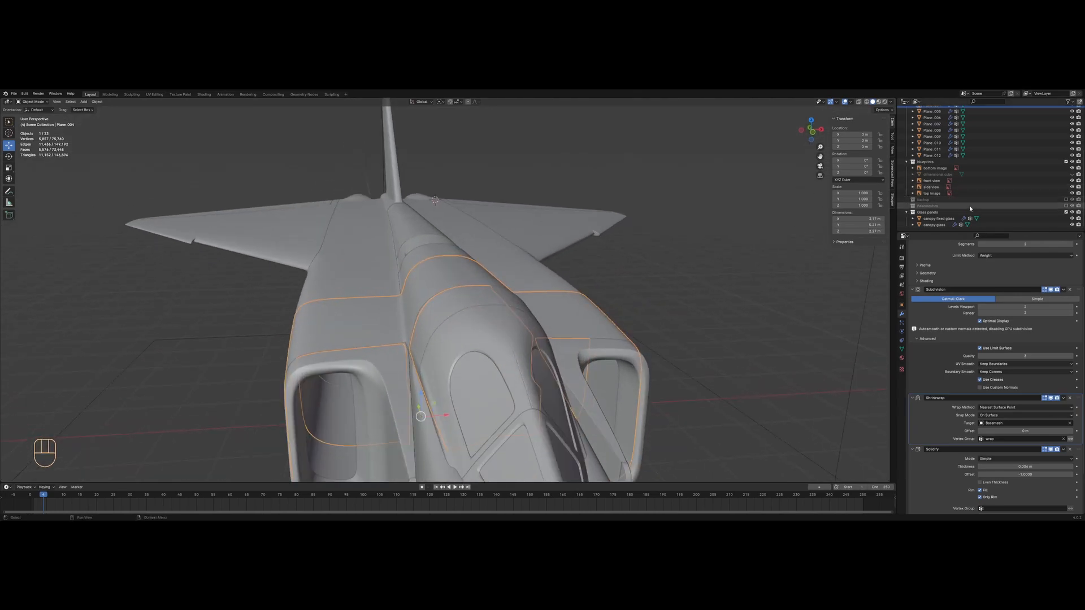
Show the basemeshes collection, select the Basemesh object in it and save the file
{"action": "left_click", "coordinate": [1066, 206]}
{"action": "left_click", "coordinate": [939, 213]}
{"action": "key", "text": "z"}
{"action": "key", "text": "ctrl+s"}
Set Basemesh's viewport subdivision level to 2 and isolate the object in local view
{"action": "double_click", "coordinate": [980, 359]}
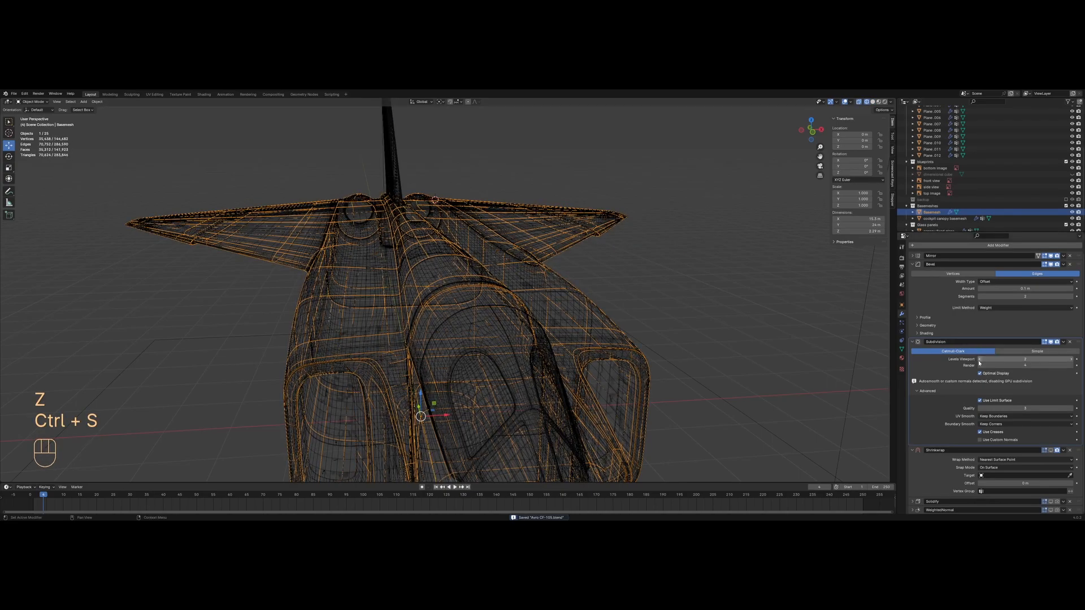
{"action": "key", "text": "z"}
{"action": "key", "text": "slash"}
{"action": "middle_click_drag", "start_coordinate": [514, 281], "coordinate": [450, 306]}
{"action": "scroll", "coordinate": [452, 313], "scroll_direction": "up", "scroll_amount": 4}
{"action": "scroll", "coordinate": [450, 306], "scroll_direction": "up", "scroll_amount": 2}
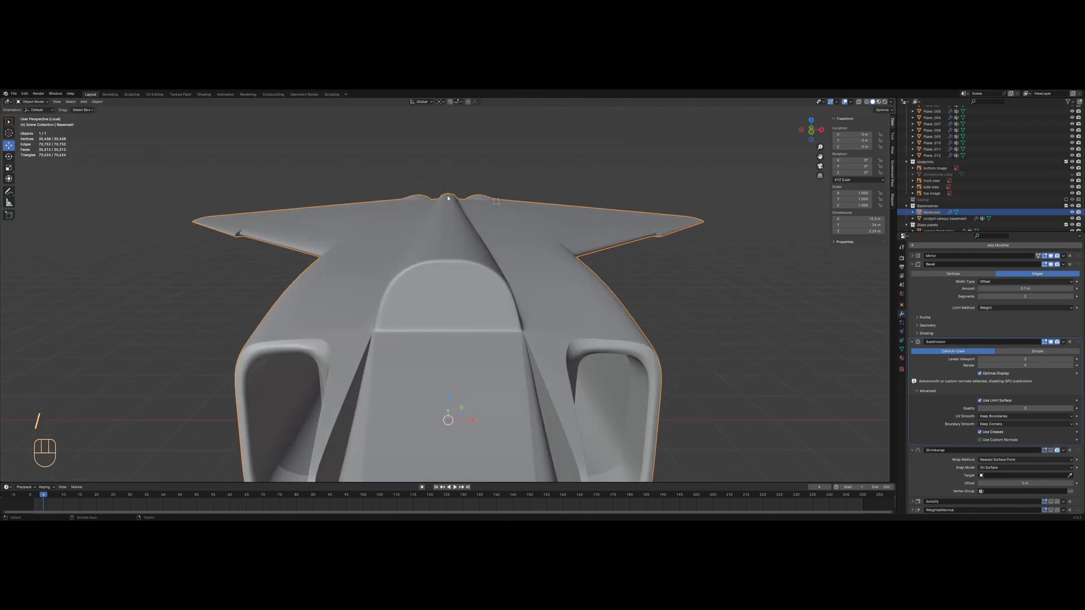
Annotate the fuselage centreline with wrong and right cross-section profiles beside it, and remove the annotations
{"action": "left_click", "coordinate": [12, 191]}
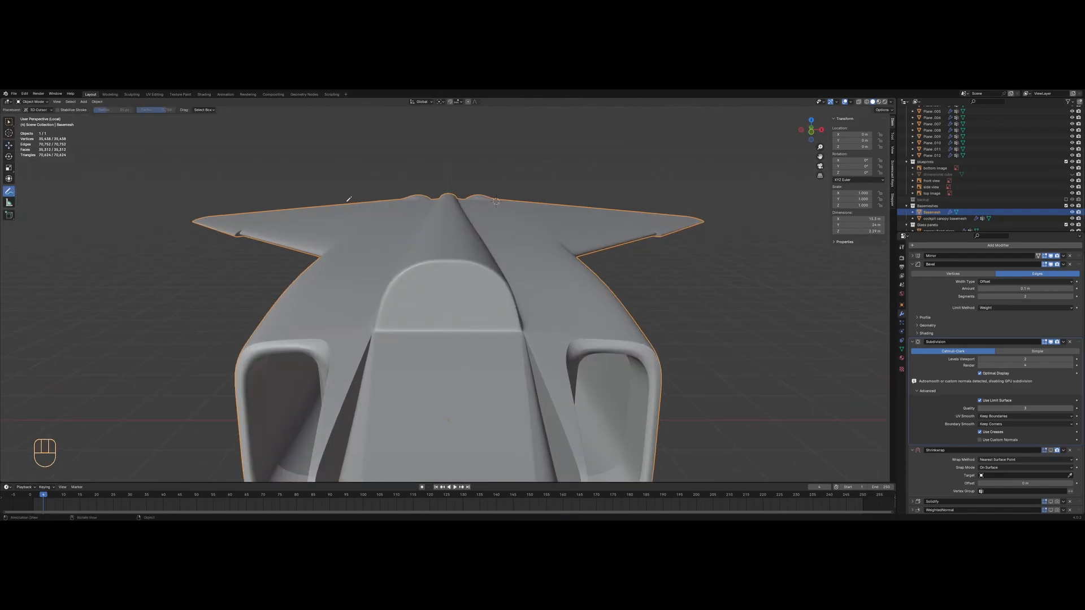
{"action": "left_click_drag", "start_coordinate": [448, 190], "coordinate": [449, 198]}
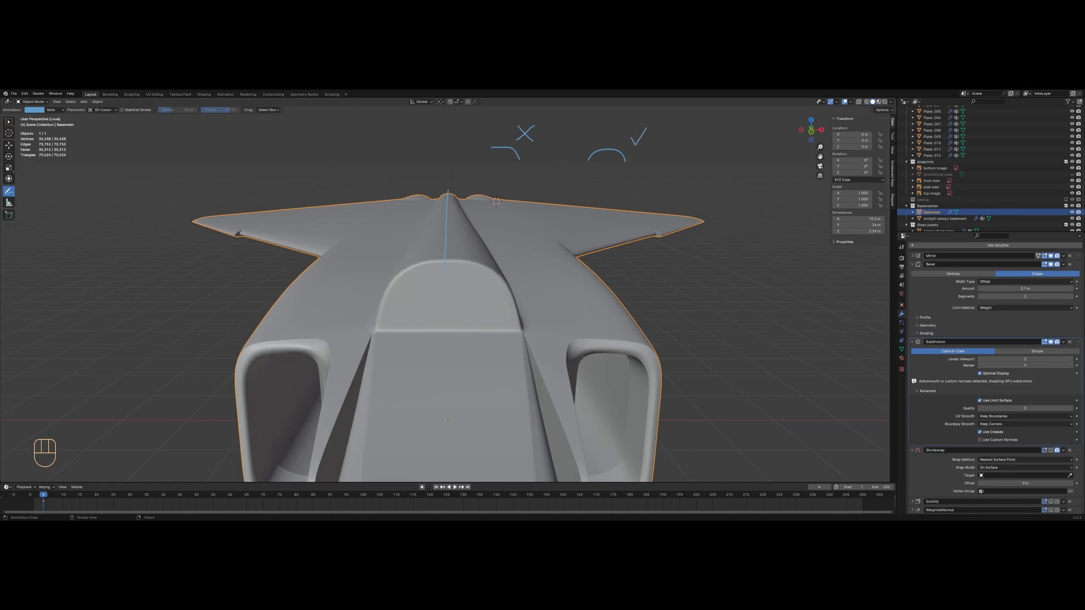
{"action": "left_click", "coordinate": [12, 149]}
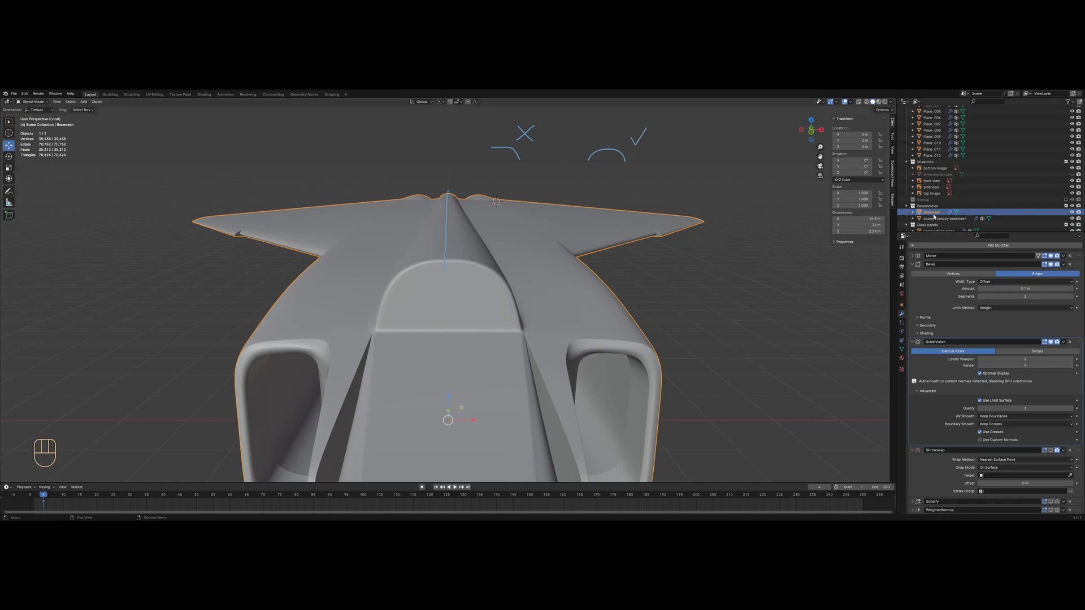
{"action": "left_click", "coordinate": [893, 150]}
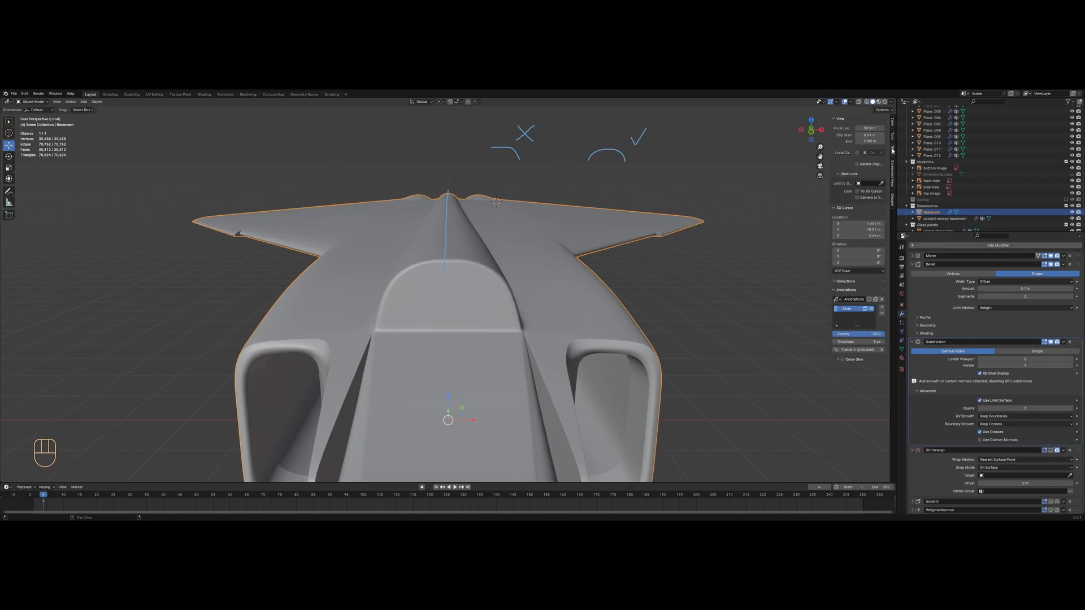
{"action": "left_click", "coordinate": [882, 299]}
Open Basemesh for mesh editing and select the vertex loop along its centreline
{"action": "middle_click_drag", "start_coordinate": [543, 256], "coordinate": [540, 278]}
{"action": "key", "text": "Tab"}
{"action": "scroll", "coordinate": [437, 281], "scroll_direction": "up", "scroll_amount": 2}
{"action": "left_click", "coordinate": [443, 282], "text": "alt"}
{"action": "scroll", "coordinate": [452, 286], "scroll_direction": "down", "scroll_amount": 4}
{"action": "middle_click_drag", "start_coordinate": [466, 300], "coordinate": [467, 296], "text": "shift"}
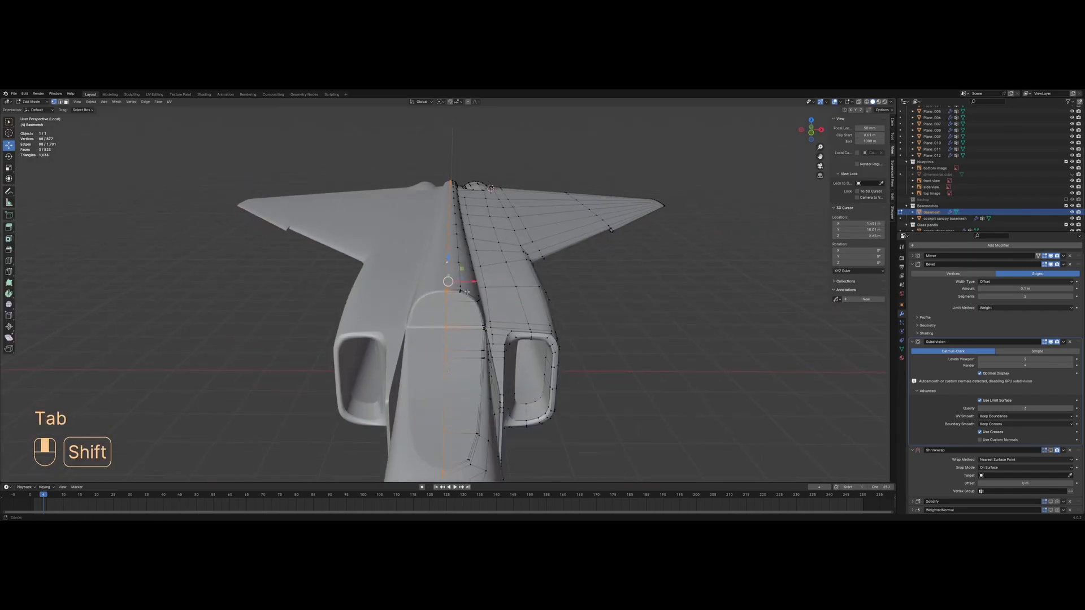
{"action": "scroll", "coordinate": [467, 296], "scroll_direction": "down", "scroll_amount": 2}
{"action": "key", "text": "z"}
{"action": "scroll", "coordinate": [450, 389], "scroll_direction": "down", "scroll_amount": 1}
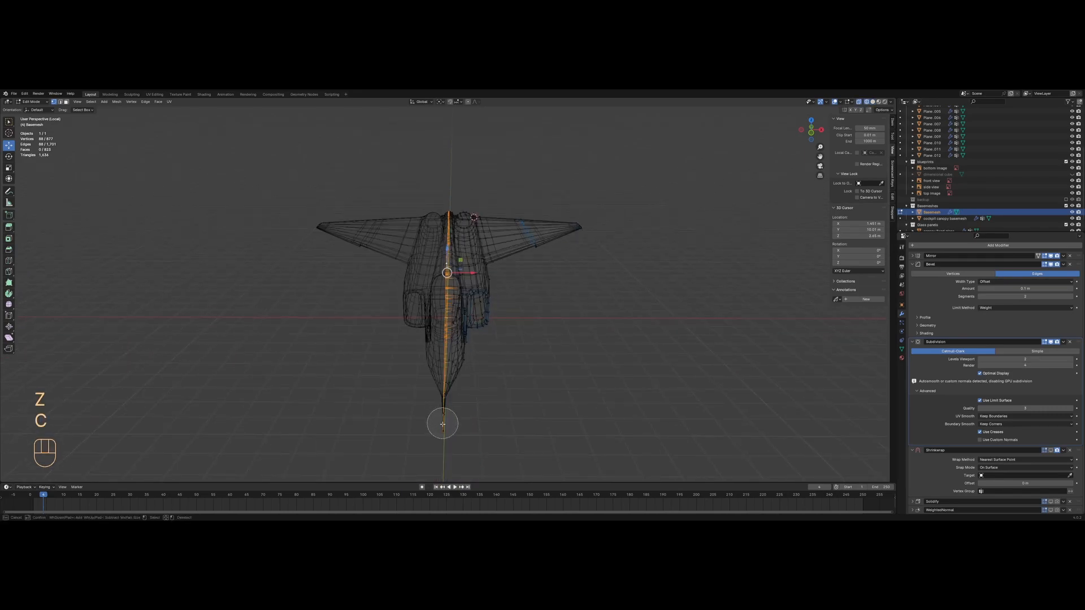
{"action": "key", "text": "z"}
{"action": "scroll", "coordinate": [434, 253], "scroll_direction": "up", "scroll_amount": 5}
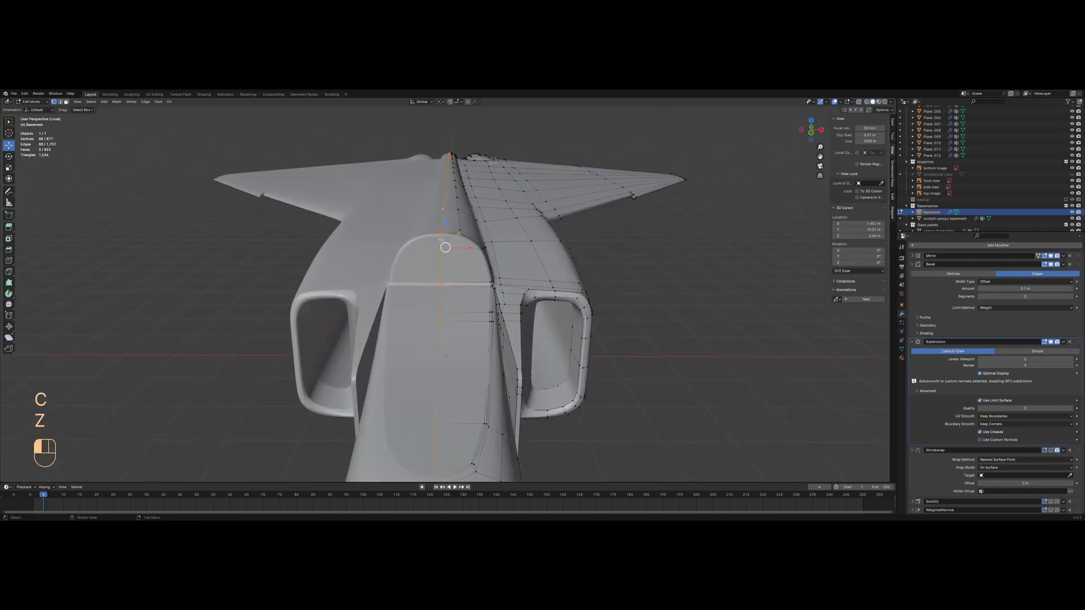
Select the path of spine vertices running rearward from the cockpit on Basemesh and move them about 0.018 m along Z
{"action": "left_click", "coordinate": [441, 239]}
{"action": "middle_click_drag", "start_coordinate": [441, 239], "coordinate": [638, 210]}
{"action": "scroll", "coordinate": [611, 254], "scroll_direction": "up", "scroll_amount": 5}
{"action": "left_click", "coordinate": [500, 363], "text": "ctrl"}
{"action": "scroll", "coordinate": [495, 317], "scroll_direction": "down", "scroll_amount": 4}
{"action": "middle_click_drag", "start_coordinate": [486, 283], "coordinate": [639, 277]}
{"action": "middle_click_drag", "start_coordinate": [566, 277], "coordinate": [667, 226]}
{"action": "middle_click_drag", "start_coordinate": [565, 283], "coordinate": [537, 271], "text": "shift"}
{"action": "scroll", "coordinate": [511, 302], "scroll_direction": "up", "scroll_amount": 3}
{"action": "middle_click_drag", "start_coordinate": [481, 294], "coordinate": [466, 317]}
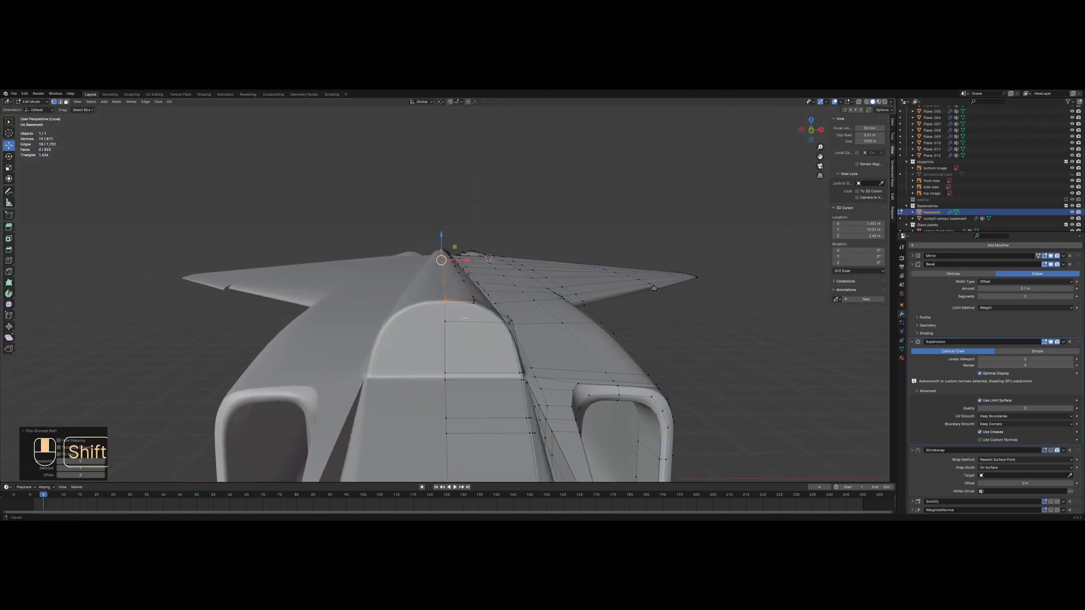
{"action": "scroll", "coordinate": [466, 317], "scroll_direction": "up", "scroll_amount": 2}
{"action": "key", "text": "g"}
{"action": "key", "text": "z"}
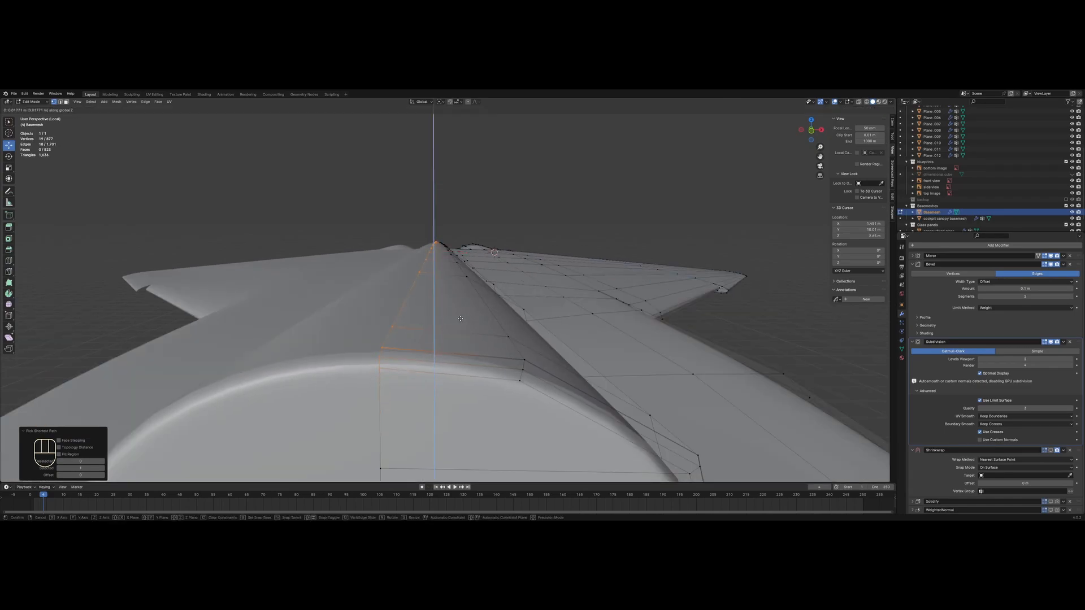
{"action": "left_click", "coordinate": [461, 318]}
Select the centreline vertices near the rear of the Basemesh spine and shift them slightly along Z
{"action": "key", "text": "Tab"}
{"action": "middle_click_drag", "start_coordinate": [480, 297], "coordinate": [384, 322]}
{"action": "scroll", "coordinate": [466, 345], "scroll_direction": "down", "scroll_amount": 5}
{"action": "mouse_move", "coordinate": [396, 322]}
{"action": "middle_mouse_down", "text": "shift"}
{"action": "mouse_move", "coordinate": [446, 316]}
{"action": "mouse_move", "coordinate": [408, 286]}
{"action": "mouse_move", "coordinate": [470, 303]}
{"action": "mouse_move", "coordinate": [354, 344]}
{"action": "mouse_move", "coordinate": [396, 322]}
{"action": "middle_mouse_up", "text": "shift"}
{"action": "scroll", "coordinate": [471, 303], "scroll_direction": "up", "scroll_amount": 2}
{"action": "scroll", "coordinate": [471, 302], "scroll_direction": "up", "scroll_amount": 2}
{"action": "key", "text": "Tab"}
{"action": "scroll", "coordinate": [354, 344], "scroll_direction": "up", "scroll_amount": 3}
{"action": "middle_click_drag", "start_coordinate": [396, 322], "coordinate": [356, 270], "text": "shift"}
{"action": "scroll", "coordinate": [390, 308], "scroll_direction": "down", "scroll_amount": 3}
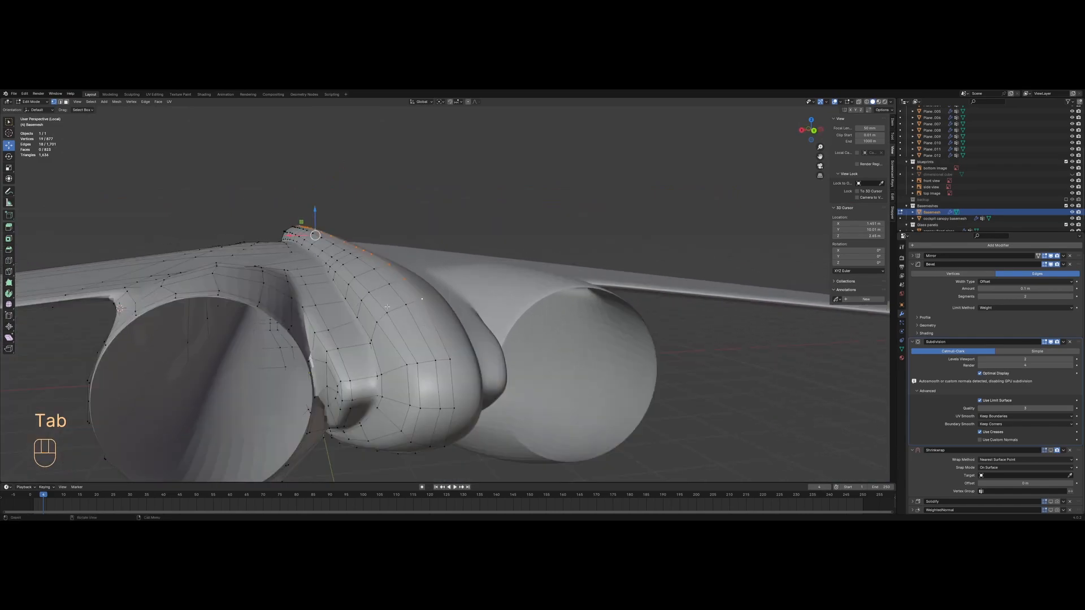
{"action": "scroll", "coordinate": [355, 267], "scroll_direction": "up", "scroll_amount": 3}
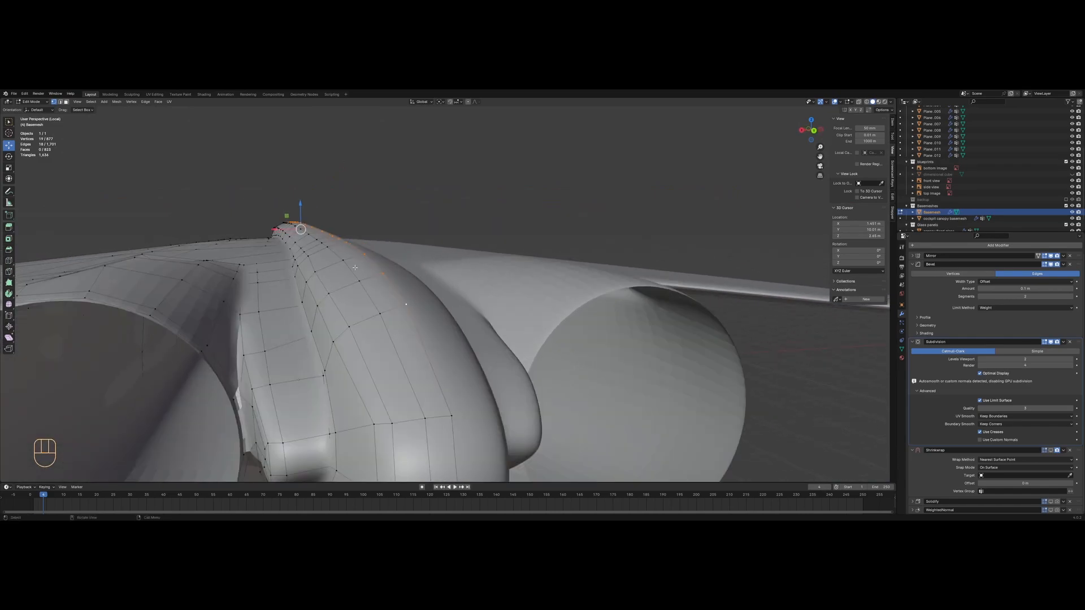
{"action": "left_click", "coordinate": [413, 304], "text": "ctrl"}
{"action": "key", "text": "g"}
{"action": "key", "text": "z"}
{"action": "left_click", "coordinate": [418, 298]}
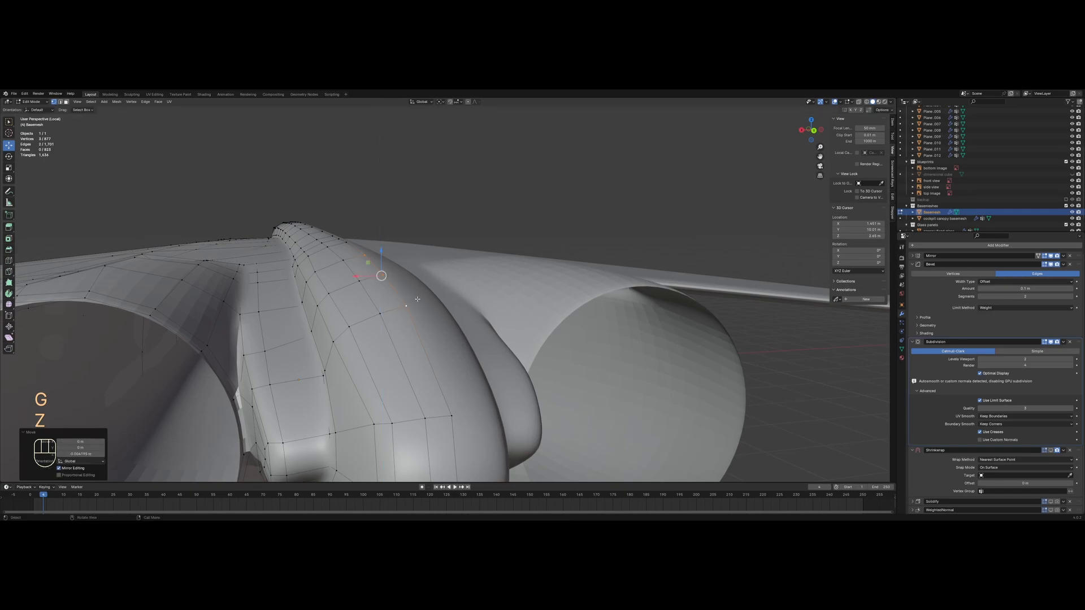
Leave mesh editing and change the object shading mode of Basemesh
{"action": "key", "text": "Tab"}
{"action": "middle_click_drag", "start_coordinate": [392, 279], "coordinate": [328, 354]}
{"action": "scroll", "coordinate": [416, 293], "scroll_direction": "down", "scroll_amount": 3}
{"action": "right_click", "coordinate": [416, 293]}
{"action": "left_click", "coordinate": [416, 293]}
{"action": "right_click", "coordinate": [430, 299]}
{"action": "left_click", "coordinate": [425, 295]}
Examine the reshaped Basemesh spine in wireframe and solid shading
{"action": "scroll", "coordinate": [432, 311], "scroll_direction": "down", "scroll_amount": 2}
{"action": "key", "text": "z"}
{"action": "middle_click_drag", "start_coordinate": [328, 353], "coordinate": [344, 368], "text": "shift"}
{"action": "key", "text": "z"}
{"action": "middle_click_drag", "start_coordinate": [452, 317], "coordinate": [541, 295]}
{"action": "scroll", "coordinate": [549, 308], "scroll_direction": "up", "scroll_amount": 3}
{"action": "key", "text": "z"}
{"action": "key", "text": "z"}
{"action": "scroll", "coordinate": [523, 304], "scroll_direction": "down", "scroll_amount": 9}
{"action": "scroll", "coordinate": [523, 298], "scroll_direction": "up", "scroll_amount": 2}
Set Basemesh's viewport subdivision level to 4 outside local view and hide it with the basemeshes collection
{"action": "key", "text": "slash"}
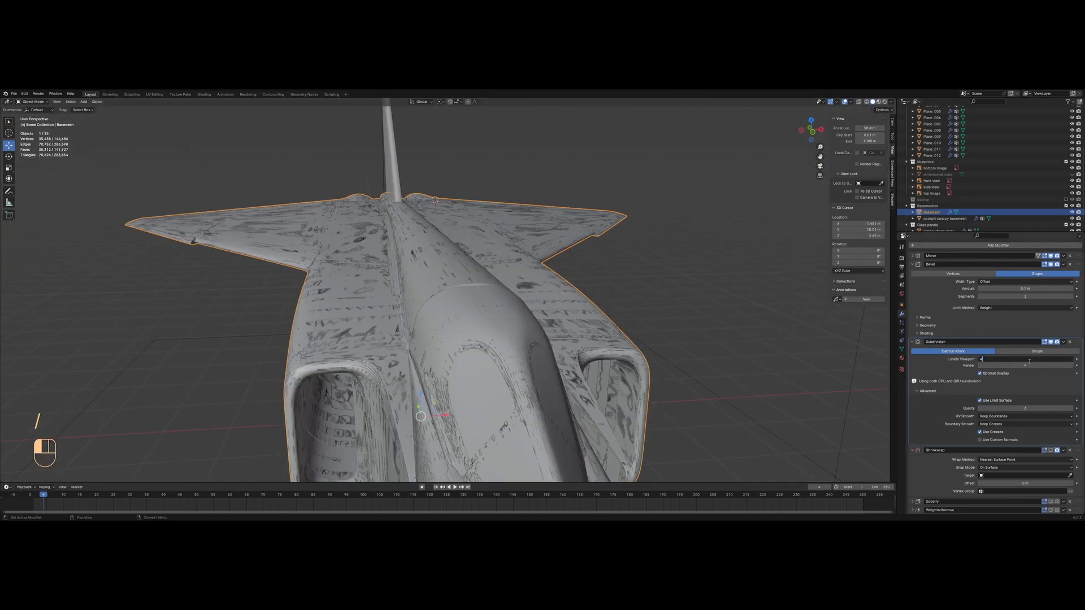
{"action": "key", "text": "Return"}
{"action": "left_click", "coordinate": [1072, 213]}
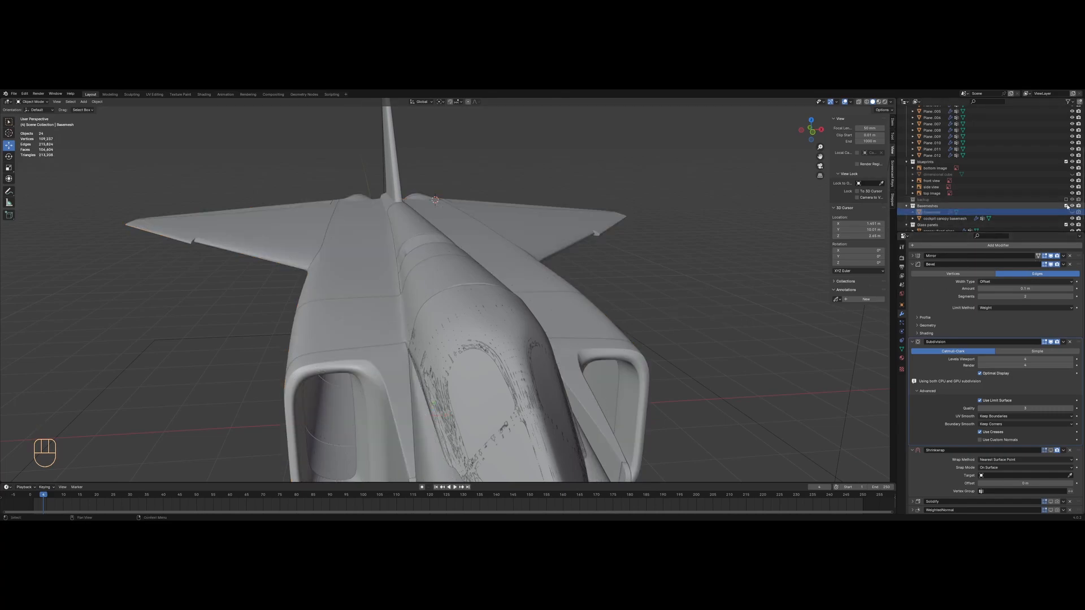
{"action": "left_click", "coordinate": [1066, 206]}
Show the basemeshes collection again, select the cockpit canopy basemesh and hide Basemesh
{"action": "middle_click_drag", "start_coordinate": [517, 276], "coordinate": [515, 374]}
{"action": "left_click", "coordinate": [450, 344]}
{"action": "middle_click_drag", "start_coordinate": [449, 344], "coordinate": [463, 314]}
{"action": "scroll", "coordinate": [463, 313], "scroll_direction": "up", "scroll_amount": 2}
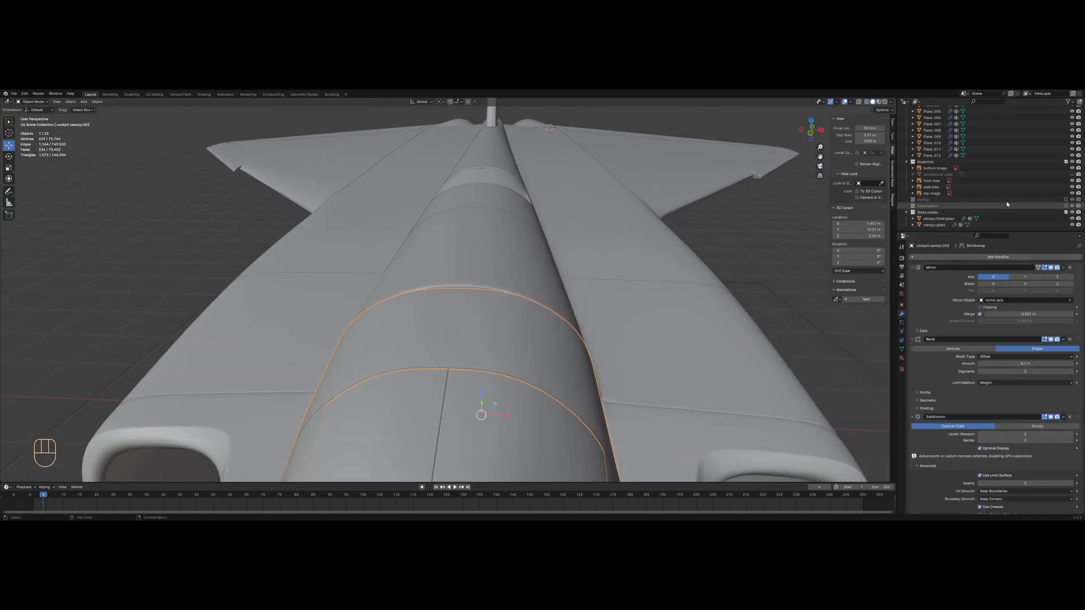
{"action": "left_click", "coordinate": [1066, 205]}
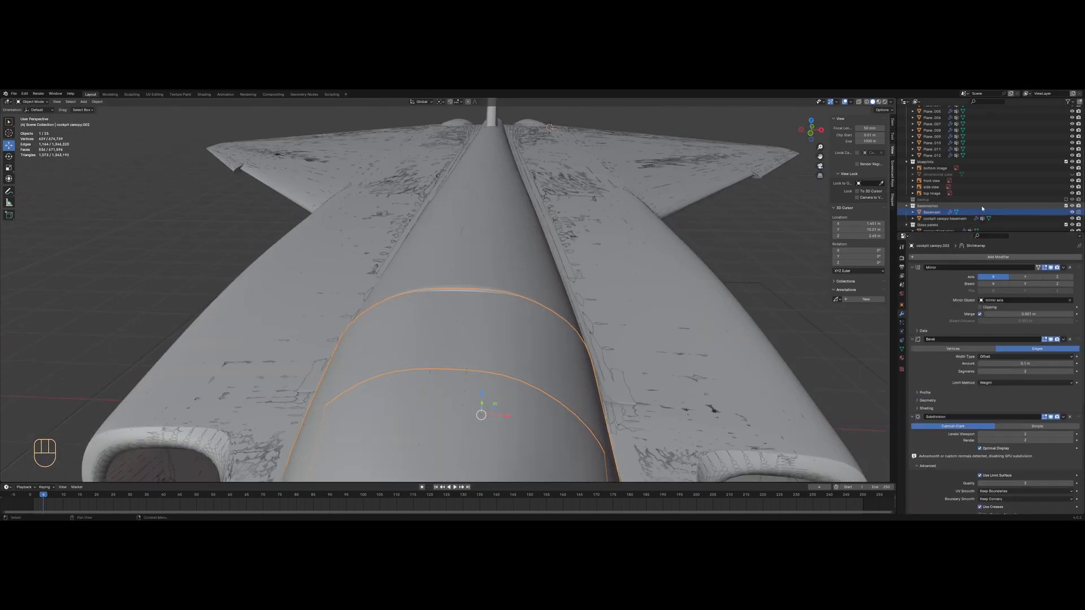
{"action": "left_click", "coordinate": [939, 206]}
{"action": "left_click", "coordinate": [1072, 199]}
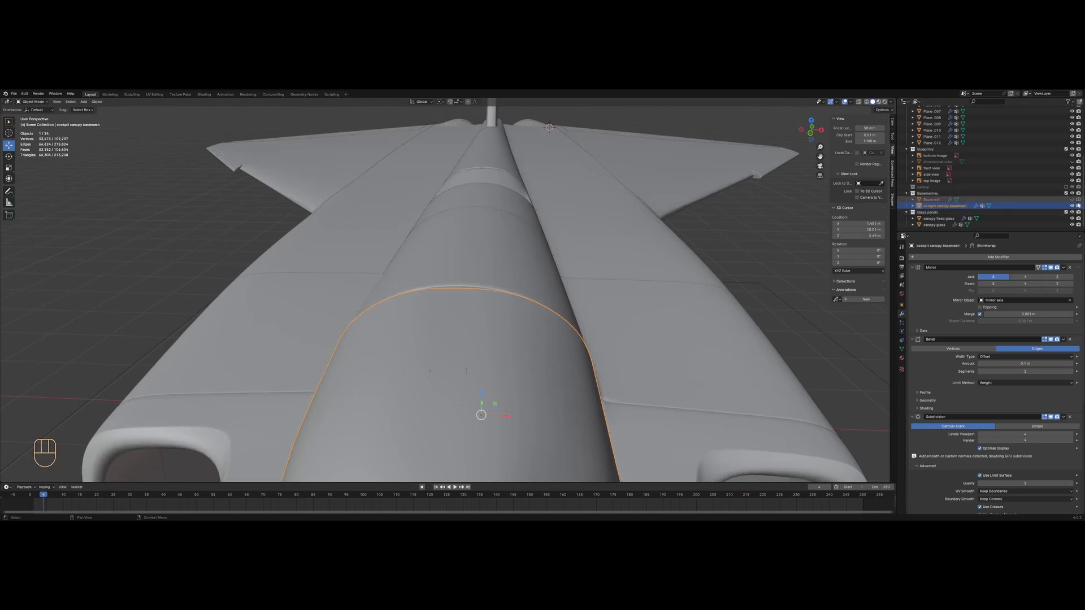
Set the canopy basemesh's viewport subdivision level to 2 and move its rear centreline vertices about 0.007 m along Z
{"action": "left_click", "coordinate": [980, 434]}
{"action": "left_click", "coordinate": [980, 434]}
{"action": "key", "text": "Tab"}
{"action": "mouse_move", "coordinate": [492, 274]}
{"action": "middle_mouse_down"}
{"action": "mouse_move", "coordinate": [528, 243]}
{"action": "mouse_move", "coordinate": [507, 244]}
{"action": "middle_mouse_up"}
{"action": "key", "text": "z"}
{"action": "left_click_drag", "start_coordinate": [442, 278], "coordinate": [484, 376]}
{"action": "key", "text": "z"}
{"action": "scroll", "coordinate": [515, 324], "scroll_direction": "up", "scroll_amount": 2}
{"action": "key", "text": "g"}
{"action": "key", "text": "z"}
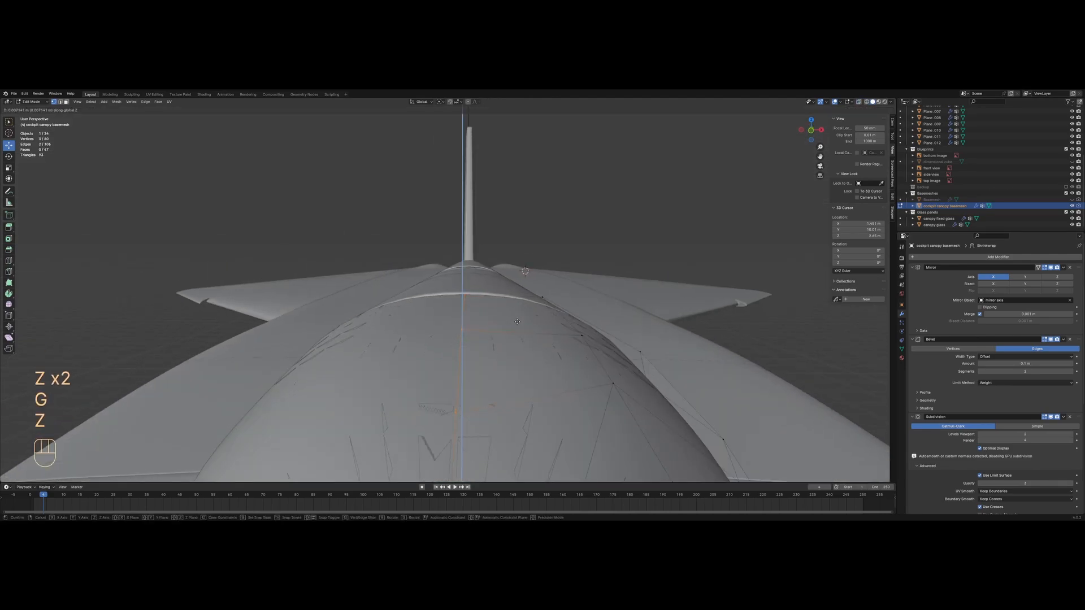
{"action": "left_click", "coordinate": [517, 317]}
Select the single centreline vertex at the top front of the canopy basemesh and nudge it along Z
{"action": "scroll", "coordinate": [504, 323], "scroll_direction": "down", "scroll_amount": 4}
{"action": "middle_click_drag", "start_coordinate": [460, 333], "coordinate": [458, 276], "text": "shift"}
{"action": "scroll", "coordinate": [458, 276], "scroll_direction": "down", "scroll_amount": 2}
{"action": "left_click", "coordinate": [455, 276]}
{"action": "middle_click_drag", "start_coordinate": [452, 361], "coordinate": [448, 283], "text": "shift"}
{"action": "scroll", "coordinate": [448, 283], "scroll_direction": "down", "scroll_amount": 2}
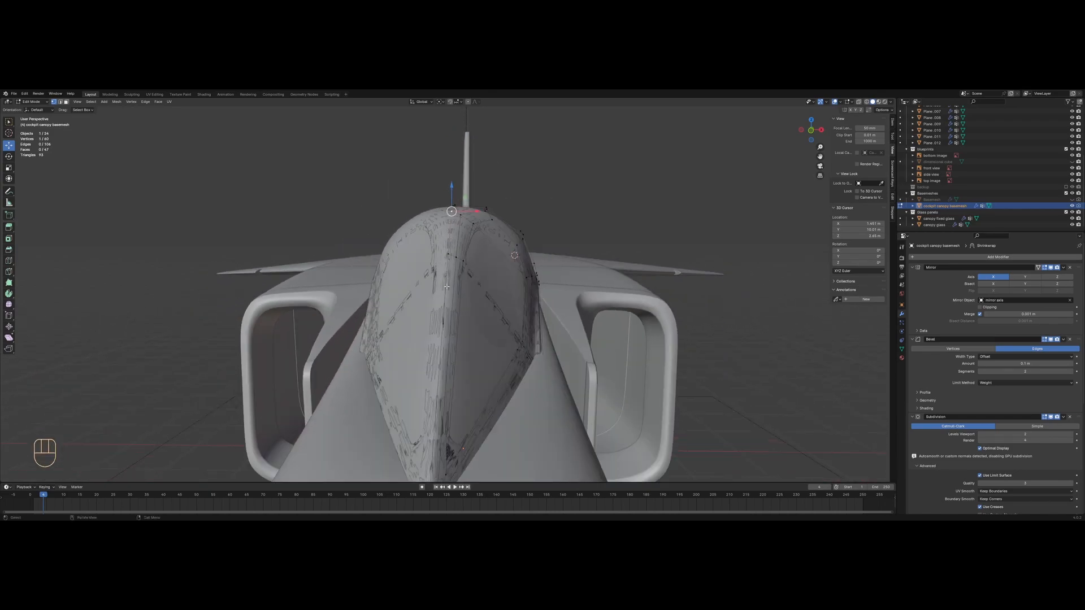
{"action": "scroll", "coordinate": [448, 270], "scroll_direction": "up", "scroll_amount": 1}
{"action": "key", "text": "g"}
{"action": "key", "text": "z"}
{"action": "left_click", "coordinate": [449, 254]}
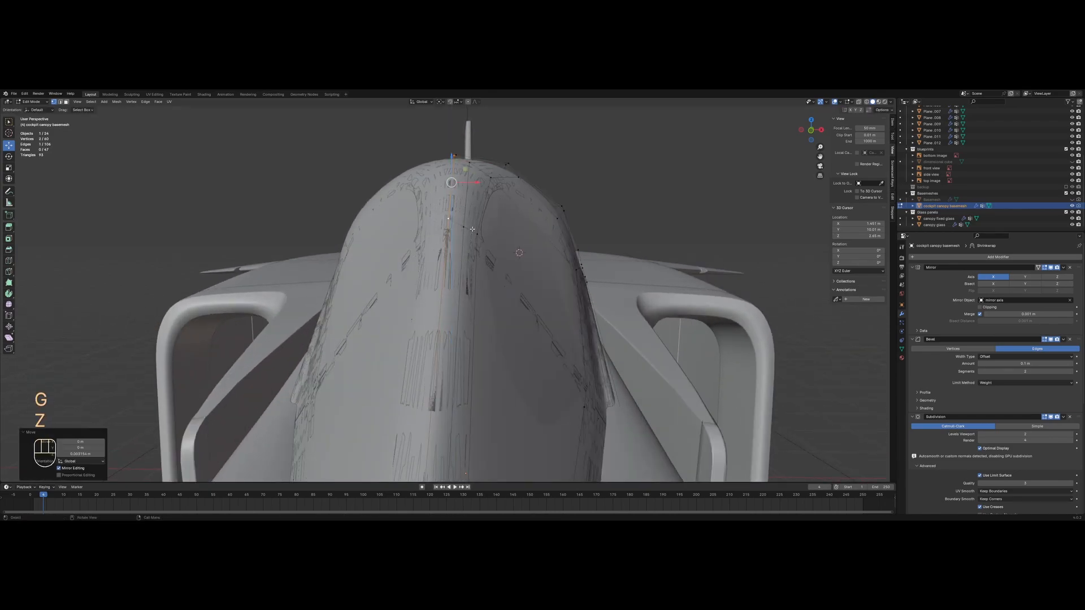
Isolate the cockpit canopy basemesh in local view and reopen it for mesh editing
{"action": "key", "text": "Tab"}
{"action": "key", "text": "slash"}
{"action": "middle_click_drag", "start_coordinate": [463, 237], "coordinate": [519, 333]}
{"action": "key", "text": "Tab"}
Try a loop cut alongside the canopy basemesh's centreline, sliding it with Even and Flipped, and undo it
{"action": "key", "text": "ctrl+r"}
{"action": "left_click", "coordinate": [605, 331]}
{"action": "right_click", "coordinate": [605, 331]}
{"action": "key", "text": "g"}
{"action": "key", "text": "g"}
{"action": "key", "text": "e"}
{"action": "key", "text": "f"}
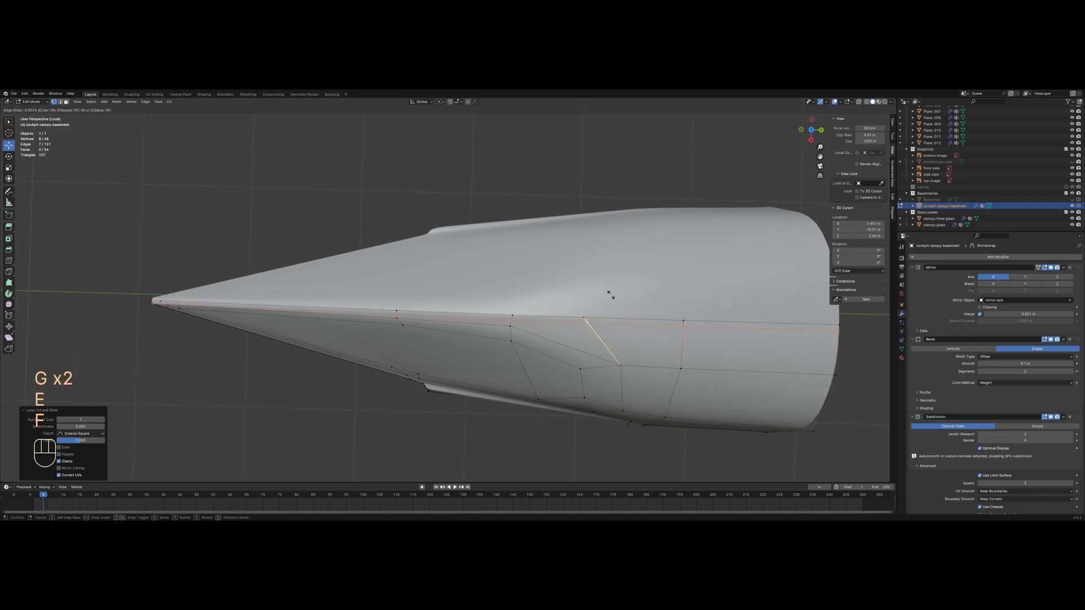
{"action": "left_click", "coordinate": [611, 294]}
{"action": "key", "text": "Tab"}
{"action": "mouse_move", "coordinate": [525, 316]}
{"action": "middle_mouse_down"}
{"action": "mouse_move", "coordinate": [588, 247]}
{"action": "mouse_move", "coordinate": [576, 226]}
{"action": "mouse_move", "coordinate": [521, 334]}
{"action": "middle_mouse_up"}
{"action": "key", "text": "ctrl+z"}
{"action": "key", "text": "ctrl+z"}
{"action": "key", "text": "ctrl+z"}
Set the edge crease of the two rearmost centreline edges on the canopy basemesh to 0
{"action": "key", "text": "2"}
{"action": "left_click", "coordinate": [581, 269], "text": "alt"}
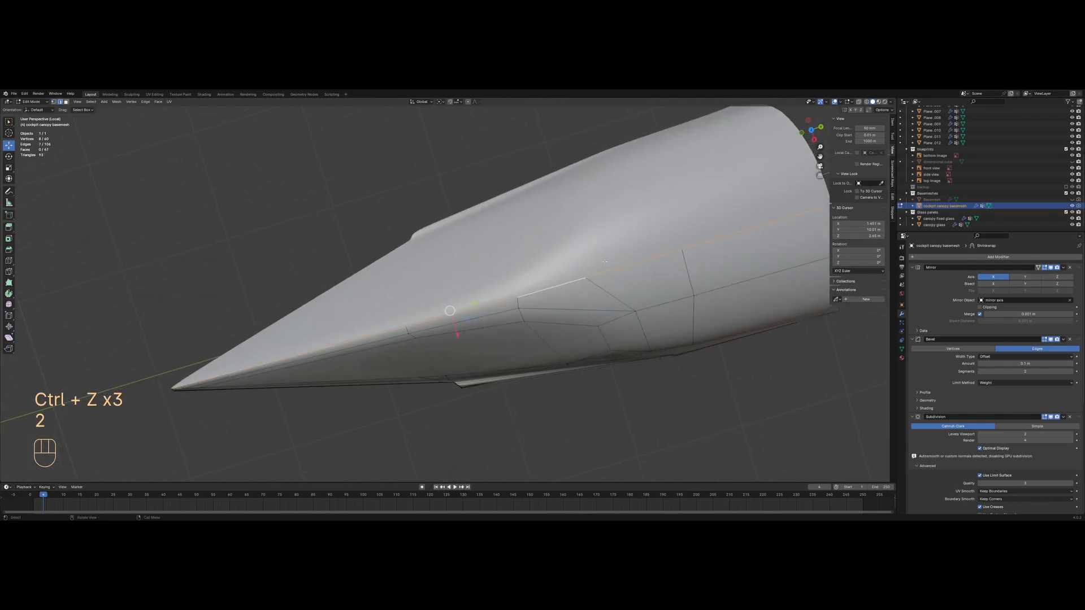
{"action": "left_click", "coordinate": [893, 123]}
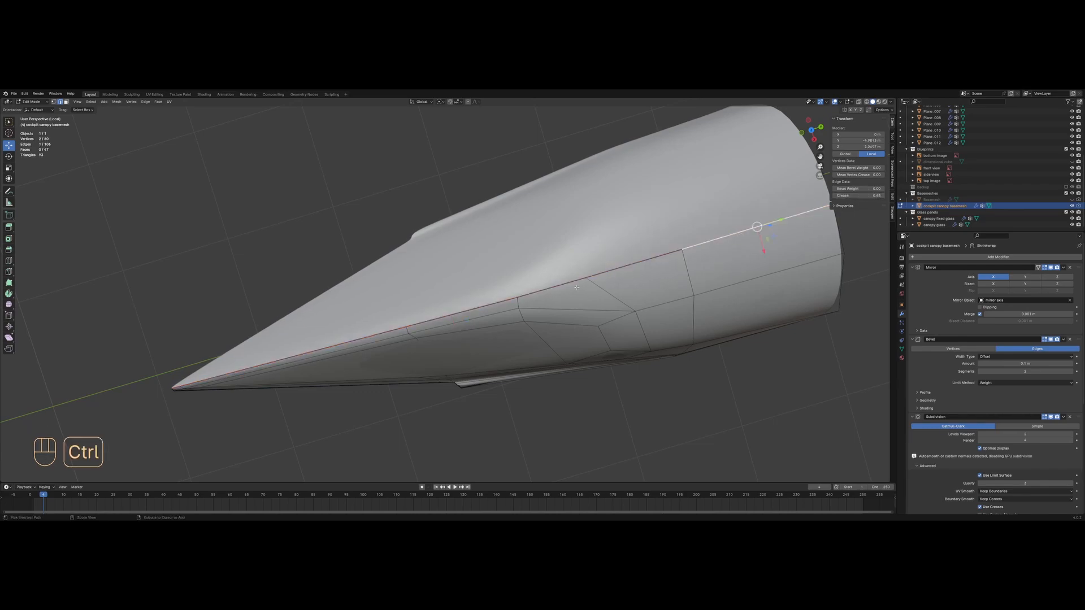
{"action": "left_click", "coordinate": [738, 233], "text": "ctrl"}
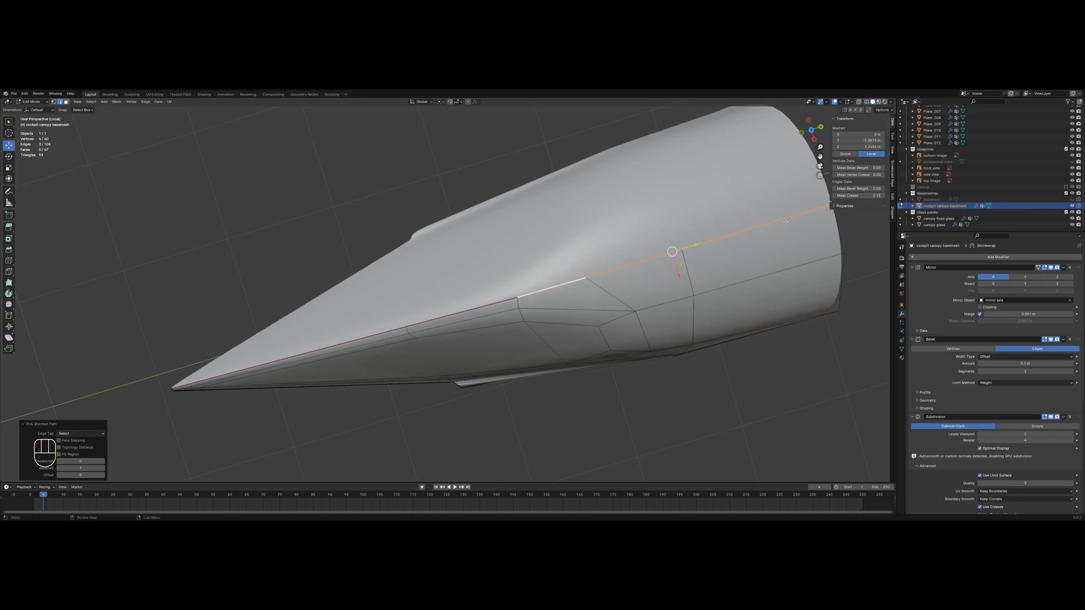
{"action": "left_click", "coordinate": [552, 287], "text": "shift"}
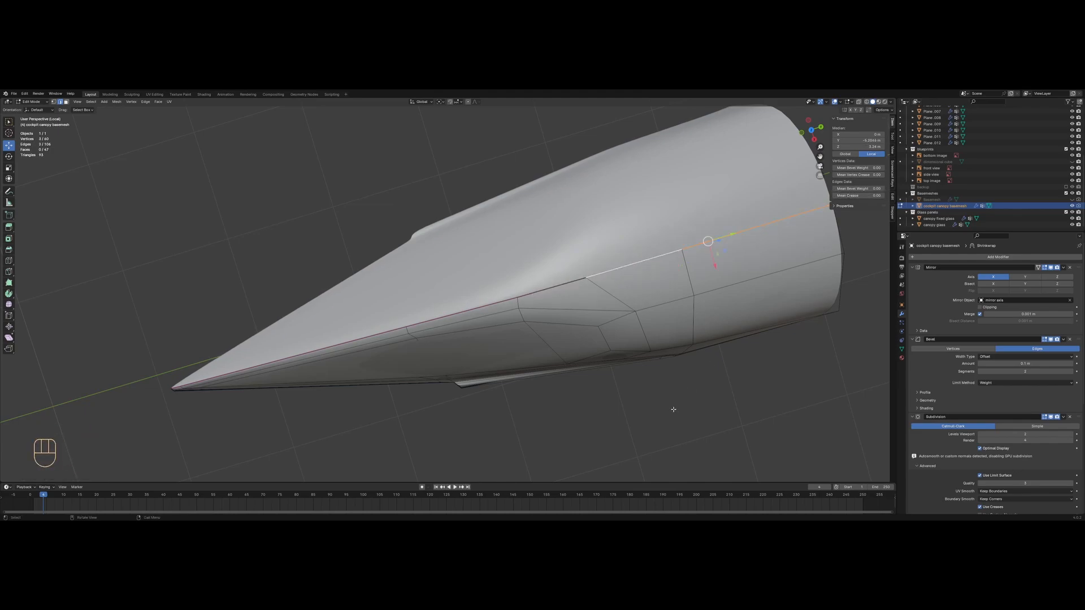
Select the centreline edges along the front of the canopy basemesh and adjust their mean crease
{"action": "key", "text": "Tab"}
{"action": "middle_click_drag", "start_coordinate": [604, 402], "coordinate": [545, 320]}
{"action": "key", "text": "Tab"}
{"action": "key", "text": "2"}
{"action": "middle_click_drag", "start_coordinate": [459, 364], "coordinate": [459, 290], "text": "shift"}
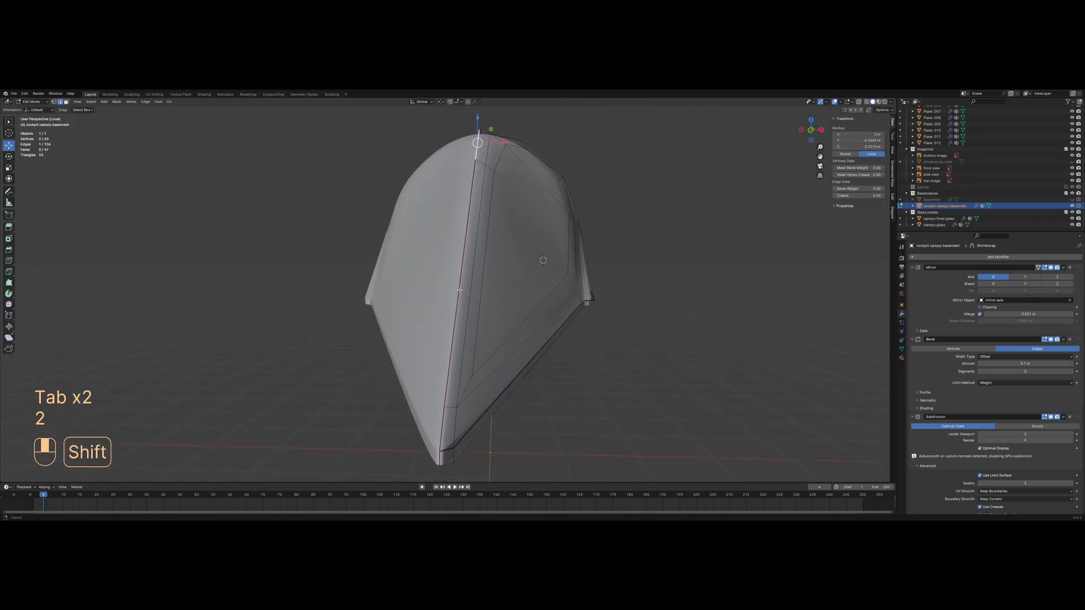
{"action": "left_click", "coordinate": [450, 395], "text": "ctrl"}
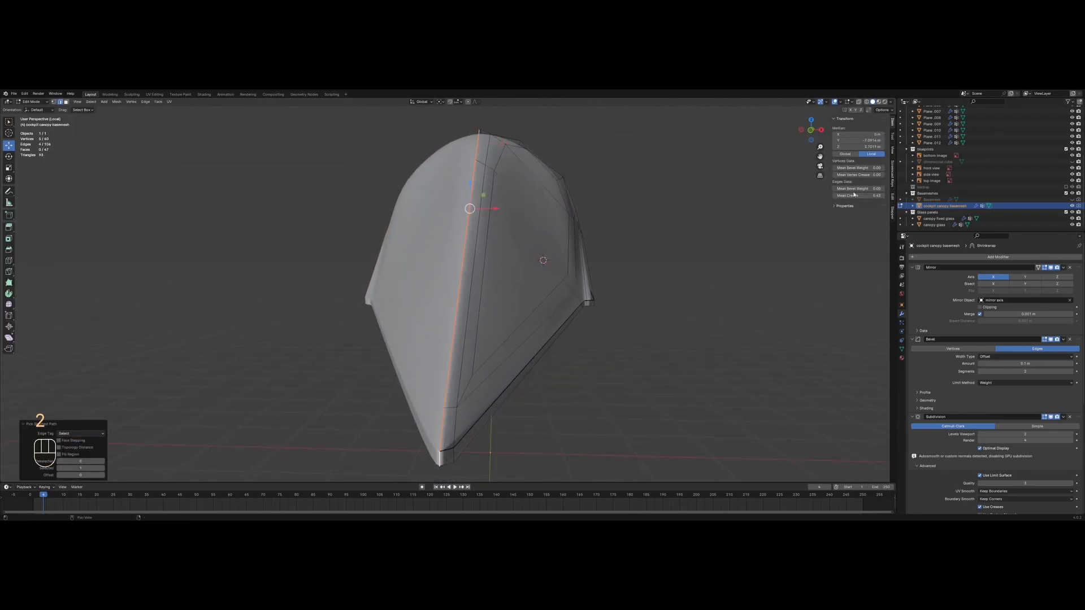
{"action": "key", "text": "Tab"}
{"action": "middle_click_drag", "start_coordinate": [600, 284], "coordinate": [461, 327]}
{"action": "scroll", "coordinate": [517, 299], "scroll_direction": "up", "scroll_amount": 5}
{"action": "key", "text": "Tab"}
{"action": "scroll", "coordinate": [483, 308], "scroll_direction": "down", "scroll_amount": 3}
{"action": "scroll", "coordinate": [460, 327], "scroll_direction": "up", "scroll_amount": 2}
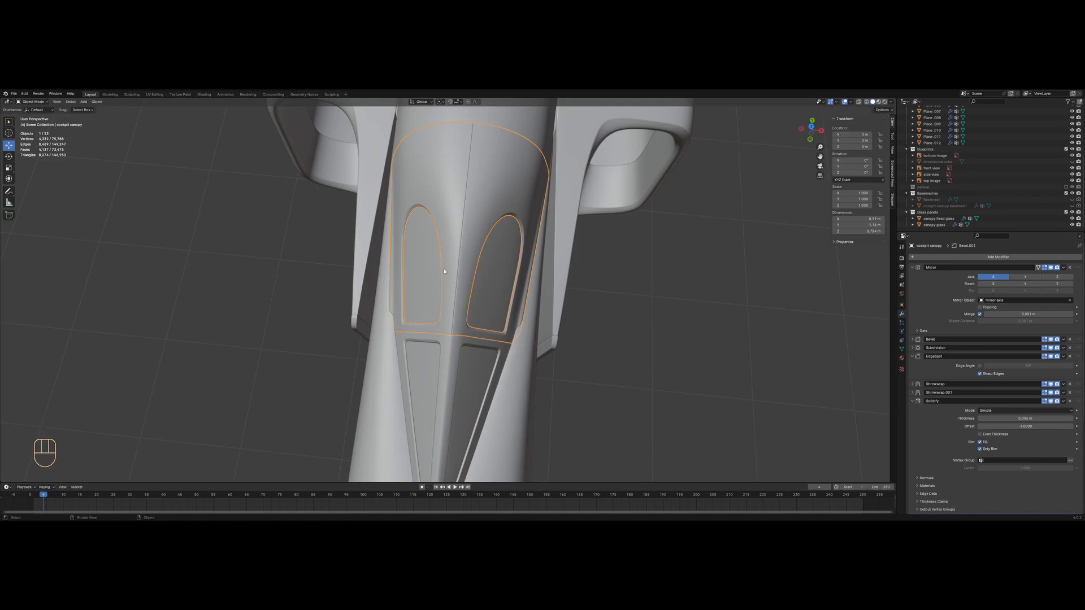
Select two vertices beside the centreline near the cockpit canopy panel's front edge and slide them along their edges
{"action": "middle_click_drag", "start_coordinate": [444, 271], "coordinate": [471, 285]}
{"action": "key", "text": "Tab"}
{"action": "scroll", "coordinate": [467, 308], "scroll_direction": "up", "scroll_amount": 3}
{"action": "key", "text": "1"}
{"action": "key", "text": "z"}
{"action": "left_click", "coordinate": [459, 378]}
{"action": "left_click", "coordinate": [475, 358], "text": "shift"}
{"action": "key", "text": "z"}
{"action": "key", "text": "g"}
{"action": "key", "text": "g"}
{"action": "left_click", "coordinate": [509, 341]}
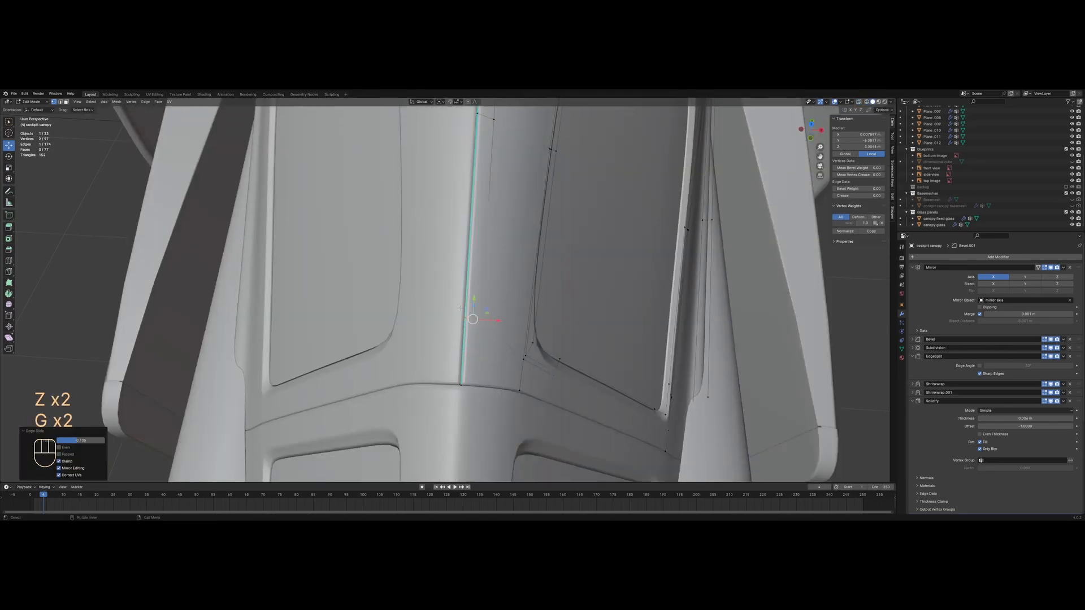
Slide the vertex just behind the cockpit canopy panel's front edge rearward along the centreline
{"action": "left_click", "coordinate": [467, 317]}
{"action": "key", "text": "g"}
{"action": "key", "text": "g"}
{"action": "left_click", "coordinate": [461, 265]}
Select the front-edge vertex on the cockpit canopy panel's centreline and slide it rearward along the seam to open a notch
{"action": "key", "text": "z"}
{"action": "key", "text": "a"}
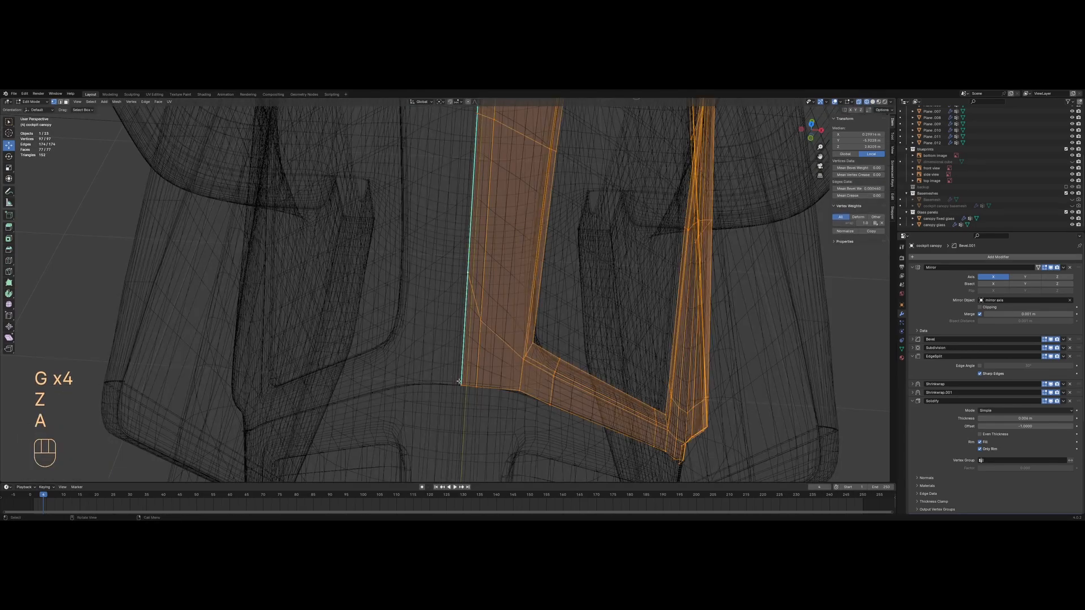
{"action": "left_click", "coordinate": [461, 382]}
{"action": "key", "text": "z"}
{"action": "key", "text": "g"}
{"action": "key", "text": "g"}
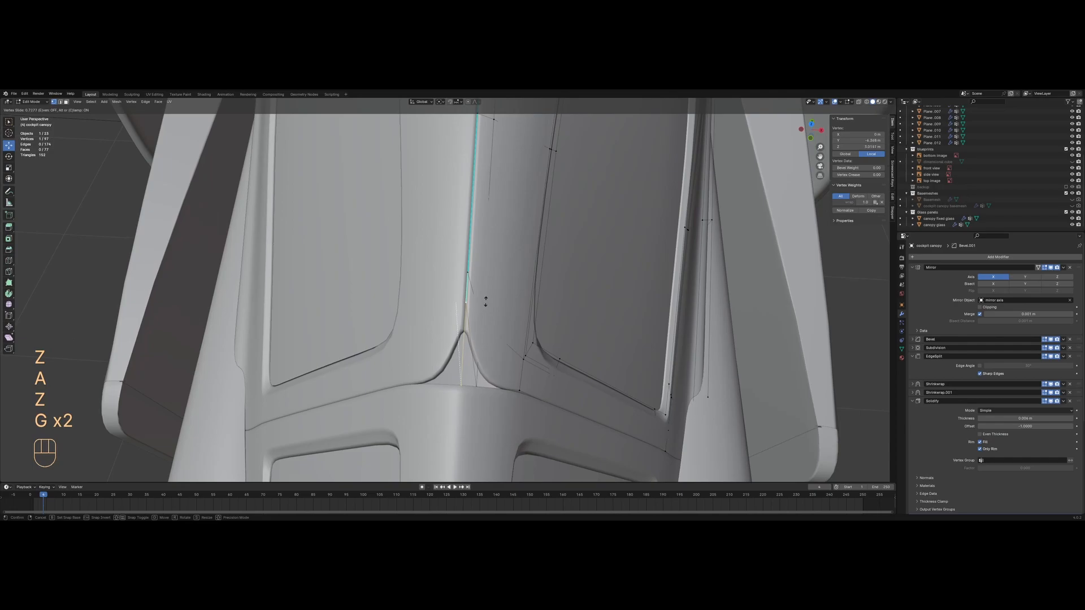
{"action": "left_click", "coordinate": [485, 301]}
Slide the front-edge vertex next to the centreline rearward to widen the cockpit canopy panel's notch into a pointed shape
{"action": "key", "text": "a"}
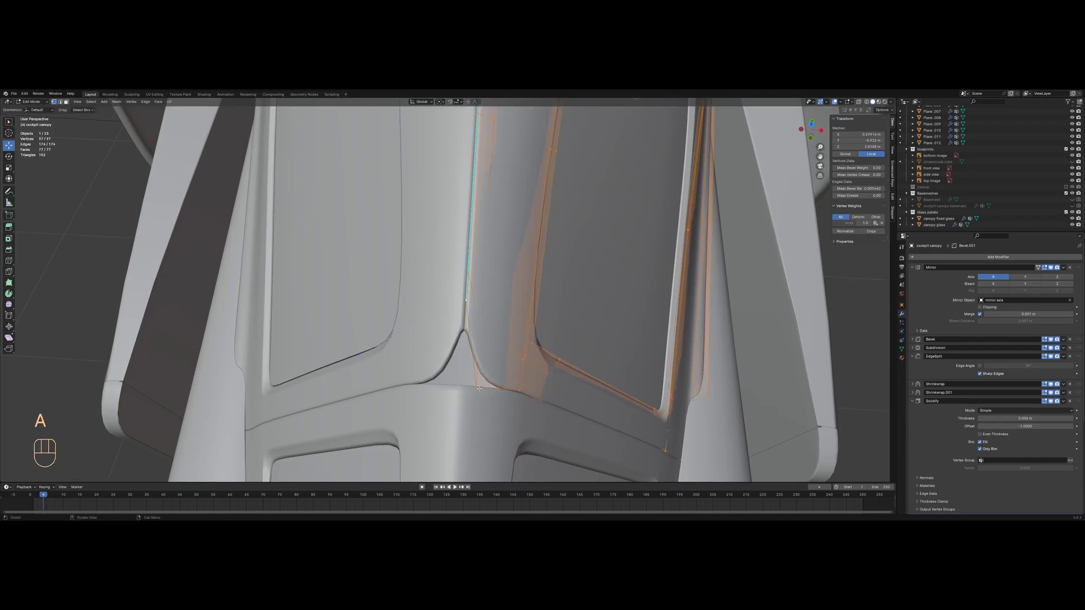
{"action": "left_click", "coordinate": [478, 386]}
{"action": "key", "text": "g"}
{"action": "key", "text": "g"}
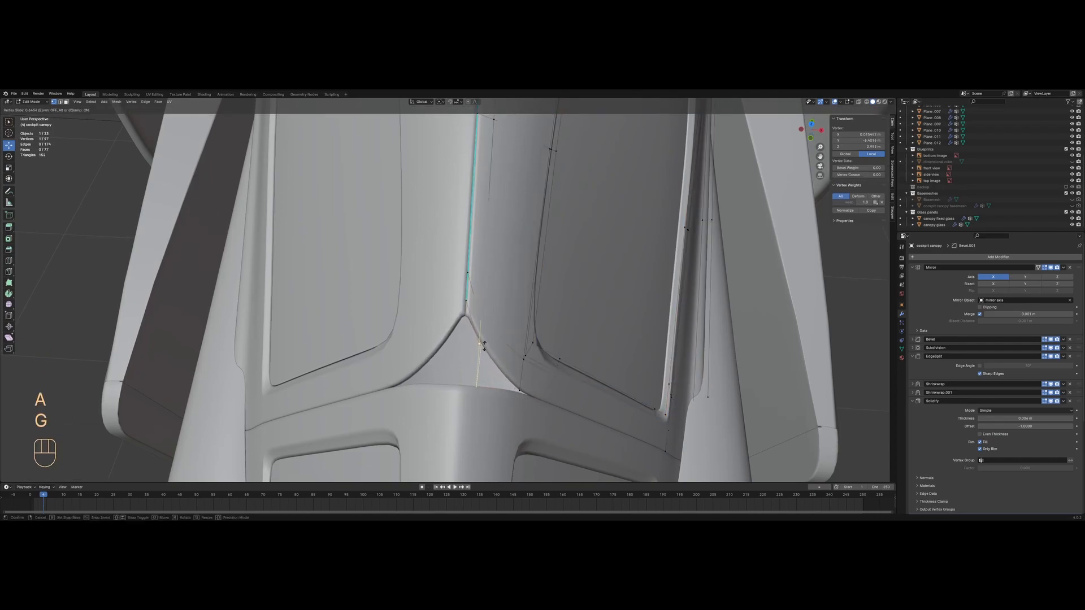
{"action": "left_click", "coordinate": [485, 346]}
On the adjoining cockpit canopy.001 panel, slide the rear-edge centreline vertex into the notch tip with clamping off
{"action": "key", "text": "Tab"}
{"action": "left_click", "coordinate": [472, 406]}
{"action": "key", "text": "Tab"}
{"action": "left_click", "coordinate": [461, 385]}
{"action": "key", "text": "g"}
{"action": "key", "text": "g"}
{"action": "key", "text": "c"}
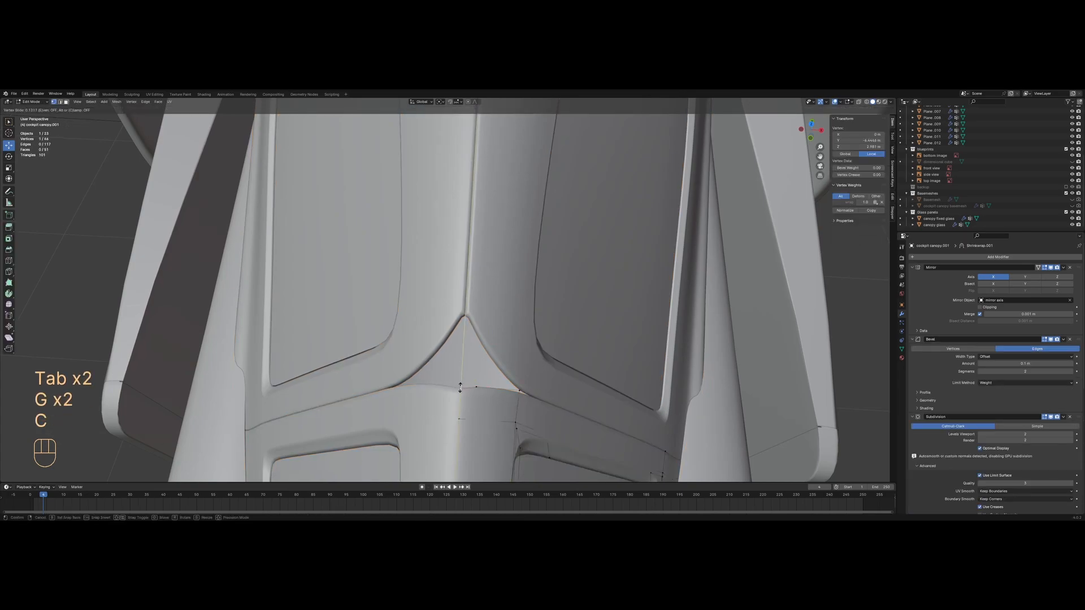
{"action": "left_click", "coordinate": [462, 316]}
Slide the vertex beside the centreline on cockpit canopy.001's rear edge into the notch with clamping off
{"action": "key", "text": "a"}
{"action": "left_click", "coordinate": [475, 386]}
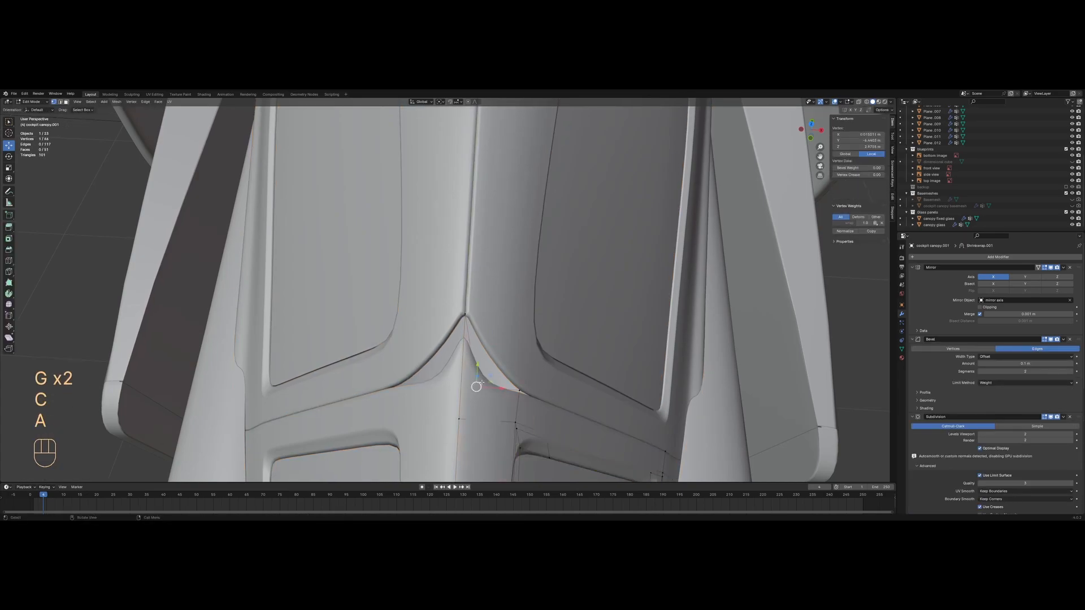
{"action": "key", "text": "z"}
{"action": "key", "text": "g"}
{"action": "key", "text": "g"}
{"action": "key", "text": "c"}
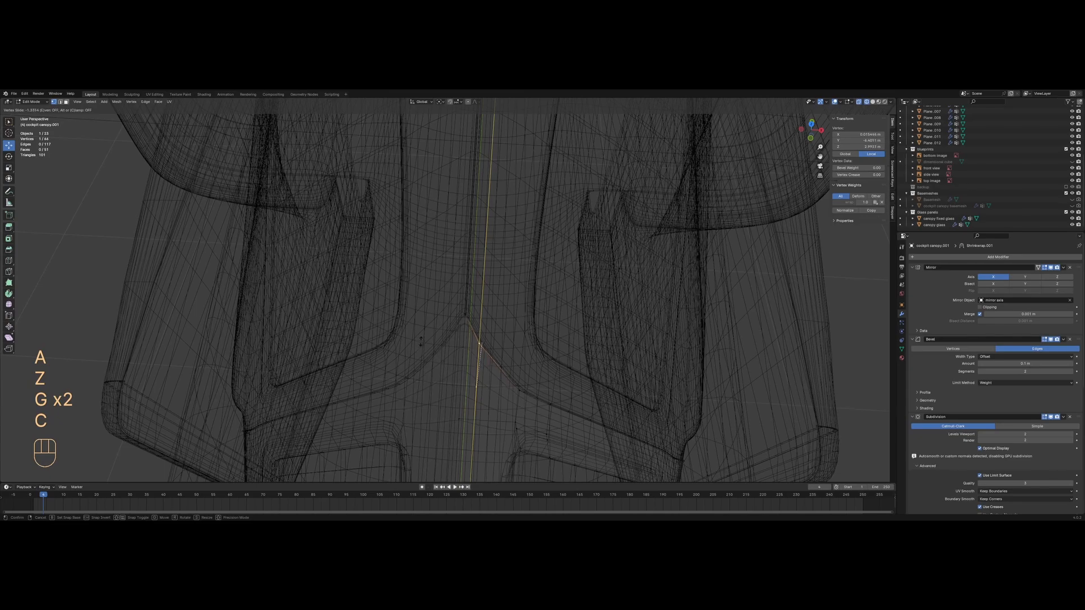
{"action": "left_click", "coordinate": [479, 335]}
{"action": "key", "text": "z"}
{"action": "key", "text": "g"}
{"action": "key", "text": "x"}
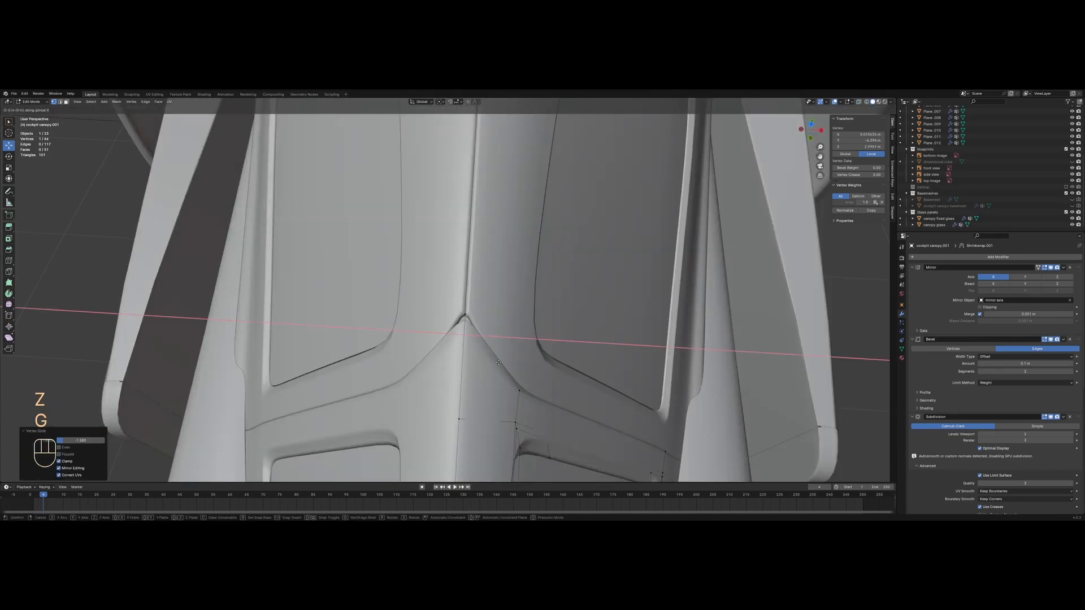
{"action": "right_click", "coordinate": [492, 356]}
Slide cockpit canopy.001's centreline tip vertex slightly further rearward with clamping off
{"action": "left_click", "coordinate": [464, 314]}
{"action": "key", "text": "g"}
{"action": "key", "text": "g"}
{"action": "key", "text": "c"}
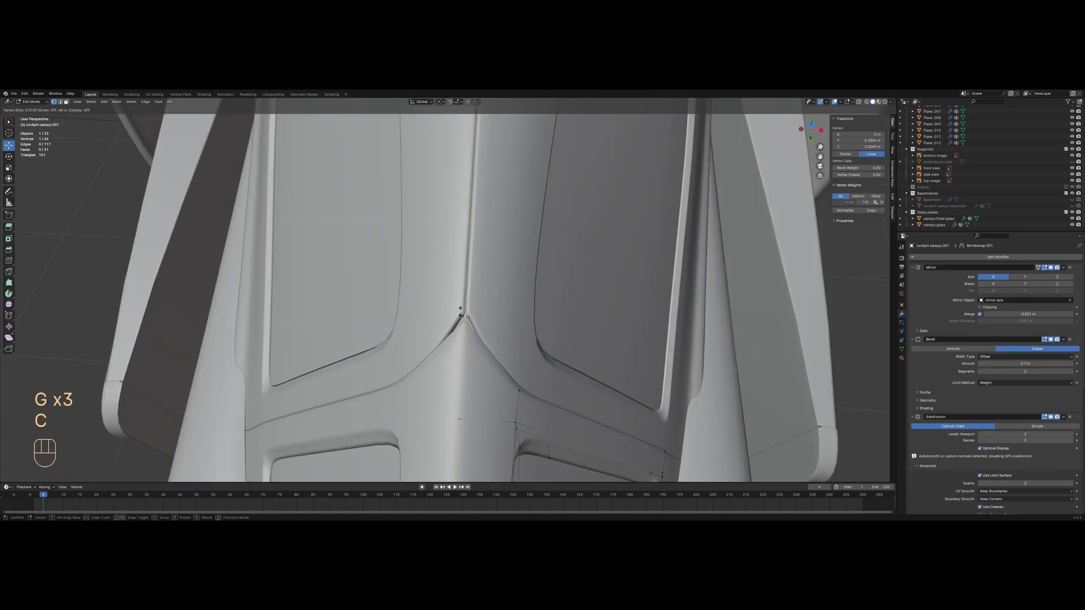
{"action": "left_click", "coordinate": [461, 302]}
Adjust the vertex beside cockpit canopy.001's tip by sliding it along its edge and moving it along the X axis
{"action": "key", "text": "z"}
{"action": "key", "text": "z"}
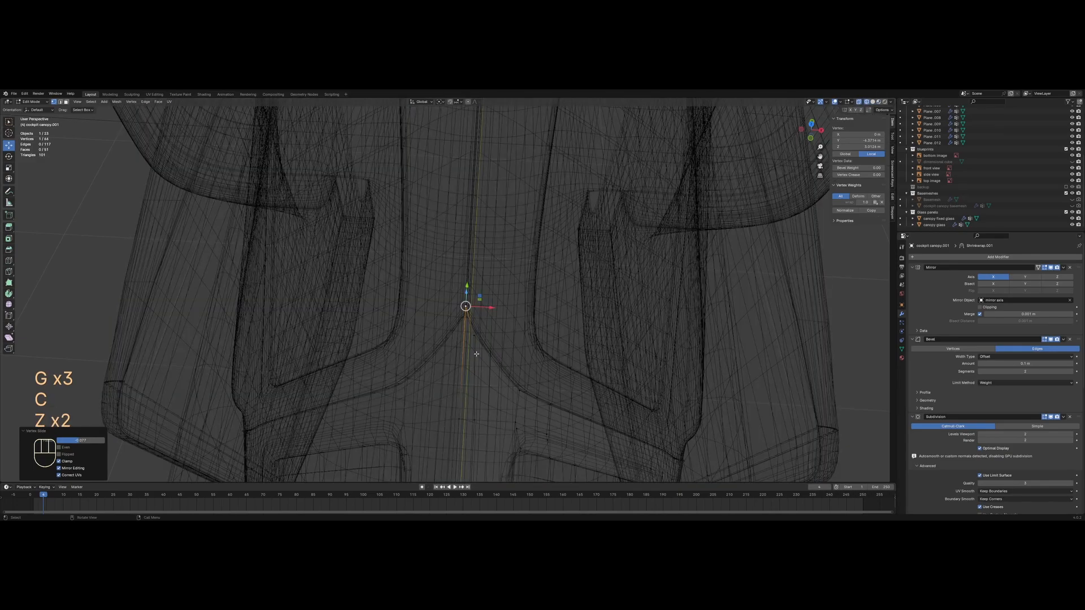
{"action": "key", "text": "a"}
{"action": "left_click", "coordinate": [466, 307]}
{"action": "key", "text": "z"}
{"action": "key", "text": "g"}
{"action": "key", "text": "g"}
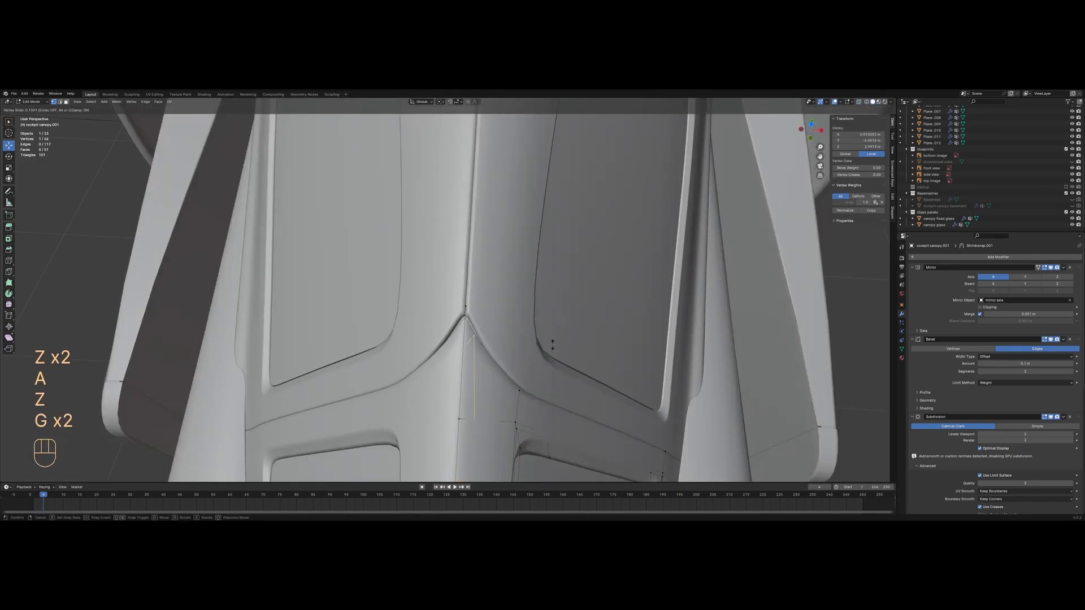
{"action": "left_click", "coordinate": [551, 345]}
{"action": "key", "text": "g"}
{"action": "key", "text": "x"}
{"action": "left_click", "coordinate": [550, 345]}
Fine-tune cockpit canopy.001's centreline tip with another unclamped vertex slide to close the gap at the notch
{"action": "key", "text": "a"}
{"action": "left_click", "coordinate": [460, 309]}
{"action": "key", "text": "g"}
{"action": "key", "text": "g"}
{"action": "key", "text": "c"}
{"action": "left_click", "coordinate": [459, 306]}
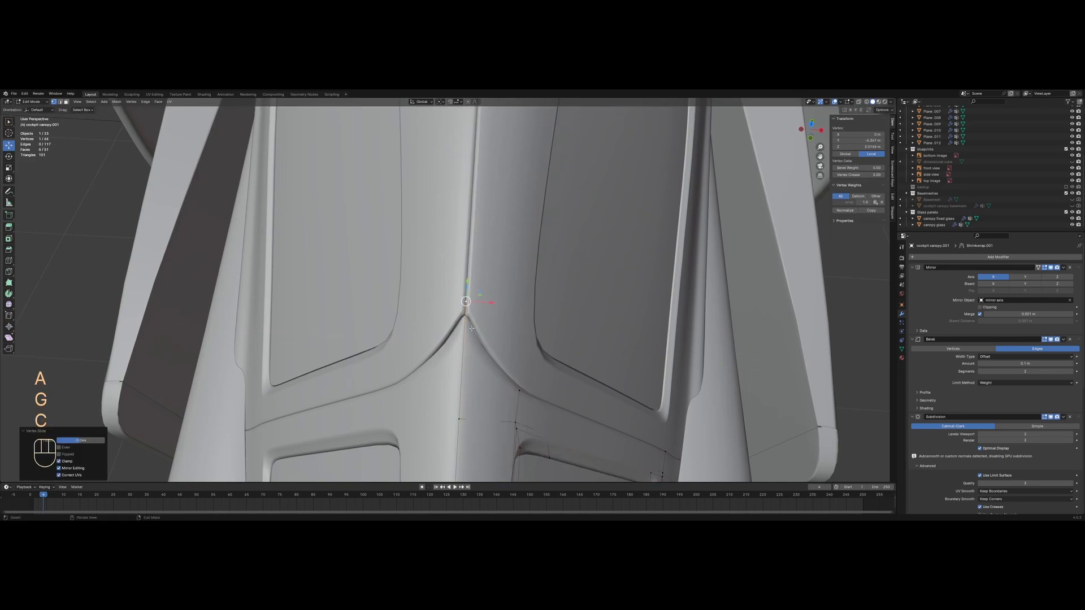
Leave mesh editing, clear the selection and save the file
{"action": "key", "text": "Tab"}
{"action": "key", "text": "alt+a"}
{"action": "mouse_move", "coordinate": [510, 333]}
{"action": "middle_mouse_down"}
{"action": "mouse_move", "coordinate": [571, 304]}
{"action": "mouse_move", "coordinate": [492, 364]}
{"action": "mouse_move", "coordinate": [522, 361]}
{"action": "mouse_move", "coordinate": [510, 341]}
{"action": "mouse_move", "coordinate": [487, 355]}
{"action": "mouse_move", "coordinate": [453, 348]}
{"action": "middle_mouse_up"}
{"action": "key", "text": "z"}
{"action": "key", "text": "ctrl+s"}
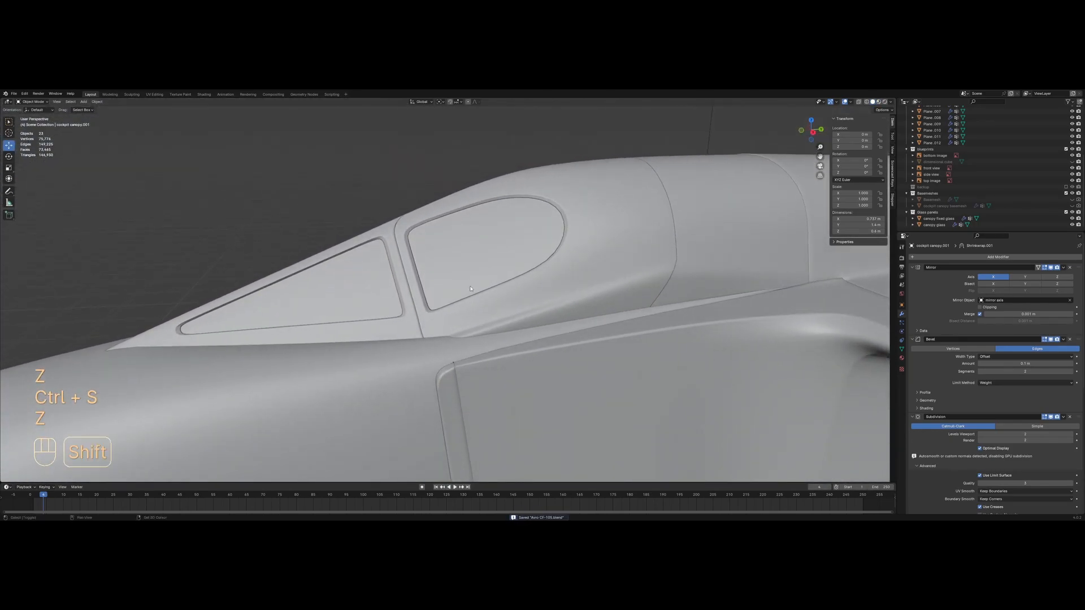
Set Boundary Smooth to All in the cockpit canopy panel's Subdivision modifier
{"action": "key", "text": "z"}
{"action": "middle_click_drag", "start_coordinate": [491, 309], "coordinate": [894, 301]}
{"action": "scroll", "coordinate": [465, 366], "scroll_direction": "up", "scroll_amount": 1}
{"action": "left_click", "coordinate": [481, 345]}
{"action": "key", "text": "Tab"}
{"action": "scroll", "coordinate": [365, 339], "scroll_direction": "up", "scroll_amount": 2}
{"action": "key", "text": "Tab"}
{"action": "key", "text": "z"}
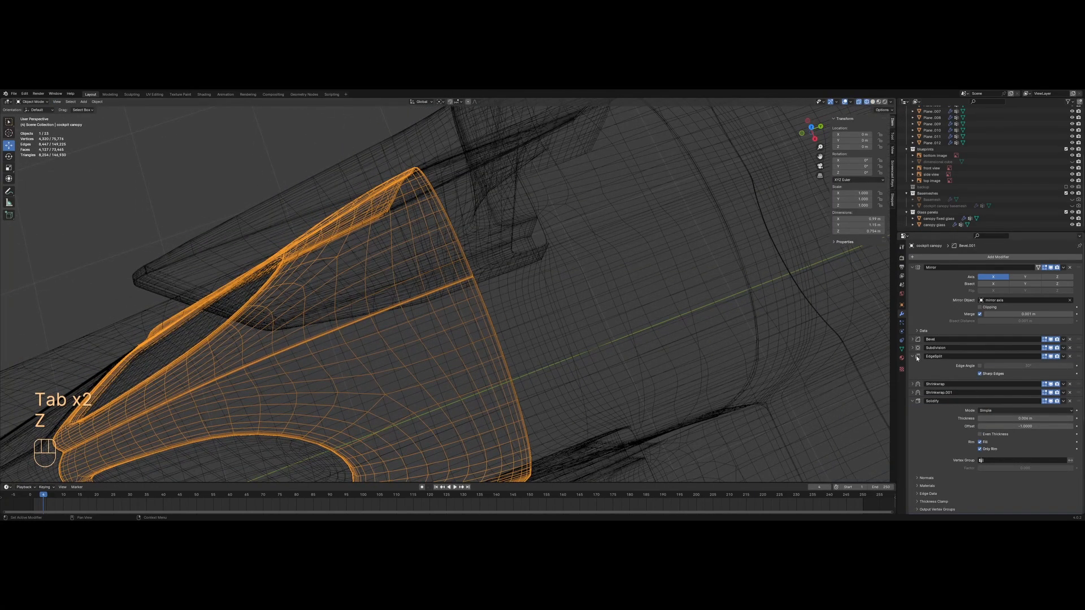
{"action": "left_click", "coordinate": [912, 349]}
{"action": "left_click", "coordinate": [993, 431]}
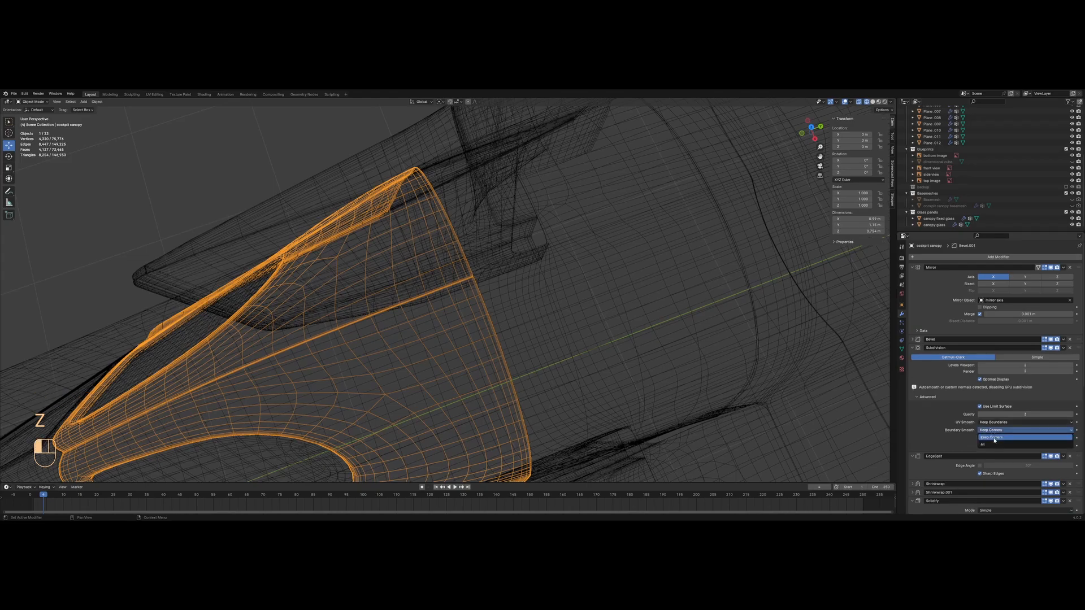
{"action": "left_click", "coordinate": [992, 445]}
{"action": "mouse_move", "coordinate": [515, 294]}
{"action": "middle_mouse_down"}
{"action": "mouse_move", "coordinate": [542, 249]}
{"action": "mouse_move", "coordinate": [568, 243]}
{"action": "mouse_move", "coordinate": [537, 305]}
{"action": "mouse_move", "coordinate": [587, 310]}
{"action": "middle_mouse_up"}
{"action": "key", "text": "z"}
Select the two vertices in the row just ahead of the cockpit canopy panel's rear edge and slide them forward
{"action": "left_click", "coordinate": [588, 244]}
{"action": "key", "text": "Tab"}
{"action": "scroll", "coordinate": [587, 310], "scroll_direction": "up", "scroll_amount": 3}
{"action": "key", "text": "z"}
{"action": "key", "text": "a"}
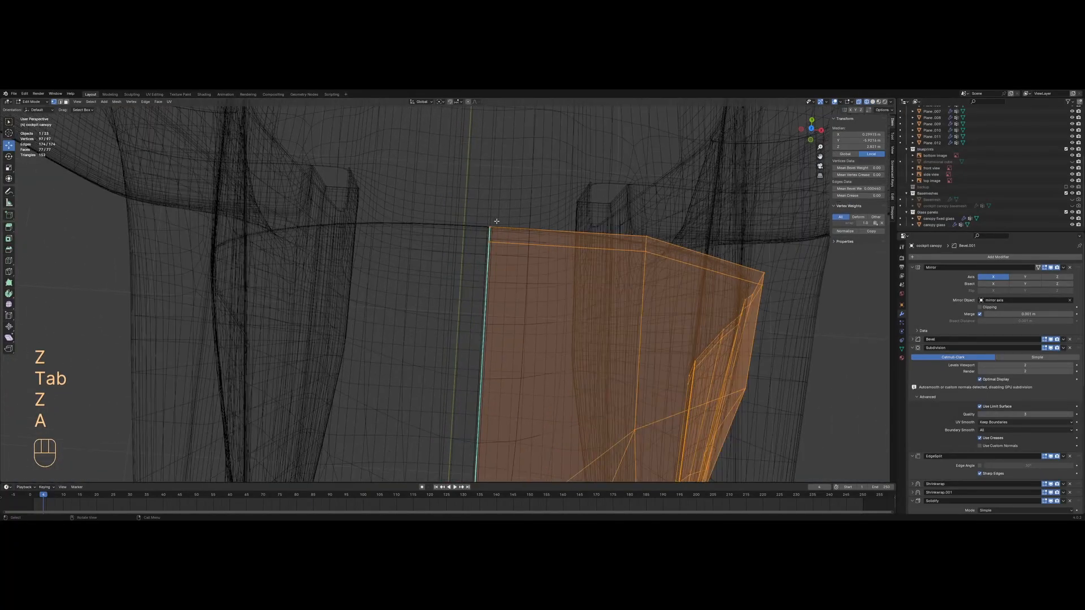
{"action": "left_click", "coordinate": [493, 224]}
{"action": "key", "text": "z"}
{"action": "left_click", "coordinate": [547, 225]}
{"action": "scroll", "coordinate": [547, 225], "scroll_direction": "up", "scroll_amount": 3}
{"action": "middle_click_drag", "start_coordinate": [547, 225], "coordinate": [500, 272], "text": "shift"}
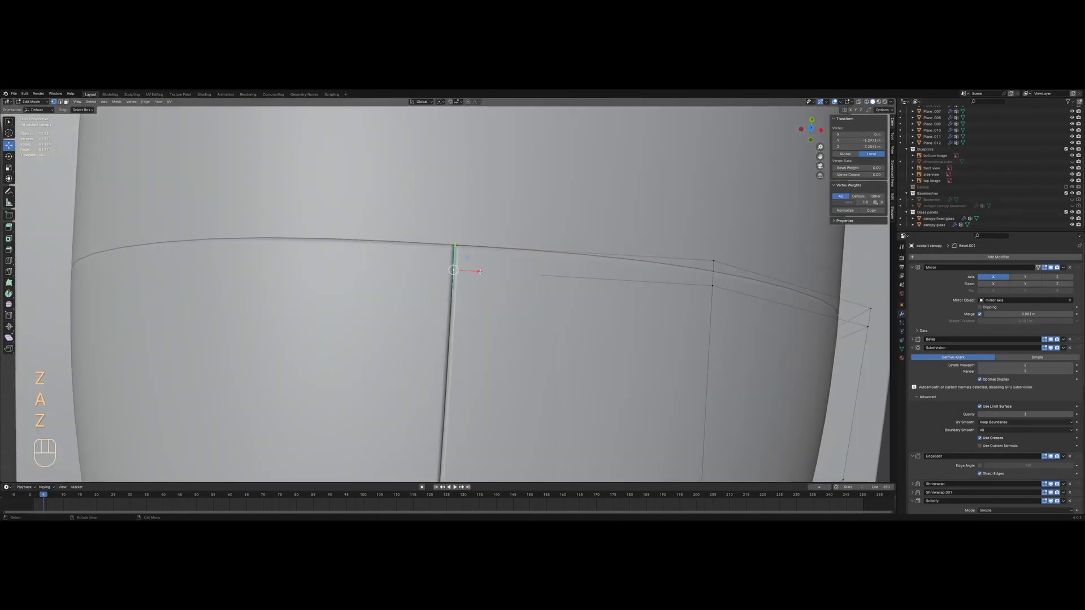
{"action": "scroll", "coordinate": [476, 271], "scroll_direction": "down", "scroll_amount": 3}
{"action": "left_click", "coordinate": [610, 295], "text": "shift"}
{"action": "key", "text": "g"}
{"action": "left_click", "coordinate": [608, 309]}
Delete the triangular face beside the centreline, behind the cockpit canopy's window cutouts
{"action": "key", "text": "a"}
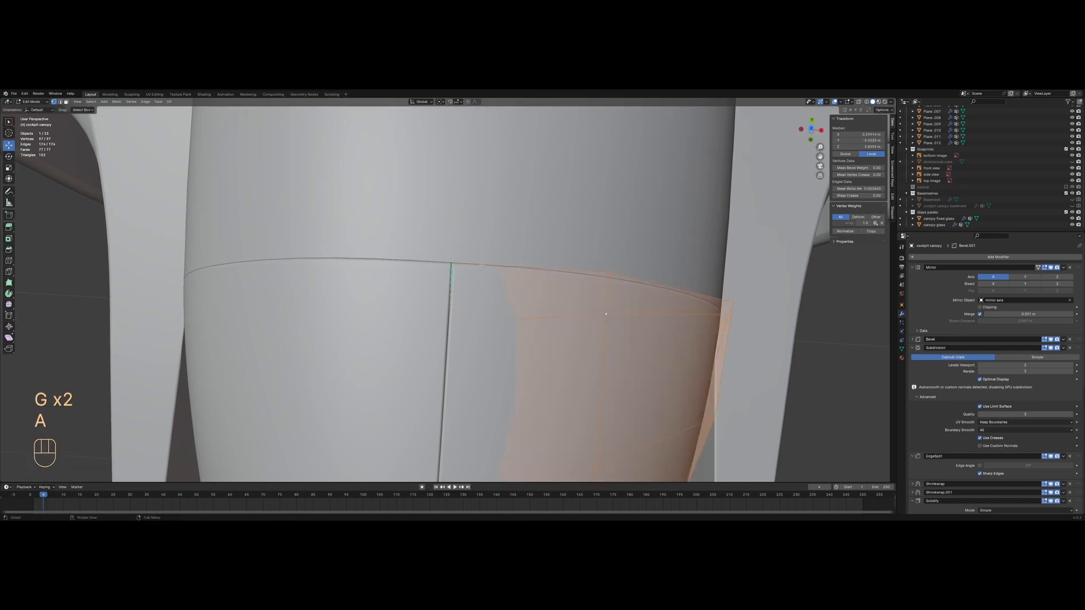
{"action": "left_click", "coordinate": [454, 265]}
{"action": "scroll", "coordinate": [466, 293], "scroll_direction": "down", "scroll_amount": 8}
{"action": "mouse_move", "coordinate": [465, 293]}
{"action": "middle_mouse_down", "text": "shift"}
{"action": "mouse_move", "coordinate": [465, 243]}
{"action": "mouse_move", "coordinate": [472, 279]}
{"action": "middle_mouse_up", "text": "shift"}
{"action": "scroll", "coordinate": [473, 268], "scroll_direction": "up", "scroll_amount": 3}
{"action": "key", "text": "3"}
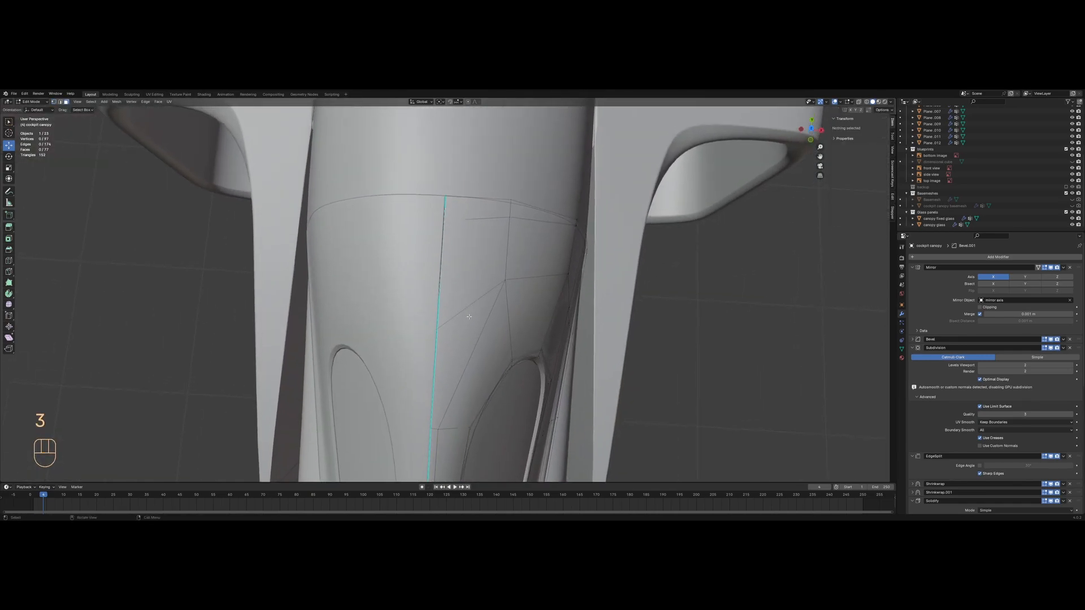
{"action": "left_click", "coordinate": [470, 319]}
{"action": "key", "text": "x"}
{"action": "left_click", "coordinate": [465, 295]}
Add a centred lengthwise loop cut through the faces beside the centreline at the cockpit canopy panel's rear
{"action": "scroll", "coordinate": [465, 283], "scroll_direction": "up", "scroll_amount": 2}
{"action": "key", "text": "1"}
{"action": "key", "text": "ctrl+r"}
{"action": "left_click", "coordinate": [464, 256]}
{"action": "left_click", "coordinate": [463, 257]}
{"action": "scroll", "coordinate": [450, 282], "scroll_direction": "up", "scroll_amount": 1}
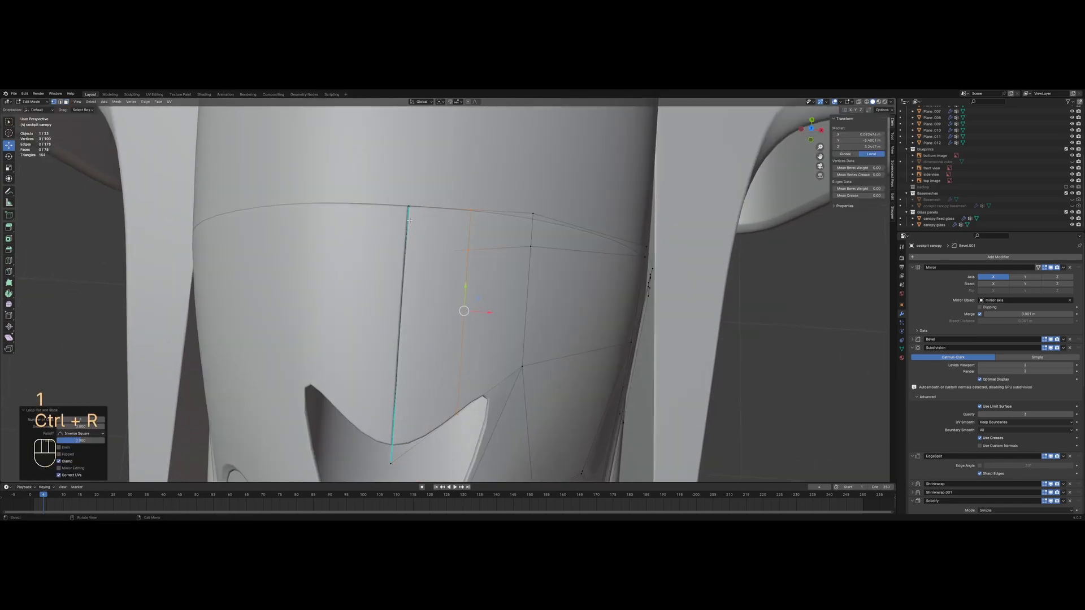
Slide the cockpit canopy's rear-edge centreline vertex away from the mirror seam, readjusting its position with clamping off
{"action": "left_click", "coordinate": [408, 208]}
{"action": "key", "text": "g"}
{"action": "key", "text": "g"}
{"action": "left_click", "coordinate": [409, 221]}
{"action": "key", "text": "g"}
{"action": "key", "text": "g"}
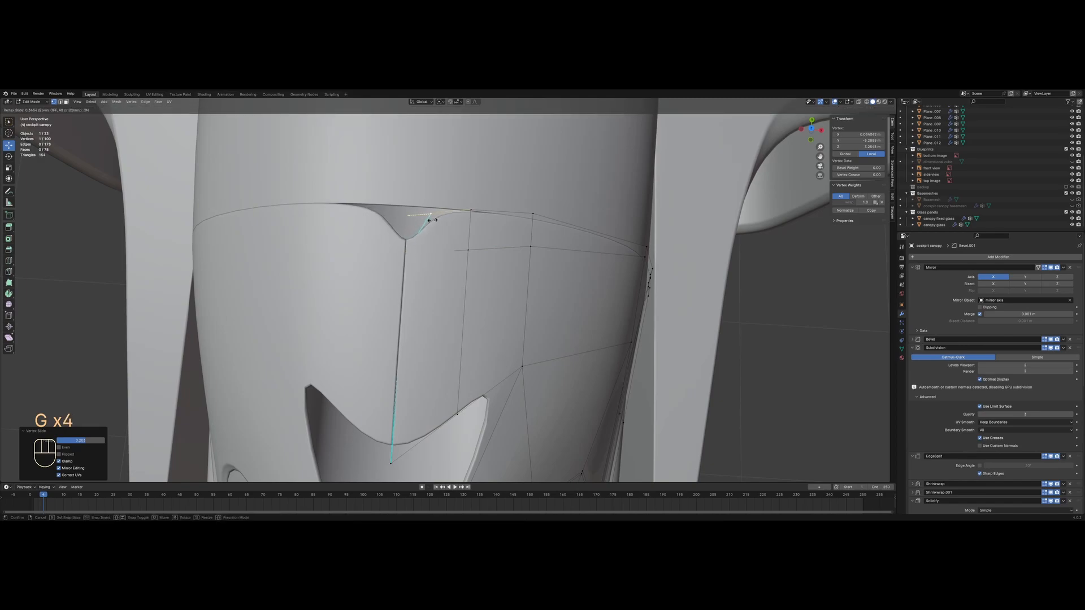
{"action": "left_click", "coordinate": [433, 220]}
{"action": "middle_click_drag", "start_coordinate": [431, 222], "coordinate": [433, 230], "text": "shift"}
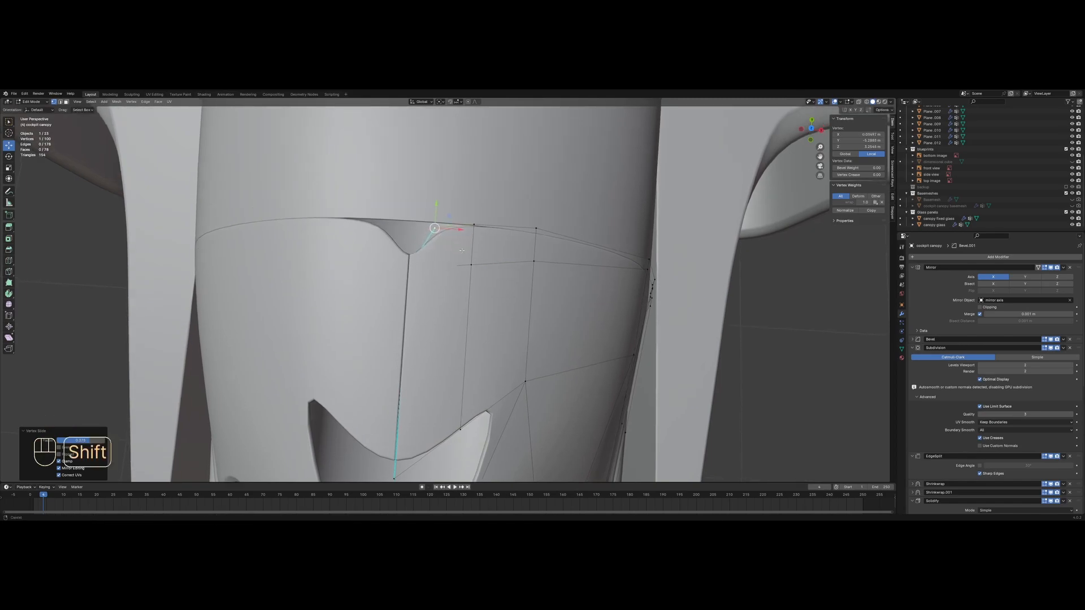
{"action": "scroll", "coordinate": [452, 249], "scroll_direction": "up", "scroll_amount": 3}
{"action": "key", "text": "g"}
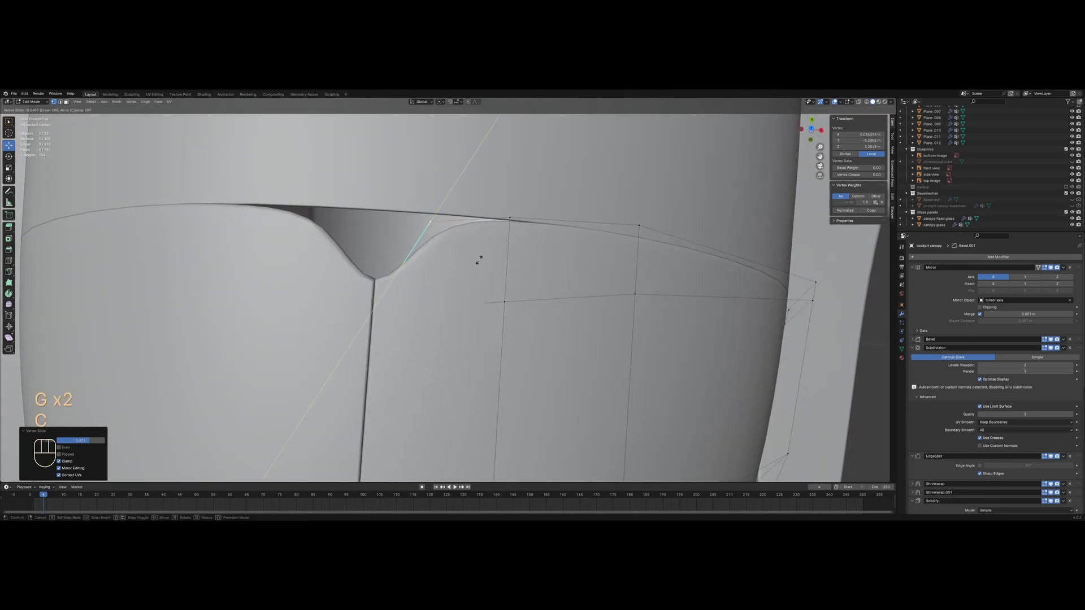
{"action": "left_click", "coordinate": [479, 260]}
Select the centreline edge between the cockpit canopy's rear notch and the deleted face's opening
{"action": "scroll", "coordinate": [480, 260], "scroll_direction": "down", "scroll_amount": 3}
{"action": "key", "text": "a"}
{"action": "middle_click_drag", "start_coordinate": [443, 390], "coordinate": [488, 277], "text": "shift"}
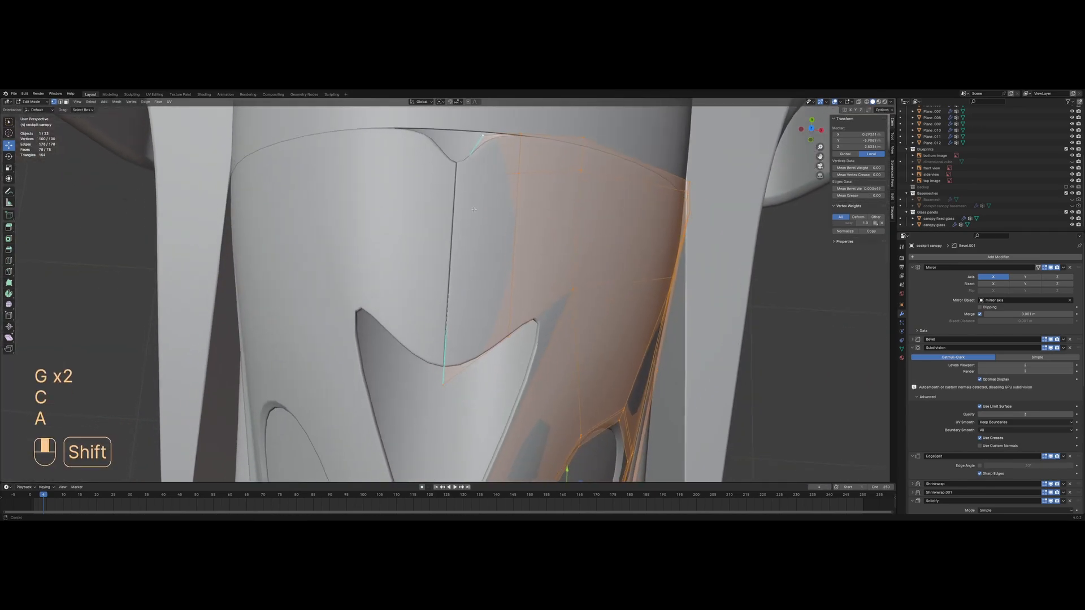
{"action": "key", "text": "z"}
{"action": "key", "text": "z"}
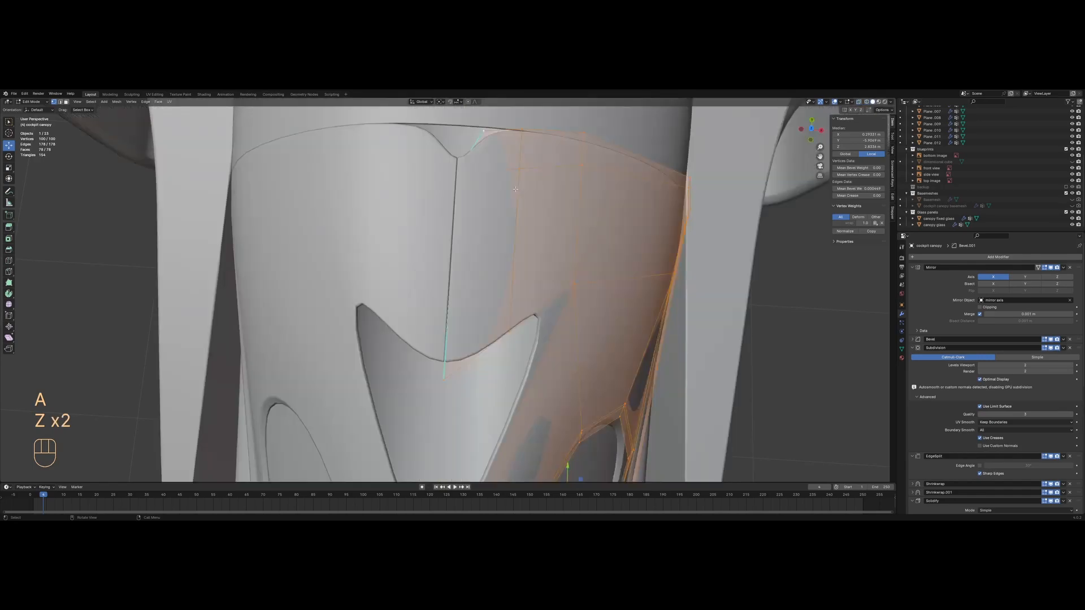
{"action": "left_click", "coordinate": [455, 230]}
{"action": "key", "text": "1"}
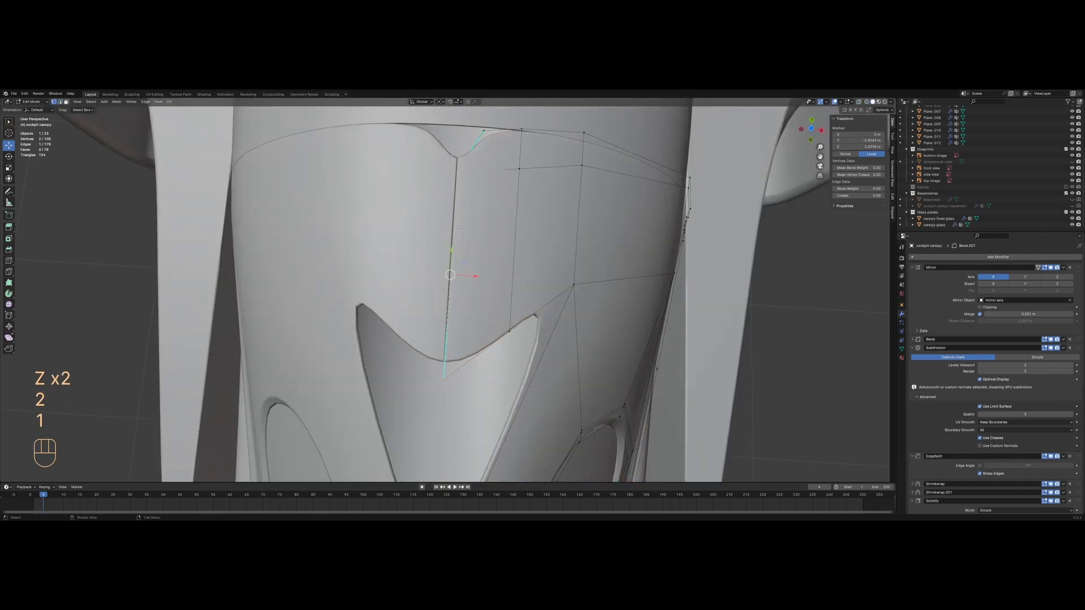
{"action": "key", "text": "g"}
{"action": "key", "text": "x"}
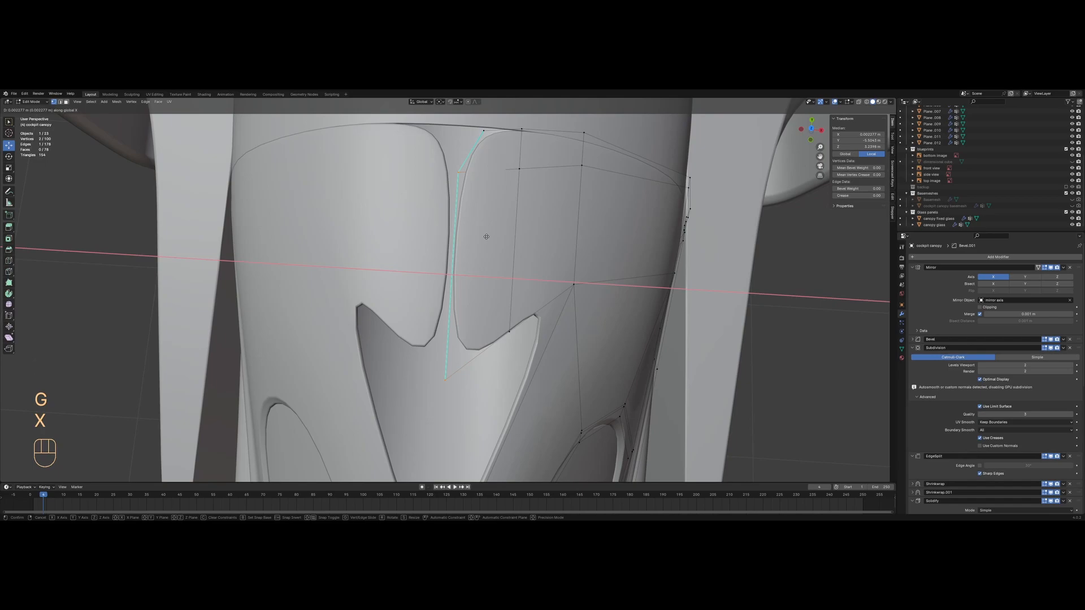
{"action": "right_click", "coordinate": [487, 236]}
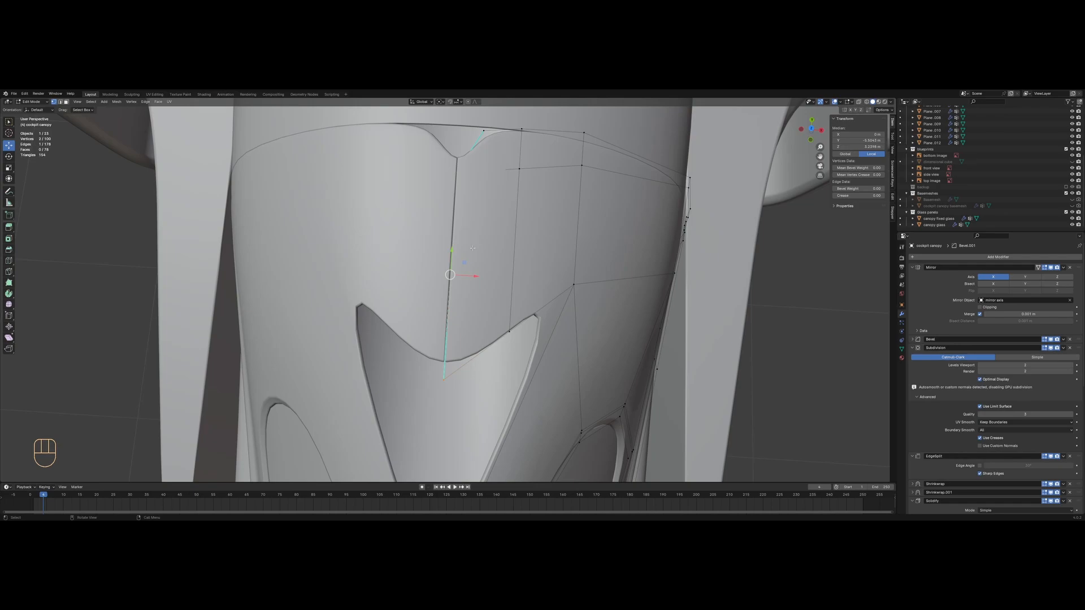
Move the selected centreline edge slightly outward along X and set the Subdivision modifier's Boundary Smooth to Keep Corners
{"action": "middle_click_drag", "start_coordinate": [533, 209], "coordinate": [533, 232], "text": "shift"}
{"action": "scroll", "coordinate": [533, 232], "scroll_direction": "up", "scroll_amount": 1}
{"action": "key", "text": "g"}
{"action": "key", "text": "x"}
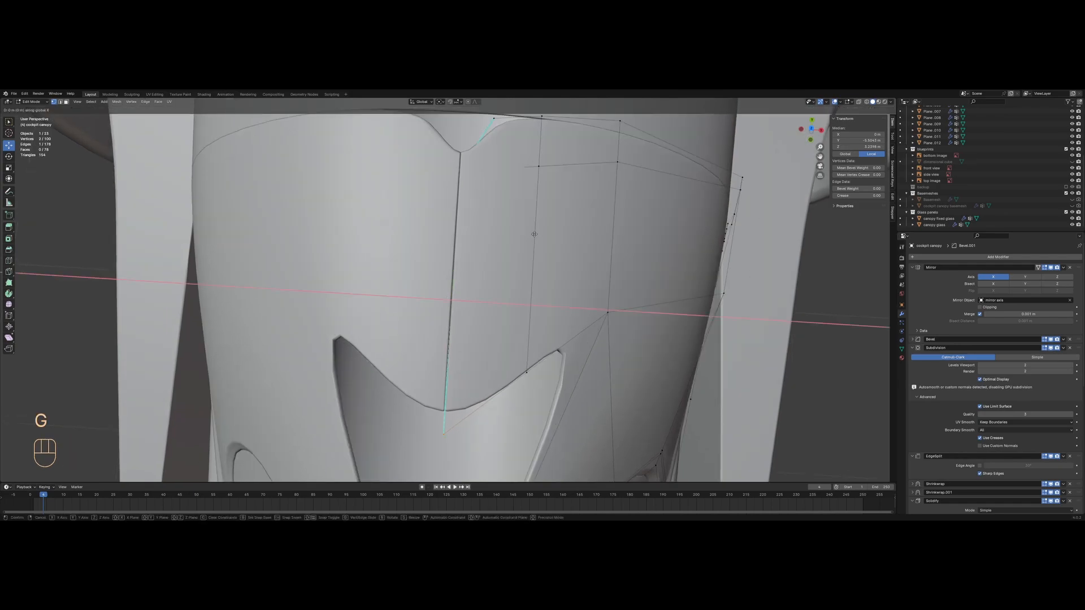
{"action": "left_click", "coordinate": [536, 234]}
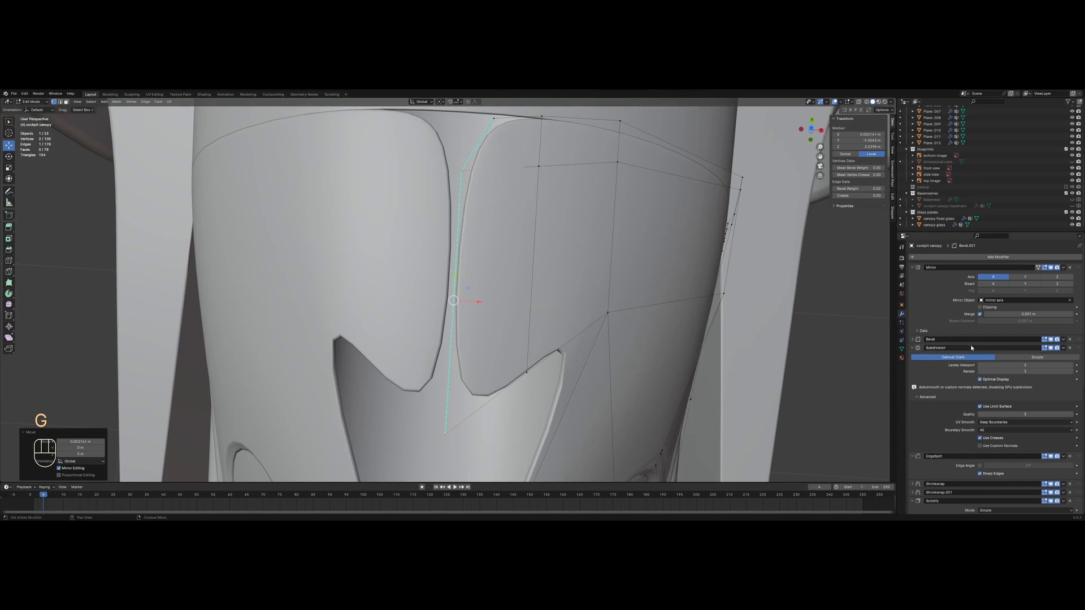
{"action": "left_click", "coordinate": [986, 438]}
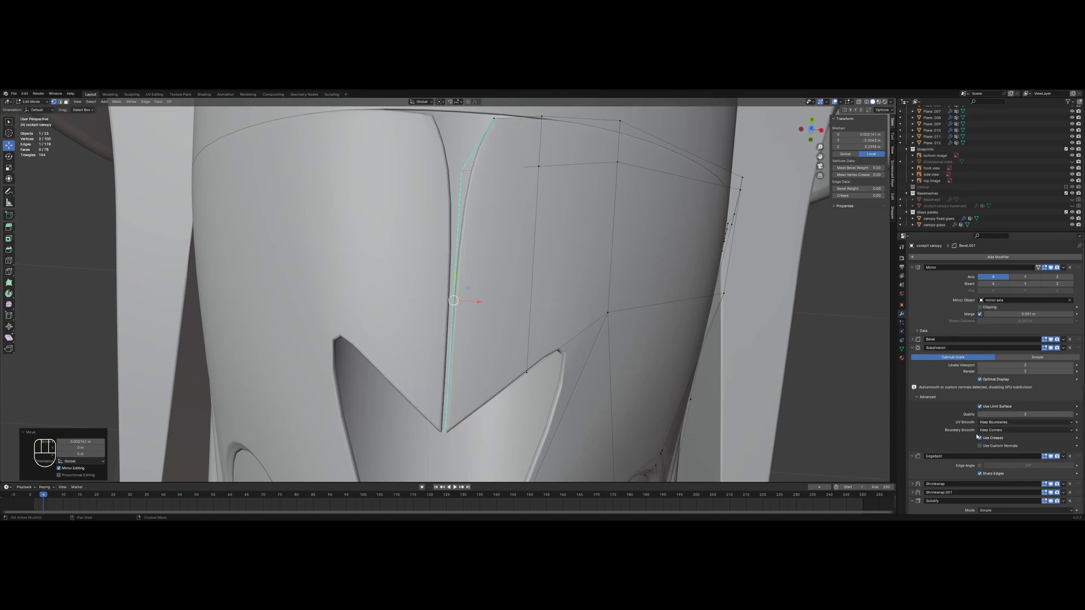
Slide the cockpit canopy's rear corner vertex beside the seam along its edge to refine the notch
{"action": "left_click", "coordinate": [496, 120]}
{"action": "middle_click_drag", "start_coordinate": [497, 125], "coordinate": [495, 159]}
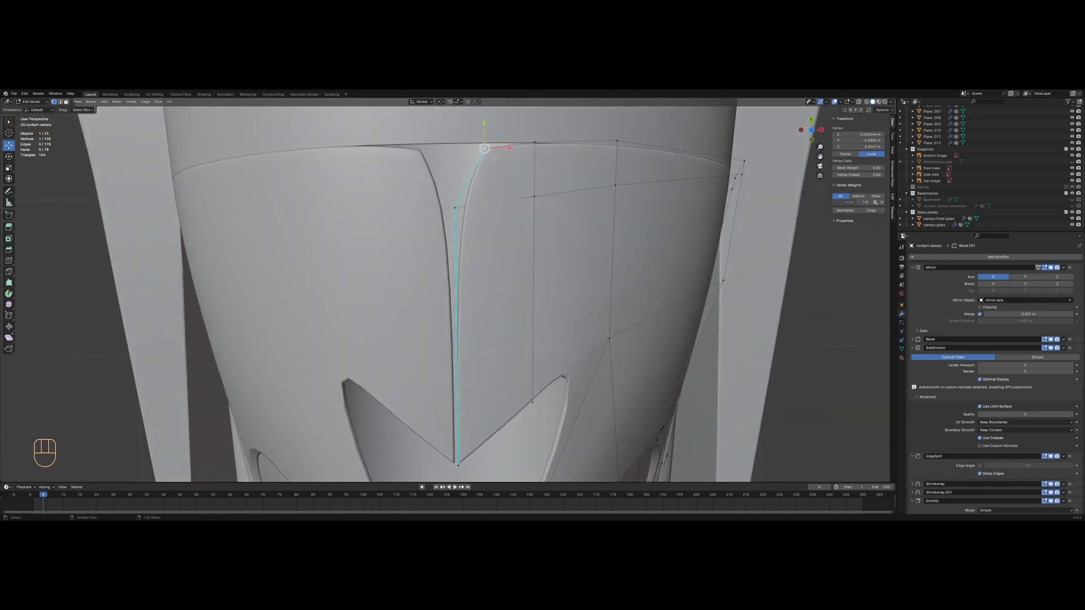
{"action": "key", "text": "g"}
{"action": "key", "text": "g"}
{"action": "left_click", "coordinate": [494, 153]}
Select the whole cockpit canopy mesh and clear the sharp marking from its edges
{"action": "middle_click_drag", "start_coordinate": [486, 328], "coordinate": [473, 190], "text": "shift"}
{"action": "key", "text": "z"}
{"action": "left_click", "coordinate": [445, 194]}
{"action": "key", "text": "a"}
{"action": "scroll", "coordinate": [444, 210], "scroll_direction": "down", "scroll_amount": 8}
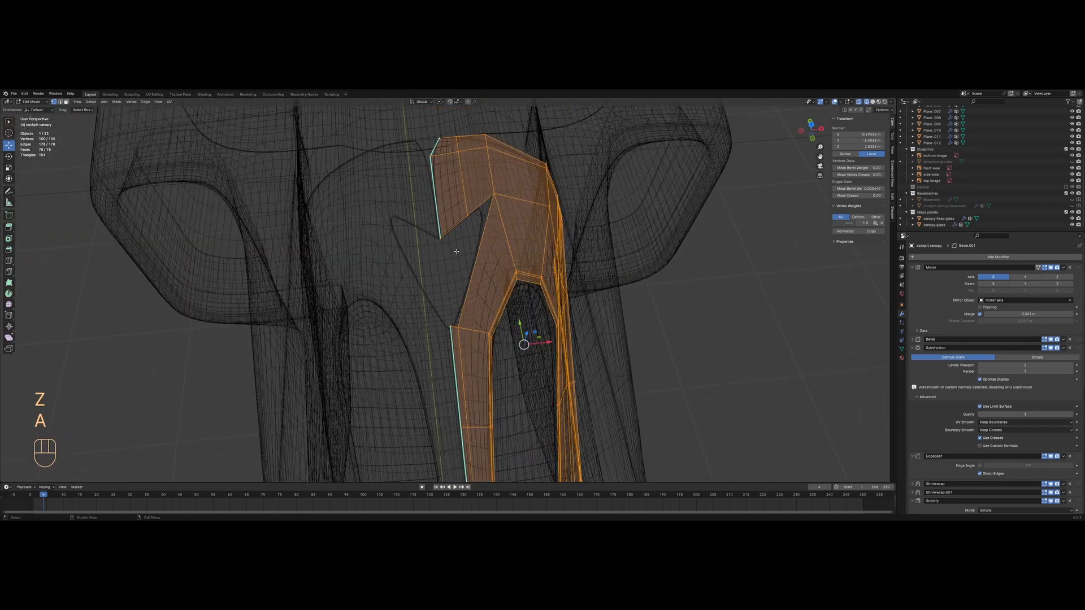
{"action": "key", "text": "2"}
{"action": "key", "text": "ctrl+e"}
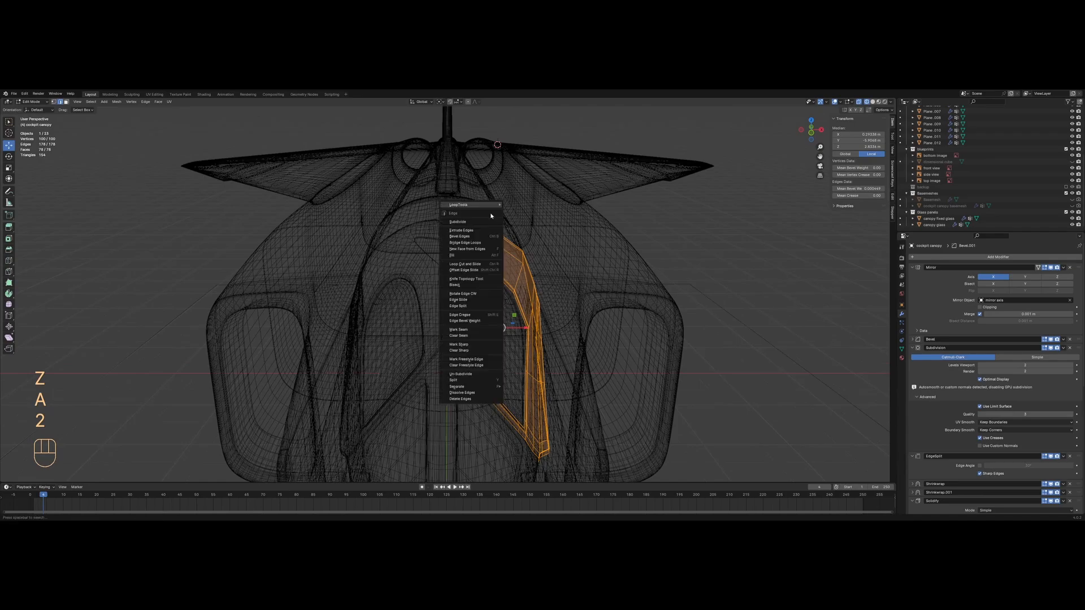
{"action": "left_click", "coordinate": [478, 352]}
Select the cockpit canopy's vertices running along the mirror centreline and move them slightly along X
{"action": "middle_click_drag", "start_coordinate": [472, 339], "coordinate": [475, 320], "text": "shift"}
{"action": "scroll", "coordinate": [461, 311], "scroll_direction": "up", "scroll_amount": 4}
{"action": "key", "text": "1"}
{"action": "left_click", "coordinate": [453, 308], "text": "alt"}
{"action": "key", "text": "z"}
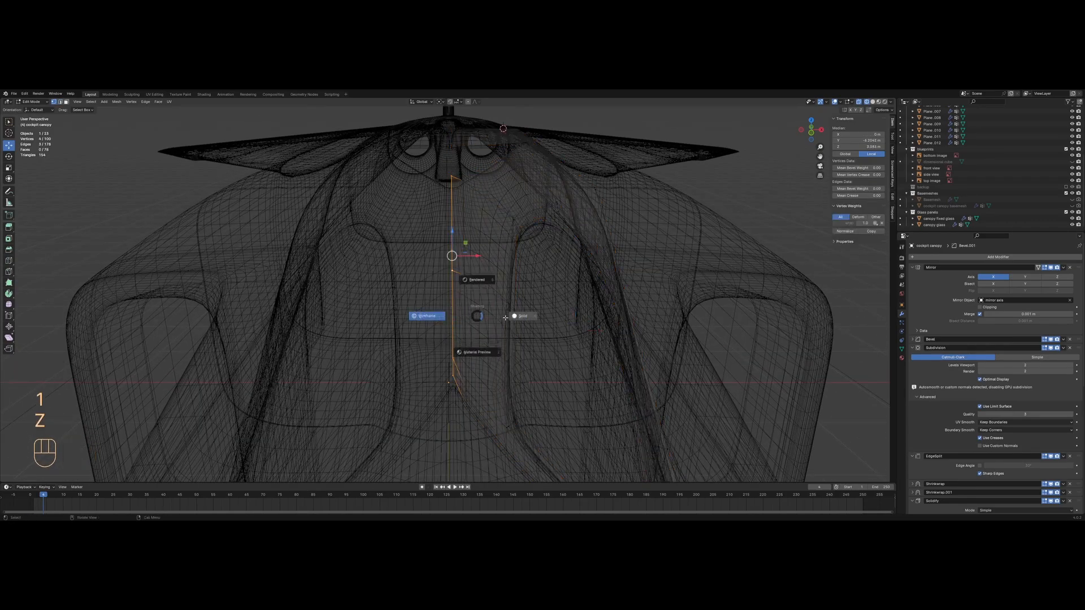
{"action": "left_click", "coordinate": [504, 317]}
{"action": "key", "text": "g"}
{"action": "key", "text": "x"}
{"action": "left_click", "coordinate": [507, 319]}
Delete only the face at the cockpit canopy's rear corner beside the mirror seam, keeping its surrounding edges
{"action": "middle_click_drag", "start_coordinate": [492, 243], "coordinate": [475, 390], "text": "shift"}
{"action": "scroll", "coordinate": [470, 317], "scroll_direction": "up", "scroll_amount": 2}
{"action": "key", "text": "z"}
{"action": "left_click", "coordinate": [443, 308]}
{"action": "key", "text": "a"}
{"action": "middle_click_drag", "start_coordinate": [452, 271], "coordinate": [464, 296]}
{"action": "scroll", "coordinate": [465, 294], "scroll_direction": "down", "scroll_amount": 2}
{"action": "key", "text": "z"}
{"action": "left_click", "coordinate": [520, 215]}
{"action": "middle_click_drag", "start_coordinate": [526, 220], "coordinate": [472, 259]}
{"action": "key", "text": "3"}
{"action": "left_click", "coordinate": [635, 260]}
{"action": "key", "text": "x"}
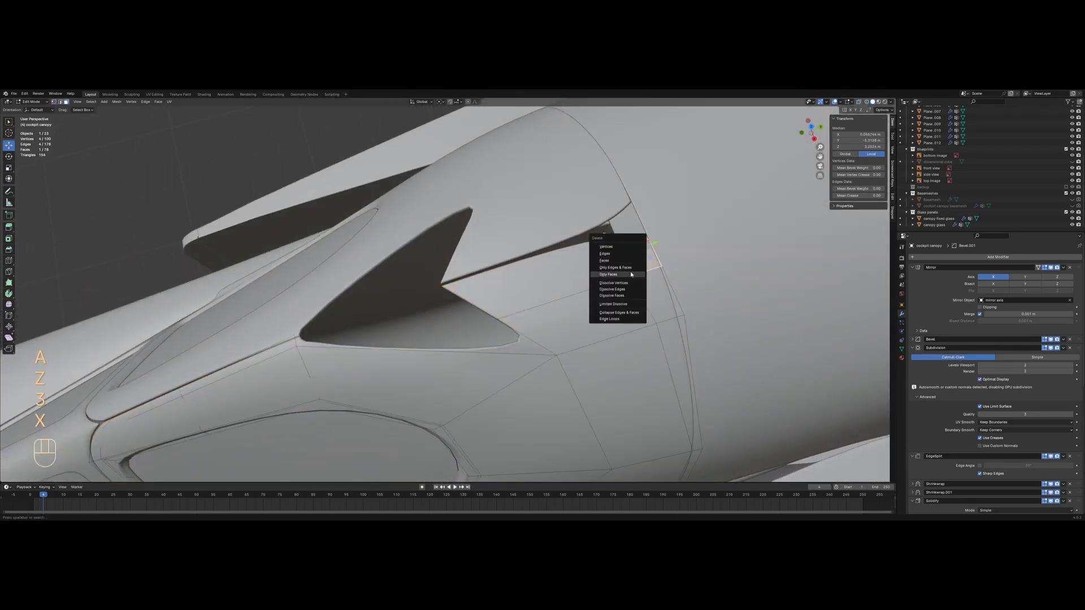
{"action": "left_click", "coordinate": [631, 274]}
Add an edge loop beside the rear opening and fill a face along the centreline between the window notches
{"action": "key", "text": "1"}
{"action": "left_click", "coordinate": [613, 262]}
{"action": "left_click", "coordinate": [606, 255]}
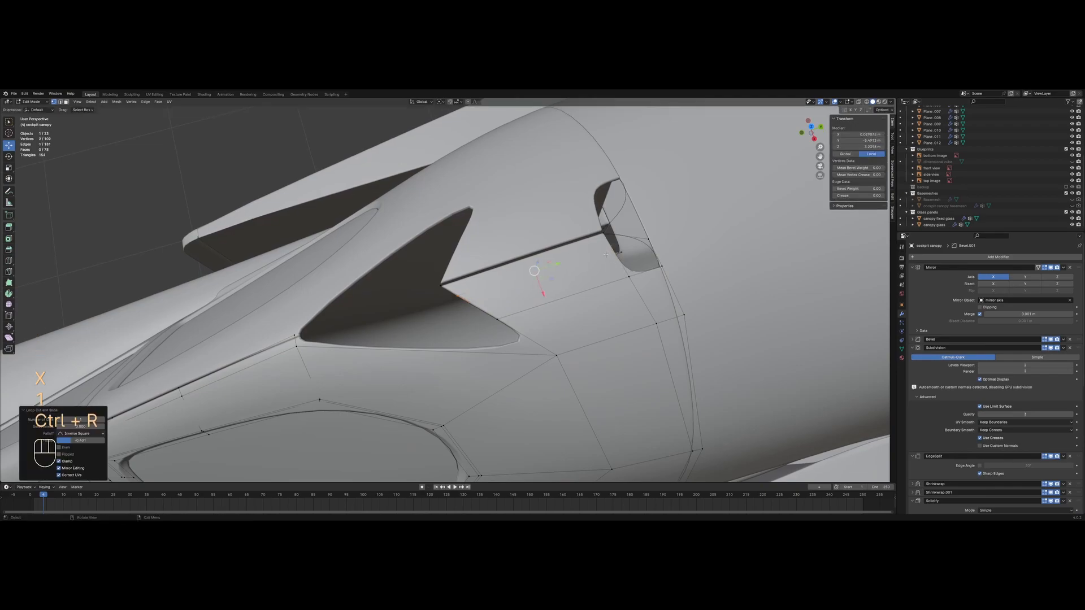
{"action": "key", "text": "z"}
{"action": "left_click", "coordinate": [461, 266]}
{"action": "key", "text": "a"}
{"action": "left_click_drag", "start_coordinate": [412, 269], "coordinate": [480, 304]}
{"action": "left_click_drag", "start_coordinate": [318, 355], "coordinate": [318, 356], "text": "shift"}
{"action": "key", "text": "f"}
{"action": "key", "text": "a"}
Select the edge run alongside the canopy's rear boundary and slide it closer to that boundary
{"action": "middle_click_drag", "start_coordinate": [449, 344], "coordinate": [491, 300]}
{"action": "middle_click_drag", "start_coordinate": [491, 300], "coordinate": [434, 281], "text": "shift"}
{"action": "middle_click_drag", "start_coordinate": [499, 303], "coordinate": [422, 308]}
{"action": "scroll", "coordinate": [419, 322], "scroll_direction": "down", "scroll_amount": 2}
{"action": "scroll", "coordinate": [419, 325], "scroll_direction": "up", "scroll_amount": 1}
{"action": "scroll", "coordinate": [412, 429], "scroll_direction": "down", "scroll_amount": 1}
{"action": "left_click", "coordinate": [415, 447]}
{"action": "left_click", "coordinate": [440, 331], "text": "ctrl"}
{"action": "key", "text": "z"}
{"action": "left_click", "coordinate": [491, 323]}
{"action": "key", "text": "g"}
{"action": "left_click", "coordinate": [480, 357]}
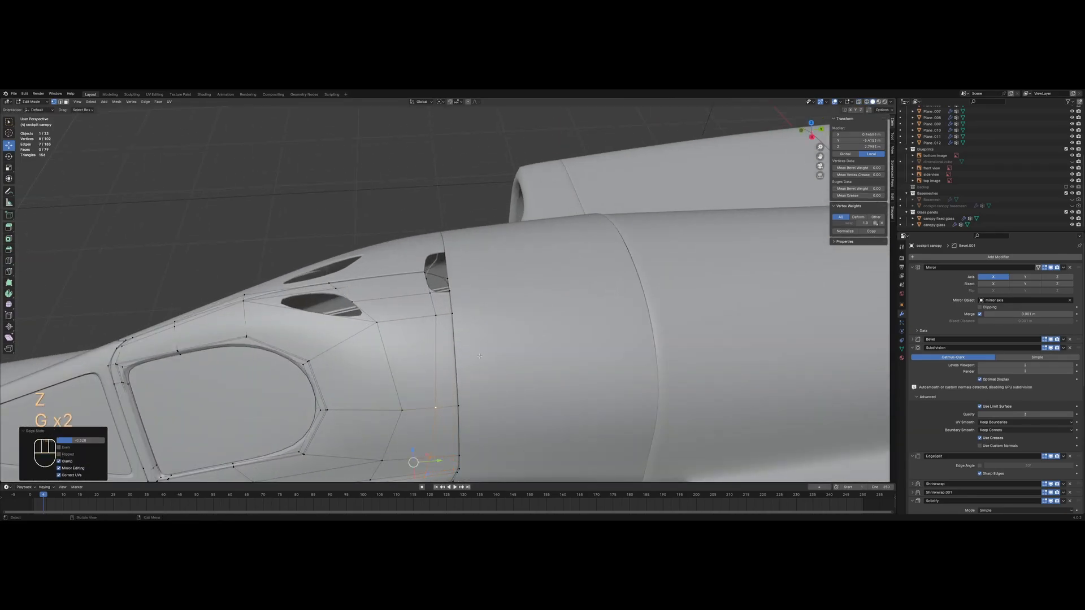
Slide the vertex near the rear opening's corner and add an edge loop parallel to the canopy's rear boundary
{"action": "key", "text": "a"}
{"action": "left_click", "coordinate": [437, 318]}
{"action": "key", "text": "g"}
{"action": "left_click", "coordinate": [435, 320]}
{"action": "key", "text": "a"}
{"action": "left_click", "coordinate": [442, 321]}
Fill new faces from the boundary edges of the rear opening toward the mirror seam
{"action": "middle_click_drag", "start_coordinate": [442, 321], "coordinate": [480, 334]}
{"action": "scroll", "coordinate": [480, 334], "scroll_direction": "up", "scroll_amount": 4}
{"action": "key", "text": "z"}
{"action": "left_click", "coordinate": [427, 334]}
{"action": "key", "text": "a"}
{"action": "left_click", "coordinate": [482, 308]}
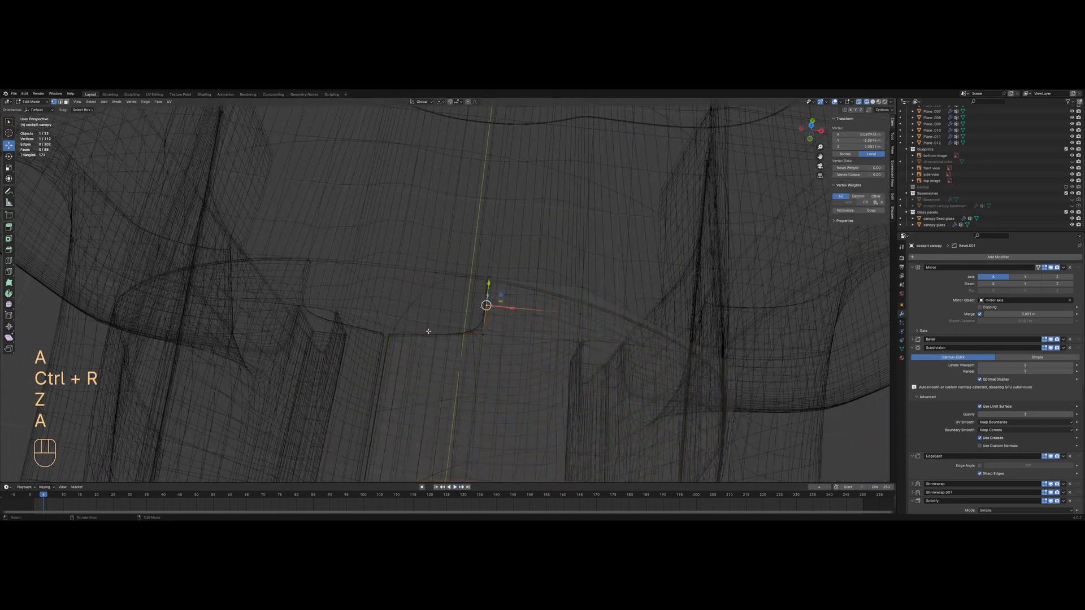
{"action": "key", "text": "ctrl+r"}
{"action": "key", "text": "a"}
{"action": "key", "text": "2"}
{"action": "key", "text": "f"}
{"action": "key", "text": "f"}
Slide the vertex beside the small rear hole along its edge to tighten the canopy's seam corner
{"action": "key", "text": "1"}
{"action": "key", "text": "a"}
{"action": "left_click", "coordinate": [447, 322]}
{"action": "key", "text": "z"}
{"action": "key", "text": "g"}
{"action": "key", "text": "g"}
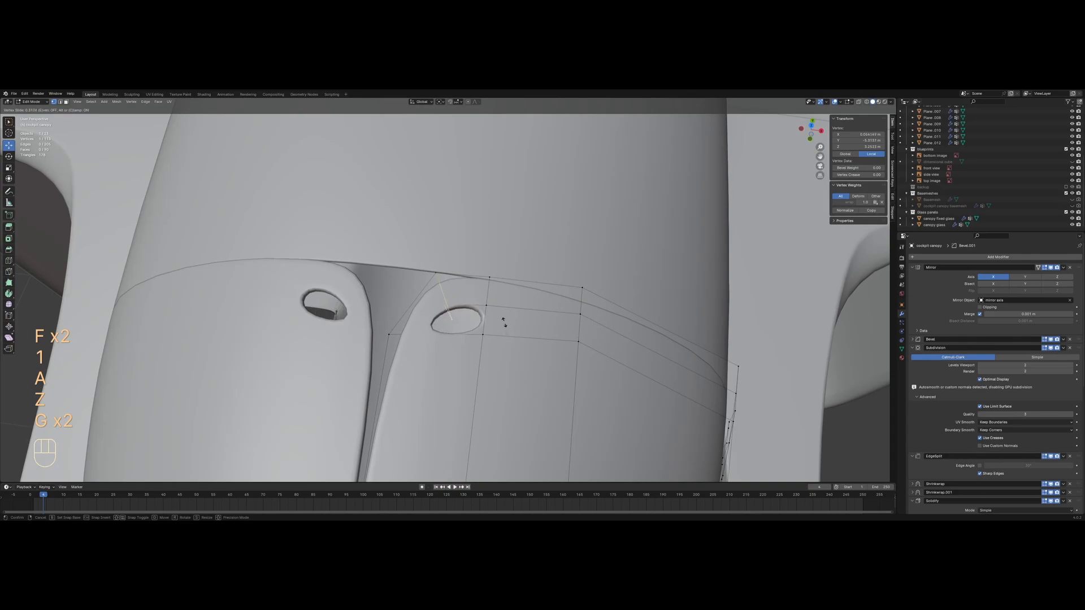
{"action": "left_click", "coordinate": [504, 323]}
Fill the remaining oval hole at the canopy's rear seam corner with a face
{"action": "key", "text": "2"}
{"action": "left_click", "coordinate": [485, 320]}
{"action": "key", "text": "f"}
{"action": "key", "text": "1"}
Slide the cross edges behind the triangular window opening toward the rear, extending the selection along the strip
{"action": "key", "text": "a"}
{"action": "scroll", "coordinate": [490, 329], "scroll_direction": "down", "scroll_amount": 3}
{"action": "middle_click_drag", "start_coordinate": [489, 328], "coordinate": [356, 321]}
{"action": "key", "text": "z"}
{"action": "middle_click_drag", "start_coordinate": [277, 319], "coordinate": [378, 317], "text": "shift"}
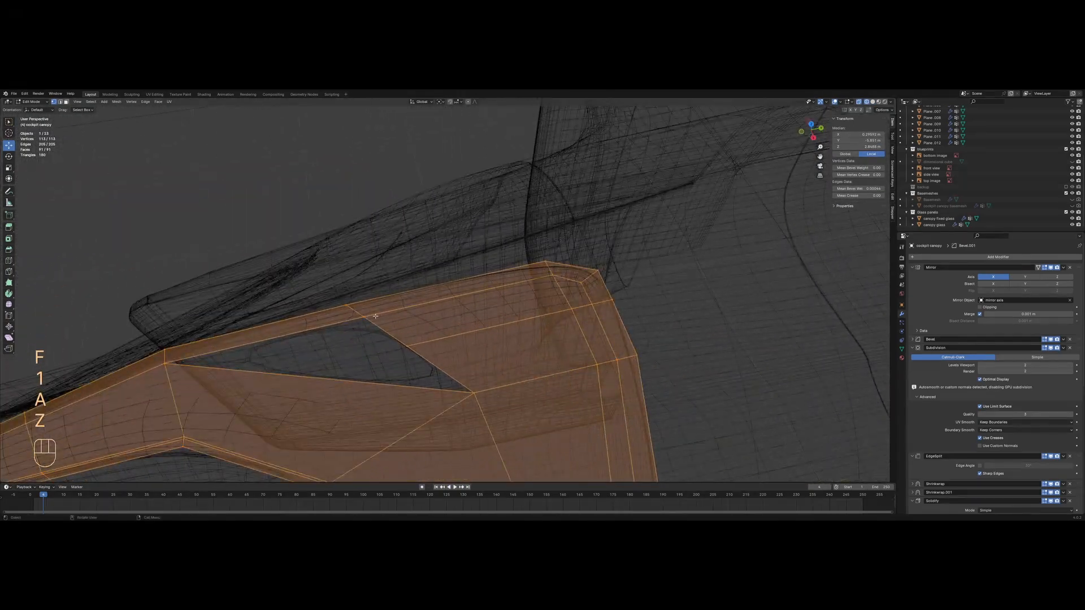
{"action": "left_click_drag", "start_coordinate": [399, 343], "coordinate": [400, 343]}
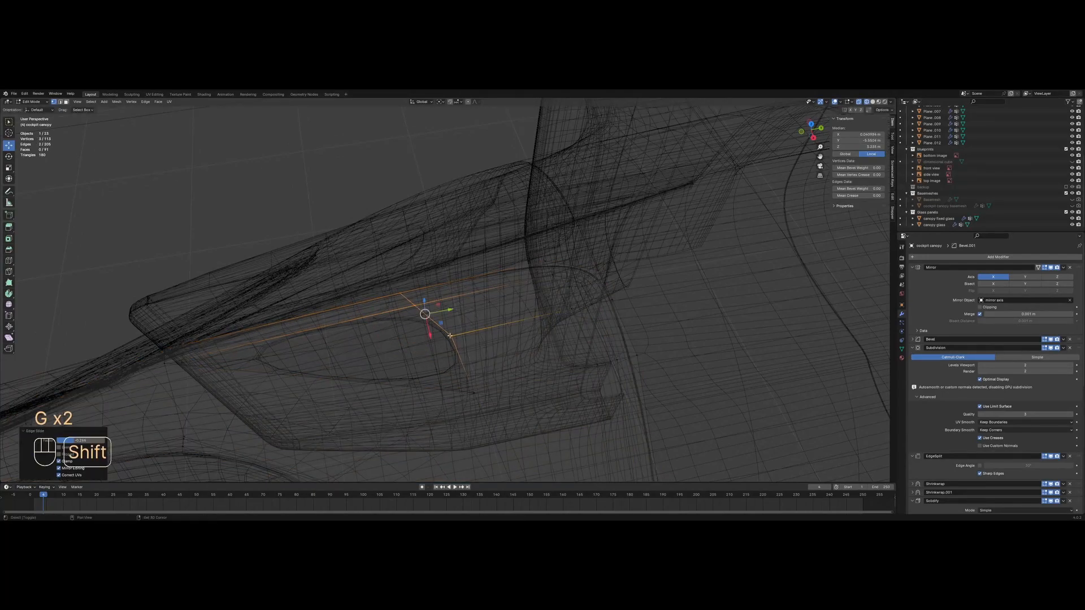
{"action": "left_click", "coordinate": [487, 330]}
{"action": "key", "text": "g"}
{"action": "key", "text": "g"}
{"action": "left_click", "coordinate": [511, 316]}
Fill a face from the selected boundary edge of the cockpit canopy
{"action": "key", "text": "z"}
{"action": "key", "text": "a"}
{"action": "scroll", "coordinate": [368, 362], "scroll_direction": "down", "scroll_amount": 3}
{"action": "mouse_move", "coordinate": [357, 377]}
{"action": "middle_mouse_down", "text": "shift"}
{"action": "mouse_move", "coordinate": [471, 284]}
{"action": "mouse_move", "coordinate": [529, 243]}
{"action": "mouse_move", "coordinate": [534, 252]}
{"action": "mouse_move", "coordinate": [489, 283]}
{"action": "mouse_move", "coordinate": [511, 228]}
{"action": "mouse_move", "coordinate": [471, 264]}
{"action": "mouse_move", "coordinate": [533, 277]}
{"action": "mouse_move", "coordinate": [565, 211]}
{"action": "mouse_move", "coordinate": [531, 220]}
{"action": "mouse_move", "coordinate": [426, 306]}
{"action": "middle_mouse_up", "text": "shift"}
{"action": "key", "text": "2"}
{"action": "key", "text": "f"}
{"action": "key", "text": "1"}
Slide the edge running beside the mirror seam at the canopy's rear corner to even out its rounding
{"action": "key", "text": "a"}
{"action": "key", "text": "Tab"}
{"action": "key", "text": "z"}
{"action": "key", "text": "z"}
{"action": "left_click", "coordinate": [467, 266]}
{"action": "key", "text": "Tab"}
{"action": "left_click", "coordinate": [502, 298]}
{"action": "scroll", "coordinate": [401, 333], "scroll_direction": "up", "scroll_amount": 6}
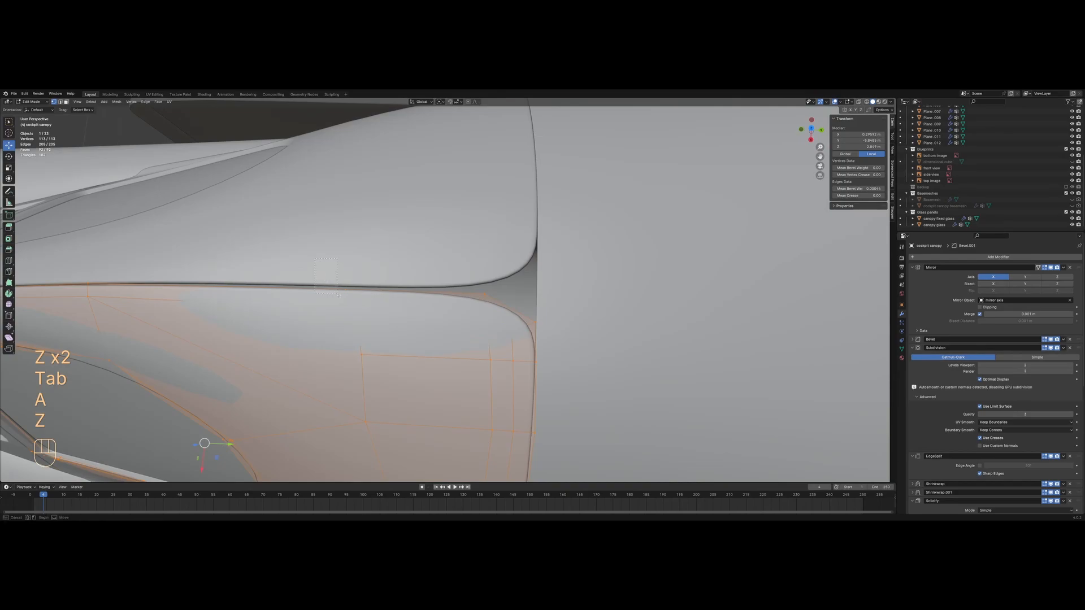
{"action": "middle_click_drag", "start_coordinate": [366, 322], "coordinate": [380, 342]}
{"action": "key", "text": "g"}
{"action": "key", "text": "g"}
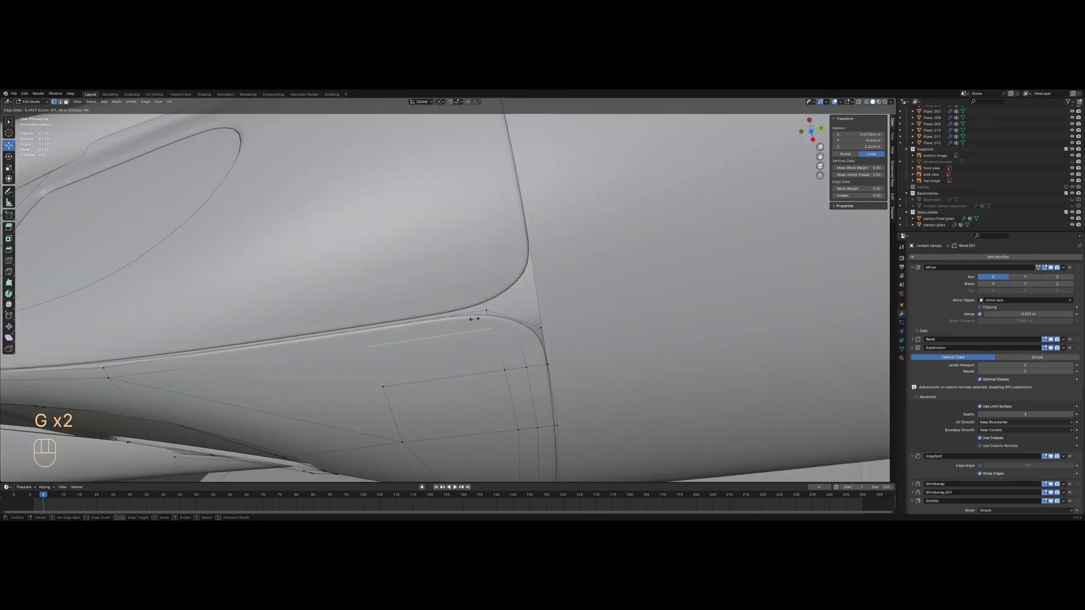
{"action": "left_click", "coordinate": [549, 305]}
{"action": "scroll", "coordinate": [543, 308], "scroll_direction": "down", "scroll_amount": 1}
{"action": "key", "text": "z"}
{"action": "key", "text": "a"}
Return to Object Mode and examine the canopy's rear corners where they meet the seam and rear panel
{"action": "middle_click_drag", "start_coordinate": [447, 340], "coordinate": [413, 302]}
{"action": "left_click", "coordinate": [390, 342]}
{"action": "left_click", "coordinate": [442, 336]}
{"action": "key", "text": "a"}
{"action": "key", "text": "Tab"}
{"action": "scroll", "coordinate": [447, 333], "scroll_direction": "down", "scroll_amount": 2}
{"action": "mouse_move", "coordinate": [448, 334]}
{"action": "middle_mouse_down"}
{"action": "mouse_move", "coordinate": [496, 315]}
{"action": "mouse_move", "coordinate": [483, 352]}
{"action": "middle_mouse_up"}
{"action": "key", "text": "z"}
{"action": "middle_click_drag", "start_coordinate": [502, 342], "coordinate": [504, 371]}
{"action": "scroll", "coordinate": [497, 339], "scroll_direction": "up", "scroll_amount": 2}
Edit the panel behind the cockpit canopy and add two lengthwise edge loops close to its centreline
{"action": "left_click", "coordinate": [480, 233]}
{"action": "key", "text": "Tab"}
{"action": "key", "text": "z"}
{"action": "key", "text": "a"}
{"action": "middle_click_drag", "start_coordinate": [458, 270], "coordinate": [451, 235], "text": "shift"}
{"action": "scroll", "coordinate": [450, 255], "scroll_direction": "up", "scroll_amount": 2}
{"action": "key", "text": "z"}
{"action": "scroll", "coordinate": [489, 300], "scroll_direction": "up", "scroll_amount": 1}
{"action": "key", "text": "ctrl+r"}
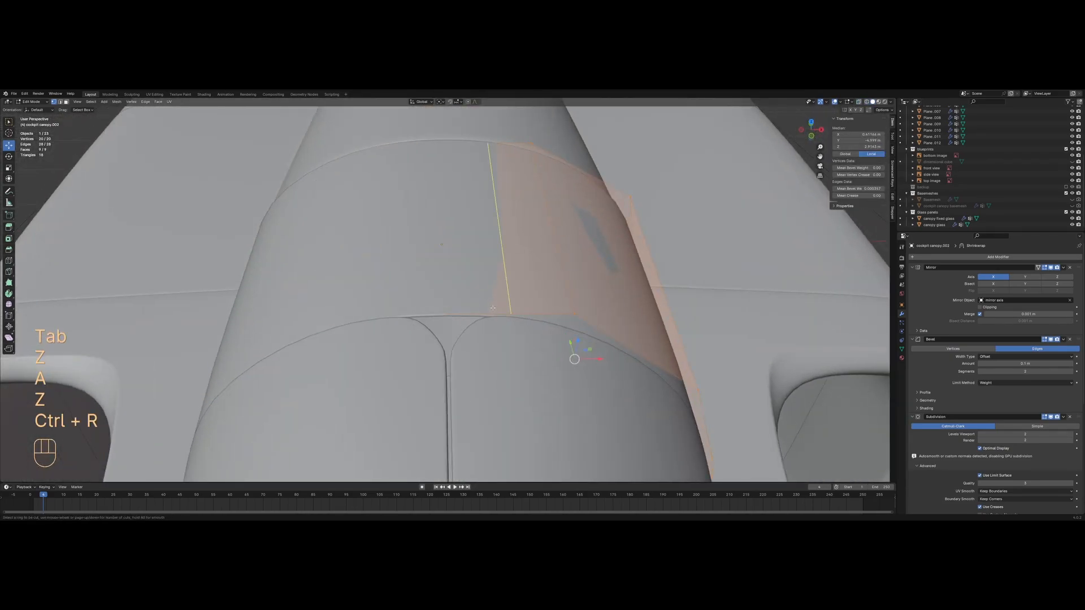
{"action": "left_click", "coordinate": [490, 305]}
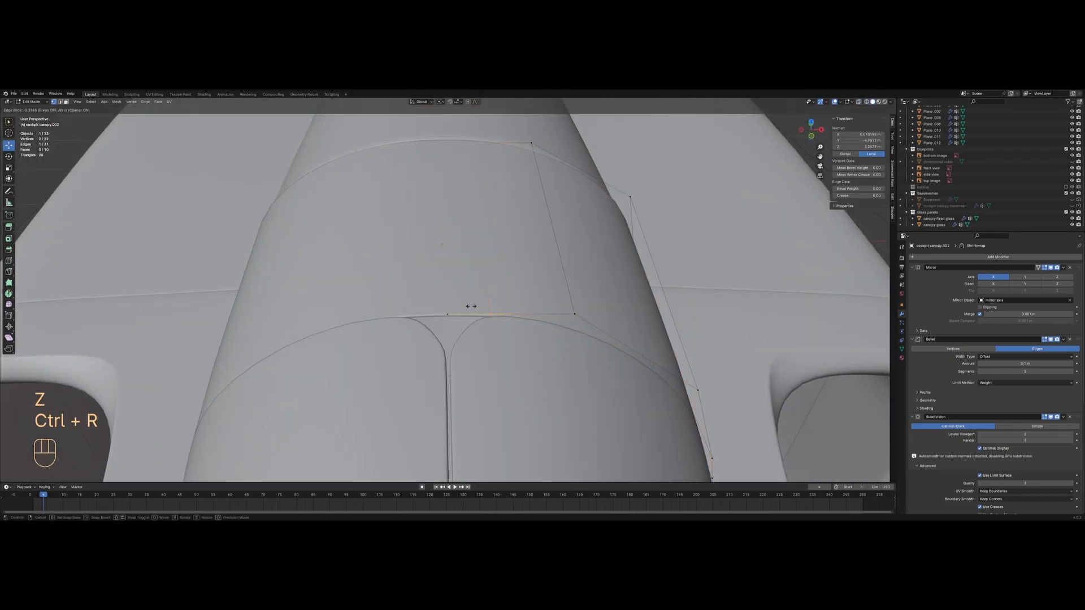
{"action": "left_click", "coordinate": [472, 307]}
{"action": "key", "text": "a"}
{"action": "middle_click_drag", "start_coordinate": [575, 358], "coordinate": [577, 384]}
{"action": "key", "text": "ctrl+r"}
{"action": "double_click", "coordinate": [480, 334]}
Slide the rear panel's centreline front vertex forward into the gap between the canopy halves with clamping off
{"action": "key", "text": "a"}
{"action": "left_click", "coordinate": [448, 342]}
{"action": "key", "text": "g"}
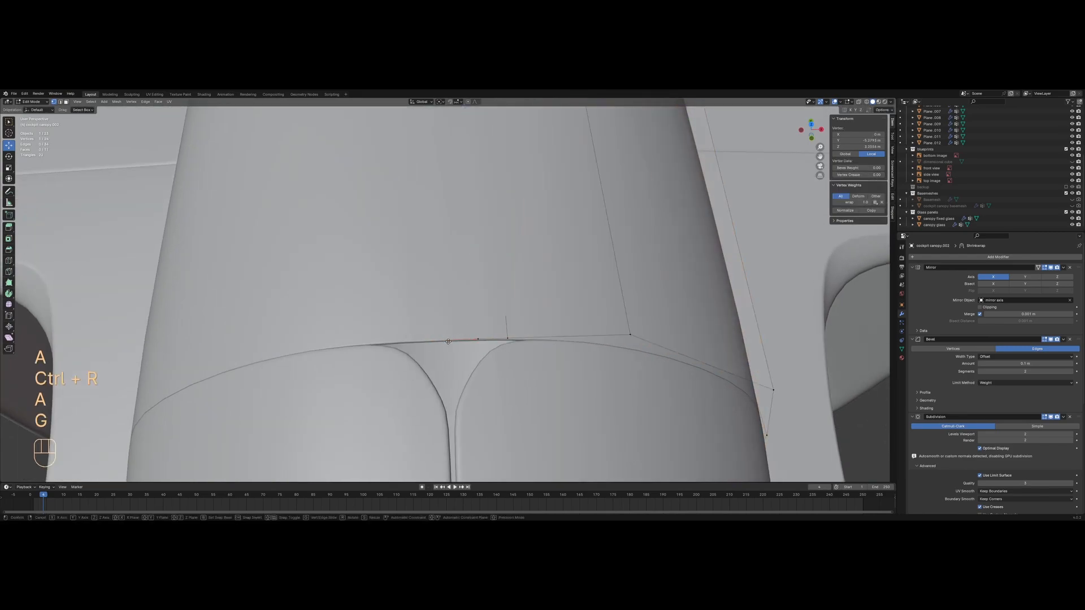
{"action": "key", "text": "g"}
{"action": "key", "text": "c"}
{"action": "left_click", "coordinate": [448, 384]}
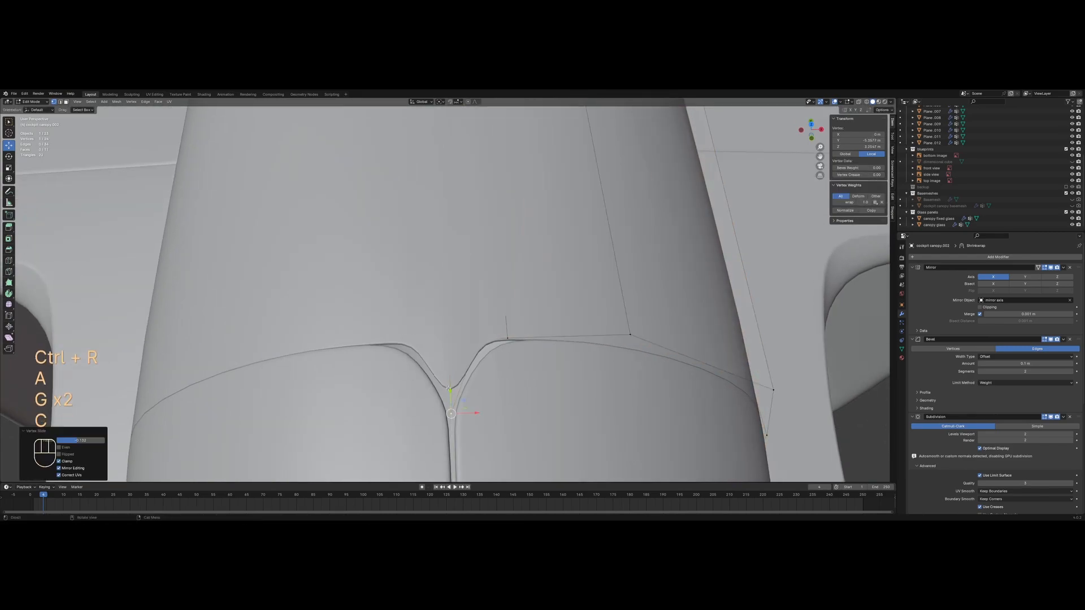
Slide the front vertex next to the centreline slightly forward with clamping off to shape the rear panel's pointed tip
{"action": "key", "text": "a"}
{"action": "key", "text": "z"}
{"action": "left_click", "coordinate": [477, 339]}
{"action": "key", "text": "z"}
{"action": "middle_click_drag", "start_coordinate": [531, 331], "coordinate": [539, 350]}
{"action": "key", "text": "g"}
{"action": "key", "text": "g"}
{"action": "key", "text": "c"}
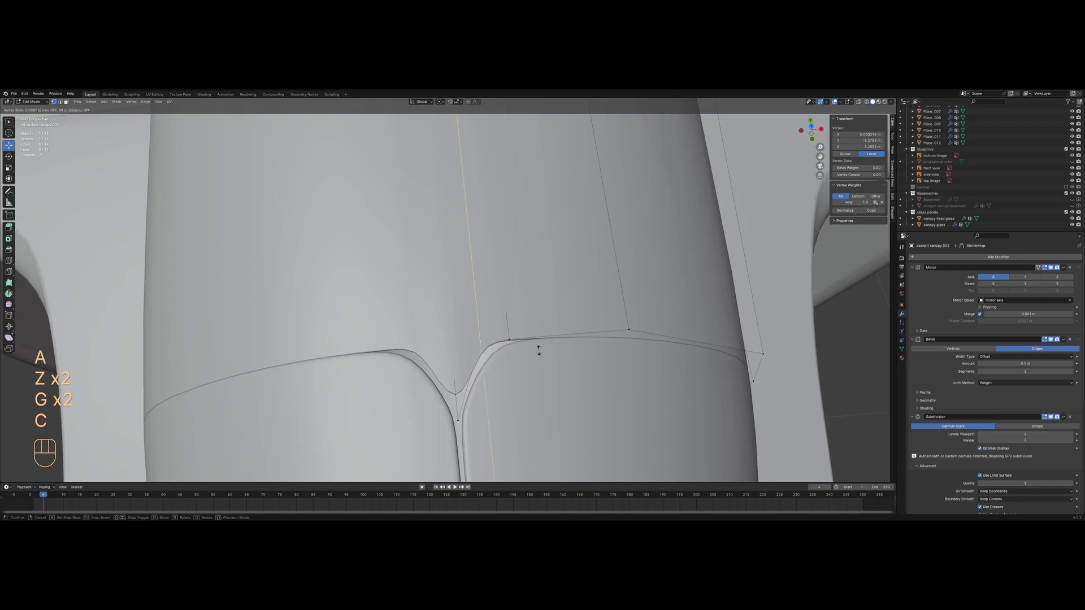
{"action": "left_click", "coordinate": [539, 356]}
Crease the rear panel's centreline edge to sharpen the tip at the seam and return to Object Mode
{"action": "key", "text": "a"}
{"action": "key", "text": "z"}
{"action": "key", "text": "2"}
{"action": "left_click", "coordinate": [451, 334]}
{"action": "key", "text": "z"}
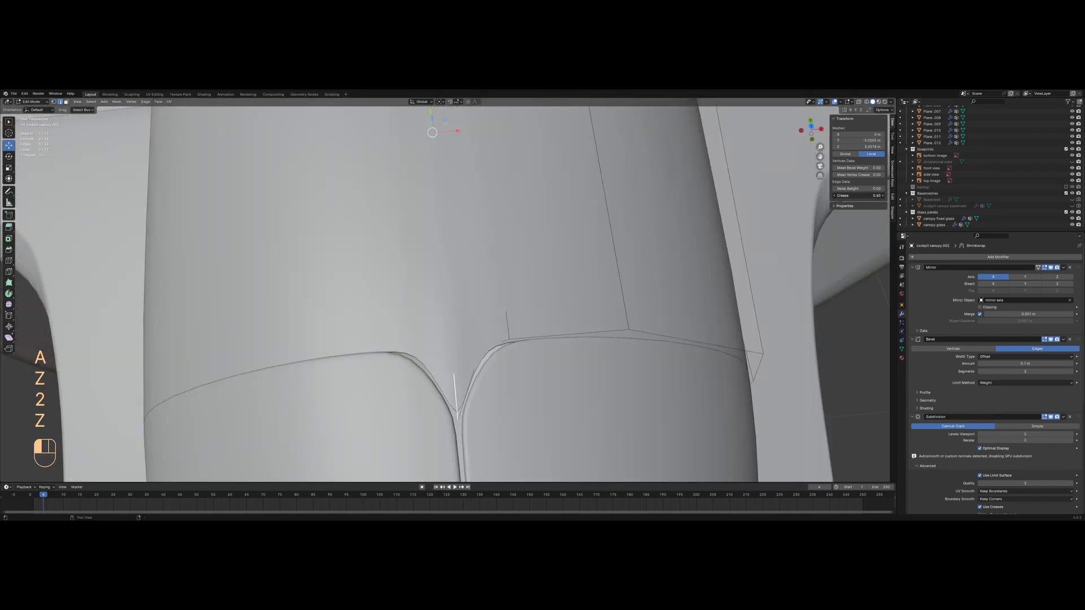
{"action": "key", "text": "Tab"}
{"action": "scroll", "coordinate": [567, 297], "scroll_direction": "down", "scroll_amount": 5}
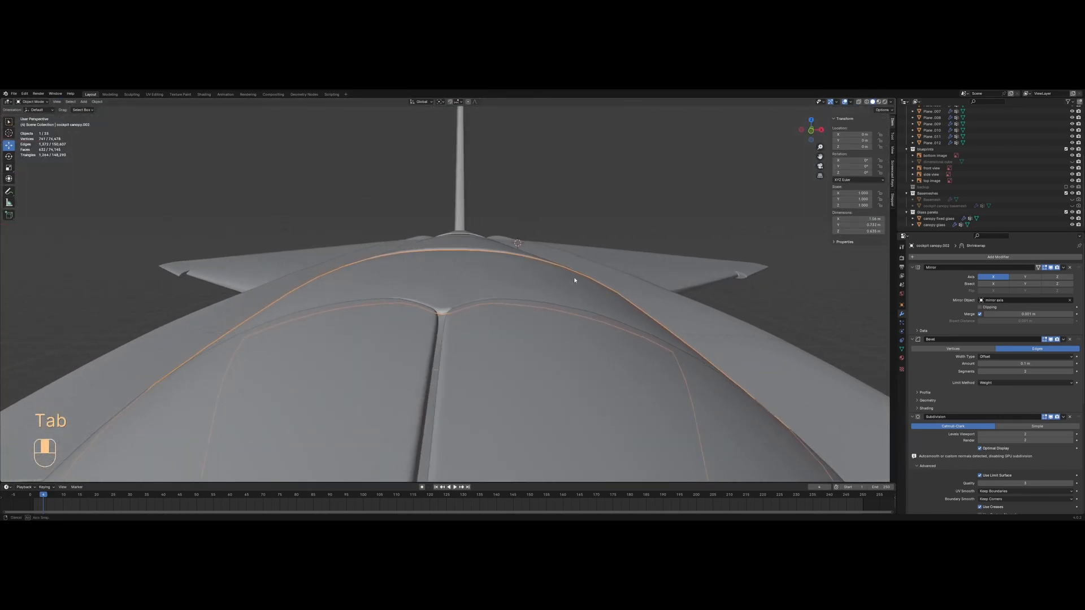
Add a crosswise edge loop through the middle of the panel behind the cockpit canopy
{"action": "key", "text": "Tab"}
{"action": "scroll", "coordinate": [573, 277], "scroll_direction": "up", "scroll_amount": 5}
{"action": "key", "text": "1"}
{"action": "key", "text": "z"}
{"action": "scroll", "coordinate": [509, 284], "scroll_direction": "down", "scroll_amount": 4}
{"action": "key", "text": "a"}
{"action": "middle_click_drag", "start_coordinate": [485, 283], "coordinate": [454, 295]}
{"action": "key", "text": "ctrl+r"}
{"action": "left_click", "coordinate": [480, 260]}
{"action": "left_click", "coordinate": [465, 279]}
Adjust the bevel weight of the rear panel's short centreline edge at the pointed tip
{"action": "key", "text": "a"}
{"action": "key", "text": "2"}
{"action": "left_click", "coordinate": [526, 225]}
{"action": "key", "text": "z"}
{"action": "scroll", "coordinate": [542, 226], "scroll_direction": "up", "scroll_amount": 3}
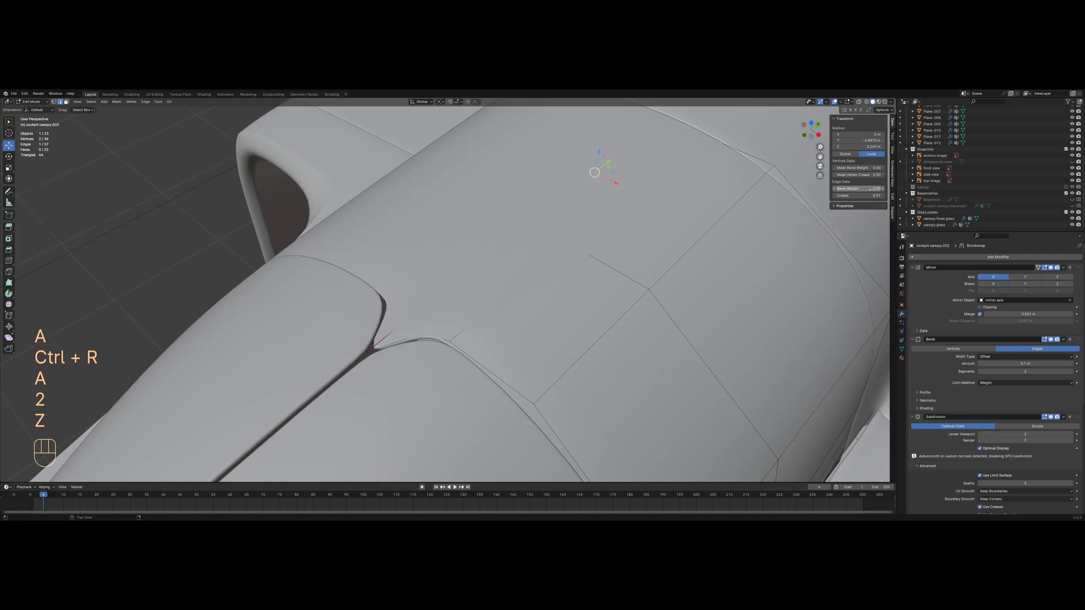
{"action": "key", "text": "Tab"}
{"action": "middle_click_drag", "start_coordinate": [587, 288], "coordinate": [494, 348]}
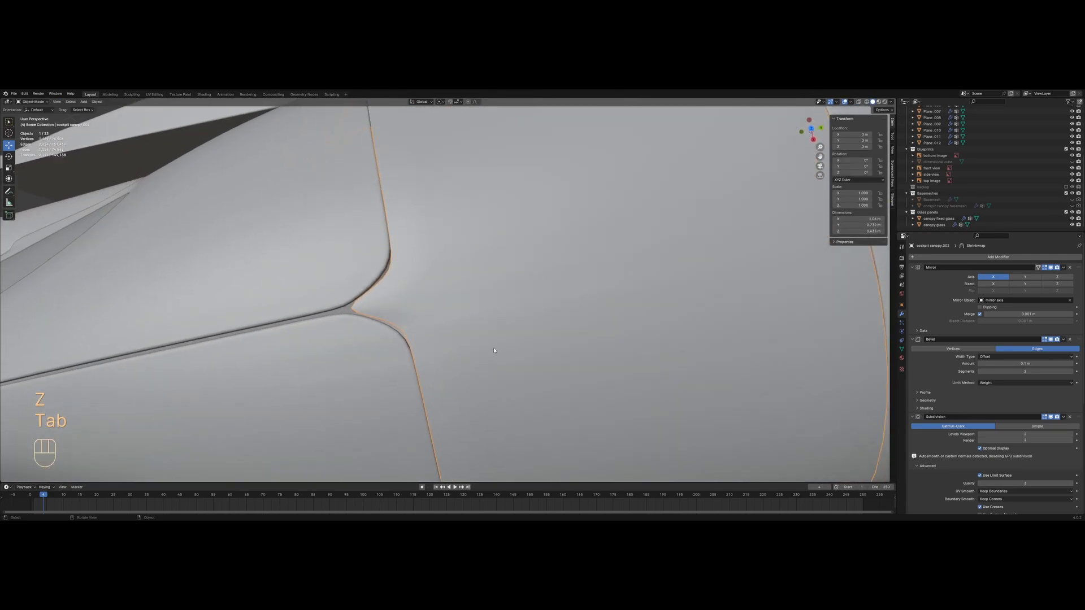
Assign all of the rear panel's vertices to the wrap vertex group and return to Object Mode
{"action": "key", "text": "Tab"}
{"action": "key", "text": "a"}
{"action": "scroll", "coordinate": [577, 325], "scroll_direction": "down", "scroll_amount": 3}
{"action": "scroll", "coordinate": [934, 405], "scroll_direction": "down", "scroll_amount": 6}
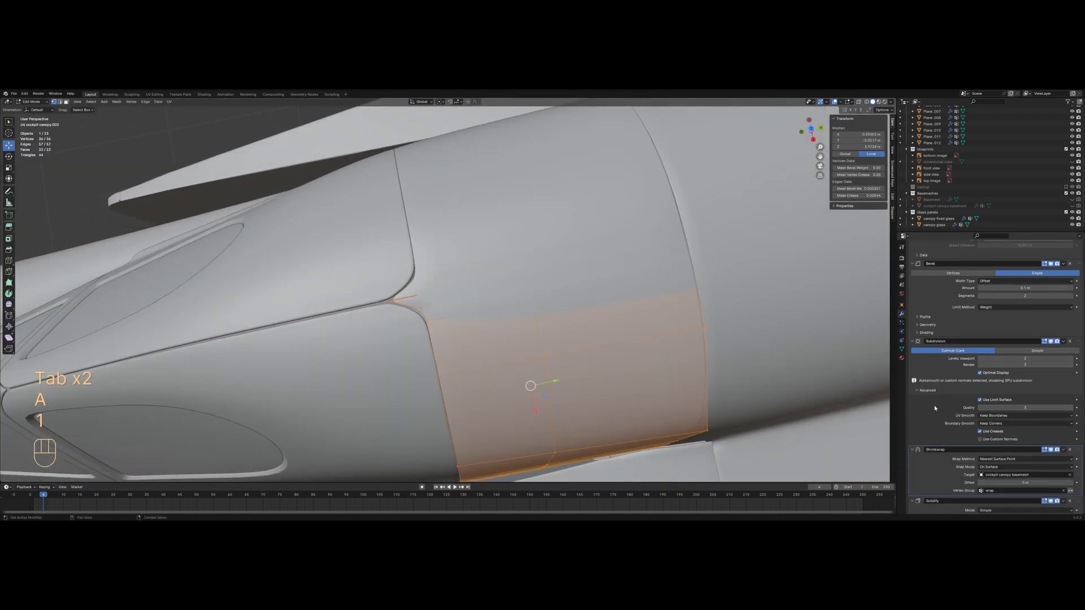
{"action": "left_click", "coordinate": [902, 350]}
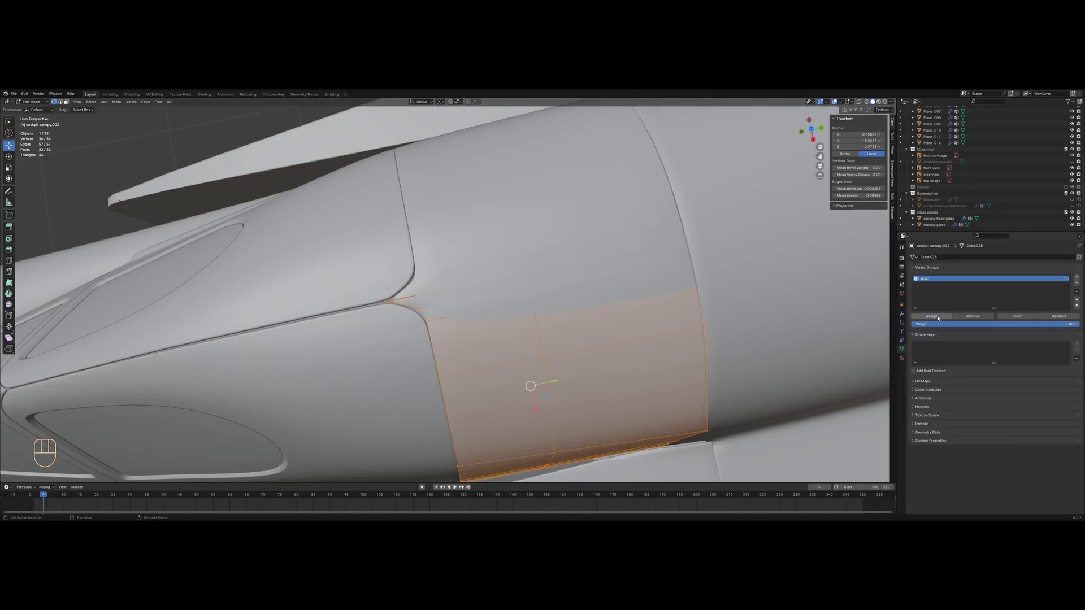
{"action": "key", "text": "Tab"}
Show the cockpit canopy basemesh, raise its viewport subdivision level to 4, and hide the basemeshes again
{"action": "key", "text": "z"}
{"action": "left_click", "coordinate": [584, 330]}
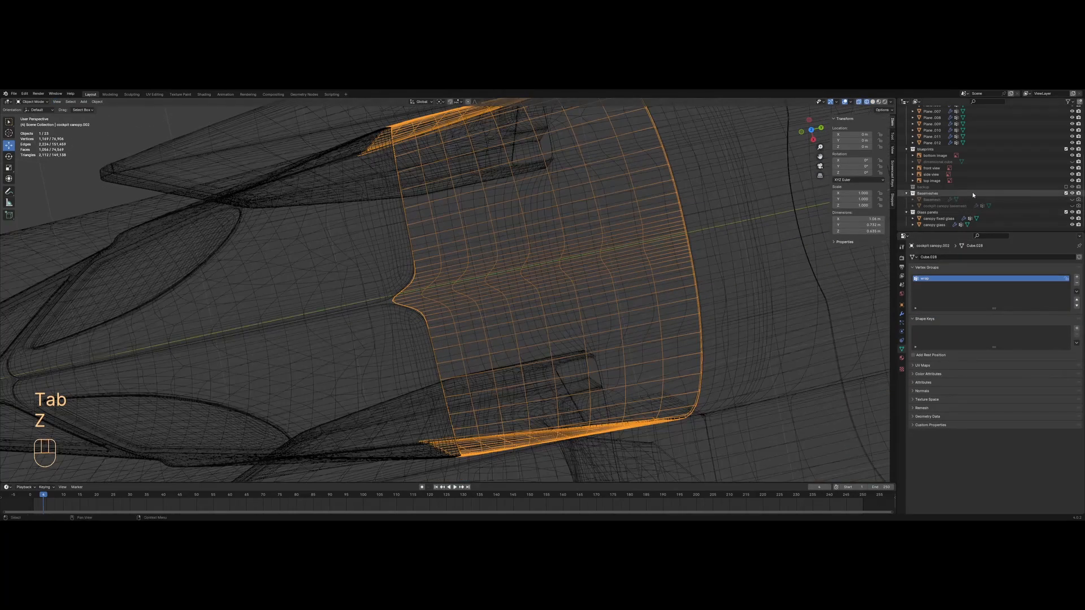
{"action": "left_click", "coordinate": [1058, 207]}
{"action": "left_click", "coordinate": [1072, 206]}
{"action": "left_click", "coordinate": [957, 207]}
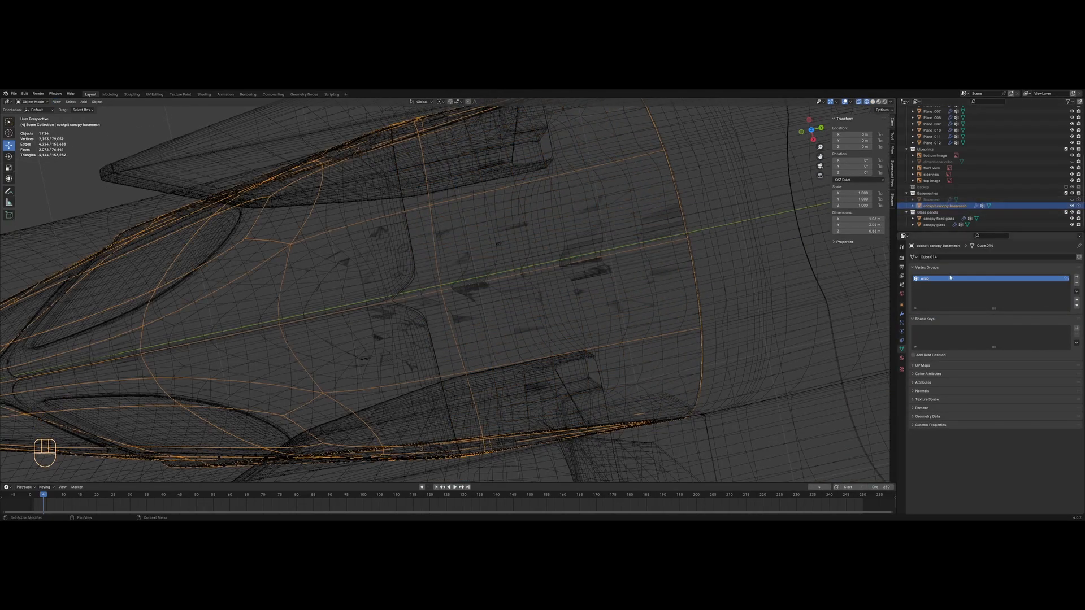
{"action": "left_click", "coordinate": [902, 314]}
{"action": "left_click", "coordinate": [1072, 434]}
{"action": "left_click", "coordinate": [1072, 435]}
{"action": "left_click", "coordinate": [1072, 206]}
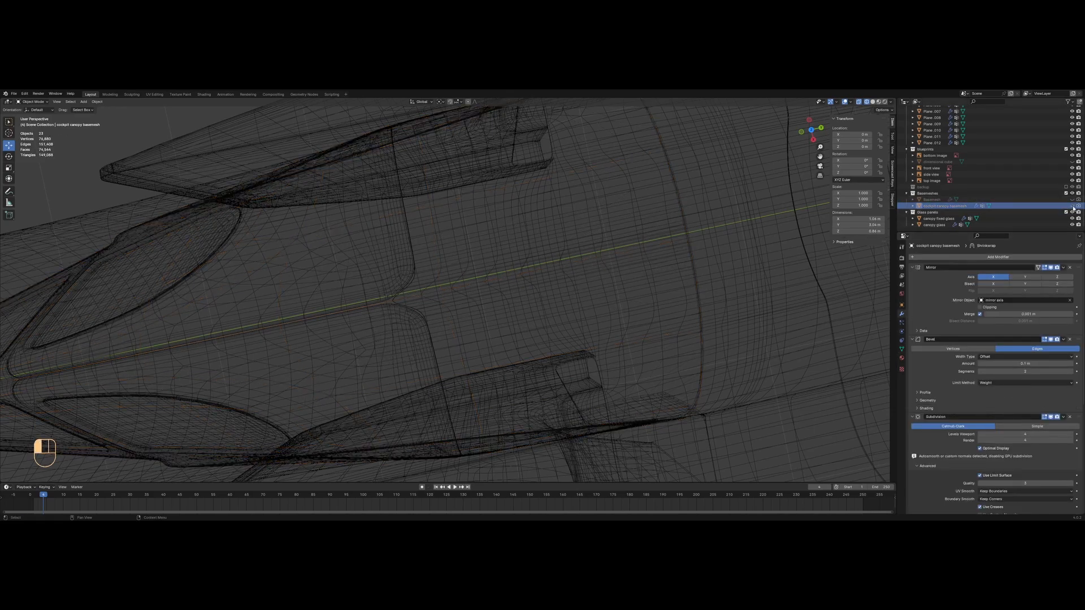
{"action": "left_click", "coordinate": [1067, 194]}
Set the crease of the rear panel's centreline tip edge to 0 and return to Object Mode
{"action": "key", "text": "z"}
{"action": "mouse_move", "coordinate": [656, 297]}
{"action": "middle_mouse_down"}
{"action": "mouse_move", "coordinate": [639, 304]}
{"action": "mouse_move", "coordinate": [636, 292]}
{"action": "mouse_move", "coordinate": [648, 296]}
{"action": "middle_mouse_up"}
{"action": "left_click", "coordinate": [647, 298]}
{"action": "key", "text": "Tab"}
{"action": "key", "text": "z"}
{"action": "key", "text": "a"}
{"action": "middle_click_drag", "start_coordinate": [420, 315], "coordinate": [473, 272]}
{"action": "scroll", "coordinate": [452, 283], "scroll_direction": "up", "scroll_amount": 2}
{"action": "key", "text": "2"}
{"action": "left_click", "coordinate": [446, 287]}
{"action": "key", "text": "z"}
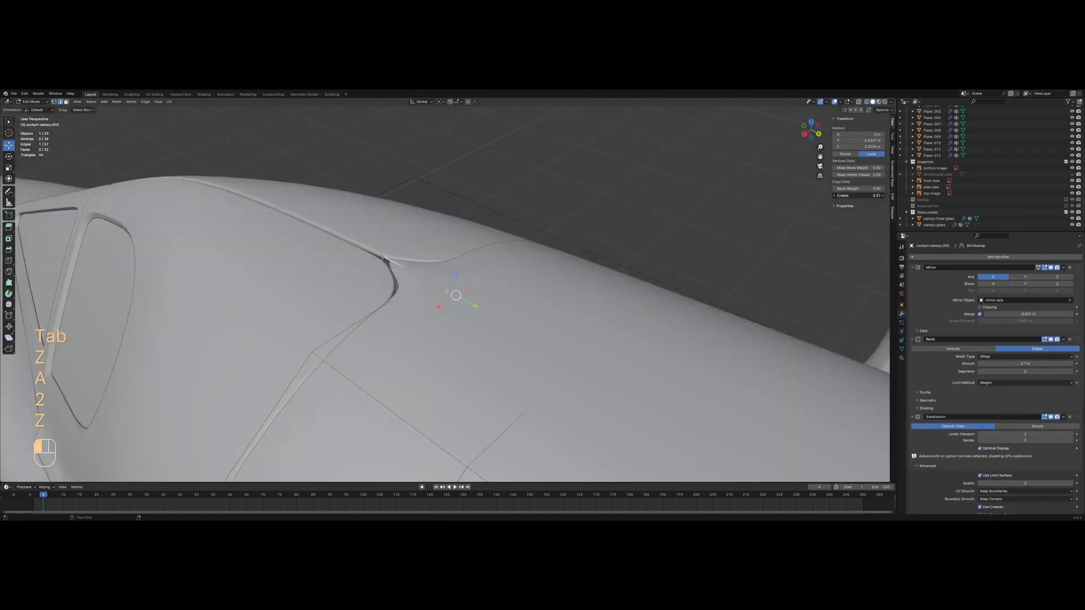
{"action": "key", "text": "Tab"}
{"action": "mouse_move", "coordinate": [639, 226]}
{"action": "middle_mouse_down"}
{"action": "mouse_move", "coordinate": [620, 286]}
{"action": "mouse_move", "coordinate": [650, 305]}
{"action": "middle_mouse_up"}
Add a crosswise edge loop close to the rear panel's front edge to tighten the seam with the canopy
{"action": "key", "text": "Tab"}
{"action": "key", "text": "1"}
{"action": "key", "text": "z"}
{"action": "key", "text": "a"}
{"action": "mouse_move", "coordinate": [488, 315]}
{"action": "middle_mouse_down"}
{"action": "mouse_move", "coordinate": [541, 211]}
{"action": "mouse_move", "coordinate": [492, 324]}
{"action": "middle_mouse_up"}
{"action": "key", "text": "z"}
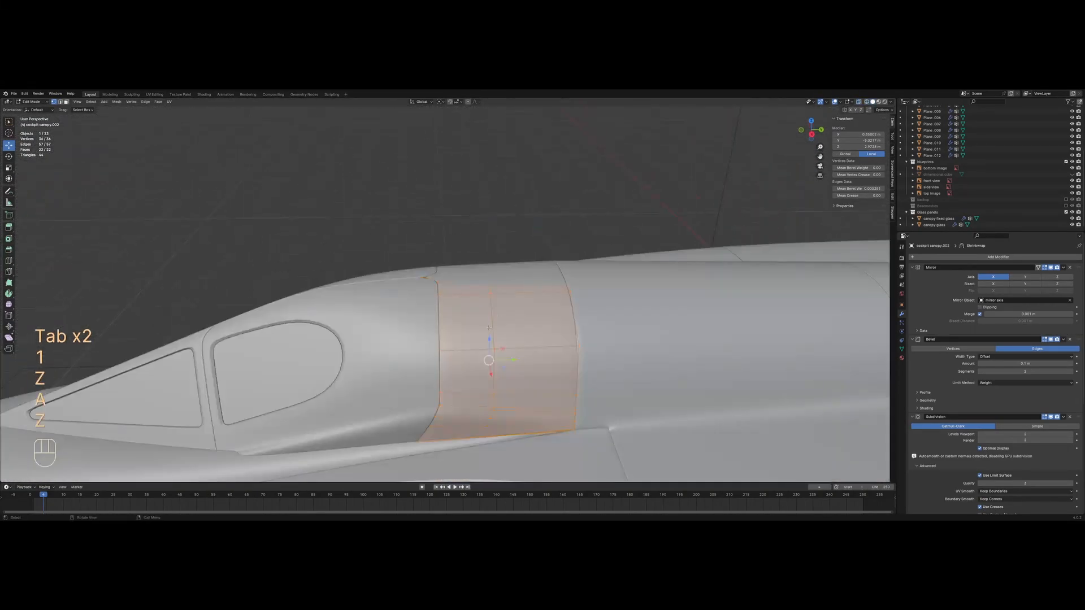
{"action": "left_click", "coordinate": [467, 345]}
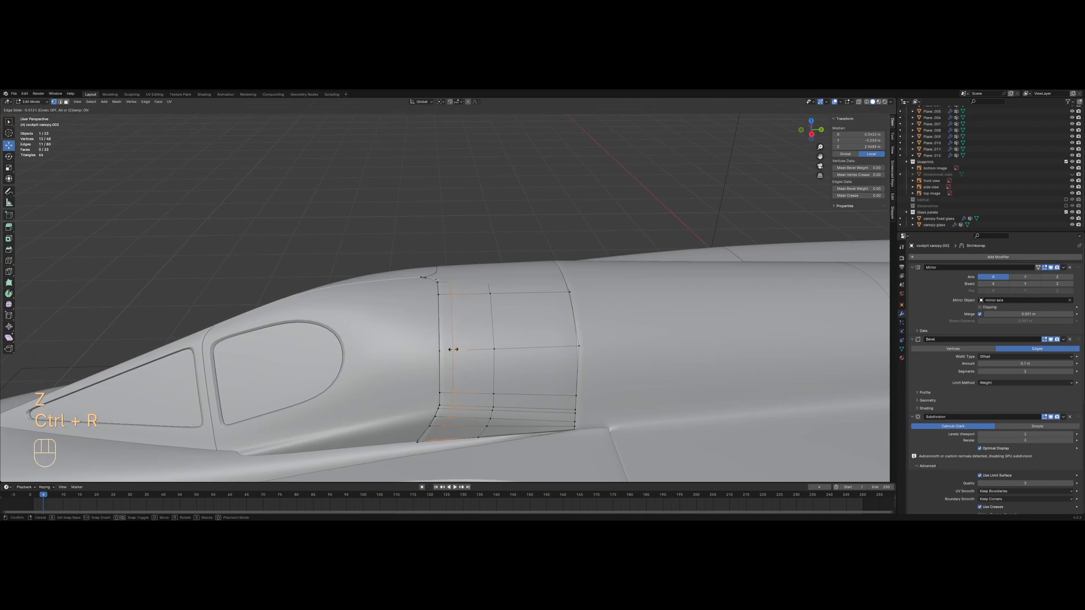
{"action": "left_click", "coordinate": [451, 350]}
{"action": "key", "text": "Tab"}
{"action": "middle_click_drag", "start_coordinate": [451, 308], "coordinate": [512, 314]}
{"action": "scroll", "coordinate": [526, 325], "scroll_direction": "up", "scroll_amount": 4}
Shade the rear panel auto smooth and remove its WeightedNormal modifier
{"action": "key", "text": "Tab"}
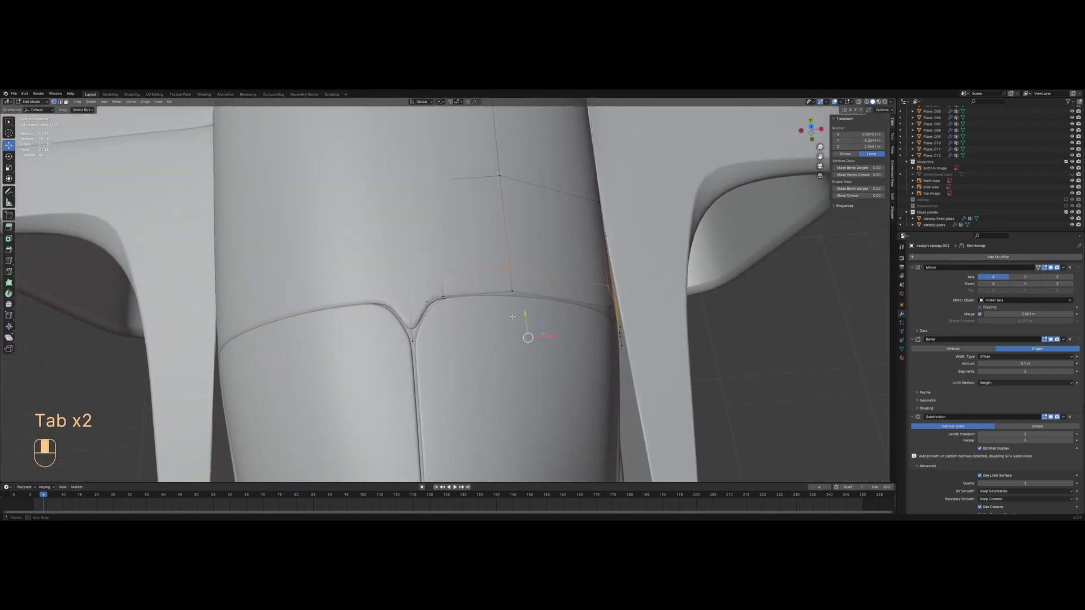
{"action": "key", "text": "z"}
{"action": "key", "text": "a"}
{"action": "key", "text": "z"}
{"action": "key", "text": "Tab"}
{"action": "right_click", "coordinate": [496, 268]}
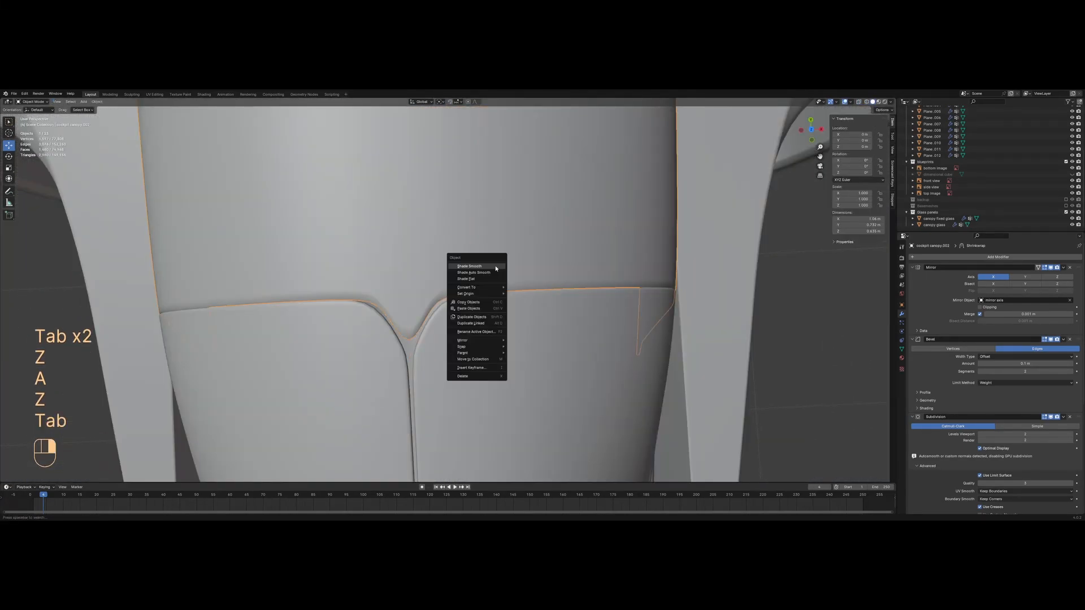
{"action": "left_click", "coordinate": [496, 272]}
{"action": "scroll", "coordinate": [1002, 469], "scroll_direction": "down", "scroll_amount": 8}
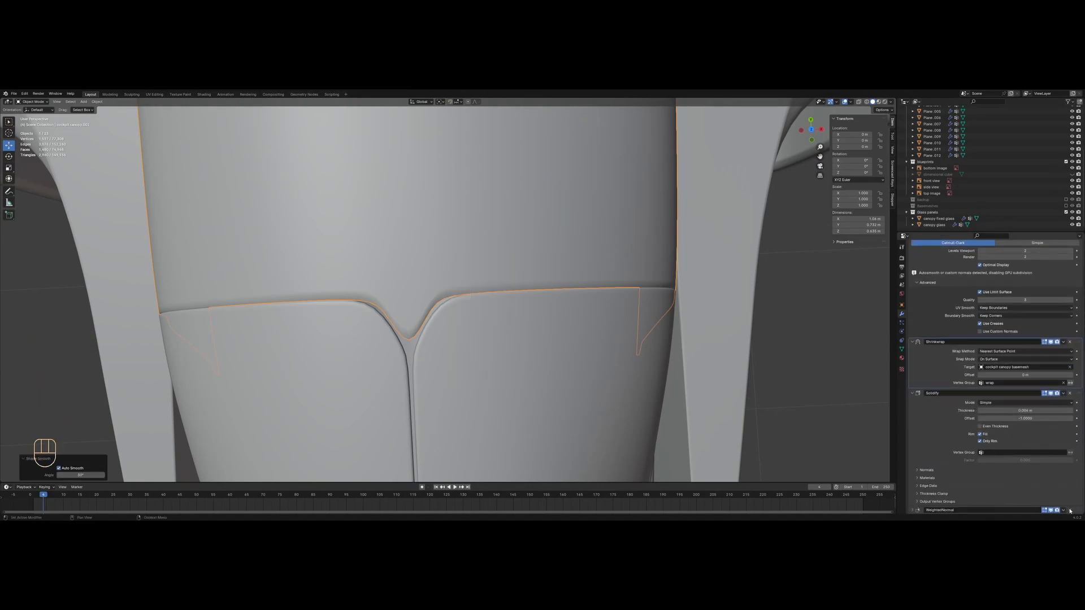
{"action": "left_click", "coordinate": [1070, 510]}
{"action": "scroll", "coordinate": [496, 321], "scroll_direction": "up", "scroll_amount": 2}
Adjust the crease of the rear panel's centreline tip edge at the notch between the canopy halves
{"action": "key", "text": "Tab"}
{"action": "mouse_move", "coordinate": [494, 322]}
{"action": "middle_mouse_down"}
{"action": "mouse_move", "coordinate": [465, 301]}
{"action": "mouse_move", "coordinate": [443, 318]}
{"action": "middle_mouse_up"}
{"action": "key", "text": "z"}
{"action": "scroll", "coordinate": [443, 318], "scroll_direction": "up", "scroll_amount": 2}
{"action": "key", "text": "2"}
{"action": "left_click", "coordinate": [420, 357]}
{"action": "key", "text": "z"}
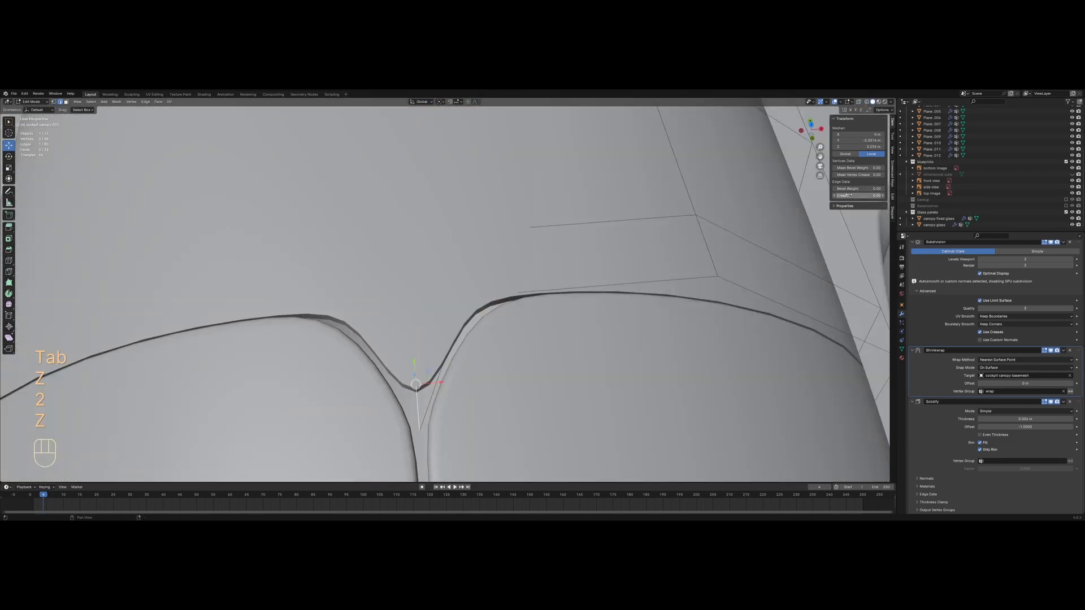
{"action": "key", "text": "Tab"}
{"action": "scroll", "coordinate": [562, 286], "scroll_direction": "down", "scroll_amount": 12}
Slide the shoulder vertex on the rear panel's back edge along its edge
{"action": "key", "text": "alt+a"}
{"action": "mouse_move", "coordinate": [515, 314]}
{"action": "middle_mouse_down"}
{"action": "mouse_move", "coordinate": [511, 359]}
{"action": "mouse_move", "coordinate": [501, 315]}
{"action": "middle_mouse_up"}
{"action": "key", "text": "z"}
{"action": "left_click", "coordinate": [507, 238]}
{"action": "mouse_move", "coordinate": [508, 238]}
{"action": "middle_mouse_down"}
{"action": "mouse_move", "coordinate": [419, 334]}
{"action": "mouse_move", "coordinate": [520, 265]}
{"action": "mouse_move", "coordinate": [417, 338]}
{"action": "mouse_move", "coordinate": [446, 308]}
{"action": "mouse_move", "coordinate": [419, 327]}
{"action": "mouse_move", "coordinate": [390, 381]}
{"action": "mouse_move", "coordinate": [376, 365]}
{"action": "middle_mouse_up"}
{"action": "key", "text": "z"}
{"action": "left_click", "coordinate": [543, 333]}
{"action": "mouse_move", "coordinate": [565, 322]}
{"action": "middle_mouse_down"}
{"action": "mouse_move", "coordinate": [517, 340]}
{"action": "mouse_move", "coordinate": [428, 310]}
{"action": "middle_mouse_up"}
{"action": "key", "text": "Tab"}
{"action": "scroll", "coordinate": [450, 312], "scroll_direction": "up", "scroll_amount": 2}
{"action": "left_click", "coordinate": [428, 316]}
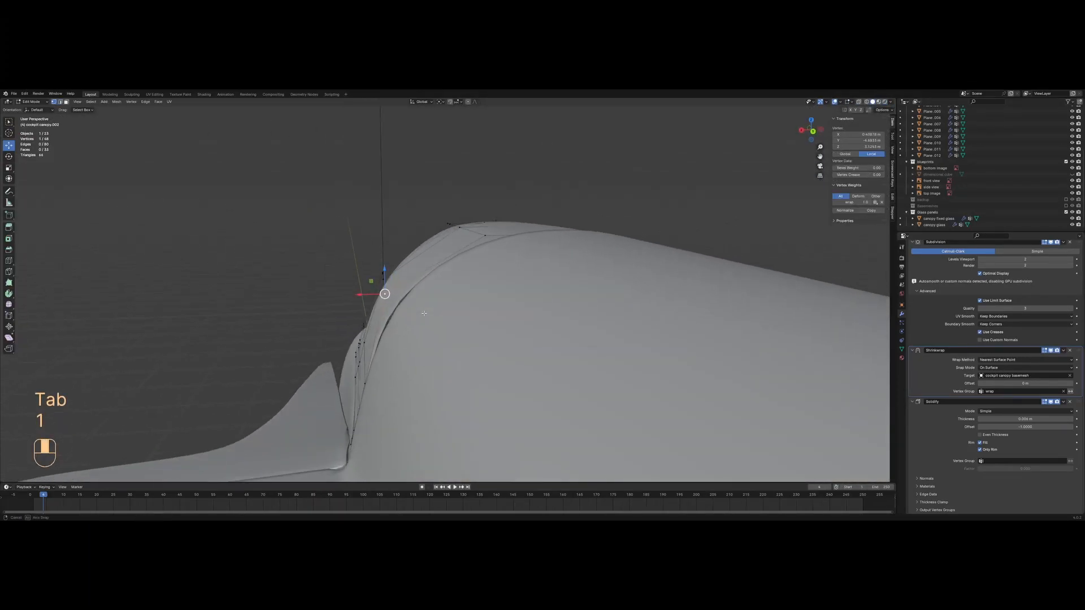
{"action": "key", "text": "g"}
{"action": "key", "text": "g"}
{"action": "key", "text": "Tab"}
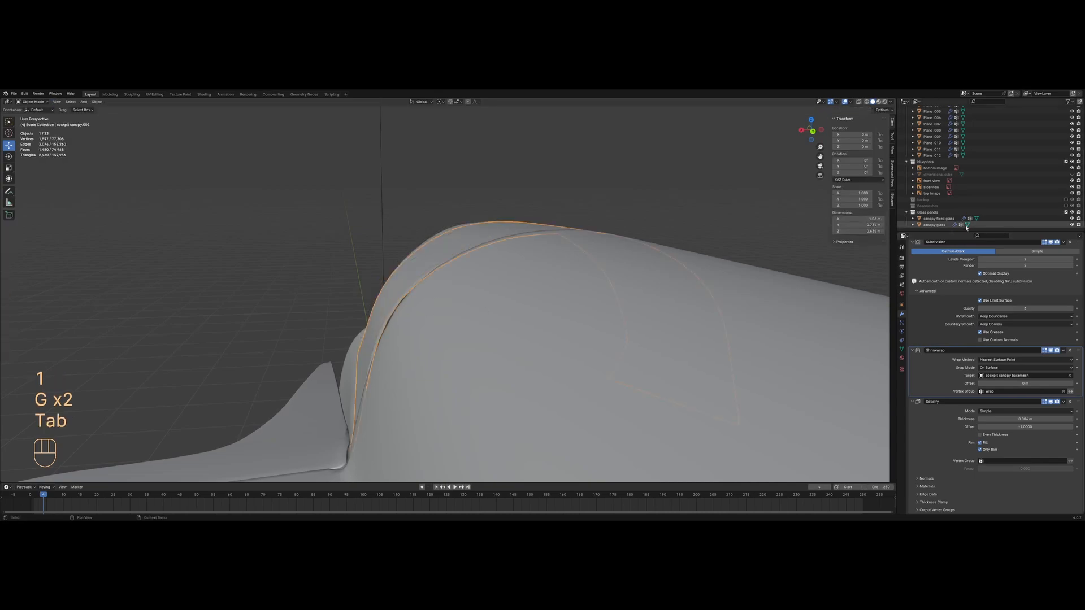
Show the basemeshes collection and open the cockpit canopy basemesh for mesh editing
{"action": "left_click", "coordinate": [1066, 205]}
{"action": "left_click", "coordinate": [943, 205]}
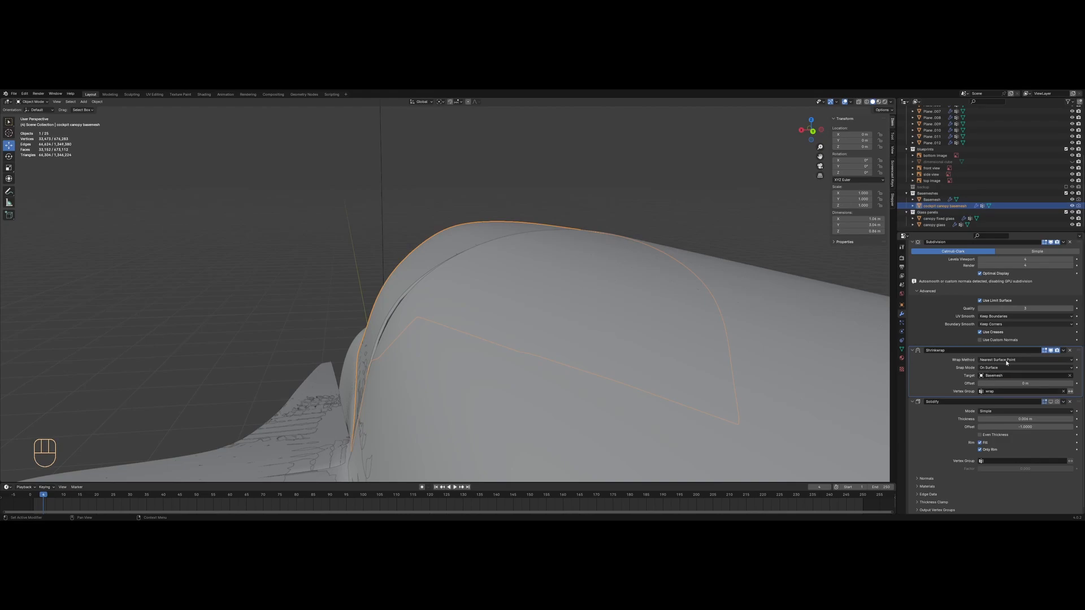
{"action": "scroll", "coordinate": [994, 292], "scroll_direction": "up", "scroll_amount": 2}
{"action": "key", "text": "Tab"}
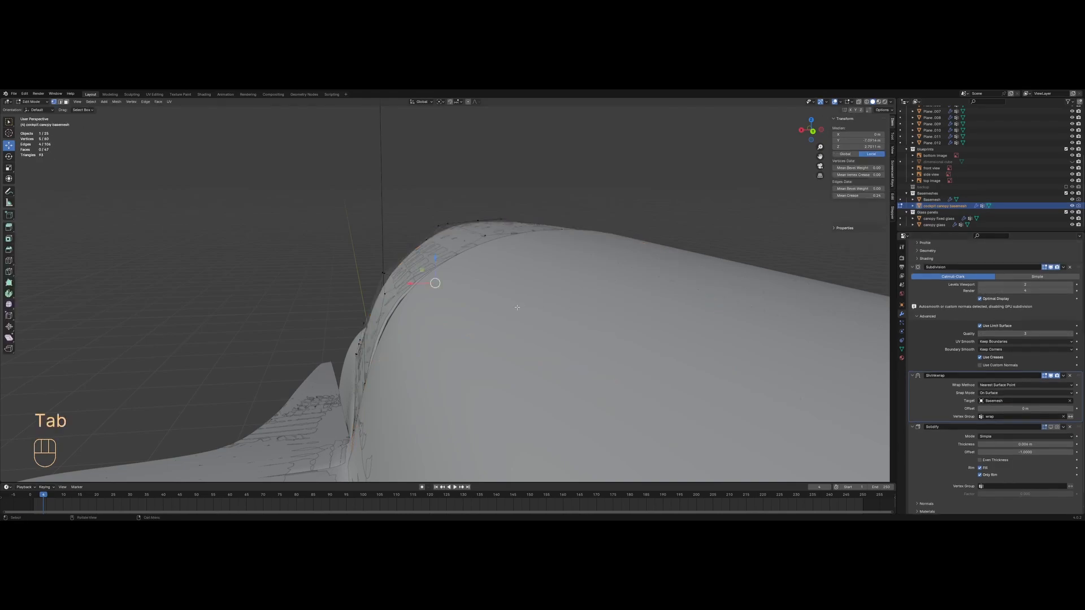
{"action": "key", "text": "z"}
{"action": "key", "text": "a"}
Move the shoulder vertex on the canopy basemesh's rear edge slightly inward along X in two nudges
{"action": "left_click", "coordinate": [384, 293]}
{"action": "key", "text": "z"}
{"action": "scroll", "coordinate": [453, 294], "scroll_direction": "up", "scroll_amount": 2}
{"action": "key", "text": "g"}
{"action": "key", "text": "x"}
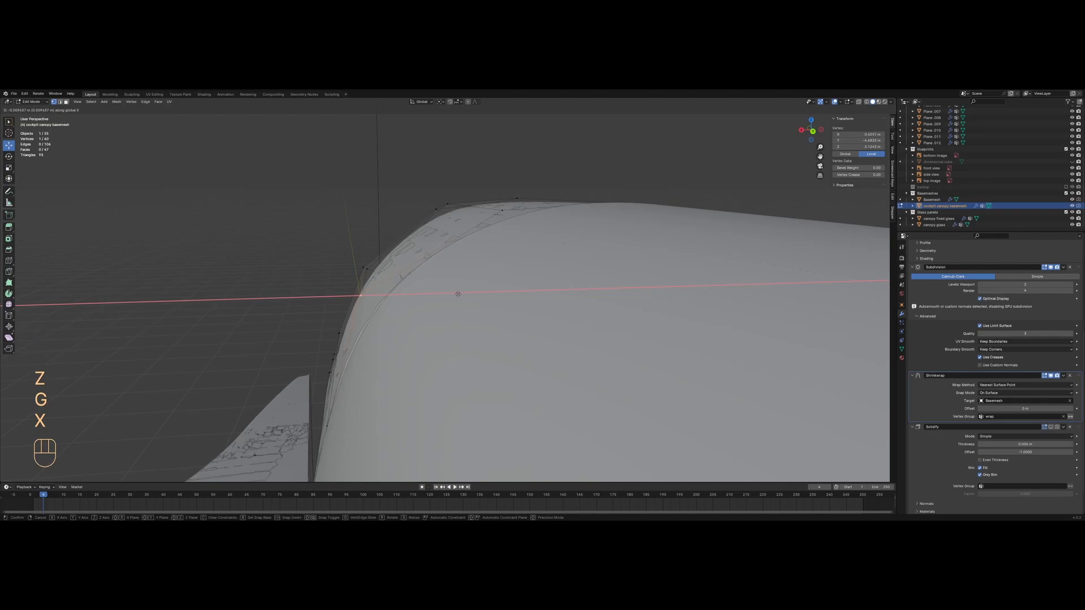
{"action": "left_click", "coordinate": [458, 294]}
{"action": "middle_click_drag", "start_coordinate": [459, 294], "coordinate": [516, 312]}
{"action": "key", "text": "g"}
{"action": "key", "text": "g"}
{"action": "key", "text": "x"}
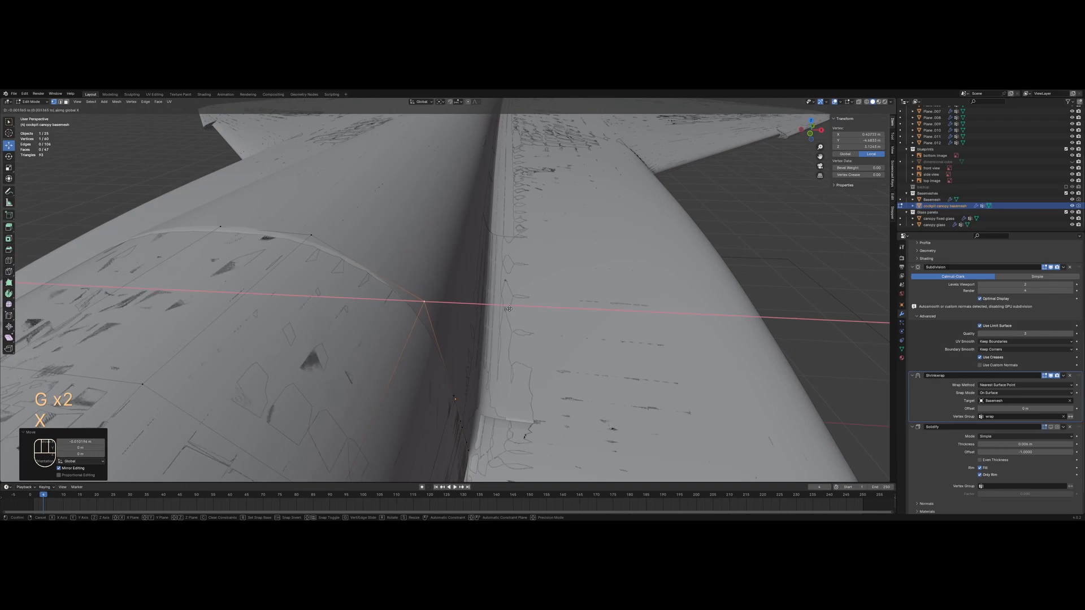
{"action": "left_click", "coordinate": [509, 309]}
Shift the upper vertex on the basemesh's rear edge slightly along X and raise the viewport subdivision by two levels
{"action": "key", "text": "a"}
{"action": "left_click", "coordinate": [221, 227]}
{"action": "middle_click_drag", "start_coordinate": [296, 294], "coordinate": [288, 257]}
{"action": "left_click", "coordinate": [291, 272]}
{"action": "key", "text": "Tab"}
{"action": "key", "text": "Tab"}
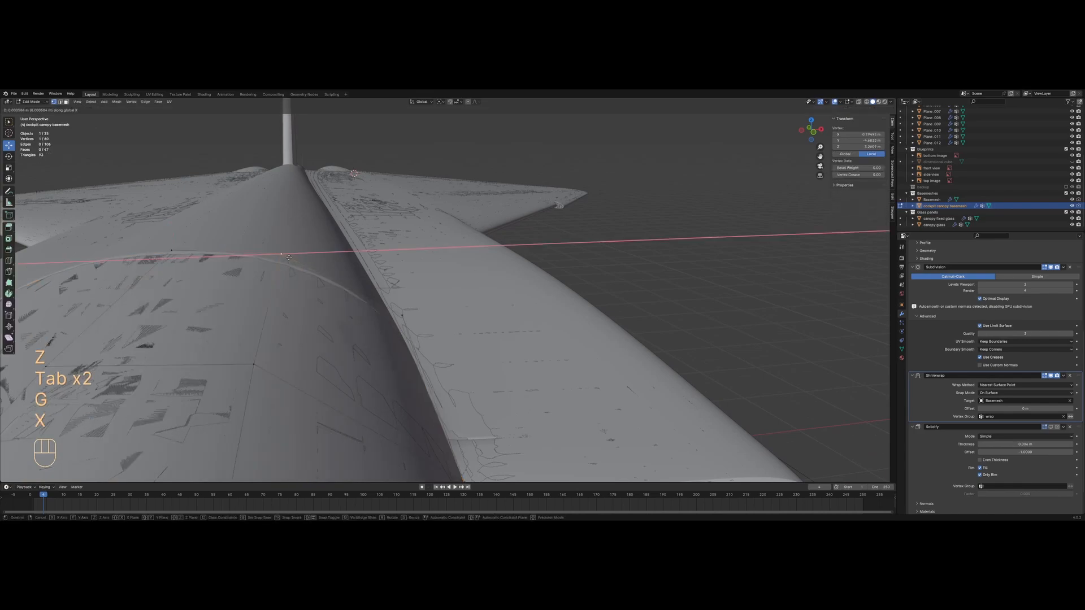
{"action": "left_click", "coordinate": [290, 257]}
{"action": "key", "text": "Tab"}
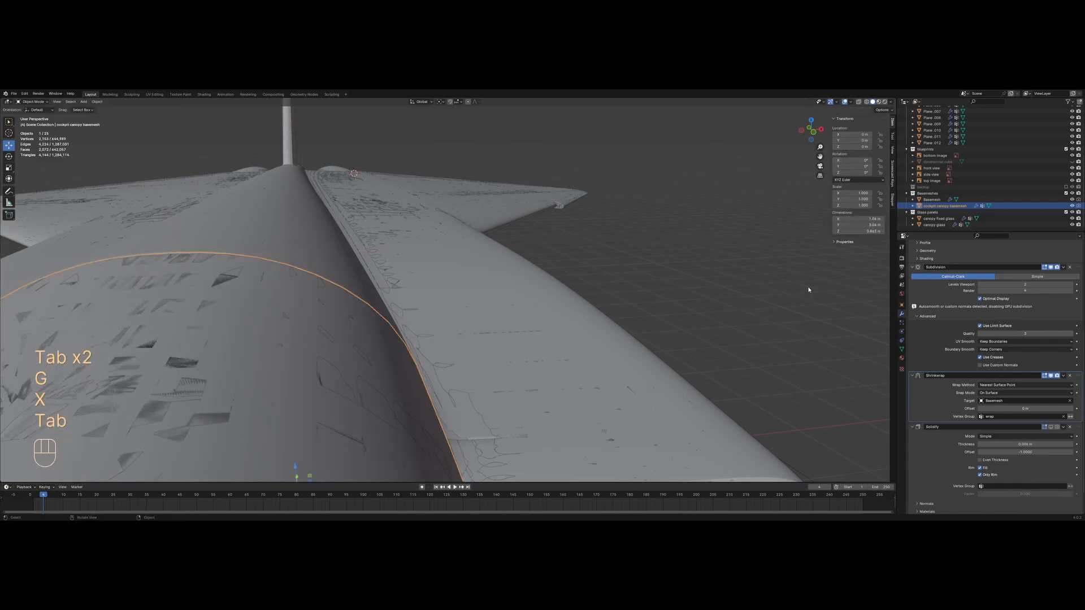
{"action": "left_click", "coordinate": [1072, 285]}
{"action": "left_click", "coordinate": [1071, 285]}
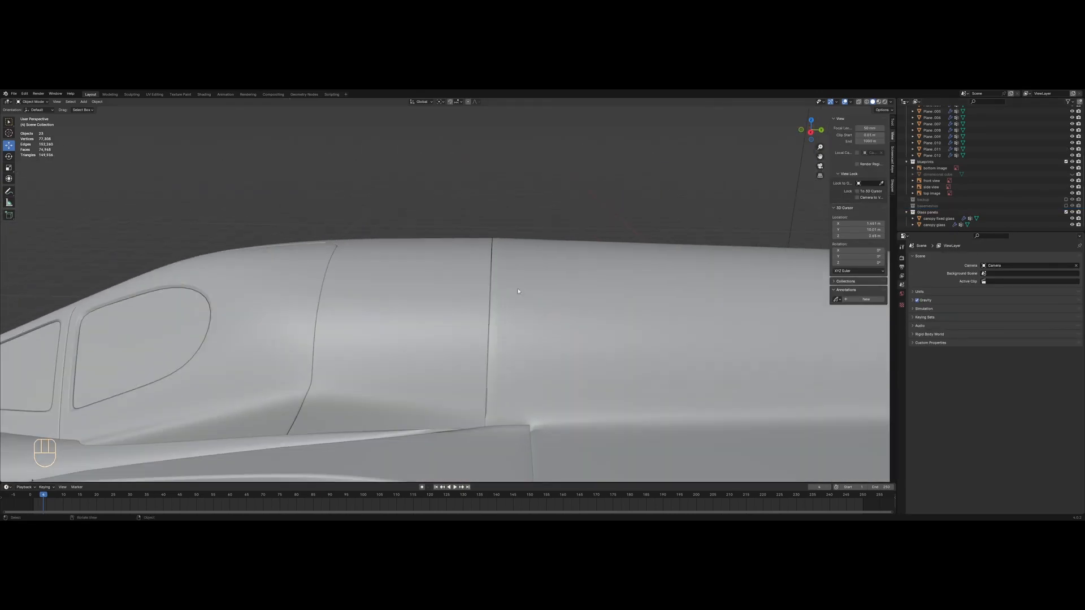
Inspect the canopy and rear panel seams from several angles and shading modes, and save the file
{"action": "middle_click_drag", "start_coordinate": [486, 317], "coordinate": [484, 339]}
{"action": "key", "text": "z"}
{"action": "key", "text": "z"}
{"action": "mouse_move", "coordinate": [587, 339]}
{"action": "middle_mouse_down"}
{"action": "mouse_move", "coordinate": [544, 296]}
{"action": "mouse_move", "coordinate": [525, 312]}
{"action": "middle_mouse_up"}
{"action": "key", "text": "ctrl+s"}
{"action": "key", "text": "z"}
{"action": "mouse_move", "coordinate": [533, 254]}
{"action": "middle_mouse_down"}
{"action": "mouse_move", "coordinate": [531, 284]}
{"action": "mouse_move", "coordinate": [482, 282]}
{"action": "mouse_move", "coordinate": [522, 316]}
{"action": "mouse_move", "coordinate": [481, 338]}
{"action": "mouse_move", "coordinate": [508, 339]}
{"action": "mouse_move", "coordinate": [469, 327]}
{"action": "mouse_move", "coordinate": [466, 344]}
{"action": "mouse_move", "coordinate": [504, 340]}
{"action": "mouse_move", "coordinate": [500, 370]}
{"action": "mouse_move", "coordinate": [317, 303]}
{"action": "mouse_move", "coordinate": [382, 138]}
{"action": "mouse_move", "coordinate": [610, 107]}
{"action": "mouse_move", "coordinate": [390, 378]}
{"action": "mouse_move", "coordinate": [565, 315]}
{"action": "mouse_move", "coordinate": [395, 253]}
{"action": "mouse_move", "coordinate": [522, 332]}
{"action": "mouse_move", "coordinate": [578, 317]}
{"action": "mouse_move", "coordinate": [503, 327]}
{"action": "middle_mouse_up"}
{"action": "scroll", "coordinate": [526, 338], "scroll_direction": "down", "scroll_amount": 5}
{"action": "key", "text": "ctrl+s"}
{"action": "scroll", "coordinate": [469, 327], "scroll_direction": "up", "scroll_amount": 3}
{"action": "key", "text": "z"}
{"action": "key", "text": "z"}
{"action": "key", "text": "z"}
{"action": "key", "text": "z"}
{"action": "key", "text": "z"}
Select the fuselage section behind the rear panel and examine its wireframe around the panel junction
{"action": "left_click", "coordinate": [572, 315]}
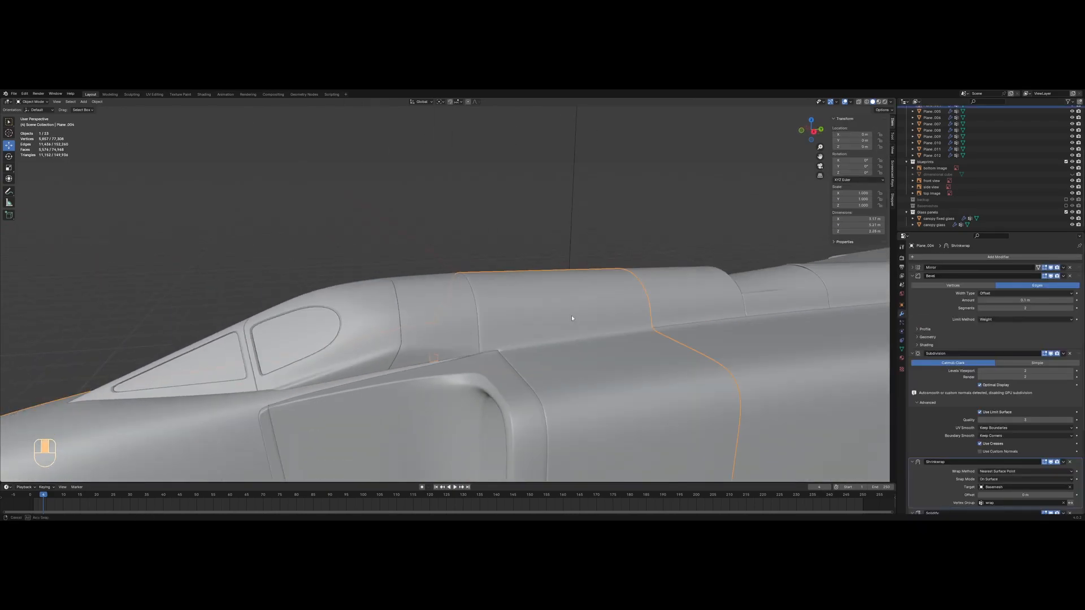
{"action": "middle_click_drag", "start_coordinate": [572, 315], "coordinate": [559, 337]}
{"action": "key", "text": "z"}
{"action": "left_click", "coordinate": [517, 337]}
{"action": "scroll", "coordinate": [521, 330], "scroll_direction": "down", "scroll_amount": 1}
{"action": "scroll", "coordinate": [521, 330], "scroll_direction": "up", "scroll_amount": 2}
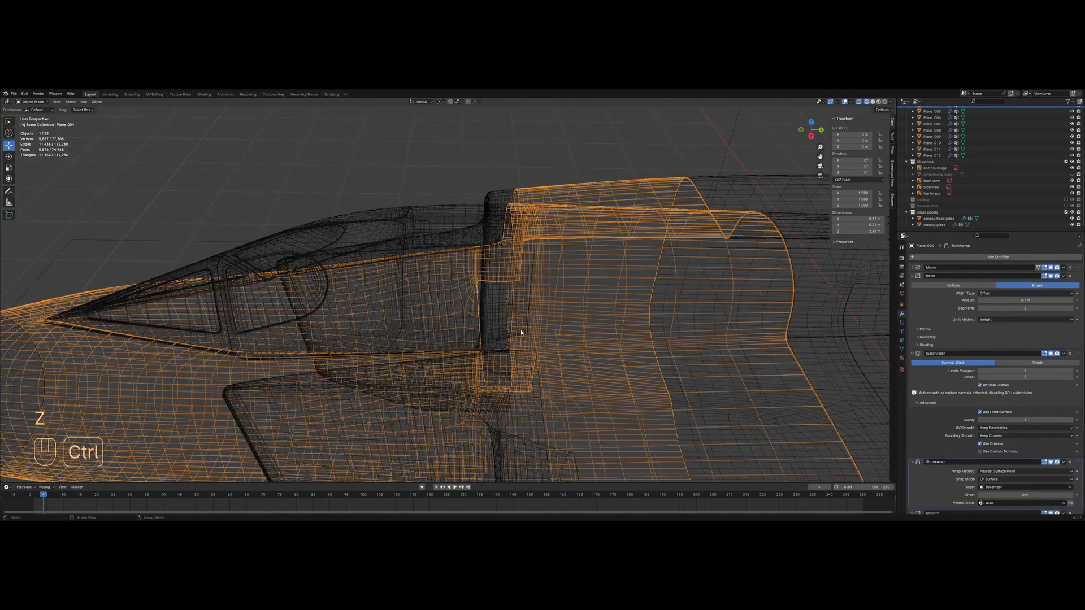
{"action": "key", "text": "z"}
{"action": "left_click", "coordinate": [551, 331]}
{"action": "middle_click_drag", "start_coordinate": [551, 330], "coordinate": [542, 344]}
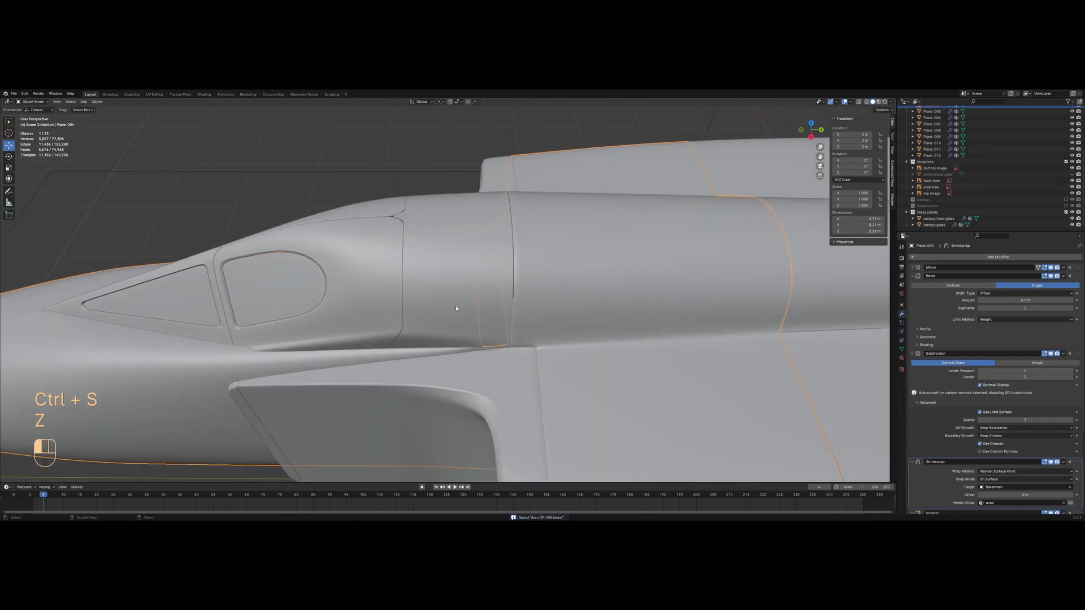
{"action": "scroll", "coordinate": [456, 307], "scroll_direction": "down", "scroll_amount": 4}
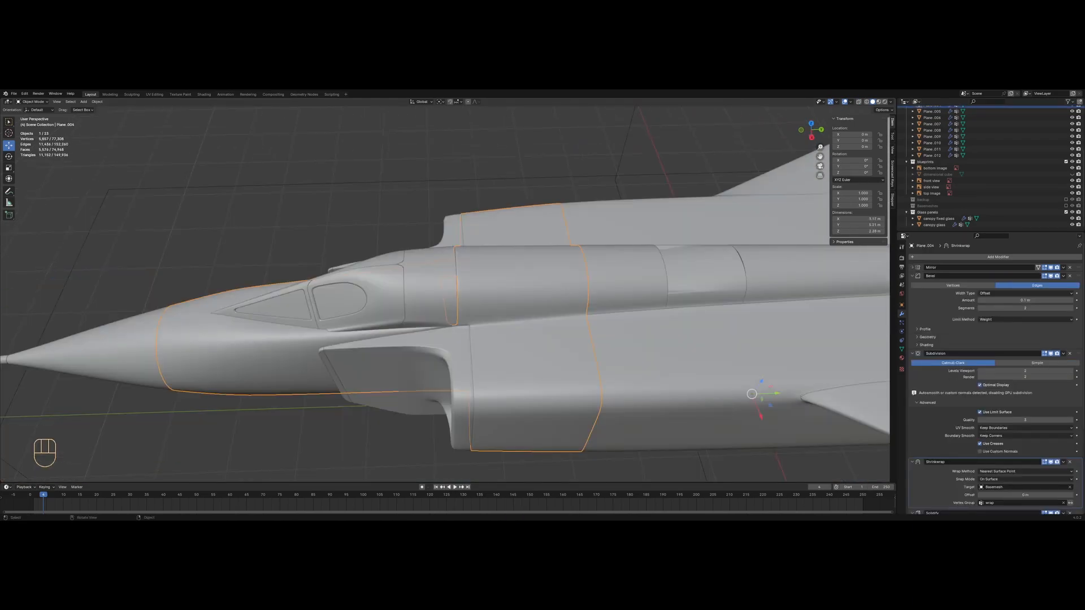
Move the fuselage section's top centreline vertices slightly along X off the mirror plane to form a seam
{"action": "middle_click_drag", "start_coordinate": [459, 316], "coordinate": [496, 303]}
{"action": "key", "text": "Tab"}
{"action": "scroll", "coordinate": [495, 303], "scroll_direction": "up", "scroll_amount": 2}
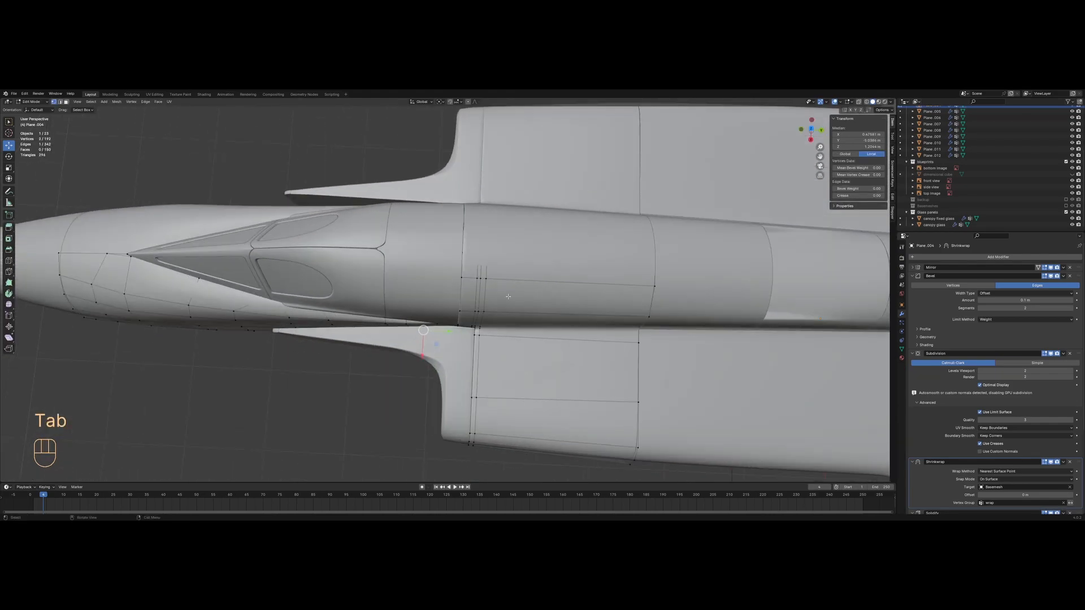
{"action": "key", "text": "z"}
{"action": "middle_click_drag", "start_coordinate": [571, 246], "coordinate": [506, 258], "text": "shift"}
{"action": "scroll", "coordinate": [506, 258], "scroll_direction": "up", "scroll_amount": 2}
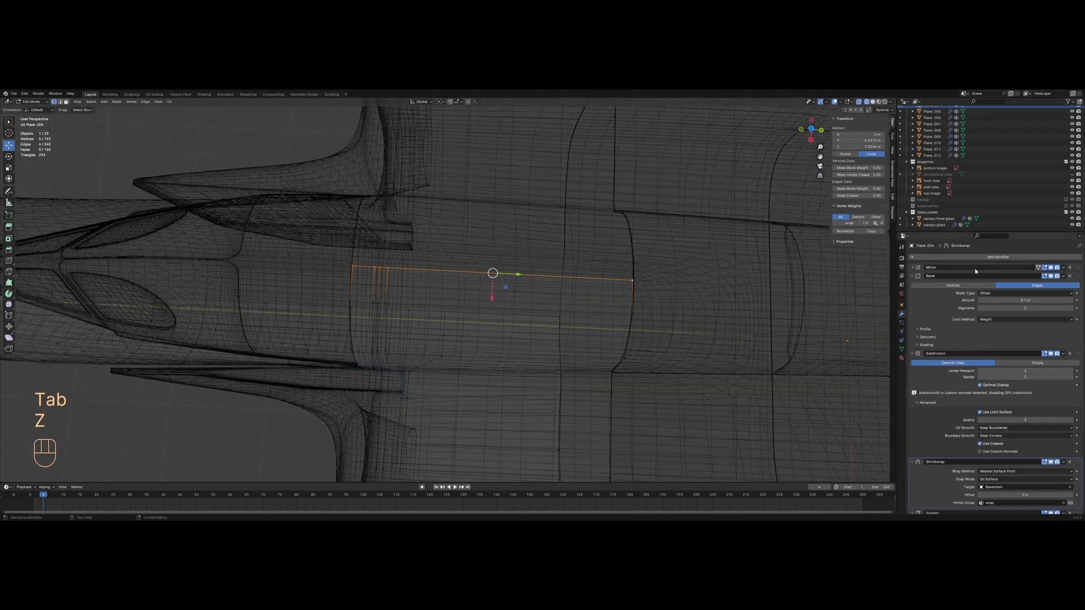
{"action": "left_click", "coordinate": [914, 268]}
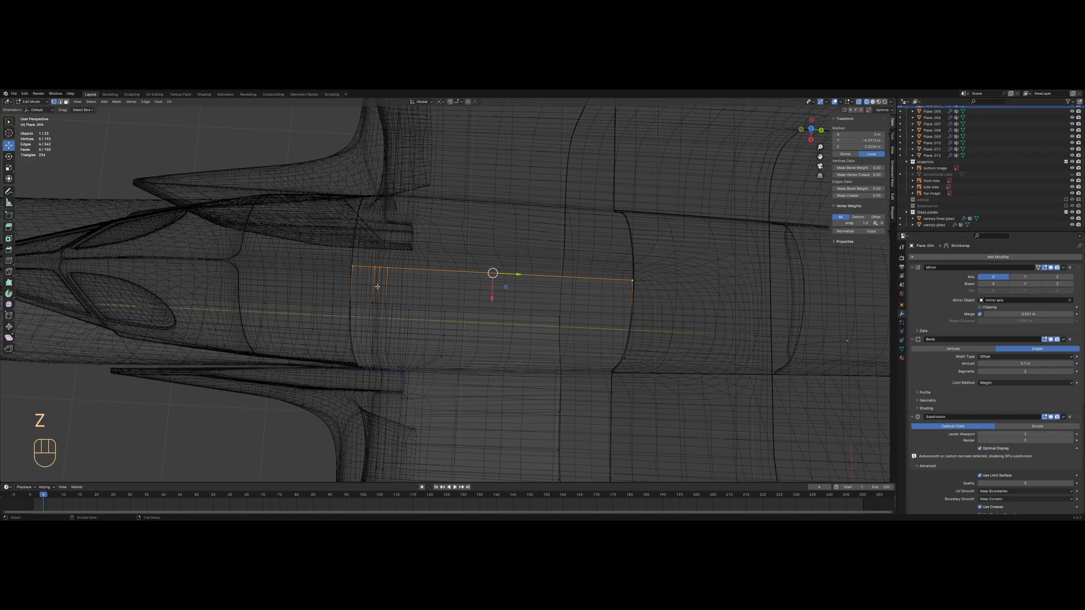
{"action": "key", "text": "z"}
{"action": "scroll", "coordinate": [375, 290], "scroll_direction": "up", "scroll_amount": 2}
{"action": "key", "text": "g"}
{"action": "key", "text": "x"}
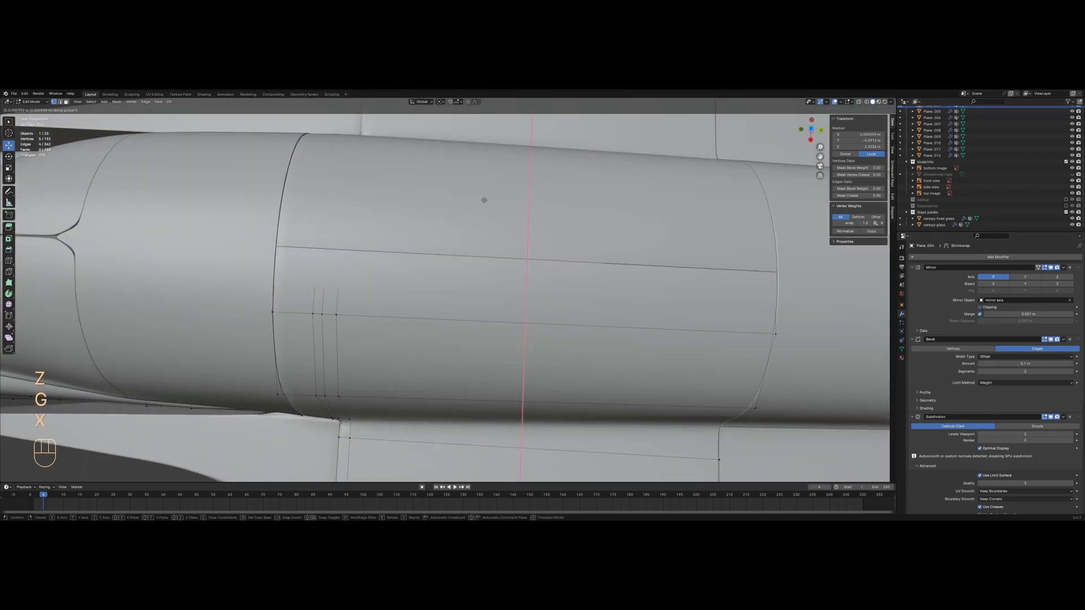
{"action": "left_click", "coordinate": [484, 201]}
{"action": "key", "text": "Tab"}
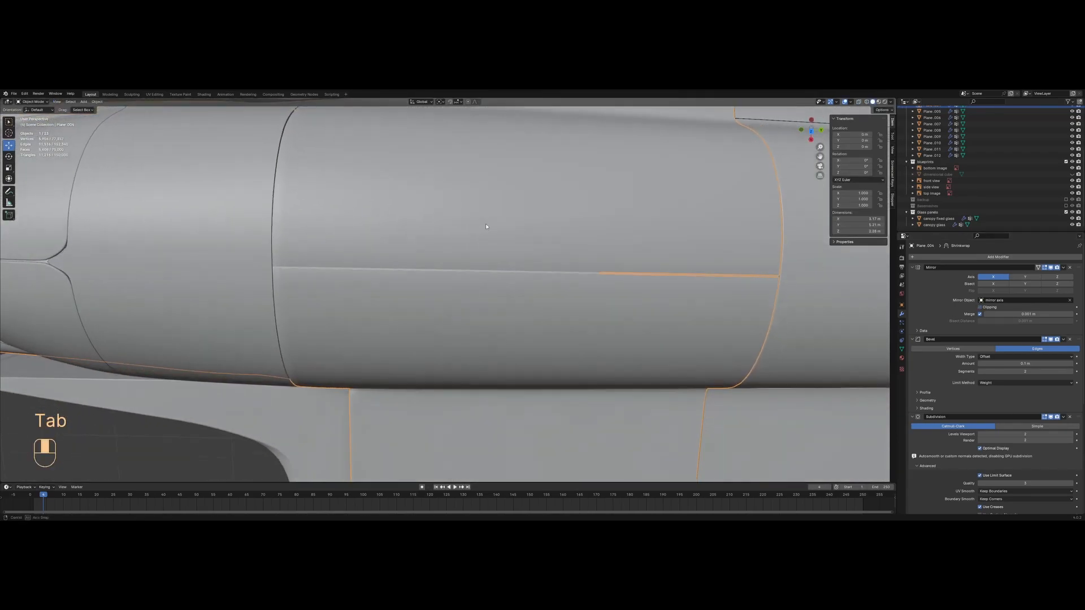
Add a lengthwise edge loop to the fuselage section beside its top centreline seam
{"action": "middle_click_drag", "start_coordinate": [486, 230], "coordinate": [466, 242]}
{"action": "key", "text": "alt+a"}
{"action": "key", "text": "z"}
{"action": "middle_click_drag", "start_coordinate": [328, 244], "coordinate": [351, 250]}
{"action": "key", "text": "z"}
{"action": "left_click", "coordinate": [452, 280]}
{"action": "mouse_move", "coordinate": [472, 277]}
{"action": "middle_mouse_down"}
{"action": "mouse_move", "coordinate": [520, 247]}
{"action": "mouse_move", "coordinate": [490, 273]}
{"action": "middle_mouse_up"}
{"action": "scroll", "coordinate": [490, 258], "scroll_direction": "up", "scroll_amount": 2}
{"action": "key", "text": "Tab"}
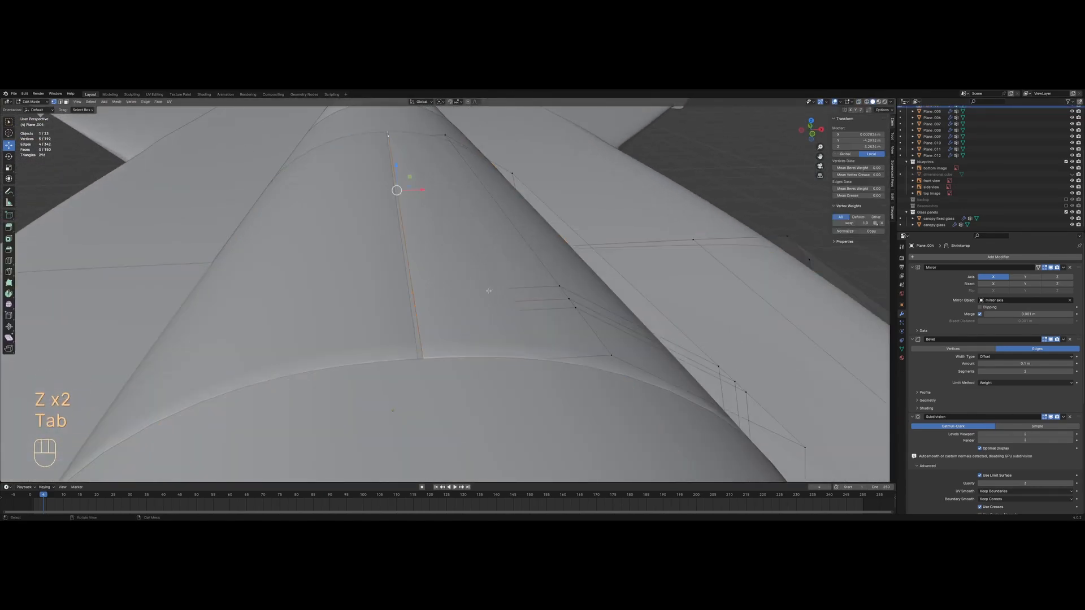
{"action": "key", "text": "ctrl+r"}
{"action": "left_click", "coordinate": [474, 294]}
{"action": "left_click", "coordinate": [440, 295]}
{"action": "key", "text": "Tab"}
Save the file and inspect the fuselage section's centreline seam from several angles
{"action": "key", "text": "alt+a"}
{"action": "mouse_move", "coordinate": [440, 294]}
{"action": "middle_mouse_down"}
{"action": "mouse_move", "coordinate": [516, 174]}
{"action": "mouse_move", "coordinate": [476, 293]}
{"action": "mouse_move", "coordinate": [501, 239]}
{"action": "middle_mouse_up"}
{"action": "scroll", "coordinate": [480, 283], "scroll_direction": "up", "scroll_amount": 3}
{"action": "key", "text": "ctrl+s"}
{"action": "key", "text": "z"}
{"action": "scroll", "coordinate": [502, 238], "scroll_direction": "down", "scroll_amount": 5}
{"action": "scroll", "coordinate": [486, 255], "scroll_direction": "up", "scroll_amount": 2}
{"action": "mouse_move", "coordinate": [453, 277]}
{"action": "middle_mouse_down"}
{"action": "mouse_move", "coordinate": [517, 345]}
{"action": "mouse_move", "coordinate": [480, 338]}
{"action": "mouse_move", "coordinate": [482, 308]}
{"action": "middle_mouse_up"}
{"action": "scroll", "coordinate": [508, 344], "scroll_direction": "up", "scroll_amount": 3}
{"action": "scroll", "coordinate": [480, 337], "scroll_direction": "up", "scroll_amount": 3}
Hide the face strip along the base of the fuselage section's spine and select the linked upper faces
{"action": "left_click", "coordinate": [480, 337]}
{"action": "mouse_move", "coordinate": [636, 266]}
{"action": "middle_mouse_down"}
{"action": "mouse_move", "coordinate": [603, 244]}
{"action": "mouse_move", "coordinate": [508, 282]}
{"action": "middle_mouse_up"}
{"action": "key", "text": "z"}
{"action": "key", "text": "Tab"}
{"action": "middle_click_drag", "start_coordinate": [491, 320], "coordinate": [477, 326]}
{"action": "scroll", "coordinate": [477, 325], "scroll_direction": "down", "scroll_amount": 1}
{"action": "key", "text": "z"}
{"action": "key", "text": "a"}
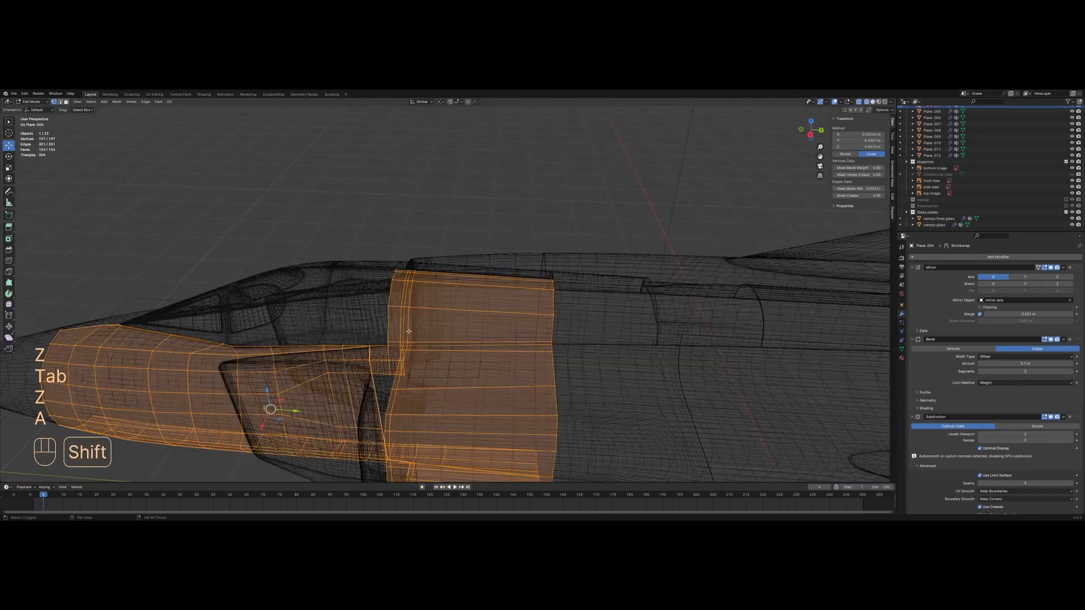
{"action": "middle_click_drag", "start_coordinate": [407, 328], "coordinate": [423, 298], "text": "shift"}
{"action": "scroll", "coordinate": [423, 297], "scroll_direction": "up", "scroll_amount": 2}
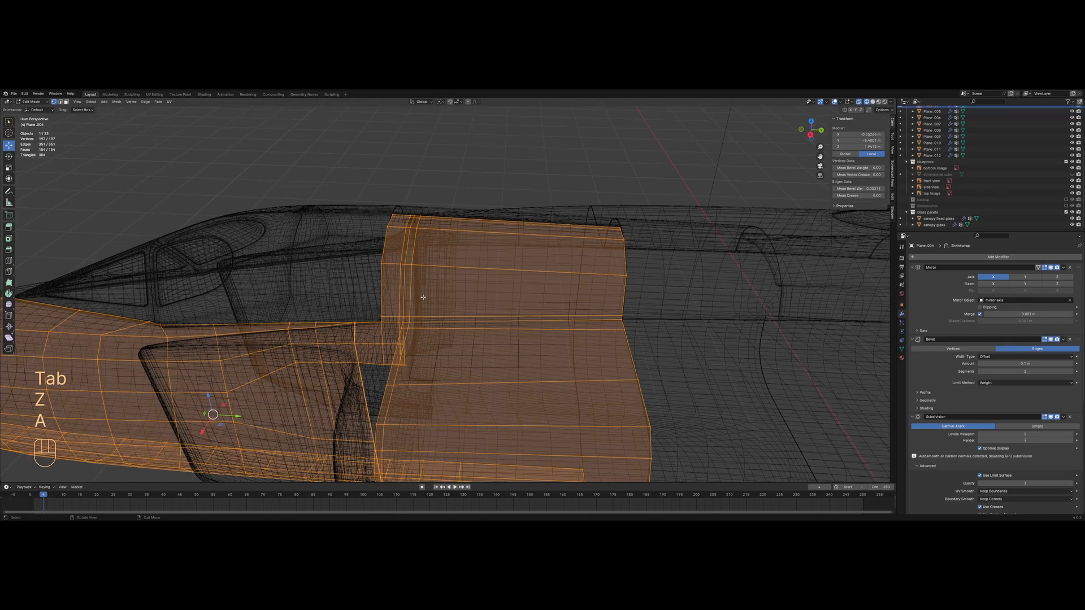
{"action": "key", "text": "KP_3"}
{"action": "middle_click_drag", "start_coordinate": [431, 304], "coordinate": [446, 313]}
{"action": "key", "text": "z"}
{"action": "left_click", "coordinate": [441, 328], "text": "alt"}
{"action": "scroll", "coordinate": [441, 328], "scroll_direction": "down", "scroll_amount": 4}
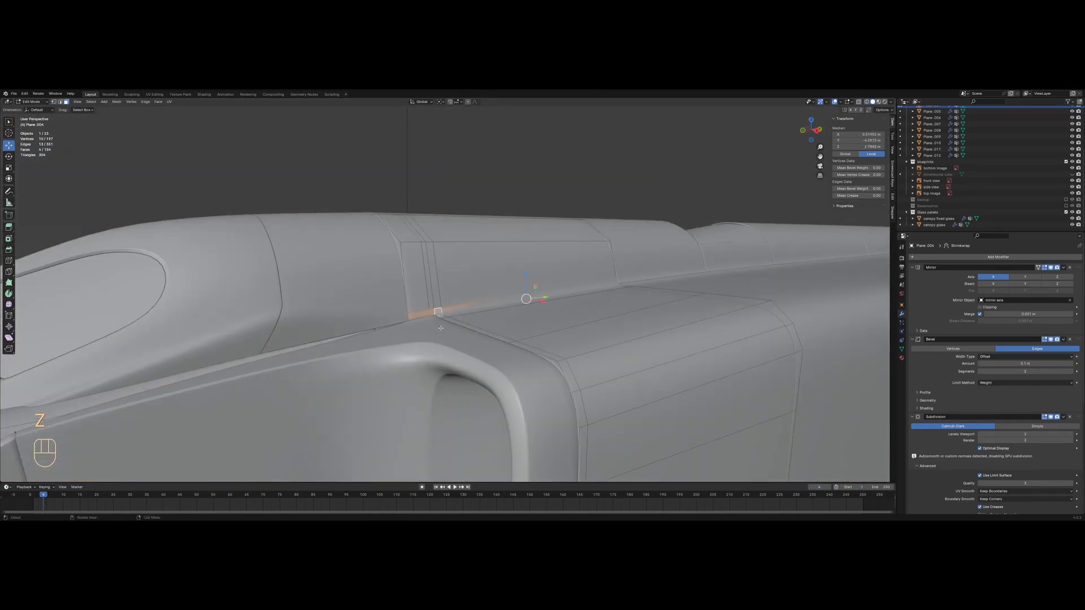
{"action": "key", "text": "h"}
{"action": "key", "text": "l"}
Reveal the hidden face strip and separate it with the selected spine faces into a new object
{"action": "middle_click_drag", "start_coordinate": [432, 279], "coordinate": [436, 283]}
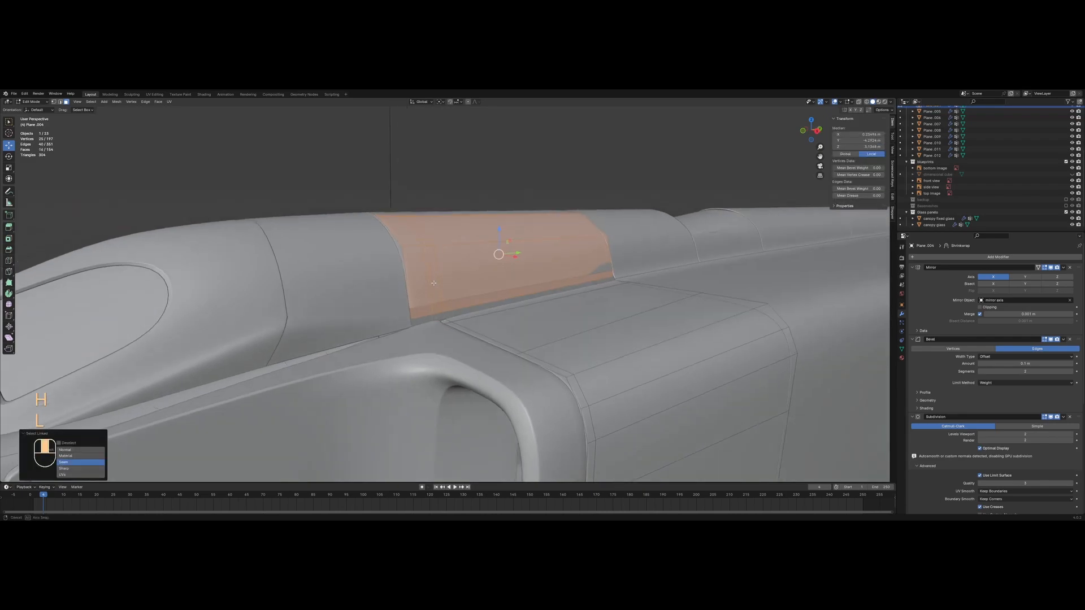
{"action": "scroll", "coordinate": [436, 284], "scroll_direction": "up", "scroll_amount": 1}
{"action": "scroll", "coordinate": [436, 283], "scroll_direction": "up", "scroll_amount": 1, "text": "alt"}
{"action": "key", "text": "alt+h"}
{"action": "scroll", "coordinate": [443, 307], "scroll_direction": "down", "scroll_amount": 3}
{"action": "key", "text": "z"}
{"action": "right_click", "coordinate": [497, 307]}
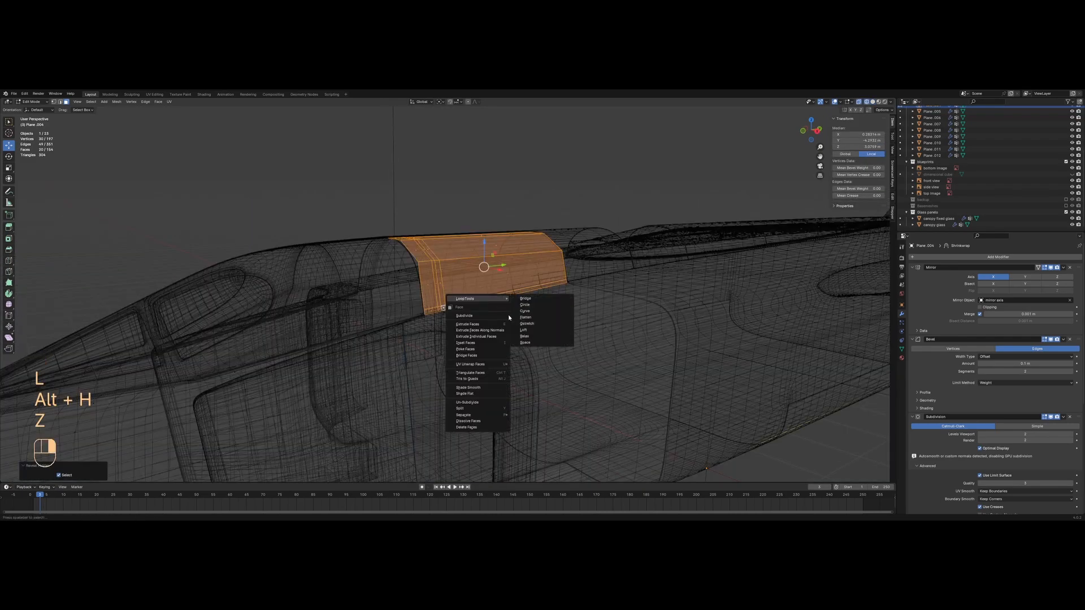
{"action": "left_click", "coordinate": [528, 415]}
{"action": "key", "text": "Tab"}
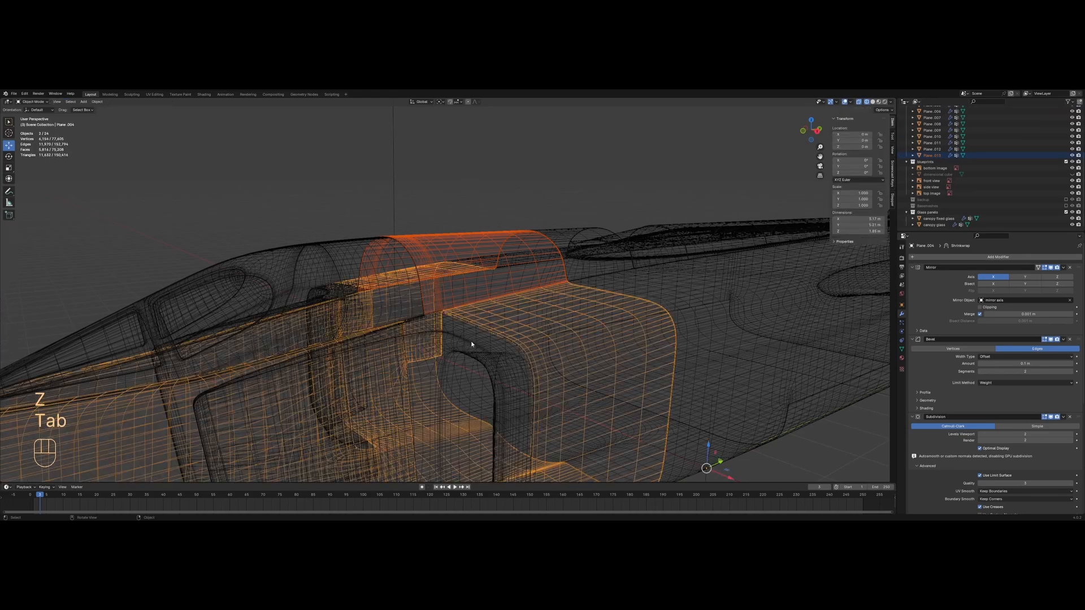
Dissolve the closely spaced cross loops near the front edge of the separated spine panel
{"action": "key", "text": "z"}
{"action": "key", "text": "alt+a"}
{"action": "left_click", "coordinate": [474, 298]}
{"action": "key", "text": "Tab"}
{"action": "scroll", "coordinate": [463, 296], "scroll_direction": "up", "scroll_amount": 2}
{"action": "key", "text": "z"}
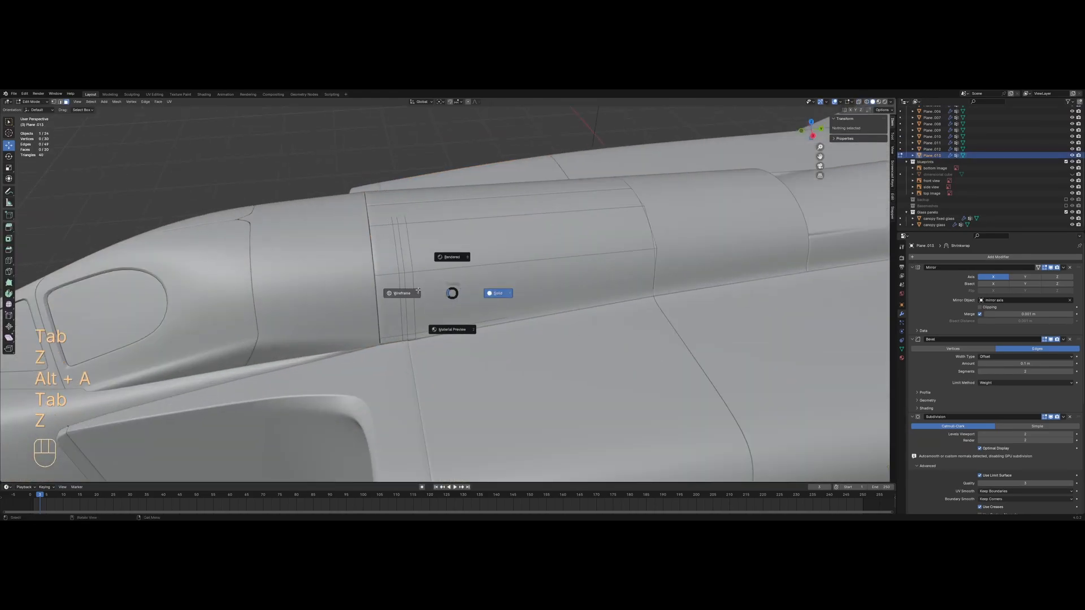
{"action": "key", "text": "a"}
{"action": "key", "text": "1"}
{"action": "scroll", "coordinate": [399, 281], "scroll_direction": "up", "scroll_amount": 1}
{"action": "left_click", "coordinate": [385, 301], "text": "alt"}
{"action": "left_click", "coordinate": [366, 346]}
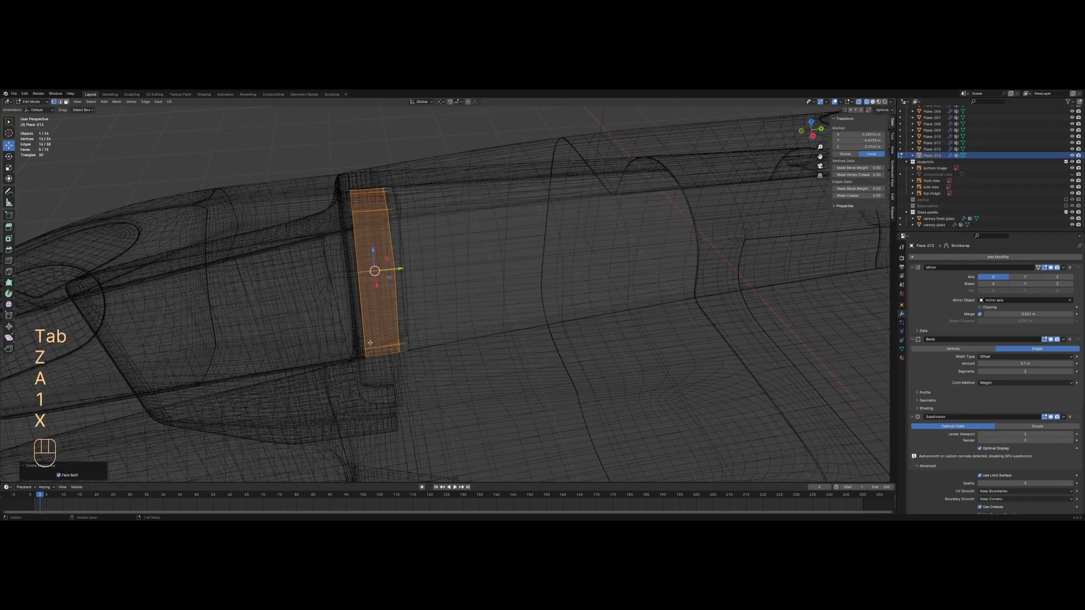
{"action": "key", "text": "x"}
{"action": "left_click", "coordinate": [393, 320]}
Try to dissolve the last intermediate cross loop on the separated spine panel
{"action": "key", "text": "a"}
{"action": "left_click", "coordinate": [407, 308], "text": "alt"}
{"action": "key", "text": "z"}
{"action": "mouse_move", "coordinate": [432, 303]}
{"action": "middle_mouse_down"}
{"action": "mouse_move", "coordinate": [548, 297]}
{"action": "mouse_move", "coordinate": [606, 275]}
{"action": "mouse_move", "coordinate": [606, 301]}
{"action": "mouse_move", "coordinate": [553, 333]}
{"action": "middle_mouse_up"}
{"action": "left_click", "coordinate": [593, 298]}
{"action": "left_click", "coordinate": [607, 276]}
{"action": "key", "text": "z"}
{"action": "left_click", "coordinate": [554, 316]}
{"action": "key", "text": "Tab"}
{"action": "key", "text": "z"}
{"action": "left_click", "coordinate": [554, 333]}
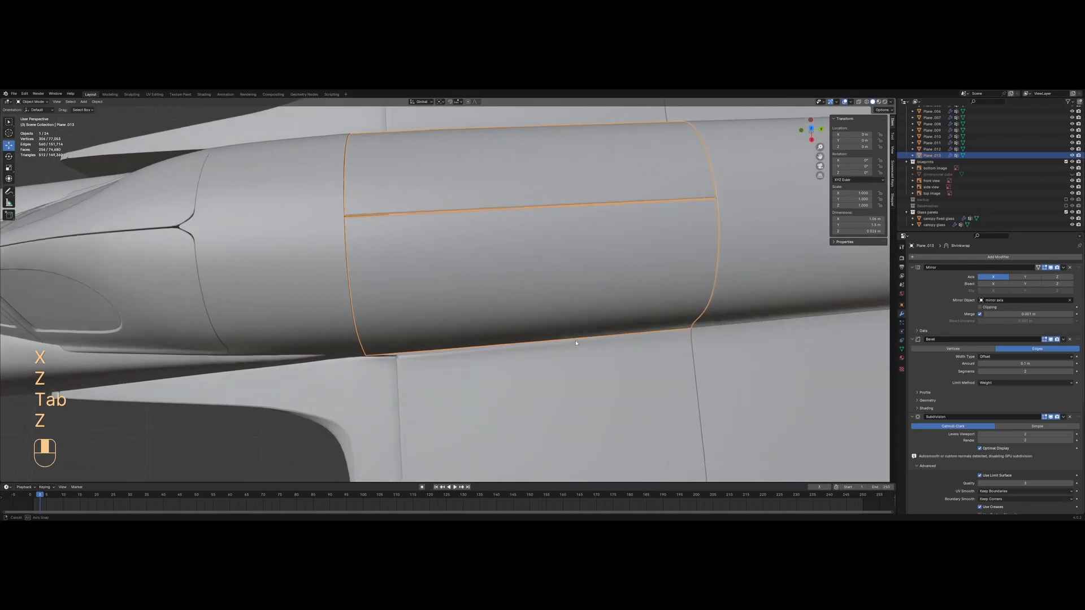
{"action": "key", "text": "ctrl+z"}
{"action": "key", "text": "ctrl+z"}
{"action": "key", "text": "ctrl+z"}
{"action": "key", "text": "Tab"}
Save the file and inspect the spine panel's edges in different shading modes
{"action": "scroll", "coordinate": [575, 346], "scroll_direction": "down", "scroll_amount": 5}
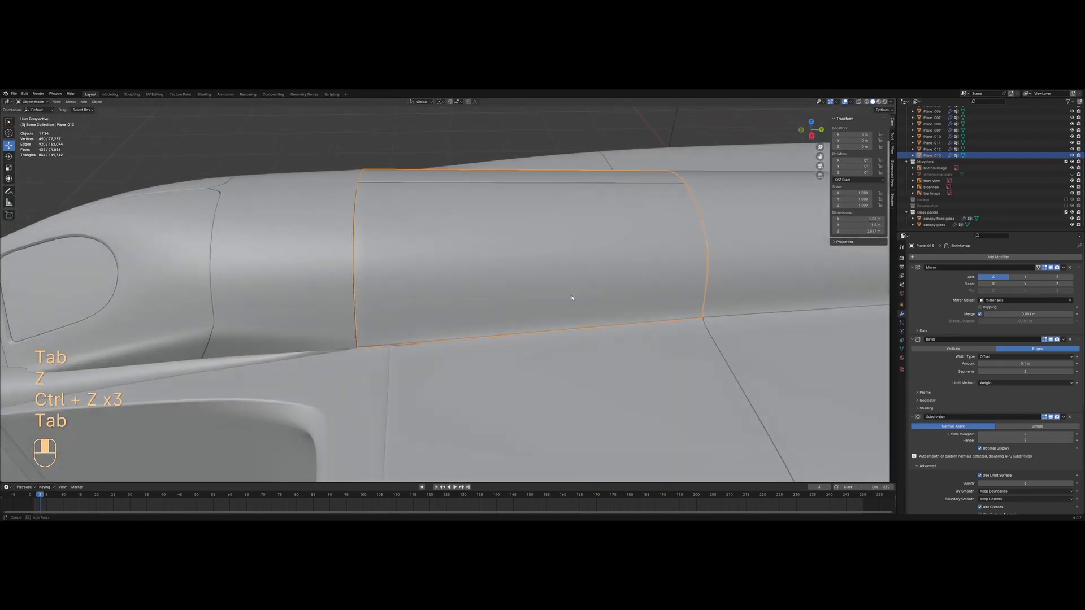
{"action": "key", "text": "alt+a"}
{"action": "middle_click_drag", "start_coordinate": [606, 298], "coordinate": [661, 298]}
{"action": "key", "text": "ctrl+s"}
{"action": "key", "text": "z"}
{"action": "middle_click_drag", "start_coordinate": [483, 307], "coordinate": [520, 300]}
{"action": "left_click", "coordinate": [491, 301]}
{"action": "scroll", "coordinate": [552, 275], "scroll_direction": "up", "scroll_amount": 3}
{"action": "scroll", "coordinate": [435, 278], "scroll_direction": "up", "scroll_amount": 1}
Try to edge-slide the spine panel's lower lengthwise row of edges in rendered shading
{"action": "left_click", "coordinate": [441, 277]}
{"action": "scroll", "coordinate": [463, 297], "scroll_direction": "up", "scroll_amount": 2}
{"action": "scroll", "coordinate": [463, 298], "scroll_direction": "up", "scroll_amount": 2}
{"action": "key", "text": "Tab"}
{"action": "key", "text": "a"}
{"action": "scroll", "coordinate": [520, 299], "scroll_direction": "up", "scroll_amount": 2}
{"action": "left_click", "coordinate": [565, 321], "text": "alt"}
{"action": "key", "text": "g"}
{"action": "key", "text": "g"}
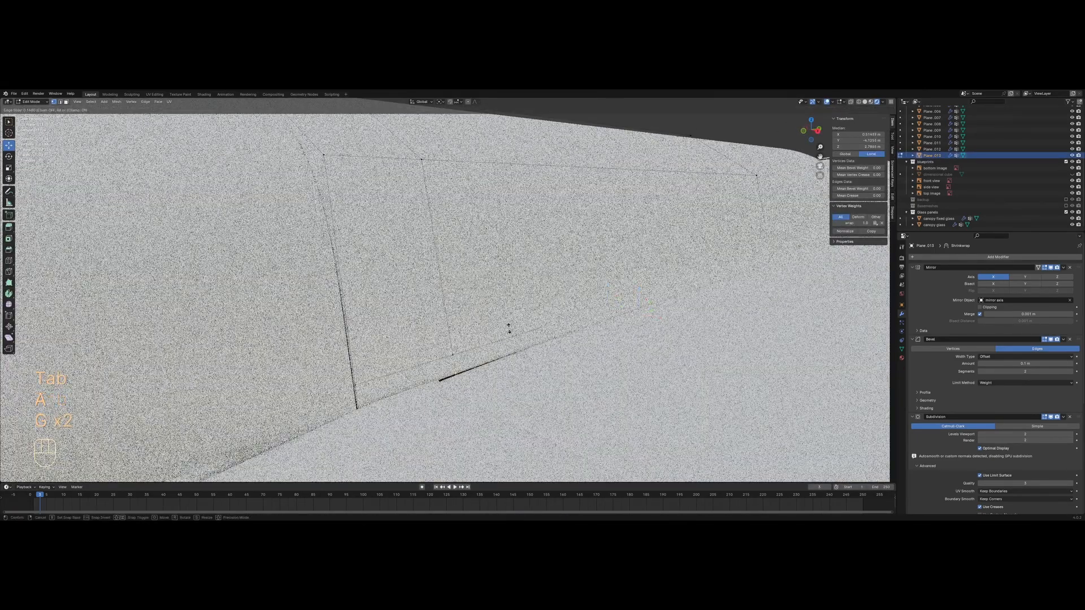
{"action": "left_click", "coordinate": [509, 328]}
{"action": "key", "text": "Tab"}
{"action": "scroll", "coordinate": [509, 328], "scroll_direction": "down", "scroll_amount": 5}
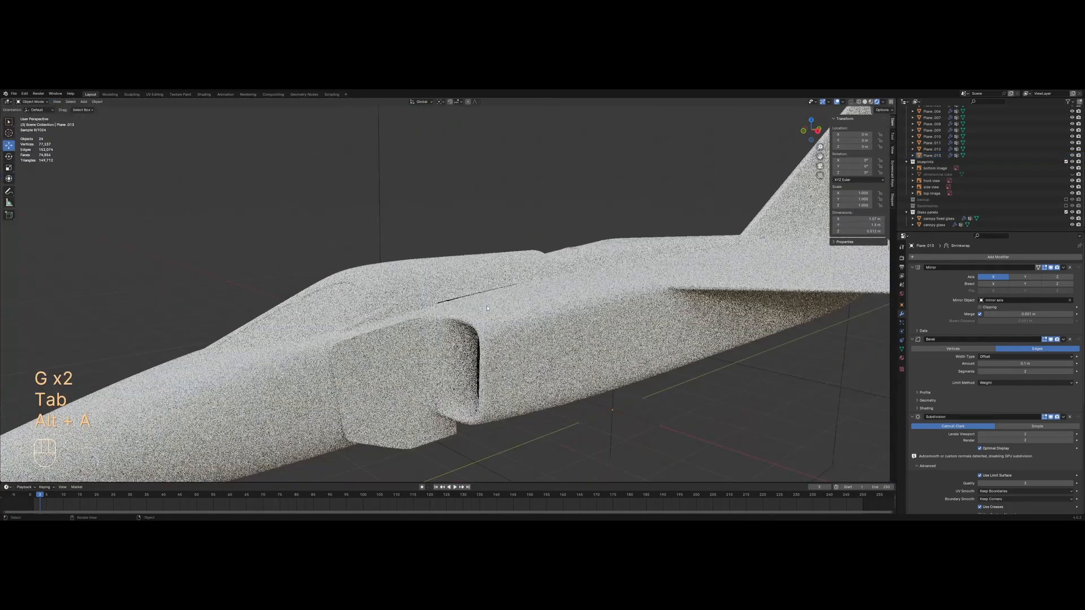
{"action": "key", "text": "alt+a"}
{"action": "middle_click_drag", "start_coordinate": [442, 309], "coordinate": [432, 315]}
{"action": "scroll", "coordinate": [433, 314], "scroll_direction": "down", "scroll_amount": 1}
{"action": "middle_click_drag", "start_coordinate": [520, 320], "coordinate": [414, 326]}
{"action": "key", "text": "ctrl+z"}
{"action": "key", "text": "ctrl+z"}
{"action": "key", "text": "ctrl+z"}
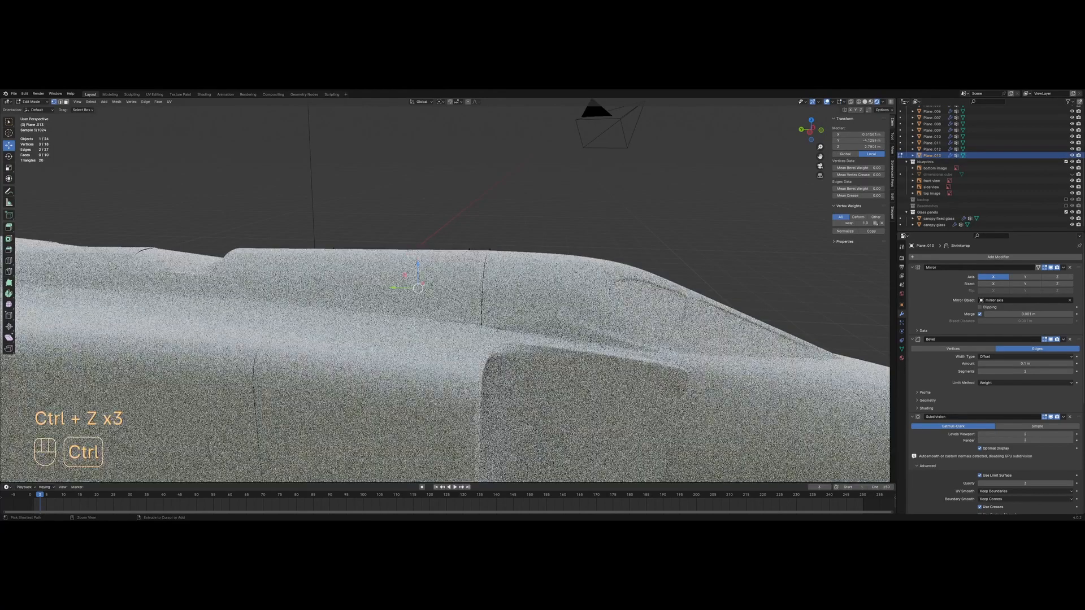
Save the file and examine the canopy and spine panel seams from the opposite side in solid shading
{"action": "key", "text": "Tab"}
{"action": "scroll", "coordinate": [414, 326], "scroll_direction": "down", "scroll_amount": 5}
{"action": "key", "text": "alt+a"}
{"action": "middle_click_drag", "start_coordinate": [486, 317], "coordinate": [408, 305]}
{"action": "key", "text": "ctrl+s"}
{"action": "key", "text": "z"}
{"action": "mouse_move", "coordinate": [482, 297]}
{"action": "middle_mouse_down"}
{"action": "mouse_move", "coordinate": [453, 349]}
{"action": "mouse_move", "coordinate": [383, 322]}
{"action": "mouse_move", "coordinate": [378, 354]}
{"action": "mouse_move", "coordinate": [317, 315]}
{"action": "middle_mouse_up"}
{"action": "middle_click_drag", "start_coordinate": [476, 329], "coordinate": [417, 324], "text": "shift"}
{"action": "scroll", "coordinate": [378, 275], "scroll_direction": "up", "scroll_amount": 3}
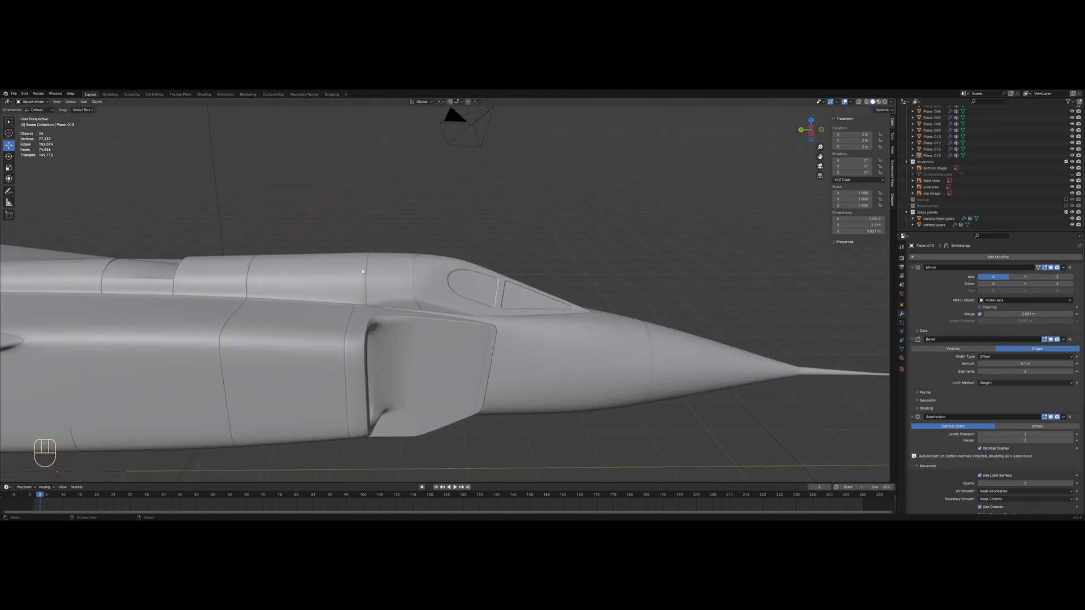
Shear the rear edge vertices of the panel behind the canopy forward at the top, keeping their lower end in place
{"action": "key", "text": "KP_3"}
{"action": "key", "text": "z"}
{"action": "scroll", "coordinate": [484, 323], "scroll_direction": "up", "scroll_amount": 2}
{"action": "scroll", "coordinate": [484, 324], "scroll_direction": "up", "scroll_amount": 4}
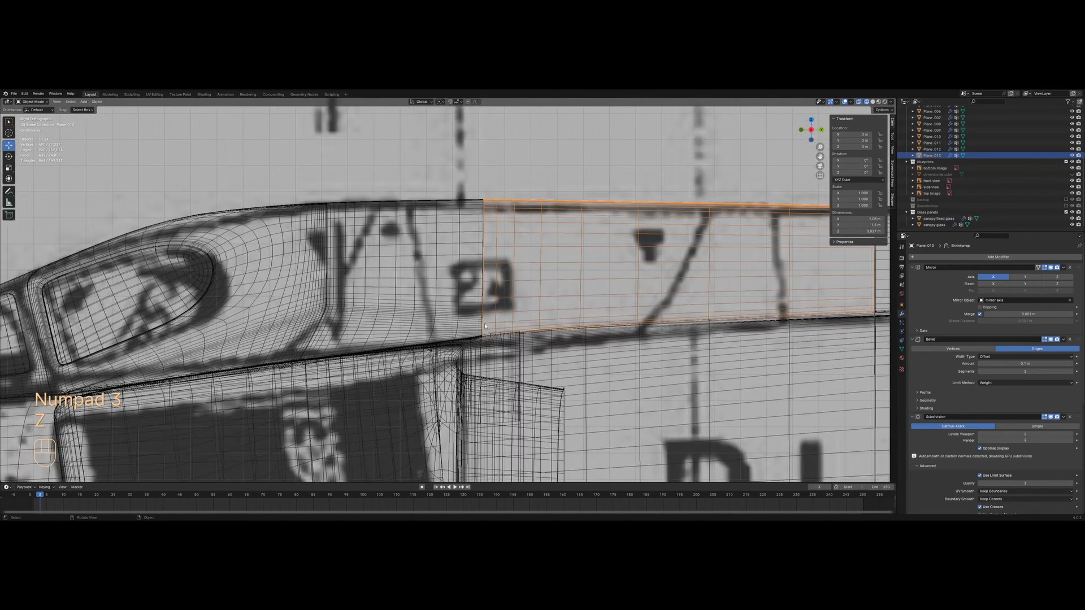
{"action": "left_click", "coordinate": [466, 310]}
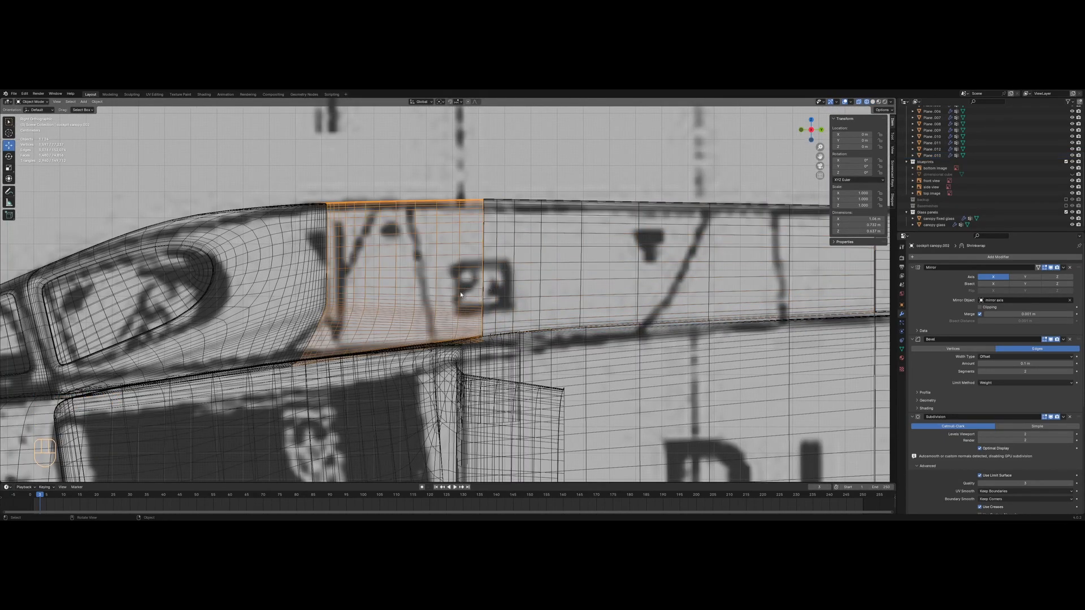
{"action": "scroll", "coordinate": [464, 295], "scroll_direction": "down", "scroll_amount": 1}
{"action": "key", "text": "Tab"}
{"action": "key", "text": "a"}
{"action": "left_click_drag", "start_coordinate": [444, 180], "coordinate": [502, 363]}
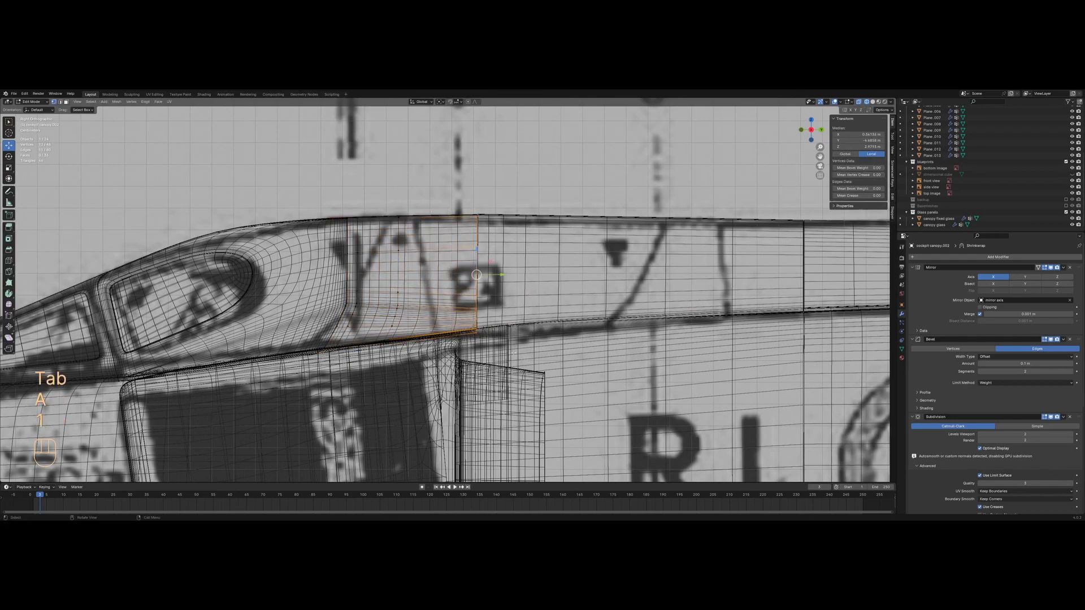
{"action": "scroll", "coordinate": [495, 364], "scroll_direction": "up", "scroll_amount": 2}
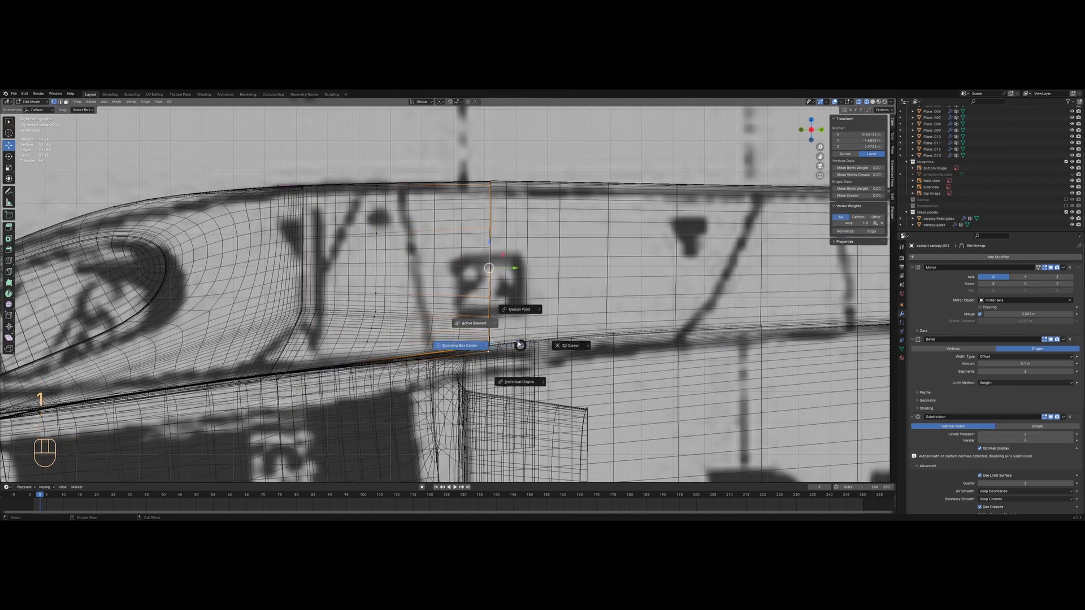
{"action": "key", "text": "z"}
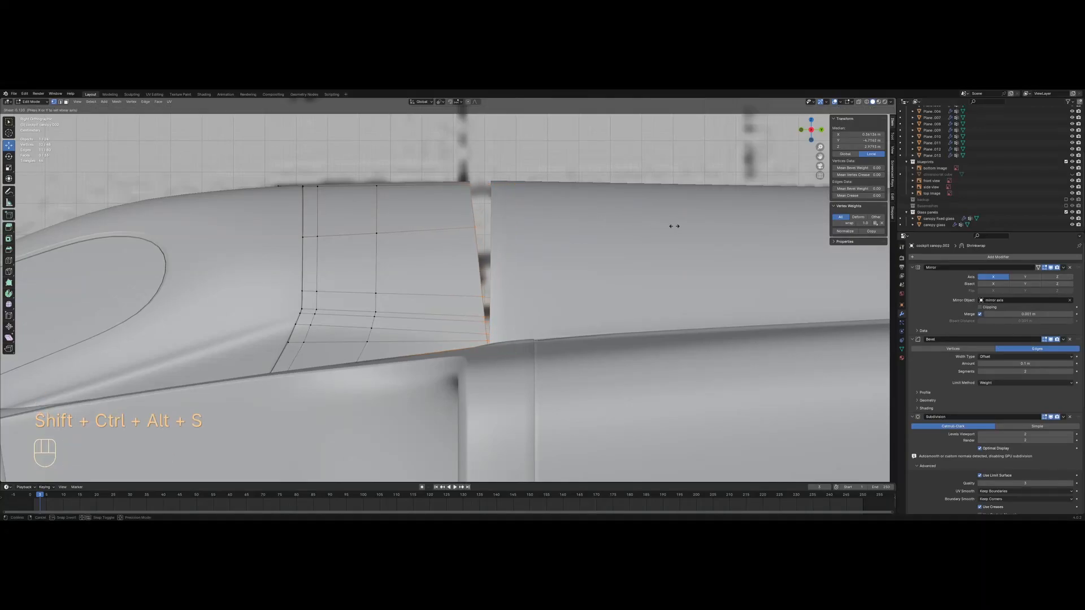
{"action": "left_click", "coordinate": [699, 228]}
Shear the separated spine panel's front edge vertices to follow the slanted rear edge of the canopy panel
{"action": "key", "text": "Tab"}
{"action": "left_click", "coordinate": [532, 235]}
{"action": "key", "text": "Tab"}
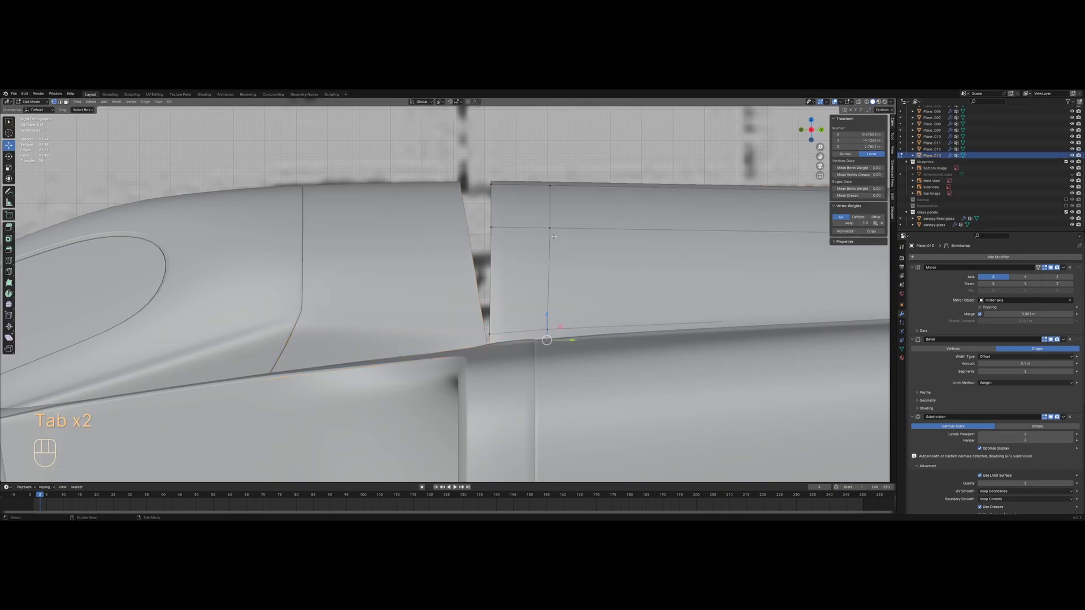
{"action": "key", "text": "z"}
{"action": "key", "text": "a"}
{"action": "left_click_drag", "start_coordinate": [525, 333], "coordinate": [525, 333]}
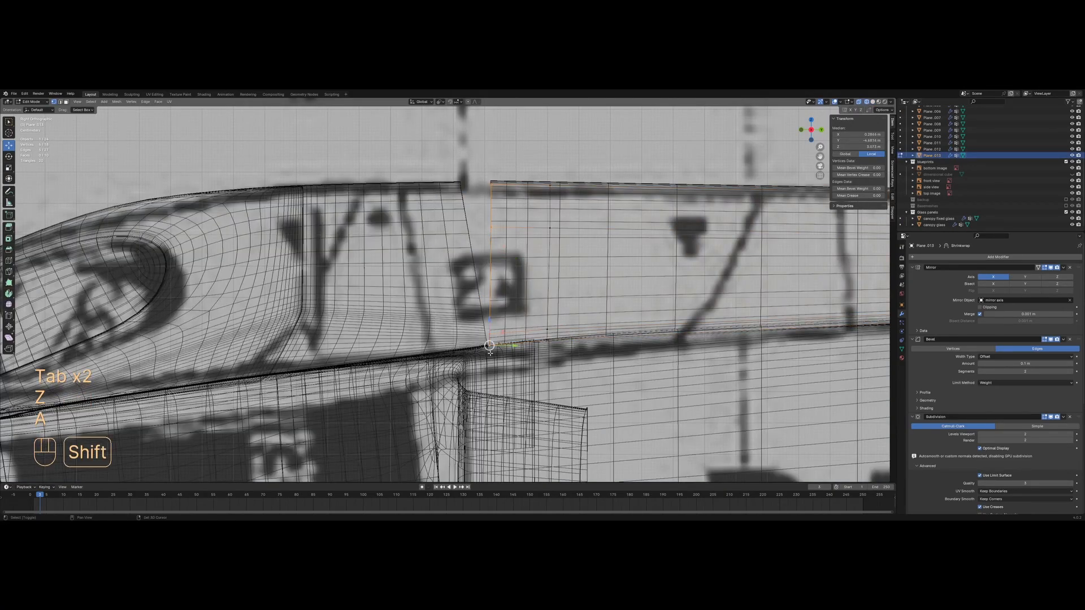
{"action": "key", "text": "z"}
{"action": "key", "text": "shift+ctrl+alt+s"}
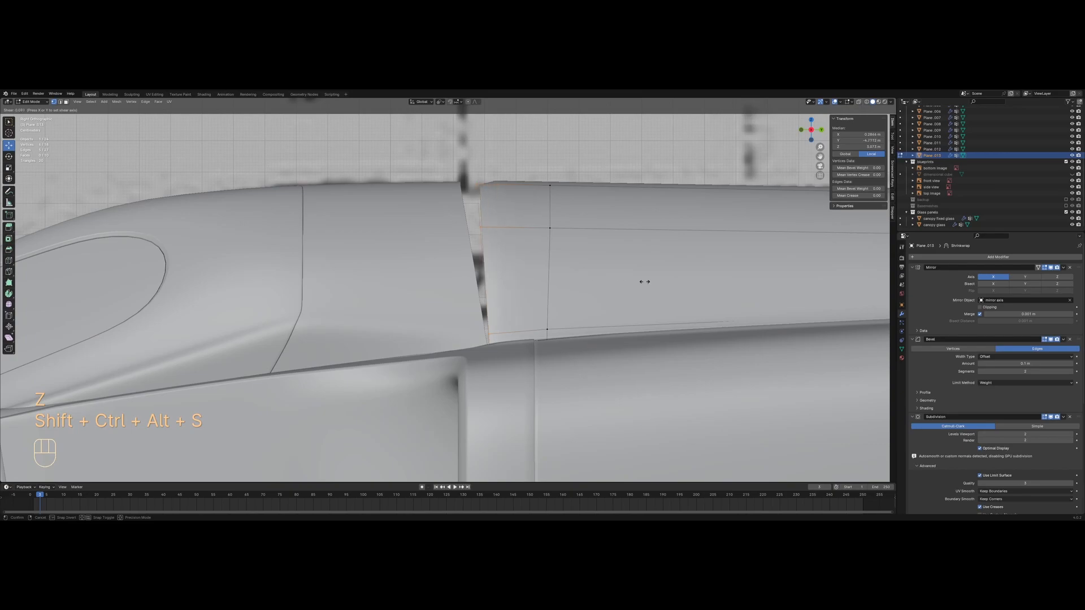
{"action": "left_click", "coordinate": [684, 284]}
Show the basemeshes collection, select the fuselage basemesh and lower its viewport subdivision by two levels
{"action": "scroll", "coordinate": [684, 284], "scroll_direction": "down", "scroll_amount": 5}
{"action": "key", "text": "Tab"}
{"action": "middle_click_drag", "start_coordinate": [500, 269], "coordinate": [506, 316]}
{"action": "scroll", "coordinate": [506, 315], "scroll_direction": "up", "scroll_amount": 2}
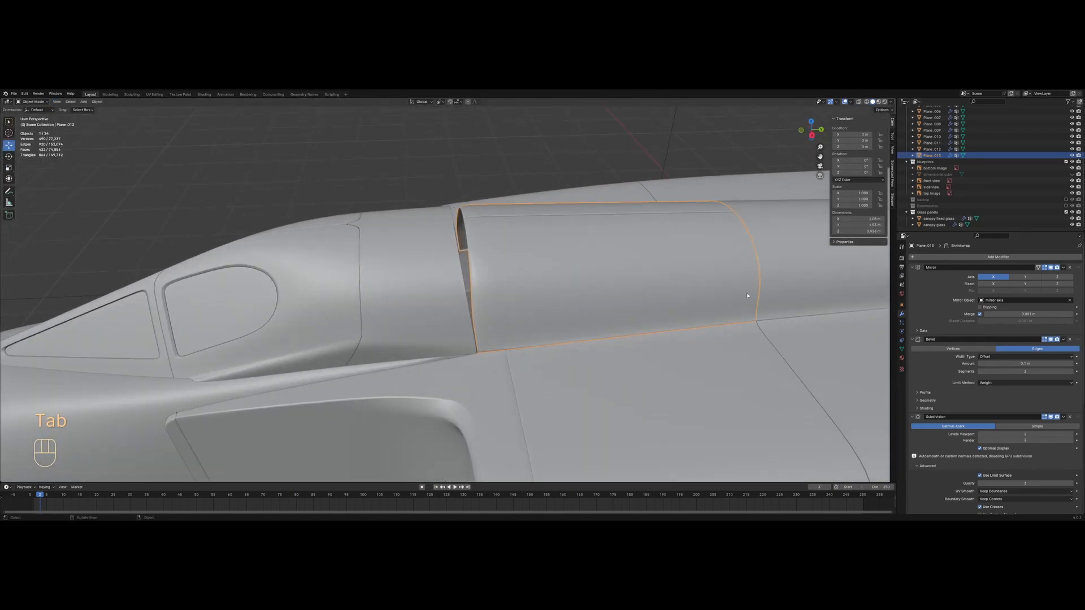
{"action": "left_click", "coordinate": [1066, 206]}
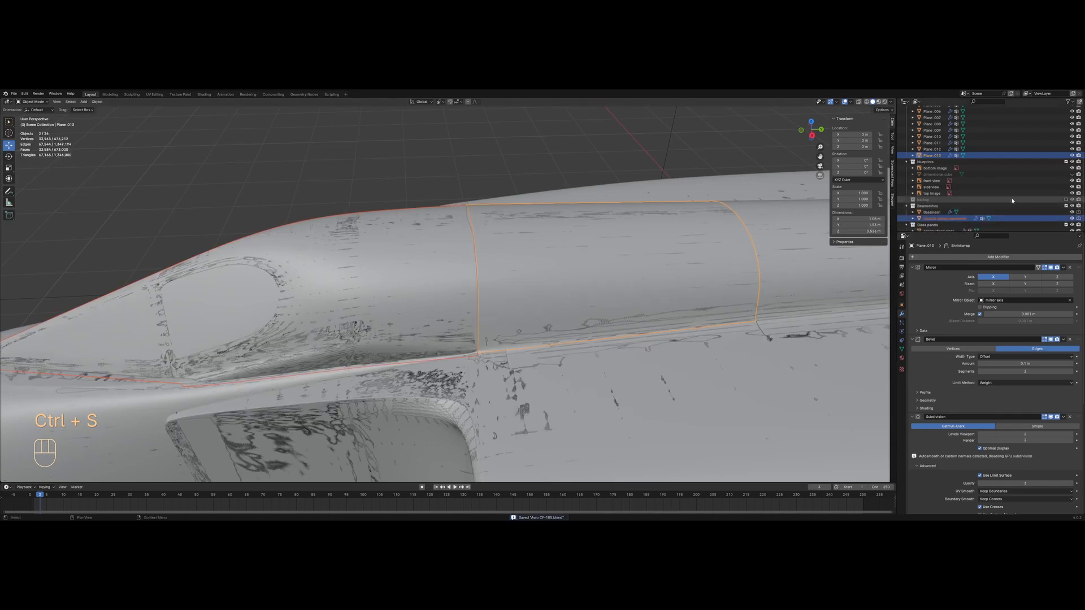
{"action": "left_click", "coordinate": [932, 199]}
{"action": "key", "text": "z"}
{"action": "key", "text": "z"}
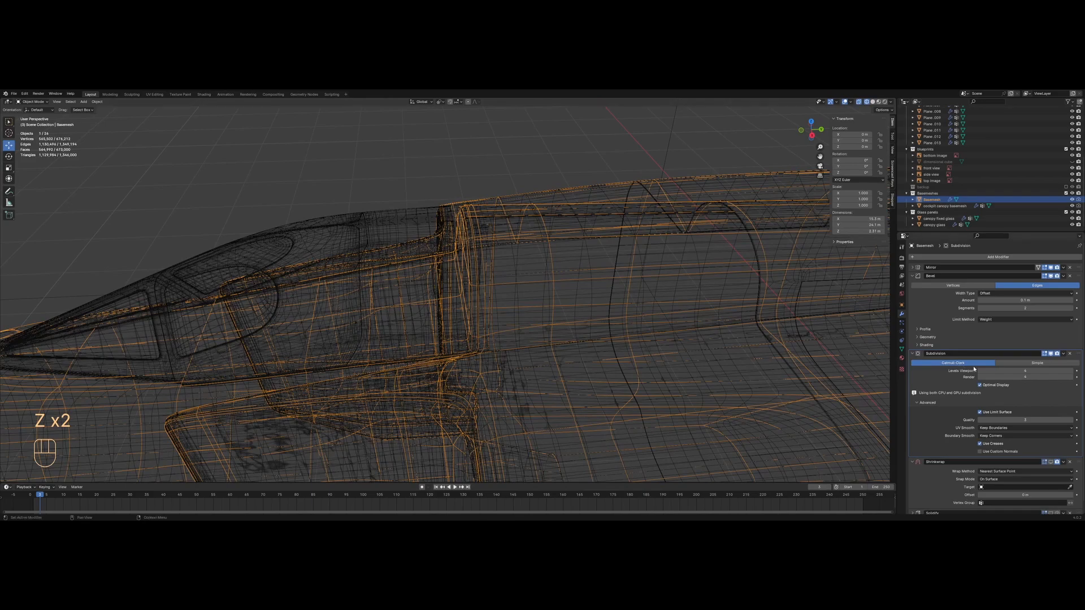
{"action": "left_click", "coordinate": [981, 371]}
{"action": "left_click", "coordinate": [981, 371]}
Shear the fuselage basemesh's vertical edge loops behind the canopy in side view to match the slanted panel seam
{"action": "scroll", "coordinate": [547, 303], "scroll_direction": "up", "scroll_amount": 2}
{"action": "key", "text": "Tab"}
{"action": "key", "text": "a"}
{"action": "middle_click_drag", "start_coordinate": [503, 293], "coordinate": [448, 209]}
{"action": "key", "text": "1"}
{"action": "scroll", "coordinate": [446, 210], "scroll_direction": "up", "scroll_amount": 1}
{"action": "left_click_drag", "start_coordinate": [427, 144], "coordinate": [508, 387]}
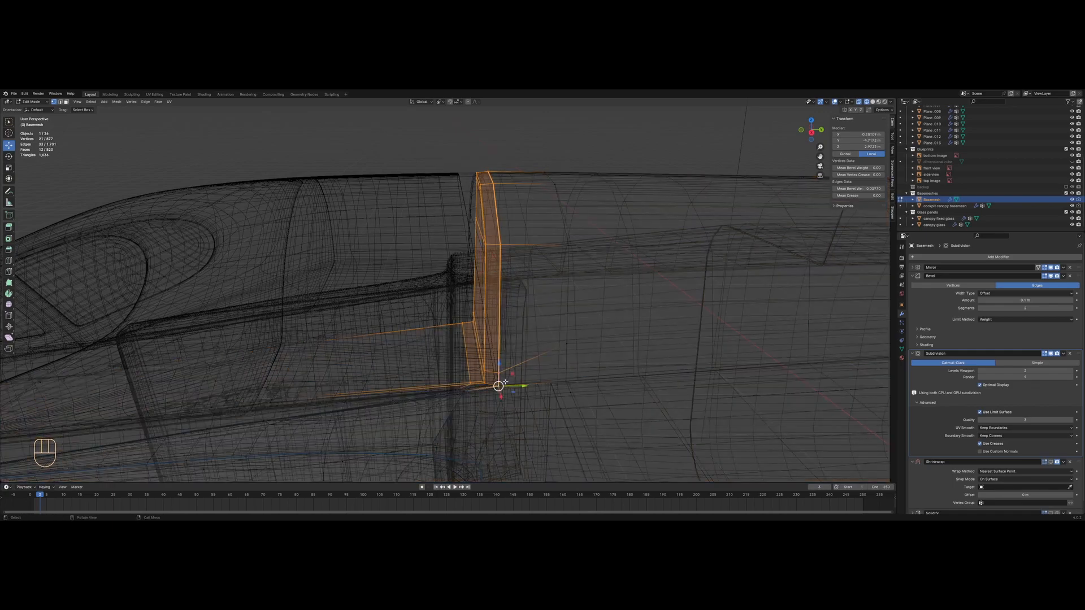
{"action": "key", "text": "KP_3"}
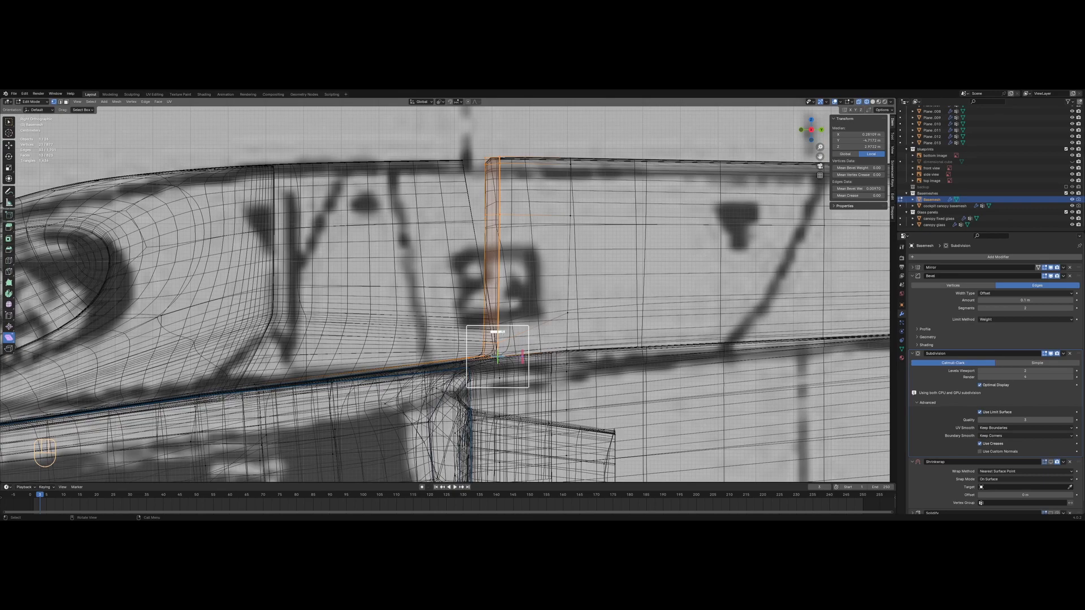
{"action": "left_click_drag", "start_coordinate": [498, 332], "coordinate": [491, 332]}
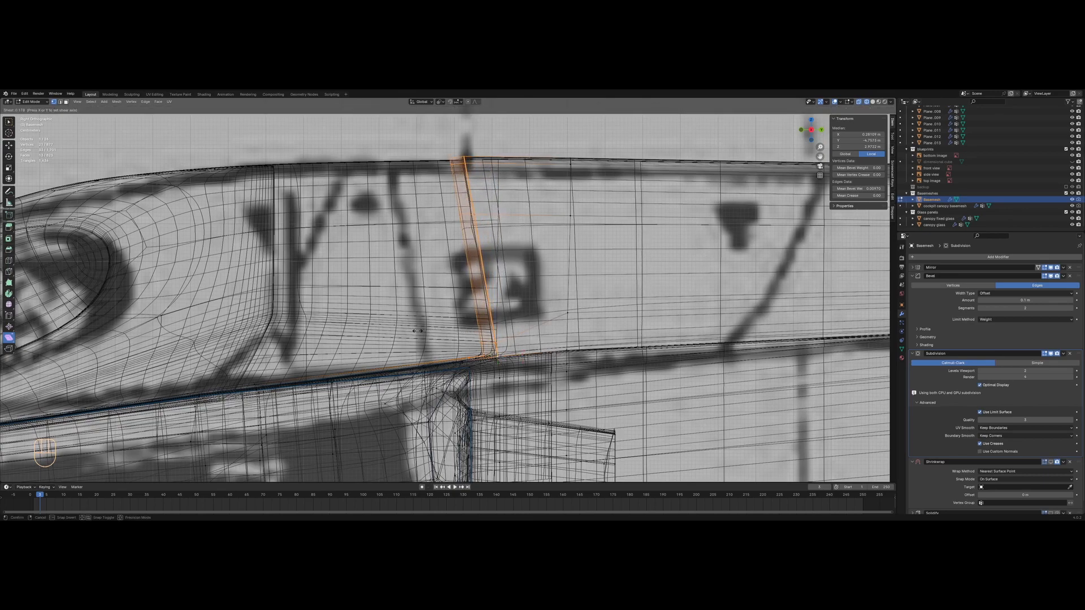
{"action": "left_click_drag", "start_coordinate": [417, 331], "coordinate": [417, 331]}
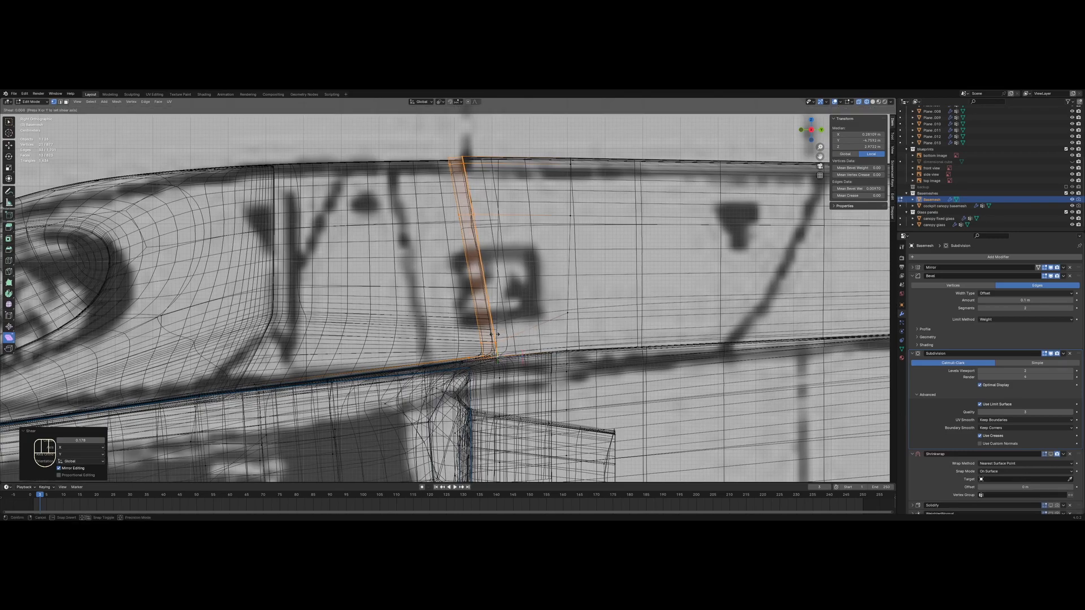
Raise the fuselage basemesh's viewport subdivision by two levels and hide the basemeshes collection
{"action": "key", "text": "Tab"}
{"action": "key", "text": "z"}
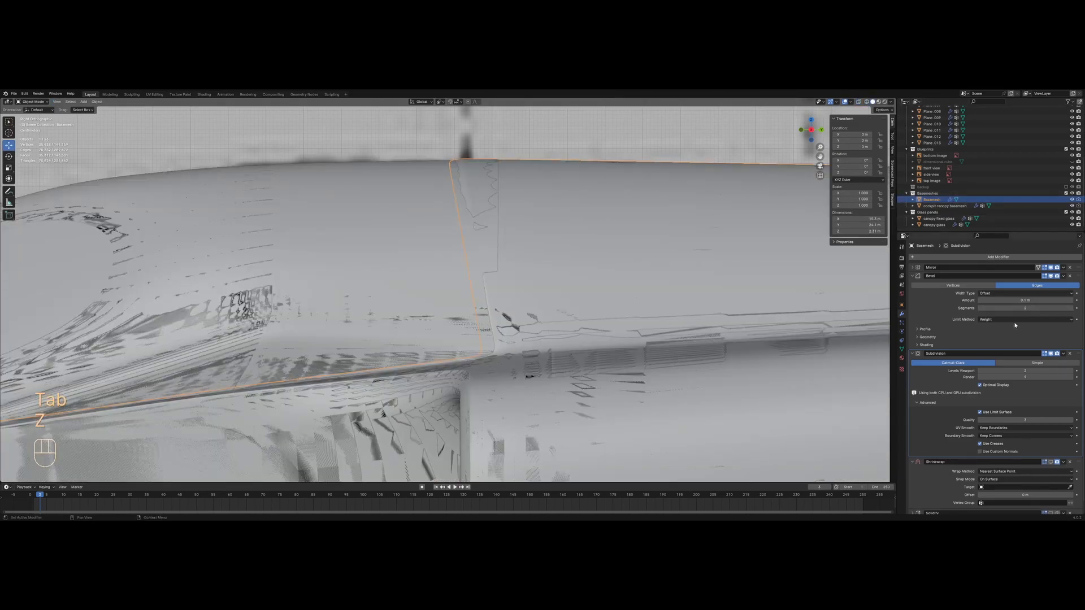
{"action": "left_click", "coordinate": [1071, 373]}
{"action": "left_click", "coordinate": [1072, 373]}
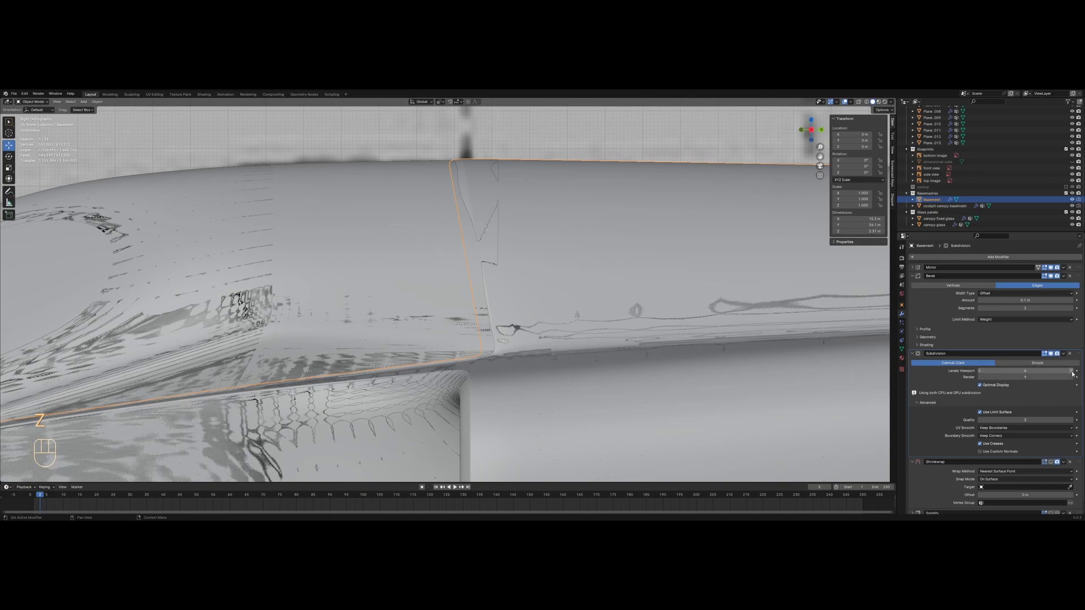
{"action": "left_click", "coordinate": [1066, 193]}
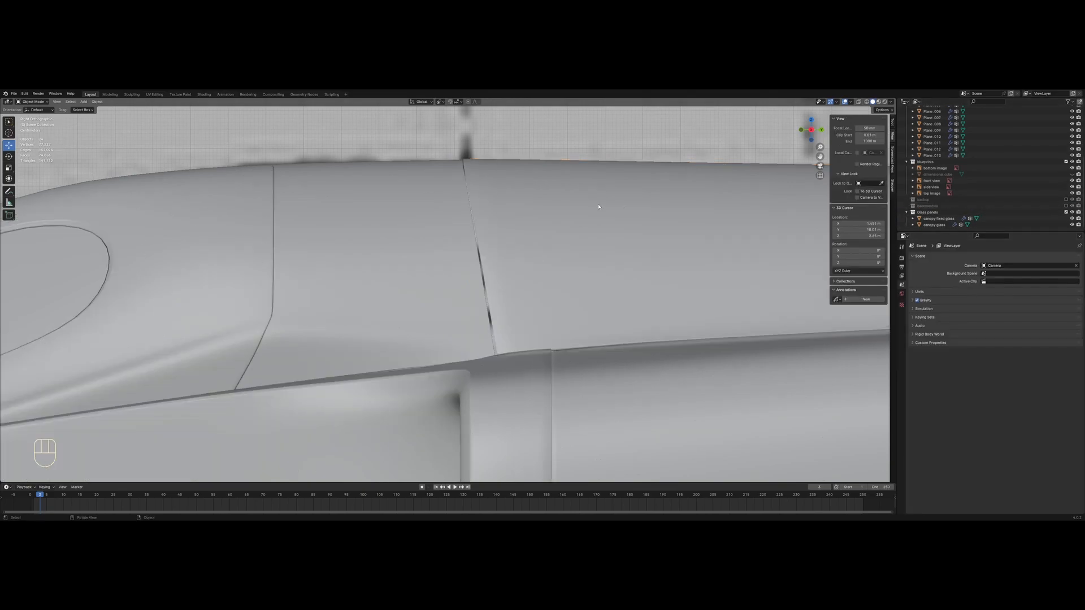
Deselect everything, save the file and check the slanted seam in solid and wireframe shading
{"action": "mouse_move", "coordinate": [498, 216]}
{"action": "middle_mouse_down"}
{"action": "mouse_move", "coordinate": [520, 252]}
{"action": "mouse_move", "coordinate": [557, 245]}
{"action": "mouse_move", "coordinate": [537, 233]}
{"action": "mouse_move", "coordinate": [448, 265]}
{"action": "mouse_move", "coordinate": [418, 327]}
{"action": "mouse_move", "coordinate": [437, 323]}
{"action": "mouse_move", "coordinate": [415, 281]}
{"action": "mouse_move", "coordinate": [513, 288]}
{"action": "mouse_move", "coordinate": [473, 309]}
{"action": "mouse_move", "coordinate": [460, 338]}
{"action": "mouse_move", "coordinate": [492, 270]}
{"action": "mouse_move", "coordinate": [514, 296]}
{"action": "mouse_move", "coordinate": [589, 264]}
{"action": "mouse_move", "coordinate": [488, 267]}
{"action": "mouse_move", "coordinate": [481, 325]}
{"action": "middle_mouse_up"}
{"action": "left_click", "coordinate": [415, 340]}
{"action": "key", "text": "alt+a"}
{"action": "key", "text": "ctrl+s"}
{"action": "key", "text": "z"}
{"action": "left_click", "coordinate": [472, 324]}
{"action": "key", "text": "z"}
Recalculate the spine panel's normals in Edit Mode, return to Object Mode and deselect everything
{"action": "scroll", "coordinate": [452, 323], "scroll_direction": "up", "scroll_amount": 3}
{"action": "left_click", "coordinate": [407, 320]}
{"action": "middle_click_drag", "start_coordinate": [407, 320], "coordinate": [471, 295]}
{"action": "key", "text": "Tab"}
{"action": "key", "text": "a"}
{"action": "key", "text": "Tab"}
{"action": "left_click", "coordinate": [352, 275]}
{"action": "middle_click_drag", "start_coordinate": [352, 275], "coordinate": [497, 262]}
{"action": "scroll", "coordinate": [511, 274], "scroll_direction": "up", "scroll_amount": 3}
{"action": "key", "text": "alt+a"}
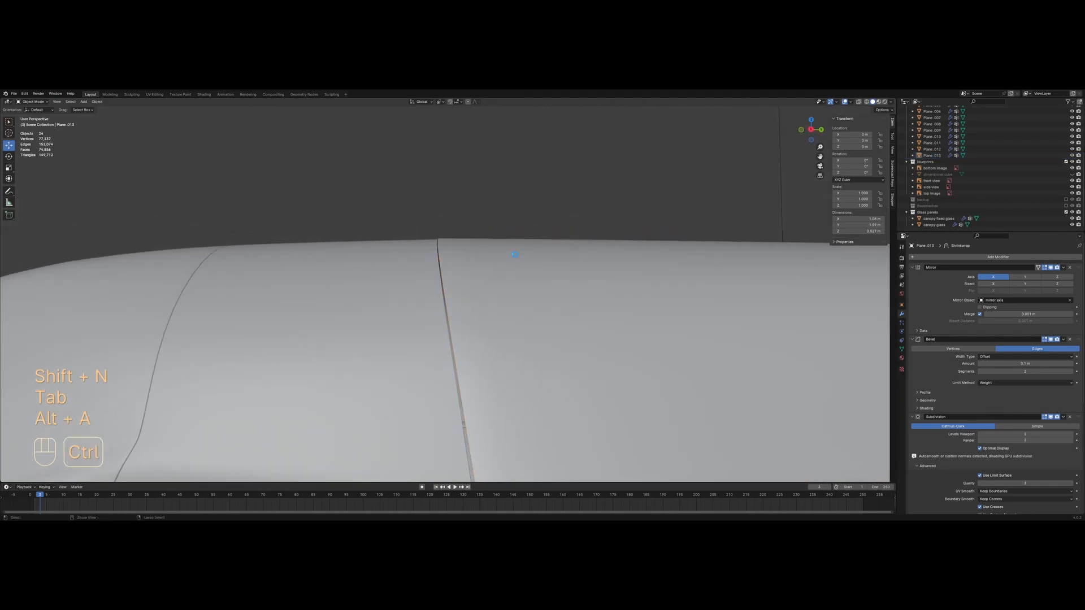
Try to scale the fuselage basemesh's selected seam loops behind the canopy at a lower viewport subdivision, hiding the basemeshes collection again
{"action": "left_click", "coordinate": [1066, 206]}
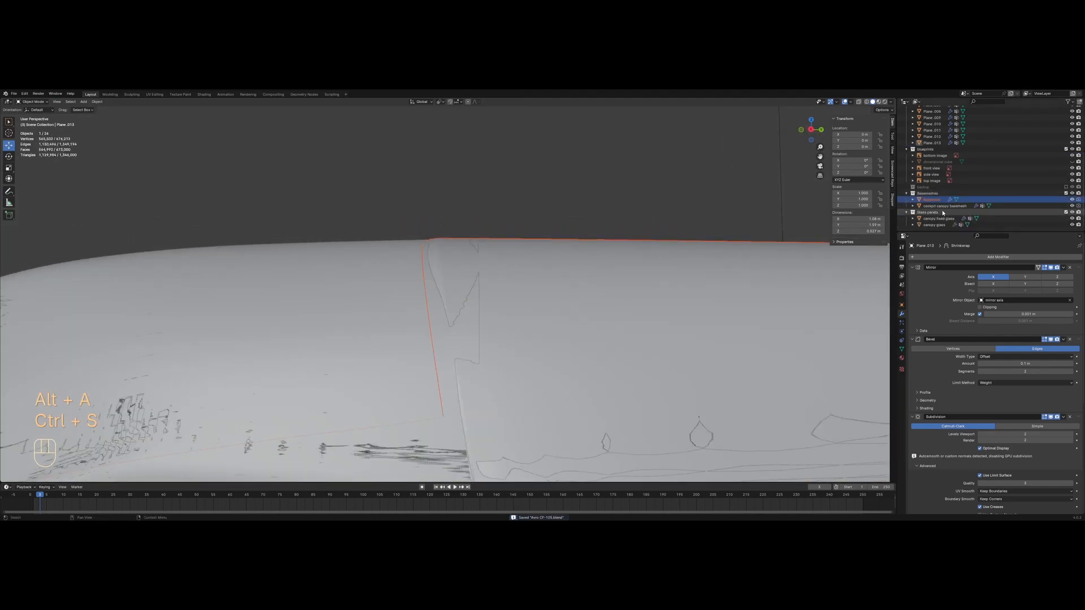
{"action": "left_click", "coordinate": [933, 200]}
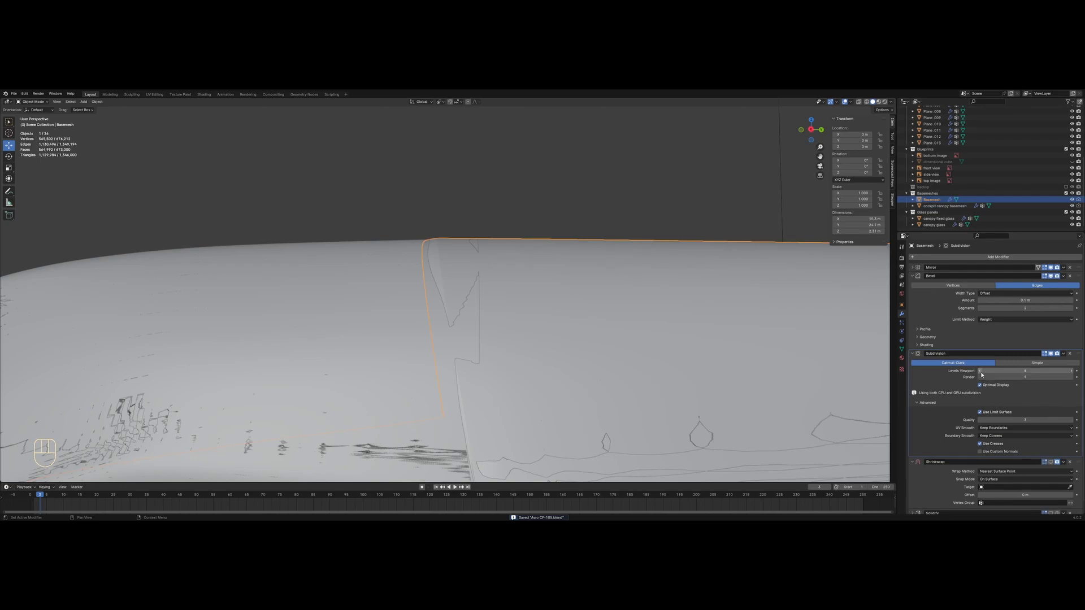
{"action": "key", "text": "Tab"}
{"action": "key", "text": "z"}
{"action": "key", "text": "z"}
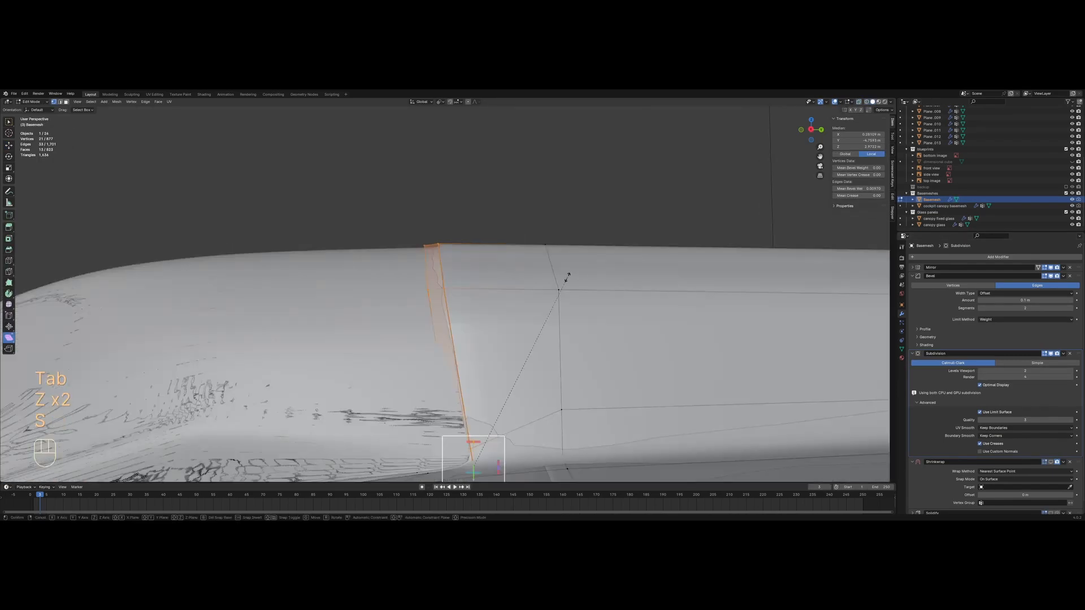
{"action": "left_click", "coordinate": [567, 279]}
{"action": "key", "text": "Tab"}
{"action": "mouse_move", "coordinate": [567, 278]}
{"action": "middle_mouse_down"}
{"action": "mouse_move", "coordinate": [600, 294]}
{"action": "mouse_move", "coordinate": [531, 305]}
{"action": "middle_mouse_up"}
{"action": "key", "text": "z"}
{"action": "key", "text": "z"}
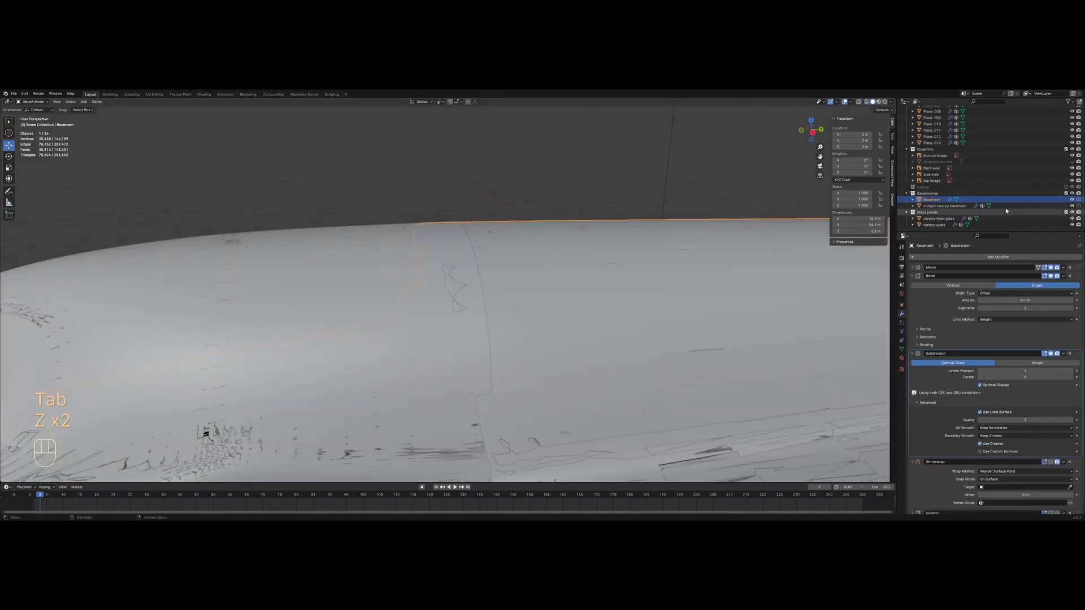
{"action": "left_click", "coordinate": [1066, 194]}
Undo the scaling of the fuselage basemesh's seam loops
{"action": "middle_click_drag", "start_coordinate": [578, 230], "coordinate": [606, 225]}
{"action": "key", "text": "ctrl+z"}
{"action": "key", "text": "ctrl+z"}
{"action": "key", "text": "ctrl+z"}
{"action": "key", "text": "ctrl+z"}
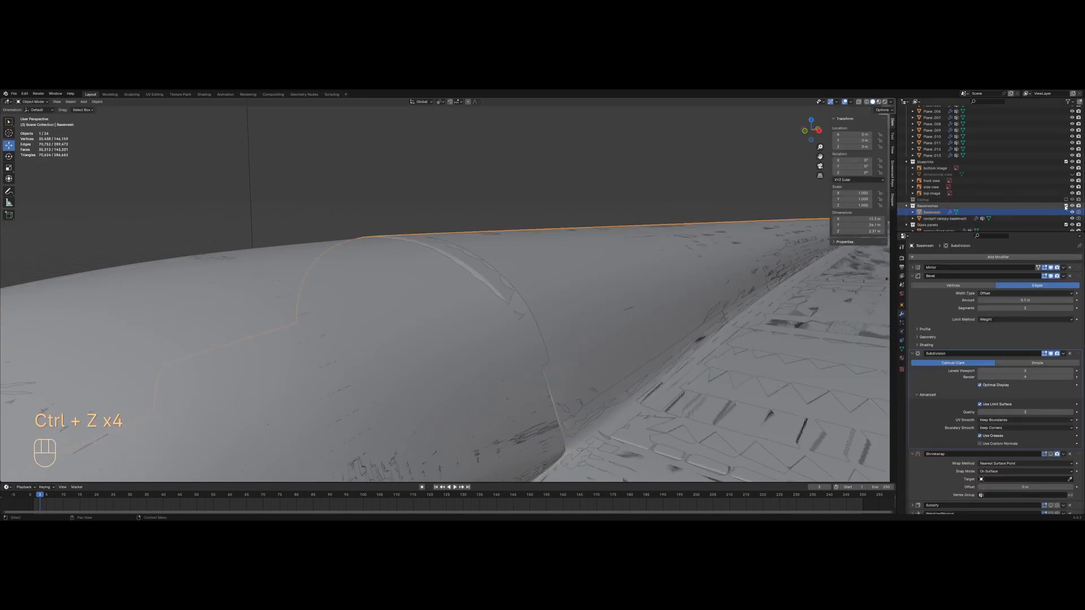
Edge-slide the spine panel's vertical loop just behind the front edge
{"action": "key", "text": "Tab"}
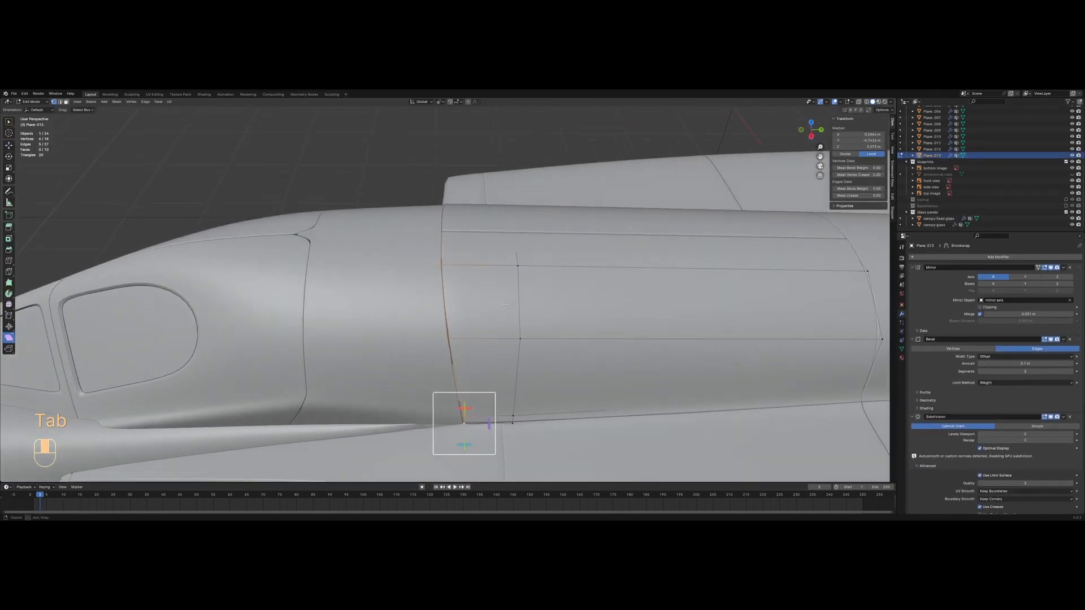
{"action": "key", "text": "z"}
{"action": "key", "text": "a"}
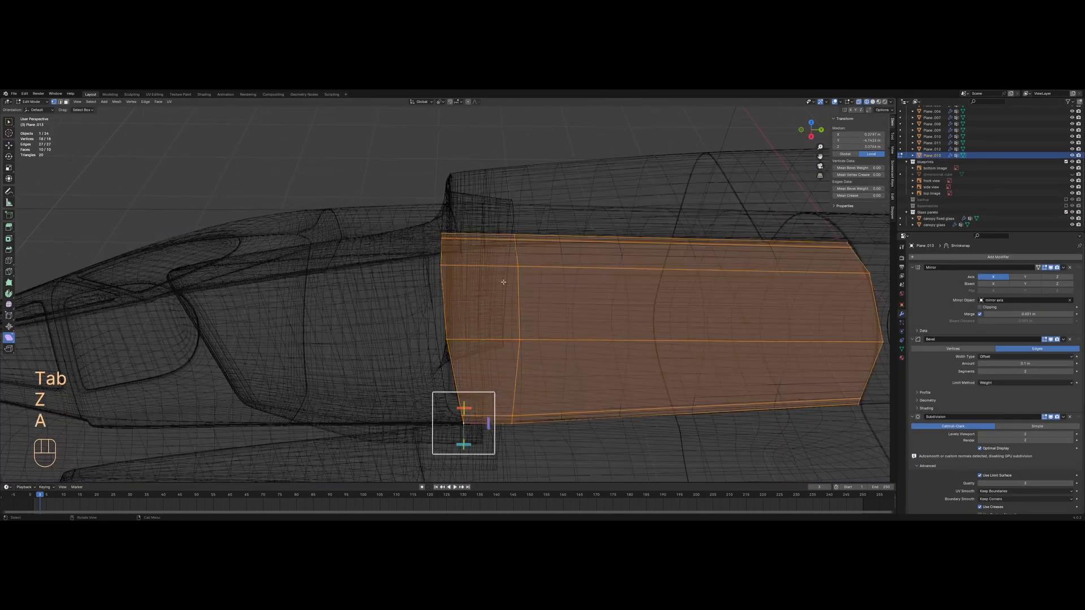
{"action": "left_click_drag", "start_coordinate": [481, 157], "coordinate": [549, 326]}
{"action": "key", "text": "z"}
{"action": "key", "text": "g"}
{"action": "key", "text": "g"}
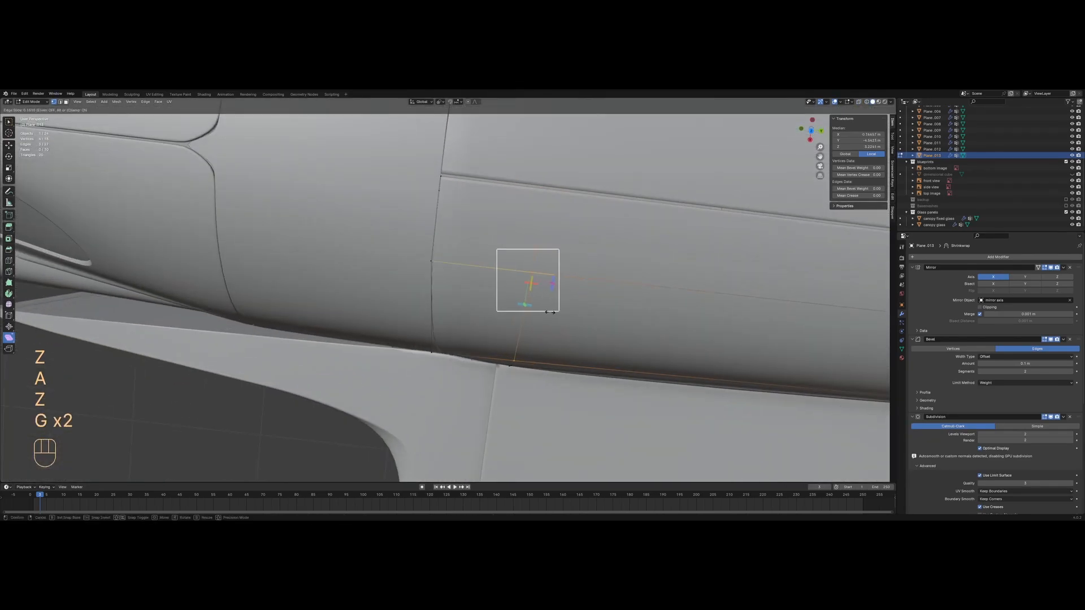
{"action": "left_click", "coordinate": [383, 294]}
Edge-slide the spine panel's front edge vertices to fit the canopy panel's slanted rear edge, and save the file
{"action": "key", "text": "z"}
{"action": "key", "text": "a"}
{"action": "middle_click_drag", "start_coordinate": [362, 266], "coordinate": [374, 240]}
{"action": "left_click", "coordinate": [409, 159]}
{"action": "left_click", "coordinate": [452, 333], "text": "ctrl"}
{"action": "key", "text": "z"}
{"action": "key", "text": "g"}
{"action": "key", "text": "g"}
{"action": "left_click", "coordinate": [540, 270]}
{"action": "middle_click_drag", "start_coordinate": [541, 270], "coordinate": [526, 243]}
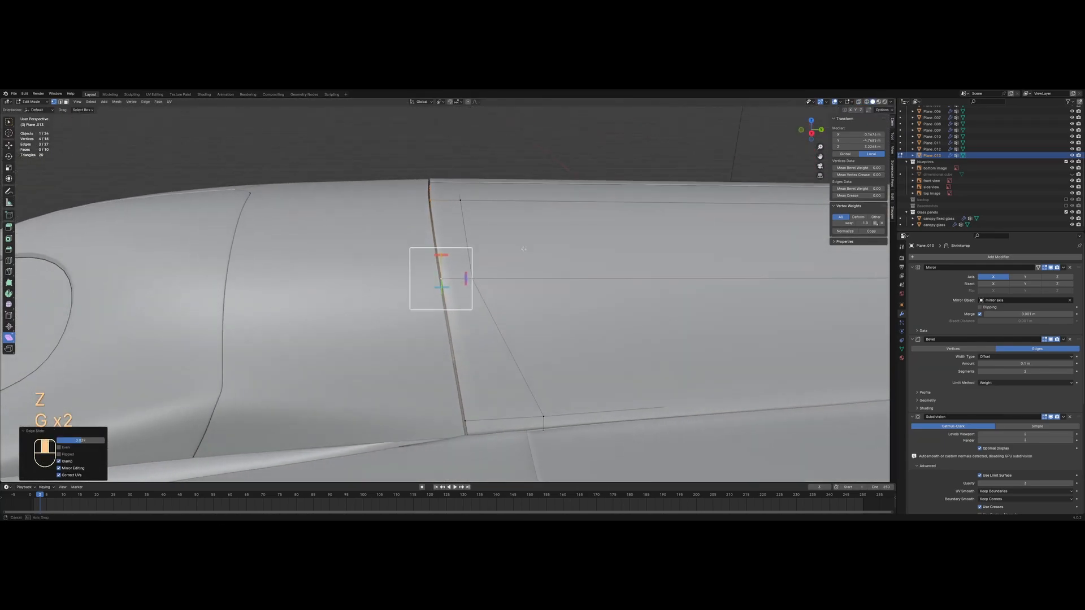
{"action": "key", "text": "Tab"}
{"action": "key", "text": "alt+a"}
{"action": "scroll", "coordinate": [522, 251], "scroll_direction": "down", "scroll_amount": 8}
{"action": "key", "text": "ctrl+s"}
Try to edge-slide the canopy rear panel's slanted rear edge forward toward the blueprint's panel line in side view
{"action": "mouse_move", "coordinate": [401, 291]}
{"action": "middle_mouse_down"}
{"action": "mouse_move", "coordinate": [453, 353]}
{"action": "mouse_move", "coordinate": [497, 279]}
{"action": "mouse_move", "coordinate": [362, 283]}
{"action": "mouse_move", "coordinate": [450, 303]}
{"action": "middle_mouse_up"}
{"action": "key", "text": "z"}
{"action": "scroll", "coordinate": [498, 278], "scroll_direction": "up", "scroll_amount": 5}
{"action": "left_click", "coordinate": [497, 277]}
{"action": "left_click", "coordinate": [439, 277]}
{"action": "key", "text": "z"}
{"action": "key", "text": "z"}
{"action": "key", "text": "z"}
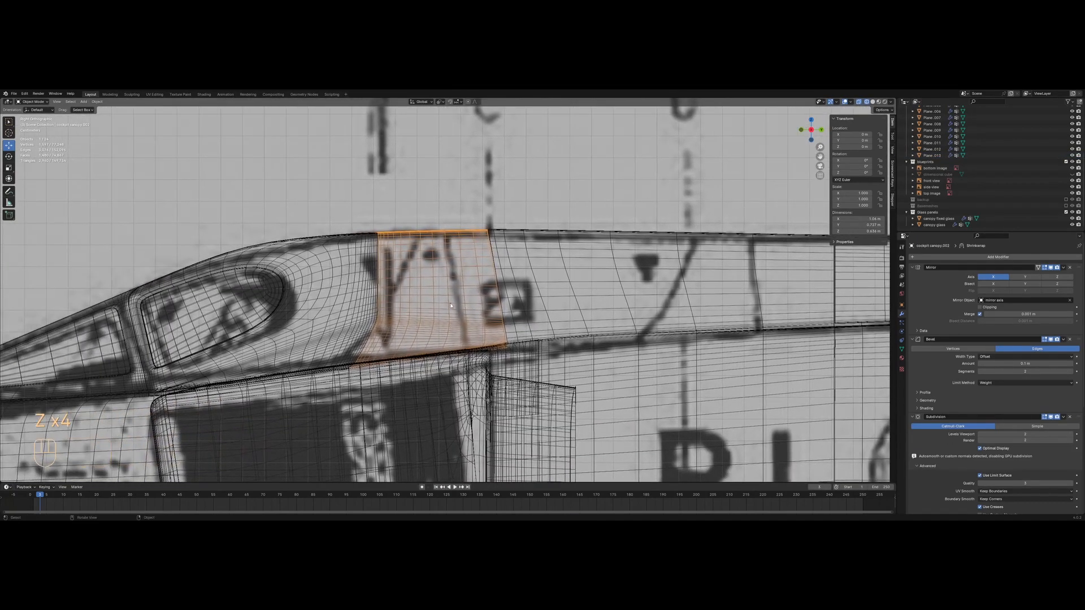
{"action": "scroll", "coordinate": [452, 303], "scroll_direction": "up", "scroll_amount": 1}
{"action": "key", "text": "z"}
{"action": "key", "text": "Tab"}
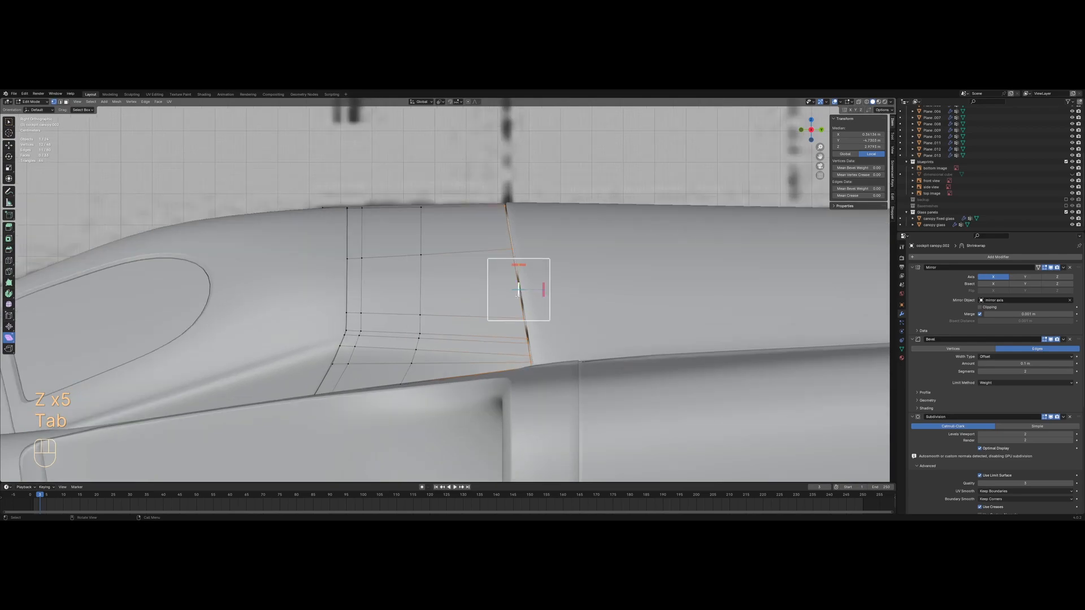
{"action": "key", "text": "z"}
{"action": "key", "text": "g"}
{"action": "key", "text": "g"}
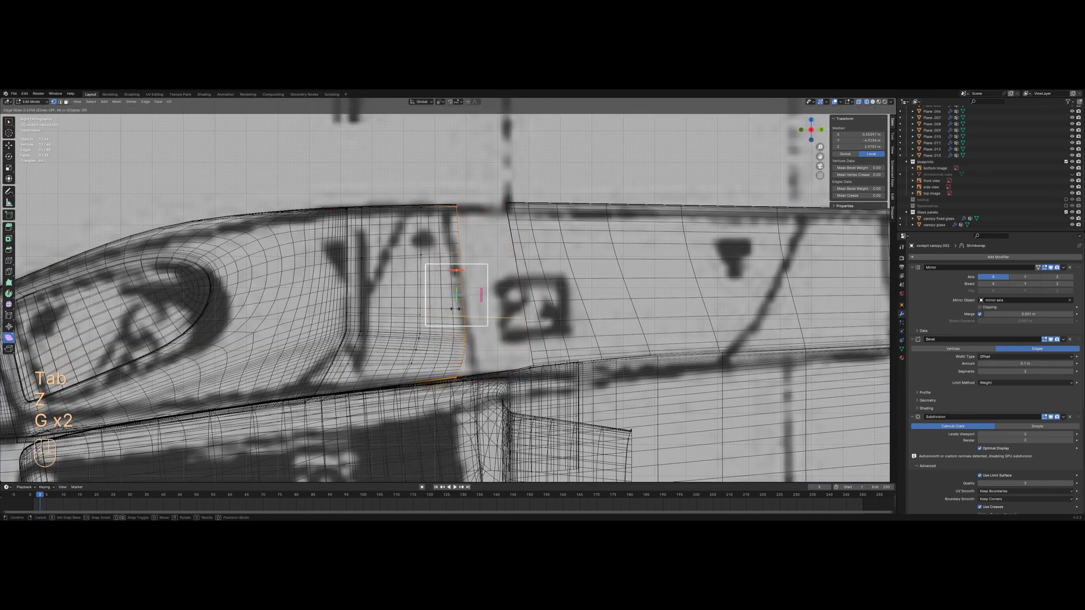
{"action": "left_click", "coordinate": [453, 308]}
Slide the canopy rear panel's middle vertical loop evenly to take the rear edge's slant and sit on the blueprint's panel line
{"action": "key", "text": "a"}
{"action": "left_click", "coordinate": [420, 282], "text": "alt"}
{"action": "key", "text": "z"}
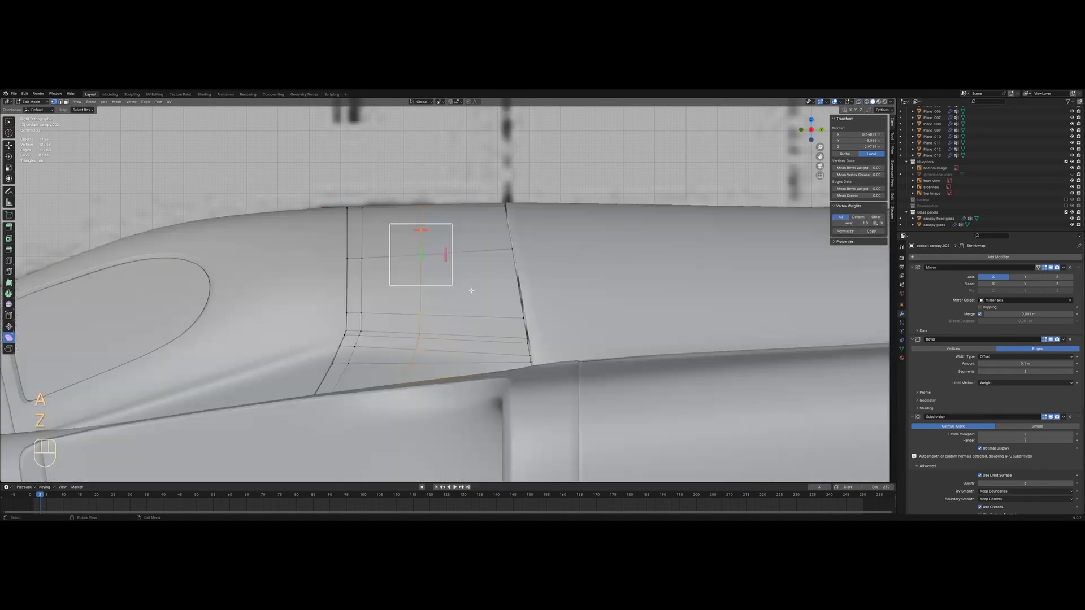
{"action": "key", "text": "g"}
{"action": "key", "text": "e"}
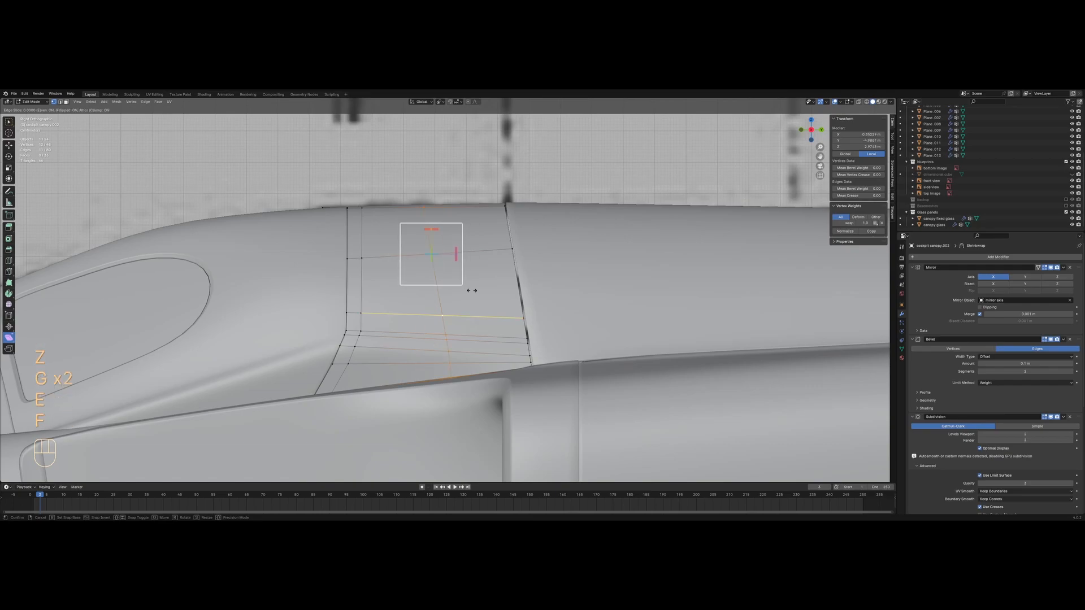
{"action": "left_click", "coordinate": [472, 291]}
{"action": "key", "text": "z"}
{"action": "scroll", "coordinate": [472, 290], "scroll_direction": "up", "scroll_amount": 1}
{"action": "key", "text": "g"}
{"action": "key", "text": "g"}
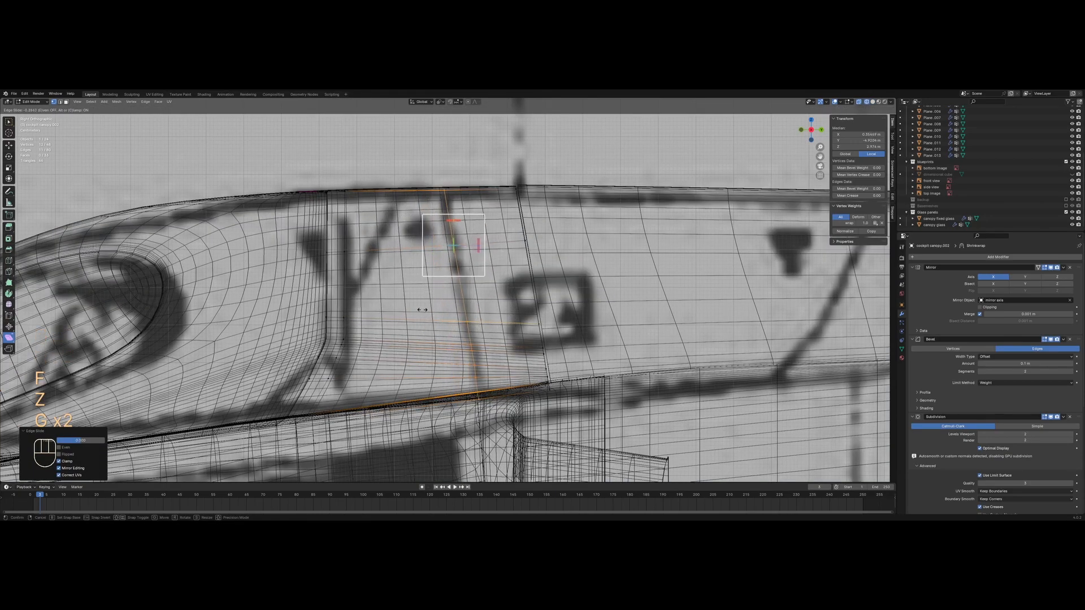
{"action": "left_click", "coordinate": [421, 309]}
Delete the canopy rear panel's rear edge loop so the panel ends at the slanted blueprint line, and inspect the gap
{"action": "key", "text": "a"}
{"action": "left_click", "coordinate": [534, 289], "text": "alt"}
{"action": "key", "text": "z"}
{"action": "key", "text": "x"}
{"action": "left_click", "coordinate": [588, 199]}
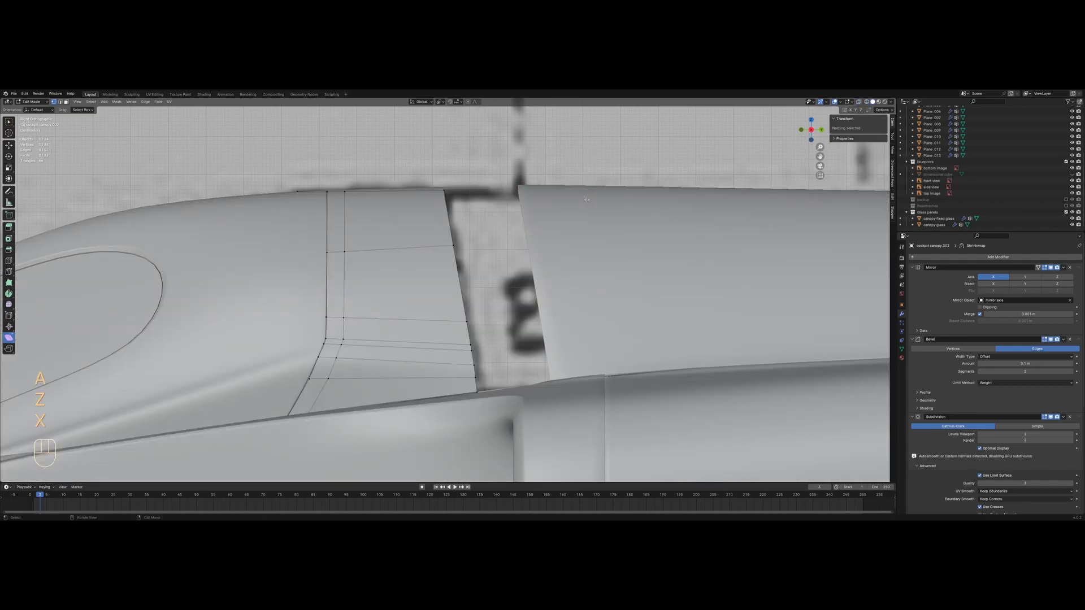
{"action": "scroll", "coordinate": [509, 254], "scroll_direction": "down", "scroll_amount": 2}
{"action": "middle_click_drag", "start_coordinate": [509, 255], "coordinate": [453, 339]}
{"action": "middle_click_drag", "start_coordinate": [453, 339], "coordinate": [495, 323], "text": "shift"}
{"action": "scroll", "coordinate": [492, 334], "scroll_direction": "up", "scroll_amount": 3}
{"action": "middle_click_drag", "start_coordinate": [485, 362], "coordinate": [456, 302]}
{"action": "key", "text": "Tab"}
{"action": "scroll", "coordinate": [471, 322], "scroll_direction": "down", "scroll_amount": 3}
{"action": "key", "text": "alt+a"}
{"action": "left_click", "coordinate": [486, 299]}
{"action": "scroll", "coordinate": [506, 299], "scroll_direction": "up", "scroll_amount": 2}
{"action": "key", "text": "z"}
{"action": "key", "text": "z"}
Undo the canopy rear panel's edge deletion and loop slides, and return to Object Mode
{"action": "key", "text": "ctrl+z"}
{"action": "key", "text": "ctrl+z"}
{"action": "key", "text": "ctrl+z"}
{"action": "key", "text": "ctrl+z"}
{"action": "key", "text": "z"}
{"action": "key", "text": "KP_3"}
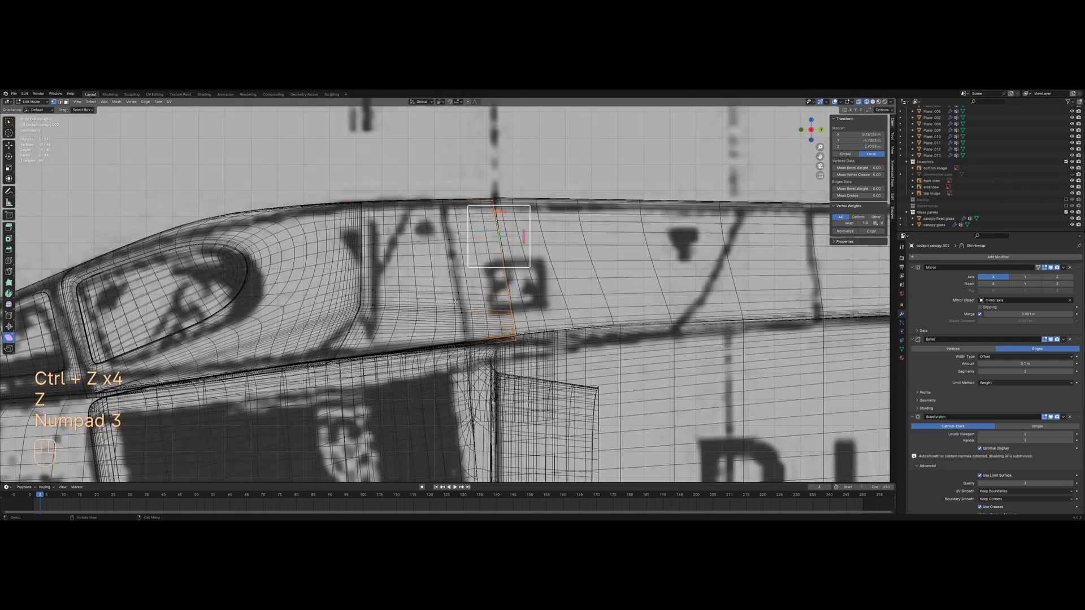
{"action": "scroll", "coordinate": [455, 302], "scroll_direction": "down", "scroll_amount": 2}
{"action": "key", "text": "Tab"}
{"action": "key", "text": "z"}
Select the spine panel and dissolve its vertical edge loop just behind the front edge
{"action": "middle_click_drag", "start_coordinate": [504, 284], "coordinate": [517, 326]}
{"action": "left_click", "coordinate": [515, 306]}
{"action": "key", "text": "z"}
{"action": "mouse_move", "coordinate": [545, 314]}
{"action": "middle_mouse_down", "text": "shift"}
{"action": "mouse_move", "coordinate": [428, 336]}
{"action": "mouse_move", "coordinate": [400, 272]}
{"action": "middle_mouse_up", "text": "shift"}
{"action": "key", "text": "KP_3"}
{"action": "key", "text": "Tab"}
{"action": "key", "text": "a"}
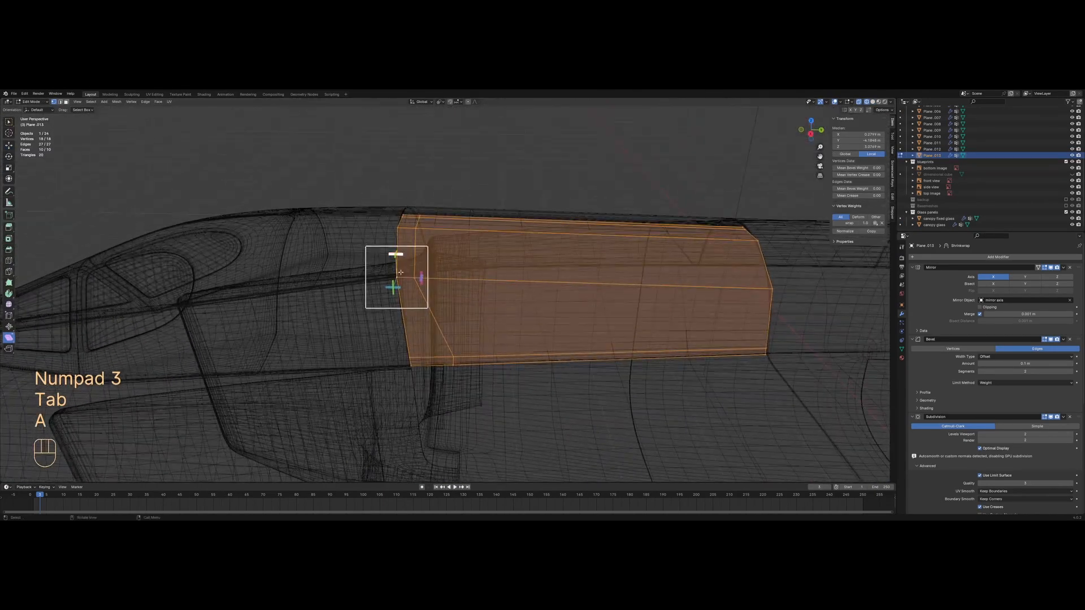
{"action": "left_click", "coordinate": [418, 275], "text": "alt"}
{"action": "key", "text": "x"}
{"action": "left_click", "coordinate": [393, 336]}
Slide the spine panel's whole front edge backward in side view to the lower end of the blueprint's slanted line
{"action": "key", "text": "a"}
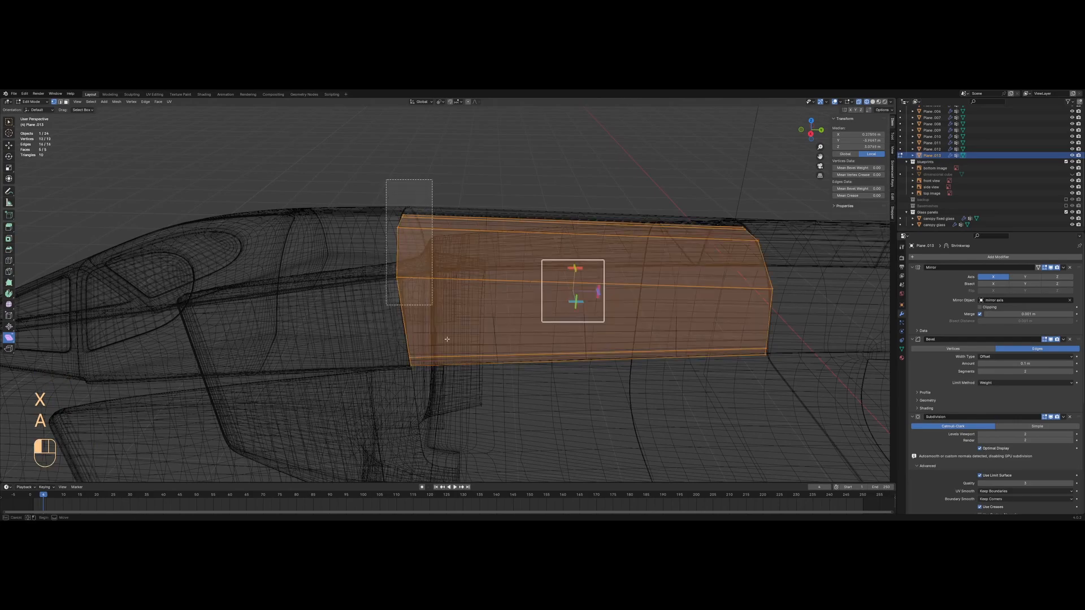
{"action": "key", "text": "KP_3"}
{"action": "key", "text": "g"}
{"action": "key", "text": "g"}
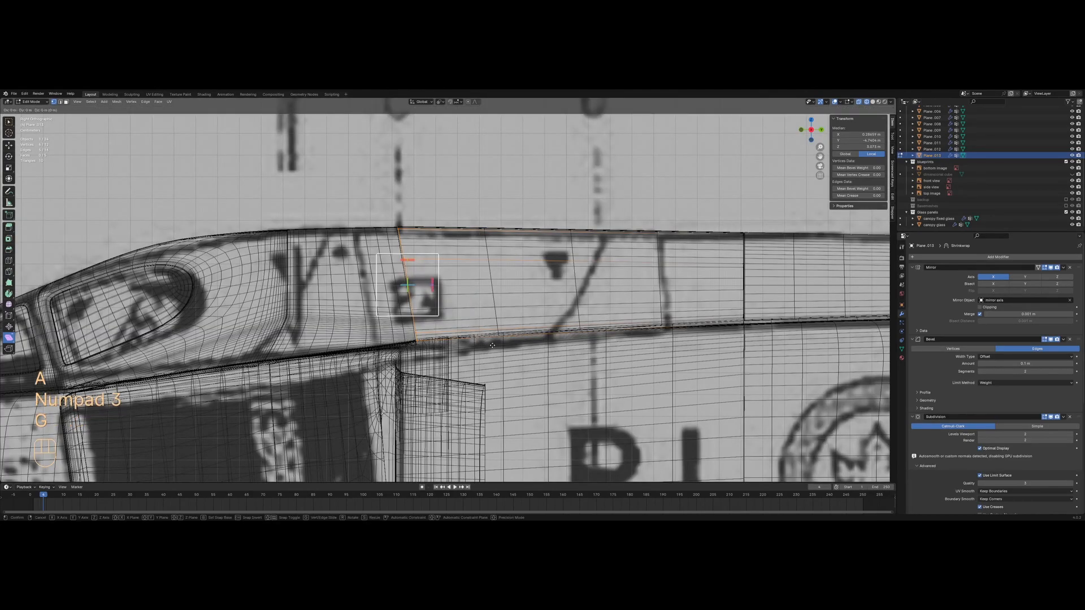
{"action": "left_click", "coordinate": [556, 336]}
Slide the upper front edge vertices of the spine panel back level by level to follow the blueprint's slanted line
{"action": "left_click", "coordinate": [549, 333], "text": "shift"}
{"action": "middle_click_drag", "start_coordinate": [554, 333], "coordinate": [487, 351], "text": "shift"}
{"action": "scroll", "coordinate": [488, 348], "scroll_direction": "up", "scroll_amount": 3}
{"action": "key", "text": "g"}
{"action": "key", "text": "g"}
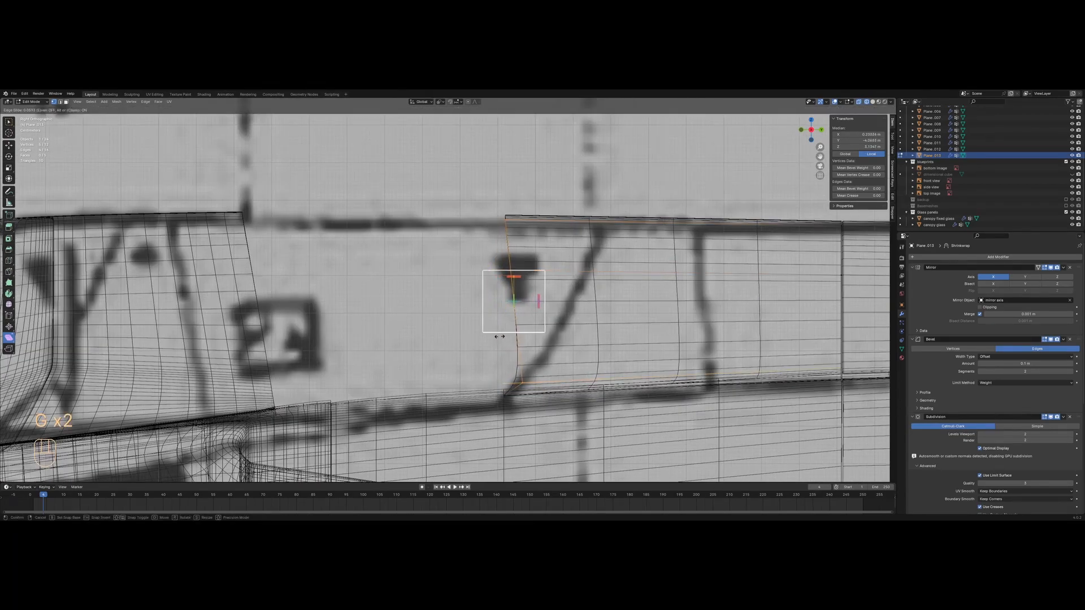
{"action": "left_click", "coordinate": [501, 338]}
{"action": "left_click", "coordinate": [516, 379], "text": "shift"}
{"action": "key", "text": "g"}
{"action": "key", "text": "g"}
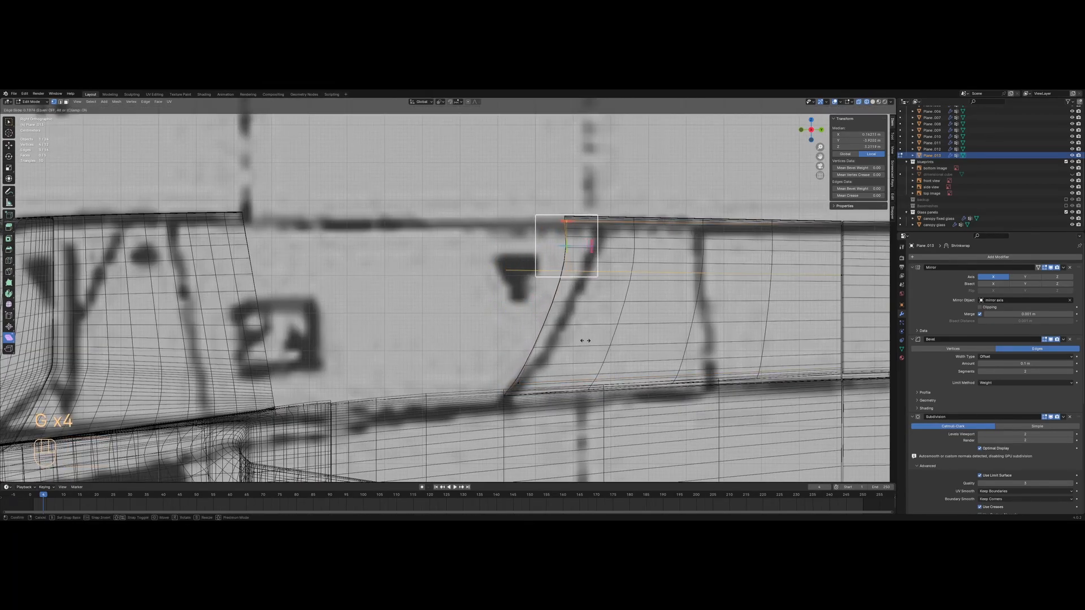
{"action": "left_click", "coordinate": [594, 339]}
{"action": "left_click", "coordinate": [591, 270], "text": "shift"}
{"action": "key", "text": "g"}
{"action": "key", "text": "g"}
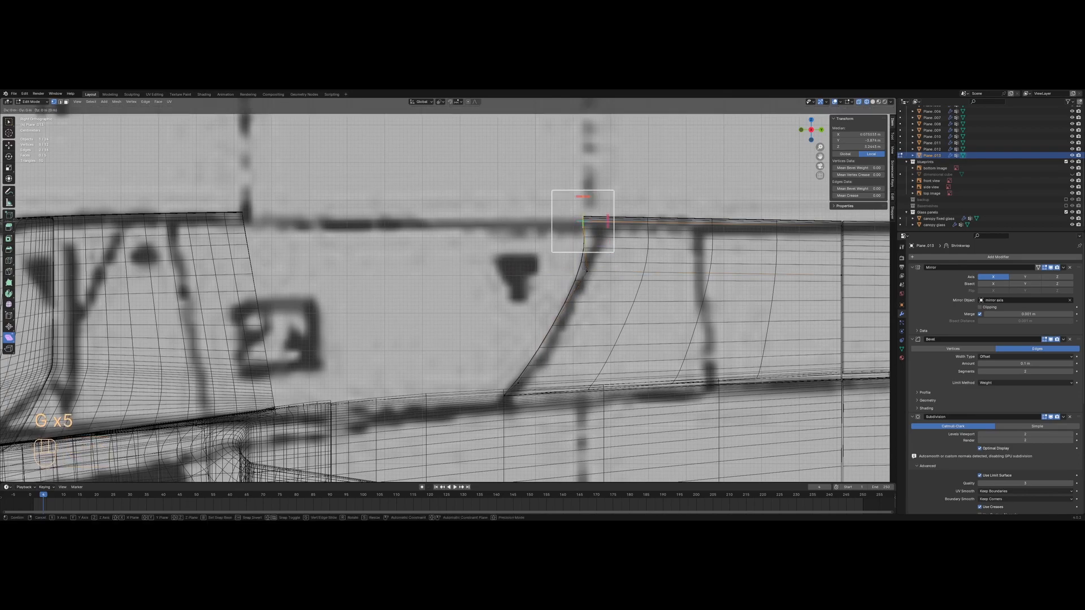
{"action": "left_click", "coordinate": [593, 272]}
Add a horizontal edge loop low on the spine panel and slide its front vertex onto the blueprint's slanted line
{"action": "key", "text": "a"}
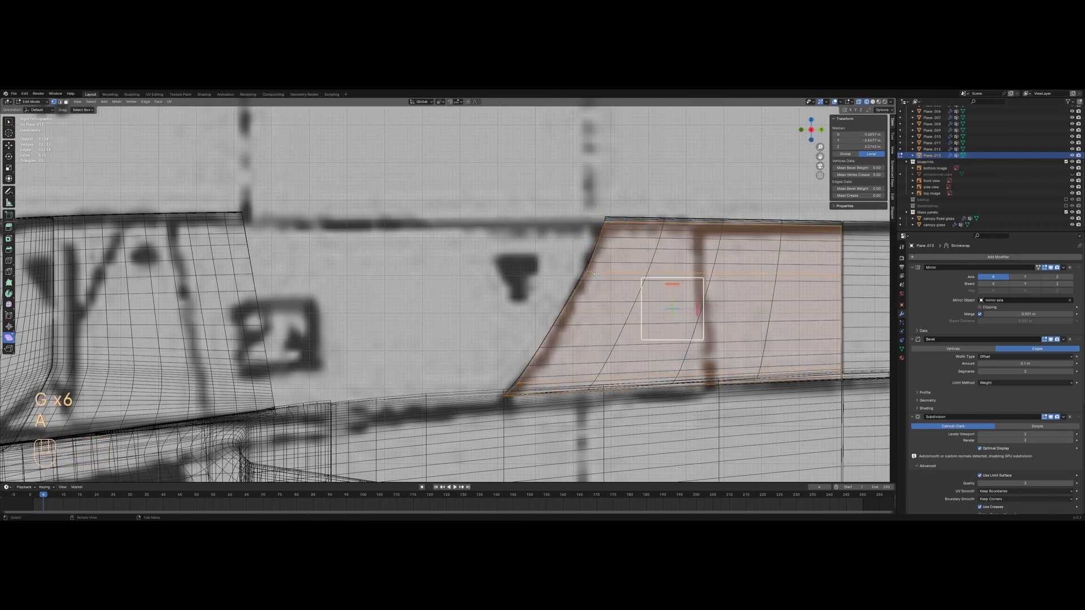
{"action": "key", "text": "ctrl+r"}
{"action": "left_click", "coordinate": [557, 323]}
{"action": "left_click", "coordinate": [538, 357]}
{"action": "key", "text": "a"}
{"action": "left_click", "coordinate": [537, 359]}
{"action": "key", "text": "g"}
{"action": "key", "text": "g"}
{"action": "left_click", "coordinate": [537, 359]}
{"action": "key", "text": "a"}
{"action": "key", "text": "Tab"}
{"action": "key", "text": "z"}
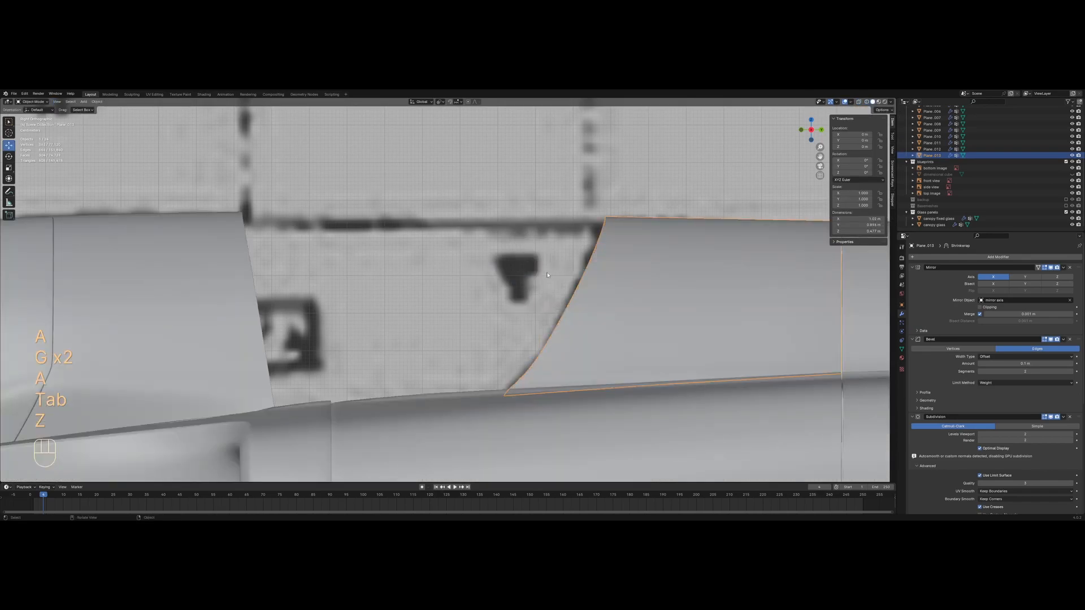
Add a vertical edge loop through the middle of the spine panel and slide it evenly to run parallel to the straight rear edge
{"action": "key", "text": "z"}
{"action": "key", "text": "Tab"}
{"action": "key", "text": "a"}
{"action": "middle_click_drag", "start_coordinate": [678, 270], "coordinate": [395, 277], "text": "shift"}
{"action": "key", "text": "ctrl+r"}
{"action": "left_click", "coordinate": [443, 274]}
{"action": "left_click", "coordinate": [442, 275]}
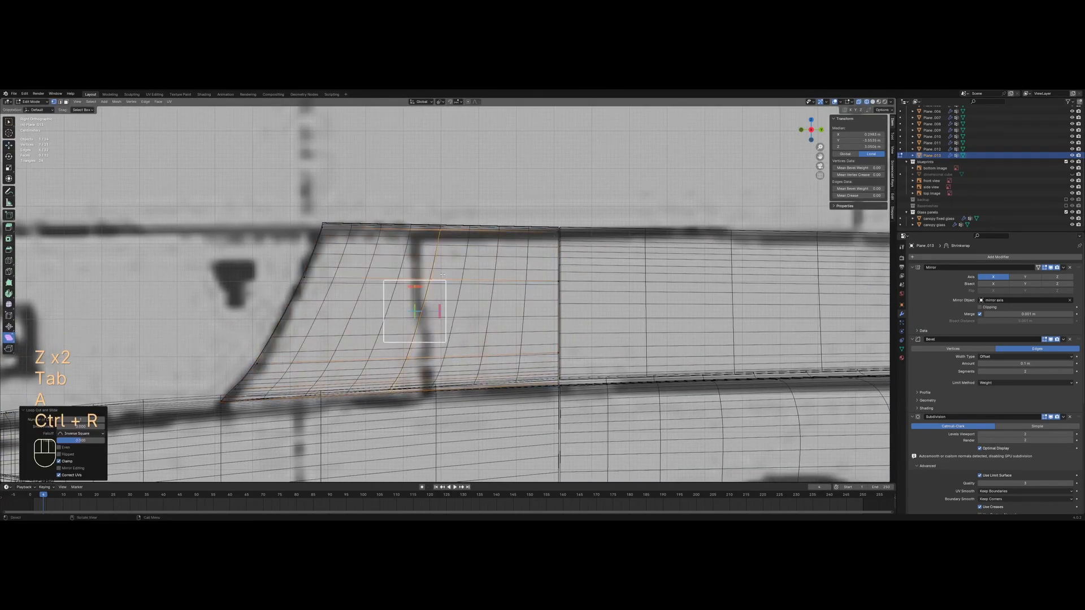
{"action": "key", "text": "g"}
{"action": "key", "text": "g"}
{"action": "key", "text": "e"}
{"action": "left_click", "coordinate": [449, 281]}
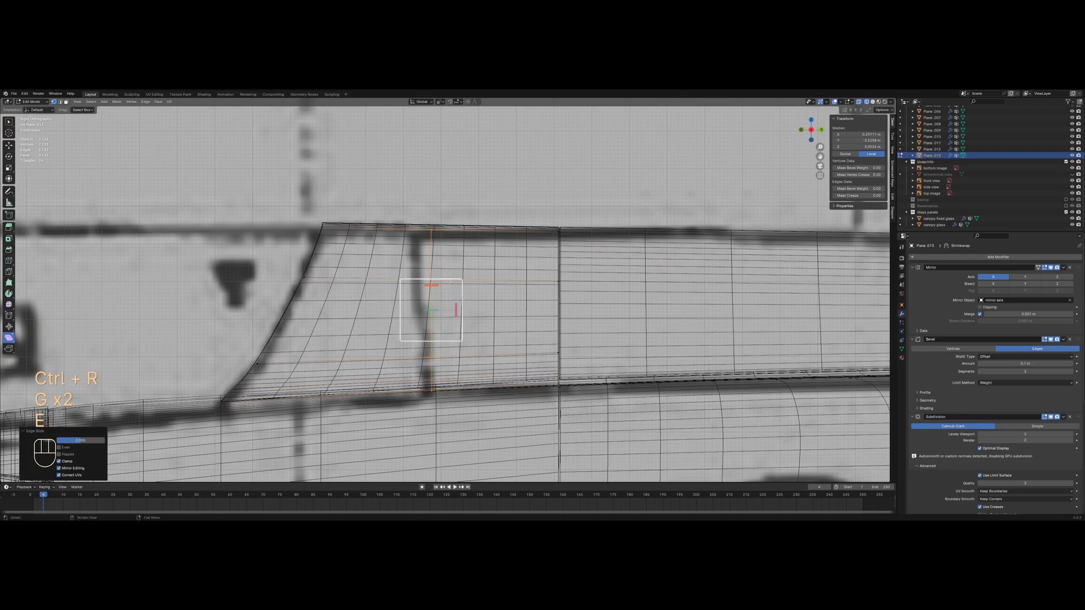
Shear the spine panel's middle vertical edge loop along Y to match the slanted panel line on the blueprint
{"action": "key", "text": "shift+ctrl+alt+s"}
{"action": "left_click", "coordinate": [409, 283]}
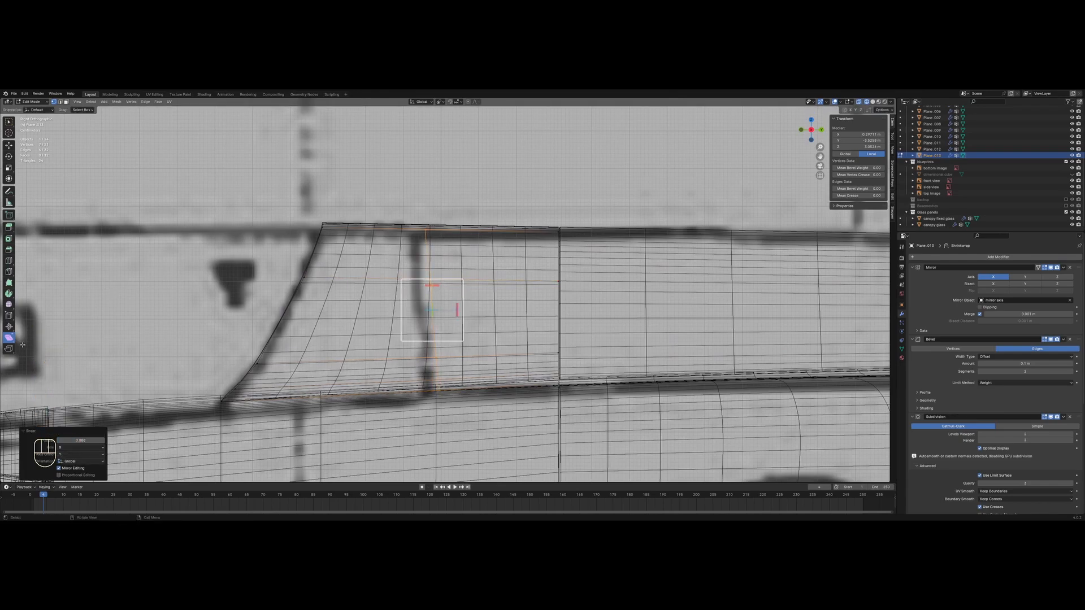
{"action": "key", "text": "y"}
{"action": "left_click", "coordinate": [400, 321]}
Separate the spine panel's faces behind the slanted loop into their own object
{"action": "key", "text": "a"}
{"action": "key", "text": "z"}
{"action": "key", "text": "z"}
{"action": "key", "text": "3"}
{"action": "left_click_drag", "start_coordinate": [606, 431], "coordinate": [607, 431]}
{"action": "scroll", "coordinate": [543, 333], "scroll_direction": "down", "scroll_amount": 4}
{"action": "scroll", "coordinate": [543, 334], "scroll_direction": "up", "scroll_amount": 3}
{"action": "right_click", "coordinate": [543, 332]}
{"action": "left_click", "coordinate": [585, 330]}
{"action": "key", "text": "Tab"}
Apply Shade Auto Smooth to the separated rear panel and enable Keep Sharp in its WeightedNormal modifier
{"action": "key", "text": "z"}
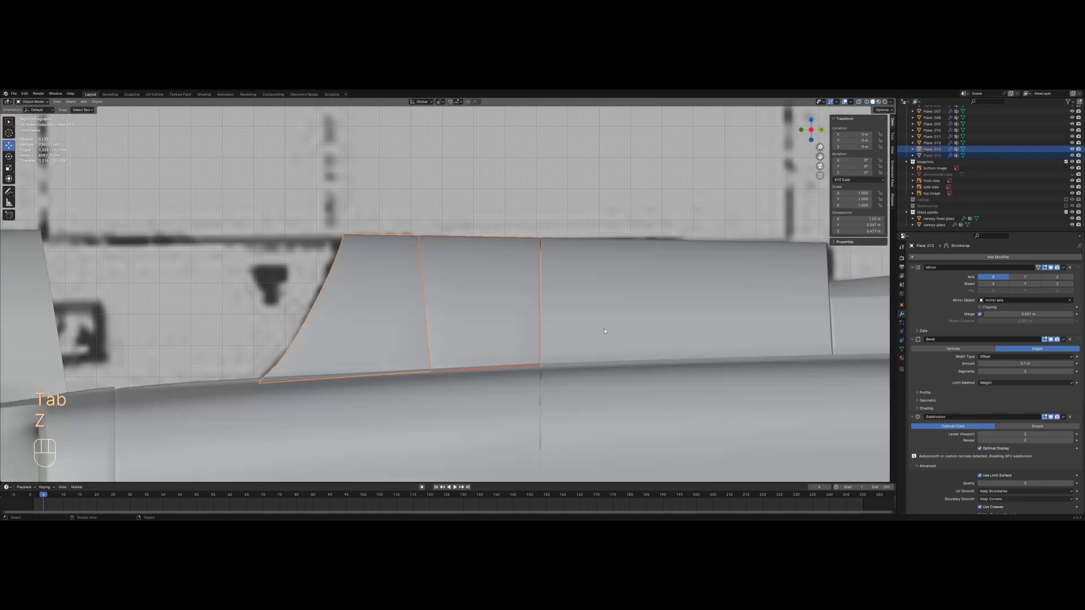
{"action": "key", "text": "alt+a"}
{"action": "scroll", "coordinate": [488, 288], "scroll_direction": "down", "scroll_amount": 3}
{"action": "middle_click_drag", "start_coordinate": [488, 288], "coordinate": [492, 343]}
{"action": "left_click", "coordinate": [491, 343]}
{"action": "scroll", "coordinate": [461, 267], "scroll_direction": "up", "scroll_amount": 3}
{"action": "right_click", "coordinate": [462, 266]}
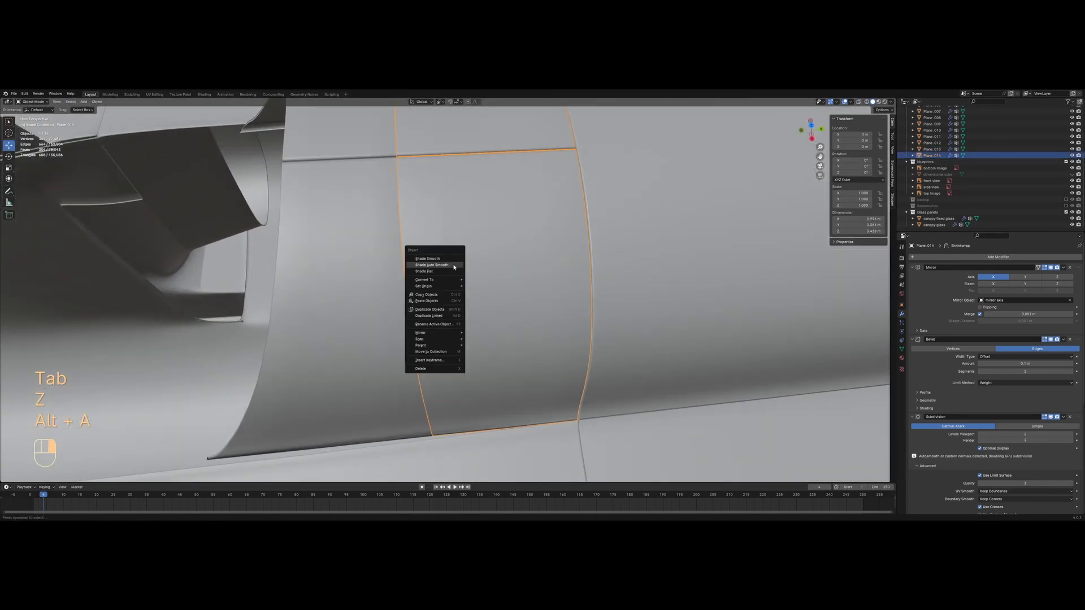
{"action": "left_click", "coordinate": [462, 267]}
{"action": "scroll", "coordinate": [921, 283], "scroll_direction": "down", "scroll_amount": 8}
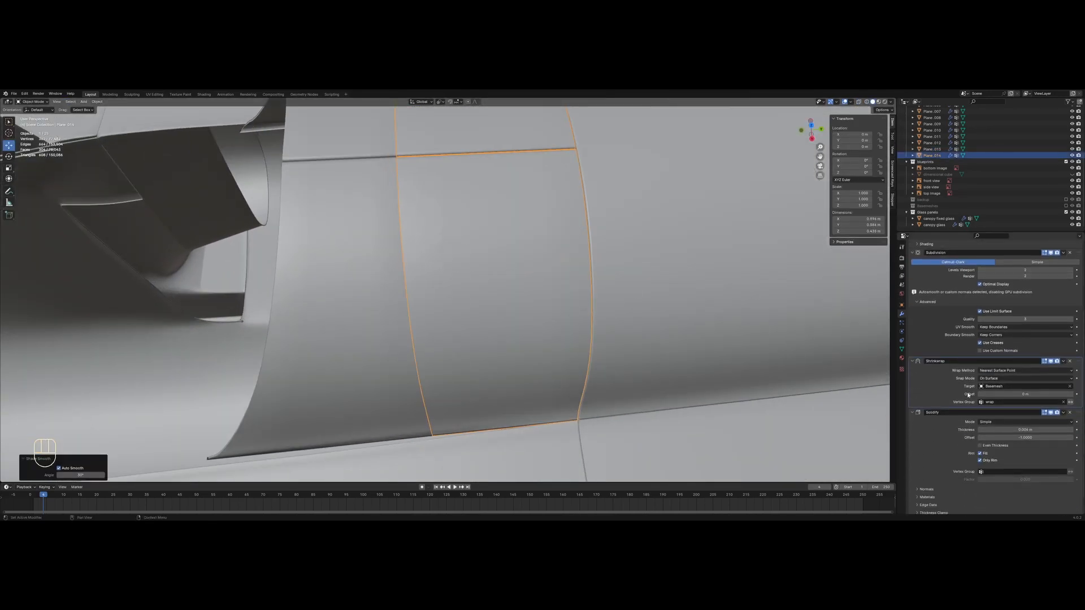
{"action": "left_click", "coordinate": [913, 394]}
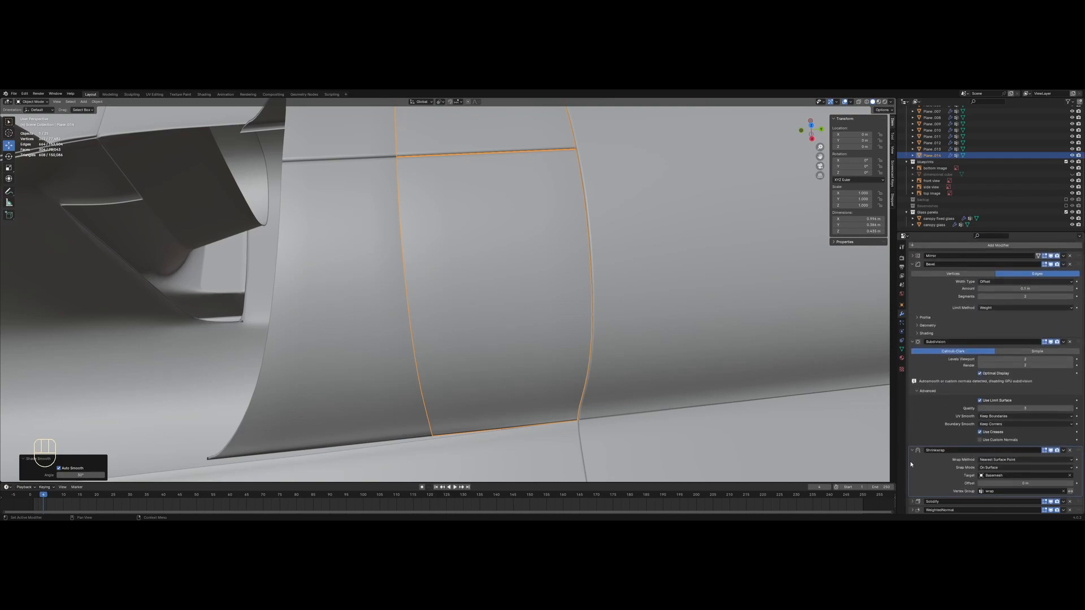
{"action": "left_click", "coordinate": [913, 511]}
{"action": "scroll", "coordinate": [945, 478], "scroll_direction": "down", "scroll_amount": 2}
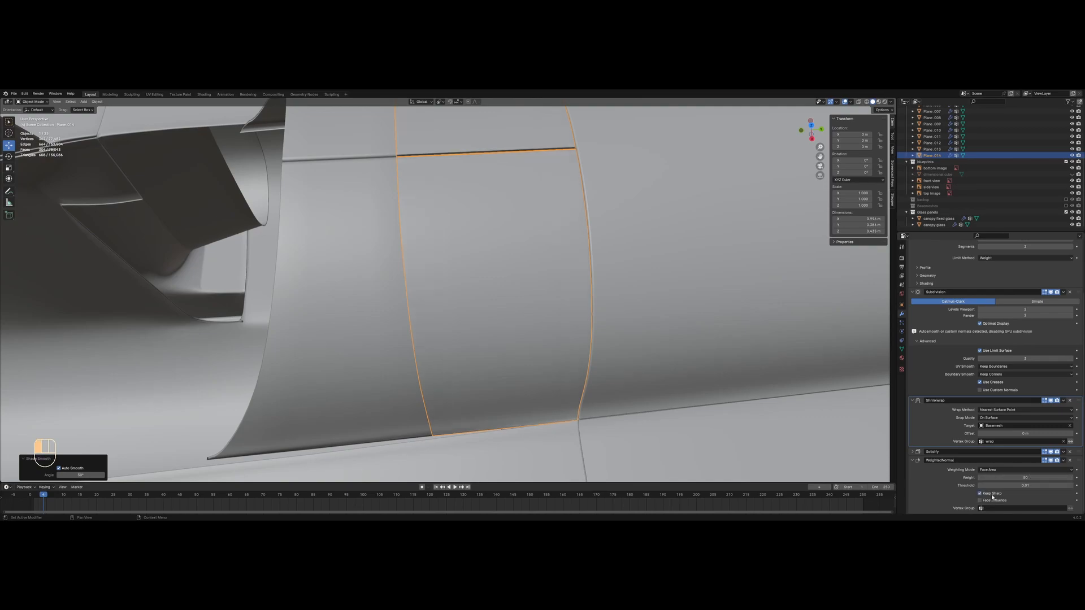
Enable Keep Sharp in the front spine panel's WeightedNormal modifier and save the file
{"action": "left_click", "coordinate": [399, 290]}
{"action": "scroll", "coordinate": [978, 493], "scroll_direction": "down", "scroll_amount": 3}
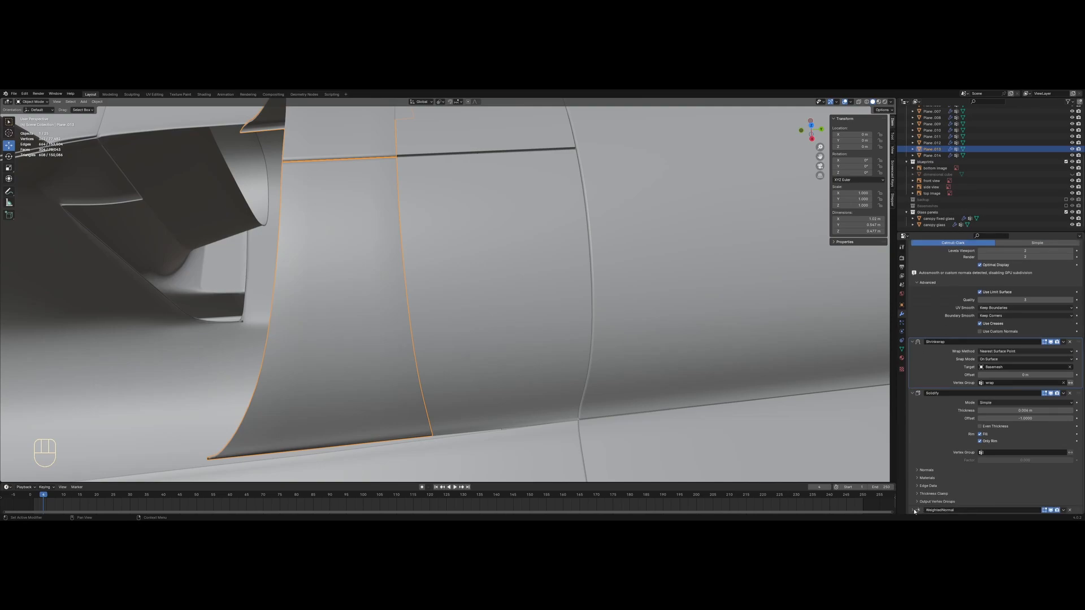
{"action": "left_click", "coordinate": [932, 509]}
{"action": "scroll", "coordinate": [955, 481], "scroll_direction": "down", "scroll_amount": 2}
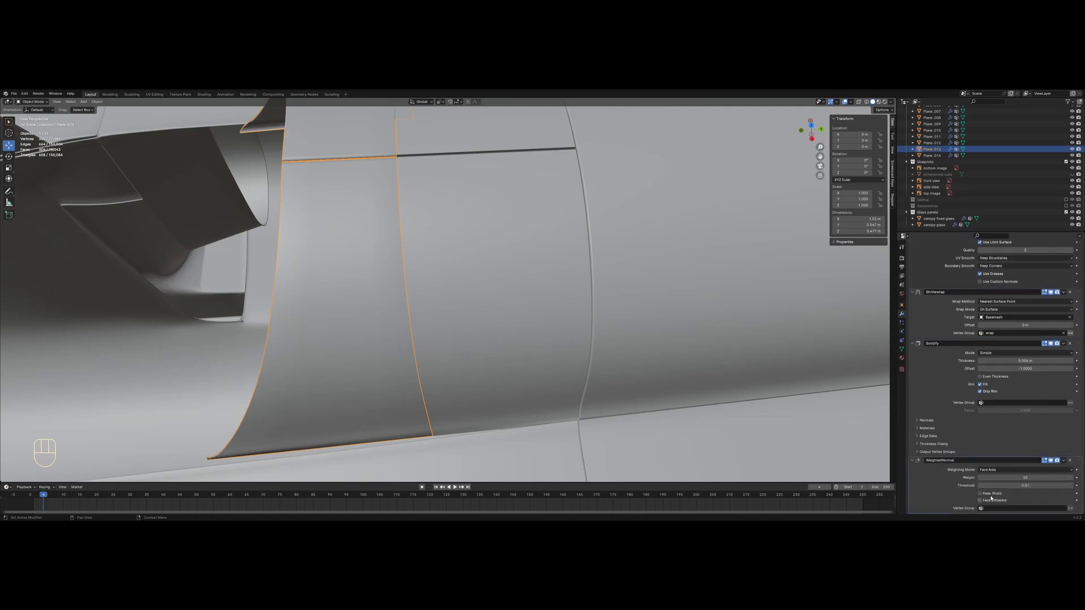
{"action": "key", "text": "alt+a"}
{"action": "mouse_move", "coordinate": [534, 321]}
{"action": "middle_mouse_down"}
{"action": "mouse_move", "coordinate": [531, 283]}
{"action": "mouse_move", "coordinate": [520, 330]}
{"action": "middle_mouse_up"}
{"action": "key", "text": "ctrl+s"}
Move the centre-line vertices of the front spine panel along X
{"action": "key", "text": "z"}
{"action": "left_click", "coordinate": [561, 266]}
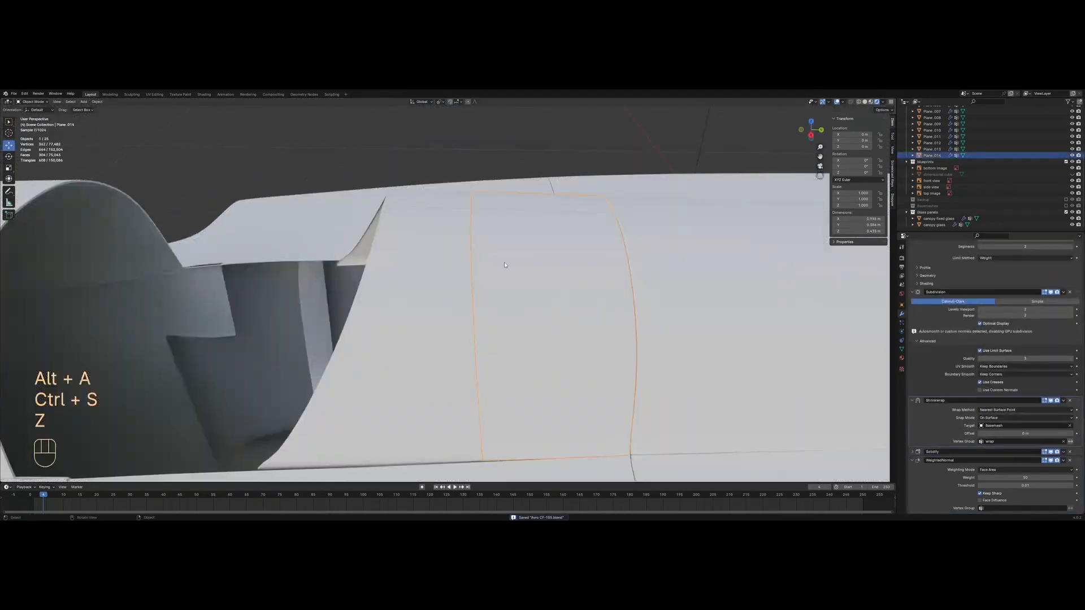
{"action": "key", "text": "z"}
{"action": "middle_click_drag", "start_coordinate": [560, 266], "coordinate": [501, 281]}
{"action": "left_click", "coordinate": [501, 208]}
{"action": "key", "text": "Tab"}
{"action": "key", "text": "z"}
{"action": "key", "text": "a"}
{"action": "key", "text": "1"}
{"action": "key", "text": "2"}
{"action": "left_click", "coordinate": [505, 208]}
{"action": "key", "text": "1"}
{"action": "key", "text": "z"}
{"action": "key", "text": "g"}
{"action": "key", "text": "x"}
{"action": "left_click", "coordinate": [566, 267]}
Delete the front spine panel's edge along the centre seam
{"action": "key", "text": "z"}
{"action": "key", "text": "a"}
{"action": "key", "text": "2"}
{"action": "left_click", "coordinate": [498, 223]}
{"action": "key", "text": "x"}
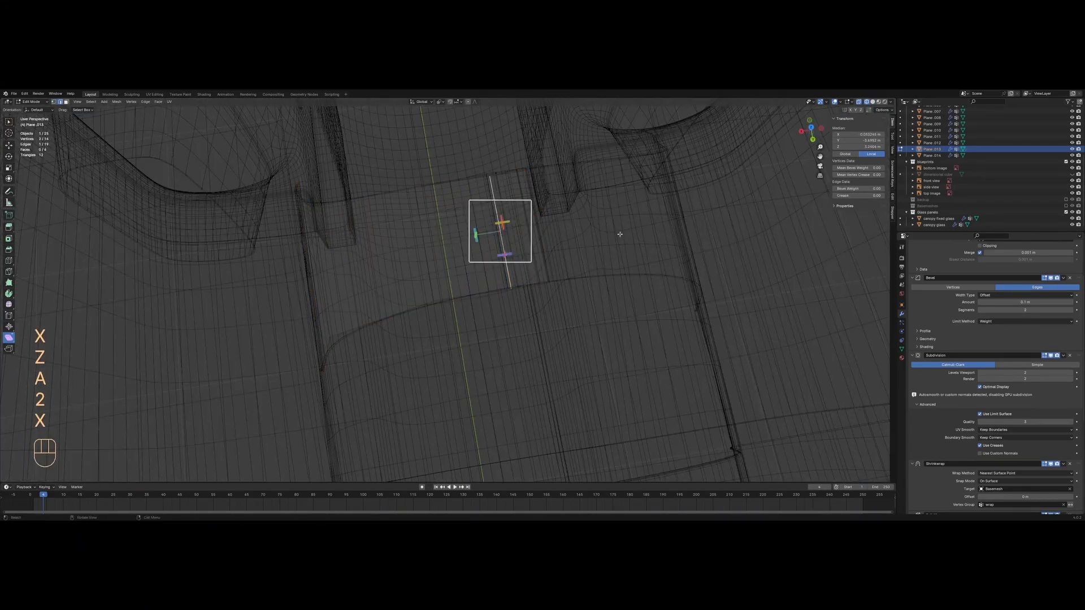
{"action": "left_click", "coordinate": [538, 234]}
Enable Clipping in the front spine panel's Mirror modifier and move its inner vertices along X onto the mirror line
{"action": "key", "text": "1"}
{"action": "scroll", "coordinate": [857, 291], "scroll_direction": "up", "scroll_amount": 7}
{"action": "scroll", "coordinate": [950, 281], "scroll_direction": "up", "scroll_amount": 5}
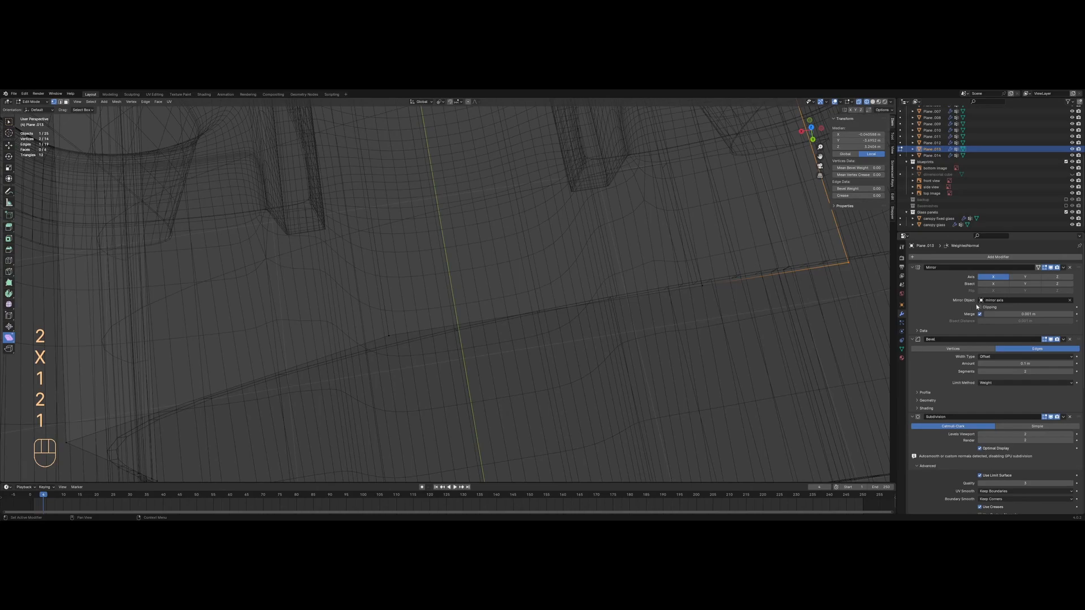
{"action": "key", "text": "g"}
{"action": "key", "text": "g"}
{"action": "key", "text": "x"}
{"action": "left_click", "coordinate": [552, 198]}
Delete the leftover centre edge of the front spine panel and save the file
{"action": "key", "text": "a"}
{"action": "key", "text": "2"}
{"action": "left_click", "coordinate": [531, 247]}
{"action": "key", "text": "x"}
{"action": "left_click", "coordinate": [530, 247]}
{"action": "key", "text": "a"}
{"action": "key", "text": "Tab"}
{"action": "key", "text": "z"}
{"action": "key", "text": "alt+a"}
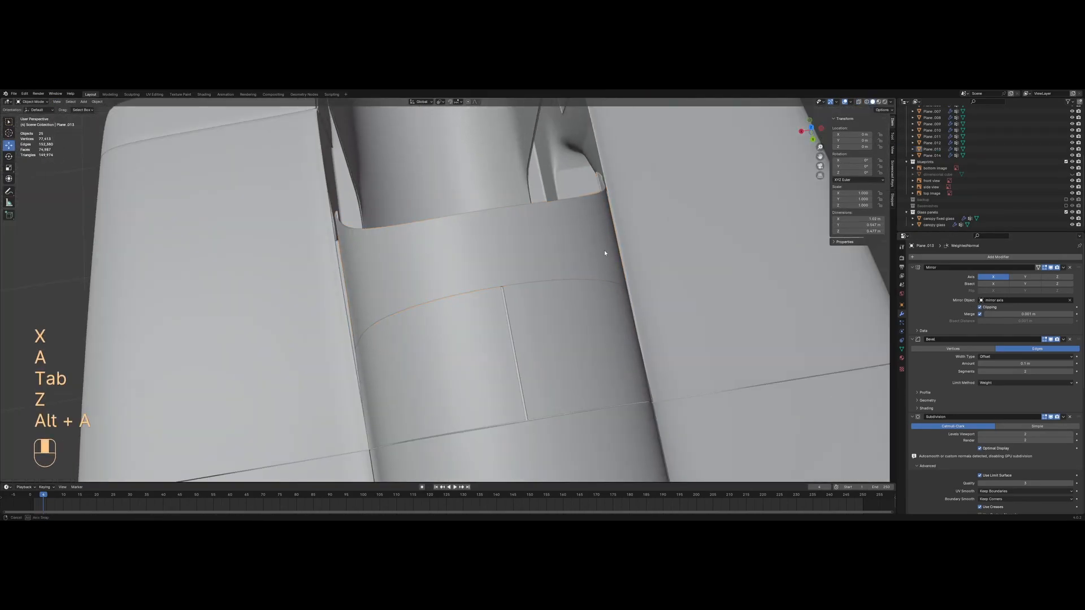
{"action": "key", "text": "ctrl+s"}
{"action": "middle_click_drag", "start_coordinate": [524, 256], "coordinate": [440, 285]}
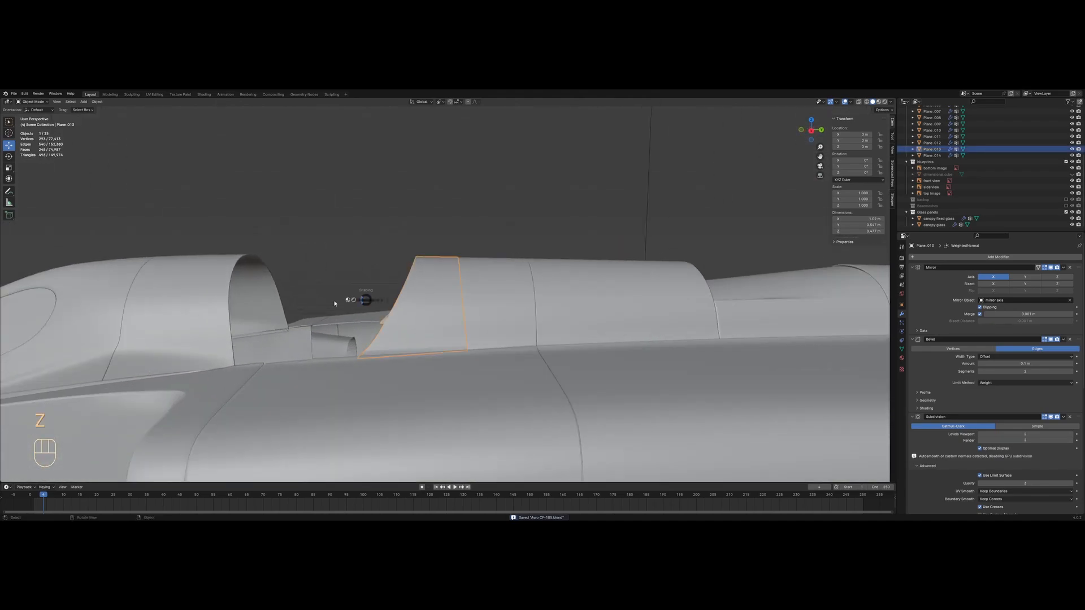
{"action": "key", "text": "z"}
{"action": "middle_click_drag", "start_coordinate": [277, 303], "coordinate": [456, 278], "text": "shift"}
{"action": "key", "text": "z"}
{"action": "left_click", "coordinate": [407, 269]}
{"action": "key", "text": "z"}
{"action": "scroll", "coordinate": [452, 259], "scroll_direction": "up", "scroll_amount": 3}
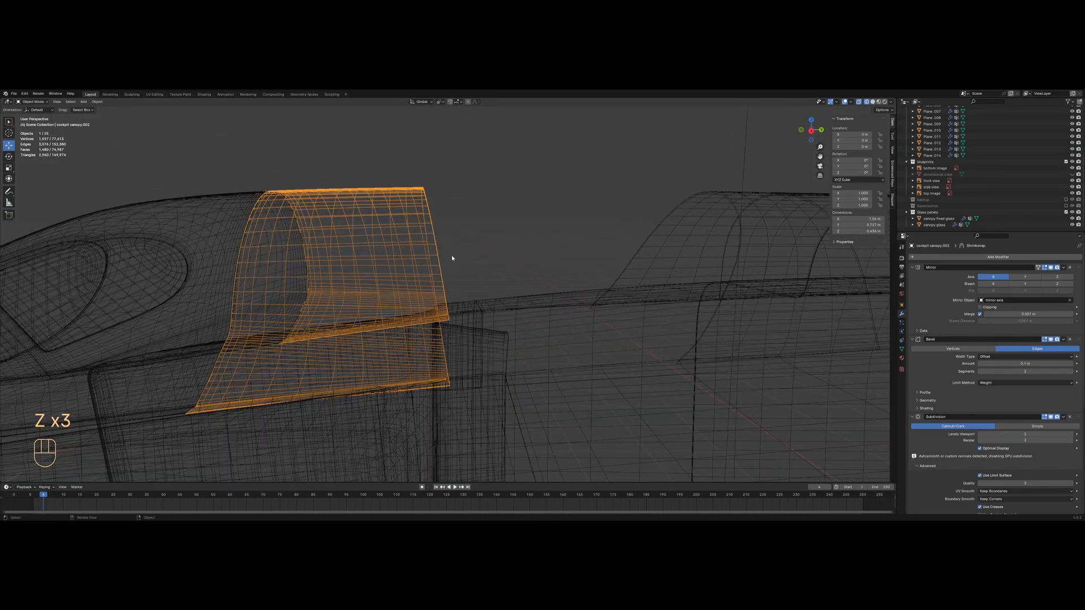
{"action": "key", "text": "KP_3"}
{"action": "key", "text": "Tab"}
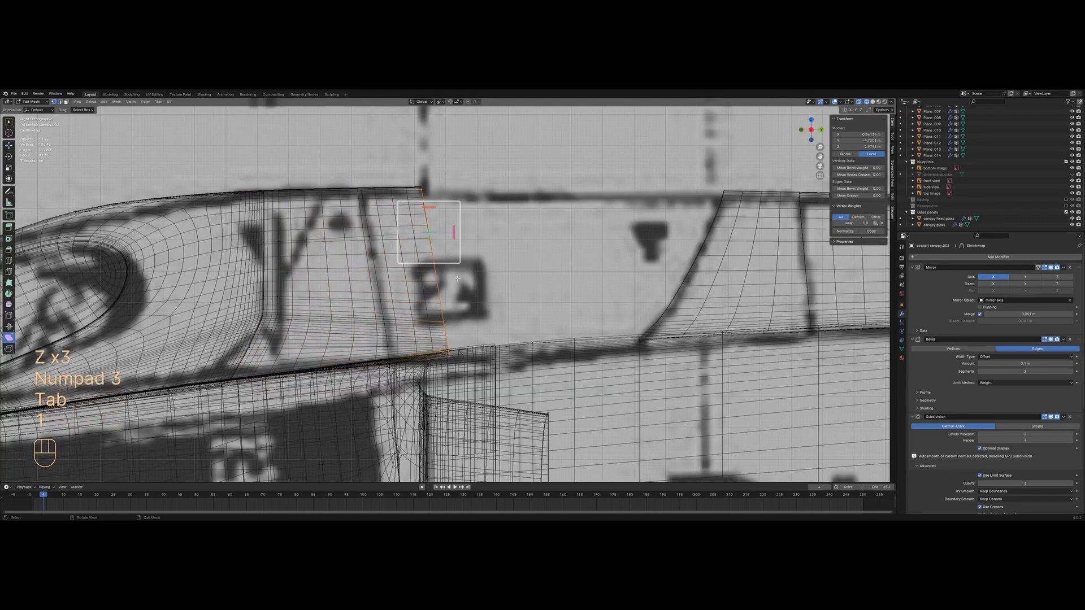
{"action": "key", "text": "z"}
{"action": "key", "text": "g"}
{"action": "key", "text": "g"}
{"action": "key", "text": "c"}
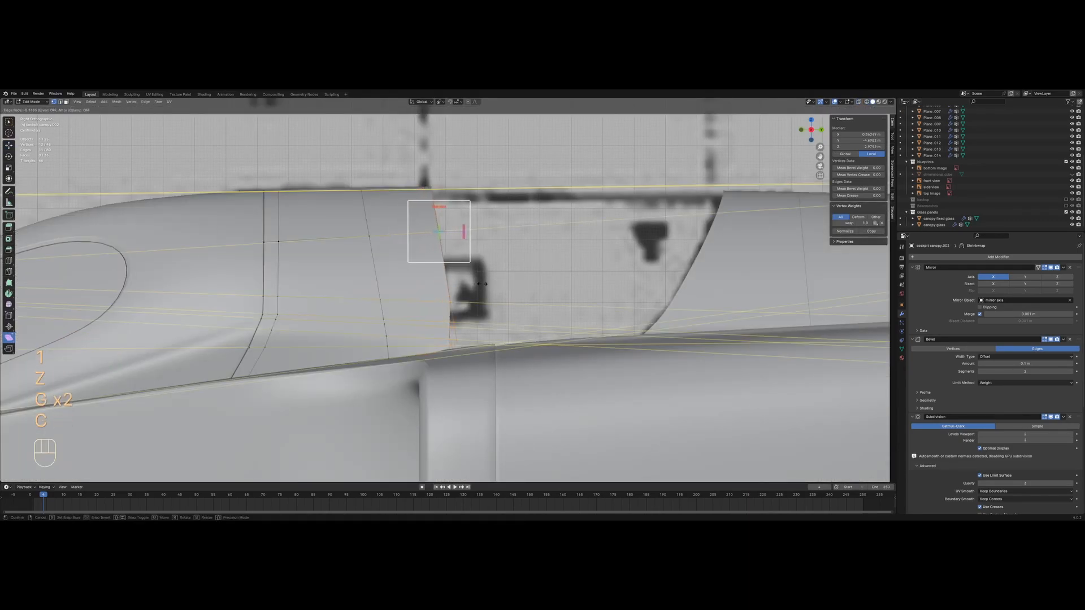
{"action": "left_click", "coordinate": [494, 281]}
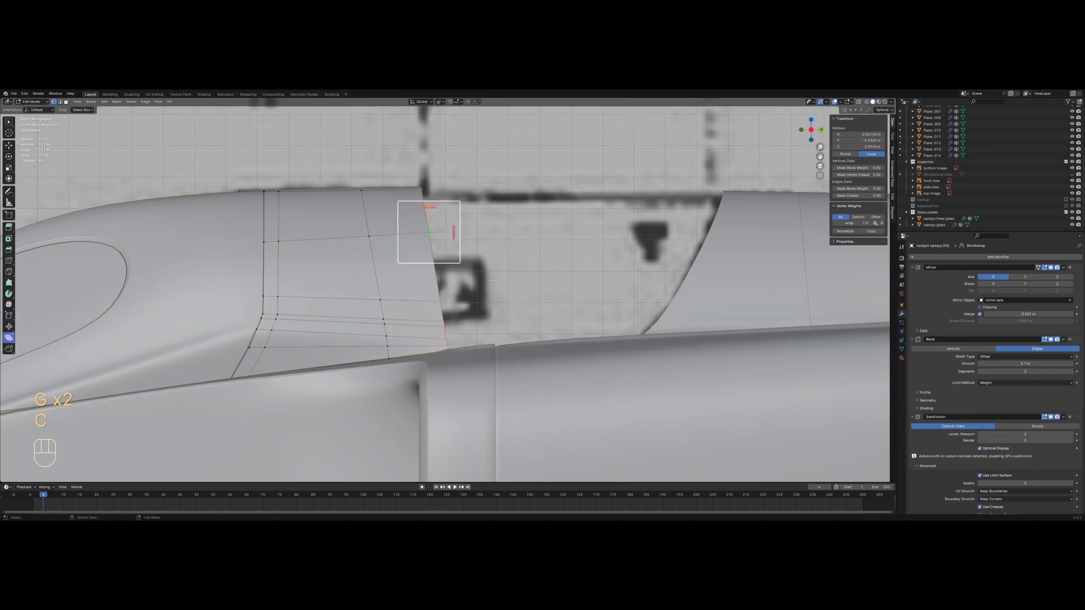
{"action": "key", "text": "Tab"}
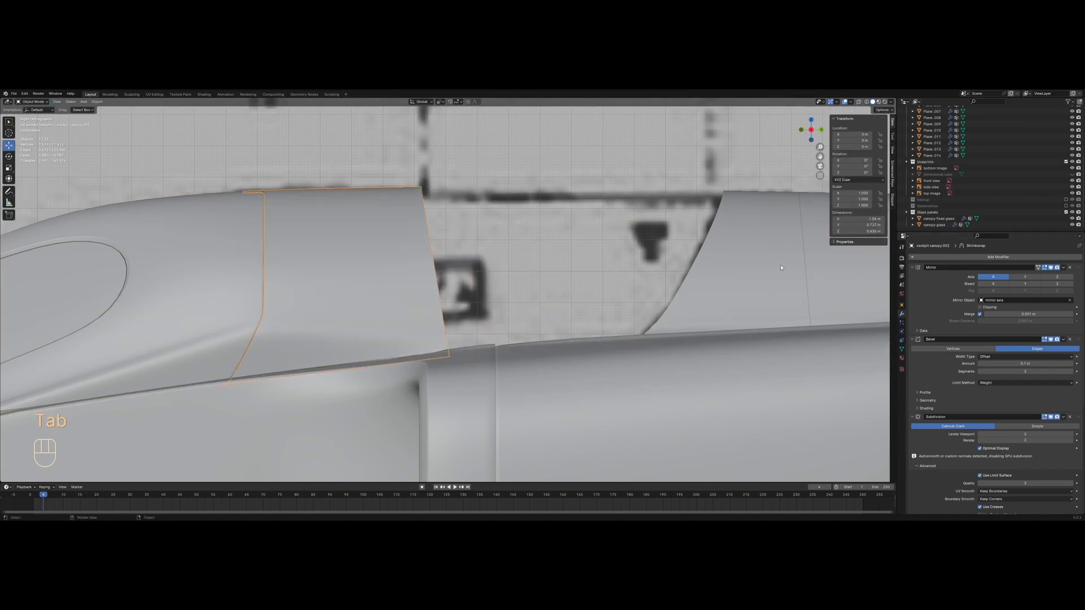
Show the basemeshes collection and open the cockpit canopy basemesh for editing
{"action": "left_click", "coordinate": [1065, 207]}
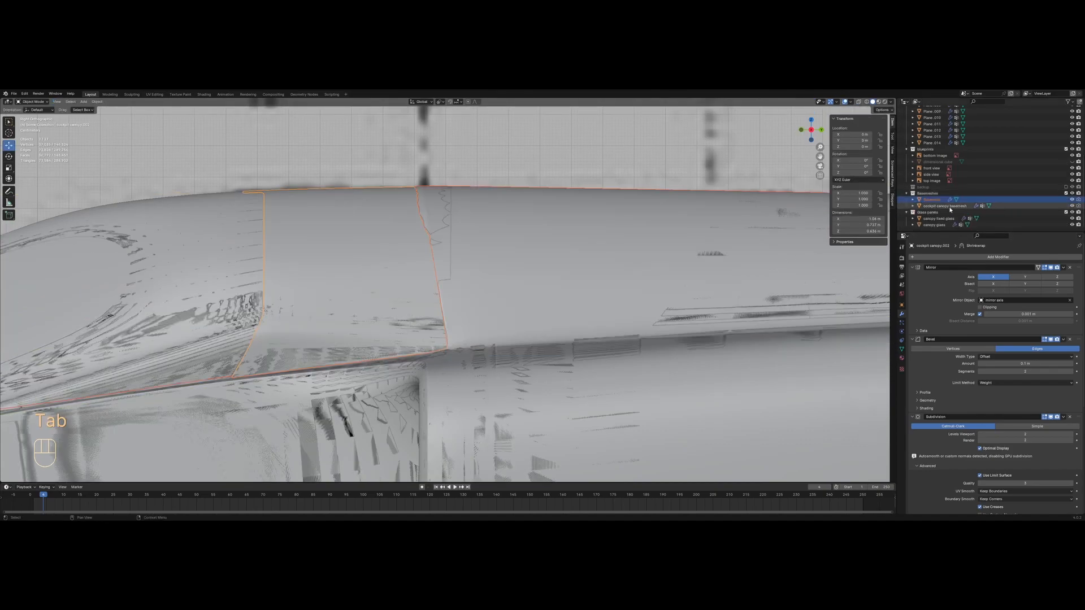
{"action": "key", "text": "z"}
{"action": "key", "text": "Tab"}
{"action": "key", "text": "a"}
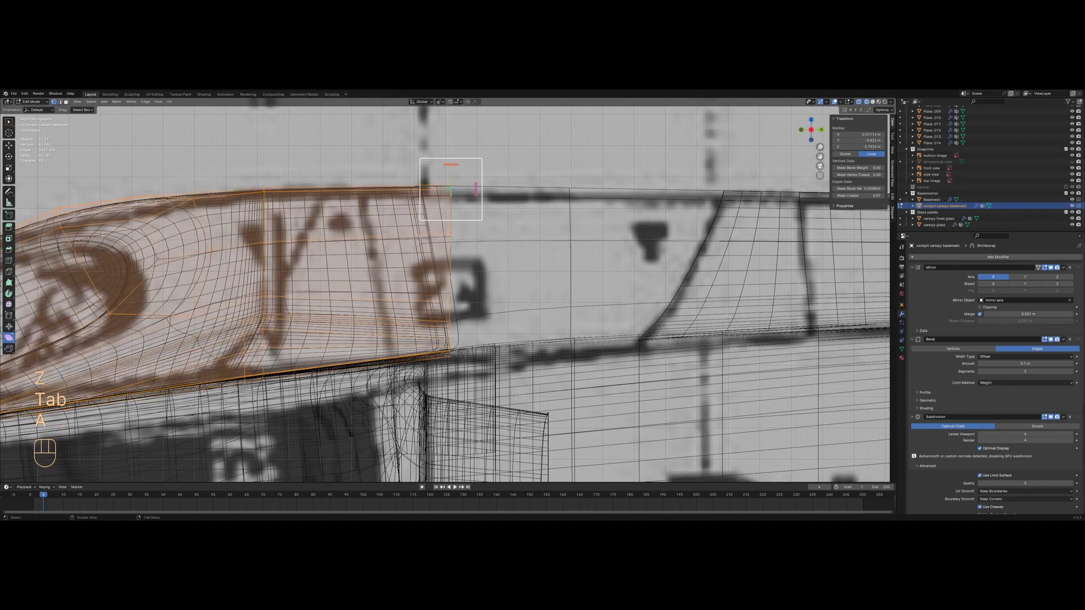
Extrude the canopy basemesh's rear edge backward along Y past the front spine panel's leading edge and hide the fuselage Basemesh
{"action": "left_click_drag", "start_coordinate": [452, 243], "coordinate": [556, 387]}
{"action": "key", "text": "z"}
{"action": "middle_click_drag", "start_coordinate": [565, 388], "coordinate": [496, 406], "text": "shift"}
{"action": "key", "text": "z"}
{"action": "scroll", "coordinate": [447, 317], "scroll_direction": "up", "scroll_amount": 1}
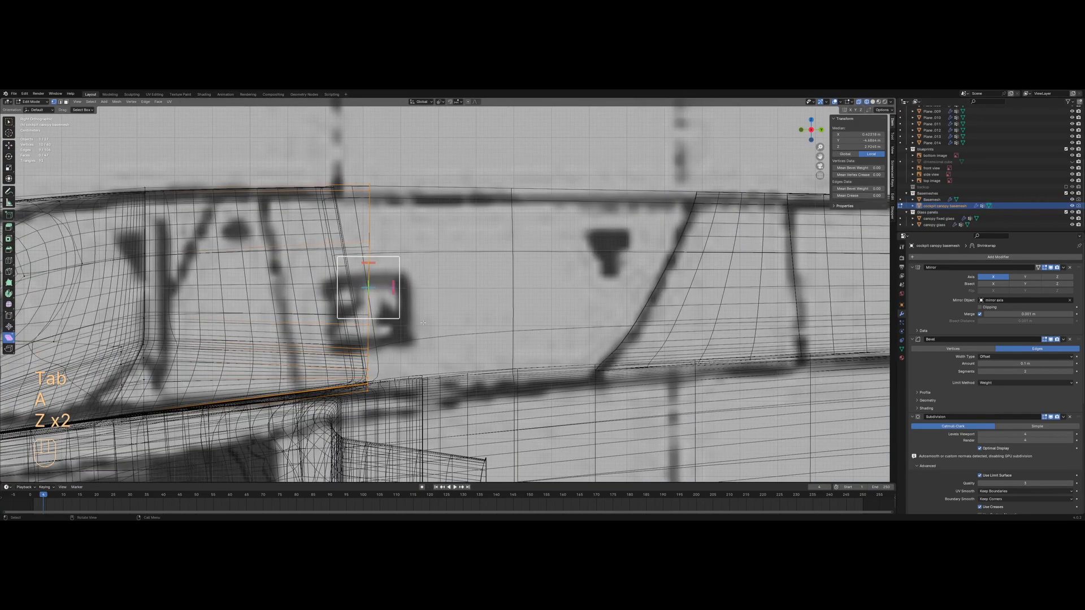
{"action": "key", "text": "e"}
{"action": "key", "text": "y"}
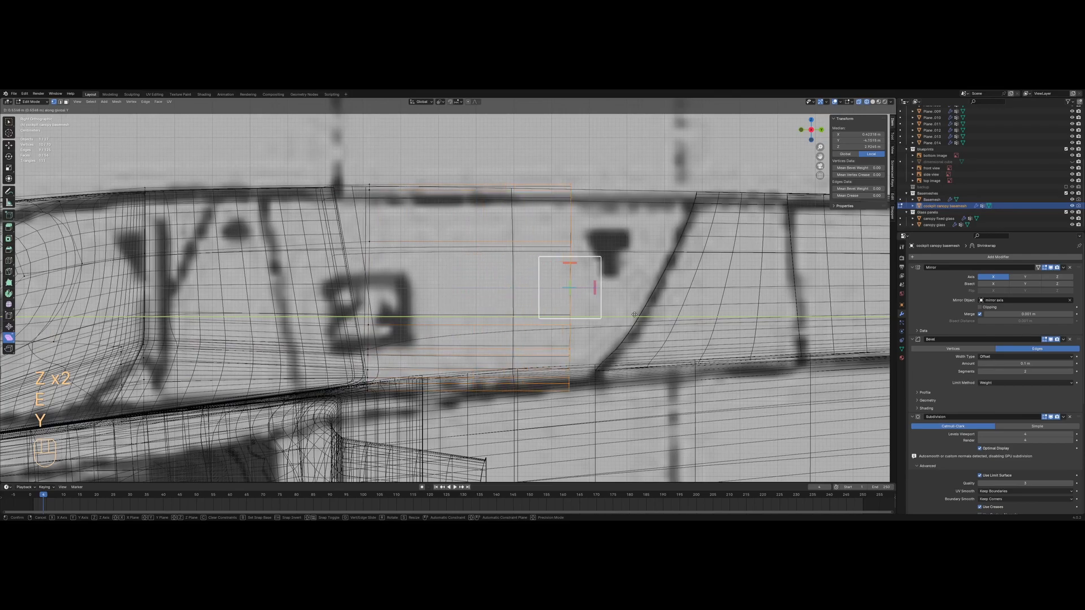
{"action": "left_click", "coordinate": [753, 309]}
{"action": "middle_click_drag", "start_coordinate": [753, 308], "coordinate": [557, 362], "text": "shift"}
{"action": "mouse_move", "coordinate": [556, 361]}
{"action": "middle_mouse_down"}
{"action": "mouse_move", "coordinate": [560, 388]}
{"action": "mouse_move", "coordinate": [447, 348]}
{"action": "middle_mouse_up"}
{"action": "key", "text": "z"}
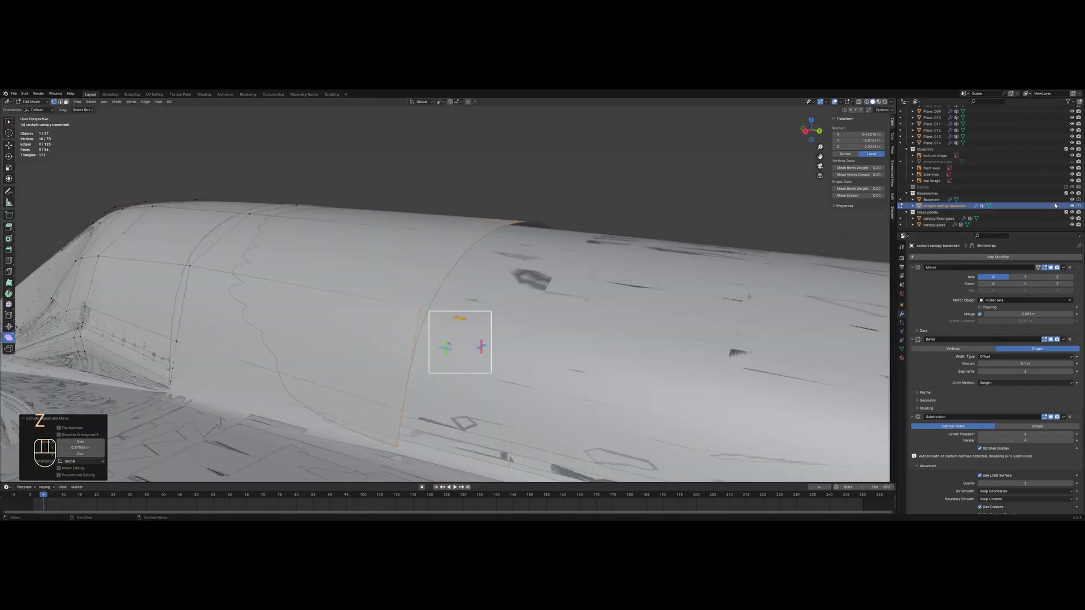
{"action": "left_click", "coordinate": [1072, 200]}
Scale the canopy basemesh's extruded rear edge in height and slide its upper vertex to fit the spine panel's curvature
{"action": "middle_click_drag", "start_coordinate": [816, 305], "coordinate": [833, 300]}
{"action": "scroll", "coordinate": [833, 300], "scroll_direction": "down", "scroll_amount": 2}
{"action": "key", "text": "z"}
{"action": "left_click", "coordinate": [450, 419], "text": "shift"}
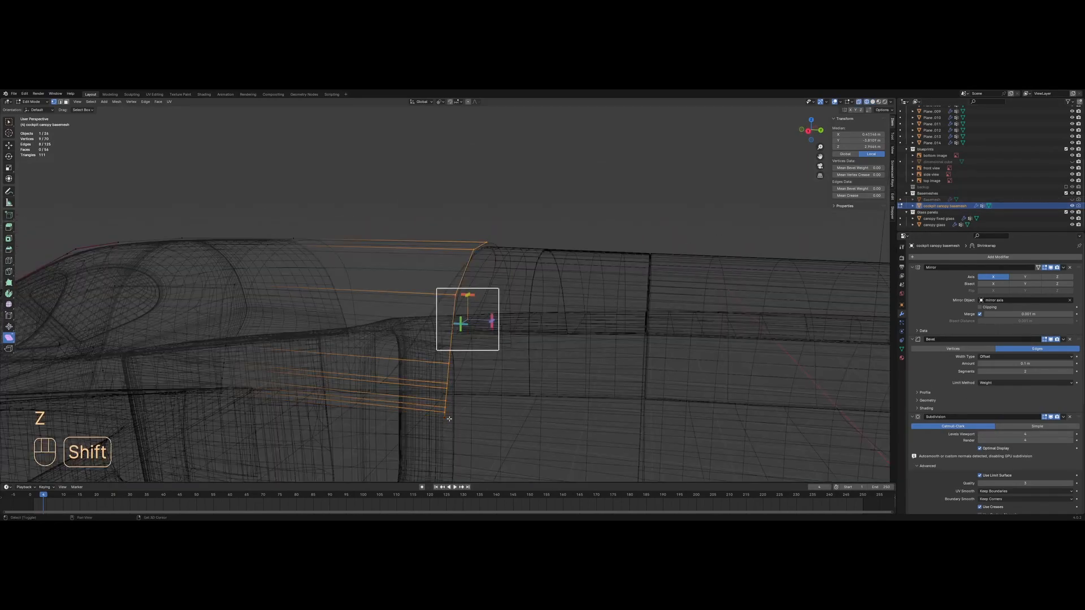
{"action": "key", "text": "z"}
{"action": "mouse_move", "coordinate": [659, 211]}
{"action": "middle_mouse_down"}
{"action": "mouse_move", "coordinate": [627, 221]}
{"action": "mouse_move", "coordinate": [620, 237]}
{"action": "mouse_move", "coordinate": [647, 275]}
{"action": "middle_mouse_up"}
{"action": "left_click", "coordinate": [618, 228]}
{"action": "key", "text": "g"}
{"action": "key", "text": "g"}
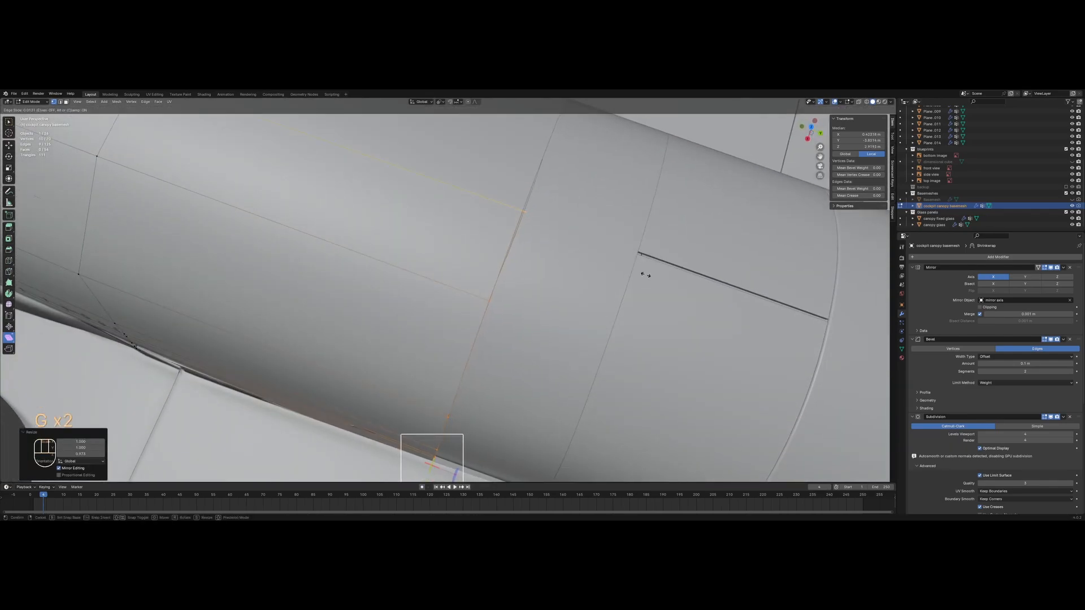
{"action": "left_click", "coordinate": [648, 275]}
{"action": "middle_click_drag", "start_coordinate": [648, 276], "coordinate": [531, 247]}
Examine in solid and wireframe shading how the extended canopy basemesh meets the spine panels
{"action": "key", "text": "Tab"}
{"action": "key", "text": "z"}
{"action": "middle_click_drag", "start_coordinate": [410, 285], "coordinate": [478, 235]}
{"action": "key", "text": "z"}
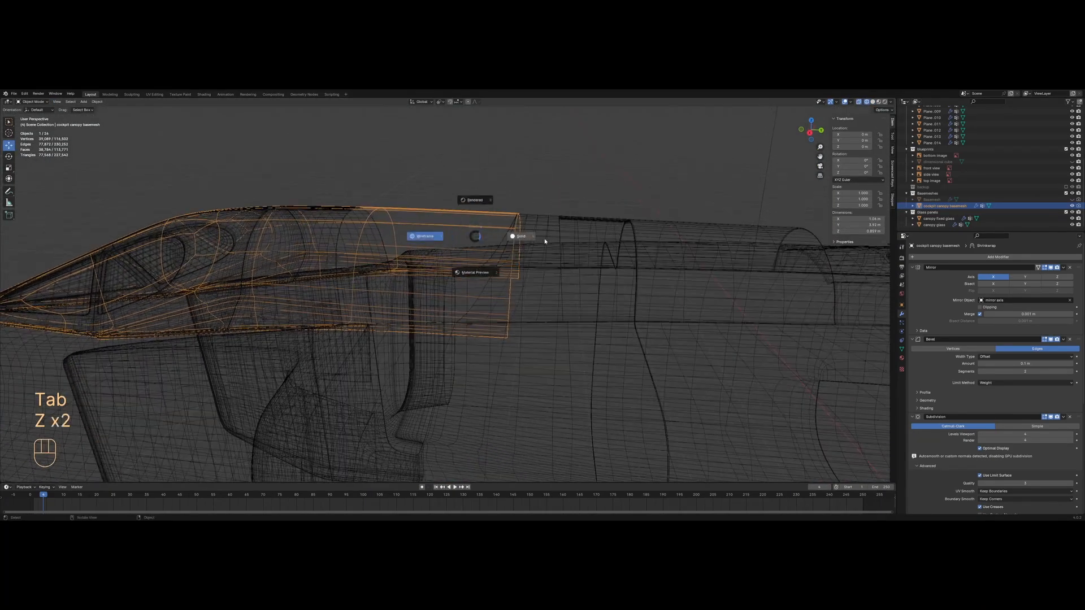
{"action": "scroll", "coordinate": [543, 239], "scroll_direction": "up", "scroll_amount": 3}
{"action": "mouse_move", "coordinate": [542, 239]}
{"action": "middle_mouse_down"}
{"action": "mouse_move", "coordinate": [554, 226]}
{"action": "mouse_move", "coordinate": [550, 261]}
{"action": "middle_mouse_up"}
{"action": "key", "text": "z"}
{"action": "mouse_move", "coordinate": [480, 264]}
{"action": "middle_mouse_down", "text": "shift"}
{"action": "mouse_move", "coordinate": [528, 249]}
{"action": "mouse_move", "coordinate": [523, 235]}
{"action": "middle_mouse_up", "text": "shift"}
{"action": "key", "text": "z"}
{"action": "left_click", "coordinate": [559, 237]}
{"action": "scroll", "coordinate": [565, 236], "scroll_direction": "down", "scroll_amount": 2}
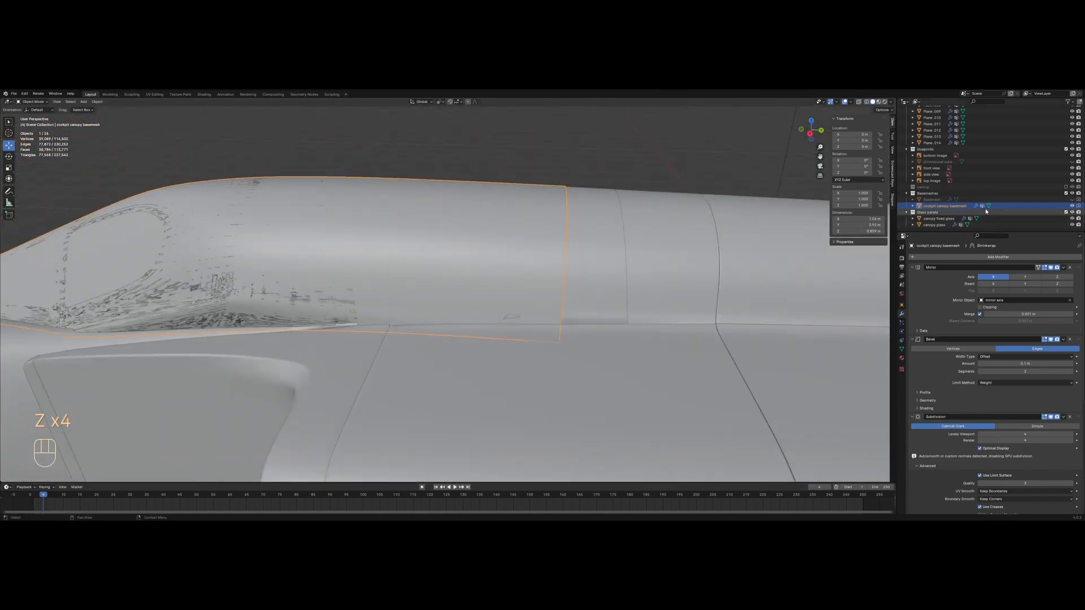
{"action": "left_click", "coordinate": [1066, 193]}
{"action": "middle_click_drag", "start_coordinate": [371, 254], "coordinate": [435, 246]}
{"action": "key", "text": "ctrl+z"}
Duplicate the extruded rear faces of the cockpit canopy basemesh and separate them into a new object
{"action": "key", "text": "Tab"}
{"action": "key", "text": "z"}
{"action": "key", "text": "a"}
{"action": "key", "text": "3"}
{"action": "left_click_drag", "start_coordinate": [400, 128], "coordinate": [585, 373]}
{"action": "scroll", "coordinate": [584, 357], "scroll_direction": "up", "scroll_amount": 1}
{"action": "scroll", "coordinate": [584, 357], "scroll_direction": "up", "scroll_amount": 1}
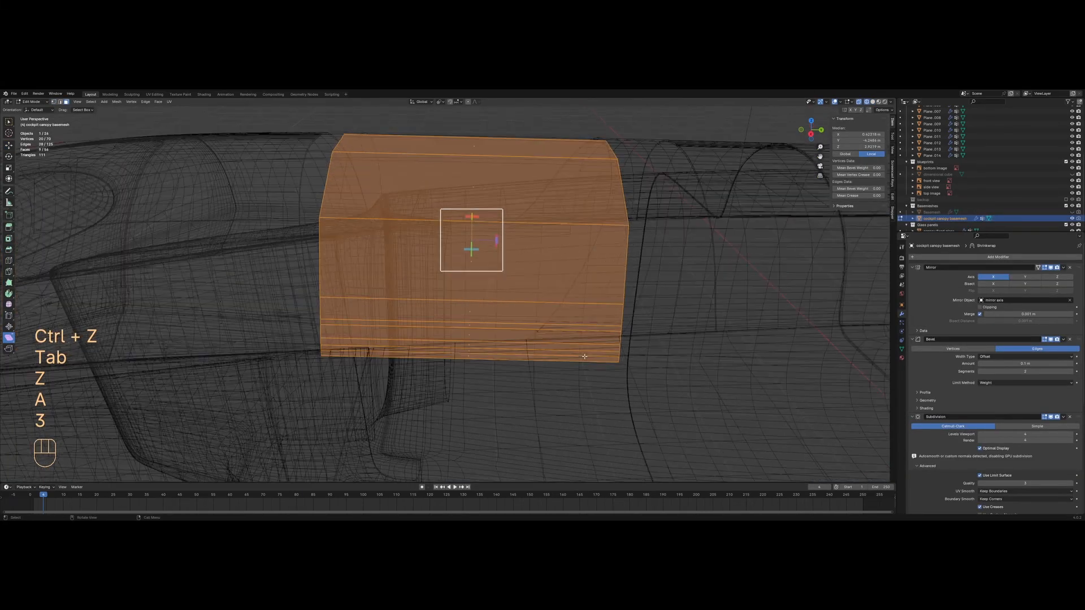
{"action": "key", "text": "shift+d"}
{"action": "right_click", "coordinate": [558, 340]}
{"action": "right_click", "coordinate": [558, 340]}
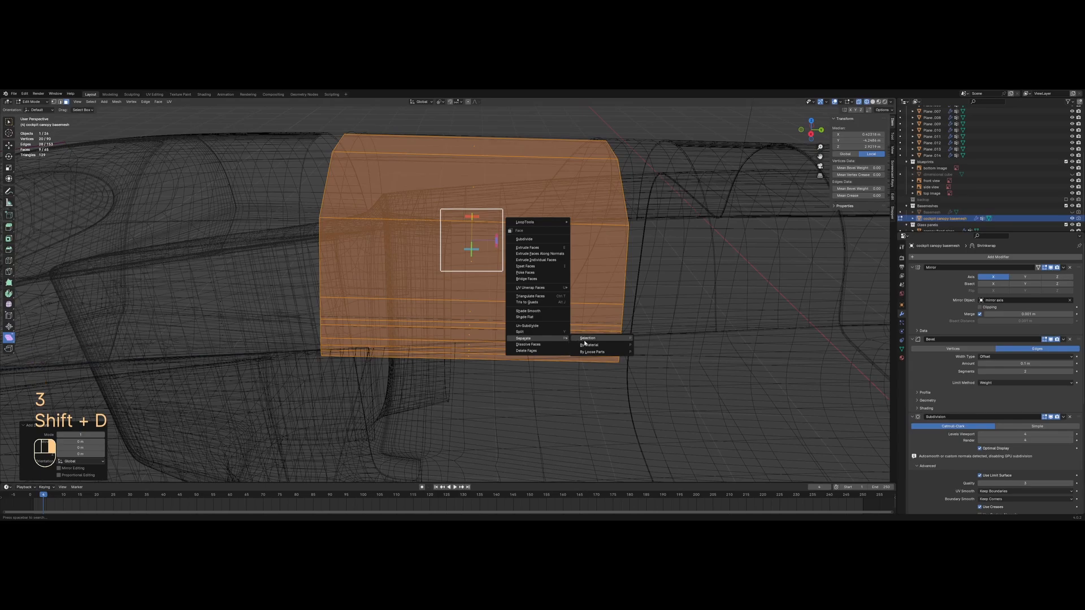
{"action": "left_click", "coordinate": [586, 339]}
{"action": "key", "text": "Tab"}
Hide the original cockpit canopy basemesh and join the separated section to the rear canopy panel
{"action": "left_click", "coordinate": [943, 225], "text": "ctrl"}
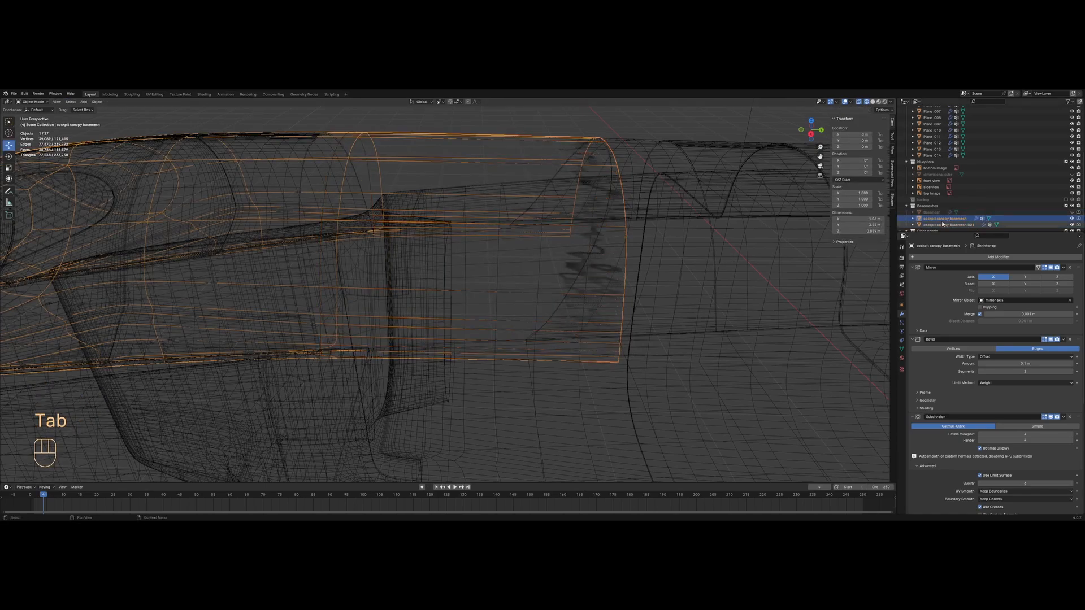
{"action": "left_click", "coordinate": [1073, 219]}
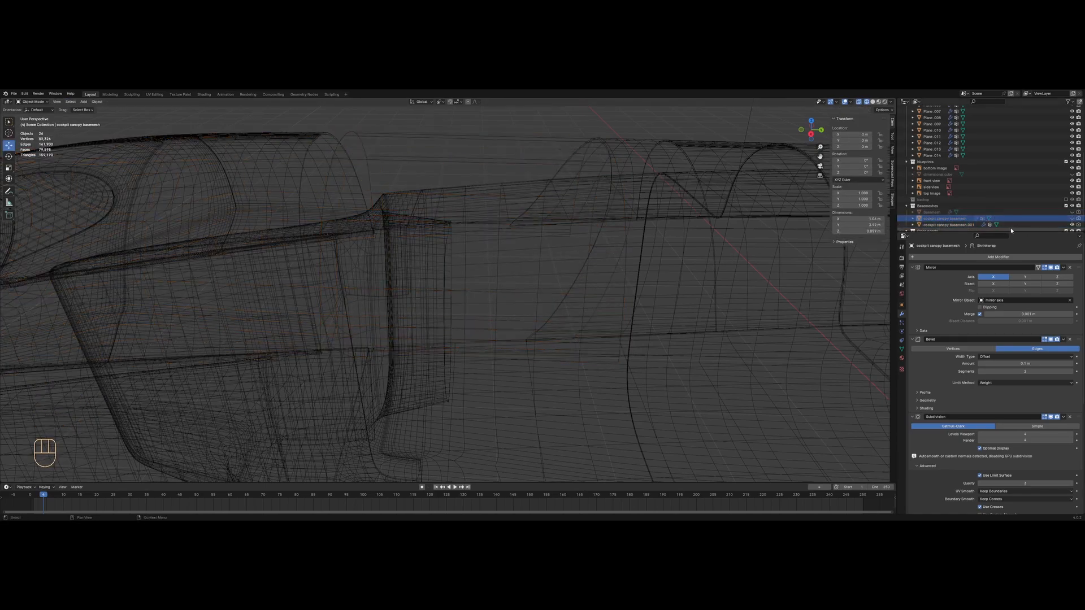
{"action": "left_click", "coordinate": [957, 226]}
{"action": "key", "text": "z"}
{"action": "scroll", "coordinate": [452, 243], "scroll_direction": "down", "scroll_amount": 2}
{"action": "left_click", "coordinate": [348, 240], "text": "shift"}
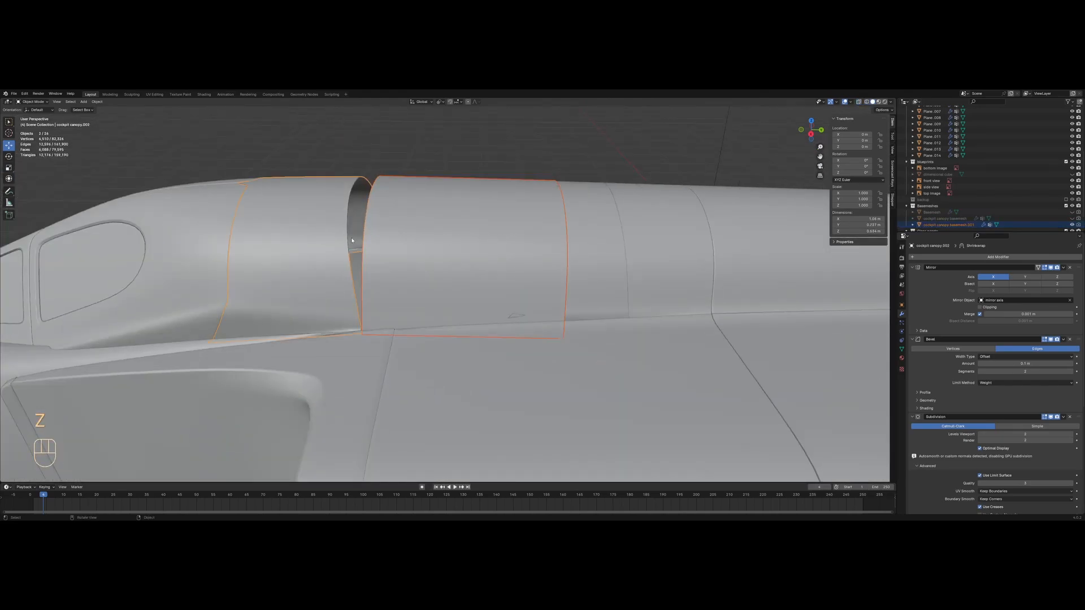
{"action": "key", "text": "z"}
{"action": "left_click", "coordinate": [448, 259]}
Assign all vertices of the joined canopy panel to its wrap vertex group
{"action": "key", "text": "Tab"}
{"action": "key", "text": "a"}
{"action": "key", "text": "1"}
{"action": "middle_click_drag", "start_coordinate": [409, 257], "coordinate": [411, 242]}
{"action": "left_click", "coordinate": [902, 349]}
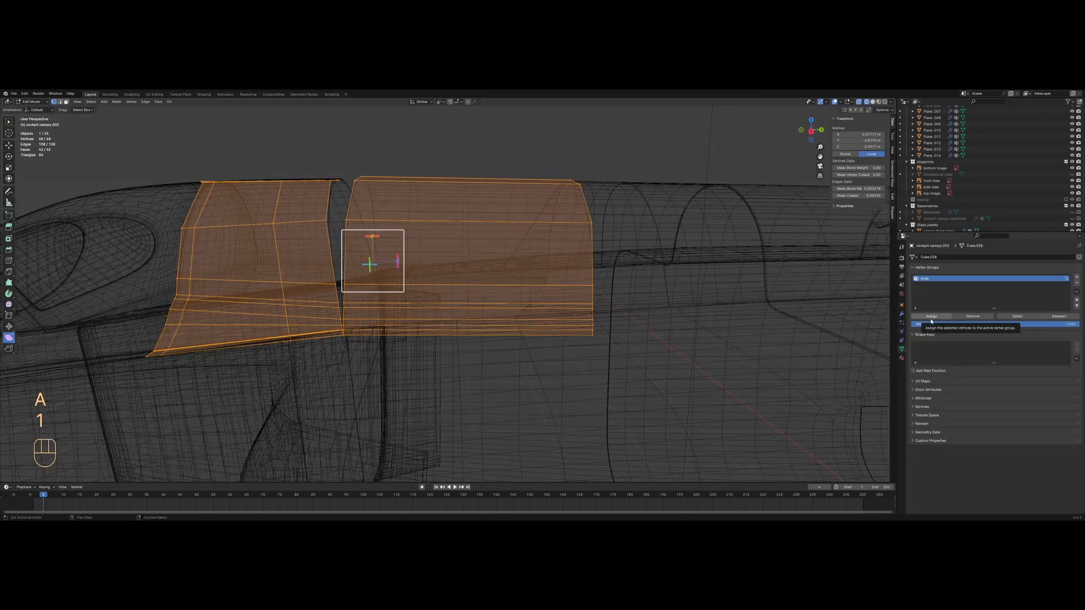
{"action": "scroll", "coordinate": [408, 303], "scroll_direction": "up", "scroll_amount": 1}
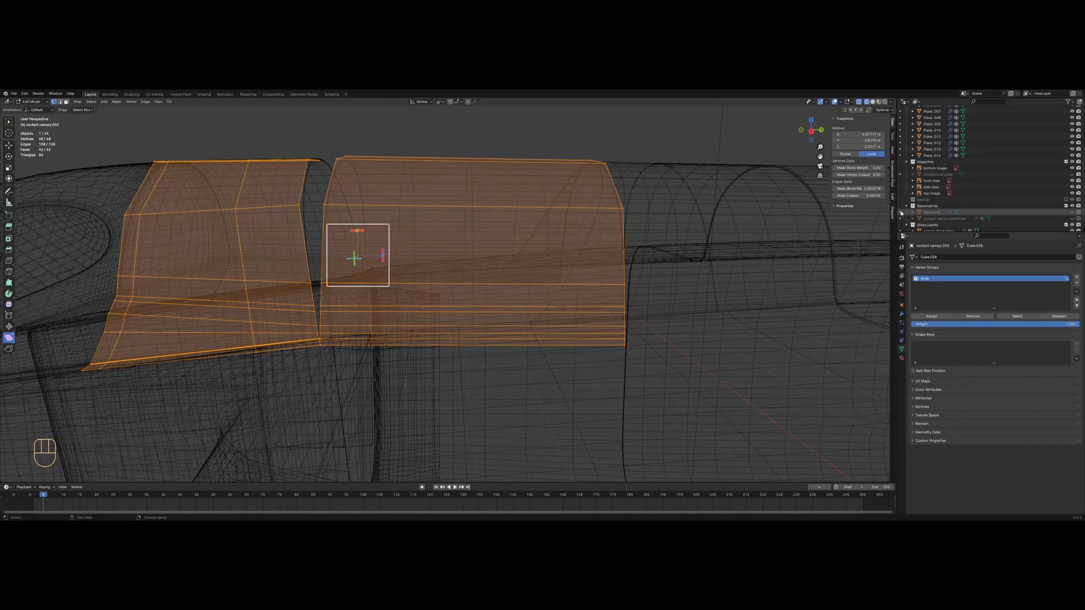
{"action": "mouse_move", "coordinate": [653, 232]}
{"action": "middle_mouse_down"}
{"action": "mouse_move", "coordinate": [568, 267]}
{"action": "mouse_move", "coordinate": [571, 297]}
{"action": "middle_mouse_up"}
{"action": "key", "text": "KP_3"}
{"action": "key", "text": "z"}
{"action": "key", "text": "z"}
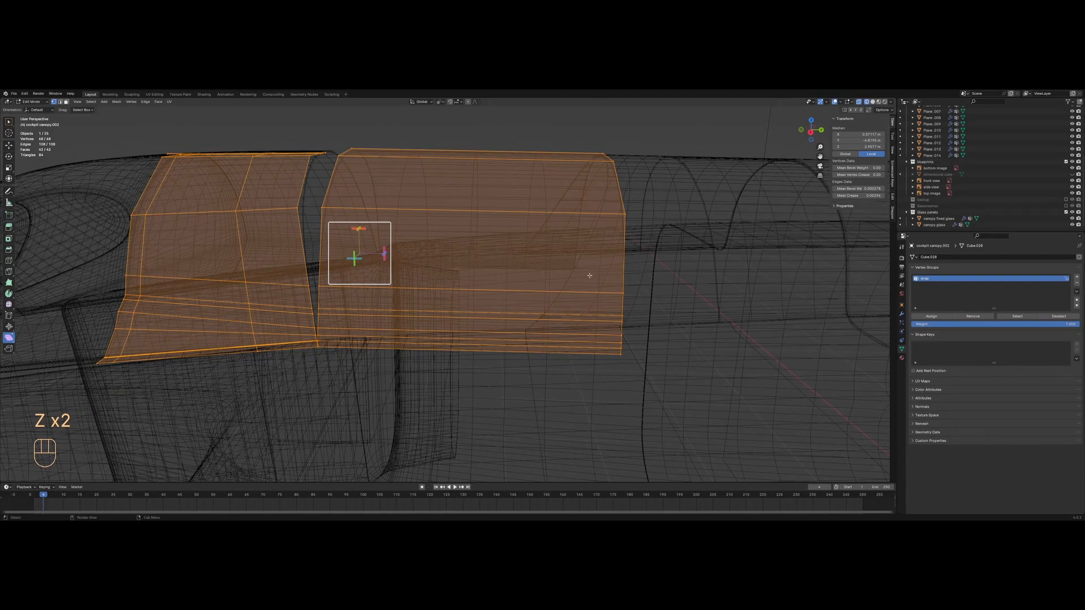
Slide the rear-edge vertices of the extended canopy panel along their edges toward the front line of the spine panel
{"action": "middle_click_drag", "start_coordinate": [626, 218], "coordinate": [753, 275], "text": "shift"}
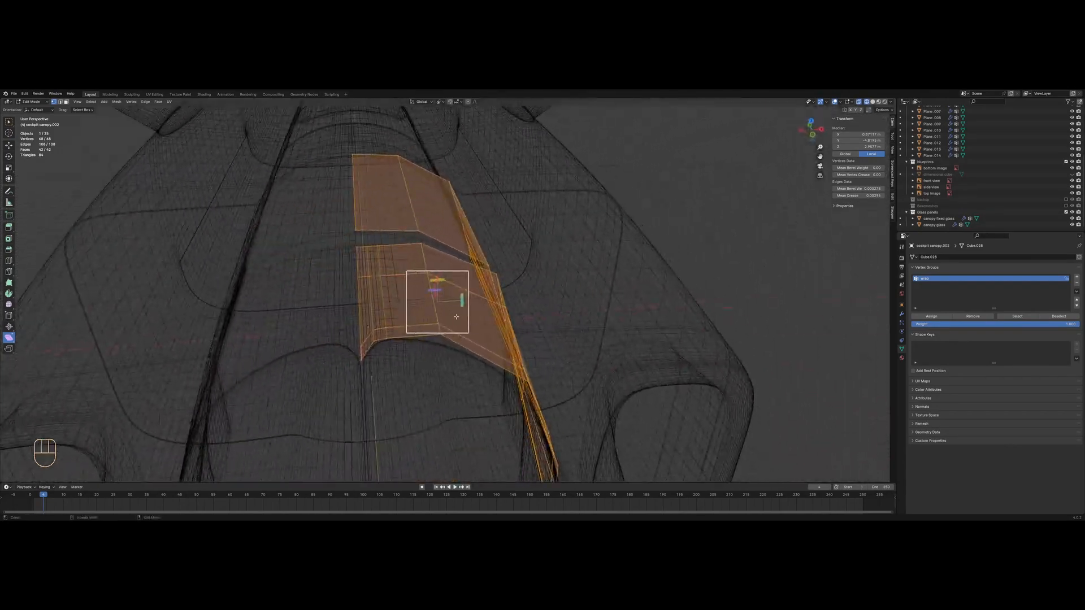
{"action": "scroll", "coordinate": [469, 336], "scroll_direction": "up", "scroll_amount": 2}
{"action": "mouse_move", "coordinate": [375, 251]}
{"action": "middle_mouse_down"}
{"action": "mouse_move", "coordinate": [428, 303]}
{"action": "mouse_move", "coordinate": [395, 301]}
{"action": "mouse_move", "coordinate": [550, 295]}
{"action": "mouse_move", "coordinate": [441, 260]}
{"action": "mouse_move", "coordinate": [505, 232]}
{"action": "middle_mouse_up"}
{"action": "scroll", "coordinate": [373, 247], "scroll_direction": "up", "scroll_amount": 1}
{"action": "key", "text": "Tab"}
{"action": "key", "text": "Tab"}
{"action": "key", "text": "z"}
{"action": "scroll", "coordinate": [550, 296], "scroll_direction": "down", "scroll_amount": 2}
{"action": "scroll", "coordinate": [506, 232], "scroll_direction": "up", "scroll_amount": 1}
{"action": "key", "text": "z"}
{"action": "left_click_drag", "start_coordinate": [475, 209], "coordinate": [568, 446]}
{"action": "key", "text": "z"}
{"action": "scroll", "coordinate": [568, 446], "scroll_direction": "up", "scroll_amount": 2}
{"action": "key", "text": "g"}
{"action": "key", "text": "g"}
{"action": "left_click", "coordinate": [592, 349]}
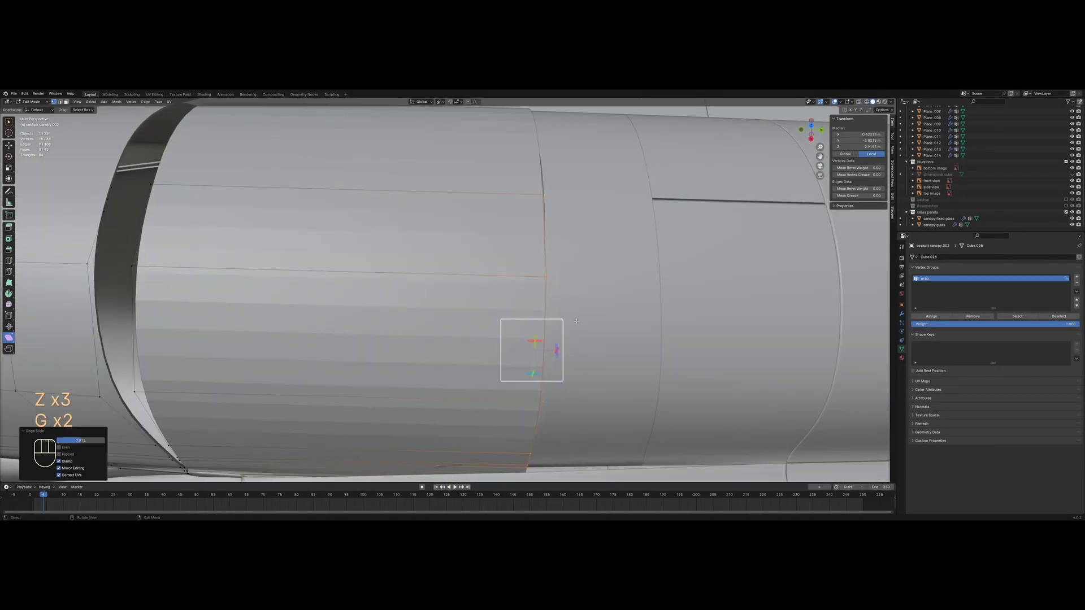
Edge-slide the lower rear vertices of the extended canopy panel to follow the curved spine panel line
{"action": "left_click", "coordinate": [535, 297]}
{"action": "key", "text": "a"}
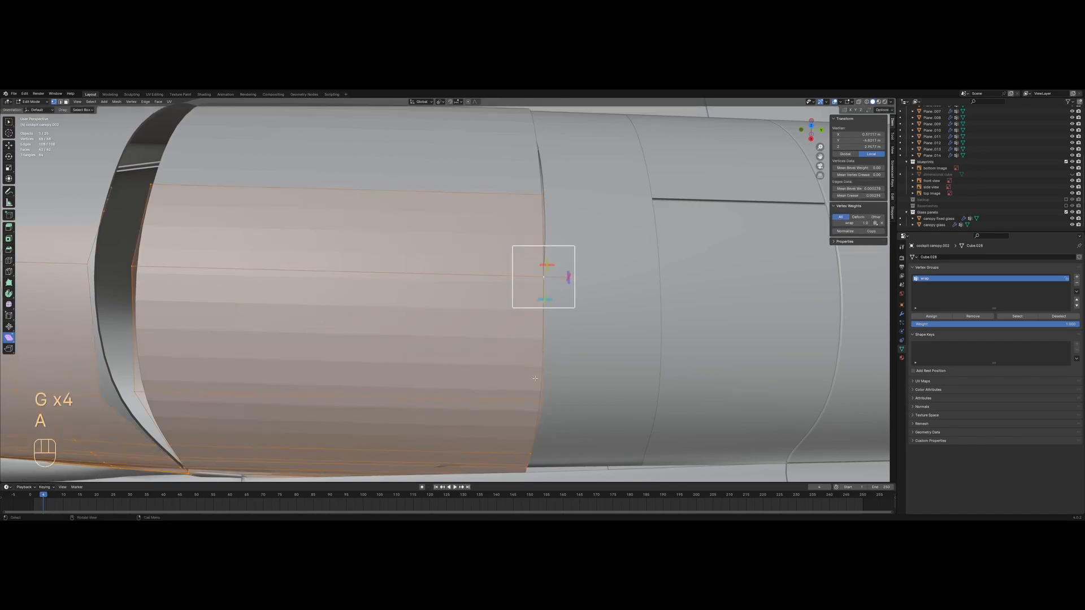
{"action": "middle_click_drag", "start_coordinate": [534, 297], "coordinate": [492, 183], "text": "shift"}
{"action": "key", "text": "z"}
{"action": "left_click_drag", "start_coordinate": [362, 222], "coordinate": [514, 400]}
{"action": "key", "text": "z"}
{"action": "scroll", "coordinate": [621, 348], "scroll_direction": "up", "scroll_amount": 3}
{"action": "key", "text": "g"}
{"action": "key", "text": "g"}
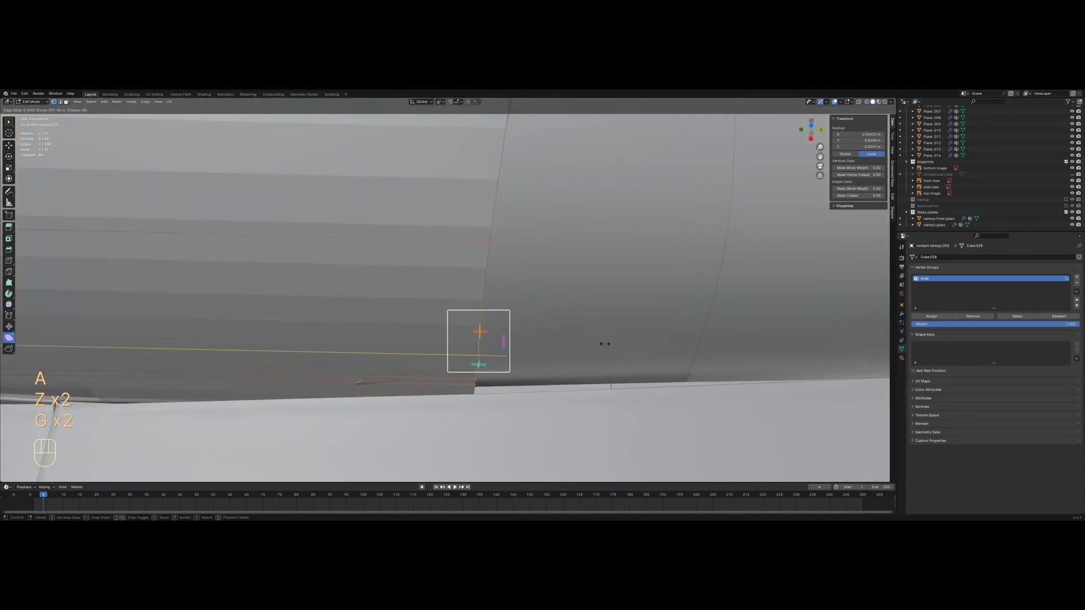
{"action": "left_click", "coordinate": [600, 342]}
Edge-slide the remaining bottom rear vertices one group at a time to fit the panel's lower corner to the curved seam
{"action": "key", "text": "g"}
{"action": "key", "text": "z"}
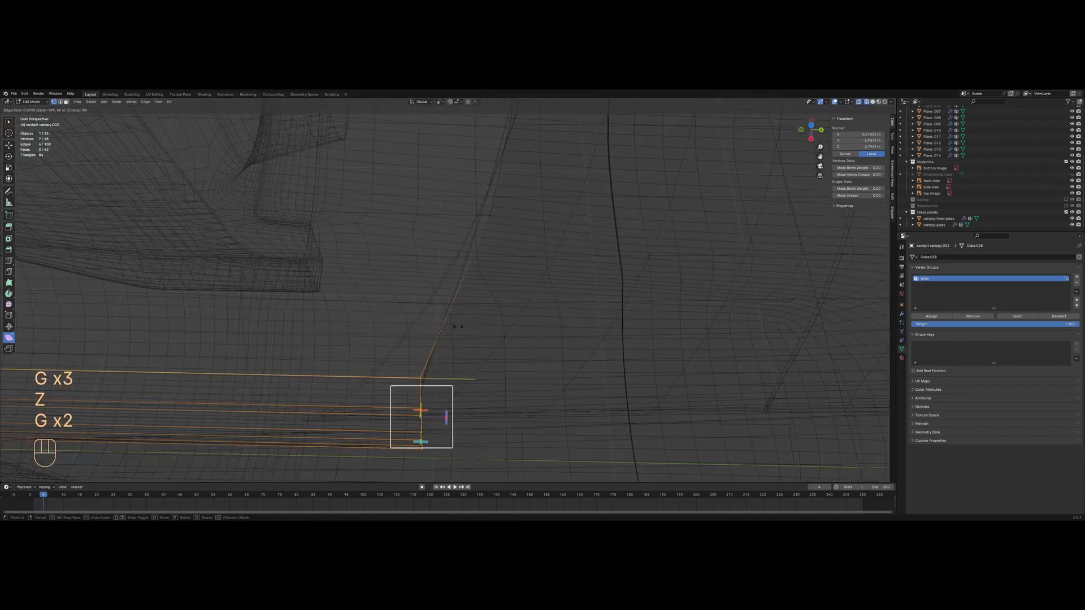
{"action": "left_click", "coordinate": [433, 318]}
{"action": "mouse_move", "coordinate": [433, 320]}
{"action": "middle_mouse_down"}
{"action": "mouse_move", "coordinate": [439, 344]}
{"action": "mouse_move", "coordinate": [454, 228]}
{"action": "middle_mouse_up"}
{"action": "left_click", "coordinate": [425, 274], "text": "shift"}
{"action": "key", "text": "z"}
{"action": "key", "text": "g"}
{"action": "key", "text": "g"}
{"action": "key", "text": "g"}
{"action": "key", "text": "g"}
{"action": "key", "text": "g"}
{"action": "left_click", "coordinate": [346, 380]}
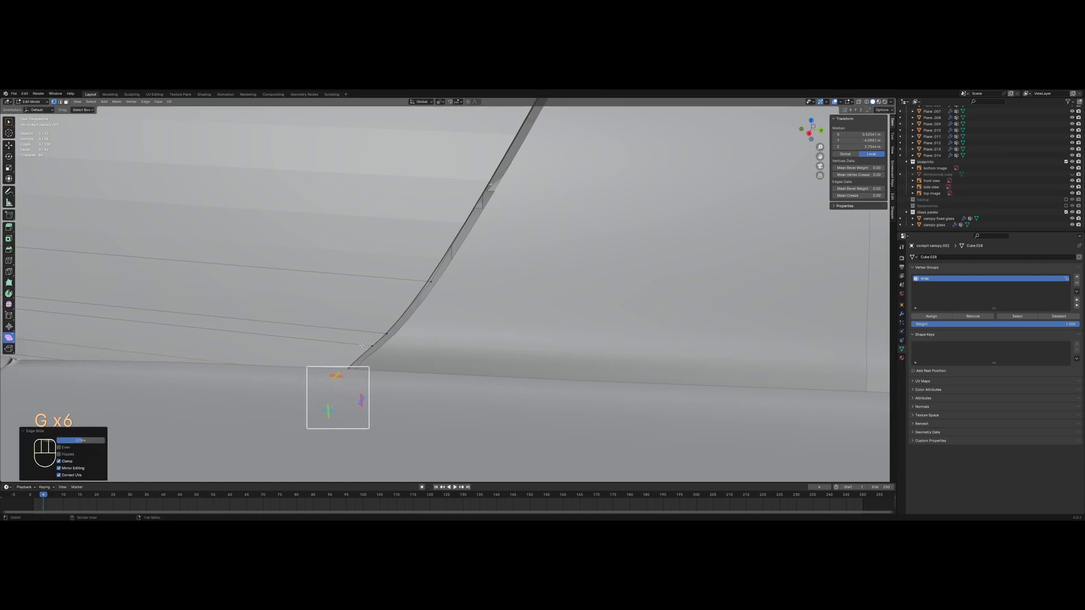
{"action": "key", "text": "z"}
{"action": "left_click", "coordinate": [356, 374]}
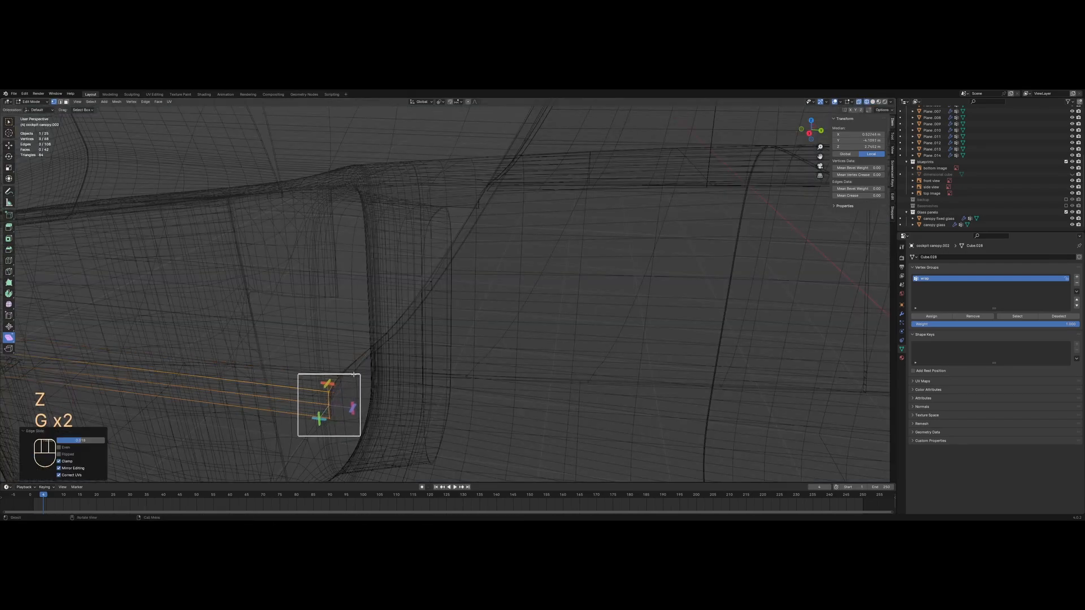
Slide the canopy panel's whole rear edge loop slightly with clamping off to adjust its gap to the spine panel
{"action": "key", "text": "a"}
{"action": "key", "text": "Tab"}
{"action": "key", "text": "z"}
{"action": "key", "text": "Tab"}
{"action": "scroll", "coordinate": [481, 266], "scroll_direction": "up", "scroll_amount": 1}
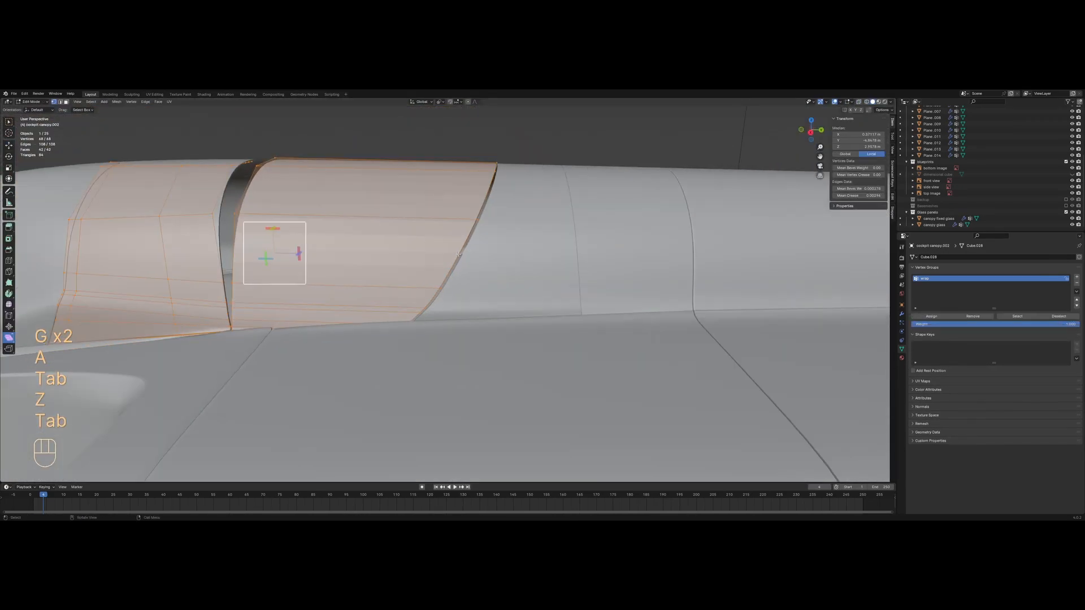
{"action": "left_click", "coordinate": [463, 253], "text": "alt"}
{"action": "scroll", "coordinate": [481, 260], "scroll_direction": "up", "scroll_amount": 3}
{"action": "key", "text": "g"}
{"action": "key", "text": "g"}
{"action": "key", "text": "c"}
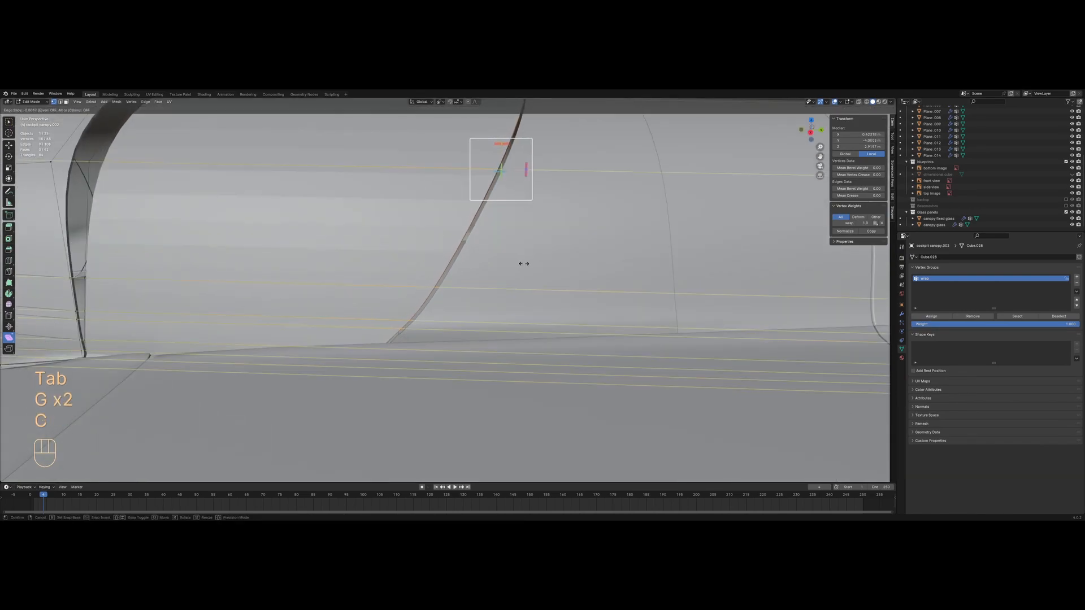
{"action": "left_click", "coordinate": [525, 263]}
Apply smooth shading to the extended rear canopy panel and reopen its mesh for editing
{"action": "key", "text": "Tab"}
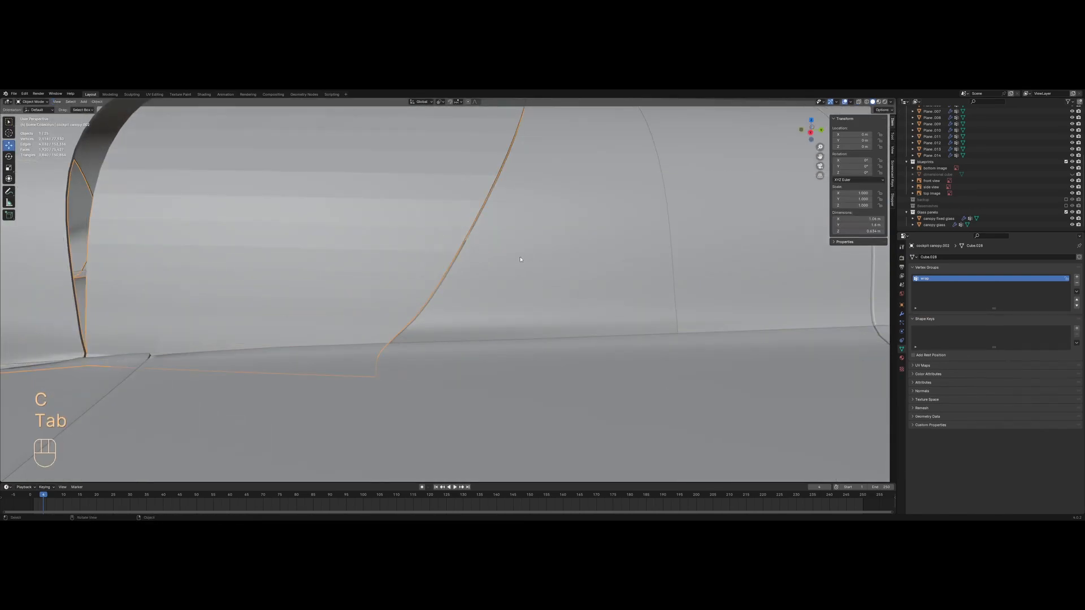
{"action": "scroll", "coordinate": [516, 259], "scroll_direction": "down", "scroll_amount": 5}
{"action": "right_click", "coordinate": [468, 248]}
{"action": "left_click", "coordinate": [468, 248]}
{"action": "mouse_move", "coordinate": [467, 249]}
{"action": "middle_mouse_down", "text": "shift"}
{"action": "mouse_move", "coordinate": [519, 273]}
{"action": "mouse_move", "coordinate": [506, 281]}
{"action": "middle_mouse_up", "text": "shift"}
{"action": "key", "text": "Tab"}
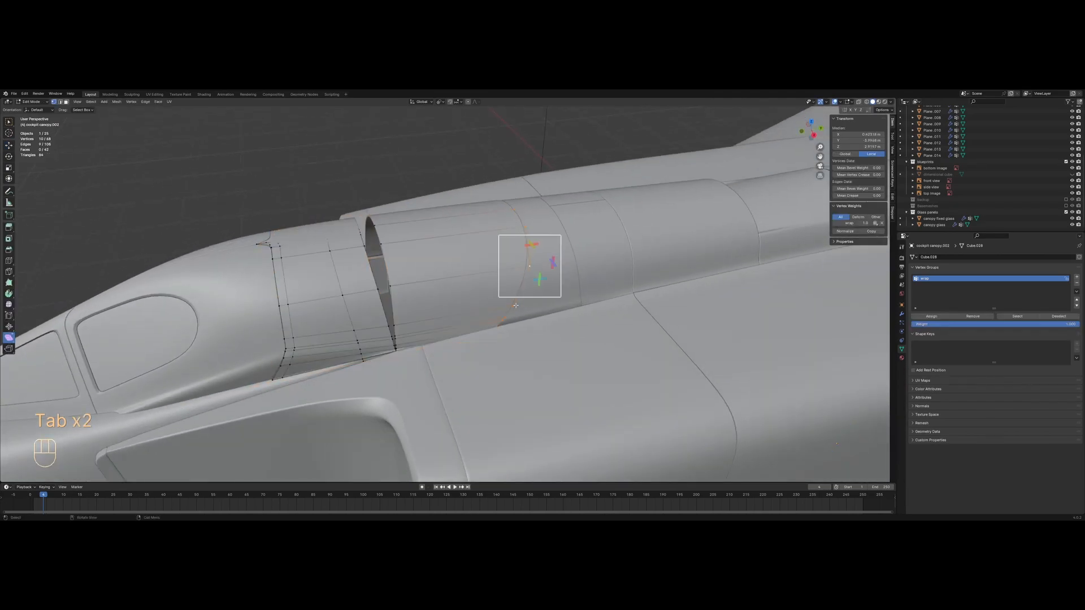
Edge-slide the inner top vertices of the canopy panel's front section onto the centreline so the doubled points merge
{"action": "key", "text": "z"}
{"action": "key", "text": "a"}
{"action": "mouse_move", "coordinate": [378, 238]}
{"action": "middle_mouse_down", "text": "shift"}
{"action": "mouse_move", "coordinate": [441, 273]}
{"action": "mouse_move", "coordinate": [507, 278]}
{"action": "middle_mouse_up", "text": "shift"}
{"action": "scroll", "coordinate": [477, 294], "scroll_direction": "up", "scroll_amount": 4}
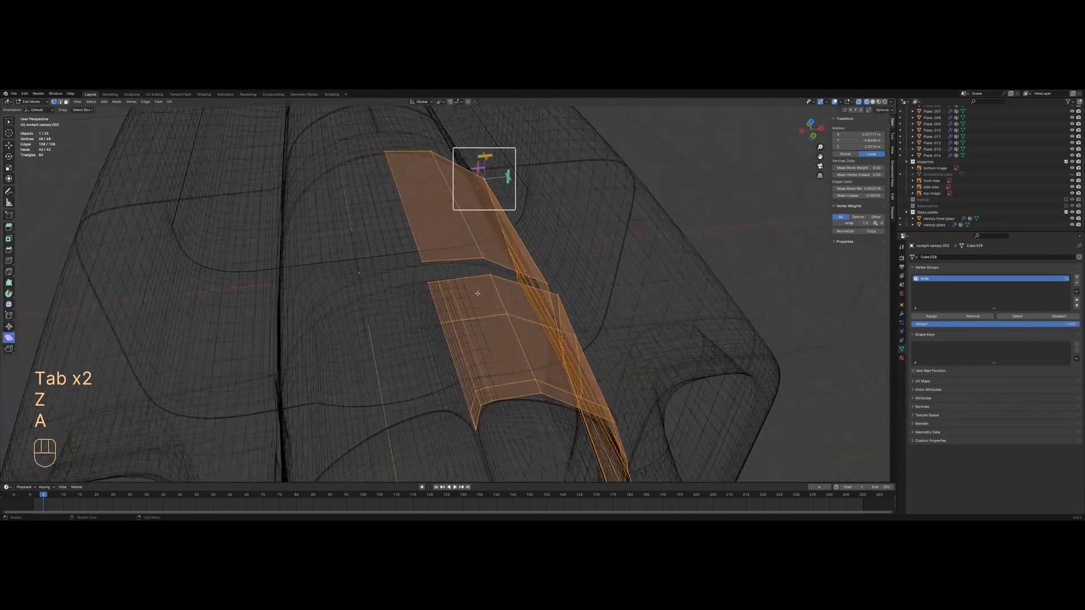
{"action": "key", "text": "2"}
{"action": "left_click", "coordinate": [440, 307]}
{"action": "key", "text": "1"}
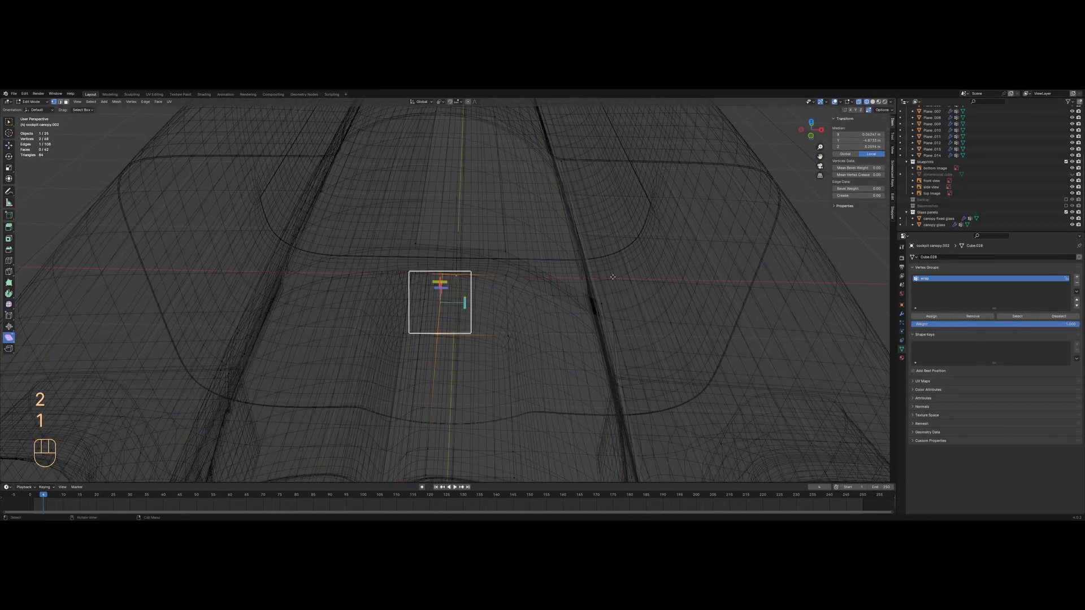
{"action": "left_click", "coordinate": [447, 279]}
{"action": "key", "text": "z"}
{"action": "key", "text": "g"}
{"action": "left_click", "coordinate": [306, 285]}
{"action": "key", "text": "a"}
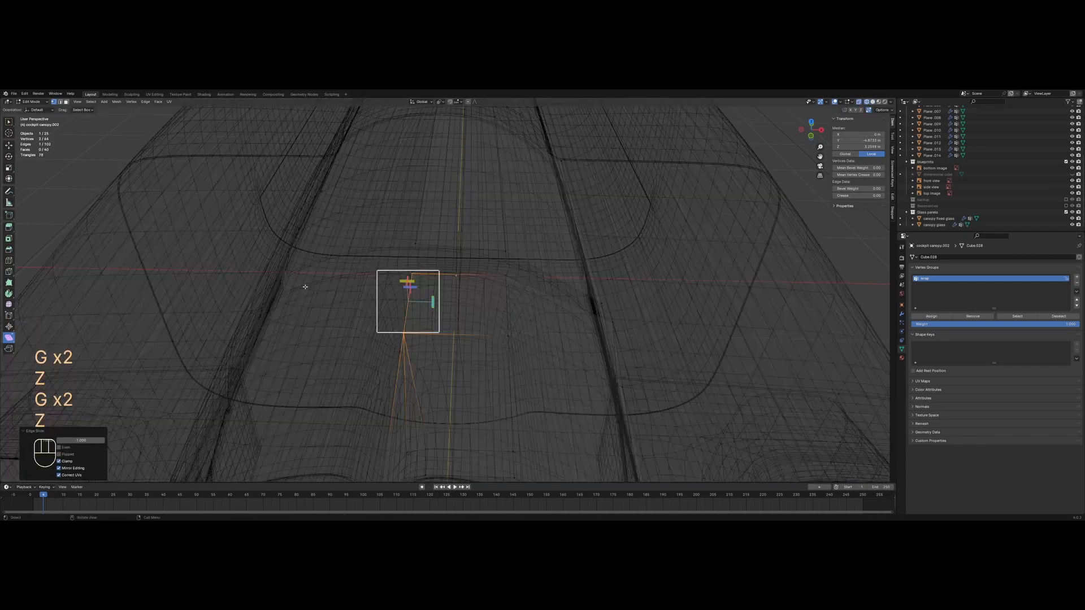
Dissolve the leftover edge beside the centreline on the canopy panel's front section
{"action": "middle_click_drag", "start_coordinate": [389, 296], "coordinate": [390, 295]}
{"action": "key", "text": "Tab"}
{"action": "key", "text": "Tab"}
{"action": "key", "text": "2"}
{"action": "left_click", "coordinate": [421, 421]}
{"action": "key", "text": "x"}
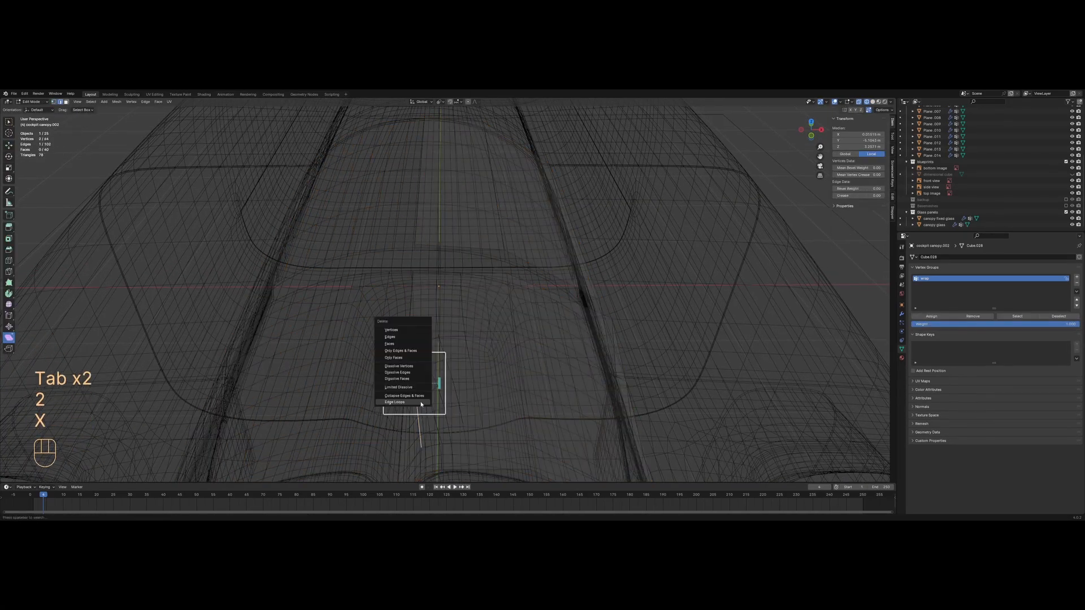
{"action": "left_click", "coordinate": [413, 373]}
{"action": "key", "text": "a"}
{"action": "key", "text": "Tab"}
Merge the uppermost facing vertex pairs across the gap between the two canopy sections, using At Last
{"action": "middle_click_drag", "start_coordinate": [412, 371], "coordinate": [441, 286]}
{"action": "key", "text": "Tab"}
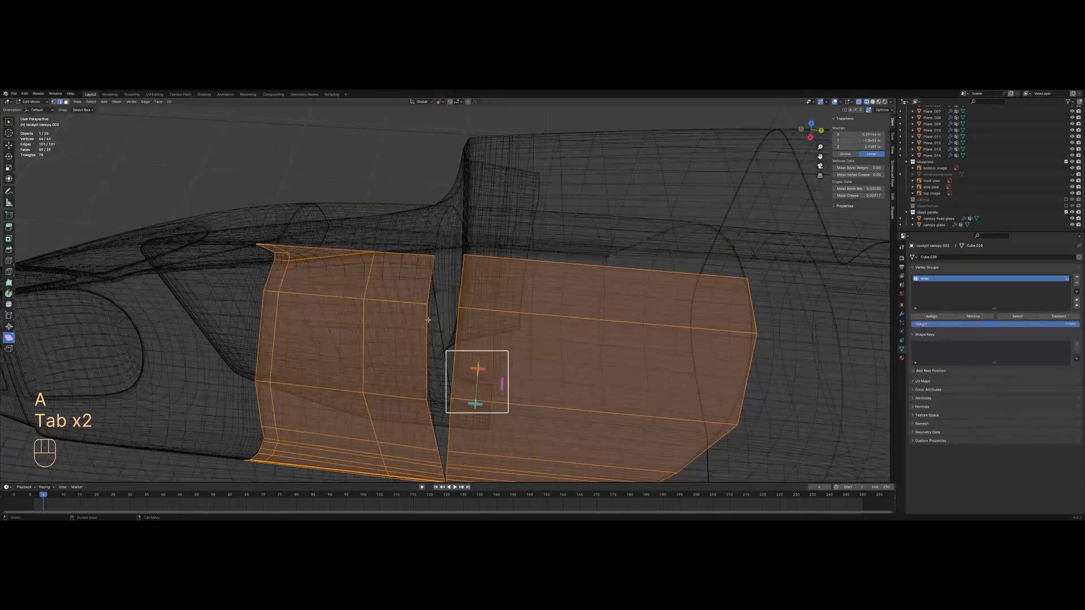
{"action": "key", "text": "a"}
{"action": "key", "text": "1"}
{"action": "left_click", "coordinate": [433, 261]}
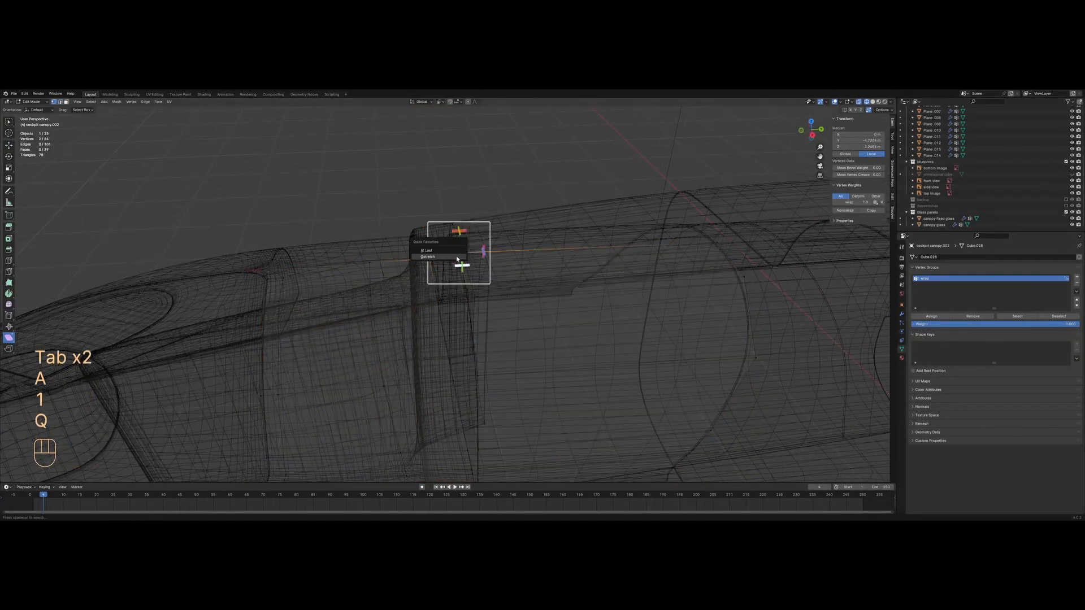
{"action": "key", "text": "a"}
{"action": "key", "text": "ctrl+z"}
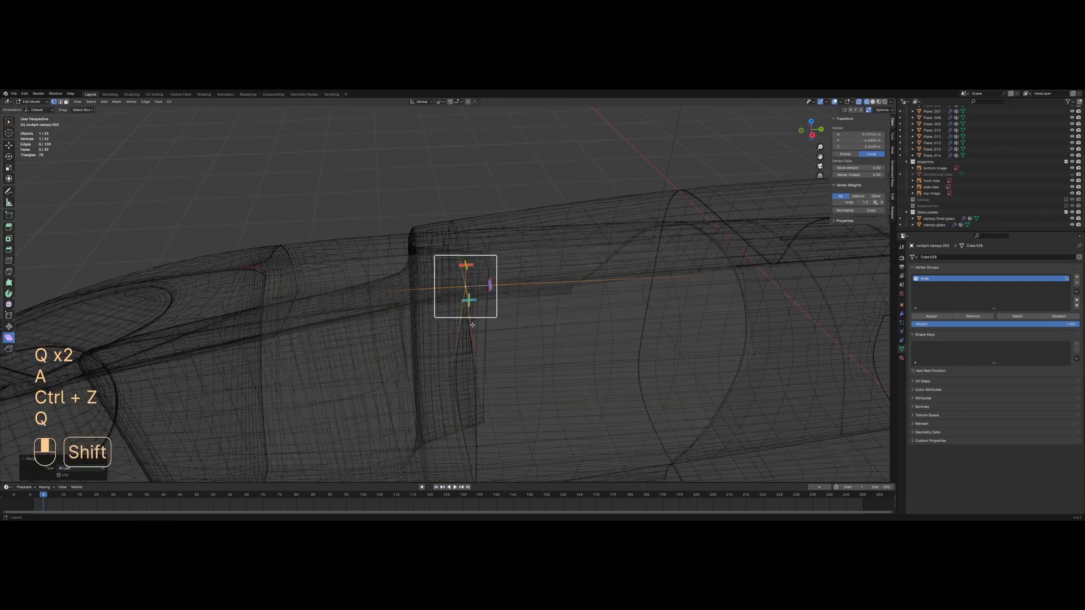
{"action": "middle_click_drag", "start_coordinate": [474, 336], "coordinate": [460, 269], "text": "shift"}
{"action": "key", "text": "a"}
{"action": "middle_click_drag", "start_coordinate": [460, 269], "coordinate": [457, 246]}
{"action": "left_click", "coordinate": [437, 293]}
{"action": "key", "text": "a"}
{"action": "middle_click_drag", "start_coordinate": [454, 336], "coordinate": [453, 240], "text": "shift"}
{"action": "scroll", "coordinate": [454, 242], "scroll_direction": "up", "scroll_amount": 3}
{"action": "left_click", "coordinate": [453, 266]}
{"action": "left_click", "coordinate": [476, 268], "text": "shift"}
{"action": "key", "text": "q"}
Merge the next three facing vertex pairs down the side of the gap between the canopy sections
{"action": "key", "text": "a"}
{"action": "middle_click_drag", "start_coordinate": [471, 297], "coordinate": [464, 266], "text": "shift"}
{"action": "scroll", "coordinate": [463, 266], "scroll_direction": "up", "scroll_amount": 2}
{"action": "left_click", "coordinate": [462, 272]}
{"action": "left_click", "coordinate": [485, 274], "text": "shift"}
{"action": "key", "text": "q"}
{"action": "key", "text": "a"}
{"action": "left_click", "coordinate": [466, 292]}
{"action": "left_click", "coordinate": [487, 295], "text": "shift"}
{"action": "key", "text": "q"}
{"action": "key", "text": "a"}
{"action": "left_click", "coordinate": [472, 336]}
{"action": "left_click", "coordinate": [487, 338], "text": "shift"}
{"action": "key", "text": "q"}
{"action": "key", "text": "a"}
Merge the lowest facing vertex pairs to finish joining the front and rear canopy sections
{"action": "middle_click_drag", "start_coordinate": [480, 378], "coordinate": [463, 320], "text": "shift"}
{"action": "scroll", "coordinate": [463, 321], "scroll_direction": "up", "scroll_amount": 3}
{"action": "left_click", "coordinate": [465, 311]}
{"action": "left_click", "coordinate": [489, 310], "text": "shift"}
{"action": "key", "text": "q"}
{"action": "key", "text": "a"}
{"action": "left_click", "coordinate": [465, 343]}
{"action": "left_click", "coordinate": [490, 340], "text": "shift"}
{"action": "key", "text": "q"}
{"action": "key", "text": "a"}
Clear the bevel weight on the joined canopy panel's lower edges around the former gap
{"action": "scroll", "coordinate": [482, 337], "scroll_direction": "down", "scroll_amount": 3}
{"action": "scroll", "coordinate": [484, 336], "scroll_direction": "down", "scroll_amount": 3}
{"action": "key", "text": "2"}
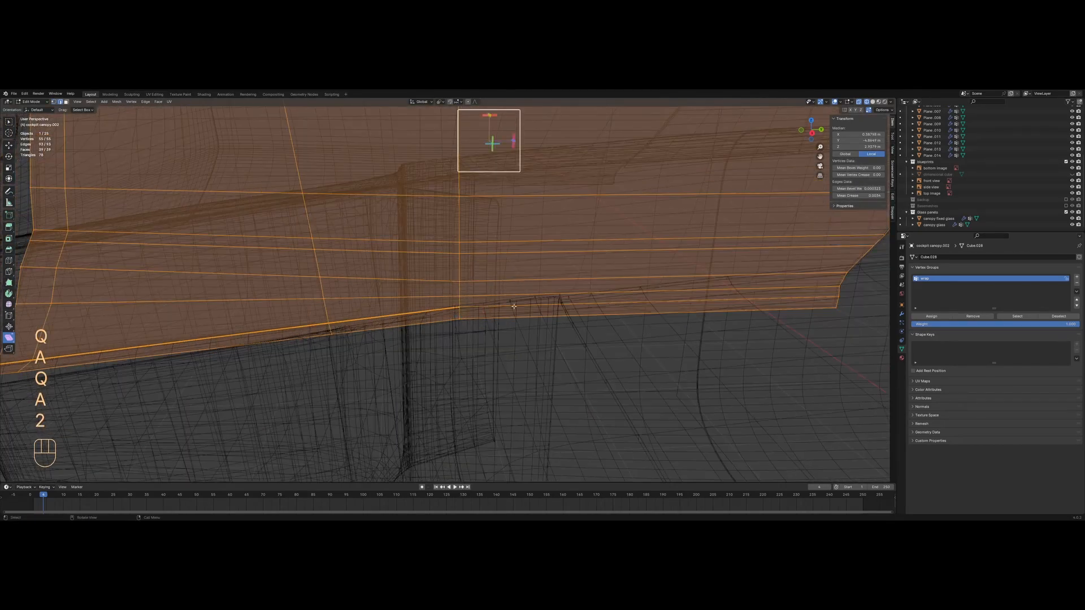
{"action": "left_click", "coordinate": [513, 305]}
{"action": "scroll", "coordinate": [513, 306], "scroll_direction": "up", "scroll_amount": 4}
{"action": "key", "text": "z"}
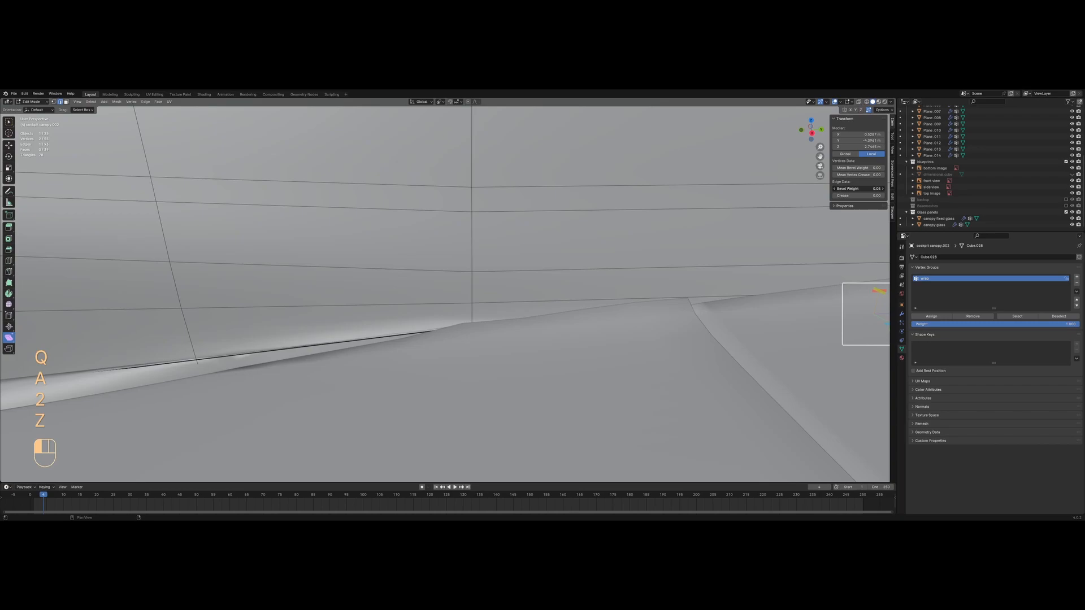
{"action": "key", "text": "Tab"}
{"action": "key", "text": "z"}
{"action": "key", "text": "Tab"}
{"action": "key", "text": "a"}
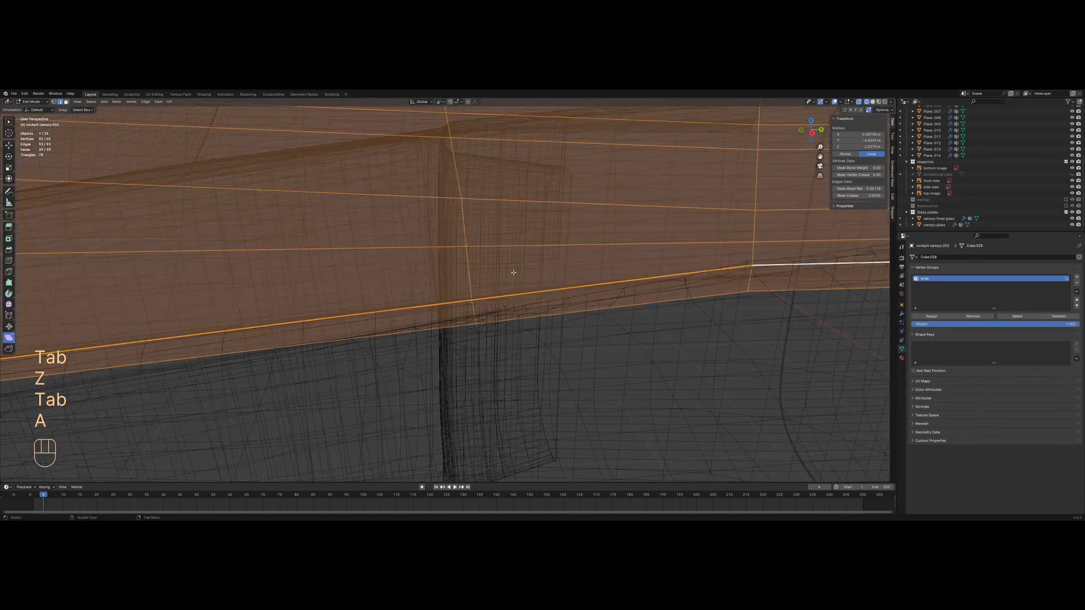
{"action": "left_click", "coordinate": [512, 283], "text": "alt"}
{"action": "scroll", "coordinate": [515, 283], "scroll_direction": "up", "scroll_amount": 4}
{"action": "key", "text": "z"}
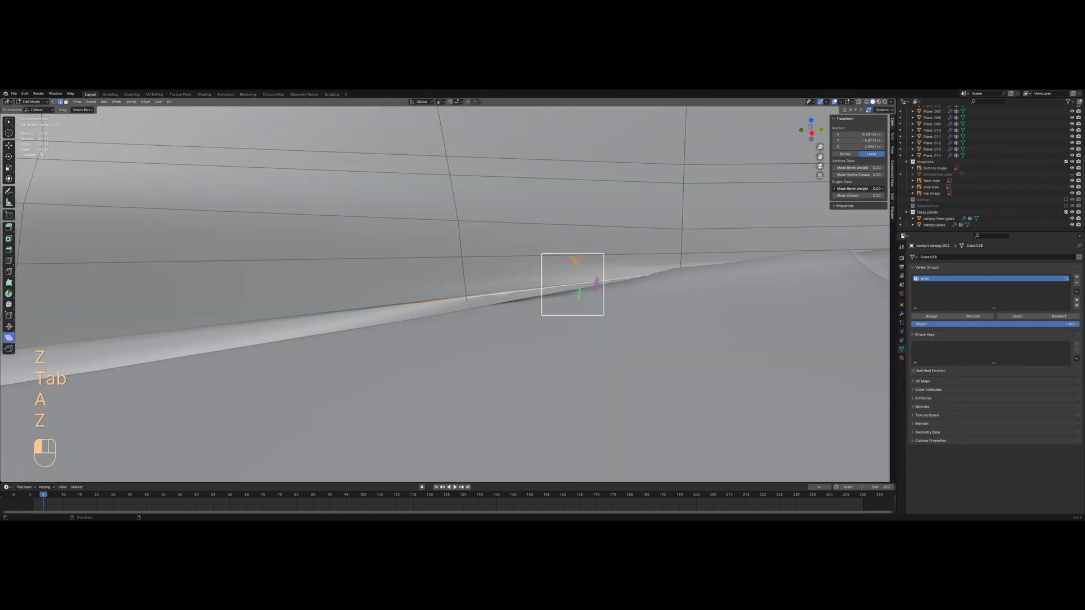
Recalculate the whole canopy panel's normals and clear the bevel weight of its rear lower edge
{"action": "key", "text": "z"}
{"action": "key", "text": "a"}
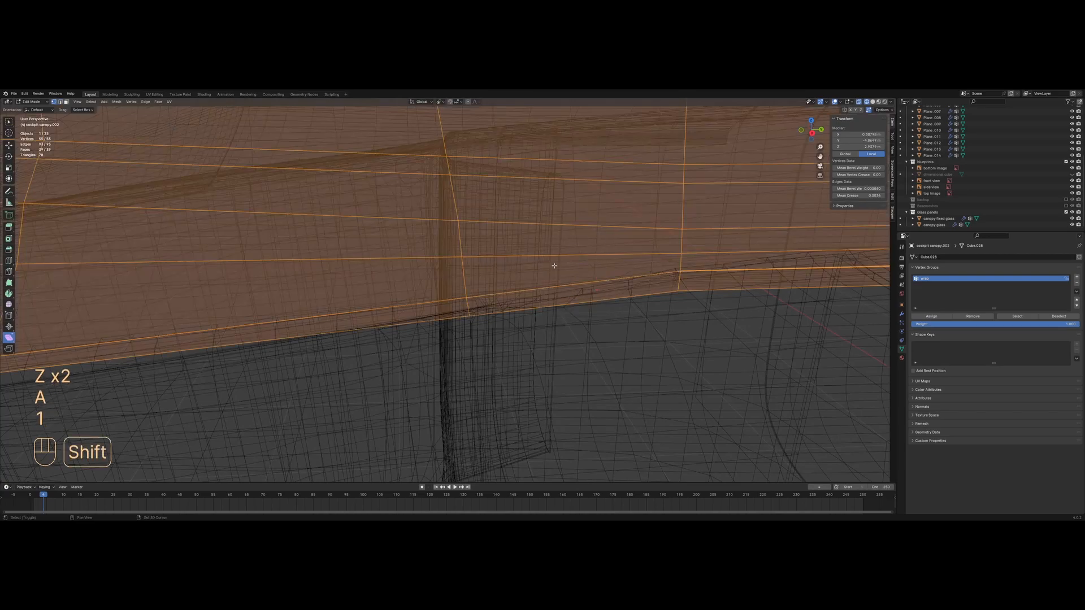
{"action": "left_click", "coordinate": [707, 269]}
{"action": "middle_click_drag", "start_coordinate": [770, 254], "coordinate": [692, 263], "text": "shift"}
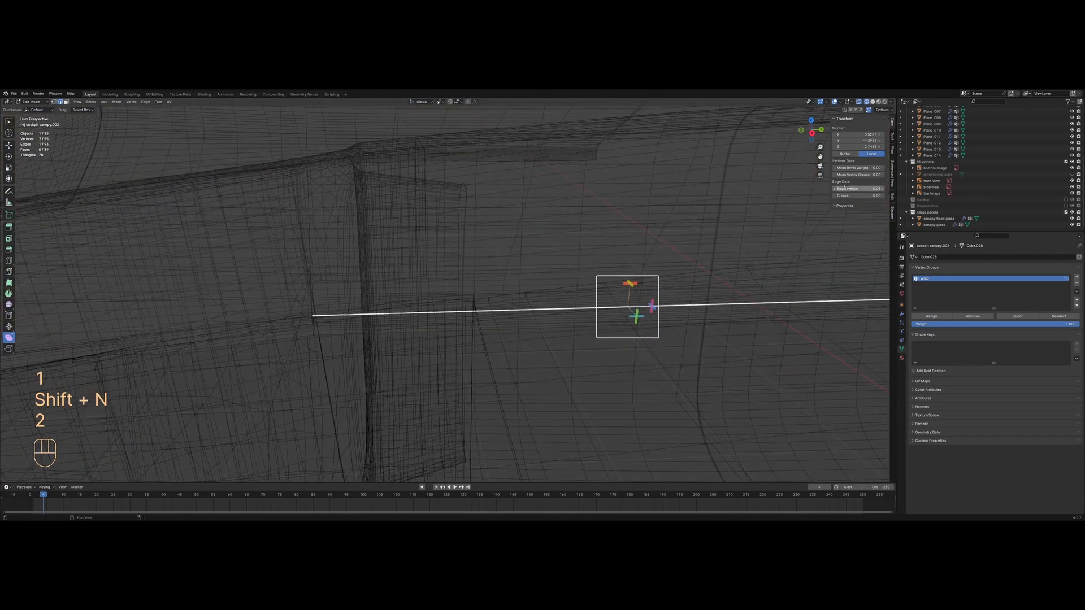
{"action": "key", "text": "Tab"}
{"action": "middle_click_drag", "start_coordinate": [424, 236], "coordinate": [446, 230]}
{"action": "key", "text": "Tab"}
{"action": "key", "text": "a"}
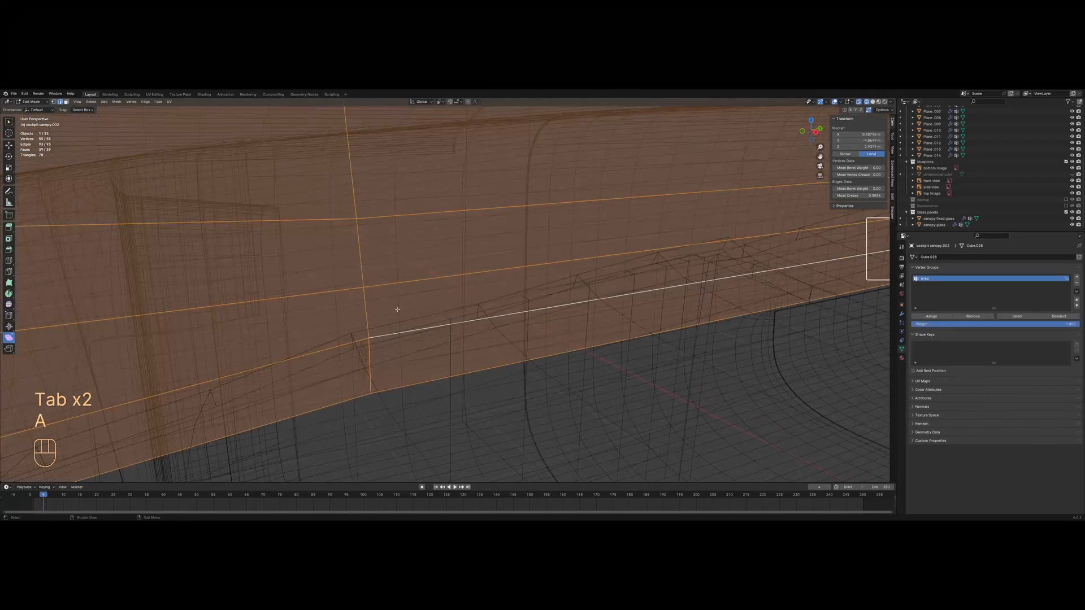
Merge all vertices of the canopy panel by distance to remove the duplicate at the lower seam
{"action": "left_click", "coordinate": [379, 347]}
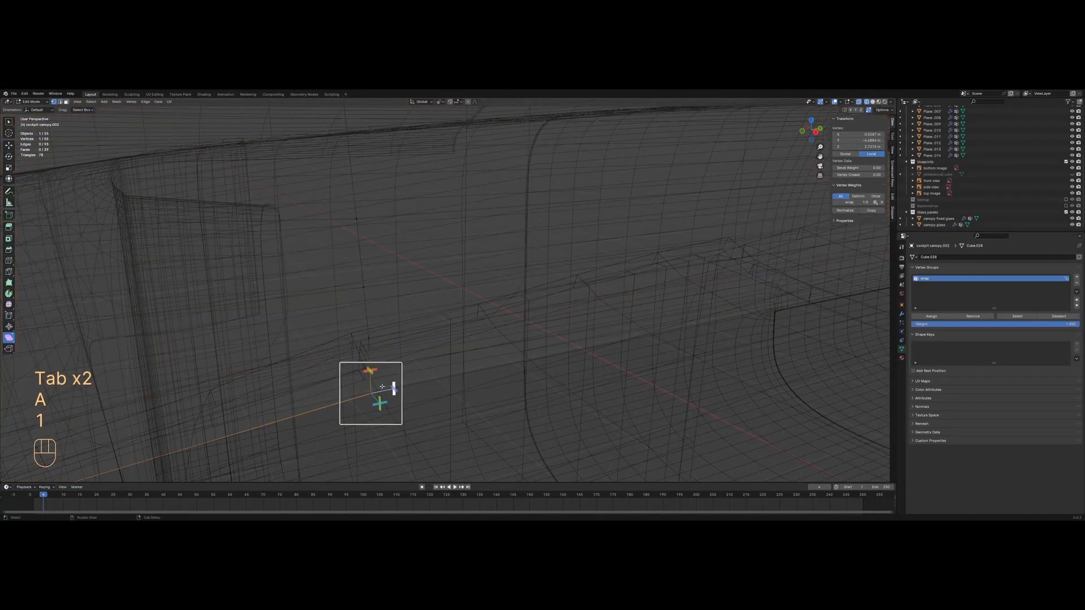
{"action": "key", "text": "a"}
{"action": "right_click", "coordinate": [497, 340]}
{"action": "mouse_move", "coordinate": [499, 342]}
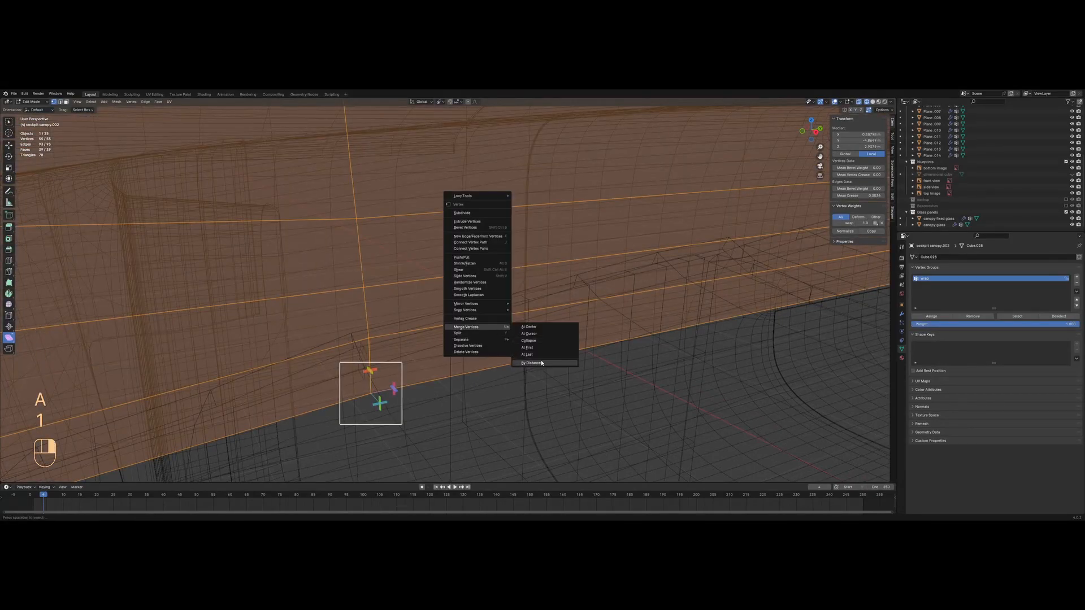
{"action": "left_click", "coordinate": [541, 362]}
{"action": "key", "text": "Tab"}
{"action": "scroll", "coordinate": [431, 351], "scroll_direction": "down", "scroll_amount": 3}
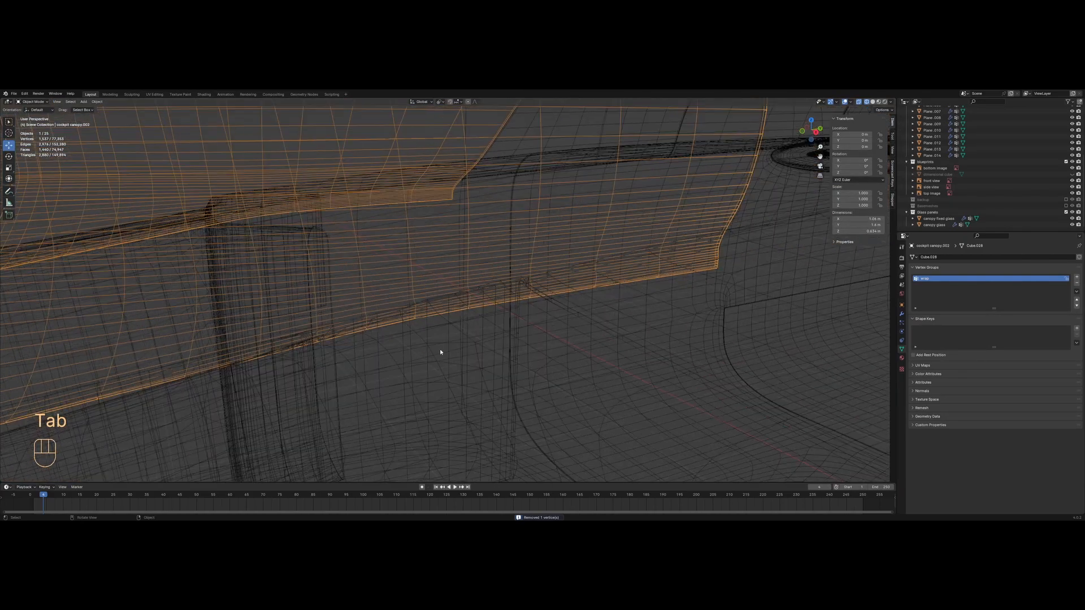
Delete the faulty edge geometry on the lower rim of the joined canopy panel
{"action": "key", "text": "z"}
{"action": "mouse_move", "coordinate": [507, 347]}
{"action": "middle_mouse_down"}
{"action": "mouse_move", "coordinate": [351, 368]}
{"action": "mouse_move", "coordinate": [395, 377]}
{"action": "middle_mouse_up"}
{"action": "key", "text": "z"}
{"action": "key", "text": "z"}
{"action": "scroll", "coordinate": [305, 324], "scroll_direction": "up", "scroll_amount": 2}
{"action": "key", "text": "z"}
{"action": "mouse_move", "coordinate": [242, 313]}
{"action": "middle_mouse_down", "text": "shift"}
{"action": "mouse_move", "coordinate": [347, 312]}
{"action": "mouse_move", "coordinate": [354, 327]}
{"action": "mouse_move", "coordinate": [367, 304]}
{"action": "mouse_move", "coordinate": [372, 327]}
{"action": "mouse_move", "coordinate": [456, 288]}
{"action": "mouse_move", "coordinate": [388, 294]}
{"action": "mouse_move", "coordinate": [380, 235]}
{"action": "mouse_move", "coordinate": [390, 260]}
{"action": "mouse_move", "coordinate": [346, 259]}
{"action": "mouse_move", "coordinate": [406, 243]}
{"action": "mouse_move", "coordinate": [390, 249]}
{"action": "middle_mouse_up", "text": "shift"}
{"action": "key", "text": "Tab"}
{"action": "key", "text": "a"}
{"action": "key", "text": "Tab"}
{"action": "key", "text": "Tab"}
{"action": "key", "text": "a"}
{"action": "key", "text": "a"}
{"action": "middle_click_drag", "start_coordinate": [390, 249], "coordinate": [472, 262], "text": "shift"}
{"action": "key", "text": "2"}
{"action": "left_click", "coordinate": [380, 261]}
{"action": "key", "text": "x"}
{"action": "left_click", "coordinate": [371, 227]}
Add a loop cut to the canopy panel near its lower seam
{"action": "key", "text": "1"}
{"action": "key", "text": "a"}
{"action": "key", "text": "ctrl+r"}
{"action": "left_click", "coordinate": [475, 261]}
{"action": "left_click", "coordinate": [475, 235]}
{"action": "key", "text": "a"}
Fill the open gap along the canopy panel's lower rim with new faces
{"action": "key", "text": "2"}
{"action": "left_click", "coordinate": [453, 331]}
{"action": "key", "text": "f"}
{"action": "key", "text": "f"}
{"action": "key", "text": "1"}
{"action": "key", "text": "a"}
{"action": "key", "text": "Tab"}
Move the selected vertices on the canopy panel's lower edge along X to fit against the fuselage
{"action": "mouse_move", "coordinate": [501, 308]}
{"action": "middle_mouse_down"}
{"action": "mouse_move", "coordinate": [544, 294]}
{"action": "mouse_move", "coordinate": [516, 288]}
{"action": "middle_mouse_up"}
{"action": "key", "text": "z"}
{"action": "key", "text": "alt+a"}
{"action": "scroll", "coordinate": [526, 292], "scroll_direction": "down", "scroll_amount": 4}
{"action": "key", "text": "z"}
{"action": "scroll", "coordinate": [515, 339], "scroll_direction": "up", "scroll_amount": 2}
{"action": "key", "text": "z"}
{"action": "mouse_move", "coordinate": [532, 345]}
{"action": "middle_mouse_down"}
{"action": "mouse_move", "coordinate": [522, 309]}
{"action": "mouse_move", "coordinate": [531, 286]}
{"action": "mouse_move", "coordinate": [410, 321]}
{"action": "middle_mouse_up"}
{"action": "left_click", "coordinate": [521, 307]}
{"action": "key", "text": "Tab"}
{"action": "key", "text": "z"}
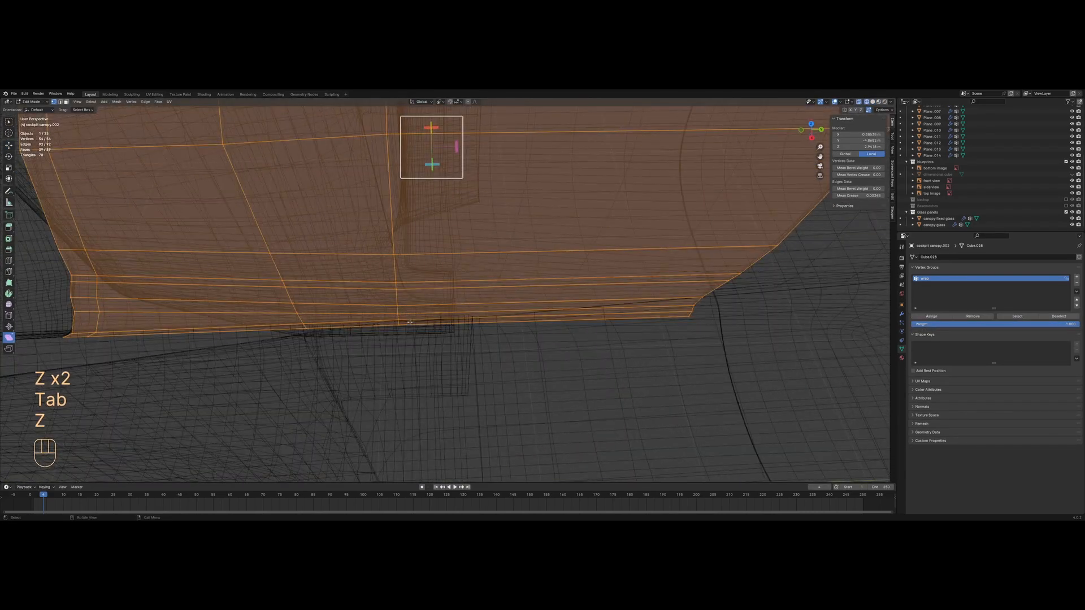
{"action": "left_click", "coordinate": [391, 317]}
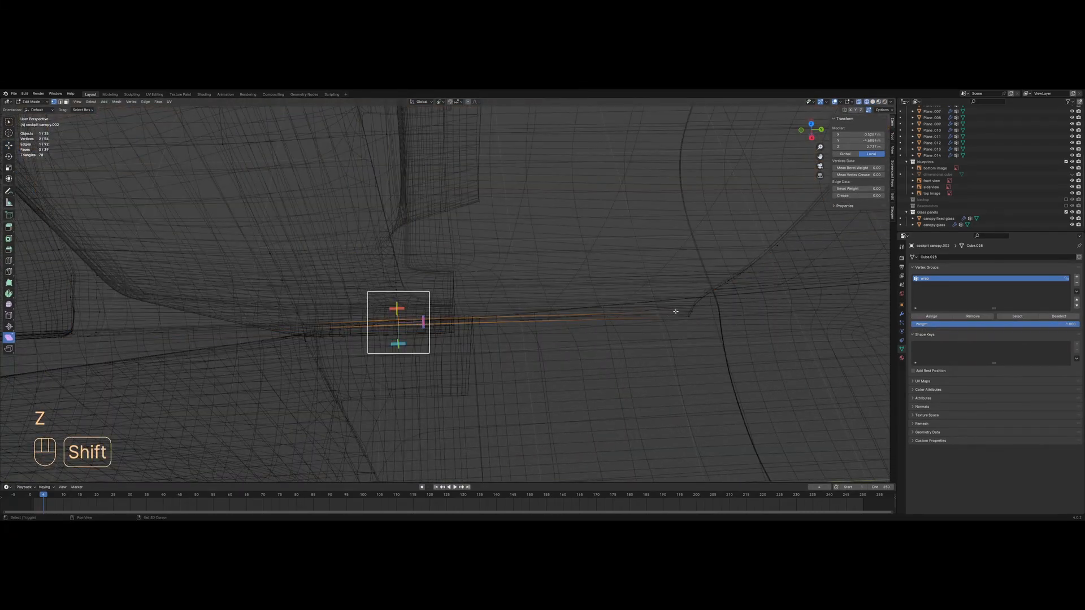
{"action": "left_click", "coordinate": [749, 313]}
{"action": "key", "text": "g"}
{"action": "key", "text": "x"}
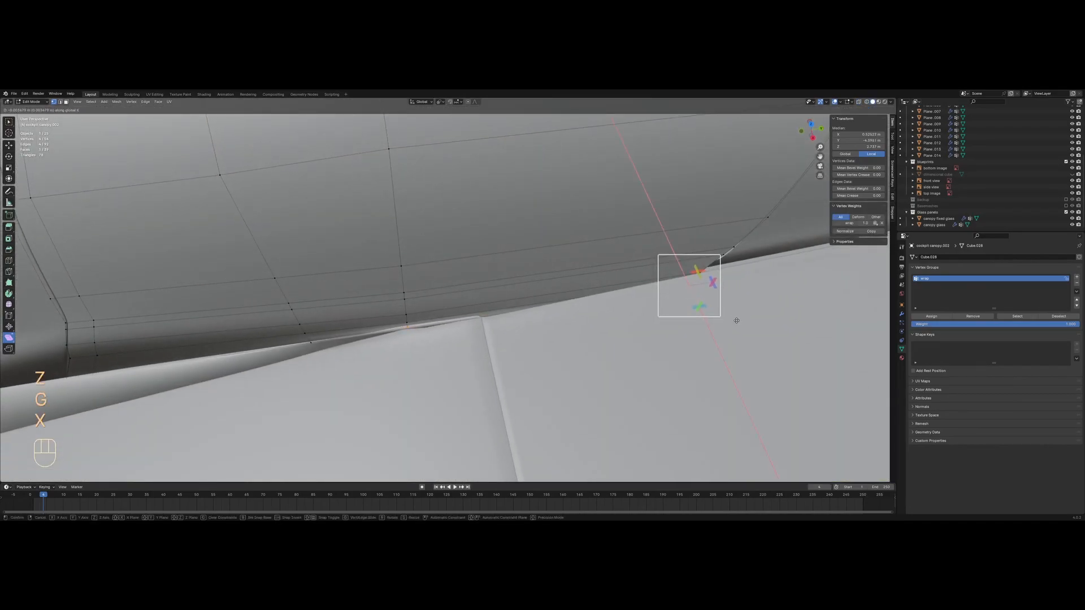
{"action": "left_click", "coordinate": [736, 318]}
Select the canopy panel's lower seam vertices from the opposite viewing angle and nudge them to refine the fit
{"action": "middle_click_drag", "start_coordinate": [556, 333], "coordinate": [605, 298]}
{"action": "key", "text": "z"}
{"action": "left_click", "coordinate": [469, 305]}
{"action": "key", "text": "a"}
{"action": "left_click", "coordinate": [443, 327]}
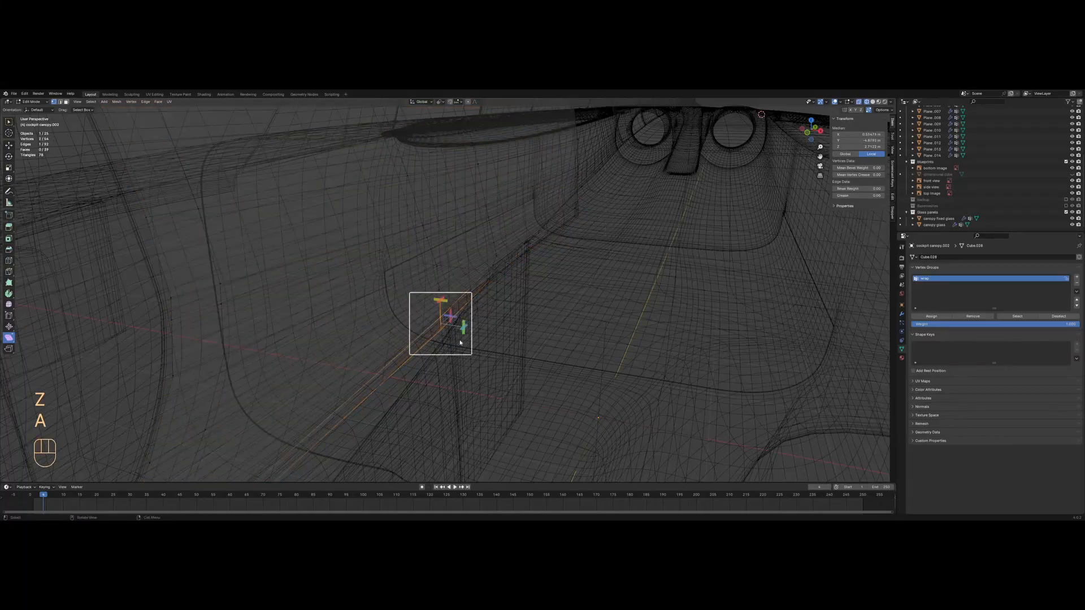
{"action": "key", "text": "z"}
{"action": "left_click", "coordinate": [525, 326]}
{"action": "key", "text": "g"}
{"action": "left_click", "coordinate": [537, 320]}
{"action": "key", "text": "Tab"}
Save the file and examine the canopy panel's lower seam against the surrounding fuselage in different shading modes
{"action": "mouse_move", "coordinate": [480, 339]}
{"action": "middle_mouse_down"}
{"action": "mouse_move", "coordinate": [452, 346]}
{"action": "mouse_move", "coordinate": [490, 322]}
{"action": "mouse_move", "coordinate": [455, 306]}
{"action": "middle_mouse_up"}
{"action": "key", "text": "alt+a"}
{"action": "scroll", "coordinate": [452, 345], "scroll_direction": "down", "scroll_amount": 6}
{"action": "key", "text": "z"}
{"action": "left_click", "coordinate": [460, 343]}
{"action": "key", "text": "z"}
{"action": "left_click", "coordinate": [509, 362]}
{"action": "key", "text": "ctrl+s"}
{"action": "mouse_move", "coordinate": [601, 328]}
{"action": "middle_mouse_down"}
{"action": "mouse_move", "coordinate": [565, 343]}
{"action": "mouse_move", "coordinate": [556, 323]}
{"action": "middle_mouse_up"}
{"action": "key", "text": "z"}
{"action": "left_click", "coordinate": [559, 279]}
{"action": "middle_click_drag", "start_coordinate": [509, 286], "coordinate": [546, 271]}
{"action": "key", "text": "z"}
{"action": "left_click", "coordinate": [622, 273]}
{"action": "middle_click_drag", "start_coordinate": [622, 273], "coordinate": [687, 265]}
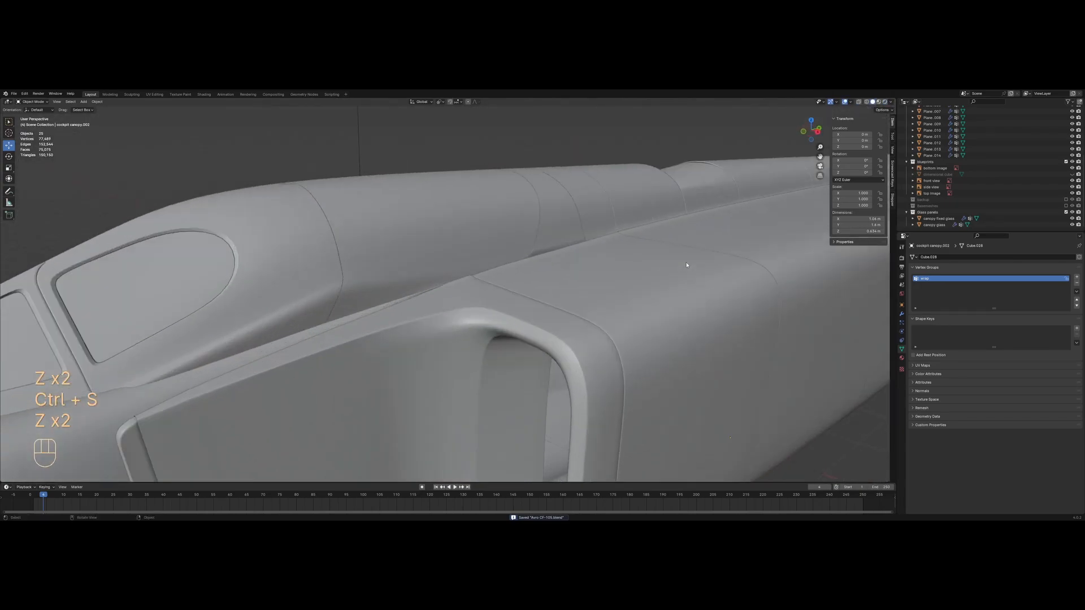
Show the Basemeshes collection and isolate the cockpit canopy basemesh for editing
{"action": "left_click", "coordinate": [1066, 207]}
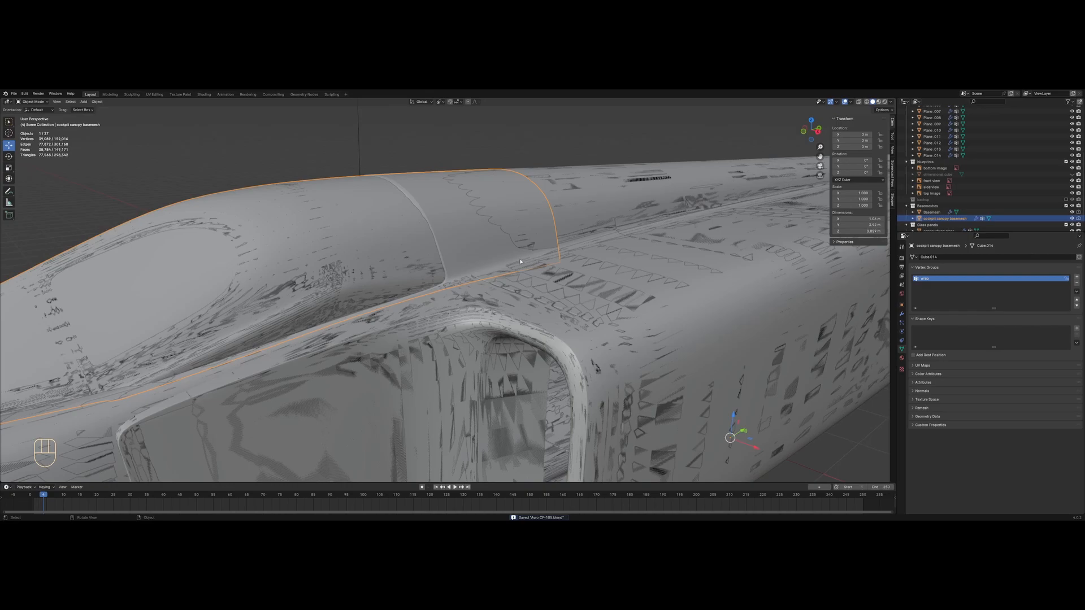
{"action": "key", "text": "slash"}
{"action": "middle_click_drag", "start_coordinate": [501, 266], "coordinate": [430, 299], "text": "shift"}
{"action": "key", "text": "Tab"}
{"action": "scroll", "coordinate": [447, 297], "scroll_direction": "up", "scroll_amount": 5}
{"action": "key", "text": "z"}
{"action": "left_click", "coordinate": [386, 292]}
{"action": "key", "text": "a"}
{"action": "scroll", "coordinate": [396, 294], "scroll_direction": "up", "scroll_amount": 4}
Shift the selected lower-edge vertices of the cockpit canopy basemesh along X
{"action": "key", "text": "2"}
{"action": "left_click", "coordinate": [610, 324]}
{"action": "key", "text": "z"}
{"action": "left_click", "coordinate": [708, 244]}
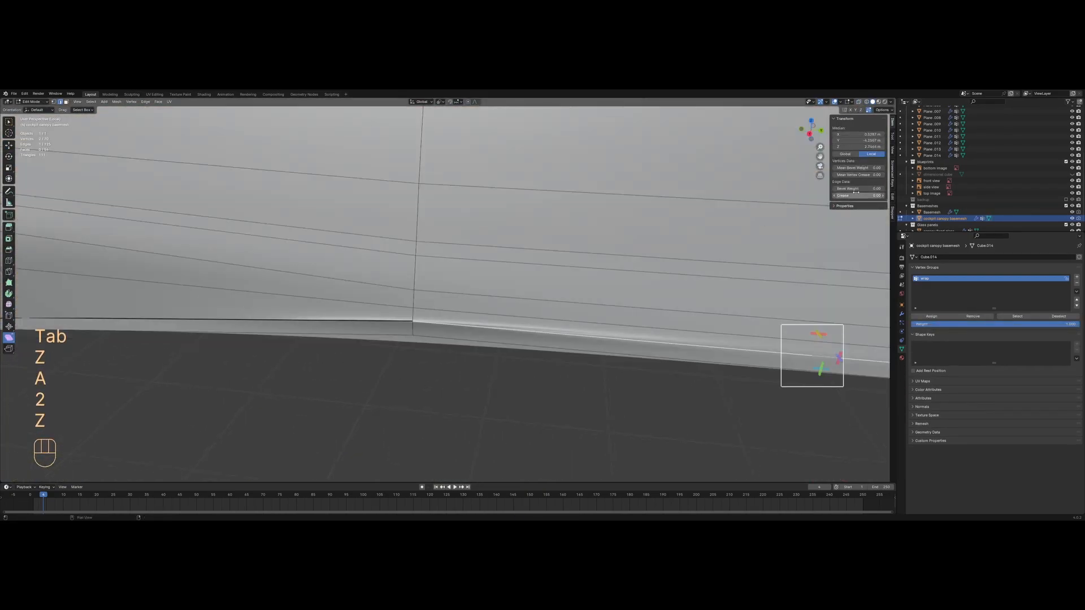
{"action": "middle_click_drag", "start_coordinate": [521, 285], "coordinate": [457, 291]}
{"action": "key", "text": "1"}
{"action": "key", "text": "1"}
{"action": "mouse_move", "coordinate": [400, 317]}
{"action": "middle_mouse_down"}
{"action": "mouse_move", "coordinate": [404, 300]}
{"action": "mouse_move", "coordinate": [443, 318]}
{"action": "mouse_move", "coordinate": [542, 298]}
{"action": "mouse_move", "coordinate": [422, 308]}
{"action": "mouse_move", "coordinate": [524, 286]}
{"action": "mouse_move", "coordinate": [548, 299]}
{"action": "mouse_move", "coordinate": [546, 318]}
{"action": "mouse_move", "coordinate": [554, 298]}
{"action": "middle_mouse_up"}
{"action": "left_click", "coordinate": [405, 300]}
{"action": "key", "text": "Tab"}
{"action": "key", "text": "Tab"}
{"action": "key", "text": "g"}
{"action": "key", "text": "x"}
{"action": "left_click", "coordinate": [539, 300]}
{"action": "key", "text": "Tab"}
{"action": "scroll", "coordinate": [422, 308], "scroll_direction": "down", "scroll_amount": 5}
Reposition the selected vertices along the lower edge of the canopy basemesh's rear section
{"action": "key", "text": "Tab"}
{"action": "key", "text": "z"}
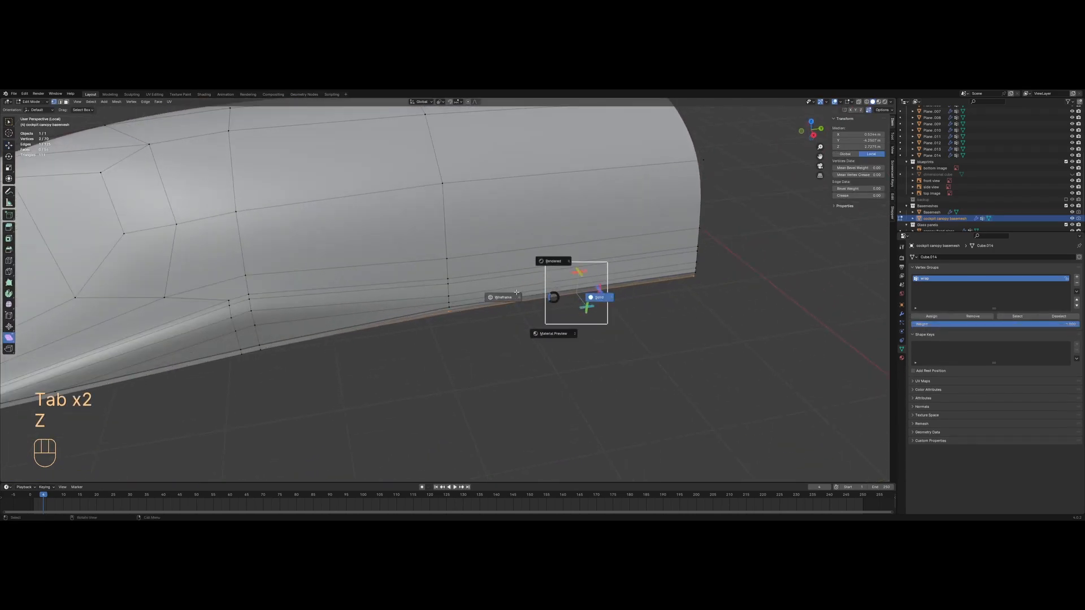
{"action": "left_click", "coordinate": [347, 297]}
{"action": "key", "text": "a"}
{"action": "middle_click_drag", "start_coordinate": [644, 256], "coordinate": [642, 254]}
{"action": "key", "text": "z"}
{"action": "middle_click_drag", "start_coordinate": [719, 289], "coordinate": [561, 290], "text": "shift"}
{"action": "scroll", "coordinate": [561, 290], "scroll_direction": "up", "scroll_amount": 1}
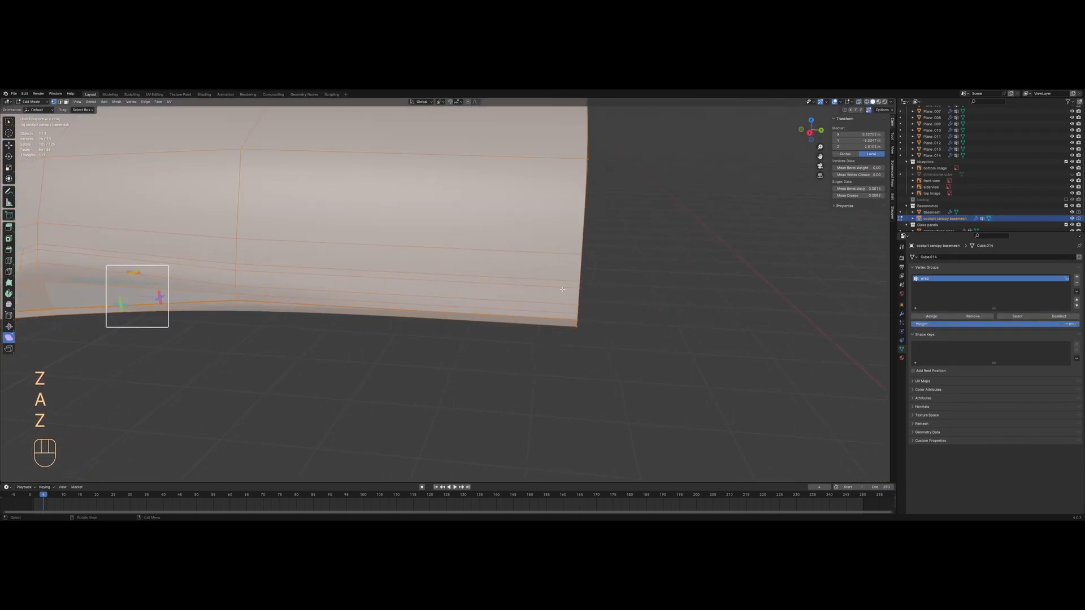
{"action": "scroll", "coordinate": [563, 289], "scroll_direction": "down", "scroll_amount": 3}
{"action": "key", "text": "g"}
{"action": "left_click", "coordinate": [478, 264]}
{"action": "key", "text": "g"}
{"action": "left_click", "coordinate": [474, 292]}
Save the file and return to the full model with the Basemeshes collection hidden
{"action": "mouse_move", "coordinate": [465, 291]}
{"action": "middle_mouse_down"}
{"action": "mouse_move", "coordinate": [420, 272]}
{"action": "mouse_move", "coordinate": [468, 289]}
{"action": "mouse_move", "coordinate": [490, 261]}
{"action": "mouse_move", "coordinate": [503, 277]}
{"action": "mouse_move", "coordinate": [411, 312]}
{"action": "mouse_move", "coordinate": [464, 284]}
{"action": "mouse_move", "coordinate": [478, 291]}
{"action": "middle_mouse_up"}
{"action": "left_click", "coordinate": [417, 277]}
{"action": "scroll", "coordinate": [427, 275], "scroll_direction": "up", "scroll_amount": 2}
{"action": "key", "text": "1"}
{"action": "key", "text": "Tab"}
{"action": "key", "text": "Tab"}
{"action": "key", "text": "1"}
{"action": "left_click", "coordinate": [409, 311]}
{"action": "key", "text": "Tab"}
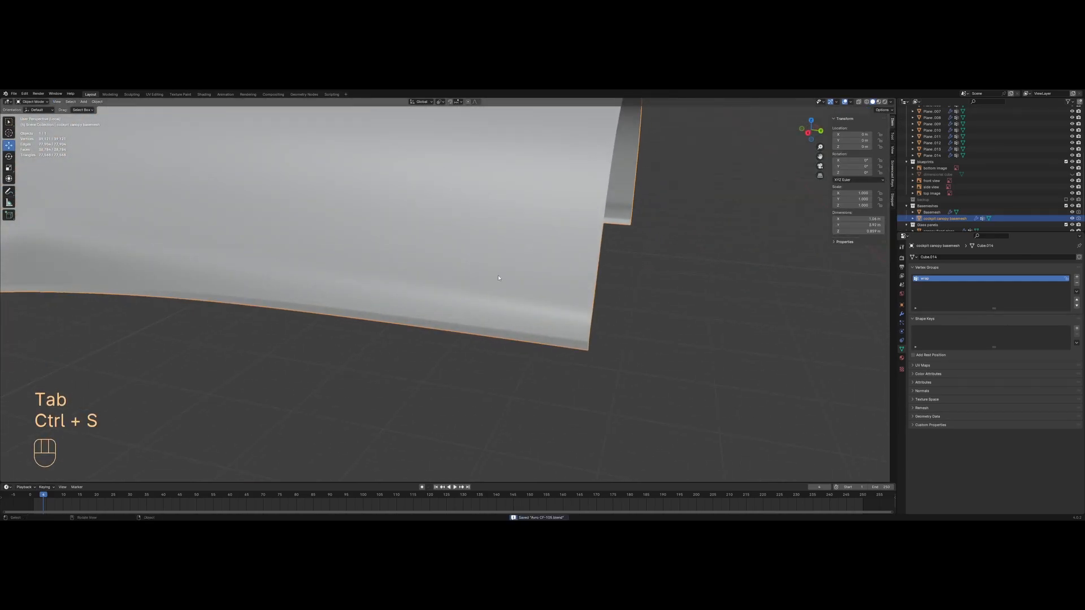
{"action": "key", "text": "slash"}
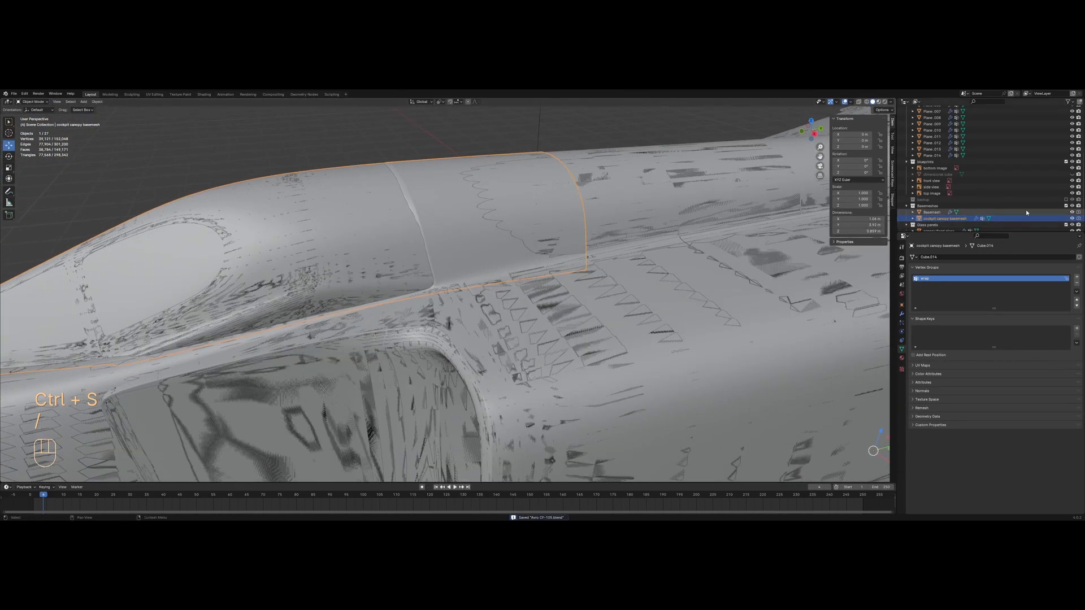
{"action": "left_click", "coordinate": [1066, 205]}
Examine the canopy and spine panel seams from the side in rendered shading
{"action": "mouse_move", "coordinate": [525, 283]}
{"action": "middle_mouse_down"}
{"action": "mouse_move", "coordinate": [540, 265]}
{"action": "mouse_move", "coordinate": [384, 240]}
{"action": "middle_mouse_up"}
{"action": "scroll", "coordinate": [540, 265], "scroll_direction": "down", "scroll_amount": 2}
{"action": "key", "text": "z"}
{"action": "left_click", "coordinate": [540, 229]}
{"action": "scroll", "coordinate": [396, 247], "scroll_direction": "down", "scroll_amount": 4}
{"action": "middle_click_drag", "start_coordinate": [460, 244], "coordinate": [362, 257]}
{"action": "scroll", "coordinate": [447, 289], "scroll_direction": "up", "scroll_amount": 3}
{"action": "scroll", "coordinate": [456, 293], "scroll_direction": "up", "scroll_amount": 5}
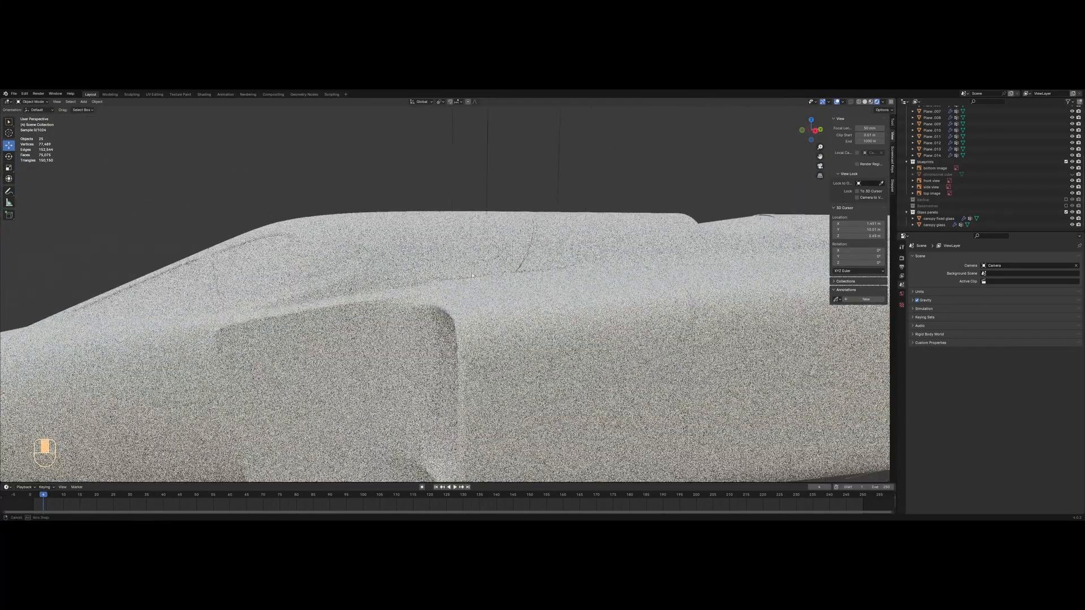
Return to solid shading and open the panel Plane.013 behind the canopy for editing
{"action": "key", "text": "z"}
{"action": "left_click", "coordinate": [545, 271]}
{"action": "scroll", "coordinate": [558, 270], "scroll_direction": "down", "scroll_amount": 3}
{"action": "mouse_move", "coordinate": [557, 271]}
{"action": "middle_mouse_down"}
{"action": "mouse_move", "coordinate": [574, 275]}
{"action": "mouse_move", "coordinate": [479, 316]}
{"action": "mouse_move", "coordinate": [447, 305]}
{"action": "mouse_move", "coordinate": [408, 339]}
{"action": "mouse_move", "coordinate": [394, 321]}
{"action": "mouse_move", "coordinate": [780, 321]}
{"action": "middle_mouse_up"}
{"action": "scroll", "coordinate": [452, 304], "scroll_direction": "up", "scroll_amount": 3}
{"action": "left_click", "coordinate": [479, 298]}
{"action": "key", "text": "shift+z"}
{"action": "scroll", "coordinate": [394, 321], "scroll_direction": "up", "scroll_amount": 2}
{"action": "key", "text": "Tab"}
{"action": "key", "text": "a"}
Move the lower corner vertex of Plane.013 along Z and X to fit against the fuselage
{"action": "scroll", "coordinate": [486, 322], "scroll_direction": "up", "scroll_amount": 3}
{"action": "key", "text": "z"}
{"action": "left_click", "coordinate": [443, 332]}
{"action": "middle_click_drag", "start_coordinate": [714, 332], "coordinate": [442, 345]}
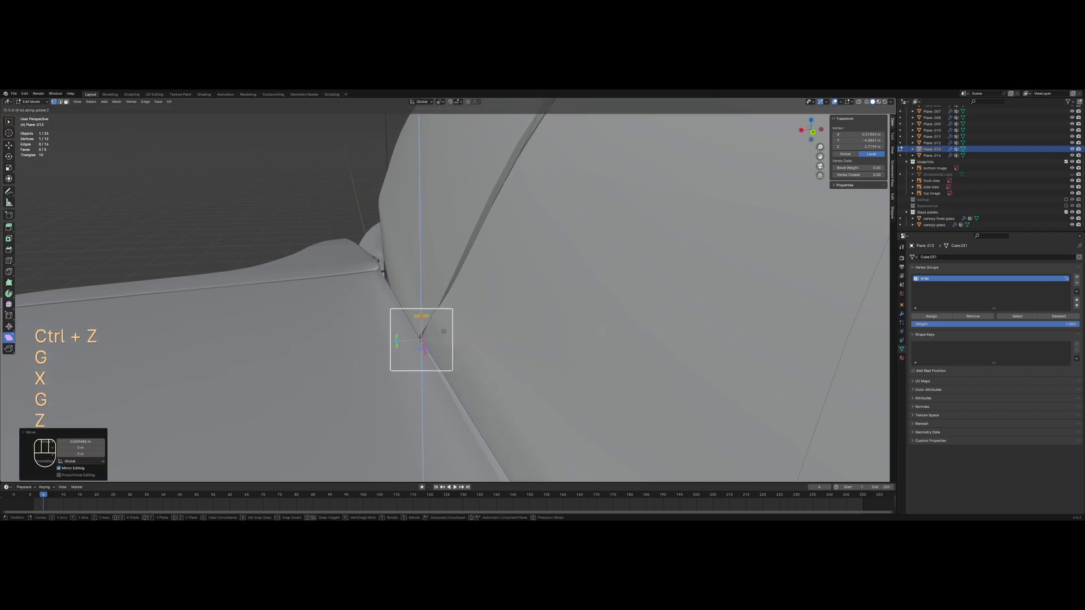
{"action": "middle_click_drag", "start_coordinate": [444, 332], "coordinate": [570, 328]}
{"action": "key", "text": "g"}
{"action": "key", "text": "x"}
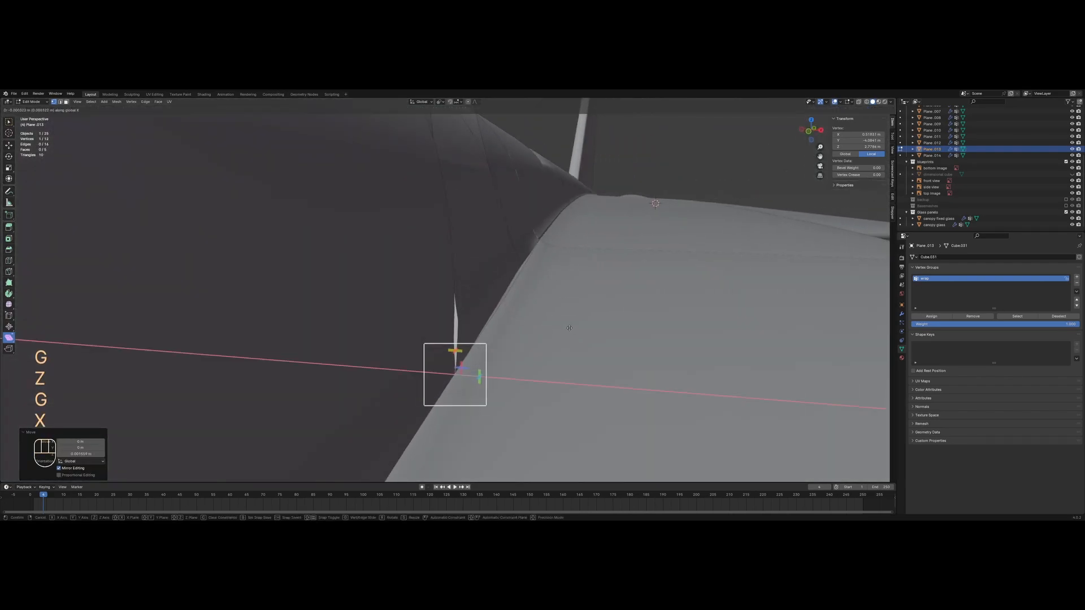
{"action": "left_click", "coordinate": [467, 318]}
Move the next vertex above the lower corner of Plane.013 along X to match the neighbouring surface
{"action": "key", "text": "z"}
{"action": "key", "text": "z"}
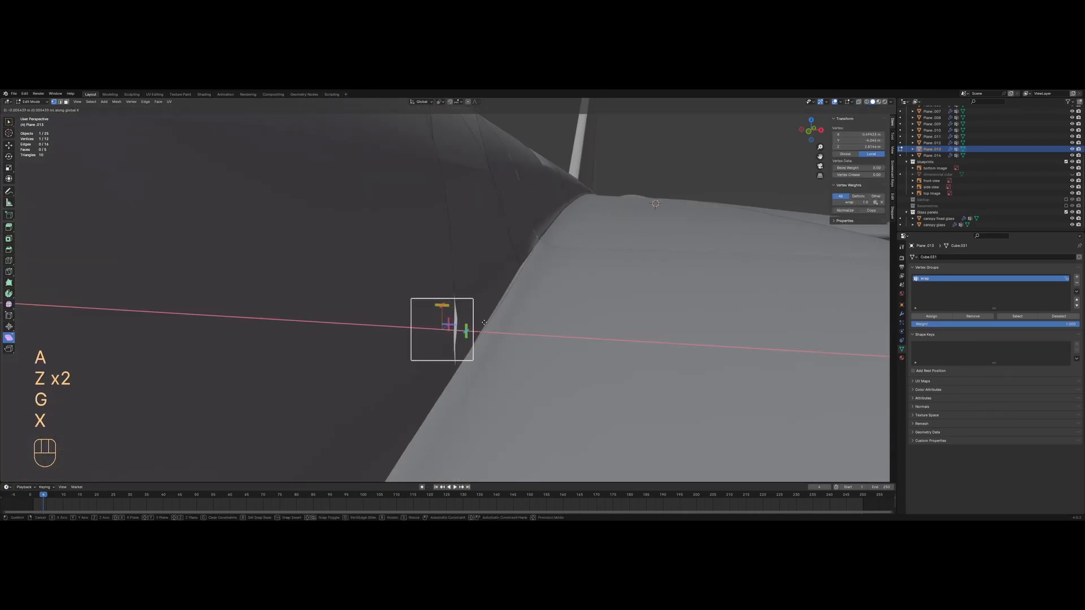
{"action": "left_click", "coordinate": [965, 319]}
{"action": "middle_click_drag", "start_coordinate": [612, 310], "coordinate": [476, 269]}
{"action": "key", "text": "g"}
{"action": "key", "text": "x"}
{"action": "left_click", "coordinate": [474, 312]}
{"action": "key", "text": "Tab"}
{"action": "key", "text": "Tab"}
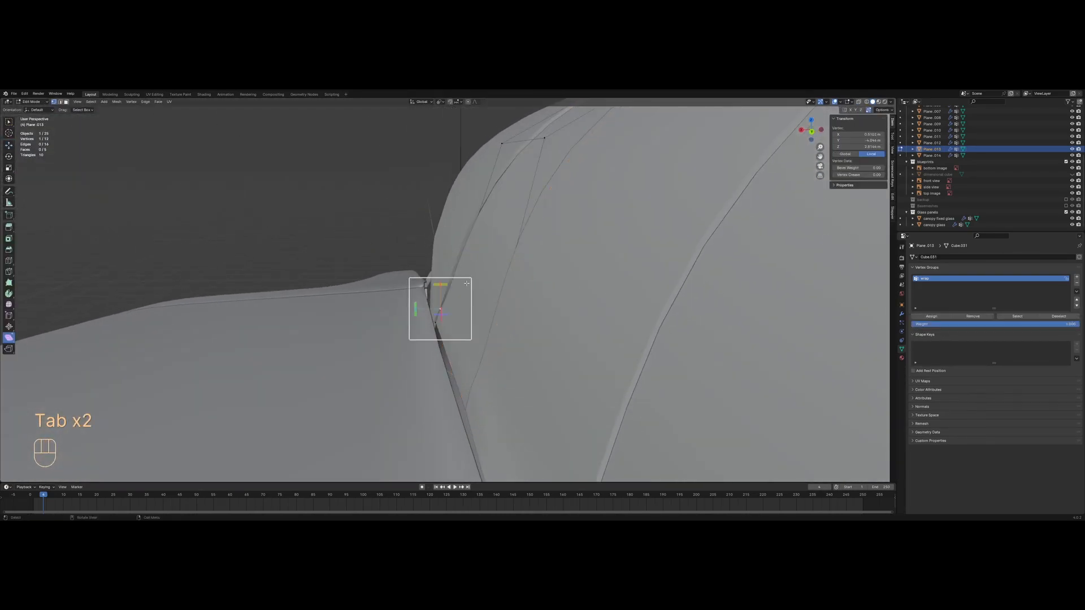
Slide the lower side edge of Plane.013 along the neighbouring geometry without clamping, and leave edit mode
{"action": "key", "text": "z"}
{"action": "key", "text": "a"}
{"action": "left_click", "coordinate": [446, 360]}
{"action": "key", "text": "1"}
{"action": "key", "text": "z"}
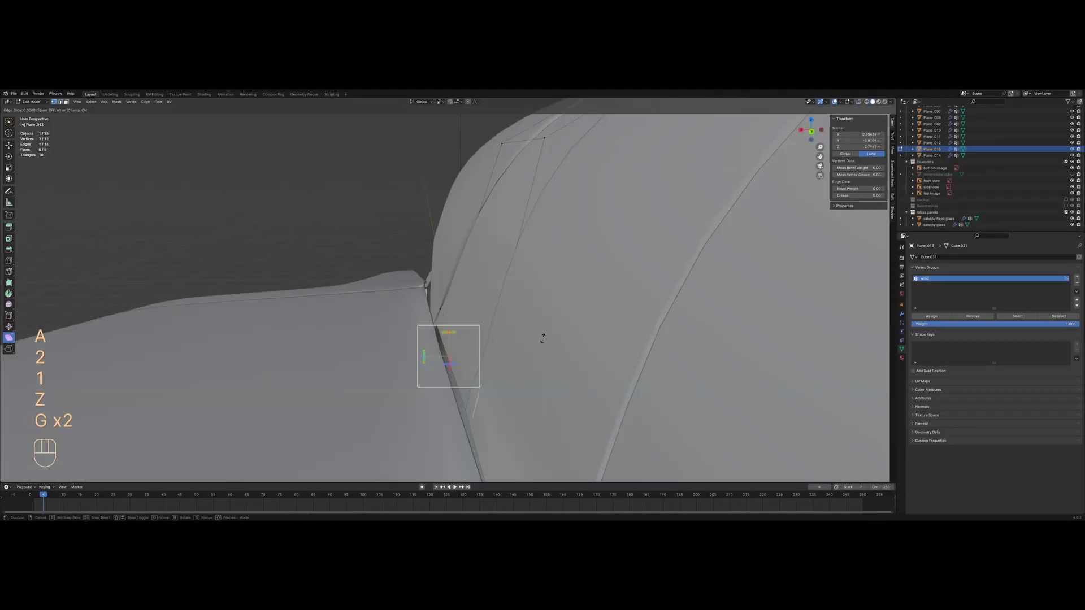
{"action": "left_click", "coordinate": [538, 344]}
{"action": "key", "text": "Tab"}
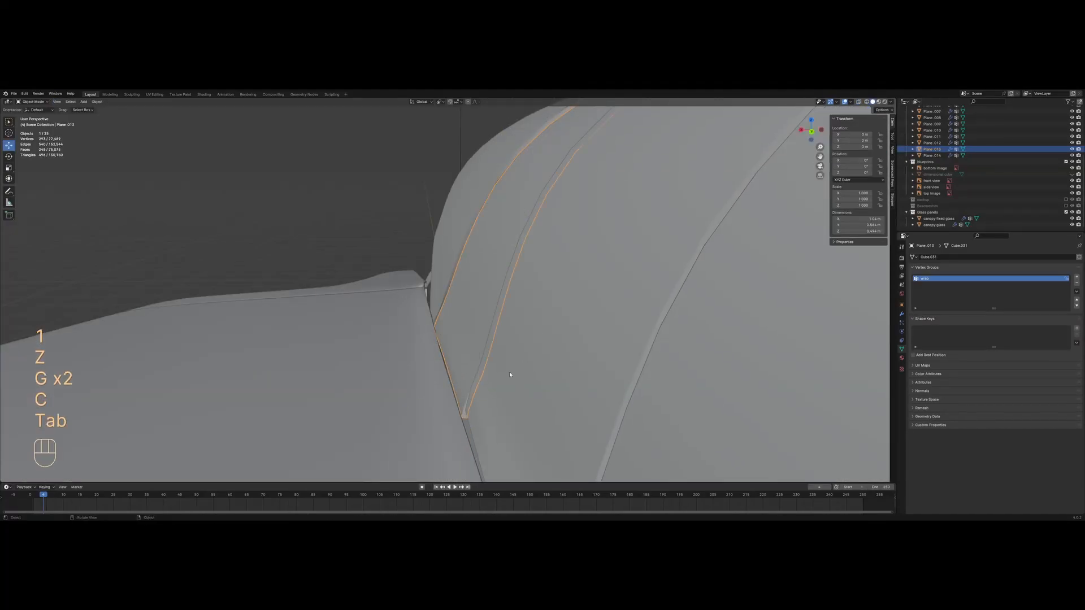
Slide the lower corner vertex of the adjoining panel Plane.014 along its edge to fit the fuselage
{"action": "left_click", "coordinate": [513, 370]}
{"action": "key", "text": "Tab"}
{"action": "key", "text": "z"}
{"action": "key", "text": "a"}
{"action": "middle_click_drag", "start_coordinate": [467, 379], "coordinate": [477, 340]}
{"action": "key", "text": "z"}
{"action": "left_click", "coordinate": [477, 340]}
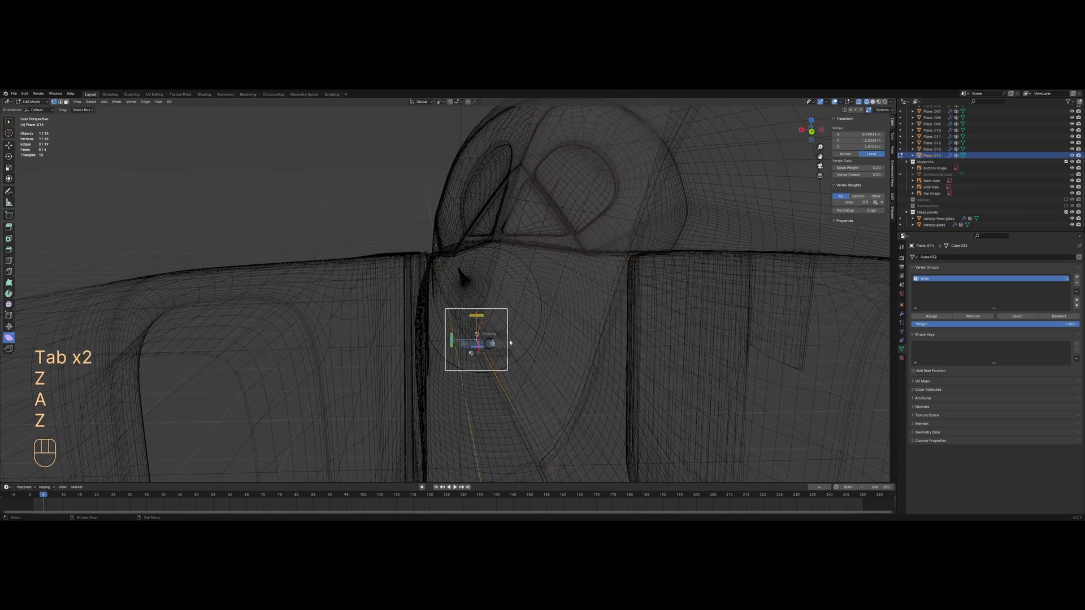
{"action": "key", "text": "g"}
{"action": "key", "text": "g"}
{"action": "left_click", "coordinate": [522, 344]}
{"action": "key", "text": "Tab"}
{"action": "key", "text": "alt+a"}
Save the file and slide the rear centreline vertex of the rear canopy panel along its edge
{"action": "middle_click_drag", "start_coordinate": [522, 344], "coordinate": [444, 313]}
{"action": "scroll", "coordinate": [481, 333], "scroll_direction": "down", "scroll_amount": 3}
{"action": "key", "text": "ctrl+s"}
{"action": "scroll", "coordinate": [409, 328], "scroll_direction": "up", "scroll_amount": 1}
{"action": "left_click", "coordinate": [428, 333]}
{"action": "key", "text": "Tab"}
{"action": "scroll", "coordinate": [438, 314], "scroll_direction": "up", "scroll_amount": 2}
{"action": "left_click", "coordinate": [407, 316]}
{"action": "scroll", "coordinate": [408, 315], "scroll_direction": "up", "scroll_amount": 3}
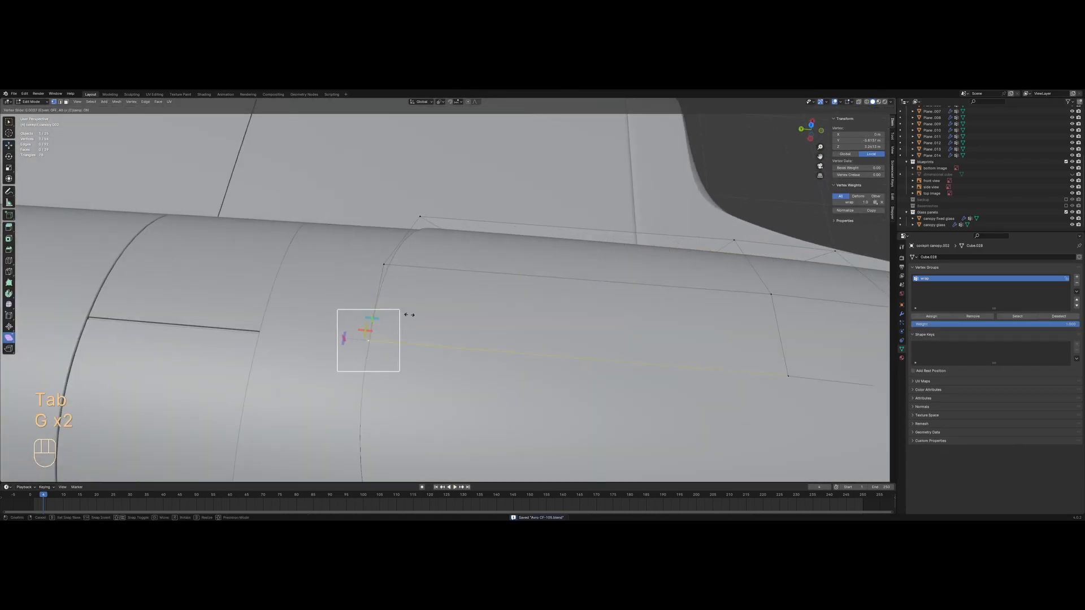
{"action": "left_click", "coordinate": [416, 309]}
{"action": "key", "text": "Tab"}
{"action": "key", "text": "alt+a"}
Refine the rear edge curve of the rear canopy panel with another vertex slide and save the file
{"action": "middle_click_drag", "start_coordinate": [442, 276], "coordinate": [451, 323]}
{"action": "key", "text": "ctrl+s"}
{"action": "left_click", "coordinate": [451, 325]}
{"action": "key", "text": "Tab"}
{"action": "scroll", "coordinate": [450, 319], "scroll_direction": "up", "scroll_amount": 2}
{"action": "key", "text": "g"}
{"action": "left_click", "coordinate": [458, 289]}
{"action": "key", "text": "Tab"}
{"action": "key", "text": "alt+a"}
{"action": "scroll", "coordinate": [457, 289], "scroll_direction": "down", "scroll_amount": 5}
{"action": "key", "text": "ctrl+s"}
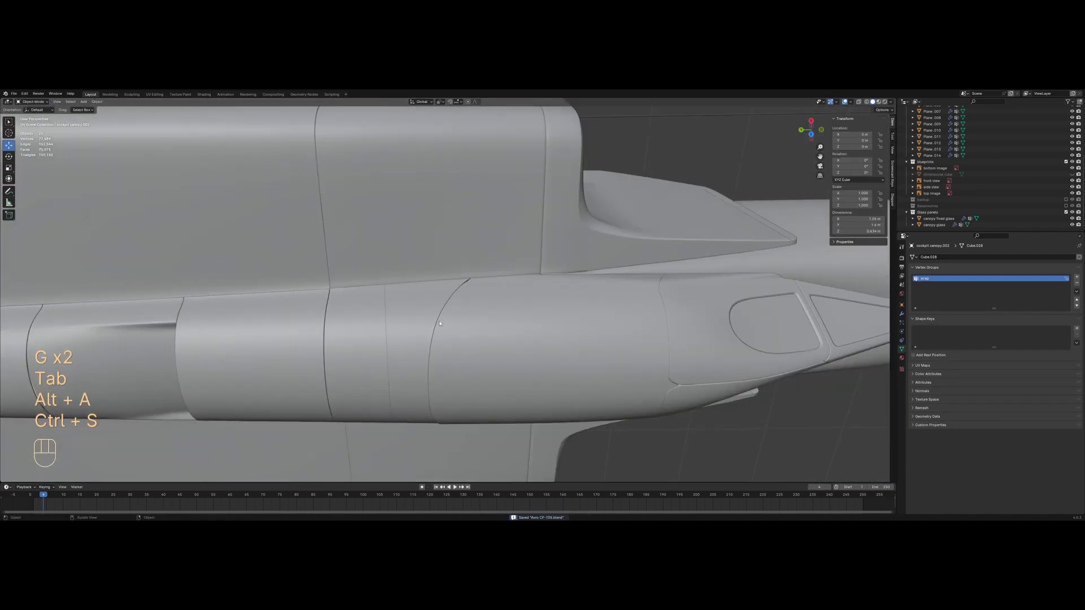
Inspect the canopy and spine panels along the fuselage in rendered shading, and return to solid shading
{"action": "middle_click_drag", "start_coordinate": [439, 325], "coordinate": [448, 266]}
{"action": "key", "text": "z"}
{"action": "left_click", "coordinate": [452, 233]}
{"action": "mouse_move", "coordinate": [534, 283]}
{"action": "middle_mouse_down"}
{"action": "mouse_move", "coordinate": [544, 278]}
{"action": "mouse_move", "coordinate": [536, 244]}
{"action": "mouse_move", "coordinate": [537, 257]}
{"action": "middle_mouse_up"}
{"action": "scroll", "coordinate": [536, 242], "scroll_direction": "down", "scroll_amount": 5}
{"action": "middle_click_drag", "start_coordinate": [537, 258], "coordinate": [373, 296]}
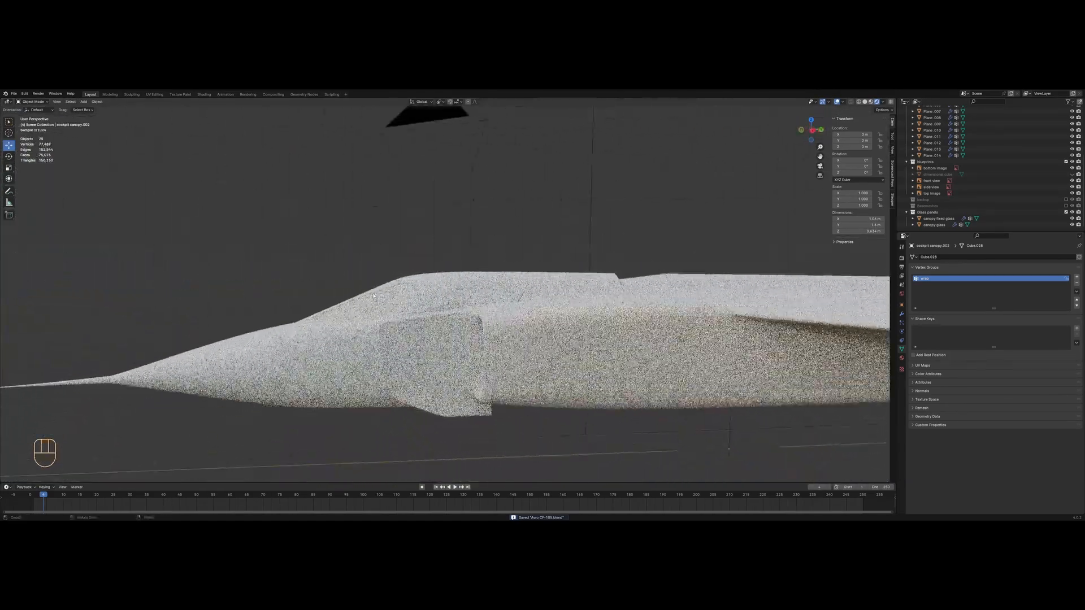
{"action": "key", "text": "z"}
{"action": "left_click", "coordinate": [463, 295]}
{"action": "middle_click_drag", "start_coordinate": [462, 295], "coordinate": [474, 309]}
{"action": "key", "text": "z"}
{"action": "left_click", "coordinate": [530, 310]}
Save the file and compare the rear canopy panel with the side-view blueprint in wireframe
{"action": "left_click", "coordinate": [505, 291]}
{"action": "key", "text": "ctrl+s"}
{"action": "key", "text": "z"}
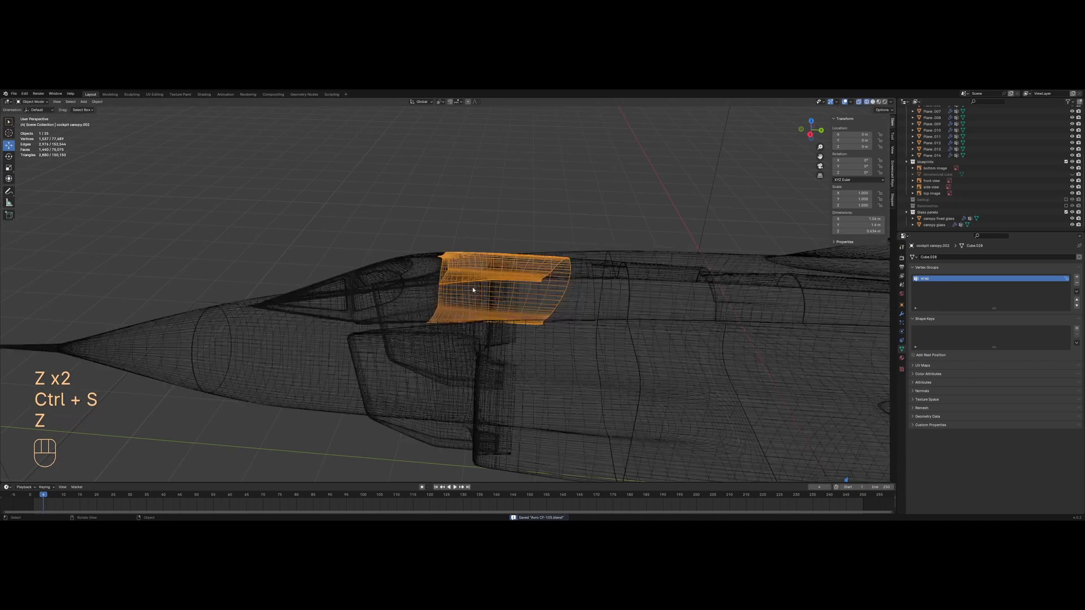
{"action": "key", "text": "KP_3"}
{"action": "scroll", "coordinate": [474, 290], "scroll_direction": "up", "scroll_amount": 1}
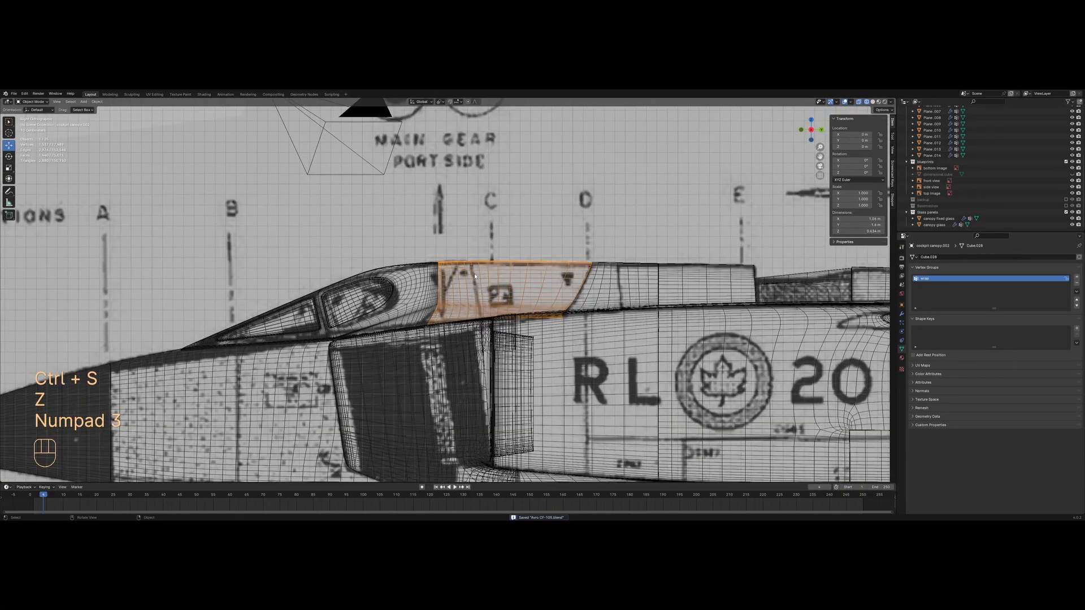
{"action": "middle_click_drag", "start_coordinate": [483, 270], "coordinate": [550, 328]}
{"action": "key", "text": "z"}
{"action": "left_click", "coordinate": [530, 308]}
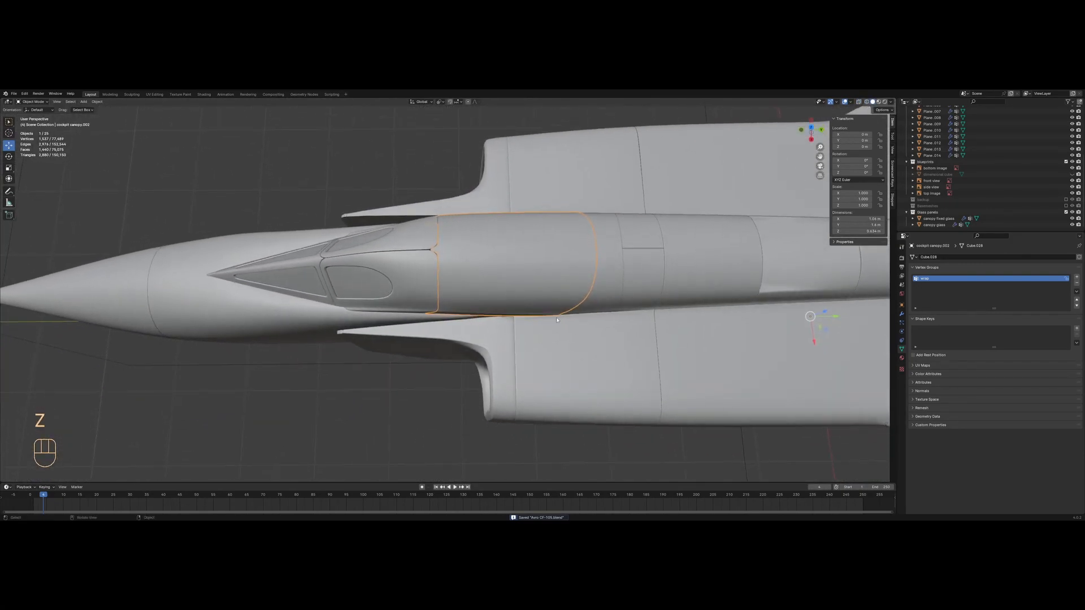
Show the Mirror modifier settings of Plane.014 and move its centreline edge loop along X
{"action": "key", "text": "z"}
{"action": "middle_click_drag", "start_coordinate": [583, 274], "coordinate": [416, 300], "text": "shift"}
{"action": "scroll", "coordinate": [356, 294], "scroll_direction": "up", "scroll_amount": 4}
{"action": "key", "text": "Tab"}
{"action": "key", "text": "a"}
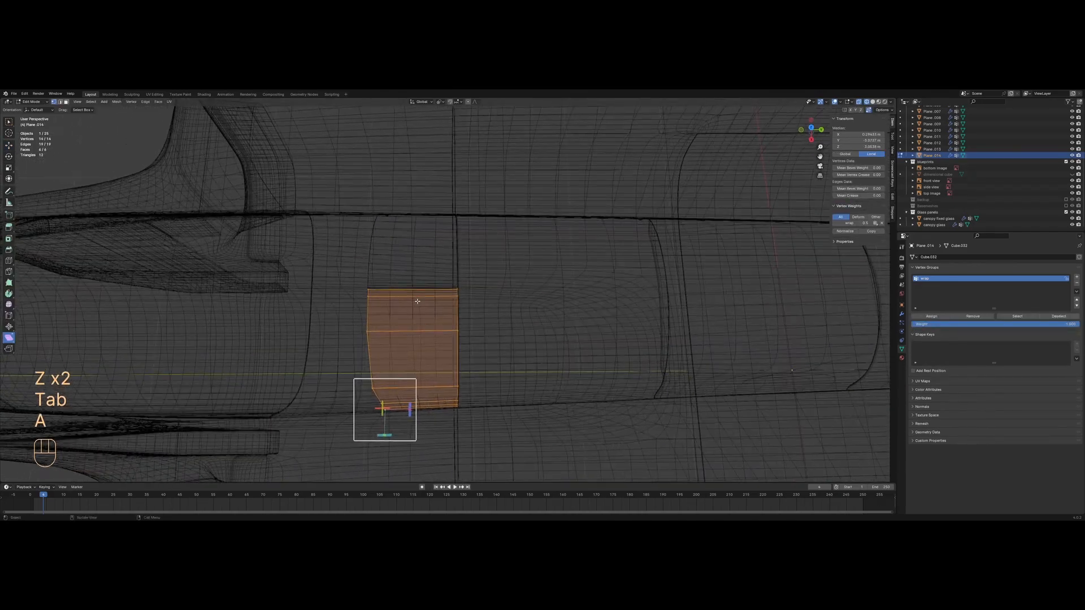
{"action": "scroll", "coordinate": [415, 296], "scroll_direction": "up", "scroll_amount": 2}
{"action": "key", "text": "2"}
{"action": "left_click", "coordinate": [410, 288]}
{"action": "key", "text": "1"}
{"action": "left_click", "coordinate": [901, 314]}
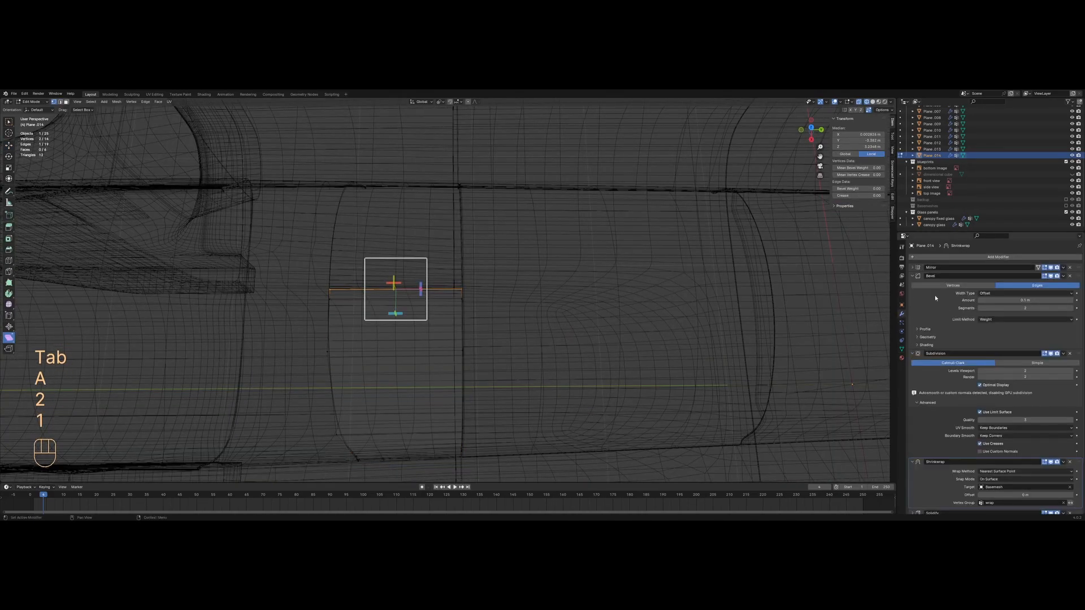
{"action": "left_click", "coordinate": [911, 268]}
{"action": "key", "text": "z"}
{"action": "key", "text": "g"}
{"action": "key", "text": "x"}
{"action": "left_click", "coordinate": [738, 300]}
Delete the selected centreline edges of Plane.014 and return to solid shading in object mode
{"action": "key", "text": "z"}
{"action": "key", "text": "a"}
{"action": "key", "text": "2"}
{"action": "left_click", "coordinate": [390, 301]}
{"action": "key", "text": "x"}
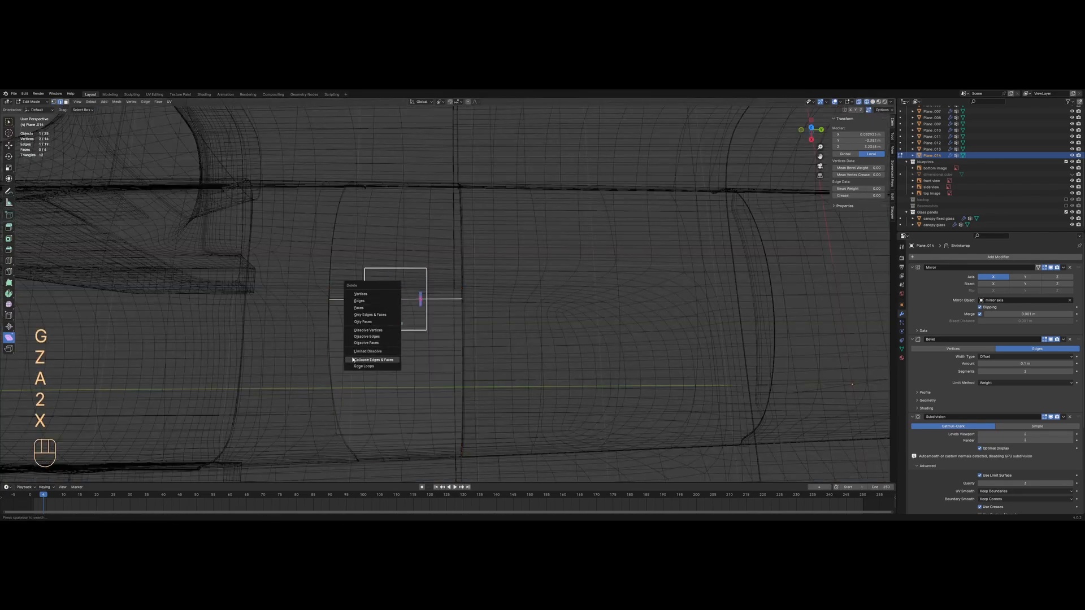
{"action": "left_click", "coordinate": [352, 365]}
{"action": "key", "text": "a"}
{"action": "key", "text": "Tab"}
{"action": "key", "text": "z"}
Move the centreline edge loop of the rear canopy panel along X to open a thin seam down the middle
{"action": "middle_click_drag", "start_coordinate": [373, 334], "coordinate": [605, 334], "text": "shift"}
{"action": "left_click", "coordinate": [390, 312]}
{"action": "key", "text": "Tab"}
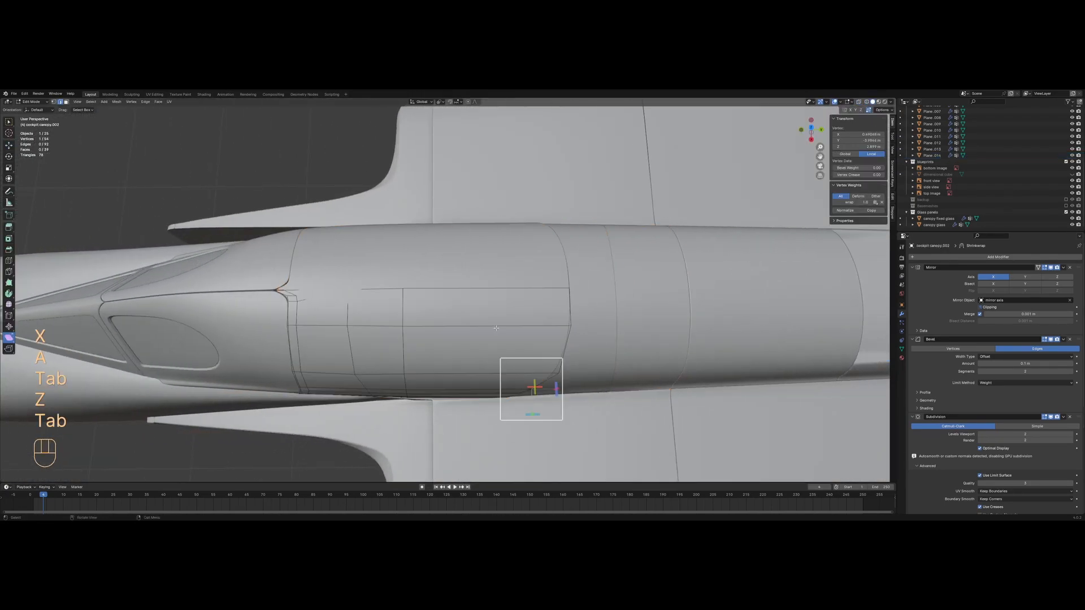
{"action": "key", "text": "z"}
{"action": "key", "text": "a"}
{"action": "middle_click_drag", "start_coordinate": [387, 312], "coordinate": [523, 321], "text": "shift"}
{"action": "scroll", "coordinate": [516, 320], "scroll_direction": "up", "scroll_amount": 2}
{"action": "key", "text": "1"}
{"action": "left_click", "coordinate": [529, 299], "text": "alt"}
{"action": "key", "text": "z"}
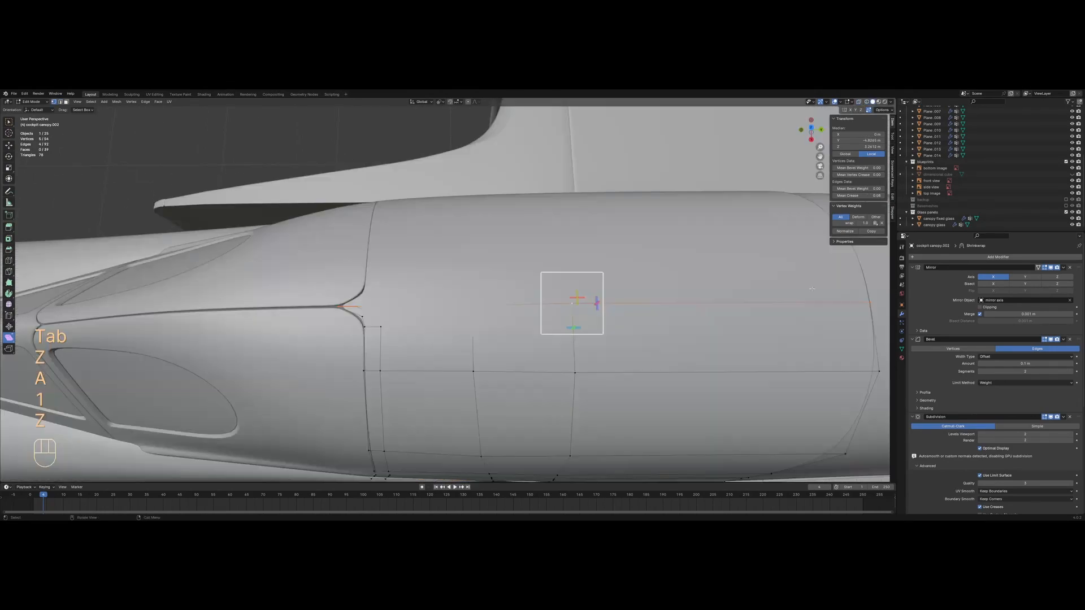
{"action": "scroll", "coordinate": [661, 305], "scroll_direction": "up", "scroll_amount": 2}
{"action": "key", "text": "g"}
{"action": "key", "text": "x"}
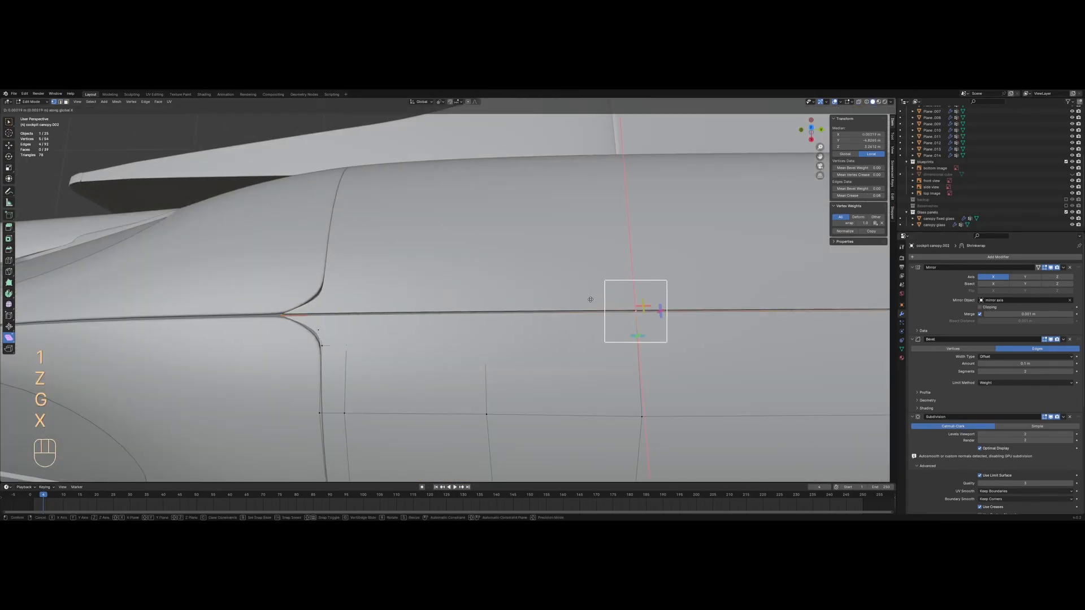
{"action": "left_click", "coordinate": [591, 299]}
{"action": "key", "text": "Tab"}
Slide the vertex at the front inner corner of the rear canopy panel to refine its rounded corner
{"action": "scroll", "coordinate": [485, 308], "scroll_direction": "down", "scroll_amount": 6}
{"action": "middle_click_drag", "start_coordinate": [485, 308], "coordinate": [421, 319]}
{"action": "key", "text": "Tab"}
{"action": "scroll", "coordinate": [421, 319], "scroll_direction": "up", "scroll_amount": 5}
{"action": "left_click", "coordinate": [462, 325]}
{"action": "key", "text": "g"}
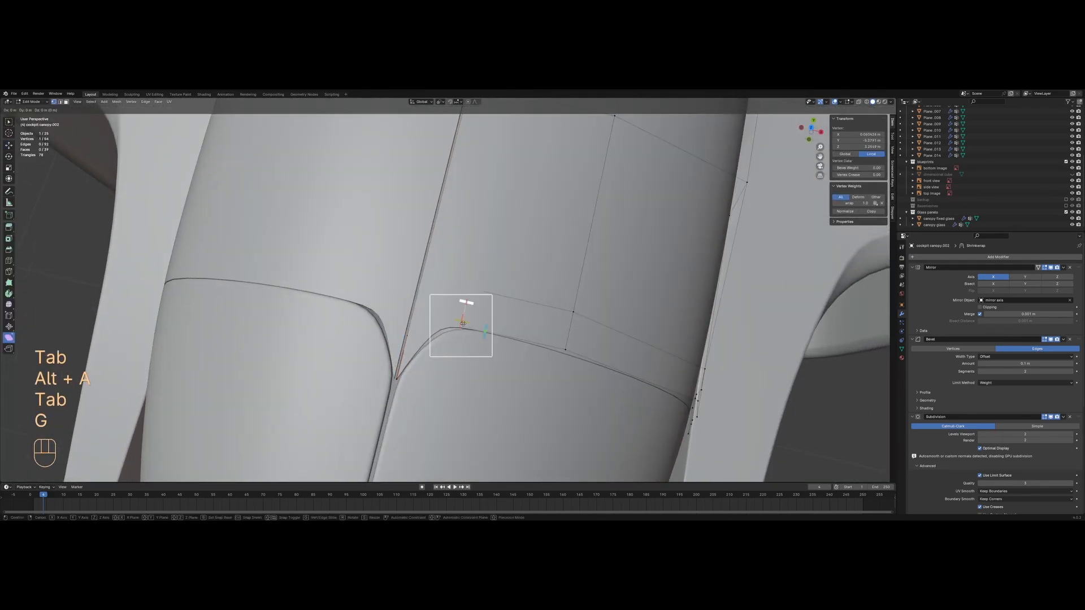
{"action": "key", "text": "g"}
{"action": "left_click", "coordinate": [482, 323]}
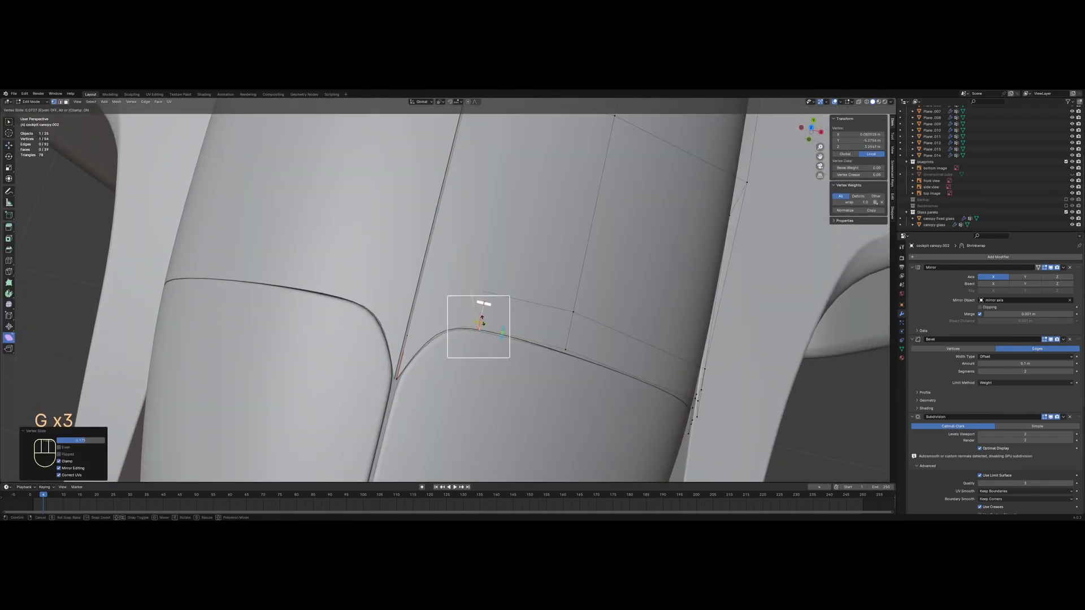
{"action": "left_click", "coordinate": [482, 320]}
{"action": "key", "text": "Tab"}
{"action": "key", "text": "alt+a"}
Examine the new centre seam and the canopy panels in rendered shading
{"action": "scroll", "coordinate": [456, 351], "scroll_direction": "down", "scroll_amount": 3}
{"action": "middle_click_drag", "start_coordinate": [455, 352], "coordinate": [469, 307]}
{"action": "key", "text": "z"}
{"action": "left_click", "coordinate": [470, 243]}
{"action": "scroll", "coordinate": [470, 254], "scroll_direction": "down", "scroll_amount": 4}
{"action": "middle_click_drag", "start_coordinate": [467, 266], "coordinate": [497, 263]}
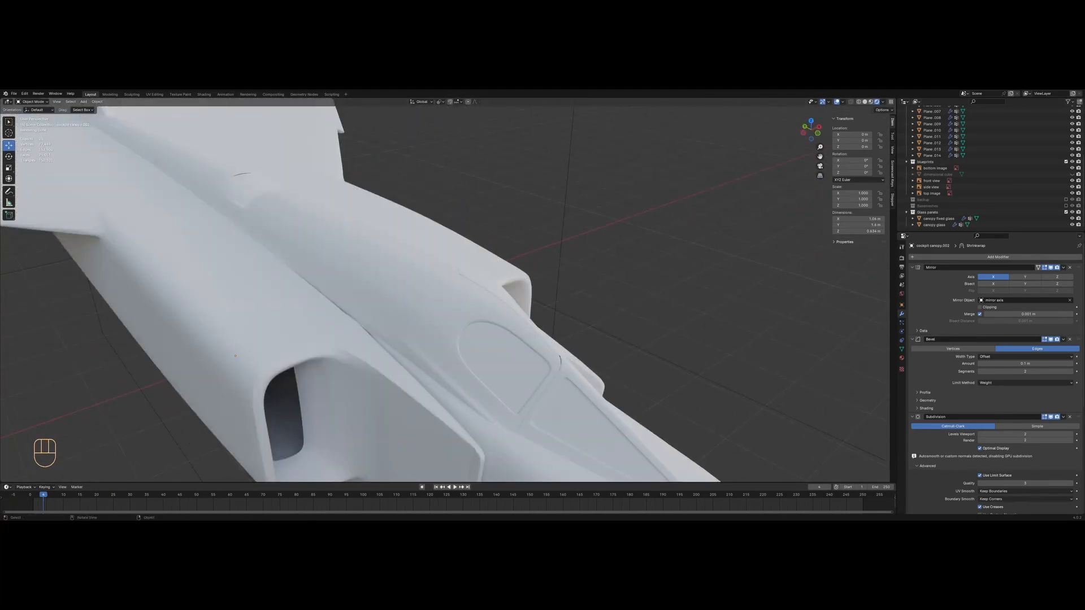
{"action": "mouse_move", "coordinate": [481, 288]}
{"action": "middle_mouse_down"}
{"action": "mouse_move", "coordinate": [525, 260]}
{"action": "mouse_move", "coordinate": [316, 273]}
{"action": "middle_mouse_up"}
{"action": "key", "text": "z"}
{"action": "left_click", "coordinate": [377, 274]}
Select the rear canopy panel and compare it with the side-view blueprint in wireframe
{"action": "middle_click_drag", "start_coordinate": [514, 282], "coordinate": [481, 289]}
{"action": "left_click", "coordinate": [482, 288]}
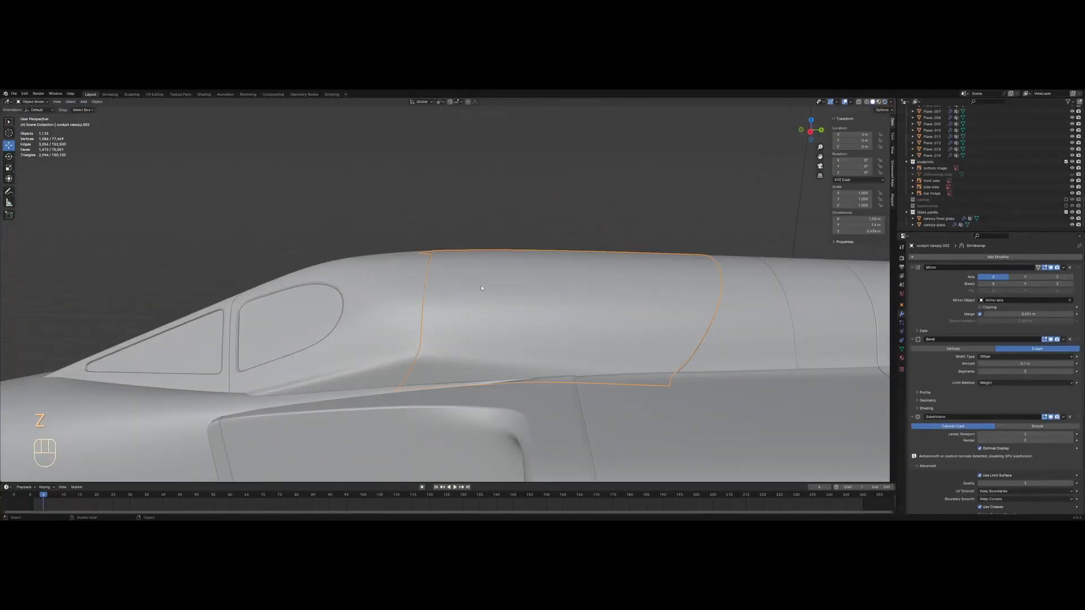
{"action": "key", "text": "z"}
{"action": "left_click", "coordinate": [419, 290]}
{"action": "key", "text": "KP_3"}
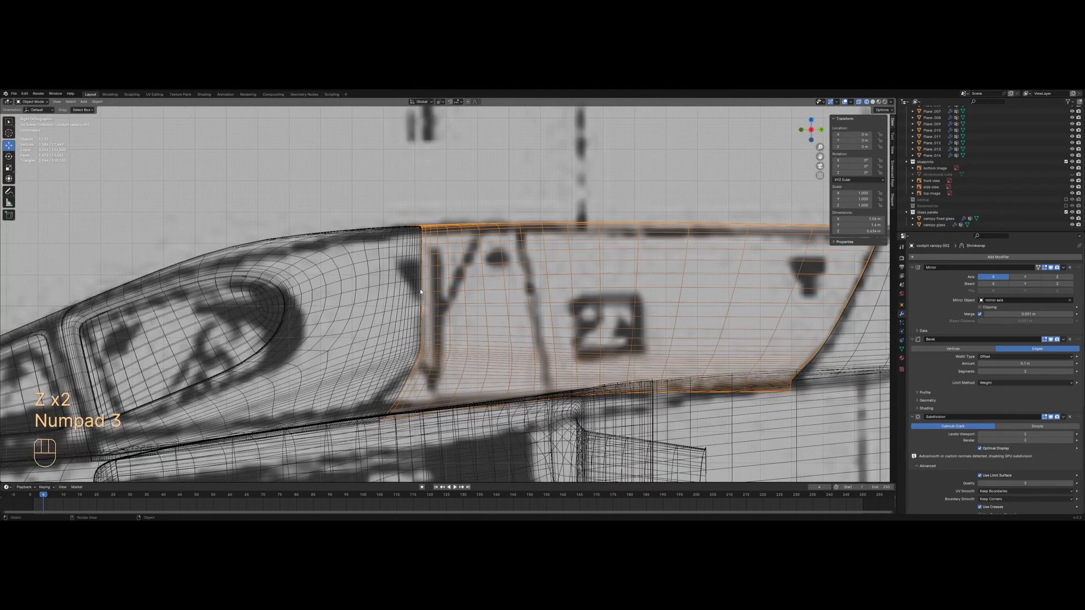
{"action": "scroll", "coordinate": [420, 290], "scroll_direction": "down", "scroll_amount": 2}
{"action": "mouse_move", "coordinate": [419, 289]}
{"action": "middle_mouse_down"}
{"action": "mouse_move", "coordinate": [429, 265]}
{"action": "mouse_move", "coordinate": [458, 329]}
{"action": "mouse_move", "coordinate": [544, 307]}
{"action": "middle_mouse_up"}
Move the rear canopy panel's centreline edge loop along X onto the mirror axis, with Mirror clipping enabled
{"action": "key", "text": "Tab"}
{"action": "key", "text": "a"}
{"action": "key", "text": "z"}
{"action": "left_click", "coordinate": [425, 312], "text": "alt"}
{"action": "scroll", "coordinate": [429, 308], "scroll_direction": "up", "scroll_amount": 2}
{"action": "key", "text": "g"}
{"action": "key", "text": "x"}
{"action": "left_click", "coordinate": [504, 277]}
{"action": "key", "text": "g"}
{"action": "key", "text": "x"}
{"action": "left_click", "coordinate": [667, 328]}
Delete the face beside the centreline at the front of the rear canopy panel
{"action": "mouse_move", "coordinate": [667, 328]}
{"action": "middle_mouse_down"}
{"action": "mouse_move", "coordinate": [478, 274]}
{"action": "mouse_move", "coordinate": [466, 316]}
{"action": "middle_mouse_up"}
{"action": "key", "text": "z"}
{"action": "key", "text": "a"}
{"action": "scroll", "coordinate": [484, 271], "scroll_direction": "up", "scroll_amount": 2}
{"action": "right_click", "coordinate": [486, 299]}
{"action": "key", "text": "3"}
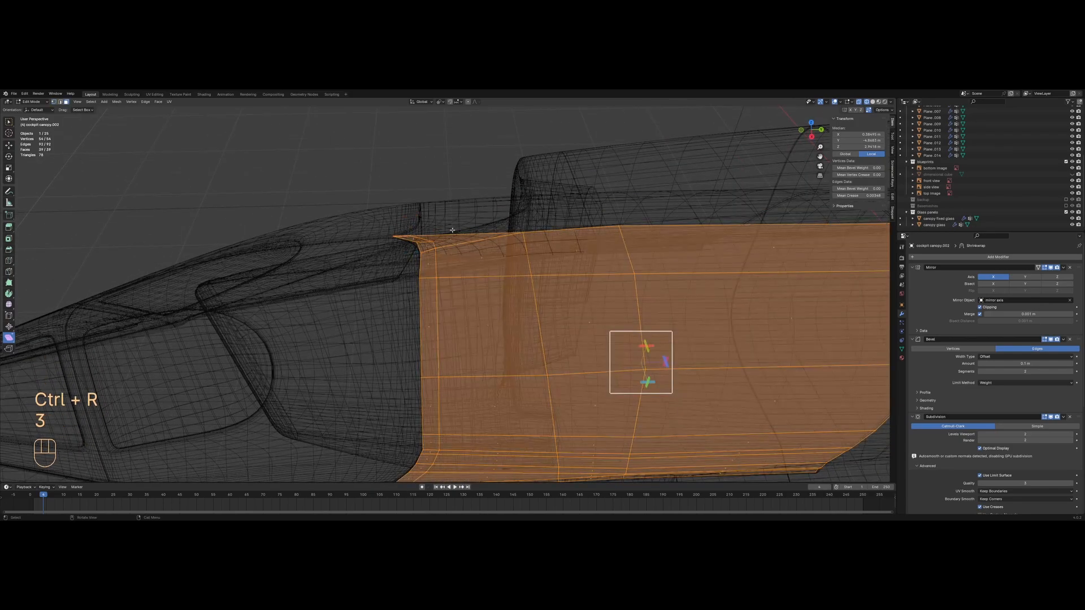
{"action": "left_click", "coordinate": [452, 237]}
{"action": "left_click", "coordinate": [443, 193]}
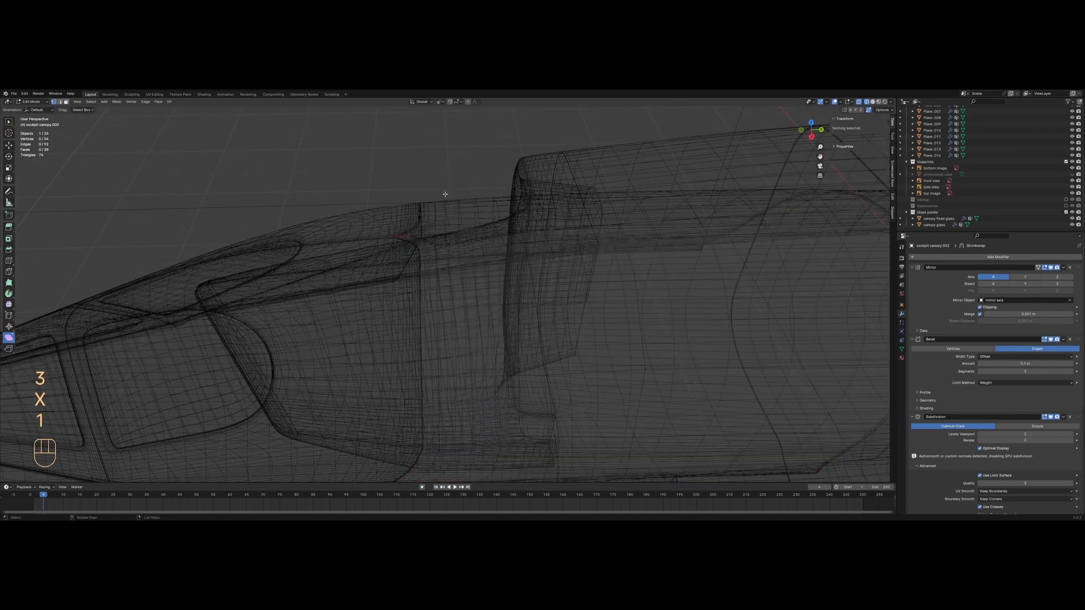
Add a loop cut across the rear canopy panel near its front edge
{"action": "left_click", "coordinate": [468, 241]}
{"action": "right_click", "coordinate": [474, 239]}
{"action": "key", "text": "a"}
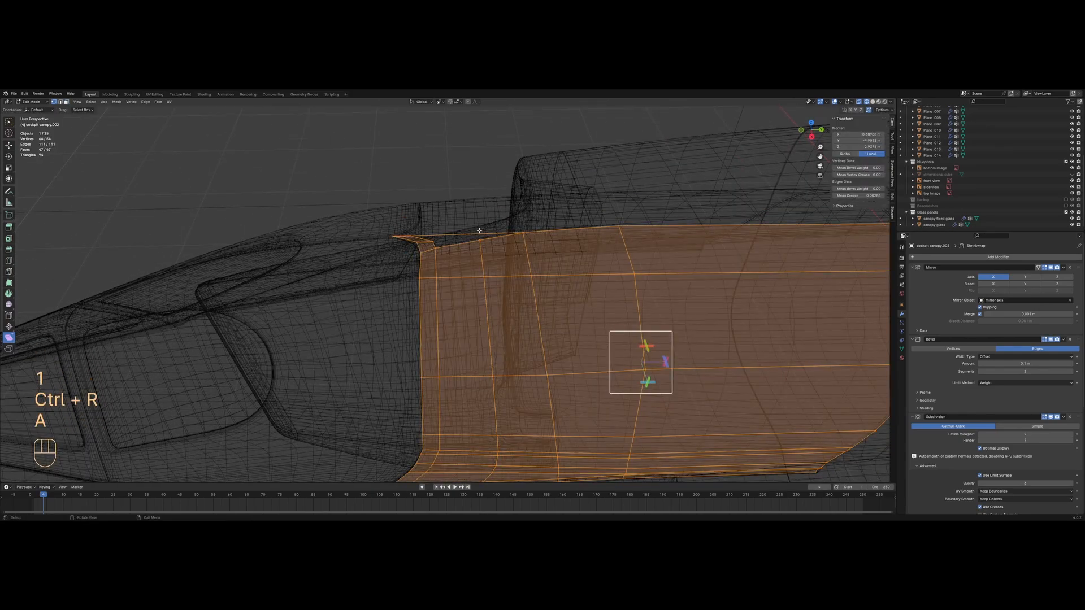
Delete the leftover edge at the open front centreline of the rear canopy panel
{"action": "key", "text": "2"}
{"action": "left_click", "coordinate": [480, 232]}
{"action": "key", "text": "x"}
{"action": "left_click", "coordinate": [473, 210]}
{"action": "key", "text": "1"}
{"action": "key", "text": "a"}
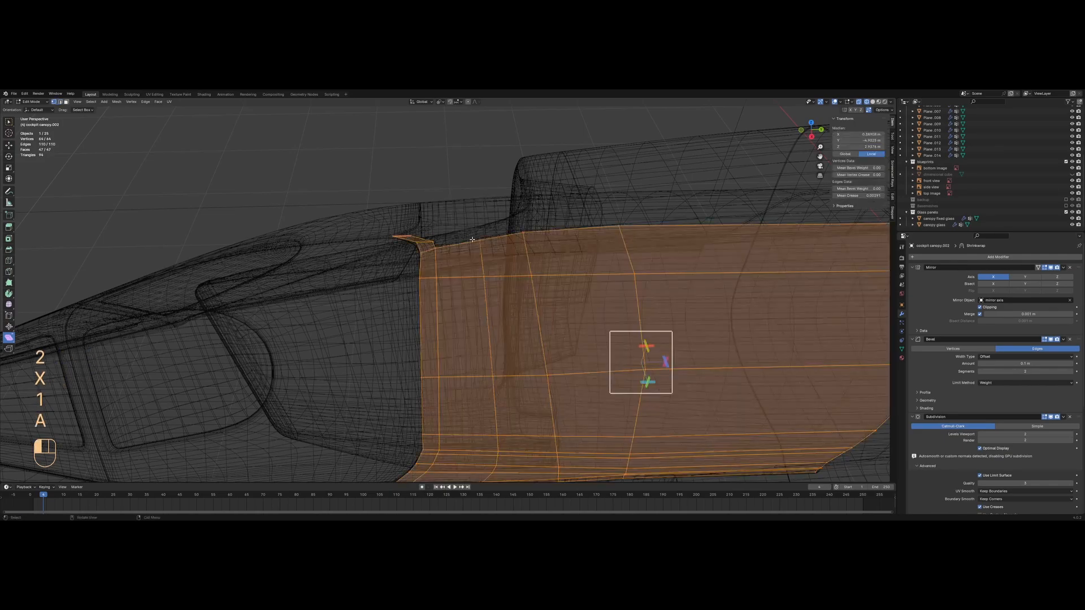
Move the front centreline vertex of the rear canopy panel along X towards the mirror axis
{"action": "left_click", "coordinate": [472, 240]}
{"action": "middle_click_drag", "start_coordinate": [473, 240], "coordinate": [455, 283]}
{"action": "scroll", "coordinate": [453, 283], "scroll_direction": "up", "scroll_amount": 2}
{"action": "key", "text": "g"}
{"action": "key", "text": "x"}
{"action": "left_click", "coordinate": [450, 266]}
{"action": "key", "text": "a"}
{"action": "scroll", "coordinate": [424, 246], "scroll_direction": "up", "scroll_amount": 1}
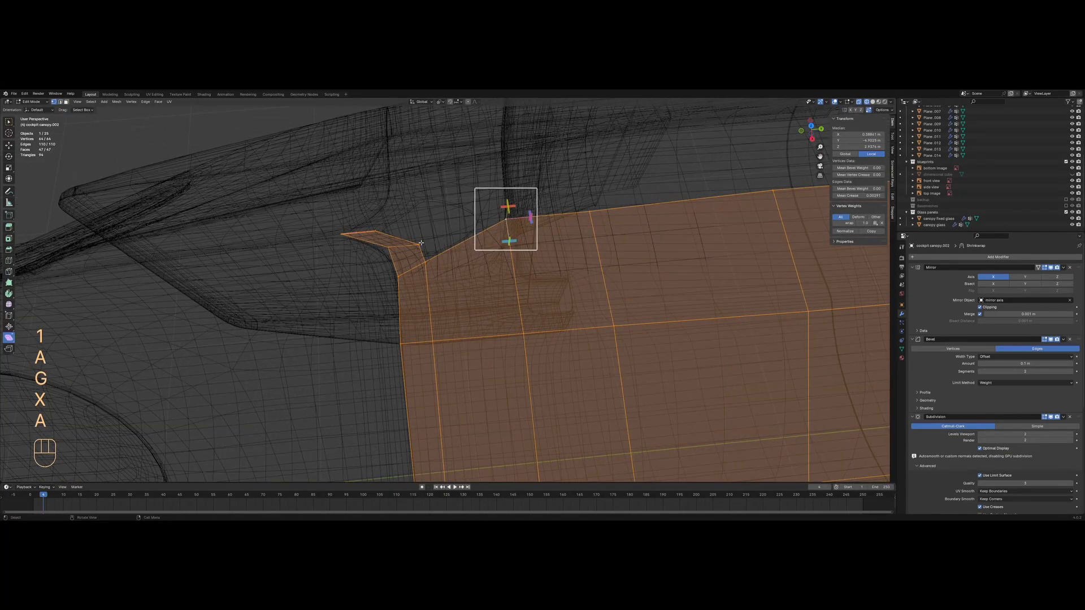
Fill the gap at the rear canopy panel's front centreline corner with a new face
{"action": "key", "text": "2"}
{"action": "left_click", "coordinate": [421, 248]}
{"action": "key", "text": "a"}
{"action": "scroll", "coordinate": [421, 252], "scroll_direction": "down", "scroll_amount": 2}
{"action": "middle_click_drag", "start_coordinate": [443, 303], "coordinate": [439, 247]}
{"action": "scroll", "coordinate": [440, 247], "scroll_direction": "down", "scroll_amount": 2}
{"action": "scroll", "coordinate": [421, 281], "scroll_direction": "up", "scroll_amount": 1}
{"action": "mouse_move", "coordinate": [476, 309]}
{"action": "middle_mouse_down"}
{"action": "mouse_move", "coordinate": [482, 327]}
{"action": "mouse_move", "coordinate": [476, 315]}
{"action": "middle_mouse_up"}
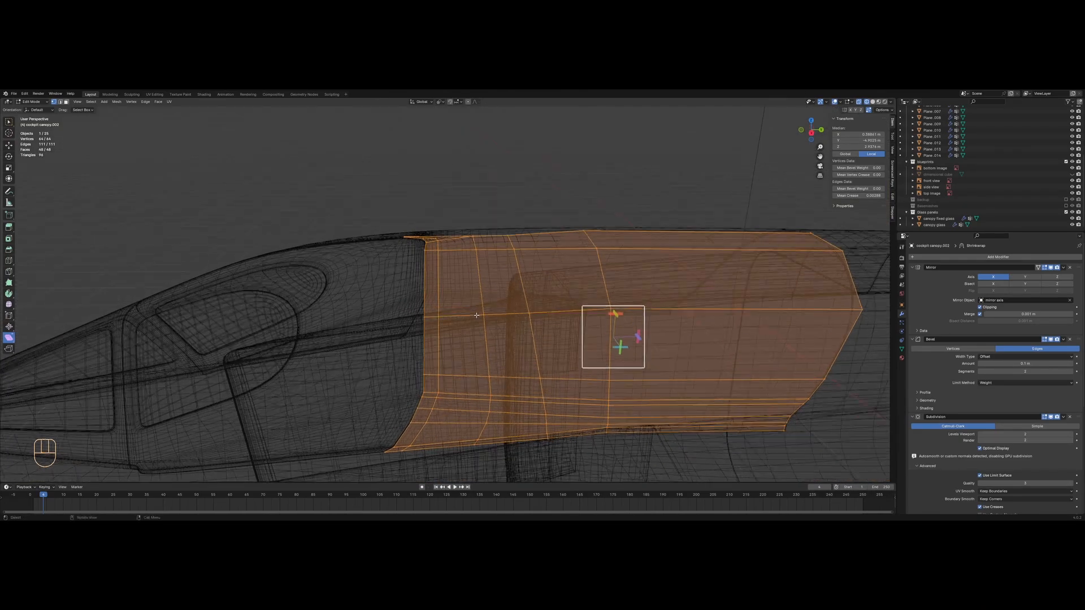
Edge-slide the cross loop just behind the rear canopy panel's front edge, with Even enabled
{"action": "left_click", "coordinate": [468, 233]}
{"action": "left_click", "coordinate": [468, 448], "text": "ctrl"}
{"action": "key", "text": "g"}
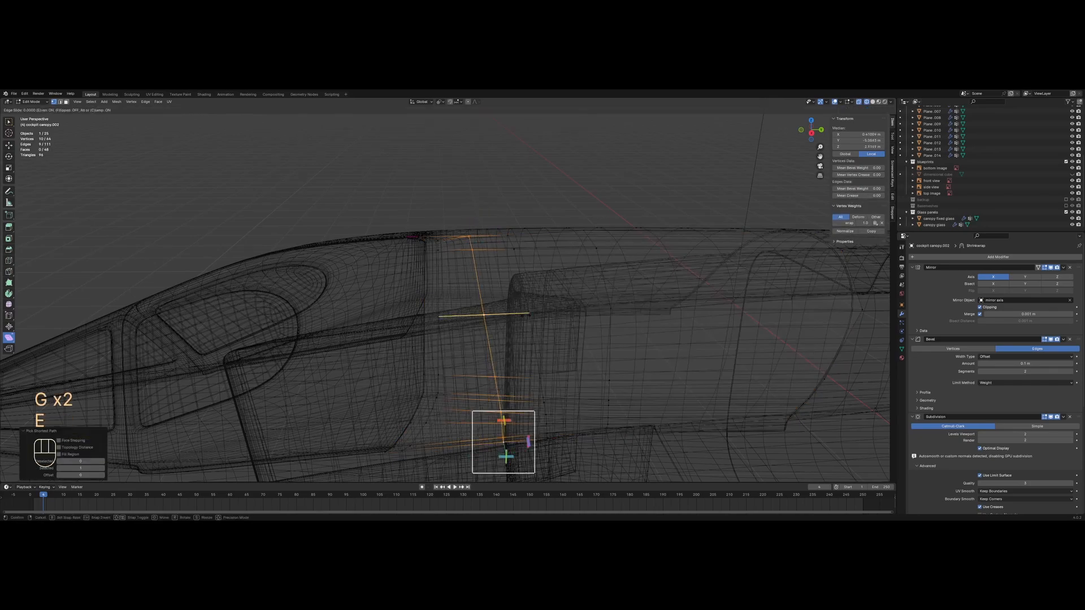
Separate the faces of the rear canopy panel's front strip into their own object
{"action": "key", "text": "a"}
{"action": "key", "text": "3"}
{"action": "left_click_drag", "start_coordinate": [288, 155], "coordinate": [480, 457]}
{"action": "middle_click_drag", "start_coordinate": [501, 284], "coordinate": [521, 323]}
{"action": "key", "text": "z"}
{"action": "left_click", "coordinate": [565, 323]}
{"action": "right_click", "coordinate": [568, 319]}
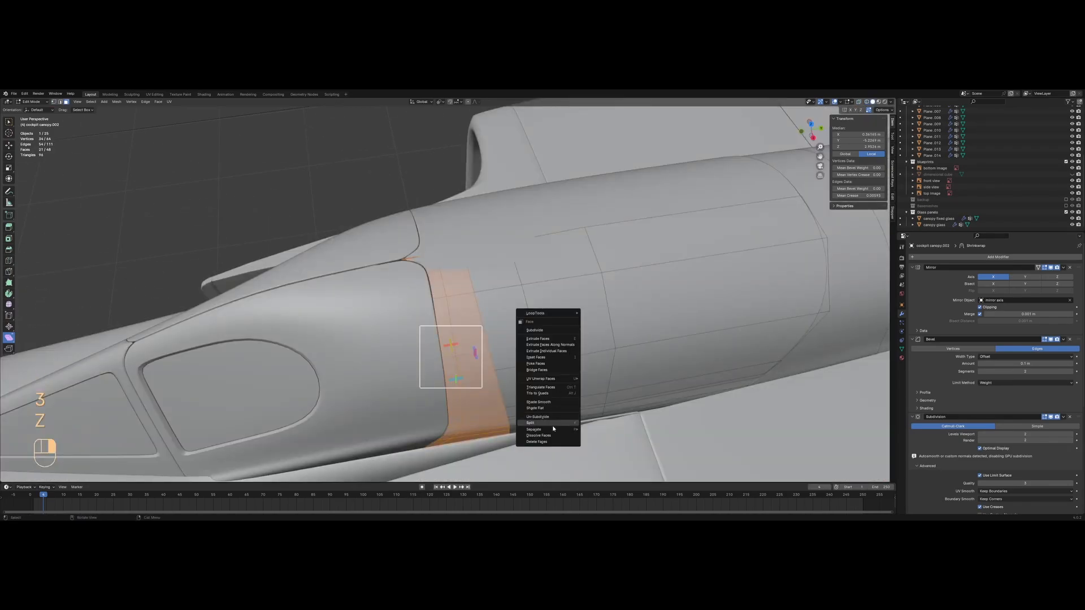
{"action": "left_click", "coordinate": [598, 430]}
{"action": "key", "text": "Tab"}
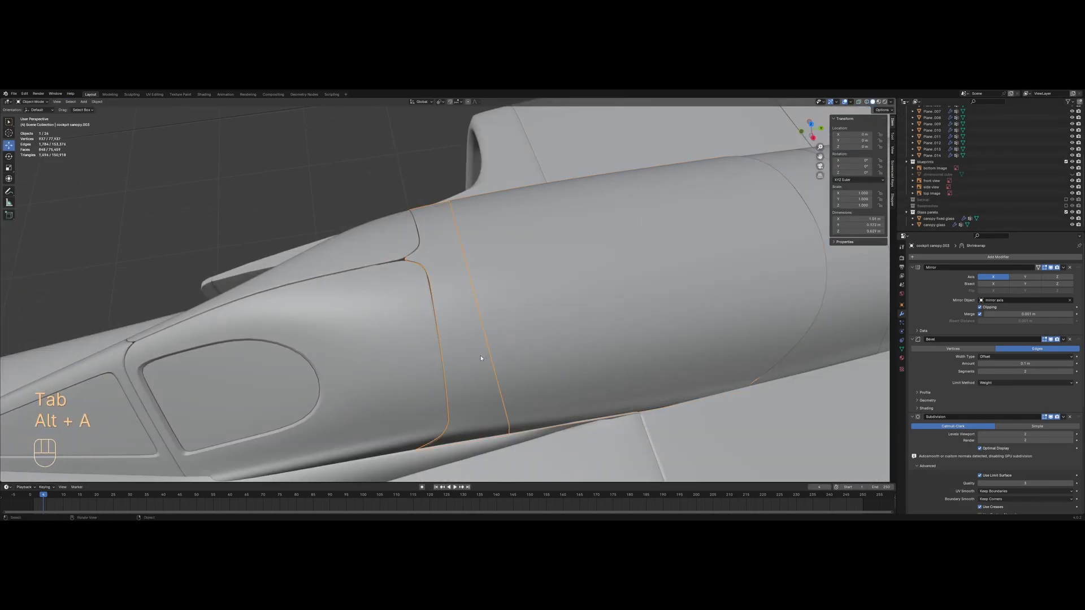
Edge-slide the rear edge loop of the separated front strip slightly, leaving out the stray front corner vertices
{"action": "key", "text": "Tab"}
{"action": "key", "text": "a"}
{"action": "left_click", "coordinate": [487, 338], "text": "alt"}
{"action": "scroll", "coordinate": [487, 337], "scroll_direction": "up", "scroll_amount": 2}
{"action": "key", "text": "g"}
{"action": "key", "text": "g"}
{"action": "right_click", "coordinate": [486, 335]}
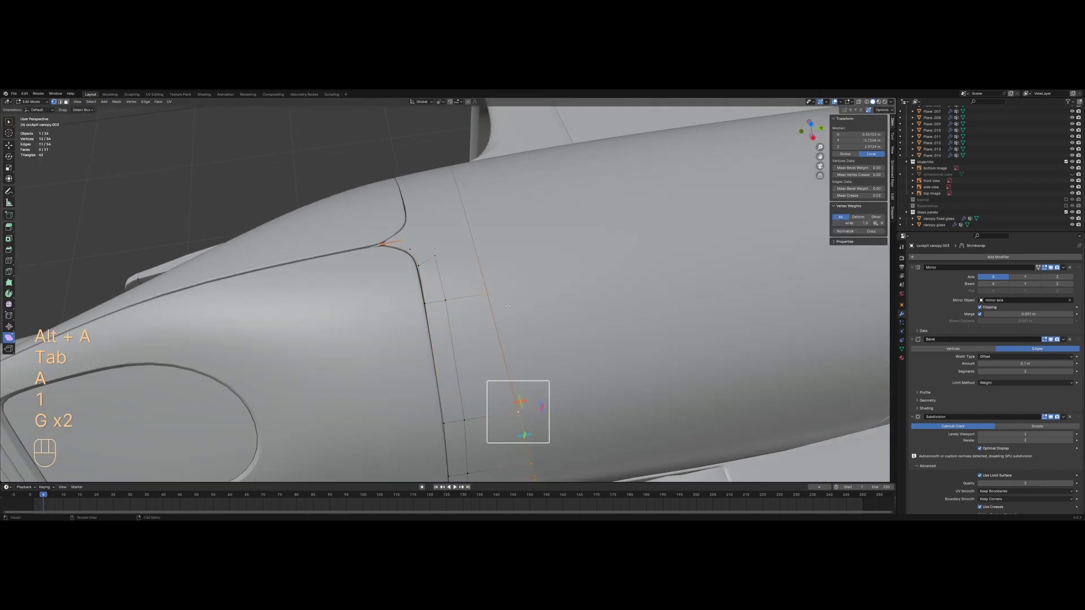
{"action": "key", "text": "z"}
{"action": "left_click", "coordinate": [406, 256]}
{"action": "key", "text": "z"}
{"action": "key", "text": "g"}
{"action": "key", "text": "g"}
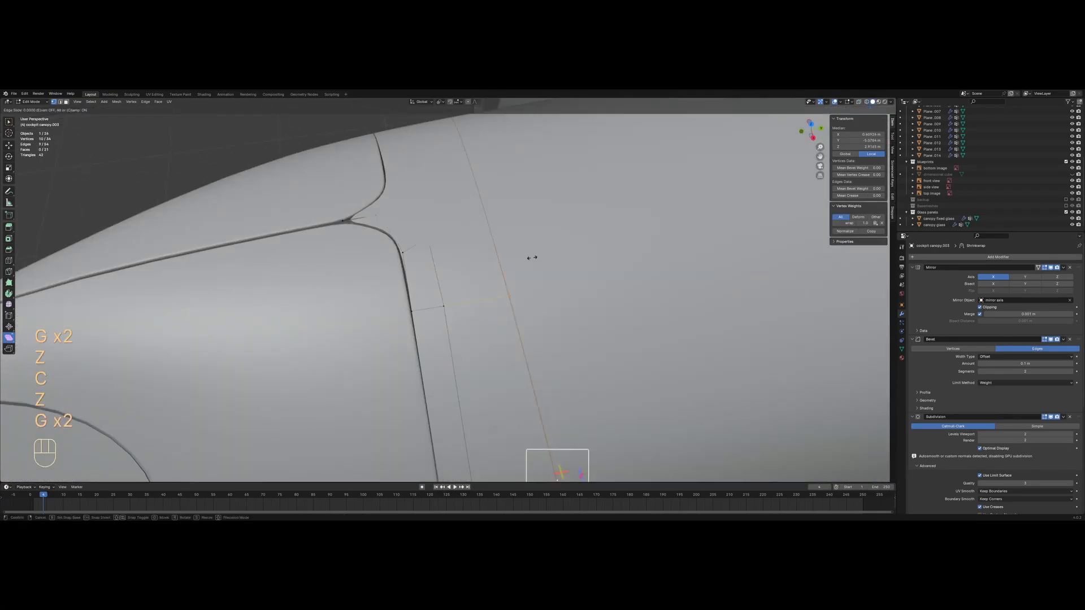
{"action": "left_click", "coordinate": [531, 258]}
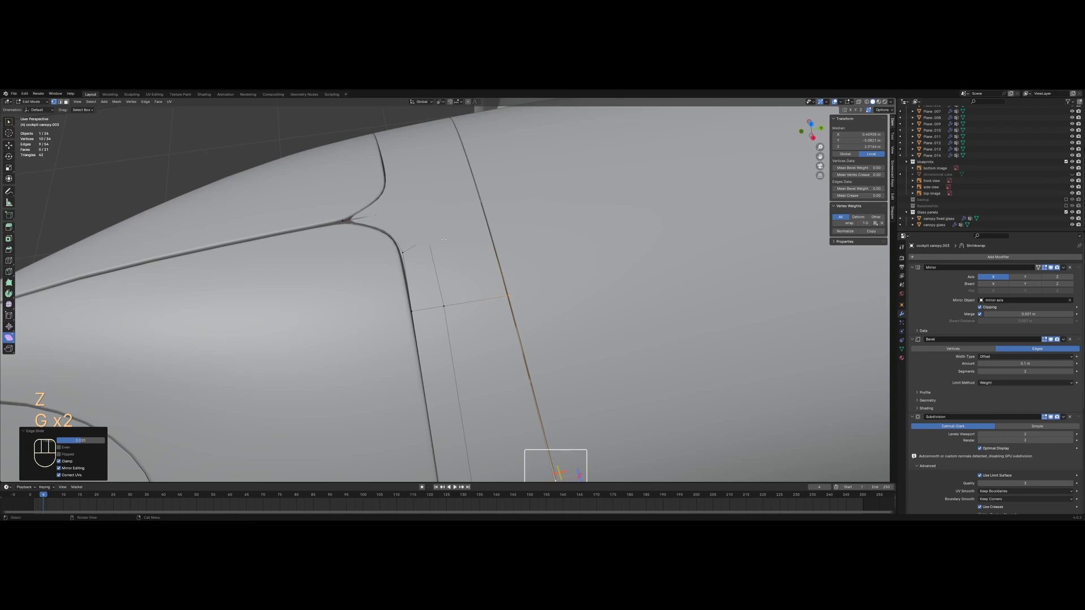
{"action": "key", "text": "z"}
{"action": "key", "text": "a"}
{"action": "scroll", "coordinate": [411, 210], "scroll_direction": "down", "scroll_amount": 2}
{"action": "key", "text": "Tab"}
Turn off Mirror clipping on the panel behind the strip, move its centreline edge loop along X off the axis, and save
{"action": "key", "text": "z"}
{"action": "left_click", "coordinate": [521, 237]}
{"action": "key", "text": "Tab"}
{"action": "key", "text": "z"}
{"action": "key", "text": "a"}
{"action": "middle_click_drag", "start_coordinate": [521, 238], "coordinate": [430, 270], "text": "shift"}
{"action": "left_click", "coordinate": [430, 269], "text": "alt"}
{"action": "key", "text": "z"}
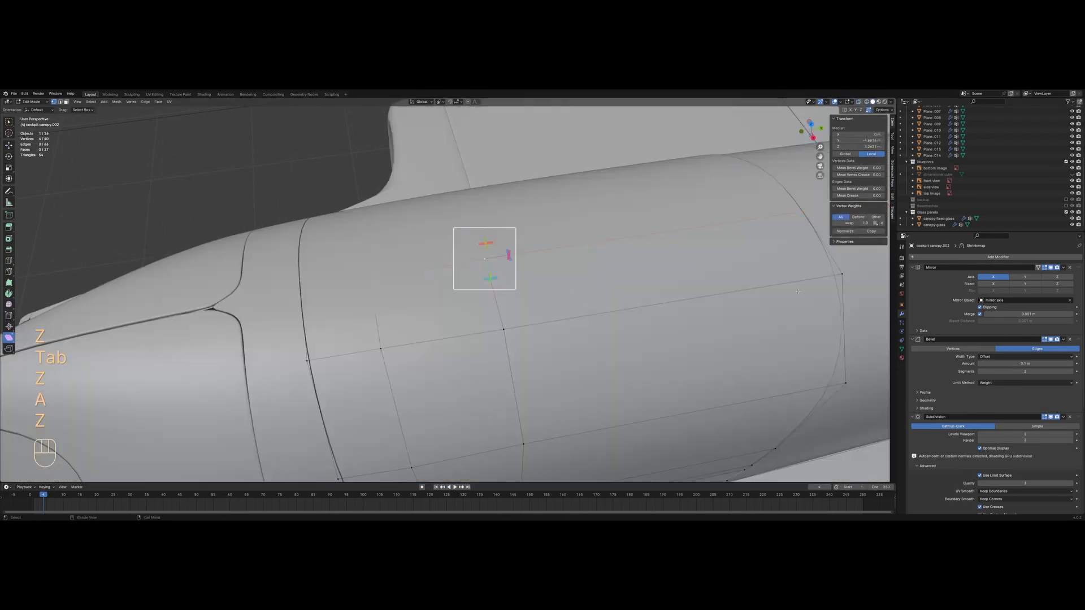
{"action": "middle_click_drag", "start_coordinate": [497, 265], "coordinate": [520, 277]}
{"action": "key", "text": "g"}
{"action": "key", "text": "x"}
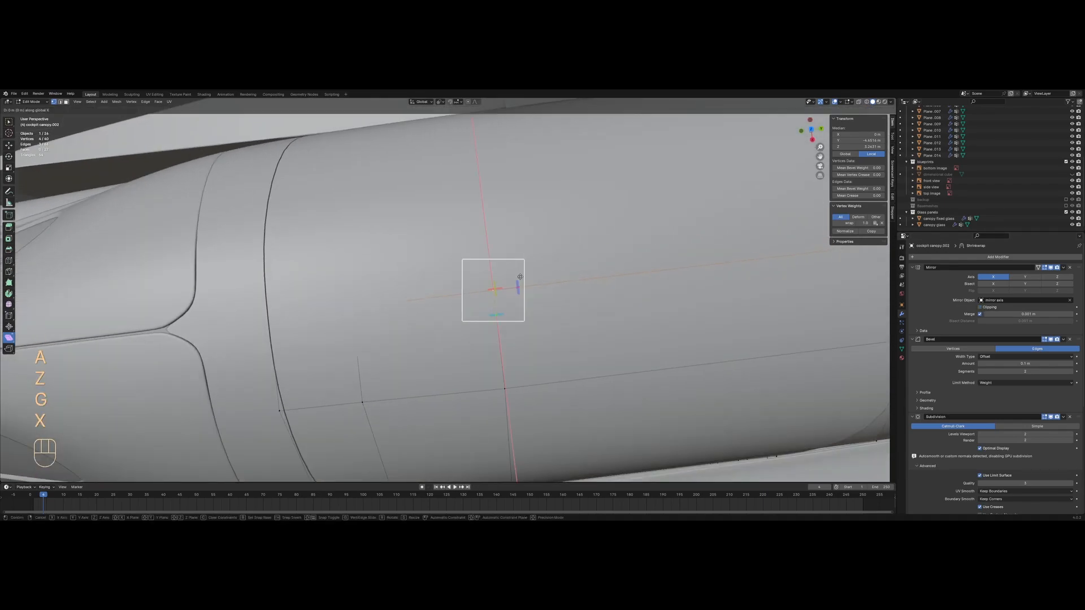
{"action": "left_click", "coordinate": [521, 278]}
{"action": "key", "text": "Tab"}
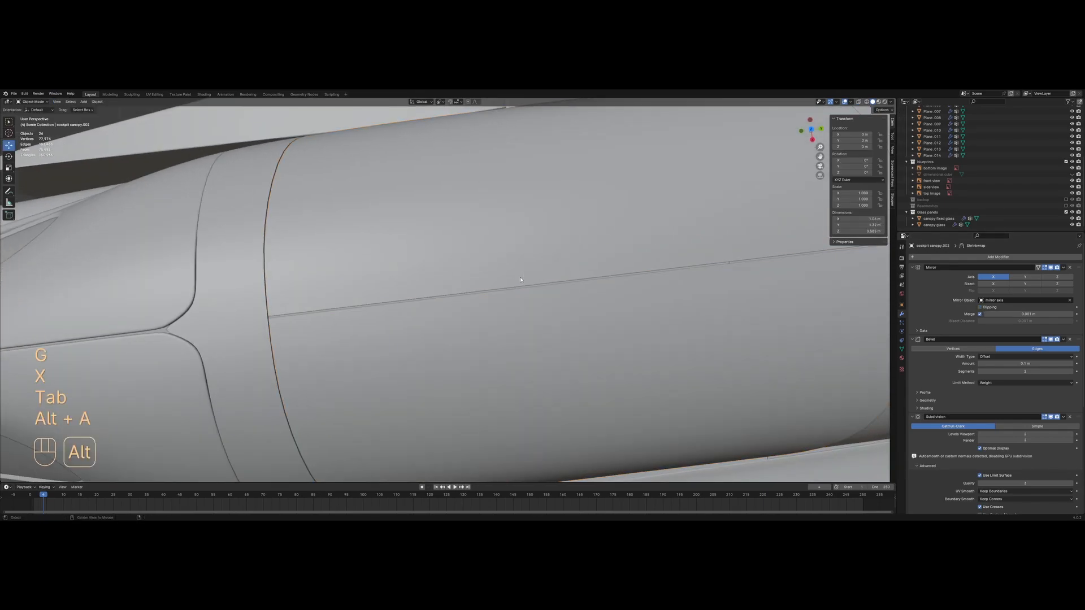
{"action": "key", "text": "alt+a"}
{"action": "scroll", "coordinate": [520, 283], "scroll_direction": "down", "scroll_amount": 6}
{"action": "key", "text": "ctrl+s"}
Move the lower side vertex near the rear canopy panel's back edge about -0.007 m along X
{"action": "mouse_move", "coordinate": [484, 341]}
{"action": "middle_mouse_down"}
{"action": "mouse_move", "coordinate": [494, 286]}
{"action": "mouse_move", "coordinate": [453, 319]}
{"action": "mouse_move", "coordinate": [516, 351]}
{"action": "mouse_move", "coordinate": [530, 348]}
{"action": "mouse_move", "coordinate": [529, 329]}
{"action": "mouse_move", "coordinate": [659, 342]}
{"action": "mouse_move", "coordinate": [674, 319]}
{"action": "middle_mouse_up"}
{"action": "key", "text": "z"}
{"action": "scroll", "coordinate": [529, 329], "scroll_direction": "down", "scroll_amount": 4}
{"action": "scroll", "coordinate": [674, 319], "scroll_direction": "up", "scroll_amount": 6}
{"action": "left_click", "coordinate": [414, 331]}
{"action": "middle_click_drag", "start_coordinate": [415, 331], "coordinate": [431, 386], "text": "shift"}
{"action": "scroll", "coordinate": [431, 387], "scroll_direction": "up", "scroll_amount": 4}
{"action": "key", "text": "Tab"}
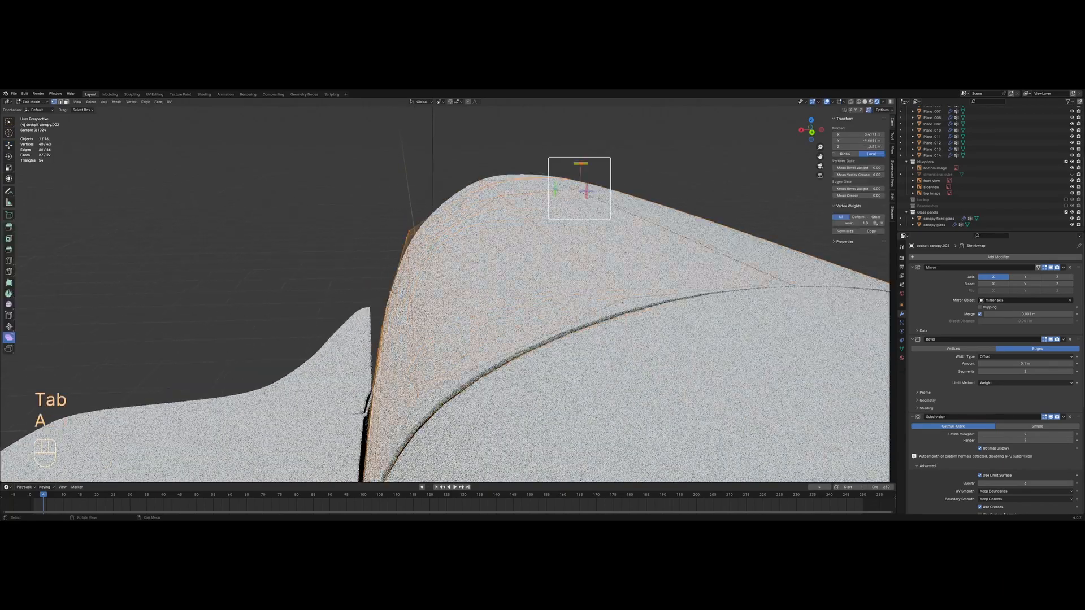
{"action": "key", "text": "a"}
{"action": "left_click", "coordinate": [416, 393]}
{"action": "key", "text": "g"}
{"action": "key", "text": "x"}
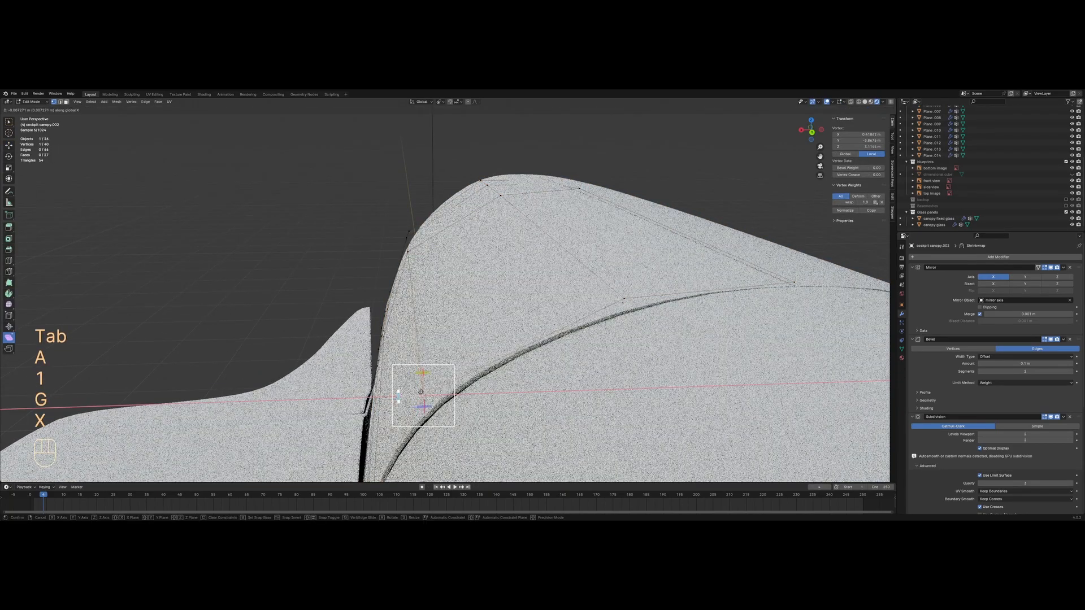
{"action": "left_click", "coordinate": [421, 392]}
{"action": "key", "text": "Tab"}
Show the Basemeshes collection and select the cockpit canopy basemesh
{"action": "left_click", "coordinate": [509, 404]}
{"action": "key", "text": "Tab"}
{"action": "scroll", "coordinate": [509, 404], "scroll_direction": "down", "scroll_amount": 4}
{"action": "key", "text": "Tab"}
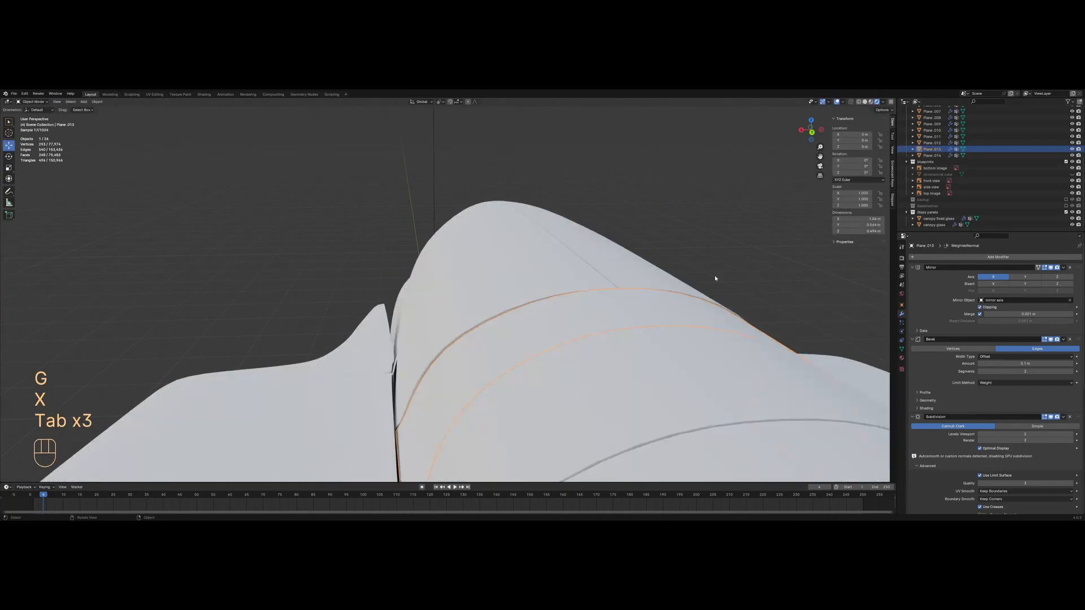
{"action": "left_click", "coordinate": [1067, 205]}
{"action": "left_click", "coordinate": [946, 219]}
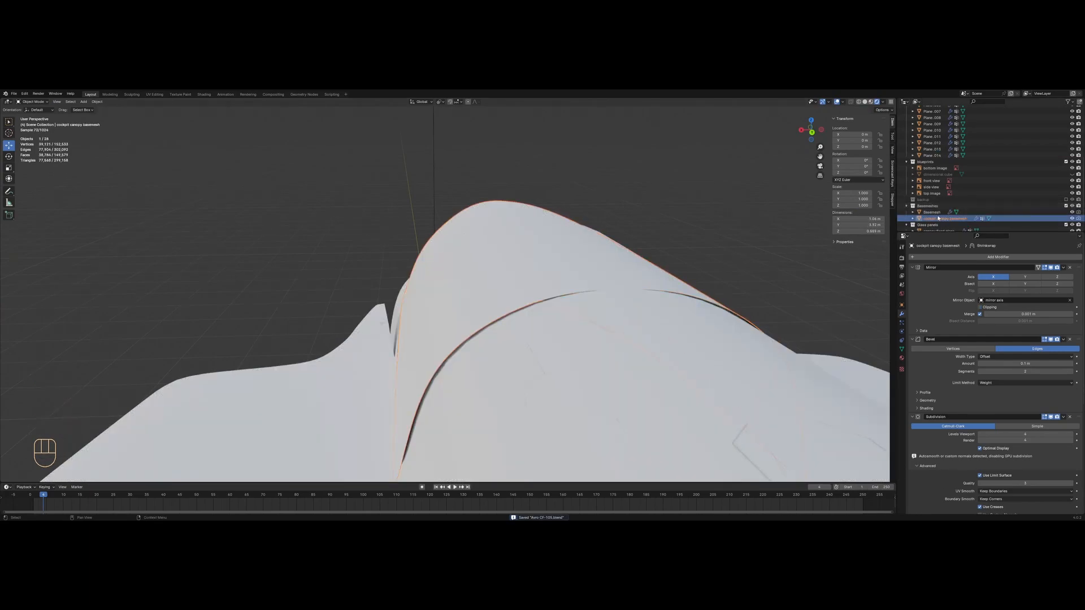
Move a side vertex of the cockpit canopy basemesh, and hide the basemesh to check the panels beneath
{"action": "left_click", "coordinate": [479, 281]}
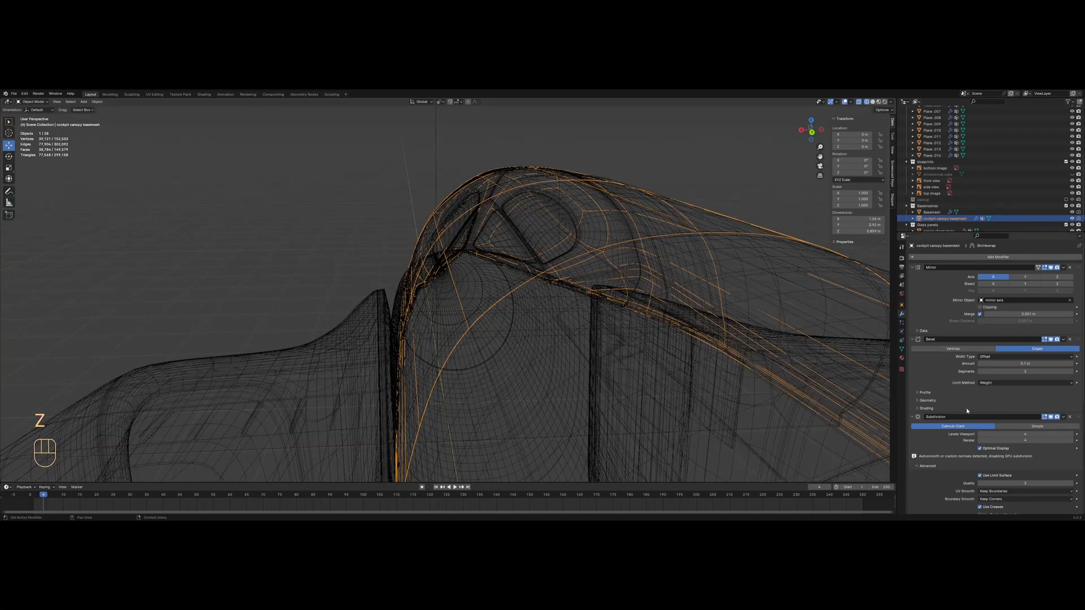
{"action": "key", "text": "z"}
{"action": "key", "text": "Tab"}
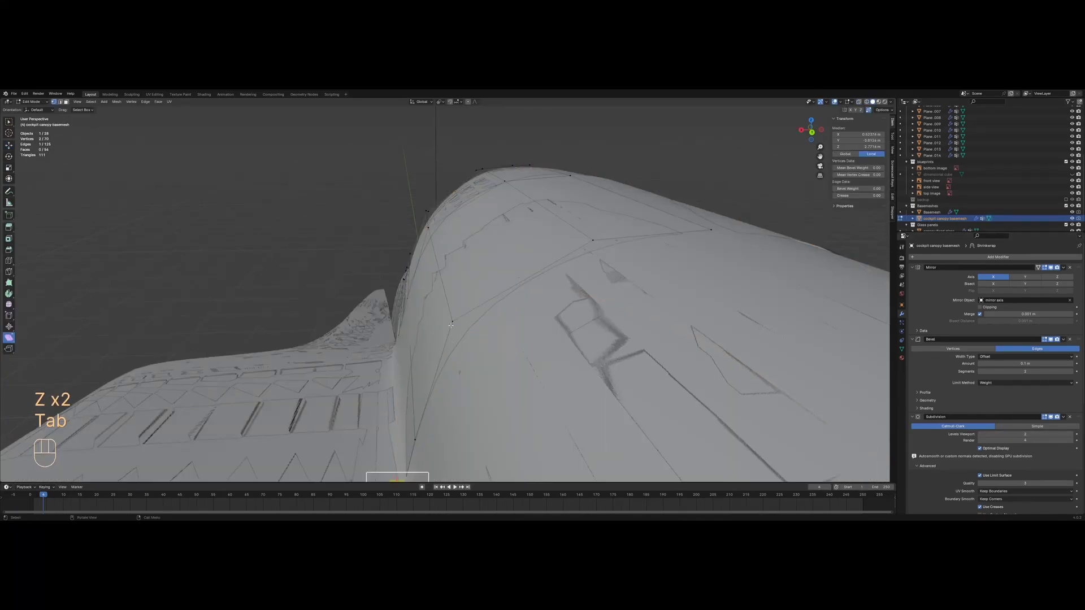
{"action": "left_click", "coordinate": [470, 342]}
{"action": "key", "text": "Tab"}
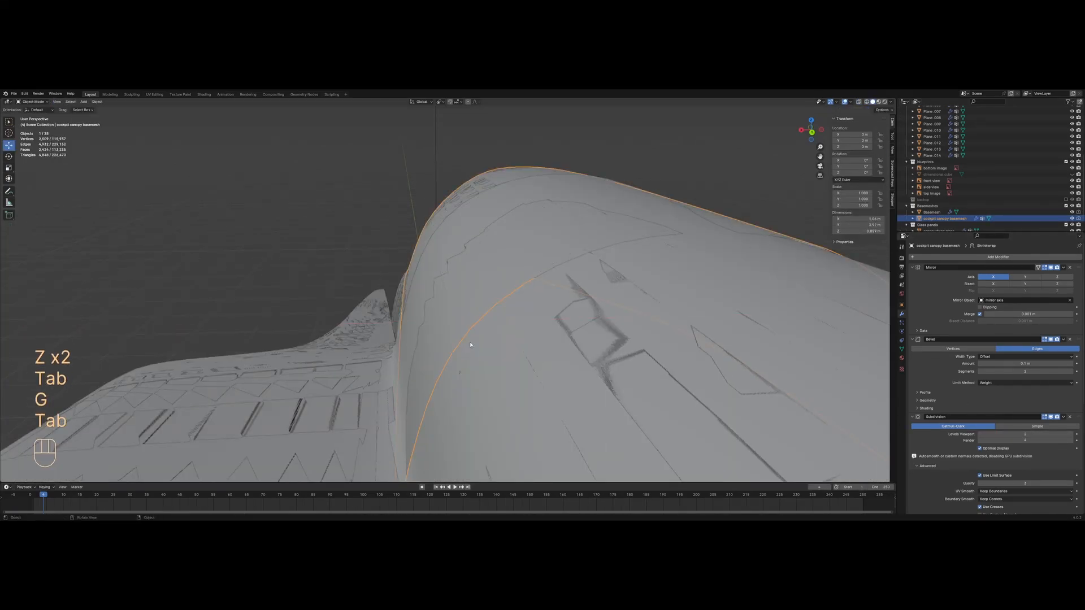
{"action": "key", "text": "h"}
{"action": "middle_click_drag", "start_coordinate": [474, 341], "coordinate": [471, 338]}
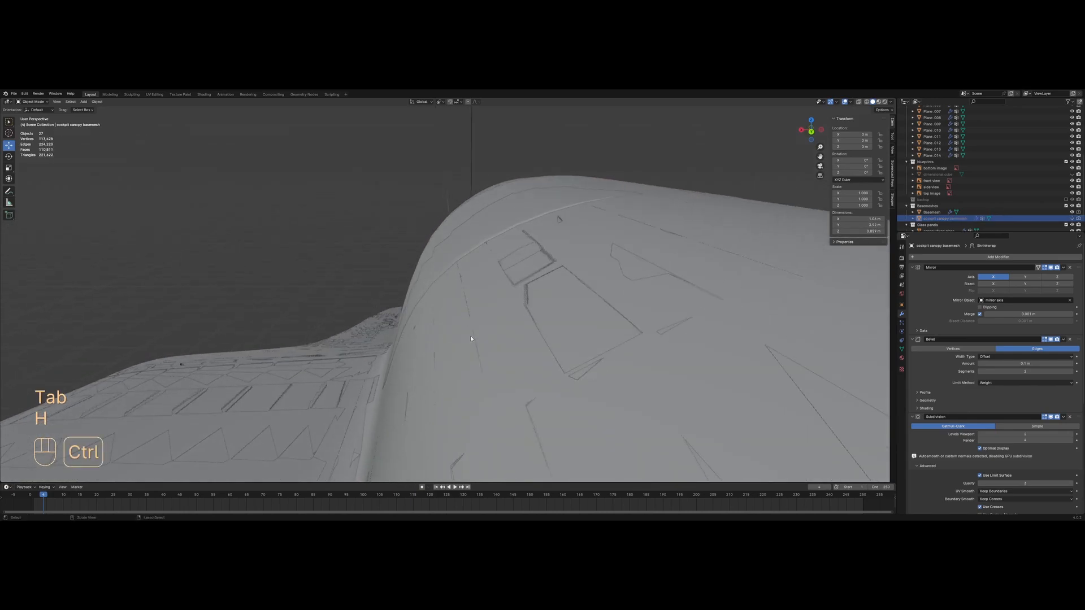
Bring back the cockpit canopy basemesh, move its upper rear vertex along Z, and hide the basemesh again
{"action": "middle_click_drag", "start_coordinate": [491, 314], "coordinate": [505, 299]}
{"action": "key", "text": "ctrl+z"}
{"action": "key", "text": "Tab"}
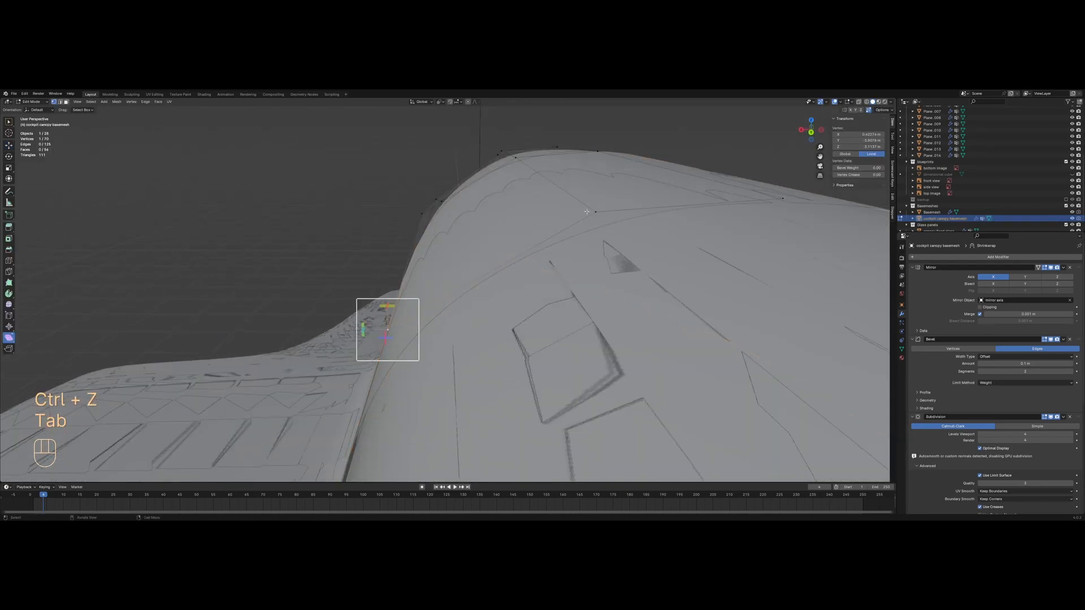
{"action": "left_click", "coordinate": [588, 213]}
{"action": "key", "text": "Tab"}
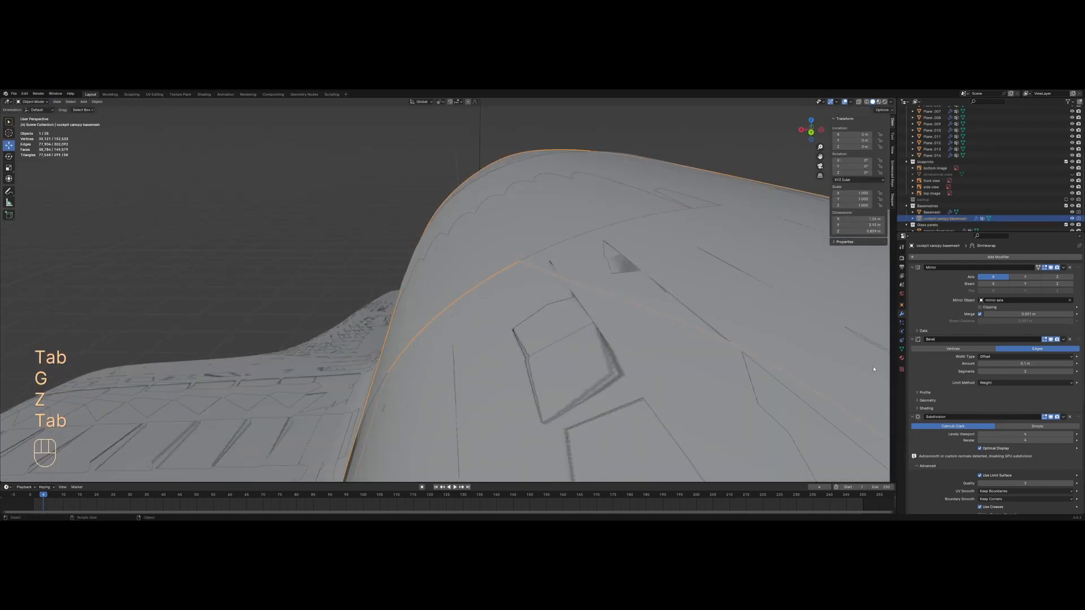
{"action": "key", "text": "h"}
{"action": "middle_click_drag", "start_coordinate": [648, 269], "coordinate": [684, 300]}
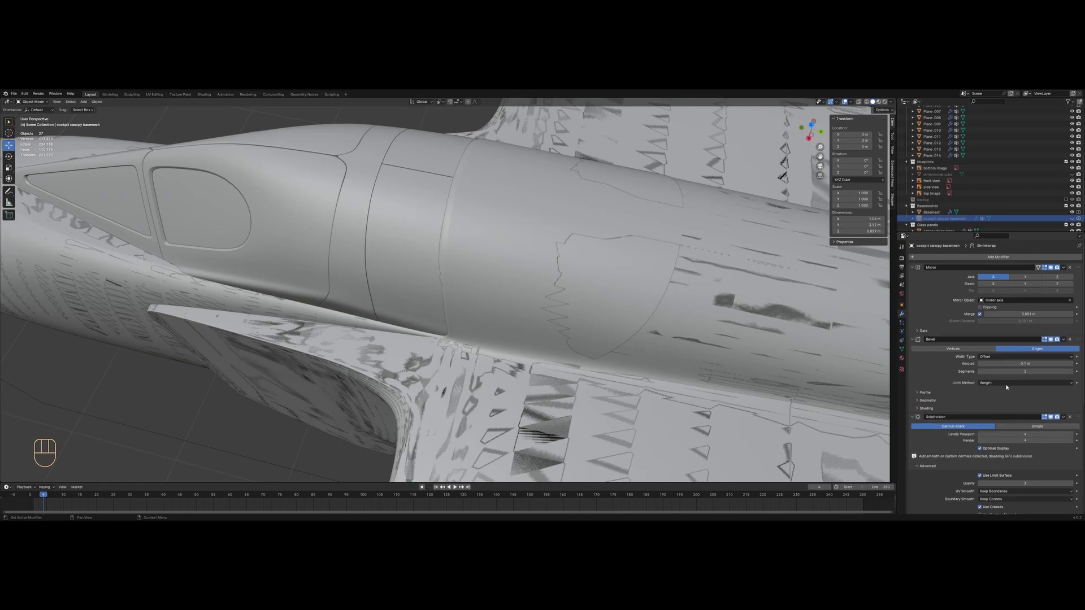
Raise the Basemesh's Subdivision viewport level by two, hide the Basemeshes collection, and save the file
{"action": "left_click", "coordinate": [1049, 212]}
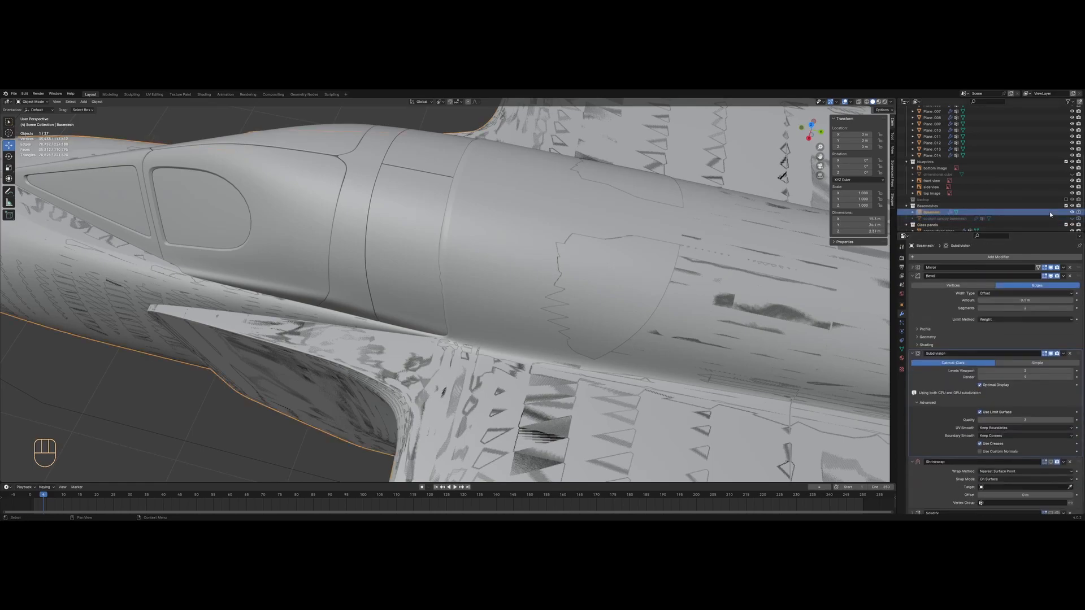
{"action": "left_click", "coordinate": [1072, 371]}
{"action": "left_click", "coordinate": [1073, 371]}
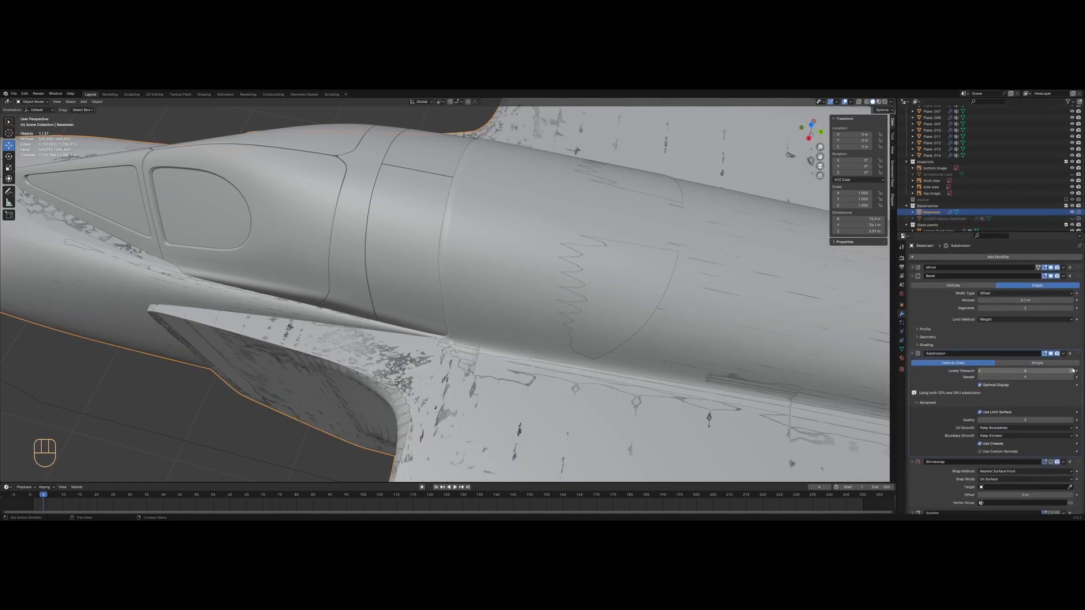
{"action": "left_click", "coordinate": [1066, 206]}
{"action": "mouse_move", "coordinate": [565, 245]}
{"action": "middle_mouse_down"}
{"action": "mouse_move", "coordinate": [528, 204]}
{"action": "mouse_move", "coordinate": [503, 213]}
{"action": "mouse_move", "coordinate": [502, 246]}
{"action": "mouse_move", "coordinate": [466, 277]}
{"action": "mouse_move", "coordinate": [481, 243]}
{"action": "middle_mouse_up"}
{"action": "key", "text": "ctrl+s"}
Inspect the whole jet from the front and the side, and save the file
{"action": "key", "text": "z"}
{"action": "mouse_move", "coordinate": [518, 275]}
{"action": "middle_mouse_down"}
{"action": "mouse_move", "coordinate": [411, 304]}
{"action": "mouse_move", "coordinate": [347, 339]}
{"action": "mouse_move", "coordinate": [626, 320]}
{"action": "mouse_move", "coordinate": [608, 291]}
{"action": "mouse_move", "coordinate": [621, 295]}
{"action": "middle_mouse_up"}
{"action": "key", "text": "z"}
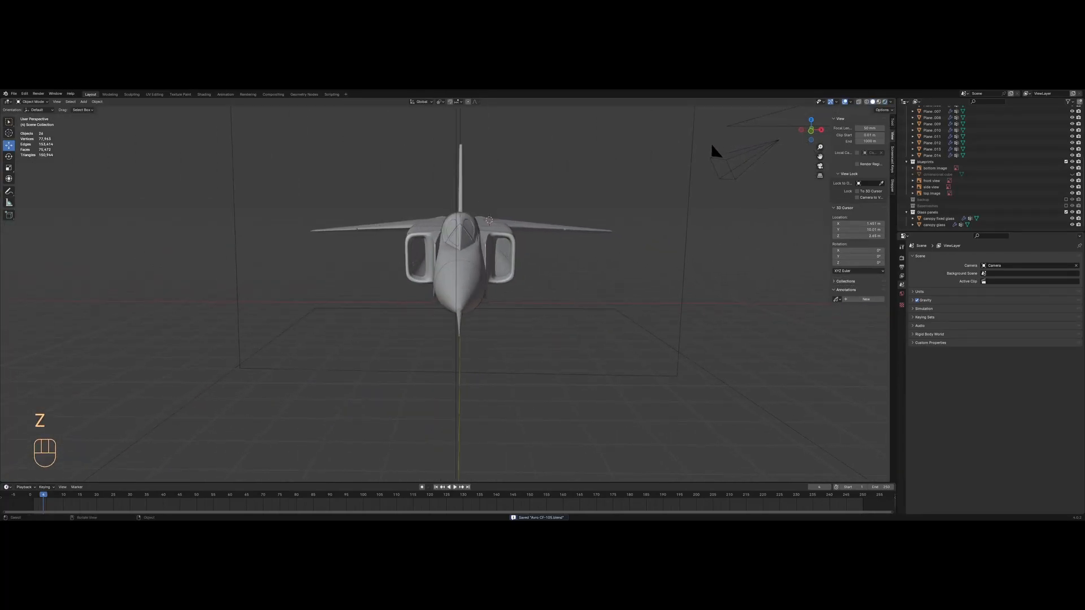
{"action": "middle_click_drag", "start_coordinate": [621, 295], "coordinate": [380, 281]}
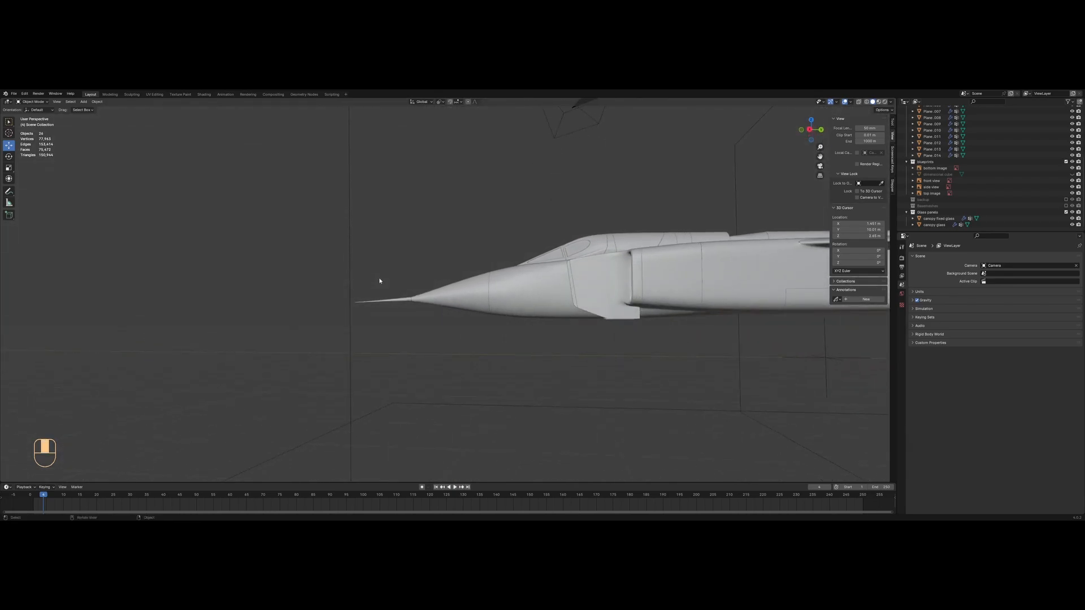
{"action": "middle_click_drag", "start_coordinate": [442, 300], "coordinate": [650, 351], "text": "shift"}
{"action": "key", "text": "ctrl+s"}
{"action": "scroll", "coordinate": [678, 317], "scroll_direction": "down", "scroll_amount": 4}
{"action": "middle_click_drag", "start_coordinate": [721, 284], "coordinate": [418, 297]}
{"action": "scroll", "coordinate": [327, 274], "scroll_direction": "up", "scroll_amount": 4}
{"action": "scroll", "coordinate": [452, 305], "scroll_direction": "up", "scroll_amount": 3}
Examine the narrow spine panel and the panel behind it in wireframe and solid shading
{"action": "left_click", "coordinate": [487, 312]}
{"action": "key", "text": "shift+z"}
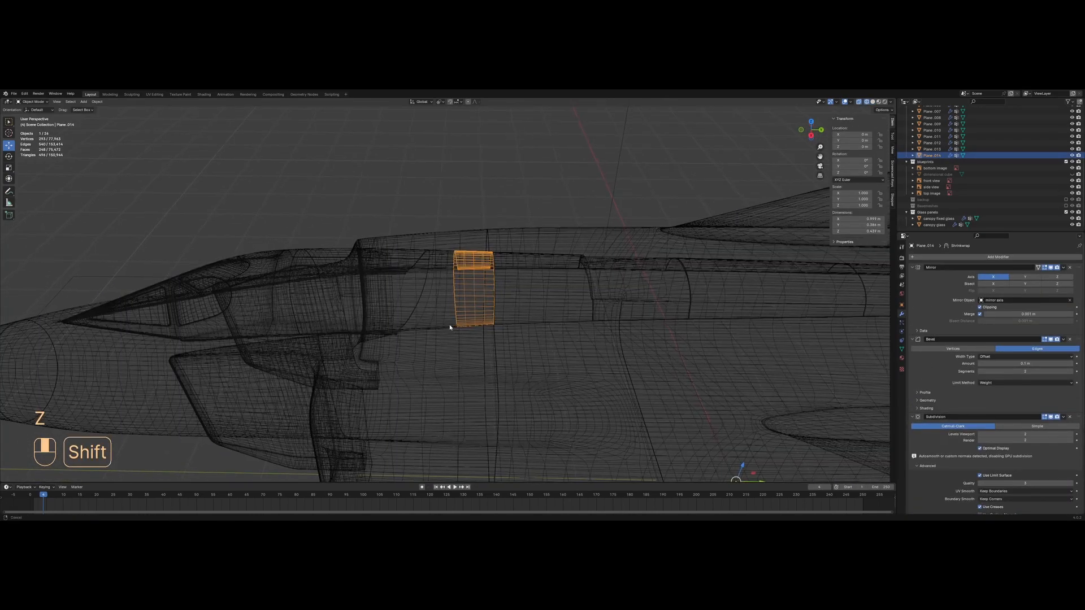
{"action": "scroll", "coordinate": [432, 318], "scroll_direction": "up", "scroll_amount": 2}
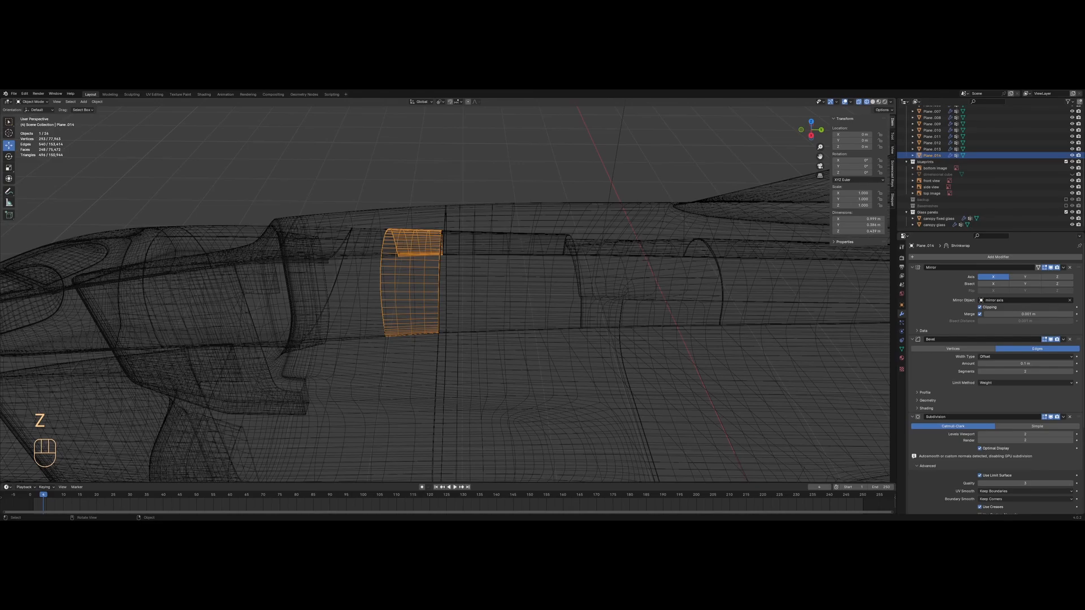
{"action": "key", "text": "z"}
{"action": "middle_click_drag", "start_coordinate": [494, 286], "coordinate": [497, 304]}
{"action": "scroll", "coordinate": [497, 291], "scroll_direction": "down", "scroll_amount": 2}
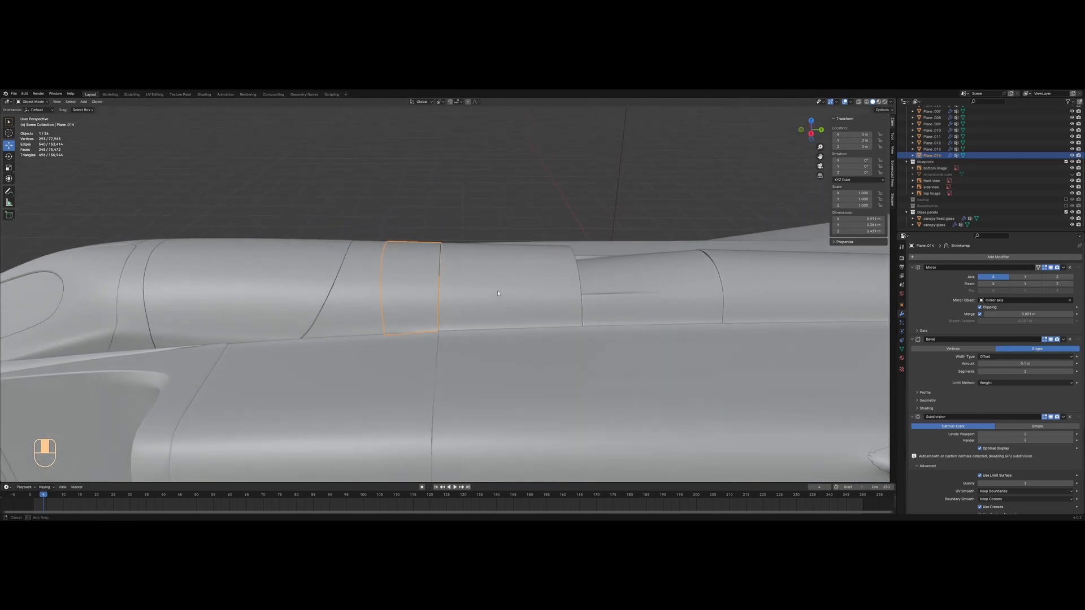
{"action": "left_click", "coordinate": [498, 290]}
{"action": "scroll", "coordinate": [497, 290], "scroll_direction": "down", "scroll_amount": 3}
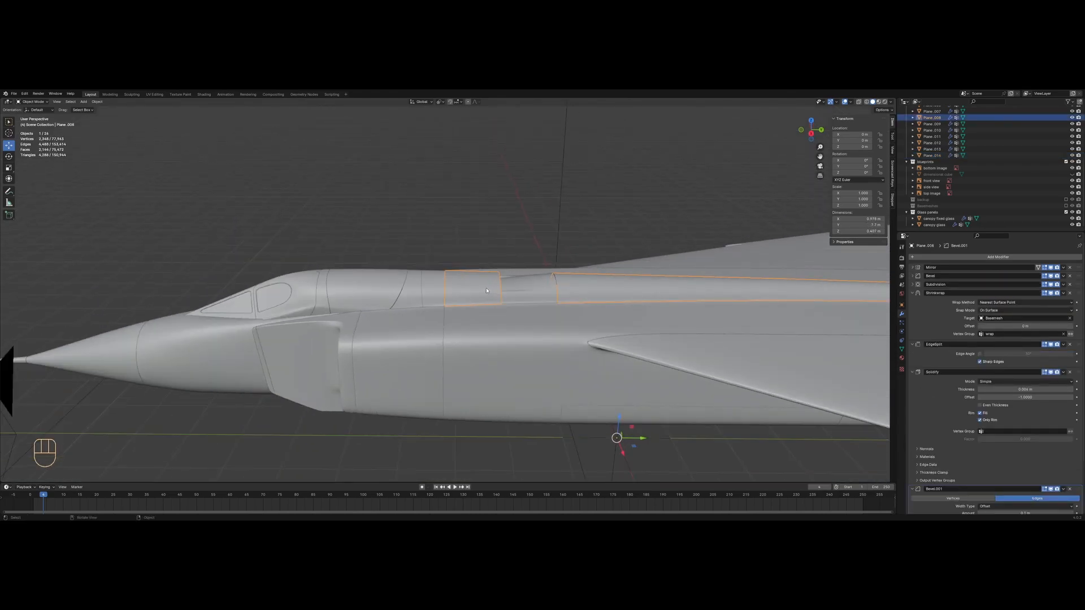
Join the narrow spine panel and the angled-front panel ahead of it into one object
{"action": "middle_click_drag", "start_coordinate": [486, 289], "coordinate": [444, 314]}
{"action": "scroll", "coordinate": [477, 287], "scroll_direction": "up", "scroll_amount": 4}
{"action": "key", "text": "z"}
{"action": "left_click", "coordinate": [417, 295]}
{"action": "key", "text": "z"}
{"action": "key", "text": "z"}
{"action": "mouse_move", "coordinate": [343, 309]}
{"action": "middle_mouse_down", "text": "shift"}
{"action": "mouse_move", "coordinate": [461, 339]}
{"action": "mouse_move", "coordinate": [460, 315]}
{"action": "middle_mouse_up", "text": "shift"}
{"action": "key", "text": "z"}
{"action": "left_click", "coordinate": [457, 321], "text": "shift"}
{"action": "scroll", "coordinate": [466, 314], "scroll_direction": "up", "scroll_amount": 2}
{"action": "key", "text": "z"}
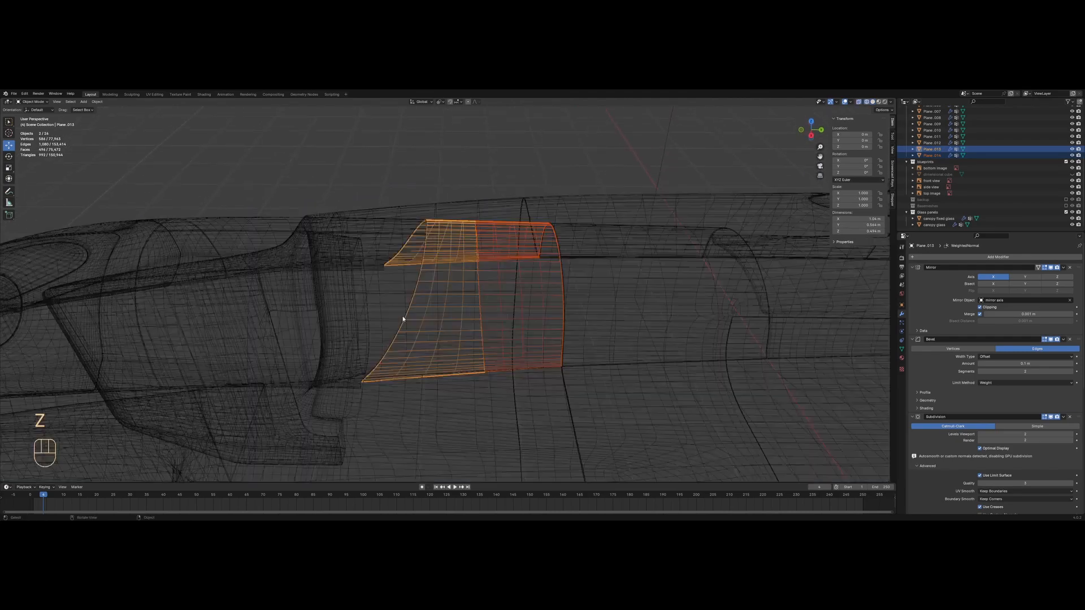
{"action": "key", "text": "ctrl+j"}
Merge all vertices of the joined spine panel by distance
{"action": "key", "text": "Tab"}
{"action": "key", "text": "a"}
{"action": "key", "text": "1"}
{"action": "right_click", "coordinate": [531, 256]}
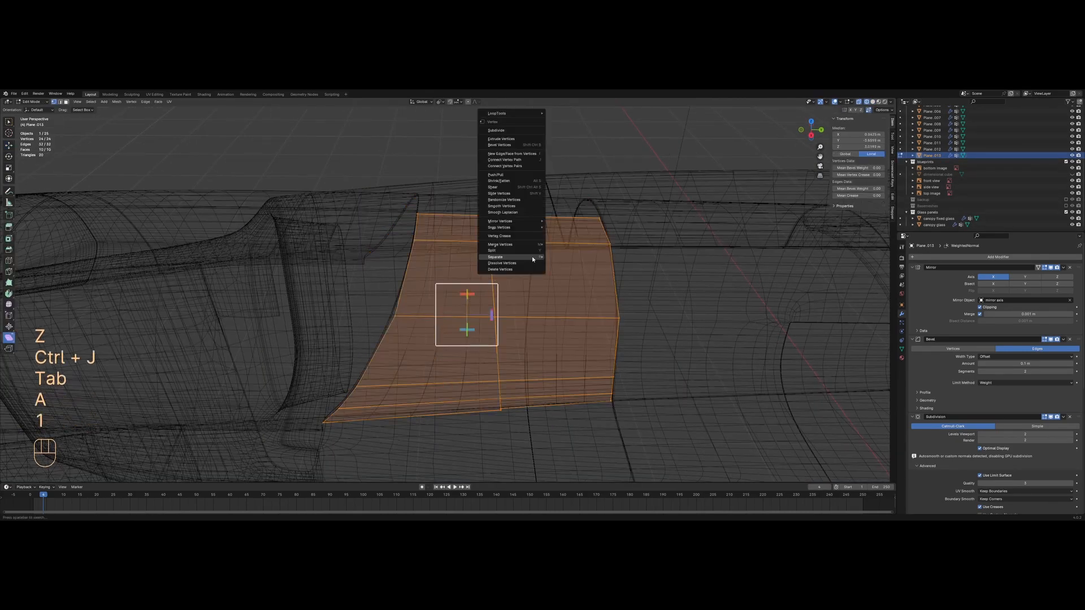
{"action": "mouse_move", "coordinate": [508, 244]}
{"action": "left_click", "coordinate": [560, 263]}
Merge the two vertices at the lower end of the joined panel's seam at the last selected one
{"action": "key", "text": "Tab"}
{"action": "key", "text": "Tab"}
{"action": "left_click", "coordinate": [505, 409]}
{"action": "left_click", "coordinate": [499, 414], "text": "shift"}
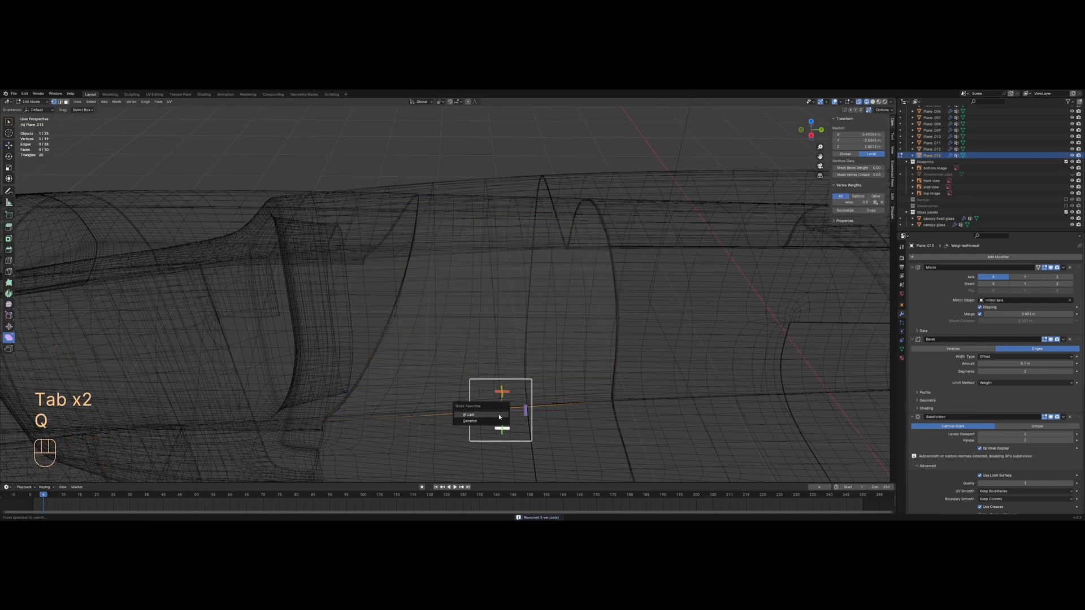
{"action": "key", "text": "Tab"}
{"action": "left_click", "coordinate": [629, 414]}
{"action": "key", "text": "alt+a"}
Move the short edge at the joined spine panel's outer front corner along the X axis
{"action": "mouse_move", "coordinate": [639, 335]}
{"action": "middle_mouse_down"}
{"action": "mouse_move", "coordinate": [642, 363]}
{"action": "mouse_move", "coordinate": [622, 313]}
{"action": "mouse_move", "coordinate": [578, 330]}
{"action": "middle_mouse_up"}
{"action": "left_click", "coordinate": [520, 294]}
{"action": "middle_click_drag", "start_coordinate": [520, 294], "coordinate": [561, 365]}
{"action": "key", "text": "alt+a"}
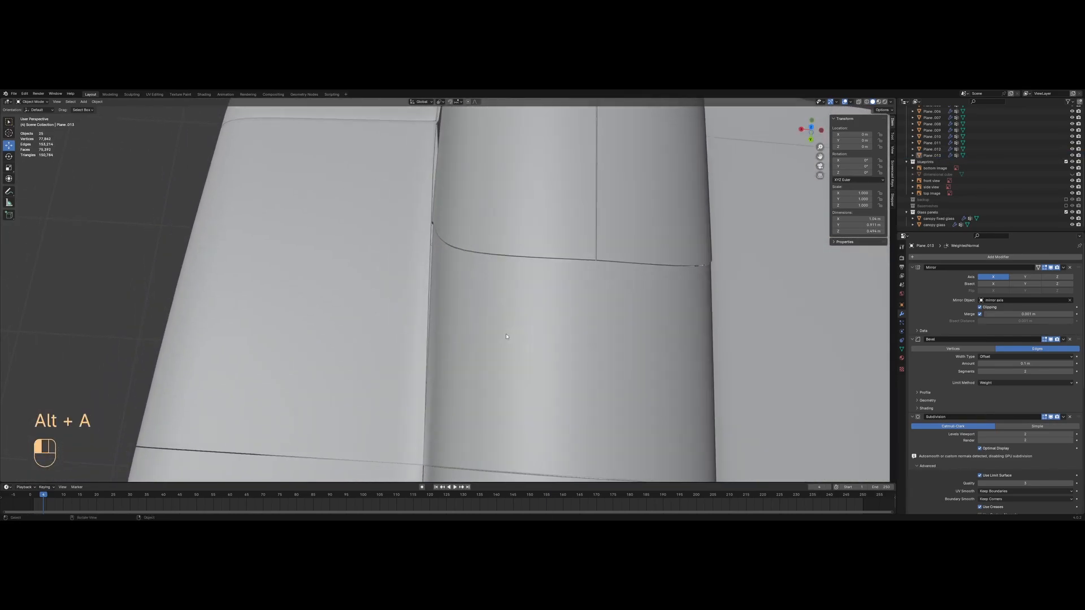
{"action": "key", "text": "Tab"}
{"action": "key", "text": "z"}
{"action": "key", "text": "a"}
{"action": "left_click_drag", "start_coordinate": [435, 234], "coordinate": [436, 235]}
{"action": "key", "text": "z"}
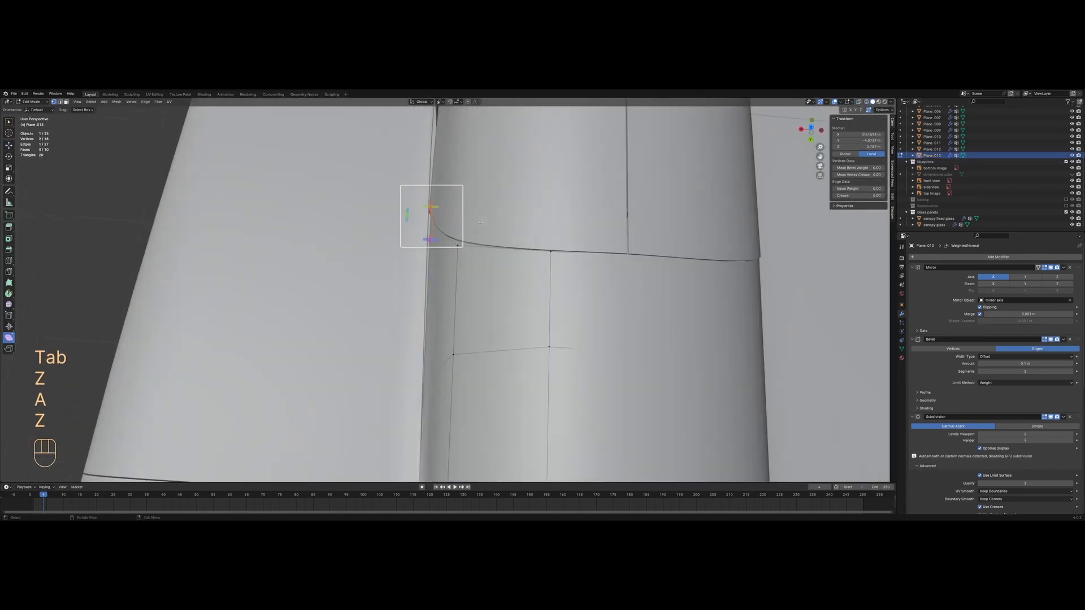
{"action": "key", "text": "g"}
{"action": "key", "text": "x"}
{"action": "left_click", "coordinate": [479, 223]}
{"action": "key", "text": "Tab"}
{"action": "key", "text": "alt+a"}
Move the single vertex at the spine panel's outer front corner along the X axis to meet the neighbouring fuselage panel
{"action": "middle_click_drag", "start_coordinate": [480, 223], "coordinate": [516, 351]}
{"action": "key", "text": "Tab"}
{"action": "scroll", "coordinate": [468, 258], "scroll_direction": "up", "scroll_amount": 1}
{"action": "key", "text": "z"}
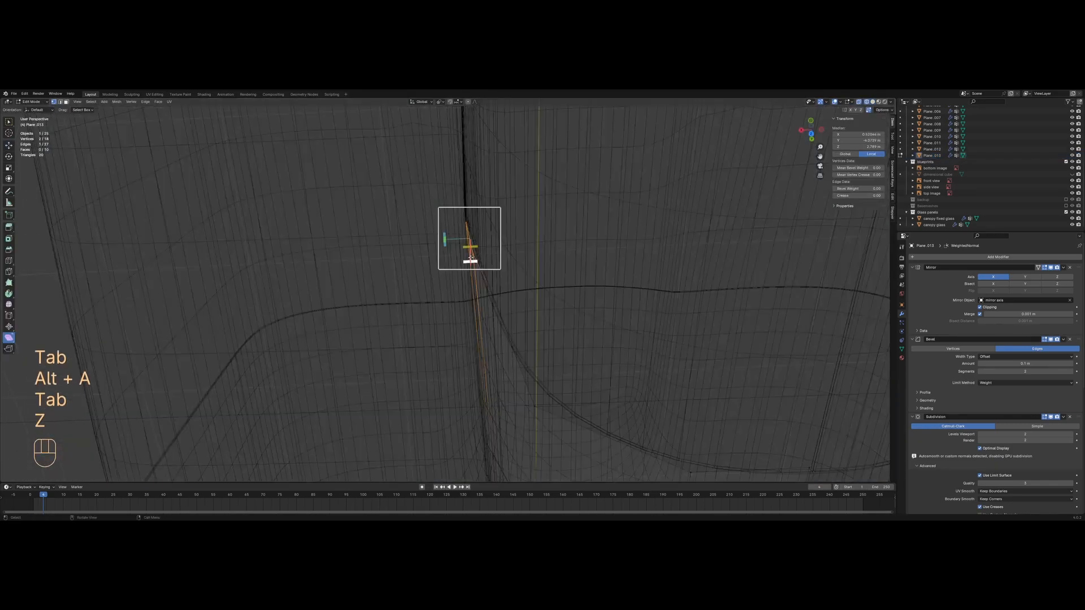
{"action": "left_click", "coordinate": [532, 252]}
{"action": "key", "text": "g"}
{"action": "key", "text": "x"}
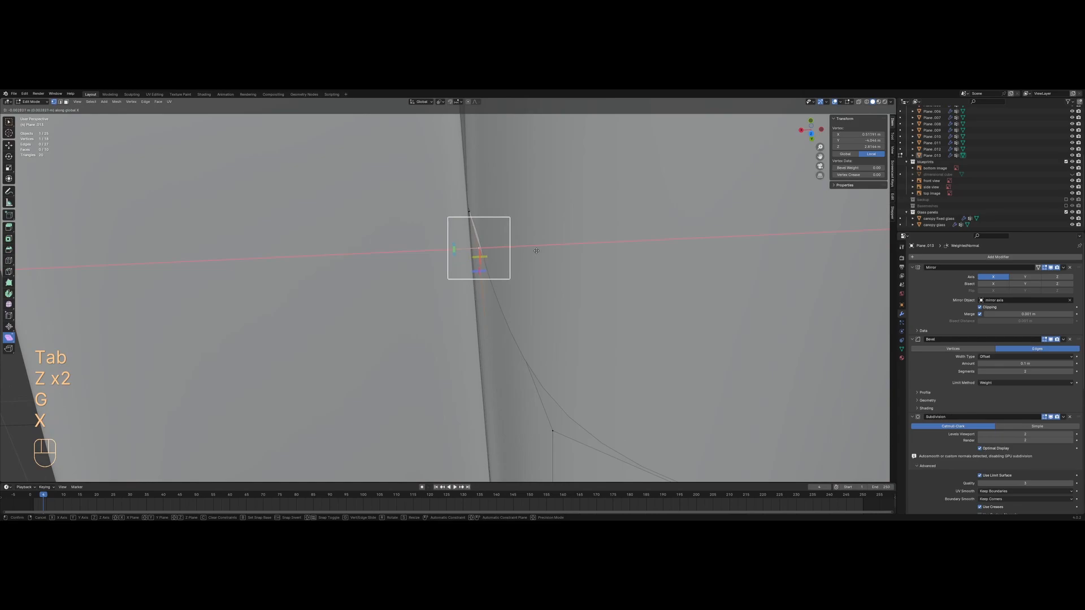
{"action": "left_click", "coordinate": [536, 250]}
{"action": "key", "text": "a"}
{"action": "key", "text": "Tab"}
{"action": "key", "text": "alt+a"}
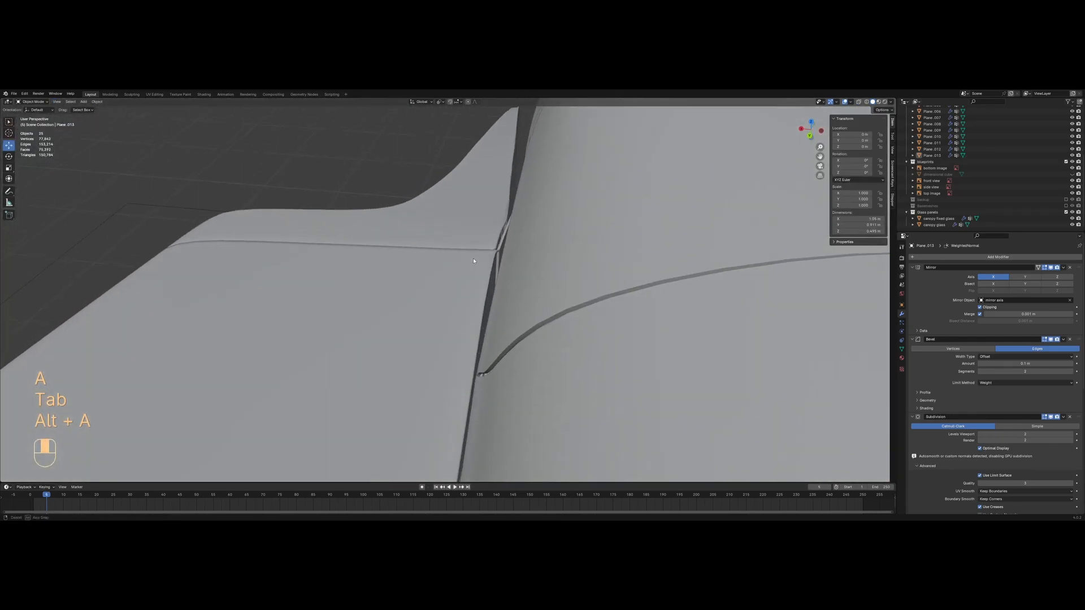
Move the vertex at the lower end of the spine panel's curved edge along the X axis
{"action": "key", "text": "Tab"}
{"action": "key", "text": "a"}
{"action": "middle_click_drag", "start_coordinate": [461, 321], "coordinate": [413, 317]}
{"action": "scroll", "coordinate": [451, 351], "scroll_direction": "down", "scroll_amount": 2}
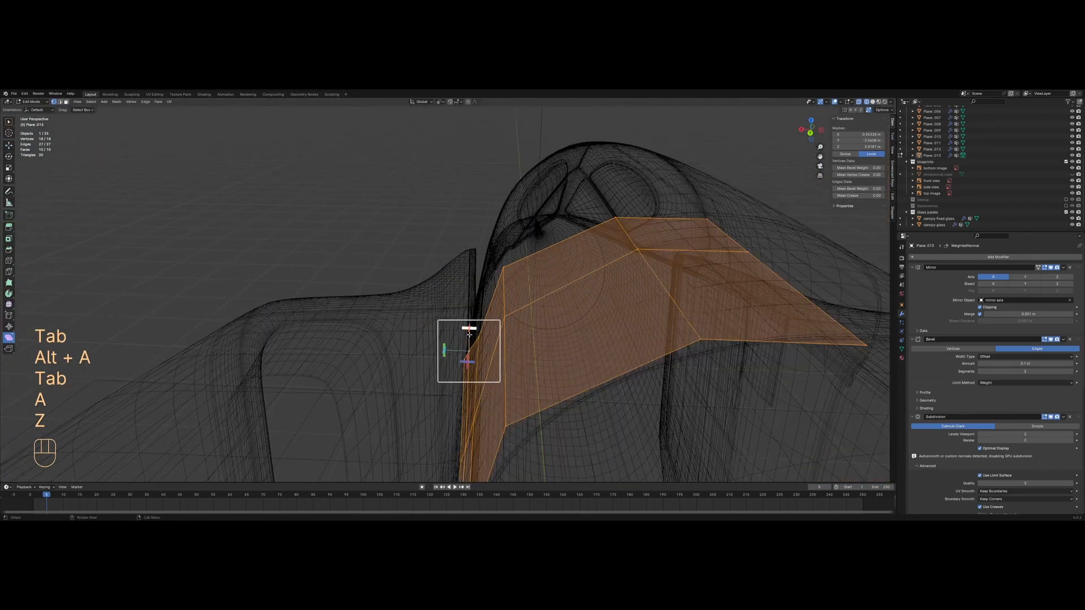
{"action": "left_click", "coordinate": [477, 338]}
{"action": "key", "text": "z"}
{"action": "middle_click_drag", "start_coordinate": [486, 333], "coordinate": [505, 312], "text": "shift"}
{"action": "scroll", "coordinate": [508, 311], "scroll_direction": "up", "scroll_amount": 2}
{"action": "key", "text": "g"}
{"action": "key", "text": "x"}
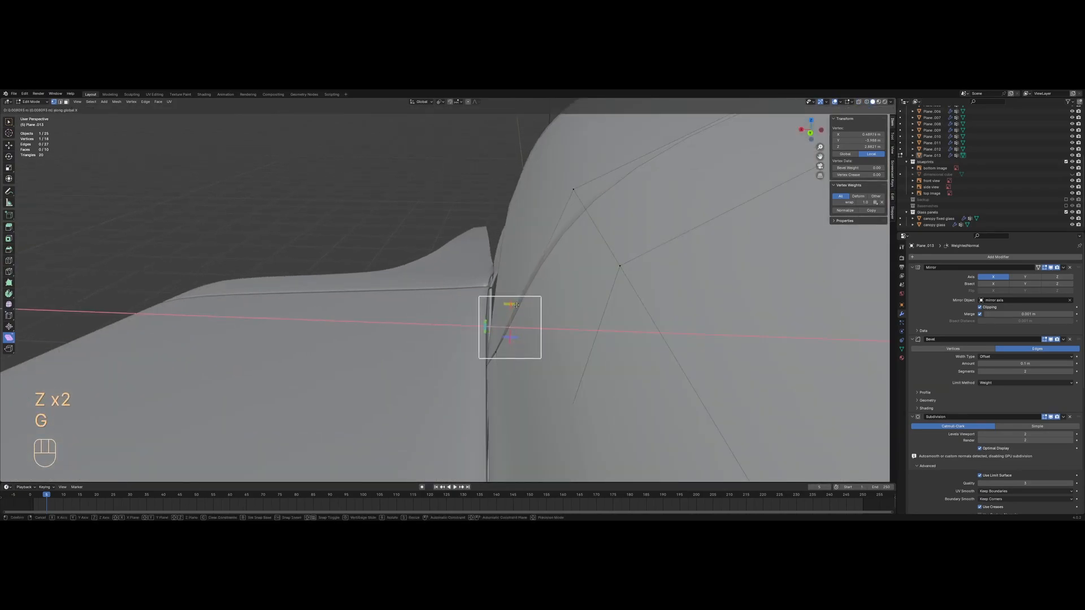
{"action": "right_click", "coordinate": [521, 304]}
{"action": "middle_click_drag", "start_coordinate": [521, 304], "coordinate": [628, 304]}
{"action": "key", "text": "g"}
{"action": "key", "text": "x"}
{"action": "left_click", "coordinate": [628, 304]}
Move the next vertex along the spine panel's outer side edge in the X direction
{"action": "left_click", "coordinate": [375, 392]}
{"action": "key", "text": "g"}
{"action": "key", "text": "x"}
{"action": "left_click", "coordinate": [374, 395]}
Move the vertex near the far end of the spine panel's outer side edge along the X axis
{"action": "left_click", "coordinate": [377, 434]}
{"action": "key", "text": "g"}
{"action": "key", "text": "x"}
{"action": "key", "text": "z"}
{"action": "key", "text": "a"}
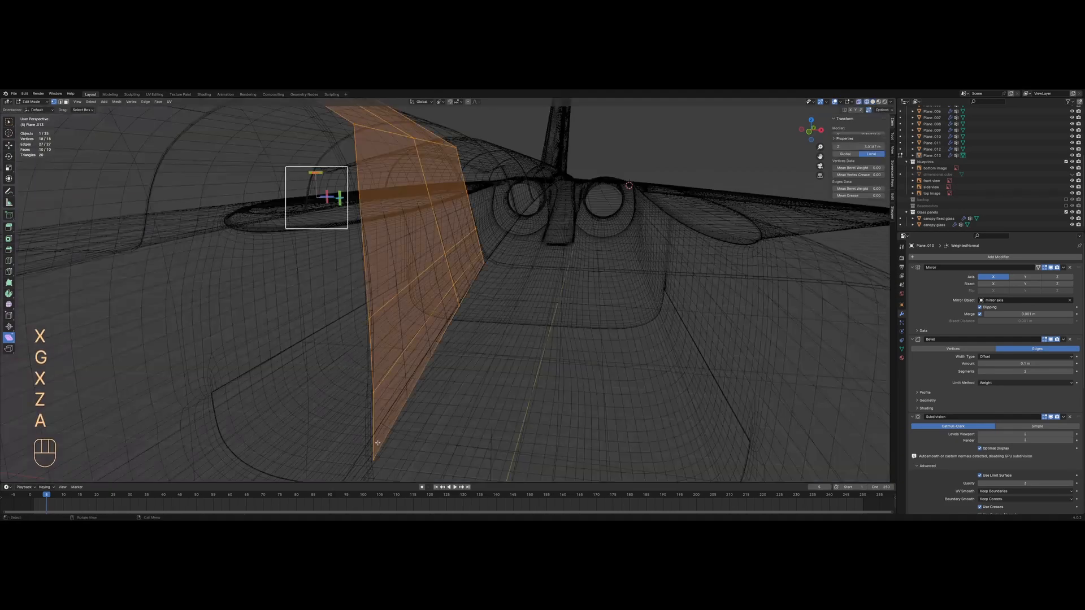
{"action": "left_click", "coordinate": [373, 437]}
{"action": "key", "text": "z"}
{"action": "key", "text": "g"}
{"action": "key", "text": "x"}
{"action": "left_click", "coordinate": [443, 450]}
{"action": "key", "text": "Tab"}
{"action": "key", "text": "alt+a"}
Check the spine panel's seam against the fuselage in solid shading and save the file
{"action": "middle_click_drag", "start_coordinate": [522, 310], "coordinate": [388, 300]}
{"action": "key", "text": "Tab"}
{"action": "key", "text": "z"}
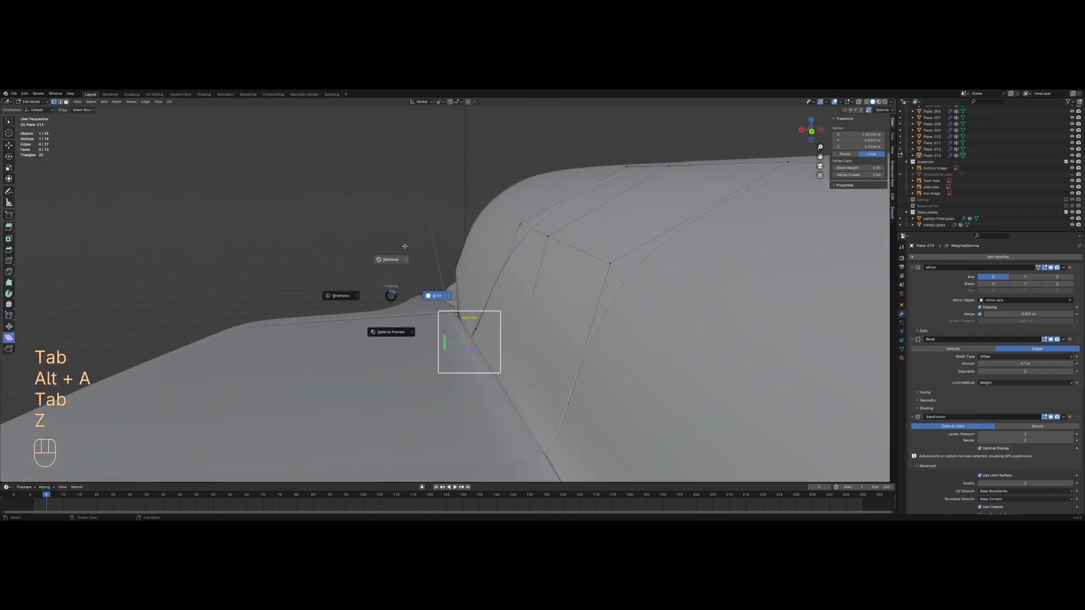
{"action": "key", "text": "Tab"}
{"action": "key", "text": "alt+a"}
{"action": "mouse_move", "coordinate": [408, 231]}
{"action": "middle_mouse_down"}
{"action": "mouse_move", "coordinate": [457, 259]}
{"action": "mouse_move", "coordinate": [444, 309]}
{"action": "mouse_move", "coordinate": [401, 319]}
{"action": "middle_mouse_up"}
{"action": "scroll", "coordinate": [458, 259], "scroll_direction": "down", "scroll_amount": 4}
{"action": "key", "text": "ctrl+s"}
Nudge the spine panel's front-edge vertex where the lengthwise seam meets the curved gap
{"action": "scroll", "coordinate": [445, 328], "scroll_direction": "up", "scroll_amount": 1}
{"action": "left_click", "coordinate": [483, 355]}
{"action": "scroll", "coordinate": [483, 355], "scroll_direction": "up", "scroll_amount": 3}
{"action": "key", "text": "Tab"}
{"action": "key", "text": "a"}
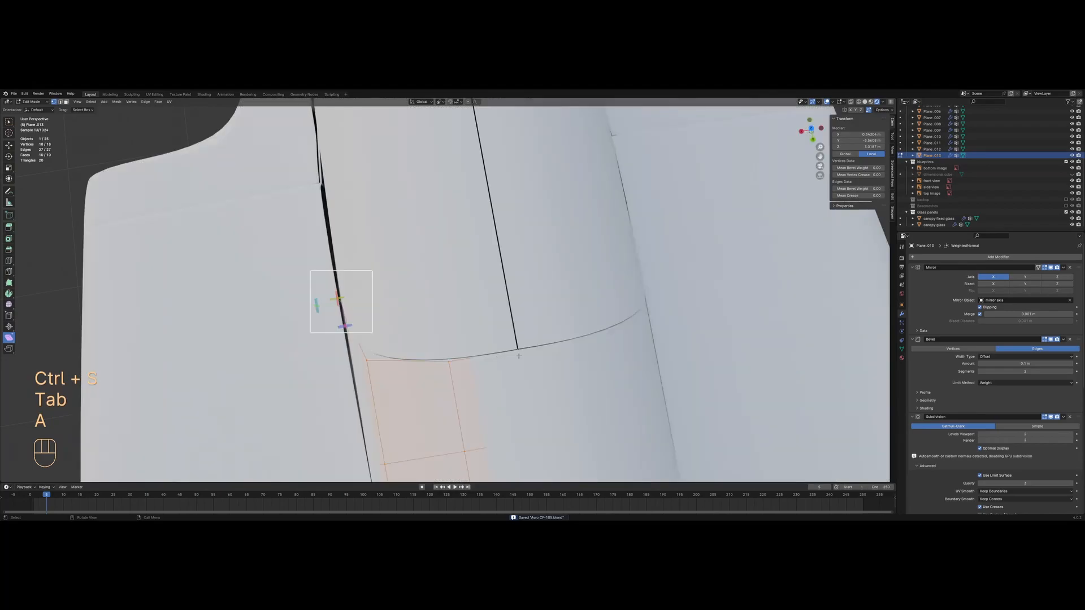
{"action": "left_click", "coordinate": [517, 349]}
{"action": "key", "text": "g"}
{"action": "left_click", "coordinate": [520, 354]}
{"action": "key", "text": "Tab"}
{"action": "key", "text": "alt+a"}
Slide the lower rear corner of the rear canopy panel along its edge with clamping turned off
{"action": "scroll", "coordinate": [509, 350], "scroll_direction": "down", "scroll_amount": 4}
{"action": "middle_click_drag", "start_coordinate": [440, 319], "coordinate": [492, 259]}
{"action": "scroll", "coordinate": [492, 258], "scroll_direction": "down", "scroll_amount": 1}
{"action": "scroll", "coordinate": [447, 339], "scroll_direction": "up", "scroll_amount": 4}
{"action": "middle_click_drag", "start_coordinate": [435, 362], "coordinate": [395, 314], "text": "shift"}
{"action": "scroll", "coordinate": [395, 314], "scroll_direction": "up", "scroll_amount": 4}
{"action": "left_click", "coordinate": [389, 314]}
{"action": "key", "text": "Tab"}
{"action": "key", "text": "z"}
{"action": "left_click", "coordinate": [326, 324]}
{"action": "key", "text": "a"}
{"action": "left_click", "coordinate": [390, 368]}
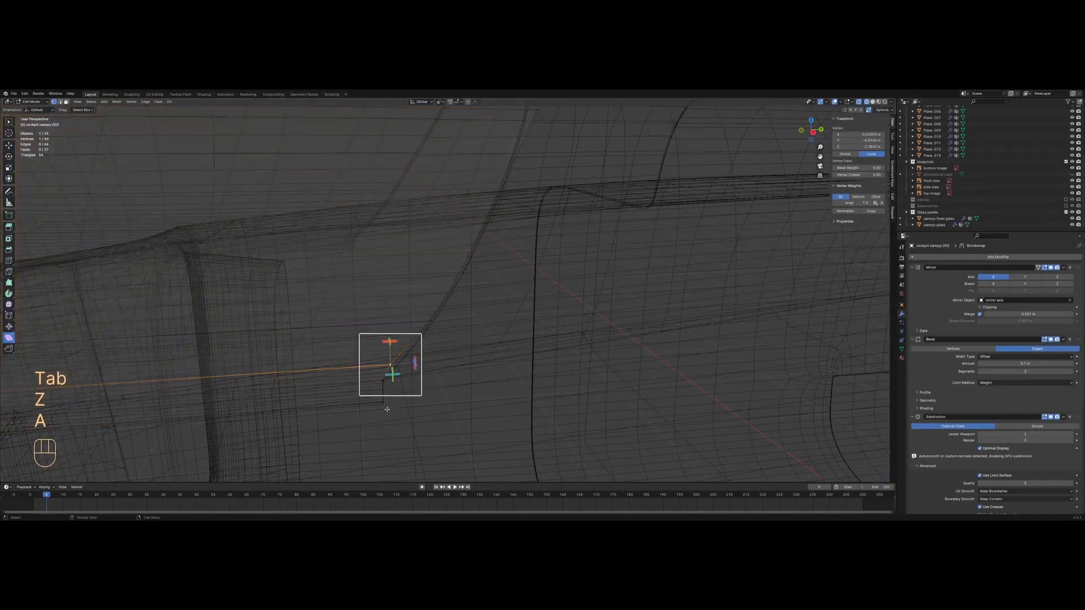
{"action": "left_click", "coordinate": [385, 403], "text": "ctrl"}
{"action": "key", "text": "z"}
{"action": "left_click", "coordinate": [460, 381]}
{"action": "key", "text": "z"}
{"action": "left_click", "coordinate": [460, 344]}
{"action": "key", "text": "g"}
{"action": "key", "text": "g"}
{"action": "key", "text": "c"}
{"action": "left_click", "coordinate": [421, 325]}
Nudge the vertex at the rear canopy panel's lower rear corner and save the file
{"action": "left_click", "coordinate": [417, 333]}
{"action": "key", "text": "g"}
{"action": "left_click", "coordinate": [419, 334]}
{"action": "key", "text": "Tab"}
{"action": "key", "text": "alt+a"}
{"action": "scroll", "coordinate": [438, 262], "scroll_direction": "down", "scroll_amount": 9}
{"action": "key", "text": "ctrl+s"}
Select the vertical edge loop in the middle of the rear canopy panel in side view over the blueprint
{"action": "mouse_move", "coordinate": [438, 262]}
{"action": "middle_mouse_down"}
{"action": "mouse_move", "coordinate": [458, 316]}
{"action": "mouse_move", "coordinate": [449, 281]}
{"action": "mouse_move", "coordinate": [543, 287]}
{"action": "mouse_move", "coordinate": [500, 284]}
{"action": "mouse_move", "coordinate": [549, 301]}
{"action": "mouse_move", "coordinate": [550, 326]}
{"action": "middle_mouse_up"}
{"action": "key", "text": "z"}
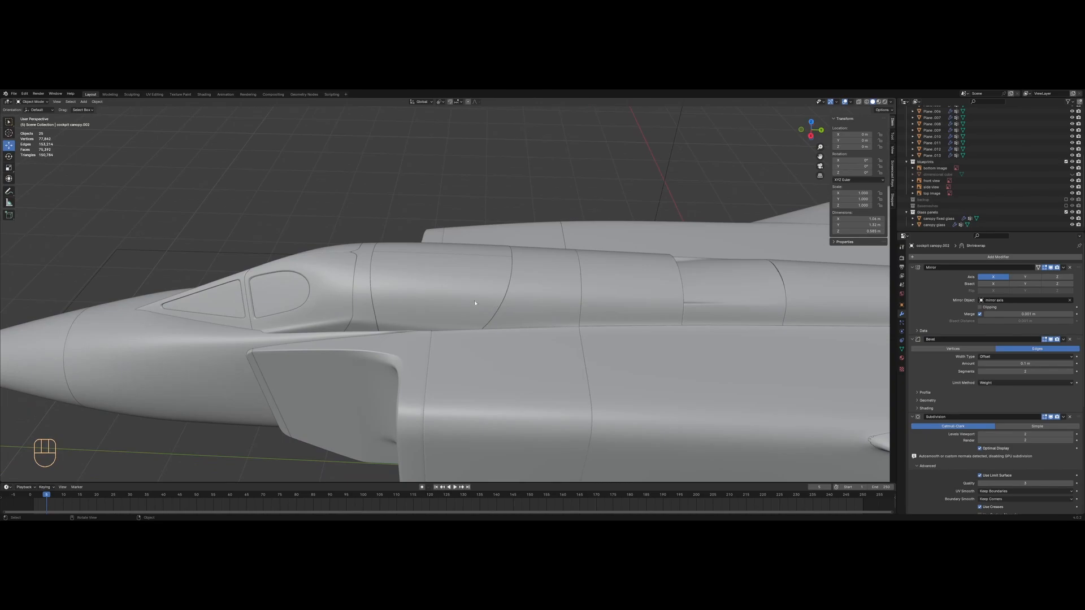
{"action": "left_click", "coordinate": [483, 301]}
{"action": "key", "text": "z"}
{"action": "scroll", "coordinate": [470, 301], "scroll_direction": "up", "scroll_amount": 3}
{"action": "mouse_move", "coordinate": [429, 300]}
{"action": "middle_mouse_down", "text": "shift"}
{"action": "mouse_move", "coordinate": [469, 301]}
{"action": "mouse_move", "coordinate": [491, 277]}
{"action": "mouse_move", "coordinate": [477, 295]}
{"action": "middle_mouse_up", "text": "shift"}
{"action": "key", "text": "Tab"}
{"action": "key", "text": "a"}
{"action": "scroll", "coordinate": [485, 288], "scroll_direction": "up", "scroll_amount": 2}
{"action": "scroll", "coordinate": [476, 295], "scroll_direction": "up", "scroll_amount": 2}
{"action": "key", "text": "KP_3"}
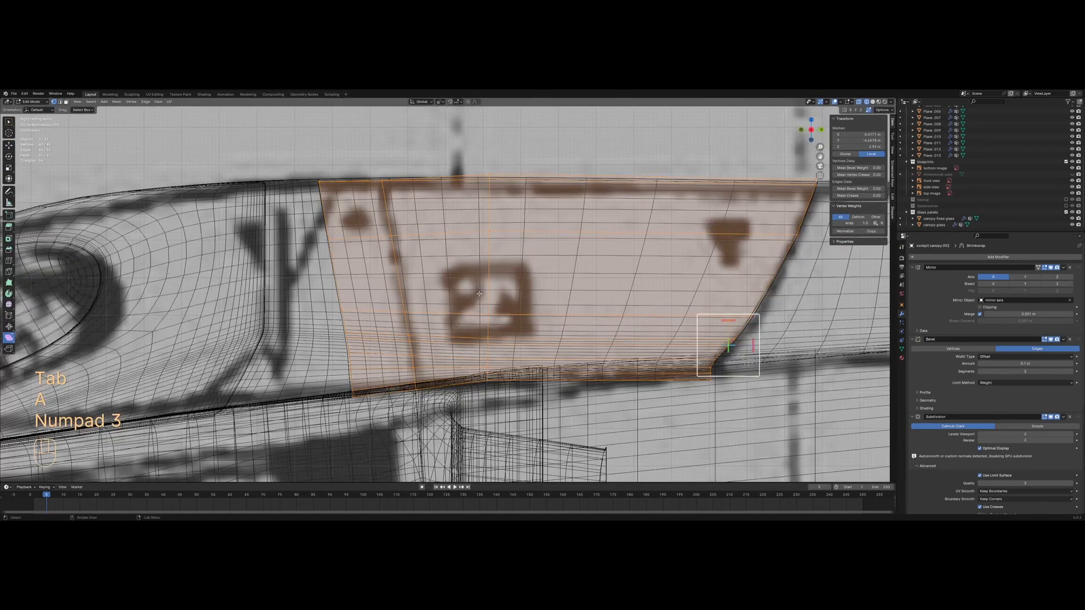
{"action": "scroll", "coordinate": [489, 320], "scroll_direction": "down", "scroll_amount": 1}
{"action": "left_click", "coordinate": [482, 287], "text": "alt"}
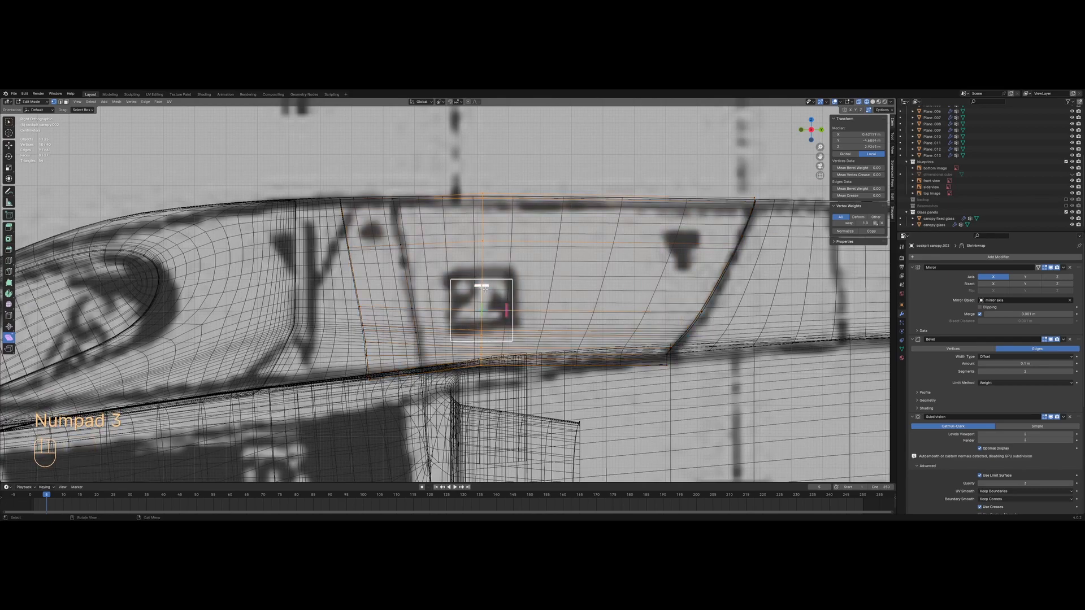
Bevel the vertical edge loop through the canopy panel so the strip matches the width of the blueprint window
{"action": "key", "text": "z"}
{"action": "key", "text": "z"}
{"action": "key", "text": "2"}
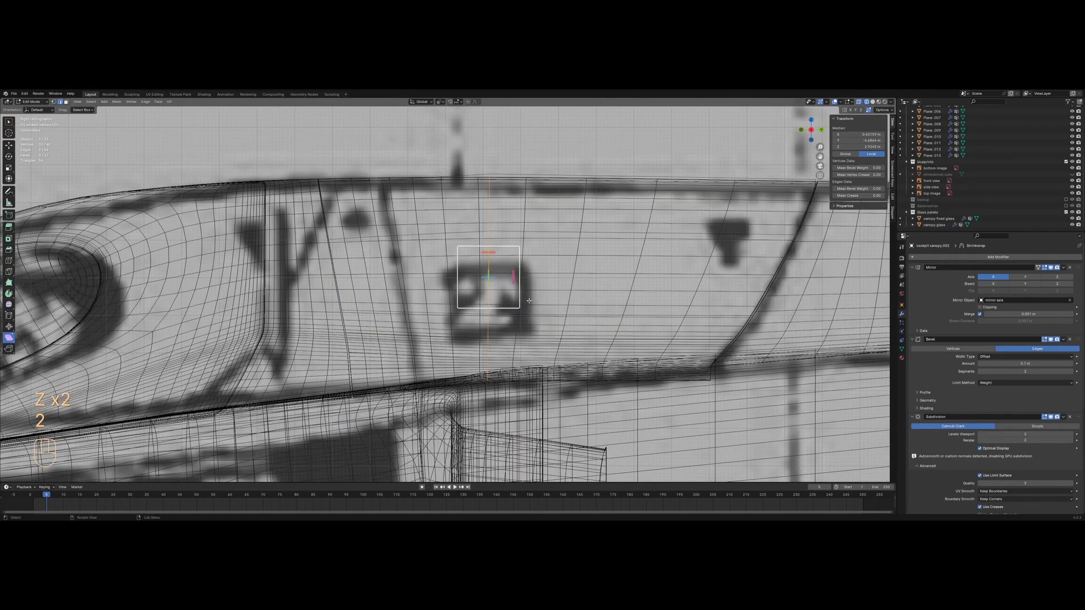
{"action": "key", "text": "ctrl+b"}
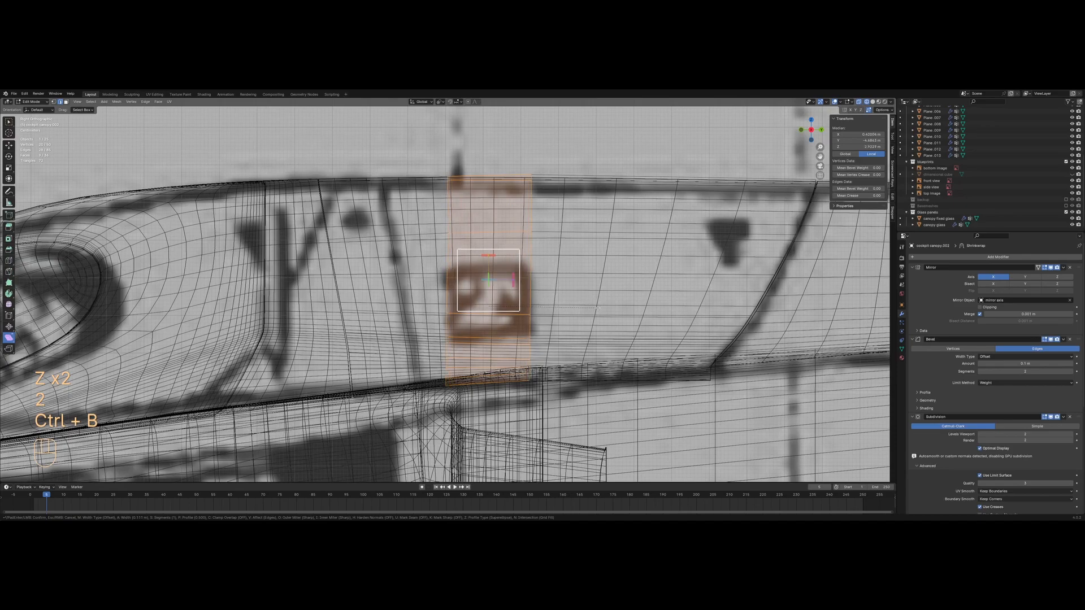
{"action": "left_click", "coordinate": [601, 308]}
Slide the vertices on the bevelled strip to line up with the upper outline of the blueprint window
{"action": "key", "text": "1"}
{"action": "key", "text": "a"}
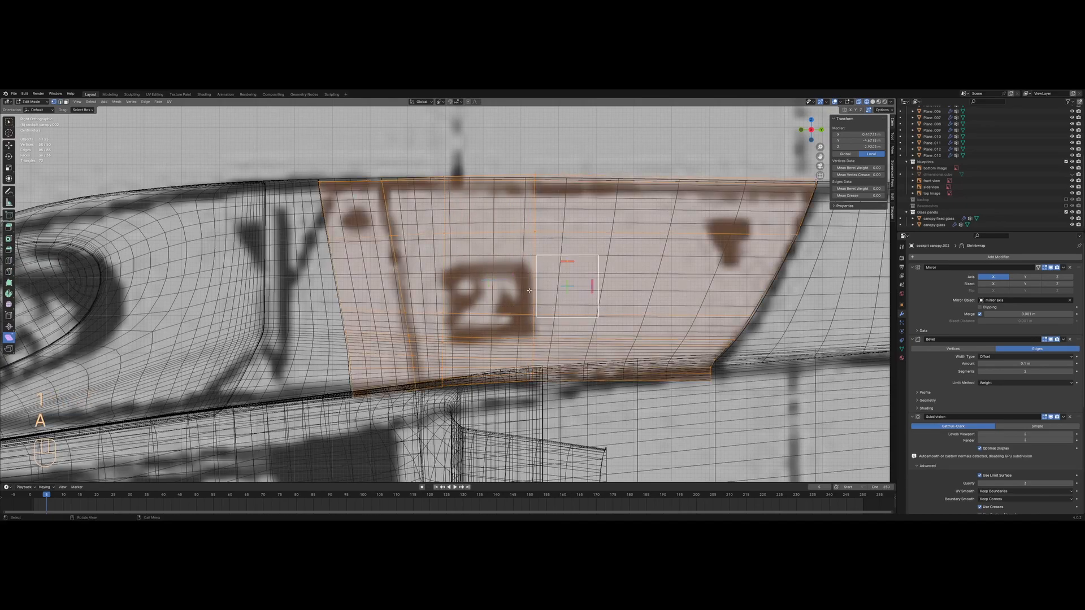
{"action": "key", "text": "z"}
{"action": "left_click", "coordinate": [533, 264]}
{"action": "left_click", "coordinate": [532, 264]}
{"action": "key", "text": "z"}
{"action": "key", "text": "g"}
{"action": "key", "text": "g"}
{"action": "left_click", "coordinate": [525, 267]}
{"action": "key", "text": "a"}
{"action": "left_click", "coordinate": [530, 266]}
{"action": "key", "text": "g"}
{"action": "key", "text": "g"}
{"action": "left_click", "coordinate": [529, 261]}
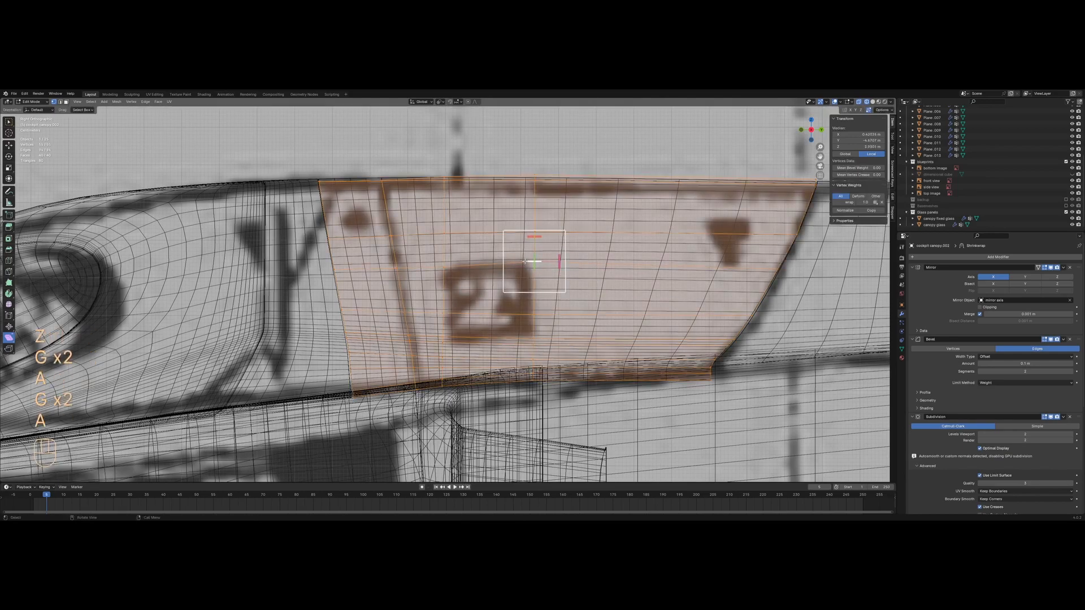
Slide the vertices on the strip's right edge to fit the middle and lower part of the blueprint window
{"action": "key", "text": "a"}
{"action": "scroll", "coordinate": [497, 295], "scroll_direction": "up", "scroll_amount": 1}
{"action": "left_click", "coordinate": [550, 320]}
{"action": "key", "text": "g"}
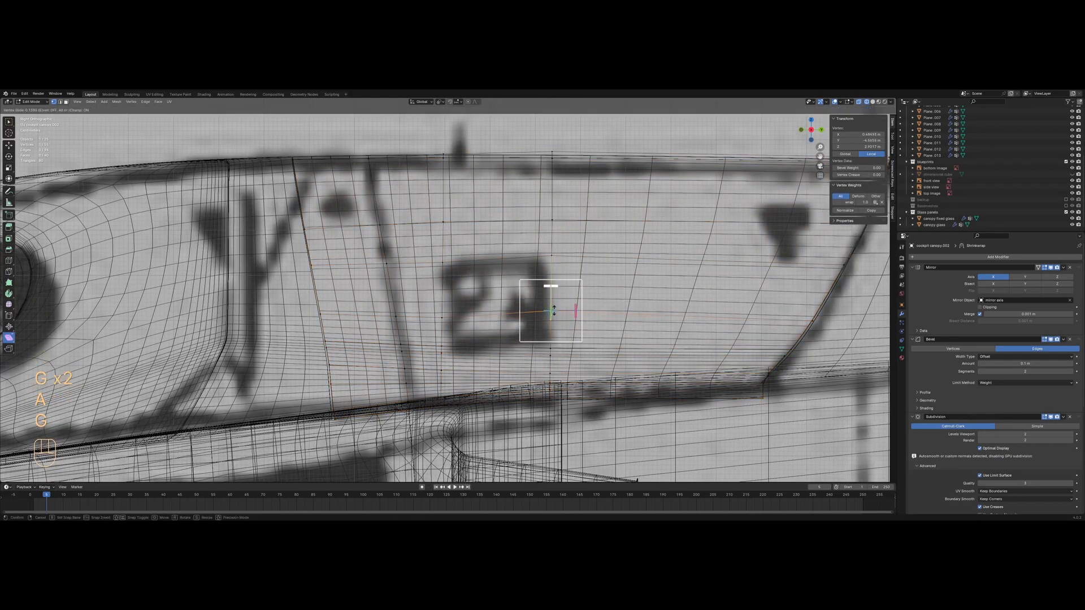
{"action": "left_click", "coordinate": [550, 311]}
{"action": "key", "text": "a"}
{"action": "left_click", "coordinate": [552, 347]}
{"action": "key", "text": "g"}
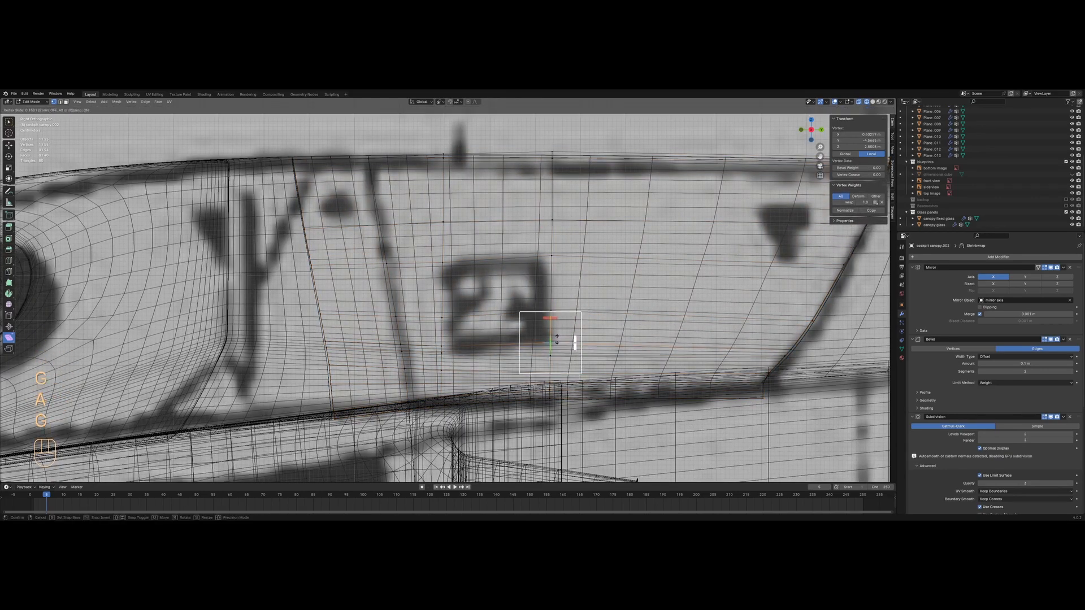
{"action": "left_click", "coordinate": [552, 342]}
{"action": "key", "text": "a"}
Inset the two panel faces that cover the blueprint window
{"action": "scroll", "coordinate": [500, 346], "scroll_direction": "up", "scroll_amount": 2}
{"action": "key", "text": "z"}
{"action": "left_click", "coordinate": [501, 286]}
{"action": "left_click", "coordinate": [523, 341], "text": "shift"}
{"action": "key", "text": "i"}
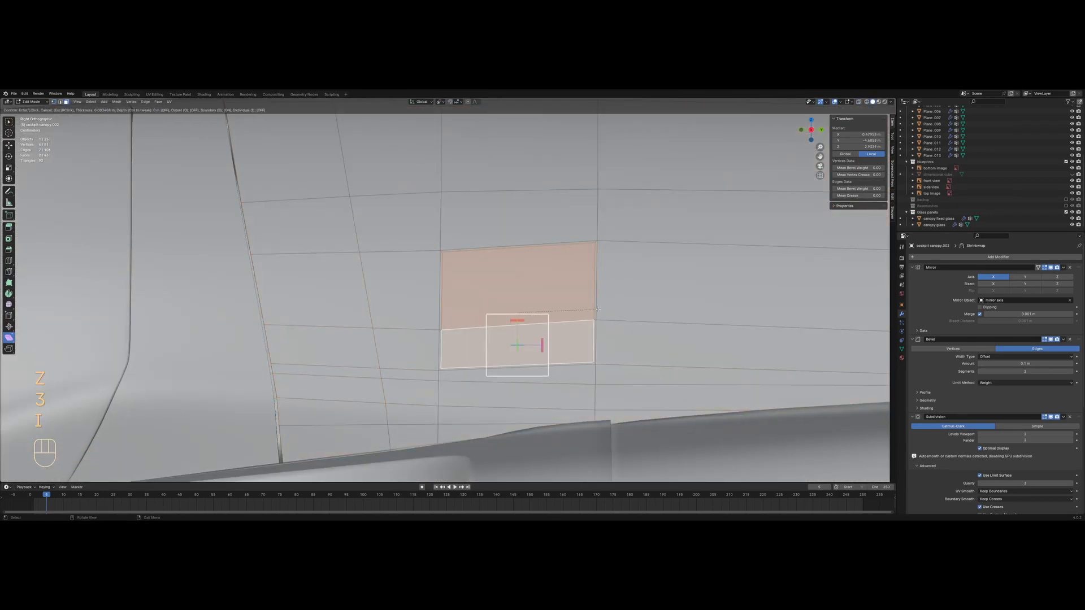
{"action": "left_click", "coordinate": [598, 310]}
{"action": "key", "text": "x"}
{"action": "left_click", "coordinate": [593, 318]}
{"action": "scroll", "coordinate": [588, 316], "scroll_direction": "down", "scroll_amount": 5}
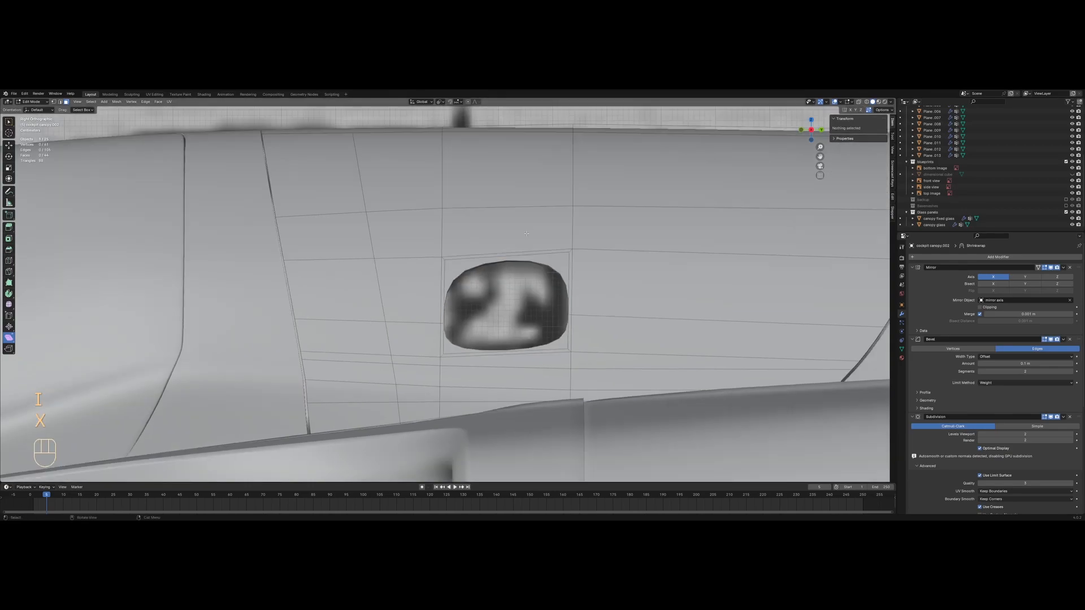
{"action": "key", "text": "ctrl+z"}
Delete the two inset faces to cut the window opening in the canopy panel
{"action": "scroll", "coordinate": [508, 283], "scroll_direction": "up", "scroll_amount": 8}
{"action": "key", "text": "z"}
{"action": "scroll", "coordinate": [461, 260], "scroll_direction": "down", "scroll_amount": 5}
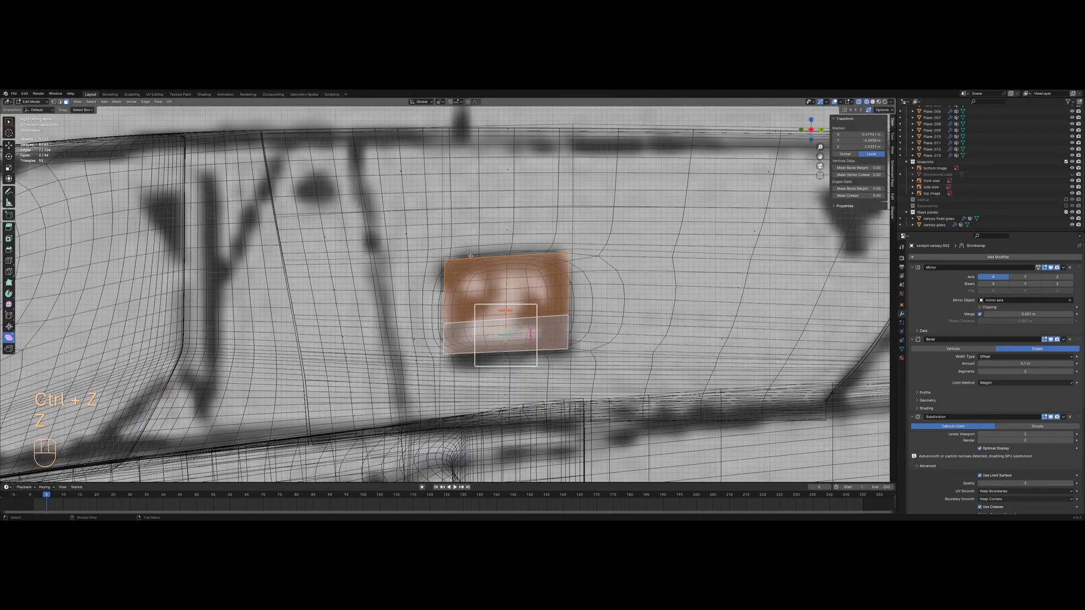
{"action": "key", "text": "x"}
{"action": "left_click", "coordinate": [472, 255]}
Inspect the mesh topology around the window opening in wireframe and solid shading from a lower angle
{"action": "key", "text": "1"}
{"action": "key", "text": "a"}
{"action": "key", "text": "z"}
{"action": "left_click", "coordinate": [493, 262]}
{"action": "scroll", "coordinate": [492, 263], "scroll_direction": "down", "scroll_amount": 3}
{"action": "middle_click_drag", "start_coordinate": [490, 262], "coordinate": [489, 310]}
{"action": "middle_click_drag", "start_coordinate": [489, 309], "coordinate": [488, 287], "text": "shift"}
{"action": "scroll", "coordinate": [488, 287], "scroll_direction": "up", "scroll_amount": 5}
{"action": "key", "text": "z"}
{"action": "left_click", "coordinate": [475, 298]}
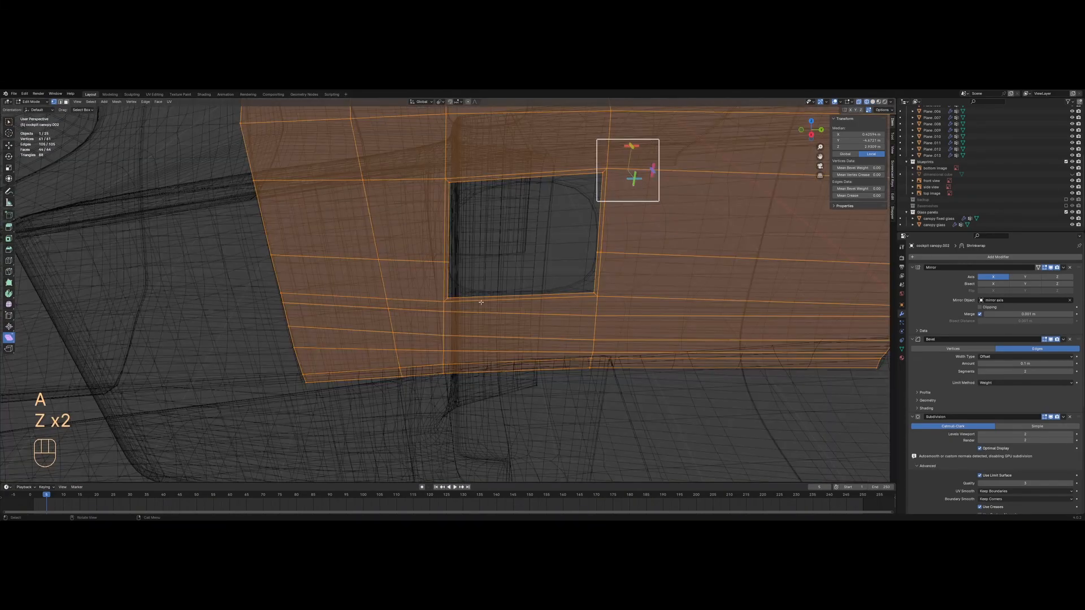
{"action": "left_click", "coordinate": [552, 319]}
{"action": "key", "text": "ctrl+r"}
{"action": "key", "text": "3"}
{"action": "left_click", "coordinate": [511, 337]}
{"action": "scroll", "coordinate": [511, 338], "scroll_direction": "down", "scroll_amount": 2}
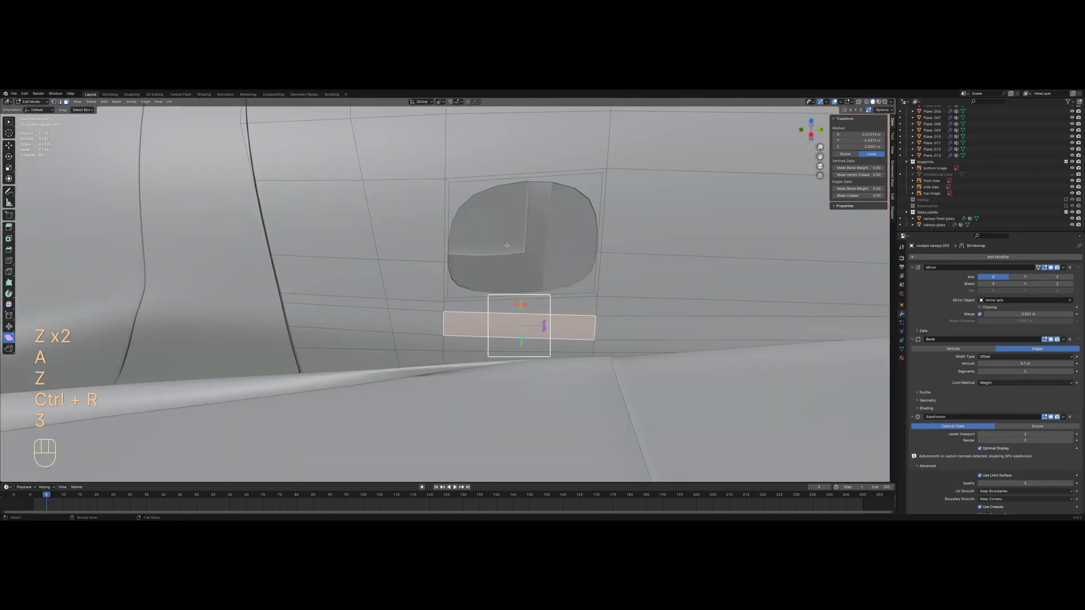
Delete the panel face directly above the window opening
{"action": "middle_click_drag", "start_coordinate": [509, 283], "coordinate": [461, 390], "text": "shift"}
{"action": "middle_click_drag", "start_coordinate": [446, 314], "coordinate": [445, 292]}
{"action": "left_click", "coordinate": [445, 235]}
{"action": "key", "text": "x"}
{"action": "left_click", "coordinate": [444, 235]}
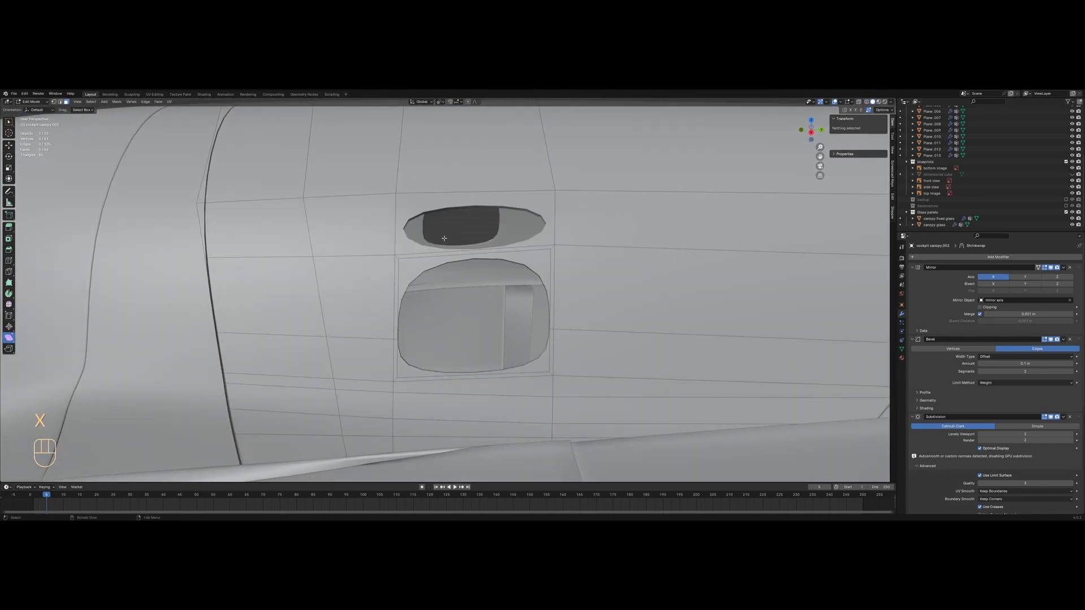
Add two loop cuts across the thin strip above the window opening, sliding one to each upper corner
{"action": "scroll", "coordinate": [444, 234], "scroll_direction": "up", "scroll_amount": 2}
{"action": "key", "text": "1"}
{"action": "key", "text": "ctrl+r"}
{"action": "left_click", "coordinate": [396, 253]}
{"action": "left_click", "coordinate": [383, 258]}
{"action": "key", "text": "ctrl+r"}
{"action": "left_click", "coordinate": [498, 247]}
{"action": "left_click", "coordinate": [570, 249]}
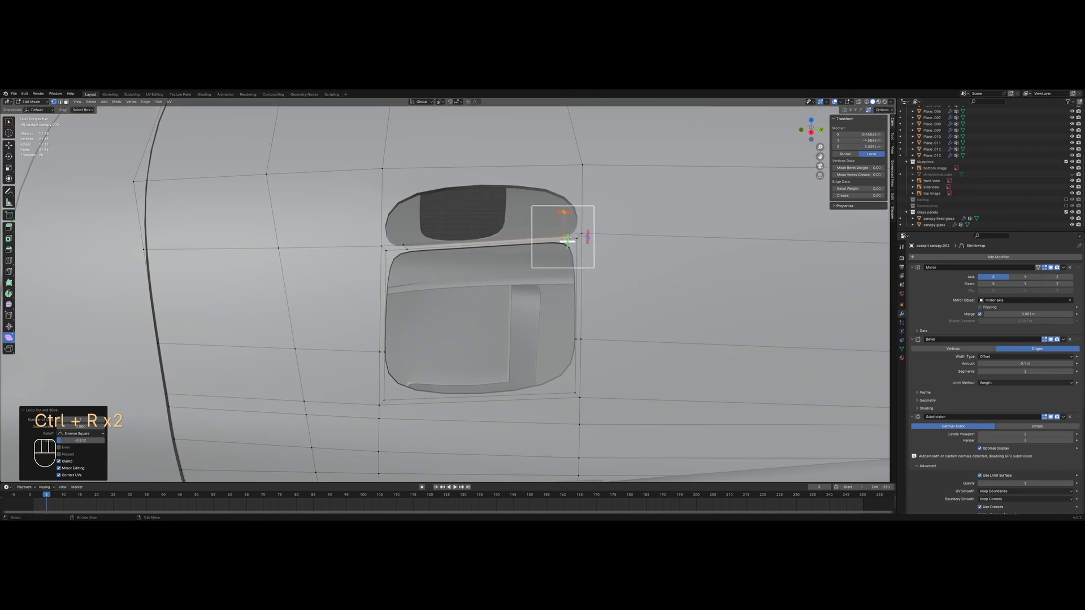
Fill the gap above the window opening with new faces joined to the corner cuts
{"action": "key", "text": "f"}
{"action": "key", "text": "2"}
{"action": "left_click", "coordinate": [573, 201]}
{"action": "key", "text": "f"}
{"action": "key", "text": "f"}
{"action": "key", "text": "1"}
Compare the panel surface around the window opening with the Shrinkwrap modifier shown and hidden in the viewport
{"action": "key", "text": "Tab"}
{"action": "middle_click_drag", "start_coordinate": [546, 286], "coordinate": [530, 298]}
{"action": "key", "text": "Tab"}
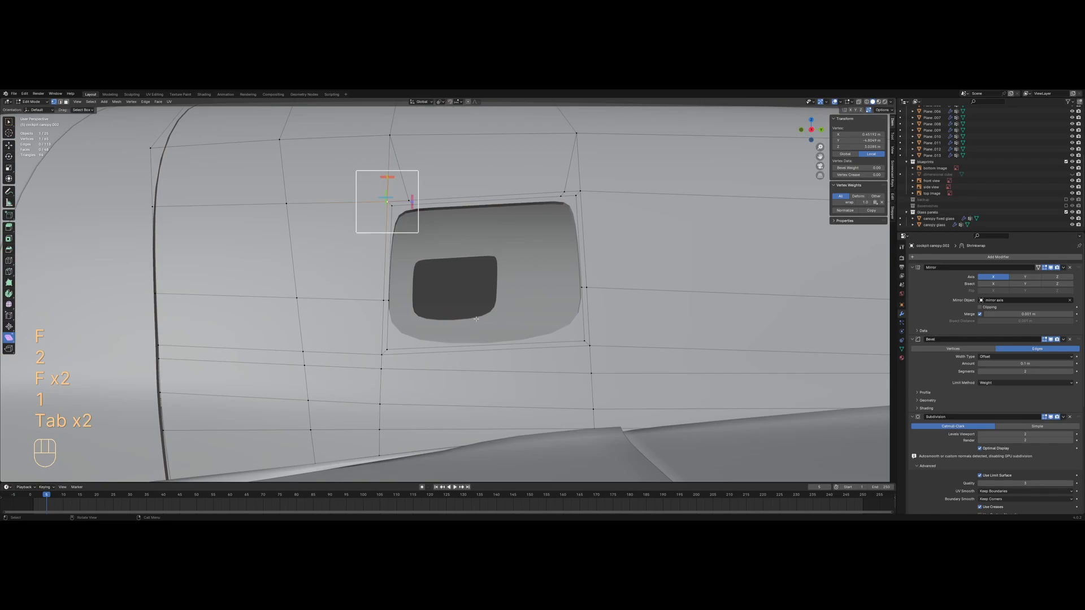
{"action": "key", "text": "Tab"}
{"action": "middle_click_drag", "start_coordinate": [530, 257], "coordinate": [551, 258]}
{"action": "scroll", "coordinate": [943, 410], "scroll_direction": "down", "scroll_amount": 7}
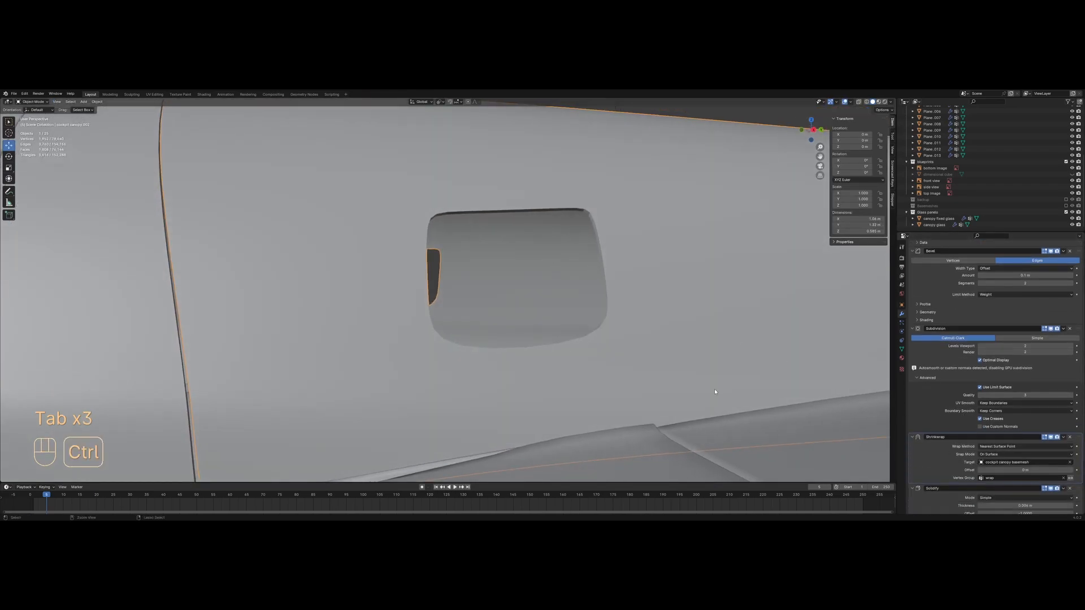
{"action": "left_click", "coordinate": [1050, 438]}
{"action": "left_click", "coordinate": [1051, 437]}
{"action": "left_click", "coordinate": [1050, 437]}
{"action": "left_click", "coordinate": [1051, 438]}
{"action": "left_click", "coordinate": [1051, 438]}
{"action": "left_click", "coordinate": [1050, 437]}
{"action": "left_click", "coordinate": [1051, 437]}
{"action": "left_click", "coordinate": [1051, 438]}
{"action": "left_click", "coordinate": [1051, 438]}
{"action": "left_click", "coordinate": [1050, 438]}
{"action": "middle_click_drag", "start_coordinate": [778, 317], "coordinate": [603, 346]}
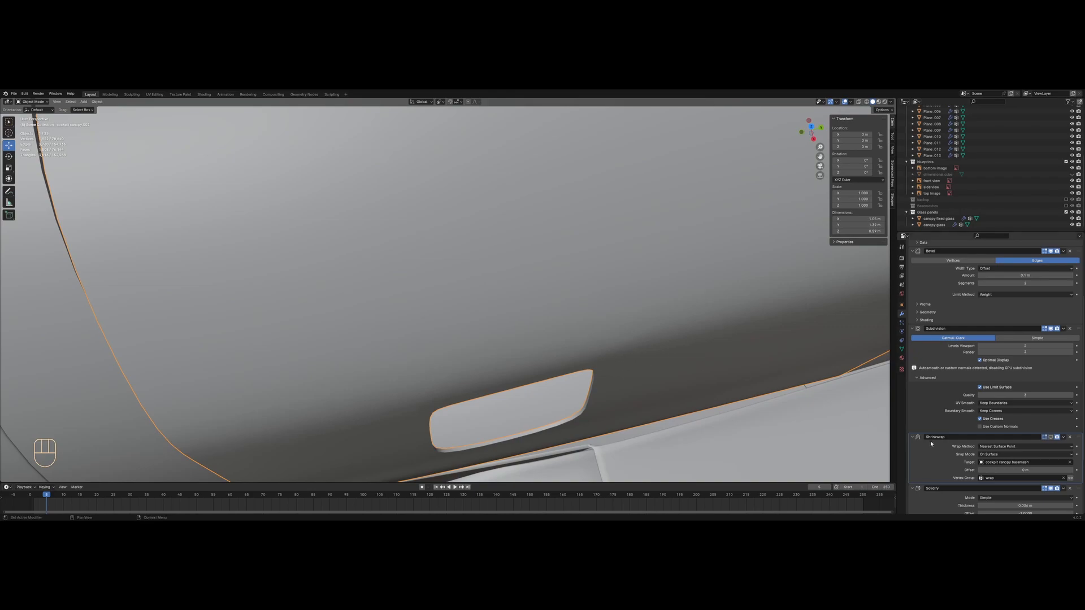
{"action": "left_click", "coordinate": [1052, 438]}
{"action": "middle_click_drag", "start_coordinate": [565, 370], "coordinate": [551, 312]}
Delete the panel face directly below the window opening
{"action": "key", "text": "Tab"}
{"action": "key", "text": "z"}
{"action": "key", "text": "a"}
{"action": "middle_click_drag", "start_coordinate": [488, 390], "coordinate": [480, 342]}
{"action": "key", "text": "z"}
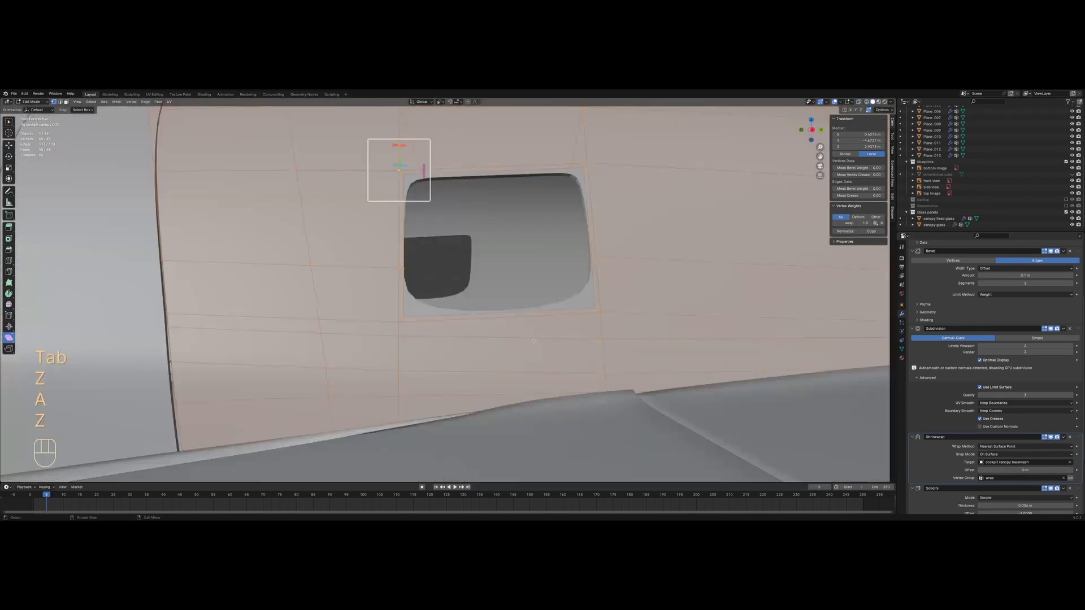
{"action": "scroll", "coordinate": [486, 345], "scroll_direction": "up", "scroll_amount": 1}
{"action": "key", "text": "3"}
{"action": "left_click", "coordinate": [536, 342]}
{"action": "key", "text": "x"}
{"action": "left_click", "coordinate": [535, 341]}
Add two loop cuts across the thin strip below the window opening, sliding one to each lower corner
{"action": "key", "text": "1"}
{"action": "key", "text": "ctrl+r"}
{"action": "left_click", "coordinate": [546, 323]}
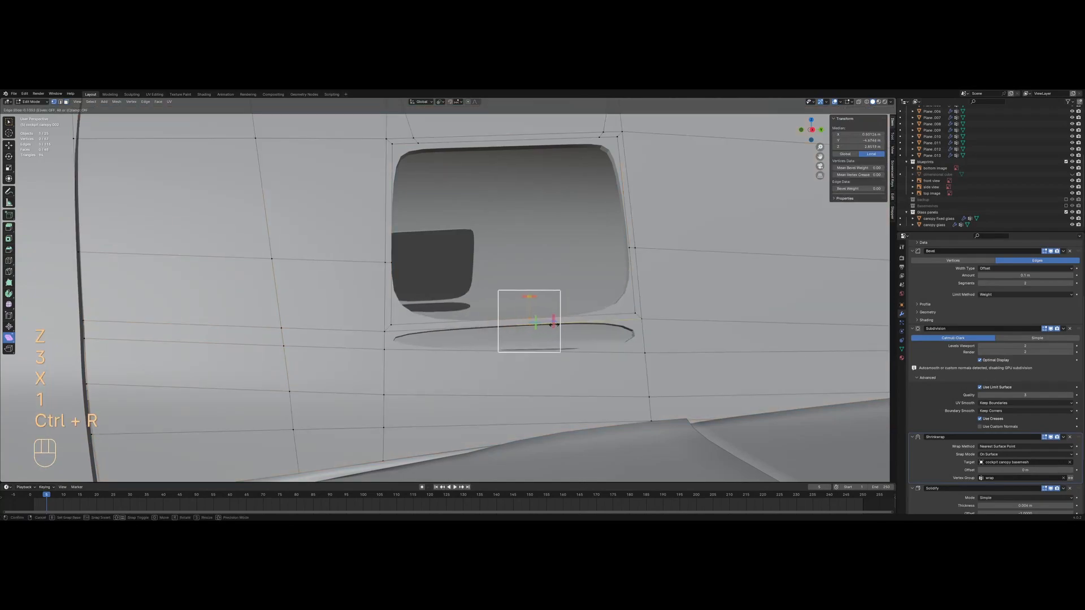
{"action": "left_click", "coordinate": [634, 328]}
{"action": "key", "text": "ctrl+r"}
{"action": "left_click", "coordinate": [520, 326]}
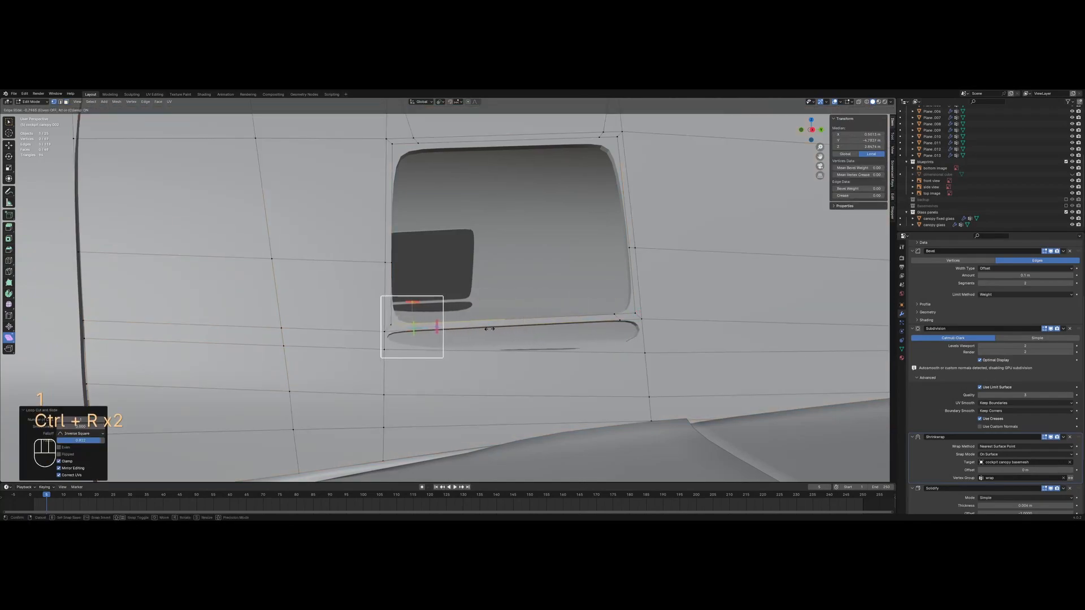
{"action": "left_click", "coordinate": [490, 328]}
Fill the gap below the window opening with faces and return to Object Mode to check the panel
{"action": "key", "text": "2"}
{"action": "key", "text": "1"}
{"action": "key", "text": "f"}
{"action": "key", "text": "2"}
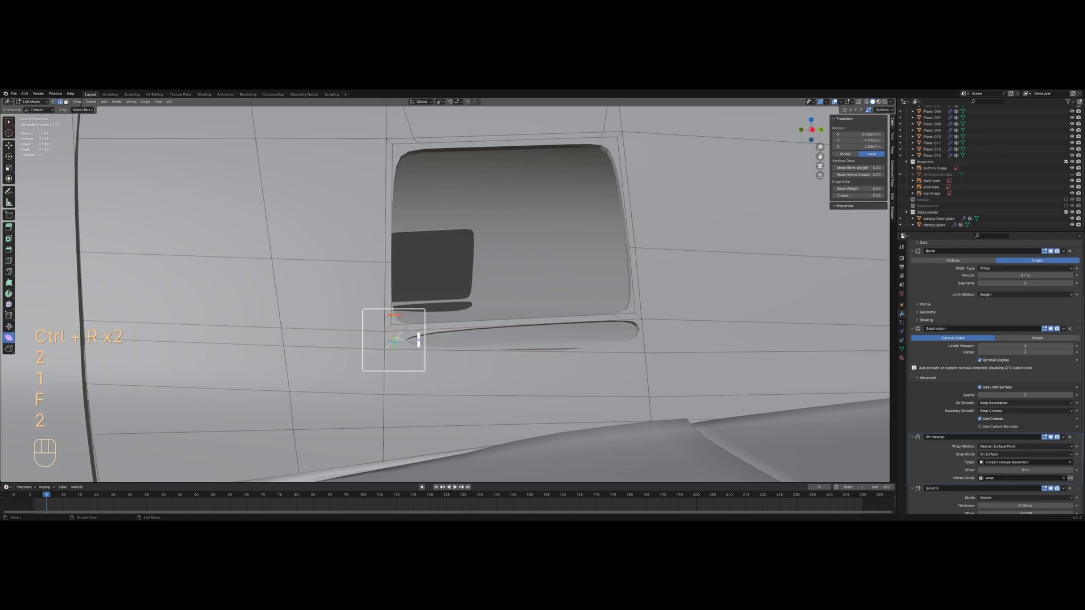
{"action": "key", "text": "f"}
{"action": "key", "text": "f"}
{"action": "key", "text": "1"}
{"action": "key", "text": "Tab"}
{"action": "scroll", "coordinate": [458, 296], "scroll_direction": "down", "scroll_amount": 4}
{"action": "middle_click_drag", "start_coordinate": [458, 295], "coordinate": [470, 312]}
{"action": "key", "text": "alt+a"}
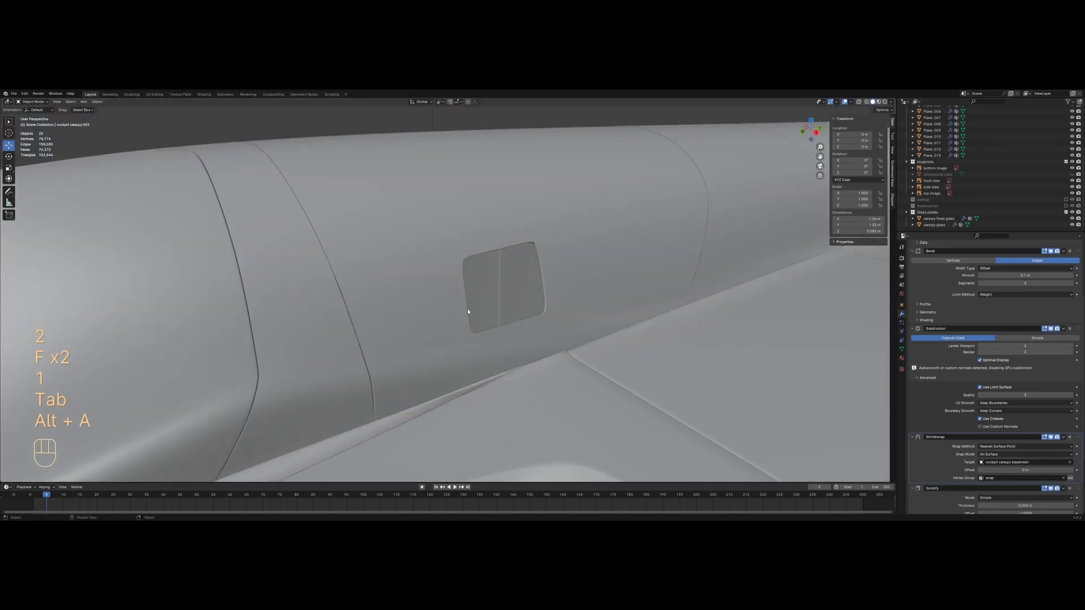
Slide the horizontal edge row left of the window opening upward to about the middle of the opening's side
{"action": "scroll", "coordinate": [469, 312], "scroll_direction": "up", "scroll_amount": 3}
{"action": "left_click", "coordinate": [593, 270]}
{"action": "key", "text": "KP_3"}
{"action": "key", "text": "Tab"}
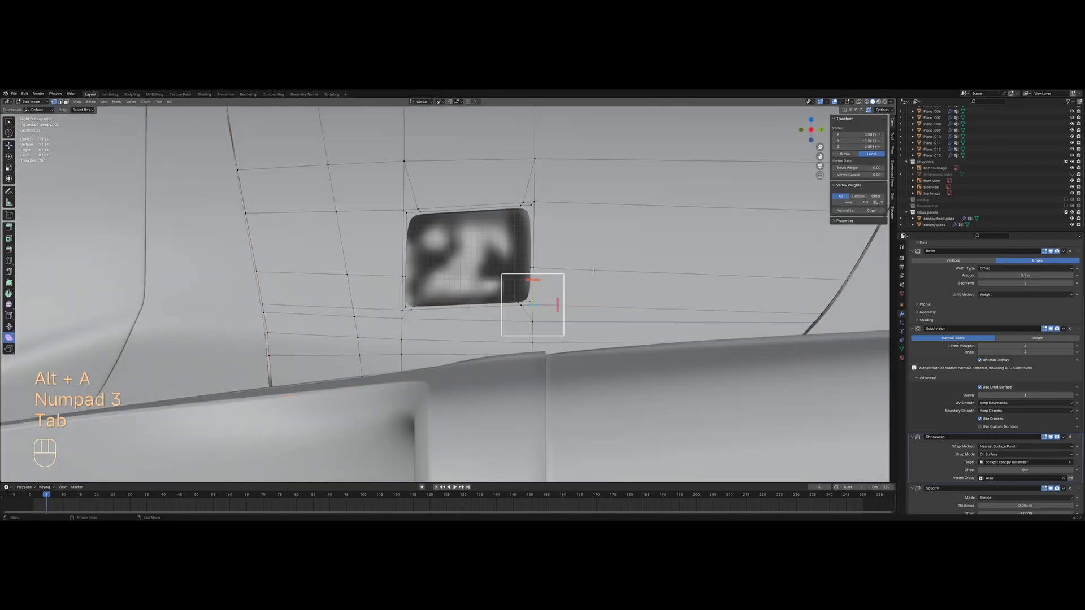
{"action": "scroll", "coordinate": [593, 271], "scroll_direction": "up", "scroll_amount": 2}
{"action": "middle_click_drag", "start_coordinate": [593, 270], "coordinate": [595, 291], "text": "shift"}
{"action": "key", "text": "z"}
{"action": "key", "text": "a"}
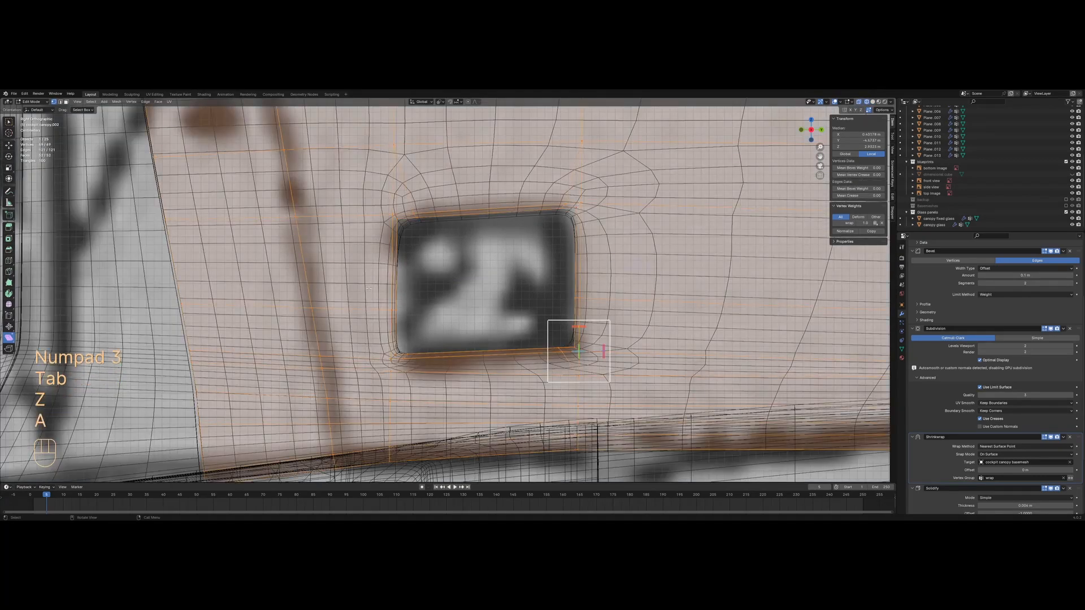
{"action": "key", "text": "z"}
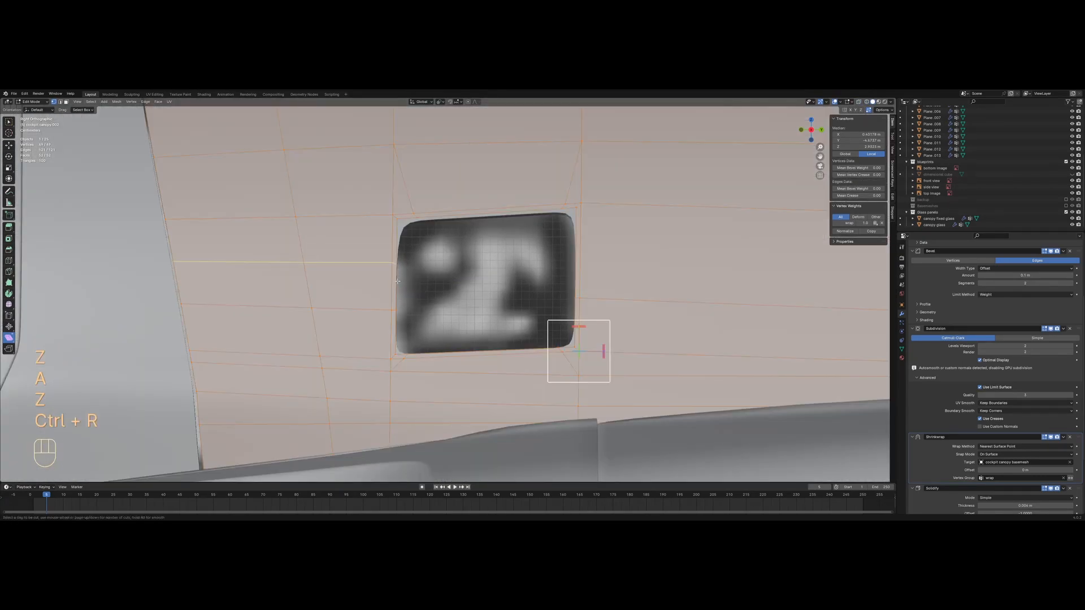
{"action": "key", "text": "g"}
{"action": "key", "text": "g"}
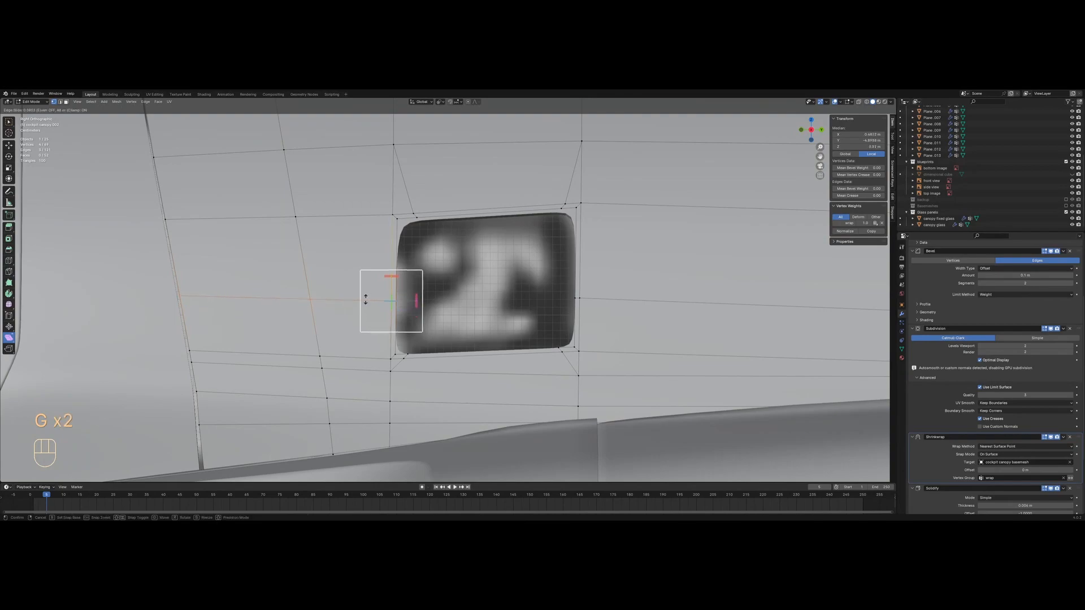
{"action": "left_click", "coordinate": [365, 287]}
Delete the upper of the two panel faces beside the left edge of the window opening
{"action": "key", "text": "3"}
{"action": "left_click", "coordinate": [359, 263]}
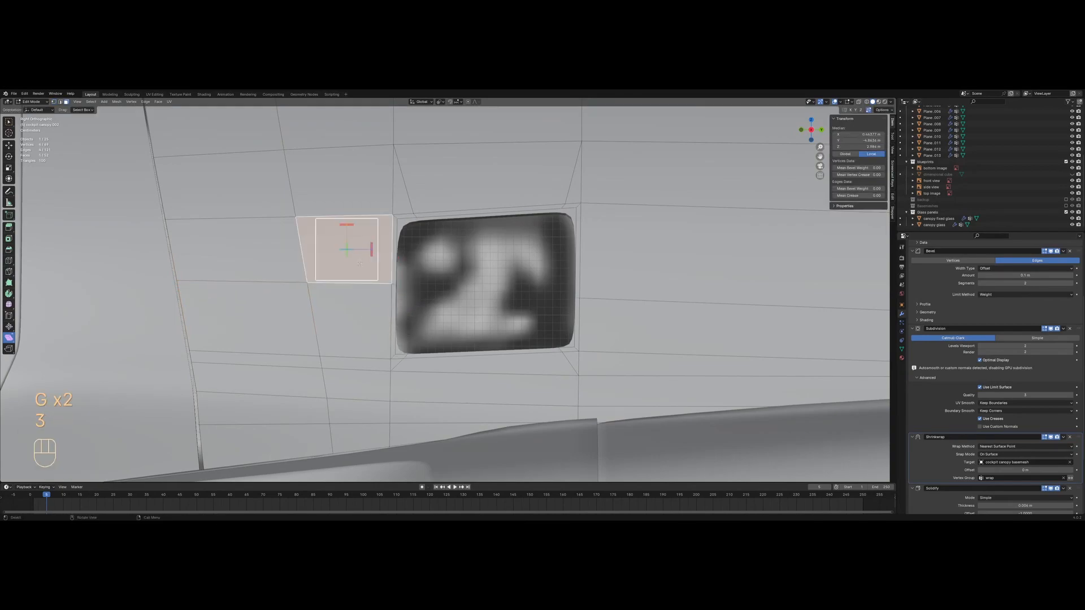
{"action": "scroll", "coordinate": [401, 256], "scroll_direction": "up", "scroll_amount": 1}
{"action": "left_click", "coordinate": [349, 326], "text": "shift"}
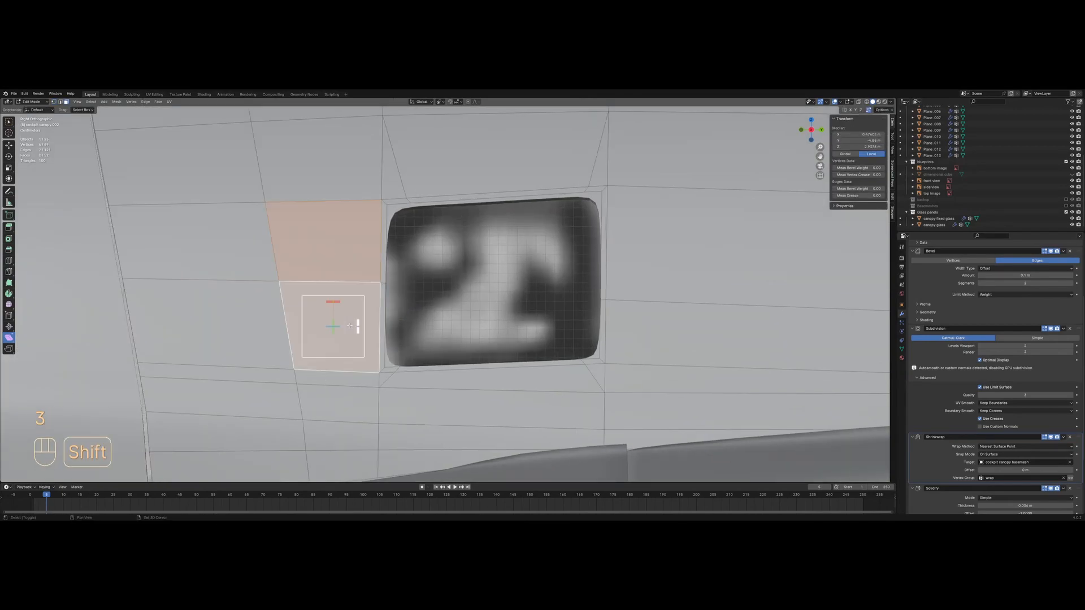
{"action": "key", "text": "x"}
{"action": "left_click", "coordinate": [353, 265]}
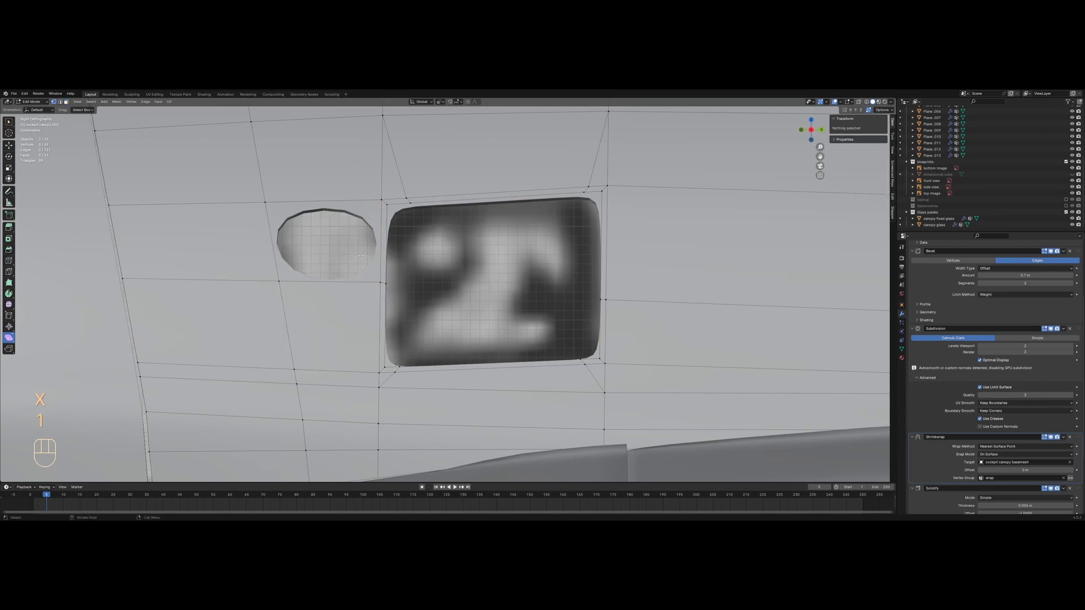
Add a loop cut near the opening's upper-left corner and fill the adjoining gap with faces
{"action": "key", "text": "1"}
{"action": "key", "text": "ctrl+r"}
{"action": "left_click", "coordinate": [377, 251]}
{"action": "left_click", "coordinate": [376, 229]}
{"action": "key", "text": "2"}
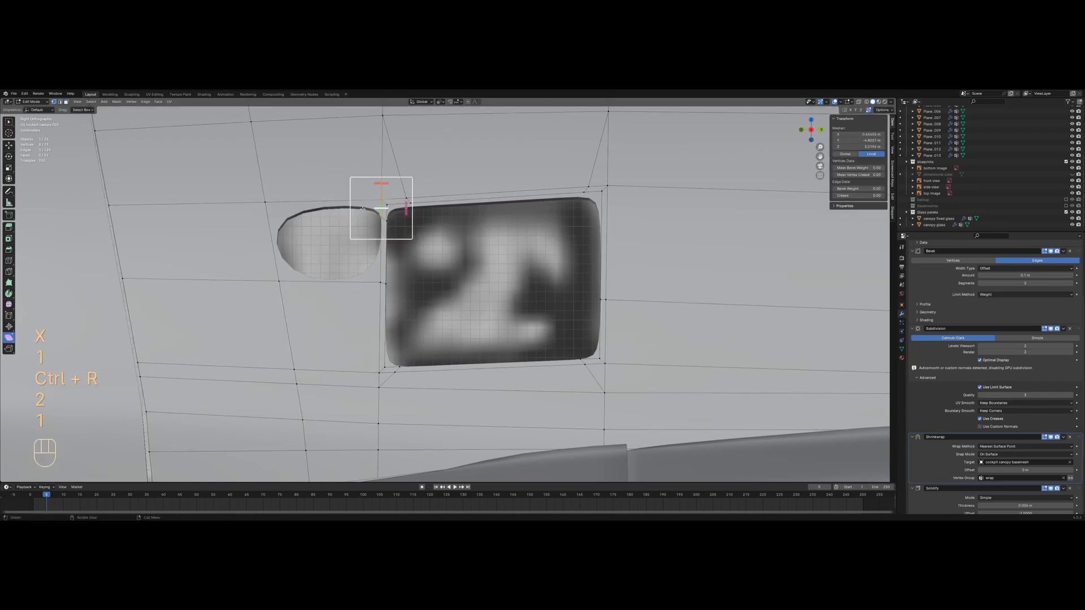
{"action": "key", "text": "f"}
{"action": "key", "text": "2"}
Delete the lower panel face beside the left edge of the window opening
{"action": "key", "text": "3"}
{"action": "left_click", "coordinate": [334, 322]}
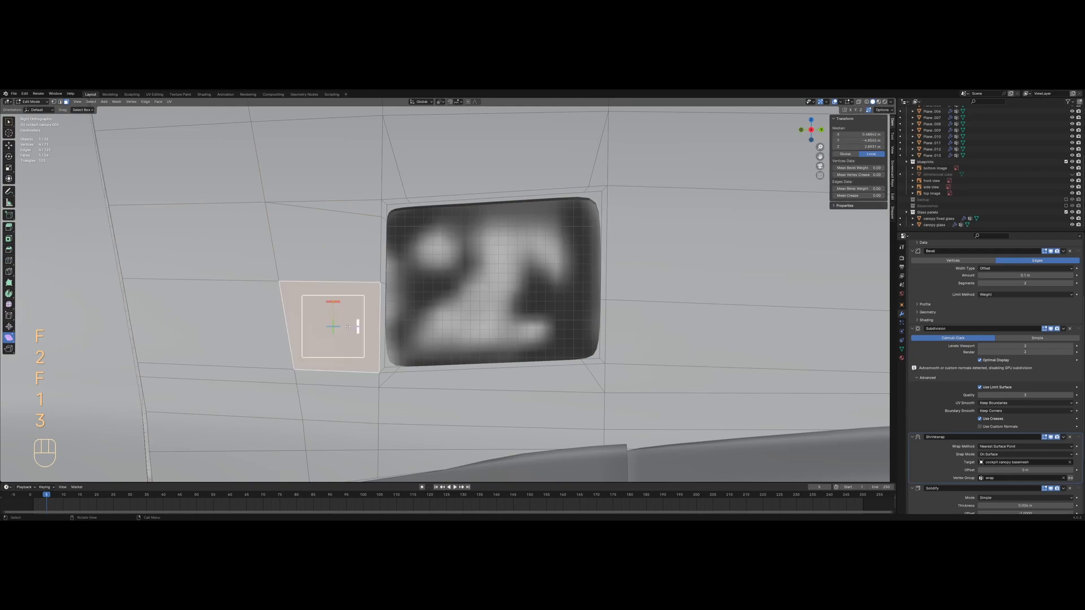
{"action": "key", "text": "x"}
{"action": "left_click", "coordinate": [334, 325]}
Add a loop cut near the window opening's lower-left corner and fill the adjoining gap with faces
{"action": "key", "text": "1"}
{"action": "key", "text": "ctrl+r"}
{"action": "left_click", "coordinate": [374, 334]}
{"action": "left_click", "coordinate": [373, 357]}
{"action": "key", "text": "2"}
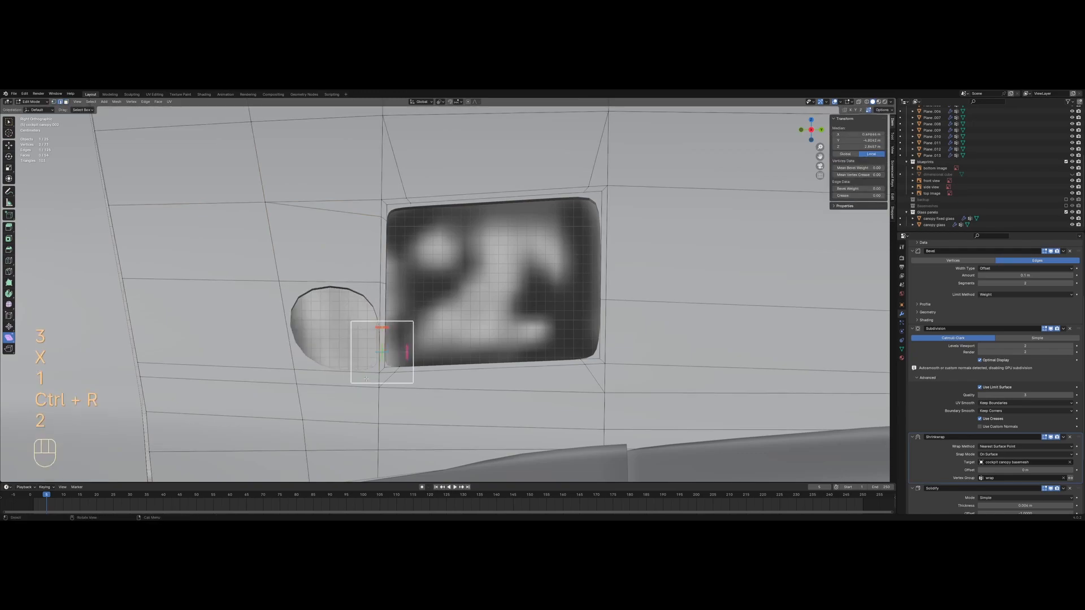
{"action": "key", "text": "f"}
{"action": "key", "text": "1"}
{"action": "key", "text": "a"}
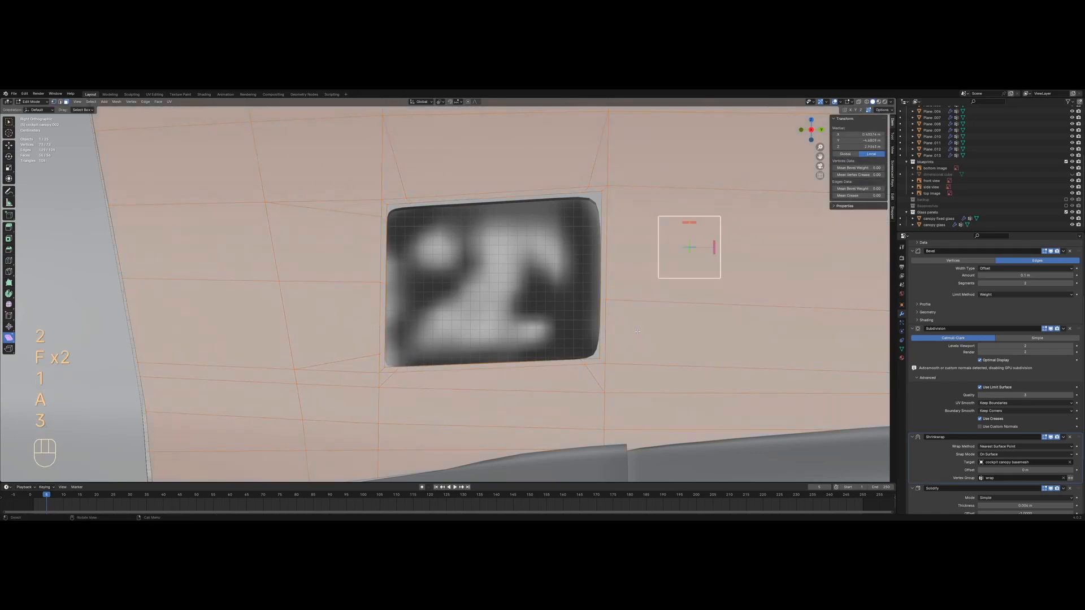
Add a vertical loop cut through the panel faces right of the window opening and slide it toward the opening
{"action": "scroll", "coordinate": [637, 332], "scroll_direction": "down", "scroll_amount": 3}
{"action": "left_click", "coordinate": [698, 316]}
{"action": "left_click_drag", "start_coordinate": [706, 303], "coordinate": [706, 302]}
{"action": "middle_click_drag", "start_coordinate": [706, 303], "coordinate": [584, 326], "text": "shift"}
{"action": "key", "text": "1"}
{"action": "left_click", "coordinate": [584, 326]}
{"action": "right_click", "coordinate": [528, 322]}
{"action": "key", "text": "g"}
{"action": "key", "text": "g"}
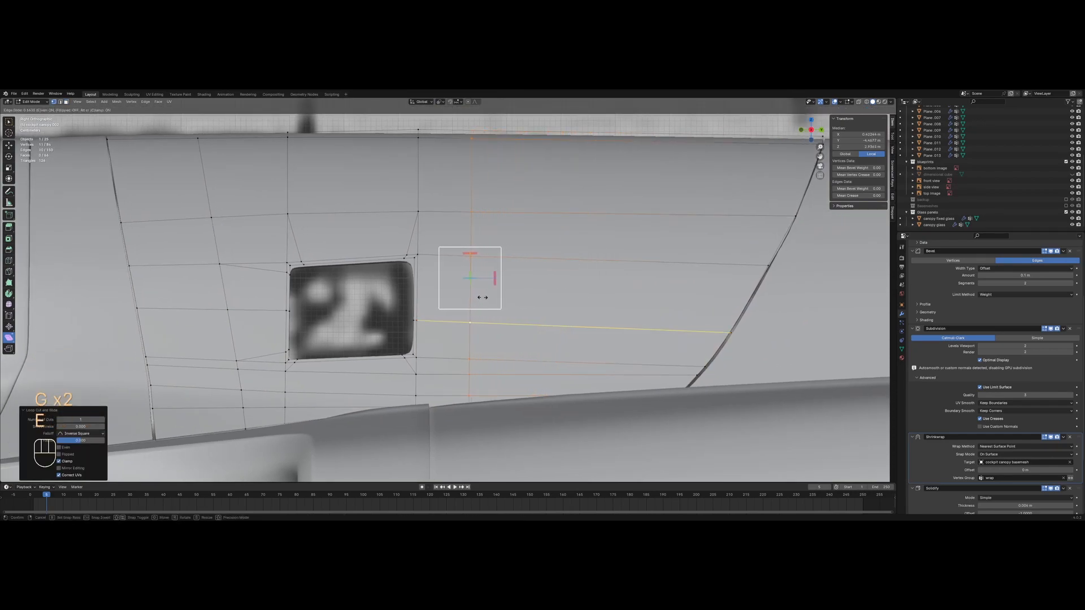
{"action": "left_click", "coordinate": [483, 298]}
Delete the upper panel face beside the right edge of the window opening
{"action": "scroll", "coordinate": [481, 298], "scroll_direction": "up", "scroll_amount": 2}
{"action": "key", "text": "3"}
{"action": "left_click", "coordinate": [445, 298]}
{"action": "key", "text": "x"}
{"action": "left_click", "coordinate": [444, 299]}
{"action": "key", "text": "1"}
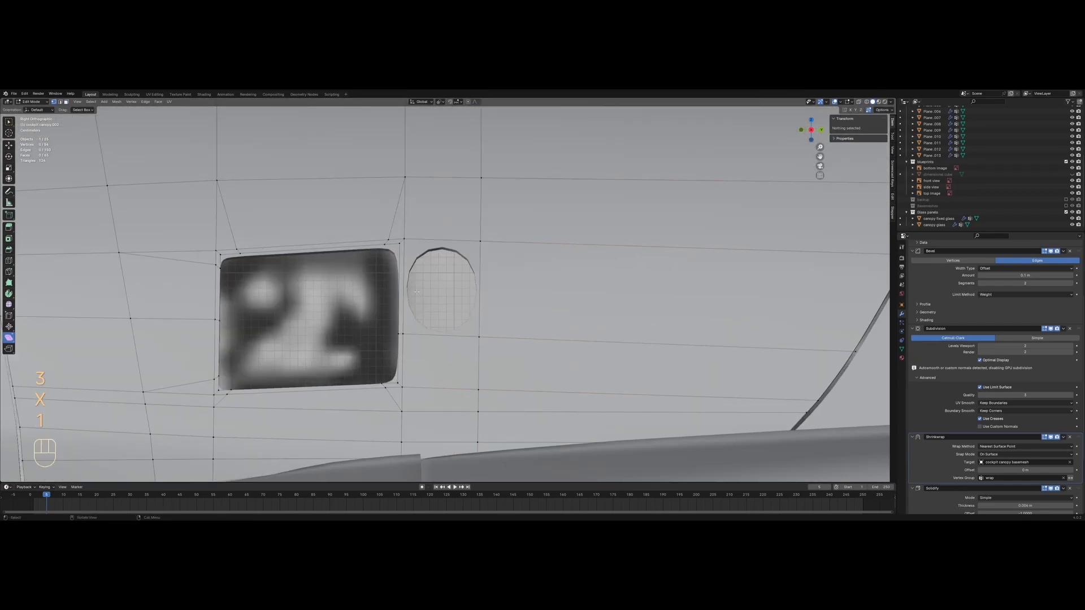
Add a loop cut near the opening's upper-right corner and fill the adjoining gap with faces
{"action": "key", "text": "ctrl+r"}
{"action": "left_click", "coordinate": [405, 284]}
{"action": "left_click", "coordinate": [411, 255]}
{"action": "key", "text": "2"}
{"action": "left_click", "coordinate": [442, 335]}
{"action": "key", "text": "f"}
{"action": "key", "text": "f"}
{"action": "key", "text": "1"}
Delete the lower panel face beside the right edge of the window opening
{"action": "key", "text": "3"}
{"action": "left_click", "coordinate": [439, 361]}
{"action": "key", "text": "x"}
{"action": "left_click", "coordinate": [438, 360]}
Add a loop cut near the opening's lower-right corner and fill the adjoining gap with faces
{"action": "key", "text": "1"}
{"action": "key", "text": "ctrl+r"}
{"action": "left_click", "coordinate": [399, 356]}
{"action": "left_click", "coordinate": [399, 365]}
{"action": "key", "text": "a"}
{"action": "key", "text": "2"}
{"action": "left_click", "coordinate": [432, 333]}
{"action": "key", "text": "f"}
{"action": "key", "text": "a"}
Inspect the finished window opening on the canopy from several angles and in different shading modes, and save the file
{"action": "scroll", "coordinate": [542, 260], "scroll_direction": "down", "scroll_amount": 3}
{"action": "key", "text": "Tab"}
{"action": "key", "text": "Tab"}
{"action": "key", "text": "Tab"}
{"action": "scroll", "coordinate": [542, 258], "scroll_direction": "down", "scroll_amount": 8}
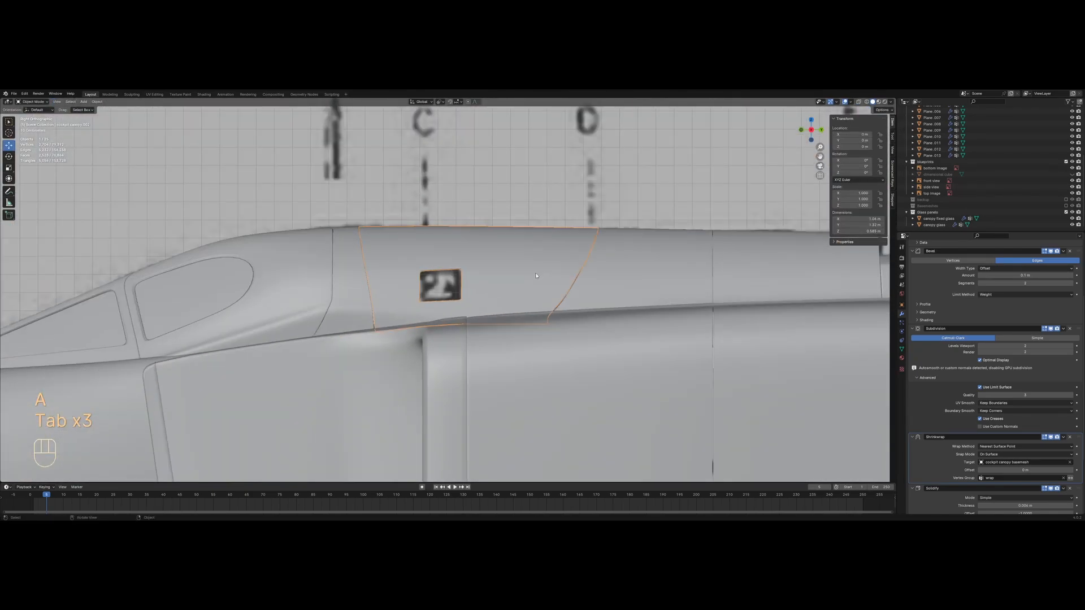
{"action": "key", "text": "alt+a"}
{"action": "middle_click_drag", "start_coordinate": [542, 258], "coordinate": [554, 296]}
{"action": "key", "text": "z"}
{"action": "left_click", "coordinate": [487, 268]}
{"action": "mouse_move", "coordinate": [485, 270]}
{"action": "middle_mouse_down"}
{"action": "mouse_move", "coordinate": [407, 335]}
{"action": "mouse_move", "coordinate": [314, 296]}
{"action": "mouse_move", "coordinate": [426, 299]}
{"action": "middle_mouse_up"}
{"action": "key", "text": "z"}
{"action": "left_click", "coordinate": [334, 296]}
{"action": "scroll", "coordinate": [320, 296], "scroll_direction": "up", "scroll_amount": 3}
{"action": "mouse_move", "coordinate": [320, 296]}
{"action": "middle_mouse_down"}
{"action": "mouse_move", "coordinate": [362, 308]}
{"action": "mouse_move", "coordinate": [422, 275]}
{"action": "mouse_move", "coordinate": [427, 314]}
{"action": "middle_mouse_up"}
{"action": "left_click", "coordinate": [362, 308]}
{"action": "key", "text": "ctrl+s"}
Try to duplicate the edge loop around the window opening and separate it into its own object
{"action": "key", "text": "Tab"}
{"action": "scroll", "coordinate": [426, 314], "scroll_direction": "up", "scroll_amount": 4}
{"action": "key", "text": "a"}
{"action": "left_click", "coordinate": [542, 330], "text": "alt"}
{"action": "key", "text": "shift+d"}
{"action": "right_click", "coordinate": [543, 331]}
{"action": "key", "text": "period"}
{"action": "left_click", "coordinate": [506, 337]}
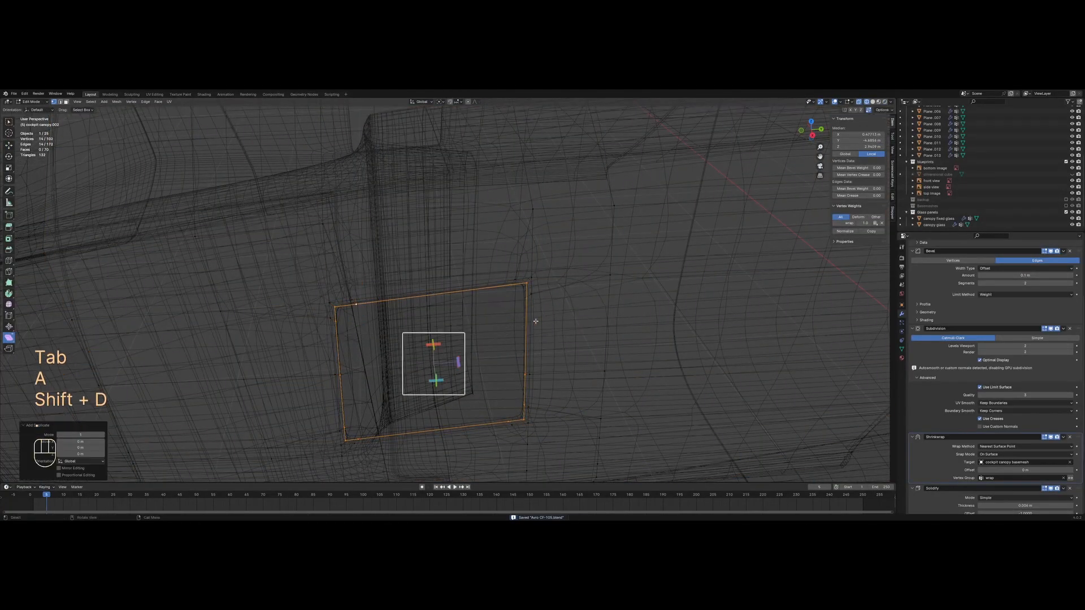
{"action": "scroll", "coordinate": [546, 248], "scroll_direction": "up", "scroll_amount": 1}
{"action": "key", "text": "s"}
{"action": "right_click", "coordinate": [526, 258]}
{"action": "key", "text": "z"}
{"action": "left_click", "coordinate": [545, 253]}
{"action": "scroll", "coordinate": [544, 254], "scroll_direction": "up", "scroll_amount": 3}
{"action": "right_click", "coordinate": [543, 254]}
{"action": "left_click", "coordinate": [572, 265]}
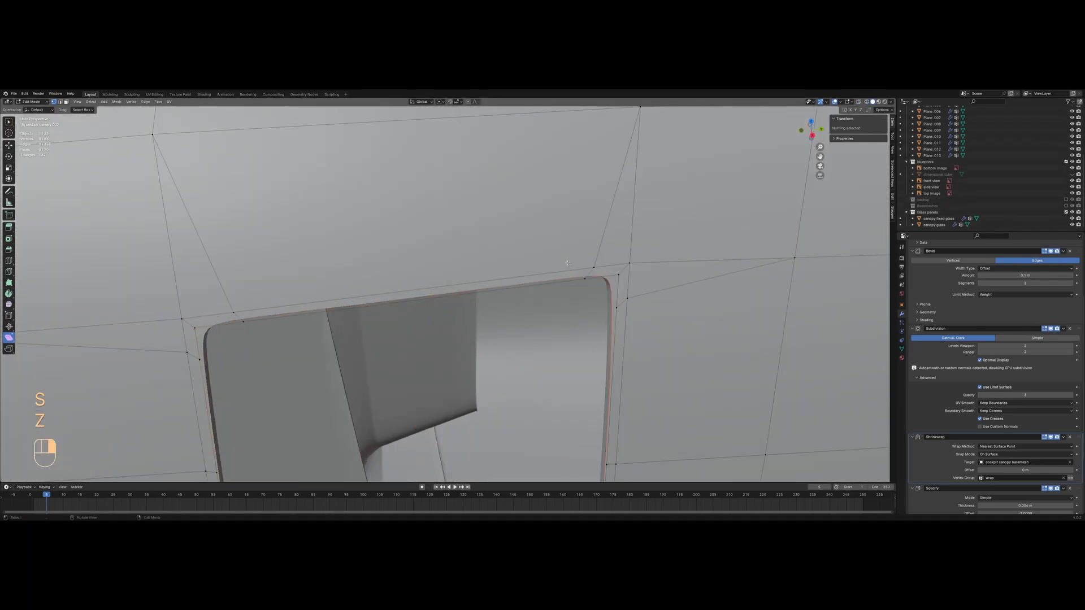
Delete the object separated from the window opening's edge loop
{"action": "key", "text": "Tab"}
{"action": "key", "text": "z"}
{"action": "left_click", "coordinate": [217, 321]}
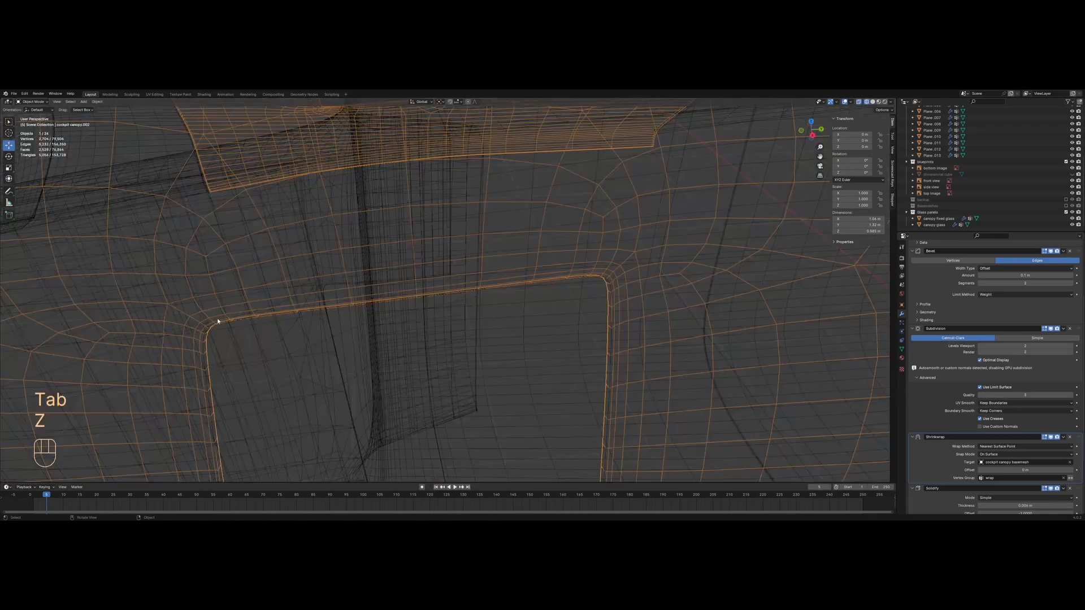
{"action": "left_click", "coordinate": [224, 324]}
{"action": "scroll", "coordinate": [317, 282], "scroll_direction": "down", "scroll_amount": 7}
{"action": "key", "text": "z"}
{"action": "left_click", "coordinate": [497, 241]}
{"action": "key", "text": "x"}
{"action": "left_click", "coordinate": [512, 245]}
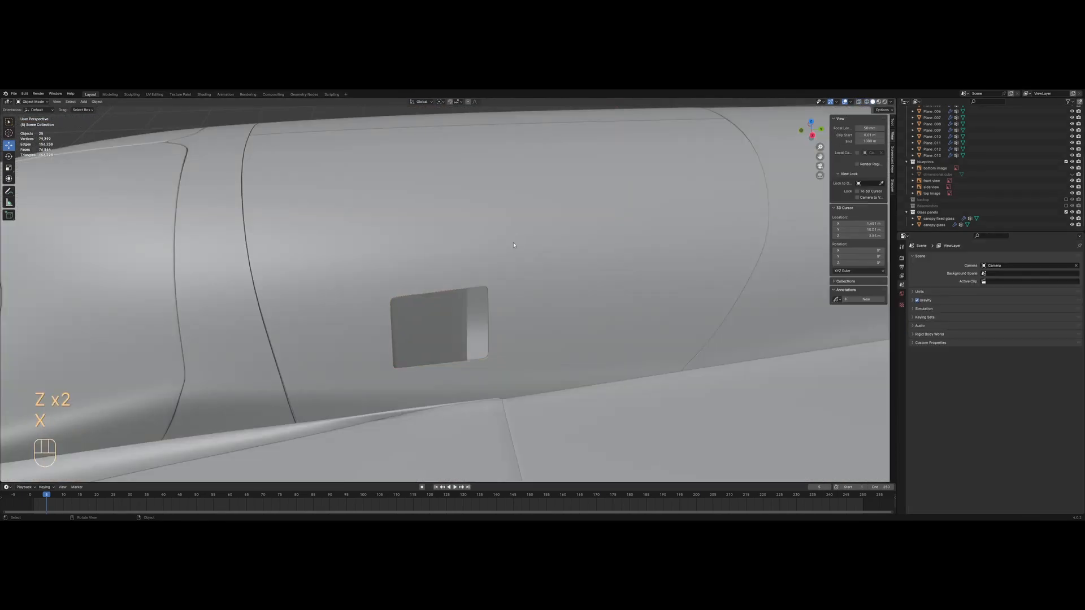
Duplicate the complete edge outline of the window opening and separate it from the canopy panel into its own object
{"action": "left_click", "coordinate": [510, 249]}
{"action": "key", "text": "Tab"}
{"action": "key", "text": "z"}
{"action": "key", "text": "a"}
{"action": "scroll", "coordinate": [452, 272], "scroll_direction": "up", "scroll_amount": 6}
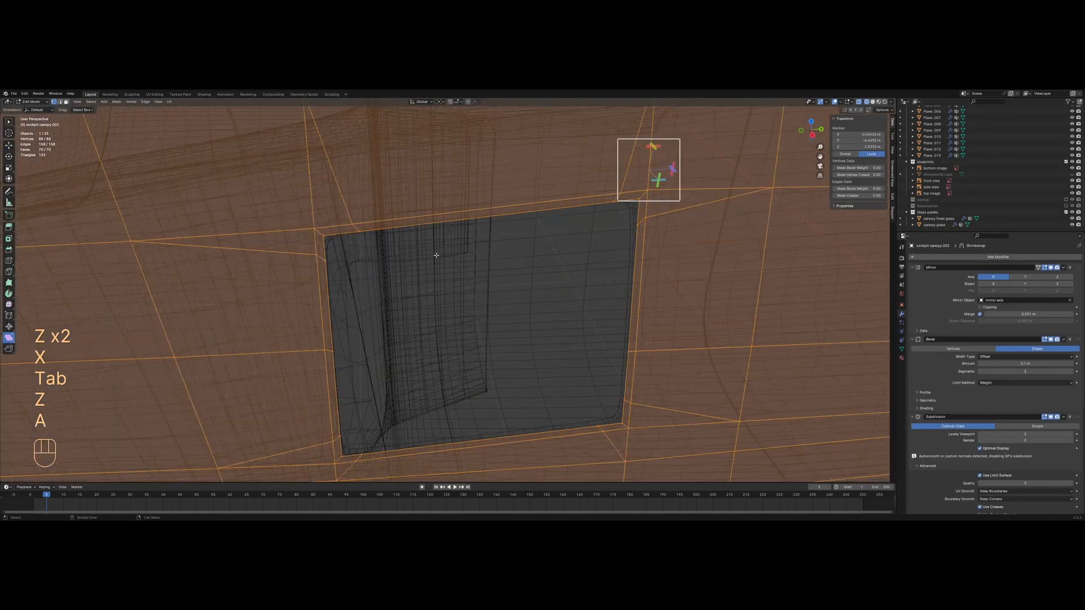
{"action": "left_click", "coordinate": [438, 229], "text": "alt"}
{"action": "key", "text": "a"}
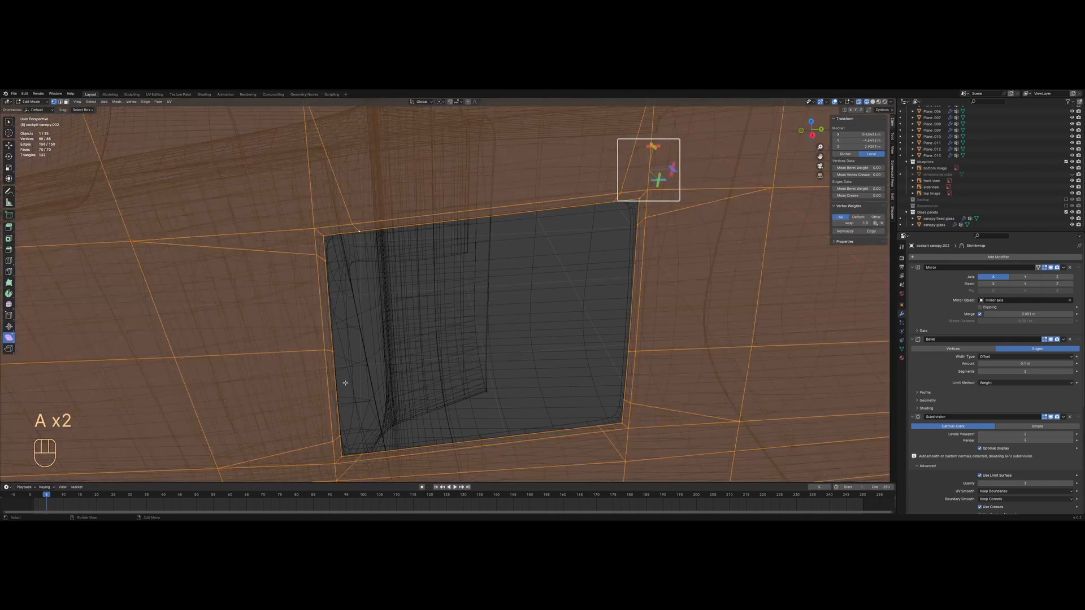
{"action": "key", "text": "2"}
{"action": "left_click", "coordinate": [342, 290]}
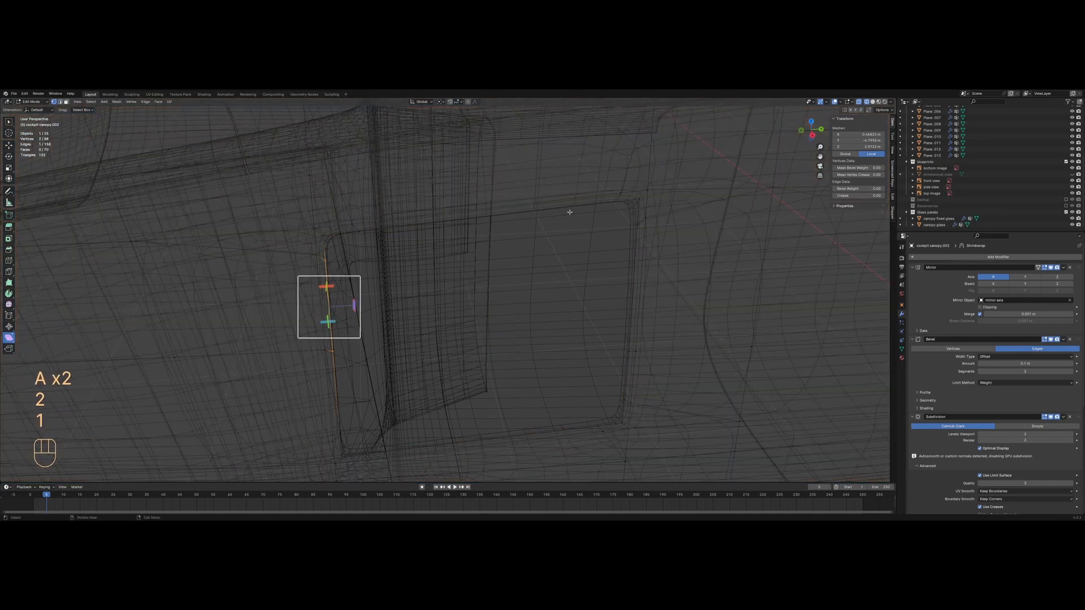
{"action": "left_click", "coordinate": [570, 213], "text": "alt"}
{"action": "key", "text": "z"}
{"action": "key", "text": "shift+d"}
{"action": "right_click", "coordinate": [624, 267]}
{"action": "right_click", "coordinate": [624, 266]}
{"action": "left_click", "coordinate": [655, 264]}
Fill the upper-middle part of the separated window outline with a face
{"action": "key", "text": "Tab"}
{"action": "key", "text": "z"}
{"action": "left_click", "coordinate": [625, 202]}
{"action": "key", "text": "Tab"}
{"action": "key", "text": "a"}
{"action": "key", "text": "f"}
{"action": "key", "text": "1"}
{"action": "key", "text": "a"}
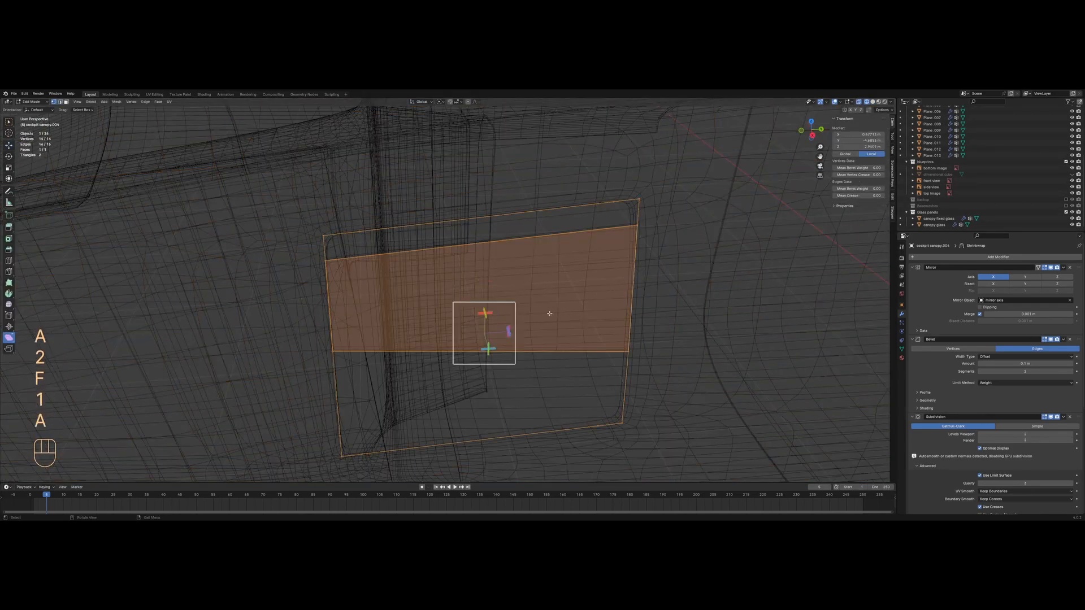
Fill the lower-middle part of the window outline with a face
{"action": "middle_click_drag", "start_coordinate": [550, 315], "coordinate": [541, 275]}
{"action": "key", "text": "2"}
{"action": "key", "text": "2"}
{"action": "left_click", "coordinate": [526, 258]}
{"action": "key", "text": "f"}
{"action": "key", "text": "1"}
{"action": "key", "text": "a"}
{"action": "key", "text": "z"}
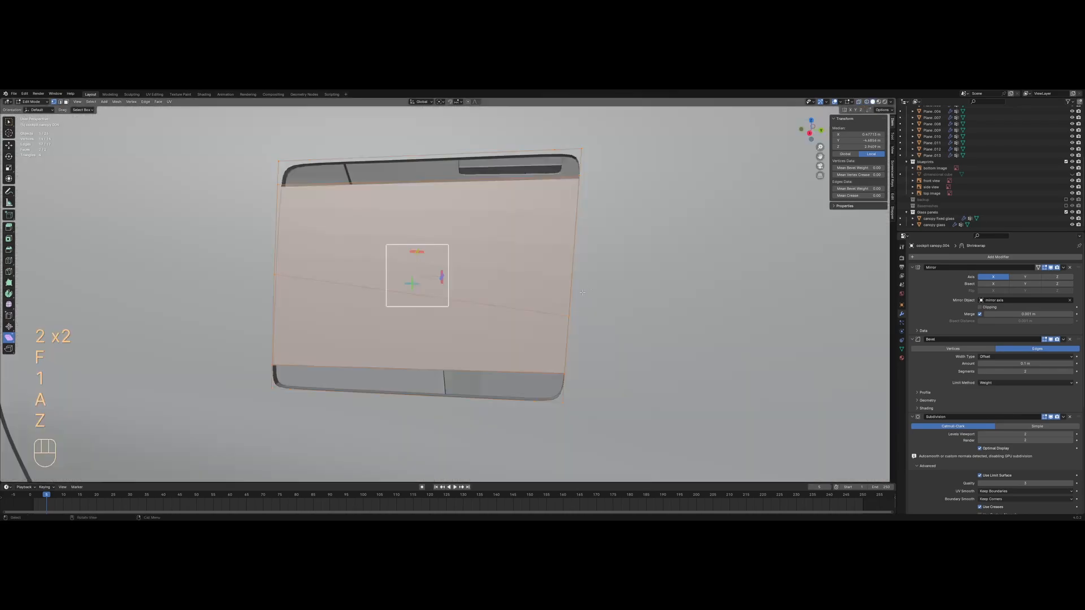
Slide the midpoint vertex on the pane's right side up to level the horizontal dividing edge
{"action": "key", "text": "g"}
{"action": "key", "text": "g"}
{"action": "left_click", "coordinate": [575, 272]}
{"action": "key", "text": "a"}
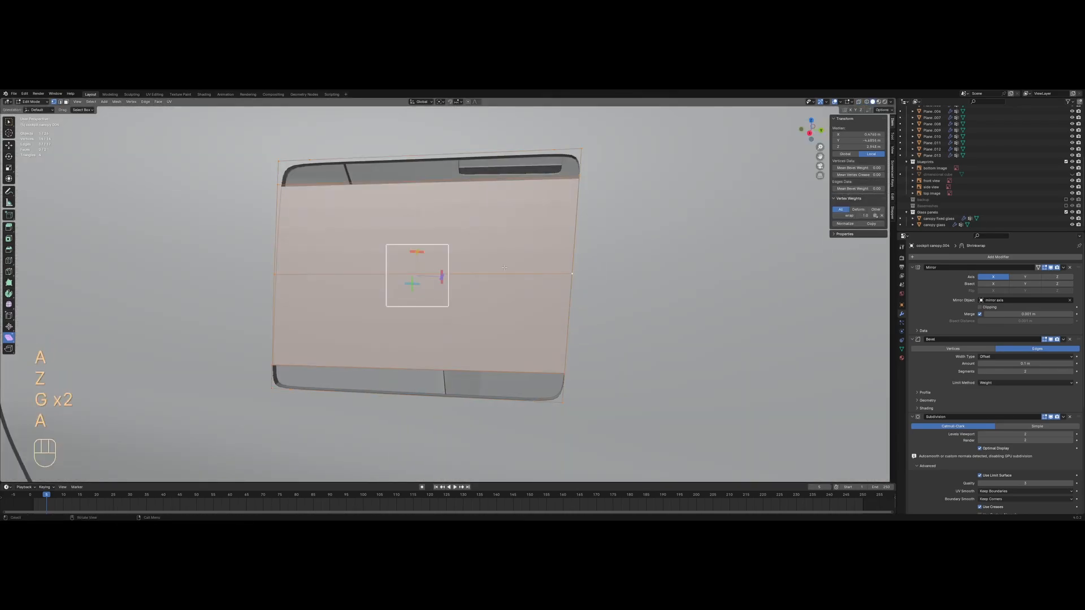
Add two vertical loop cuts across the pane, one near its left side and one near its right side
{"action": "middle_click_drag", "start_coordinate": [448, 285], "coordinate": [473, 282]}
{"action": "key", "text": "ctrl+r"}
{"action": "left_click", "coordinate": [474, 283]}
{"action": "left_click", "coordinate": [357, 288]}
{"action": "key", "text": "ctrl+r"}
{"action": "left_click", "coordinate": [469, 281]}
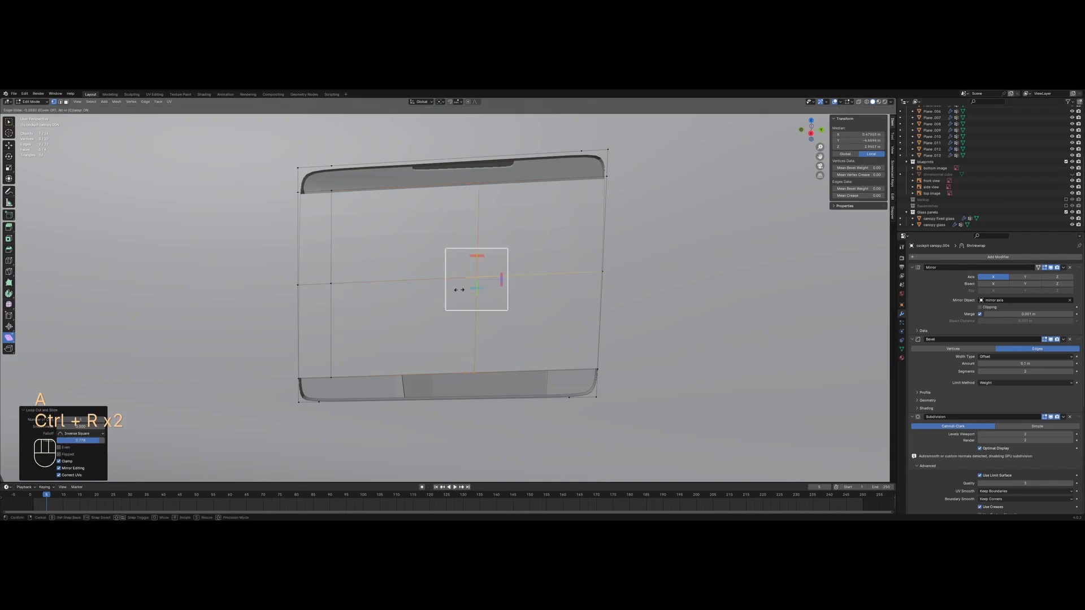
{"action": "left_click", "coordinate": [544, 287]}
Fill the remaining gaps along the pane's upper and lower edges and at its corners with faces
{"action": "key", "text": "z"}
{"action": "key", "text": "a"}
{"action": "left_click_drag", "start_coordinate": [521, 144], "coordinate": [633, 190]}
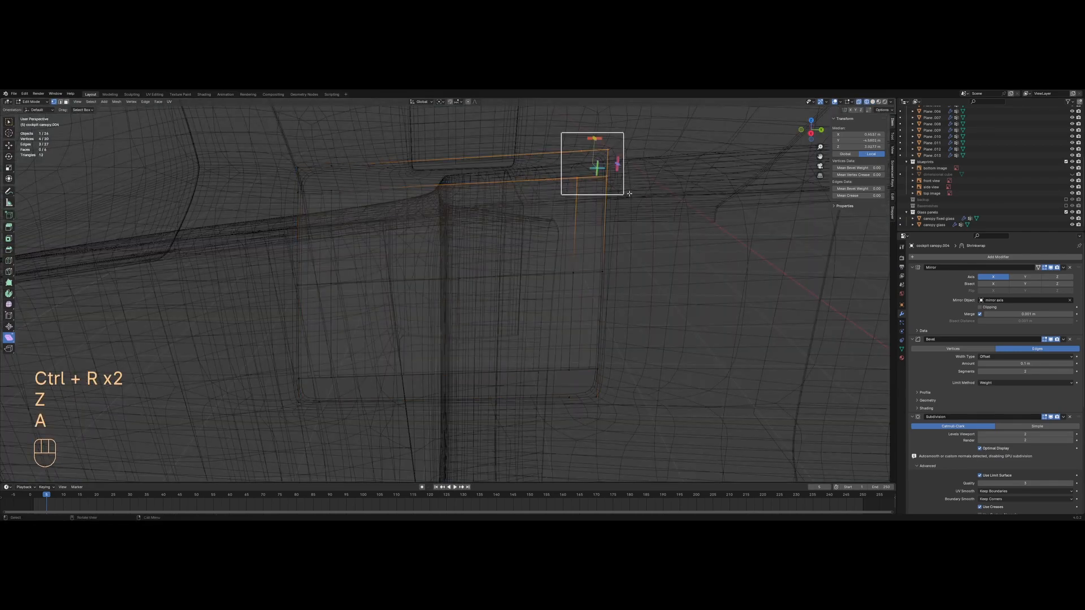
{"action": "key", "text": "a"}
{"action": "key", "text": "f"}
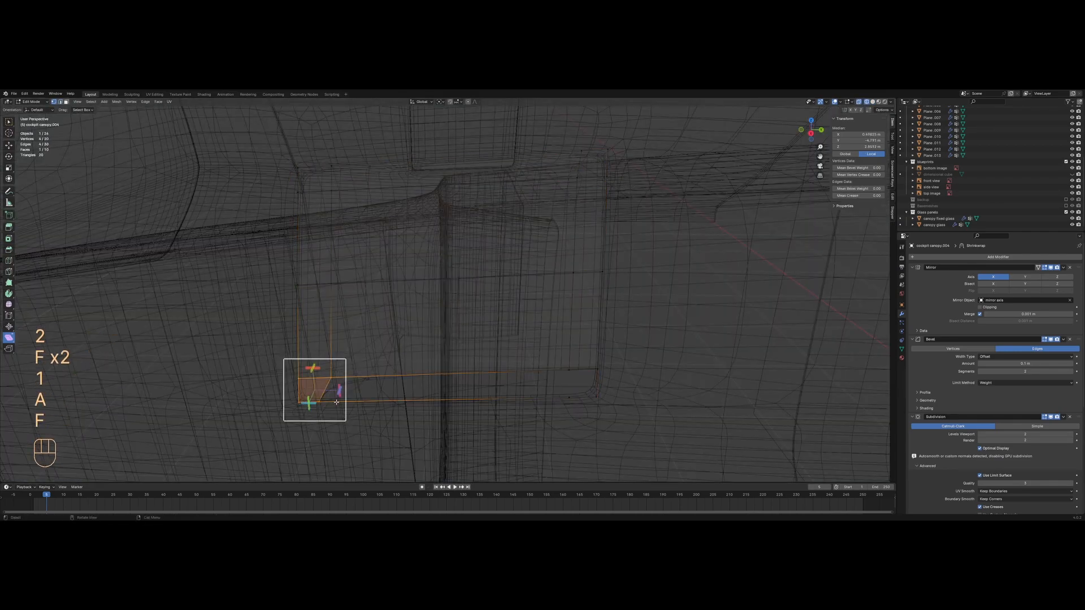
{"action": "key", "text": "1"}
{"action": "key", "text": "a"}
Set the pane's Subdivision Boundary Smooth option to All and save the file
{"action": "key", "text": "Tab"}
{"action": "key", "text": "z"}
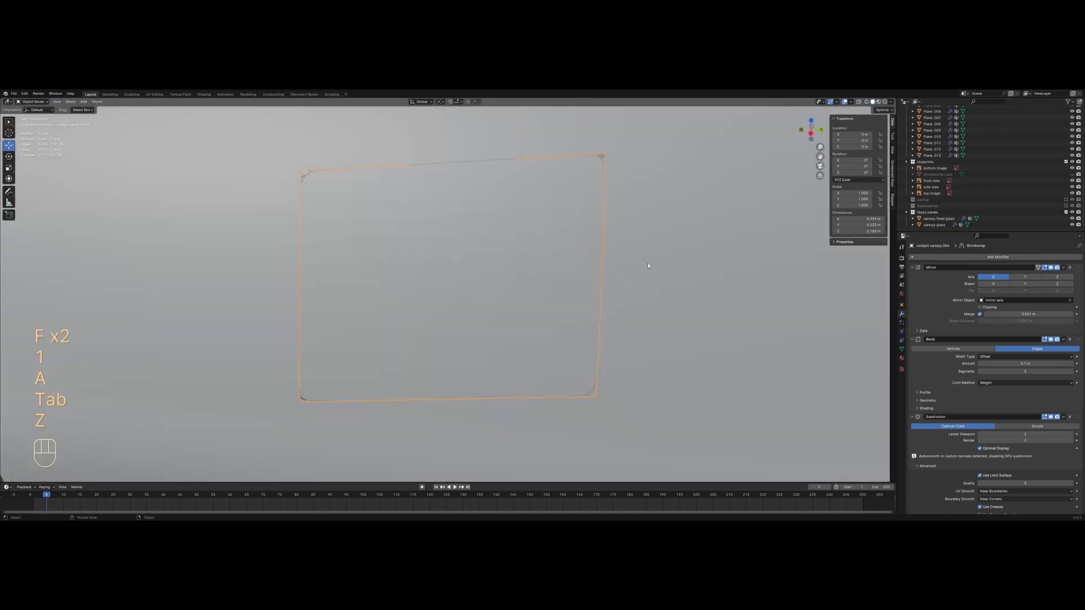
{"action": "scroll", "coordinate": [991, 453], "scroll_direction": "down", "scroll_amount": 2}
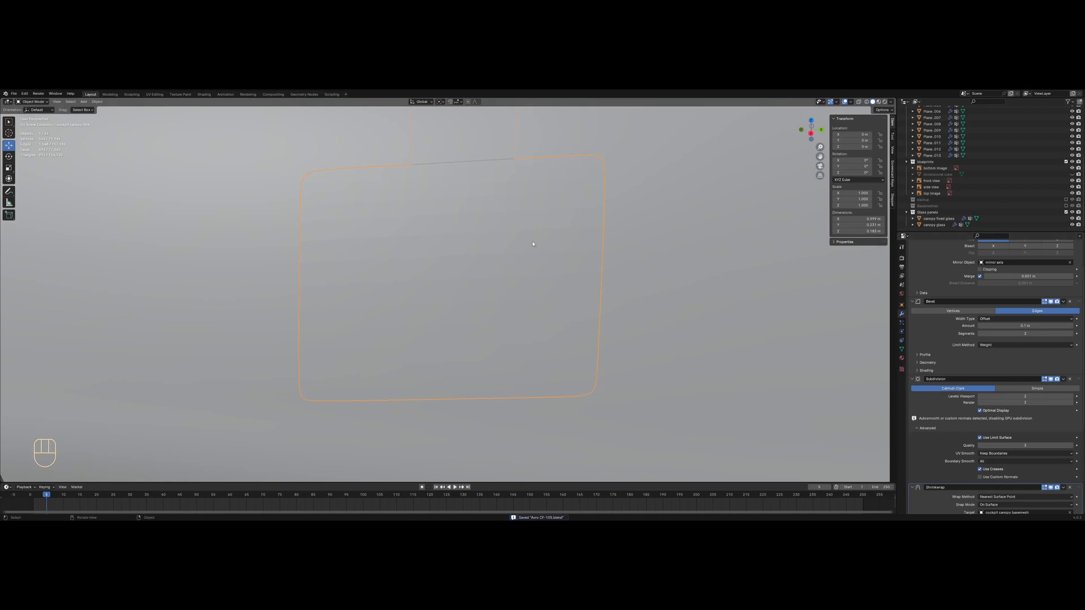
Scale the window pane down slightly to leave a thin gap inside the opening, and save the file
{"action": "key", "text": "Tab"}
{"action": "key", "text": "a"}
{"action": "key", "text": "s"}
{"action": "left_click", "coordinate": [510, 156]}
{"action": "key", "text": "Tab"}
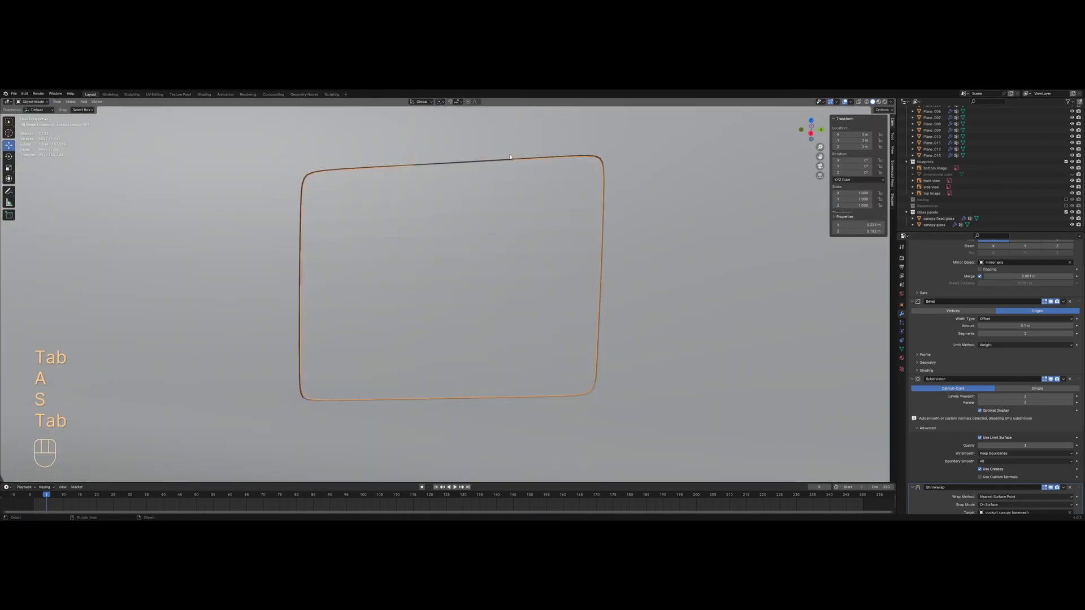
{"action": "key", "text": "alt+a"}
{"action": "left_click", "coordinate": [514, 220]}
{"action": "right_click", "coordinate": [513, 220]}
{"action": "left_click", "coordinate": [511, 219]}
{"action": "scroll", "coordinate": [504, 277], "scroll_direction": "down", "scroll_amount": 15}
{"action": "key", "text": "ctrl+s"}
Preview the canopy and its window pane in rendered shading
{"action": "key", "text": "alt+a"}
{"action": "mouse_move", "coordinate": [503, 279]}
{"action": "middle_mouse_down"}
{"action": "mouse_move", "coordinate": [459, 307]}
{"action": "mouse_move", "coordinate": [556, 237]}
{"action": "middle_mouse_up"}
{"action": "key", "text": "z"}
{"action": "left_click", "coordinate": [501, 280]}
{"action": "scroll", "coordinate": [556, 237], "scroll_direction": "up", "scroll_amount": 3}
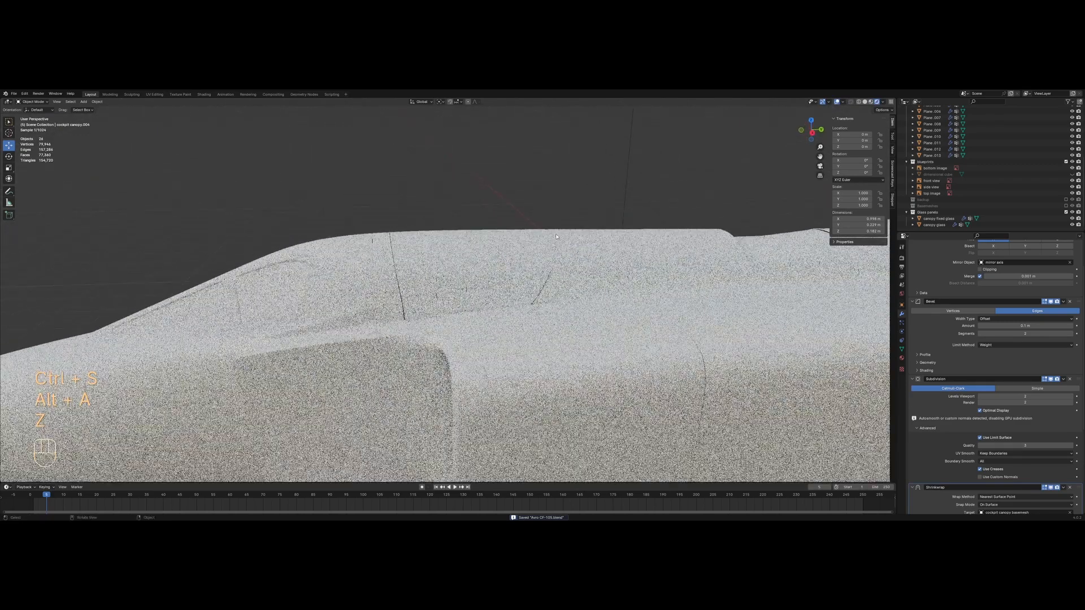
Examine the canopy panel's mesh around the window opening in wireframe and solid shading
{"action": "middle_click_drag", "start_coordinate": [517, 272], "coordinate": [457, 311]}
{"action": "scroll", "coordinate": [543, 267], "scroll_direction": "up", "scroll_amount": 3}
{"action": "left_click", "coordinate": [509, 277]}
{"action": "scroll", "coordinate": [458, 311], "scroll_direction": "up", "scroll_amount": 3}
{"action": "left_click", "coordinate": [354, 316]}
{"action": "key", "text": "Tab"}
{"action": "key", "text": "a"}
{"action": "middle_click_drag", "start_coordinate": [671, 341], "coordinate": [589, 327], "text": "shift"}
{"action": "scroll", "coordinate": [589, 328], "scroll_direction": "up", "scroll_amount": 2}
{"action": "middle_click_drag", "start_coordinate": [452, 369], "coordinate": [469, 366]}
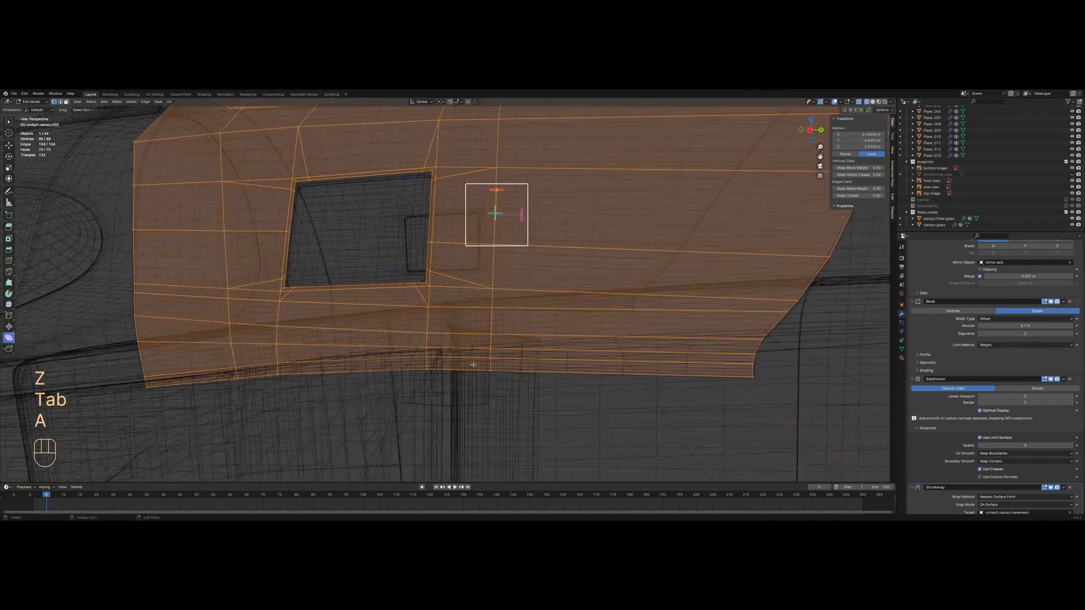
{"action": "left_click", "coordinate": [673, 348]}
{"action": "middle_click_drag", "start_coordinate": [674, 349], "coordinate": [653, 414]}
{"action": "key", "text": "Tab"}
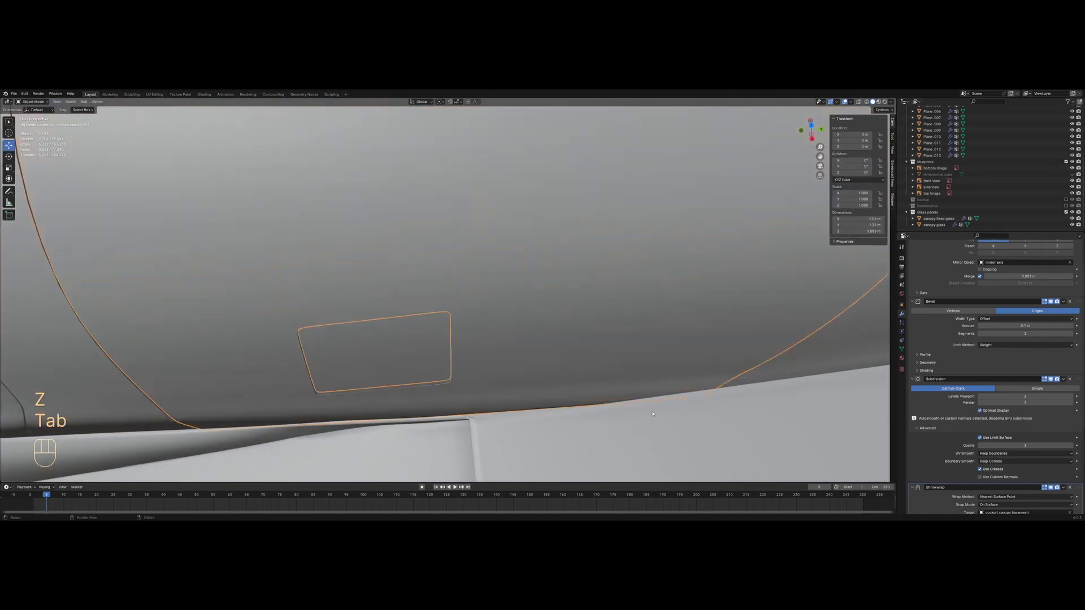
Open the fuselage panel directly beneath the canopy, Plane.004, for mesh editing in wireframe
{"action": "middle_click_drag", "start_coordinate": [560, 405], "coordinate": [552, 411]}
{"action": "key", "text": "z"}
{"action": "left_click", "coordinate": [492, 411]}
{"action": "middle_click_drag", "start_coordinate": [484, 412], "coordinate": [461, 338], "text": "shift"}
{"action": "key", "text": "z"}
{"action": "left_click", "coordinate": [498, 337]}
{"action": "middle_click_drag", "start_coordinate": [498, 336], "coordinate": [522, 282]}
{"action": "left_click", "coordinate": [479, 351]}
{"action": "key", "text": "a"}
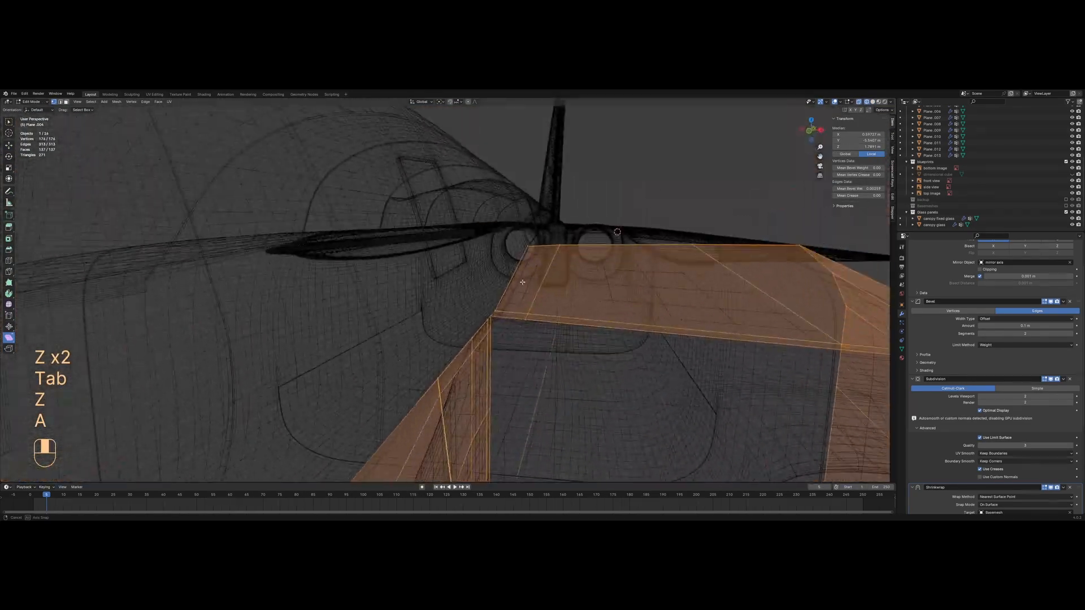
{"action": "left_click", "coordinate": [495, 309]}
{"action": "left_click", "coordinate": [438, 371], "text": "ctrl"}
{"action": "key", "text": "z"}
{"action": "key", "text": "z"}
{"action": "left_click", "coordinate": [417, 339]}
{"action": "mouse_move", "coordinate": [478, 362]}
{"action": "middle_mouse_down"}
{"action": "mouse_move", "coordinate": [432, 340]}
{"action": "mouse_move", "coordinate": [239, 313]}
{"action": "middle_mouse_up"}
{"action": "key", "text": "a"}
{"action": "scroll", "coordinate": [240, 313], "scroll_direction": "up", "scroll_amount": 3}
Select the edge path along the fuselage panel's upper edge beneath the canopy and extrude it into a narrow strip
{"action": "left_click", "coordinate": [783, 305]}
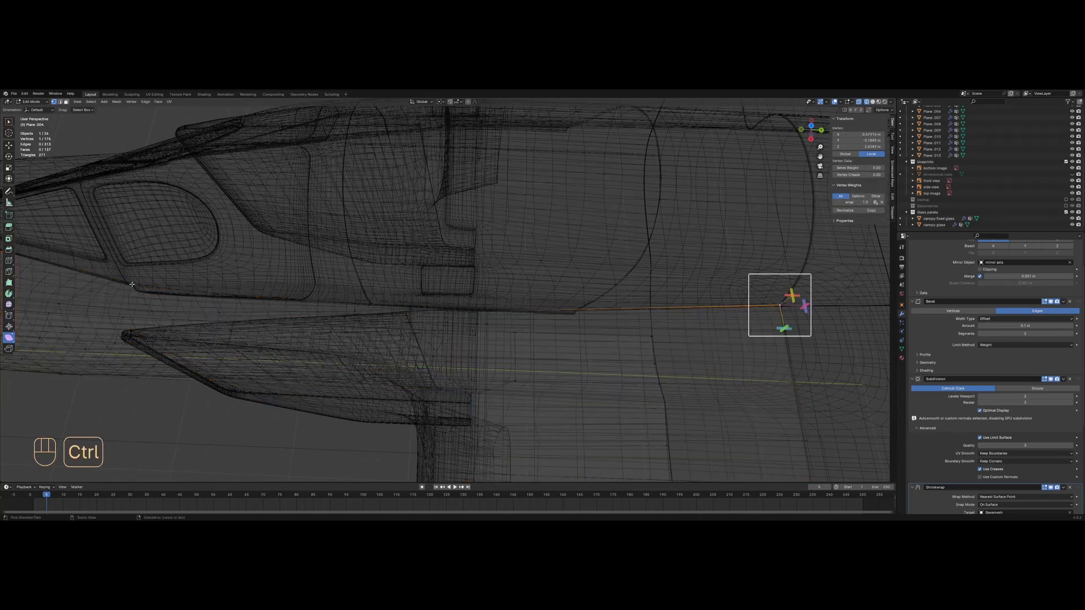
{"action": "scroll", "coordinate": [346, 279], "scroll_direction": "up", "scroll_amount": 5}
{"action": "middle_click_drag", "start_coordinate": [429, 280], "coordinate": [434, 292]}
{"action": "key", "text": "z"}
{"action": "scroll", "coordinate": [435, 292], "scroll_direction": "up", "scroll_amount": 2}
{"action": "key", "text": "e"}
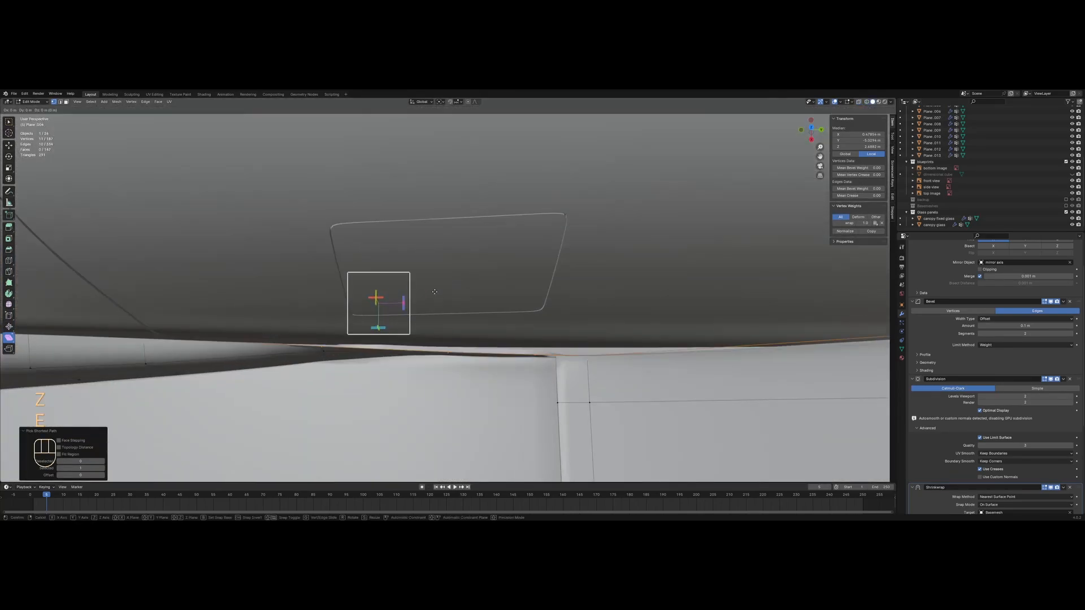
Enable Auto Merge and merge the new strip's rear end vertex into the adjacent vertex
{"action": "key", "text": "z"}
{"action": "scroll", "coordinate": [434, 279], "scroll_direction": "down", "scroll_amount": 4}
{"action": "middle_click_drag", "start_coordinate": [676, 280], "coordinate": [450, 270], "text": "shift"}
{"action": "key", "text": "a"}
{"action": "scroll", "coordinate": [591, 308], "scroll_direction": "up", "scroll_amount": 5}
{"action": "key", "text": "z"}
{"action": "mouse_move", "coordinate": [837, 325]}
{"action": "middle_mouse_down", "text": "shift"}
{"action": "mouse_move", "coordinate": [592, 308]}
{"action": "mouse_move", "coordinate": [554, 288]}
{"action": "middle_mouse_up", "text": "shift"}
{"action": "key", "text": "z"}
{"action": "left_click", "coordinate": [552, 289]}
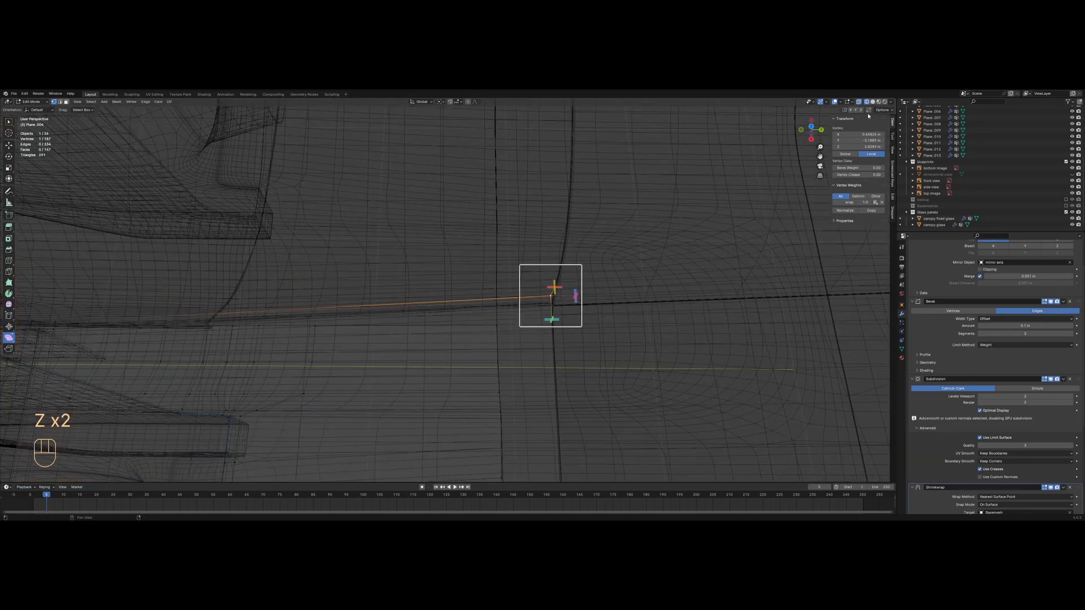
{"action": "left_click", "coordinate": [584, 221]}
{"action": "key", "text": "a"}
{"action": "key", "text": "Tab"}
Remove the vertex at the fuselage panel's front upper corner from the wrap vertex group
{"action": "mouse_move", "coordinate": [228, 288]}
{"action": "middle_mouse_down"}
{"action": "mouse_move", "coordinate": [228, 261]}
{"action": "mouse_move", "coordinate": [242, 270]}
{"action": "middle_mouse_up"}
{"action": "key", "text": "z"}
{"action": "mouse_move", "coordinate": [243, 274]}
{"action": "middle_mouse_down", "text": "shift"}
{"action": "mouse_move", "coordinate": [623, 253]}
{"action": "mouse_move", "coordinate": [557, 258]}
{"action": "middle_mouse_up", "text": "shift"}
{"action": "key", "text": "z"}
{"action": "key", "text": "Tab"}
{"action": "middle_click_drag", "start_coordinate": [514, 288], "coordinate": [540, 297], "text": "shift"}
{"action": "middle_click_drag", "start_coordinate": [540, 296], "coordinate": [486, 311]}
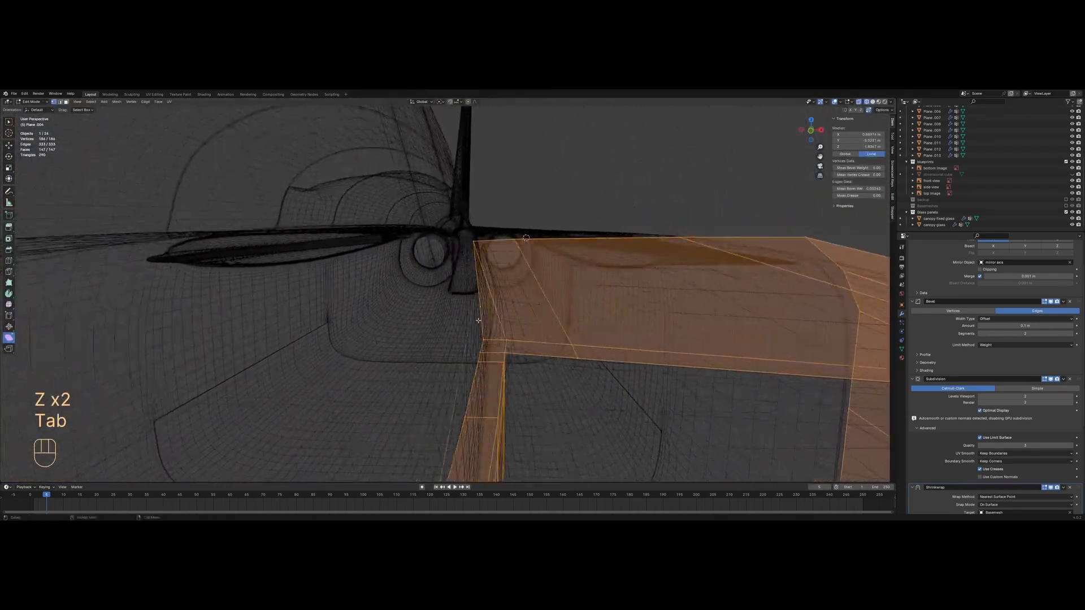
{"action": "left_click", "coordinate": [482, 338]}
{"action": "key", "text": "z"}
{"action": "left_click", "coordinate": [902, 349]}
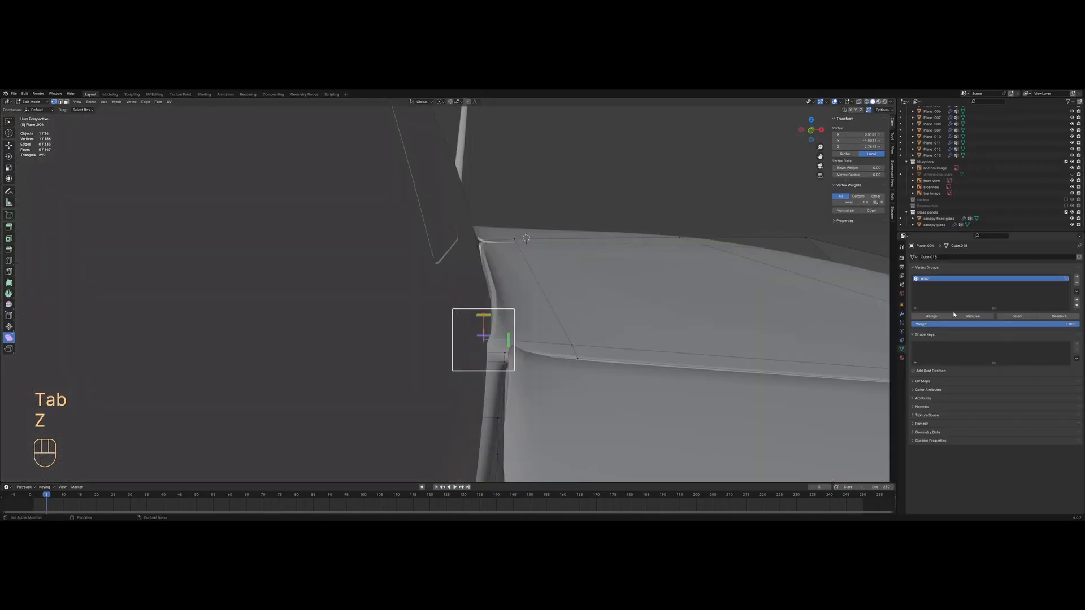
Extrude the fuselage panel's front upper vertex along X and fill the gap beside it with a face
{"action": "key", "text": "z"}
{"action": "key", "text": "a"}
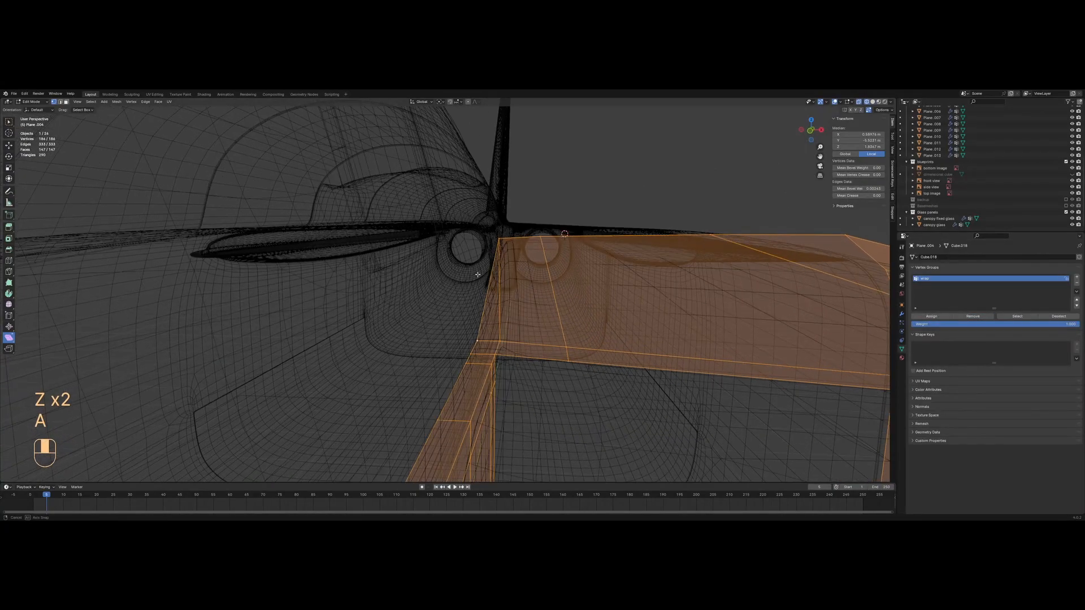
{"action": "left_click", "coordinate": [488, 259]}
{"action": "key", "text": "x"}
{"action": "key", "text": "a"}
{"action": "scroll", "coordinate": [500, 238], "scroll_direction": "up", "scroll_amount": 1}
{"action": "left_click", "coordinate": [501, 237]}
{"action": "key", "text": "e"}
{"action": "key", "text": "x"}
{"action": "left_click", "coordinate": [508, 244]}
{"action": "key", "text": "a"}
{"action": "key", "text": "2"}
{"action": "left_click", "coordinate": [515, 303]}
{"action": "key", "text": "f"}
{"action": "key", "text": "1"}
{"action": "key", "text": "a"}
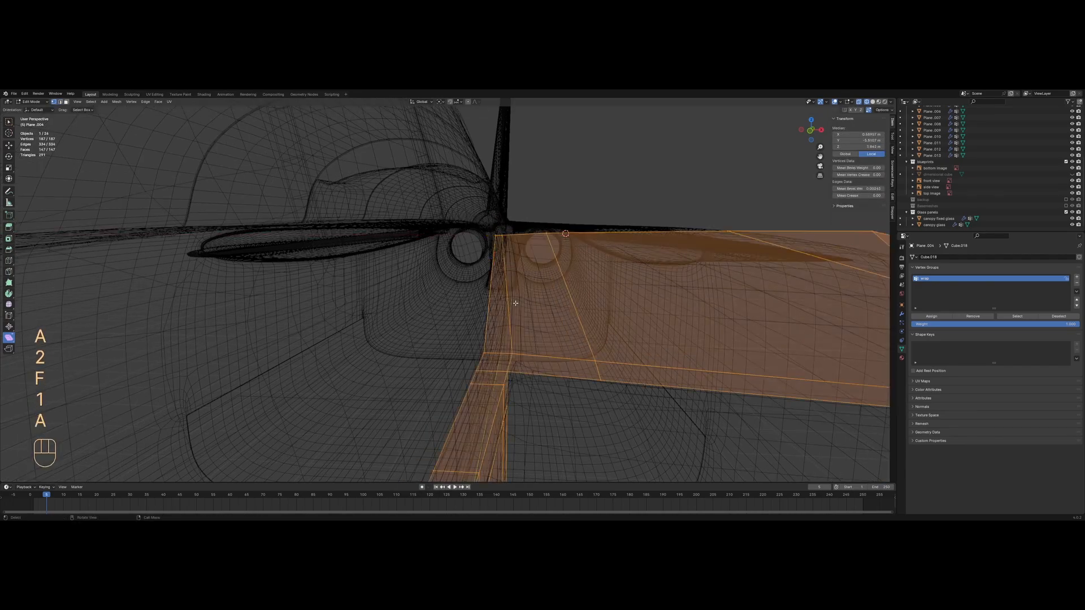
Open the adjoining intake panel, Plane.011, for mesh editing
{"action": "key", "text": "Tab"}
{"action": "key", "text": "z"}
{"action": "left_click", "coordinate": [558, 297]}
{"action": "middle_click_drag", "start_coordinate": [539, 296], "coordinate": [487, 348]}
{"action": "middle_click_drag", "start_coordinate": [362, 345], "coordinate": [540, 301], "text": "shift"}
{"action": "left_click", "coordinate": [426, 322]}
{"action": "key", "text": "z"}
{"action": "left_click", "coordinate": [379, 321]}
{"action": "mouse_move", "coordinate": [351, 317]}
{"action": "middle_mouse_down"}
{"action": "mouse_move", "coordinate": [283, 279]}
{"action": "mouse_move", "coordinate": [294, 272]}
{"action": "middle_mouse_up"}
{"action": "key", "text": "Tab"}
Remove the vertices on the intake panel's upper inner edge, beside the canopy, from the wrap vertex group
{"action": "key", "text": "a"}
{"action": "scroll", "coordinate": [418, 328], "scroll_direction": "up", "scroll_amount": 1}
{"action": "left_click", "coordinate": [471, 348]}
{"action": "key", "text": "z"}
{"action": "left_click", "coordinate": [498, 343]}
{"action": "mouse_move", "coordinate": [480, 335]}
{"action": "middle_mouse_down"}
{"action": "mouse_move", "coordinate": [438, 298]}
{"action": "mouse_move", "coordinate": [490, 336]}
{"action": "mouse_move", "coordinate": [487, 359]}
{"action": "middle_mouse_up"}
{"action": "key", "text": "z"}
{"action": "key", "text": "a"}
{"action": "left_click", "coordinate": [450, 217]}
{"action": "key", "text": "z"}
{"action": "left_click", "coordinate": [642, 242]}
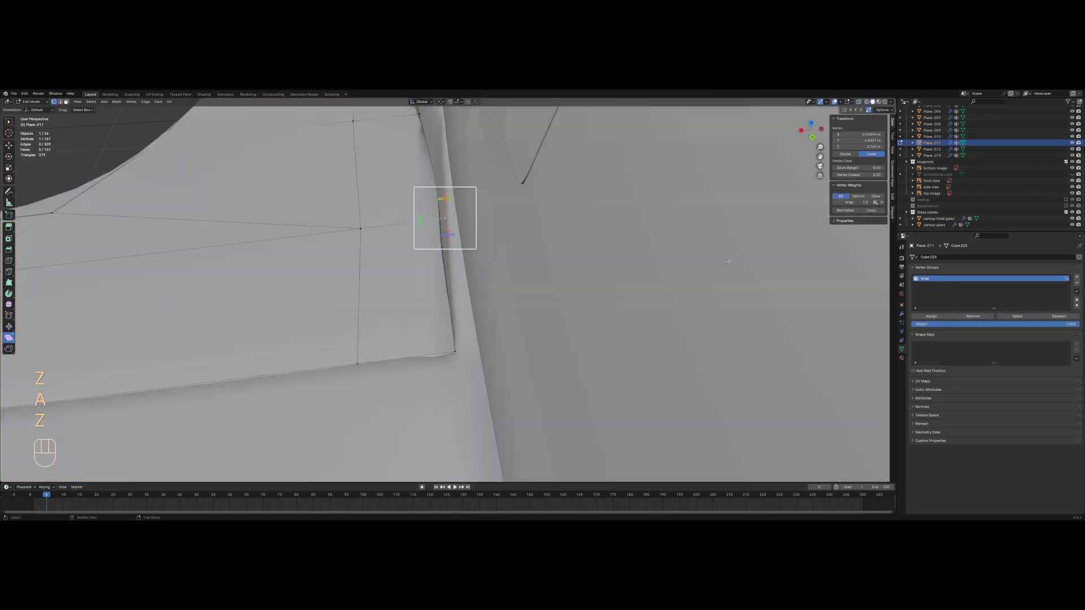
{"action": "mouse_move", "coordinate": [508, 225]}
{"action": "middle_mouse_down"}
{"action": "mouse_move", "coordinate": [482, 222]}
{"action": "mouse_move", "coordinate": [509, 237]}
{"action": "middle_mouse_up"}
{"action": "key", "text": "z"}
{"action": "key", "text": "a"}
{"action": "middle_click_drag", "start_coordinate": [373, 243], "coordinate": [505, 244], "text": "shift"}
{"action": "left_click", "coordinate": [357, 252]}
{"action": "scroll", "coordinate": [362, 253], "scroll_direction": "up", "scroll_amount": 1}
{"action": "key", "text": "z"}
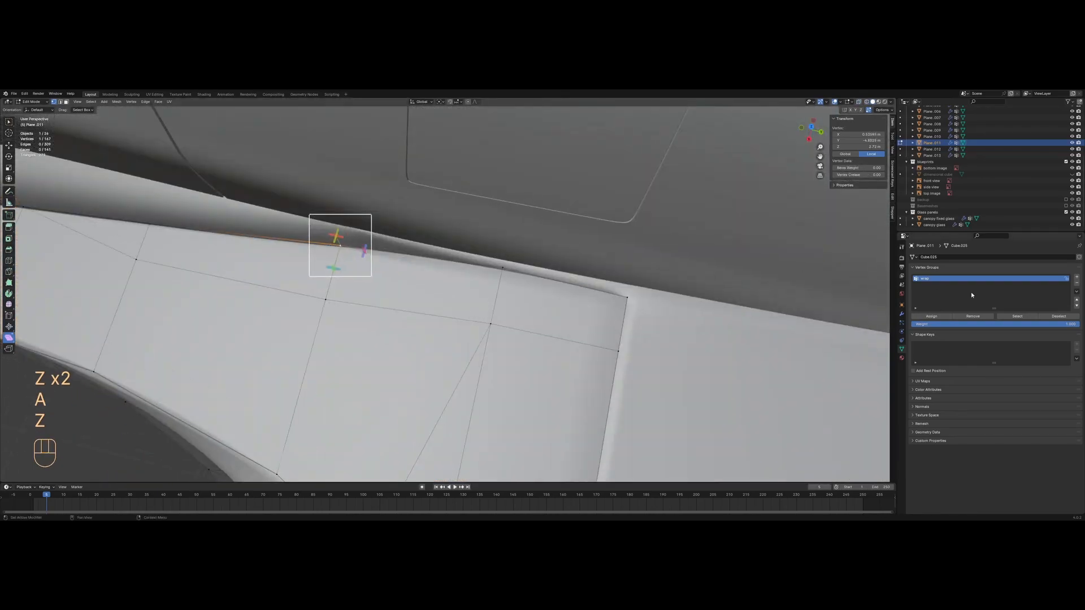
{"action": "middle_click_drag", "start_coordinate": [462, 277], "coordinate": [481, 290]}
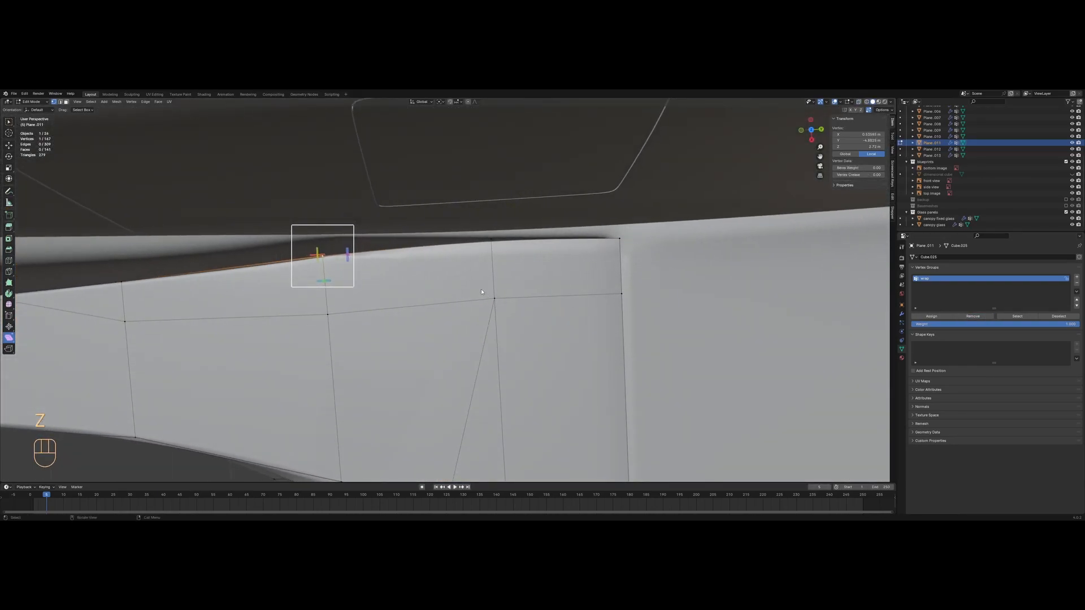
Slide the edge path just below the intake panel's upper edge closer to that edge
{"action": "key", "text": "z"}
{"action": "key", "text": "a"}
{"action": "scroll", "coordinate": [354, 309], "scroll_direction": "down", "scroll_amount": 4}
{"action": "key", "text": "z"}
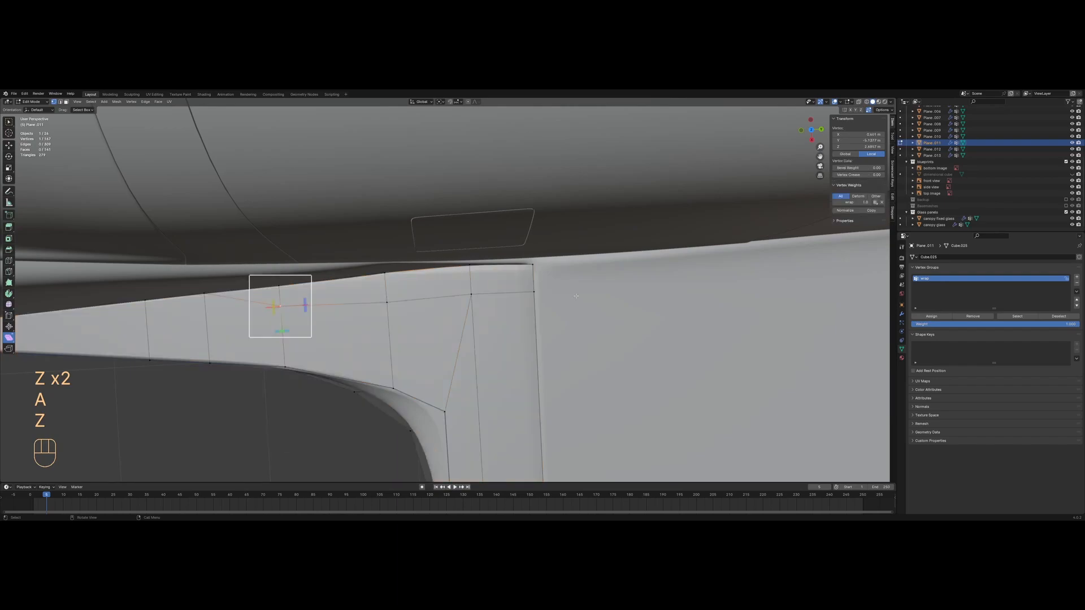
{"action": "left_click", "coordinate": [543, 292], "text": "ctrl"}
{"action": "scroll", "coordinate": [542, 286], "scroll_direction": "up", "scroll_amount": 3}
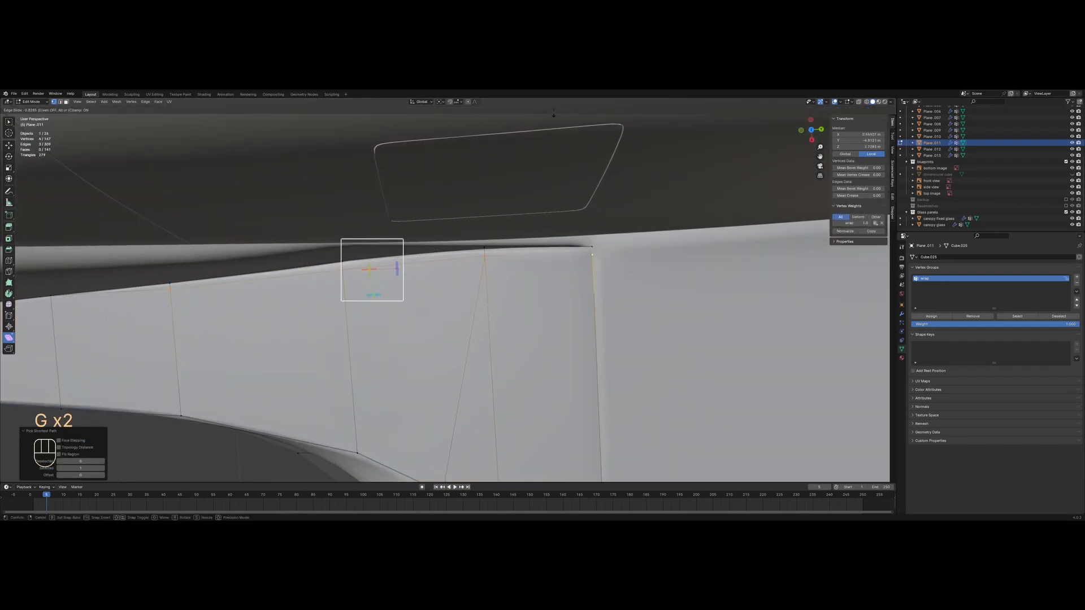
{"action": "scroll", "coordinate": [491, 249], "scroll_direction": "down", "scroll_amount": 8}
{"action": "middle_click_drag", "start_coordinate": [497, 283], "coordinate": [480, 220]}
{"action": "middle_click_drag", "start_coordinate": [469, 305], "coordinate": [458, 249], "text": "shift"}
{"action": "middle_click_drag", "start_coordinate": [458, 249], "coordinate": [449, 257]}
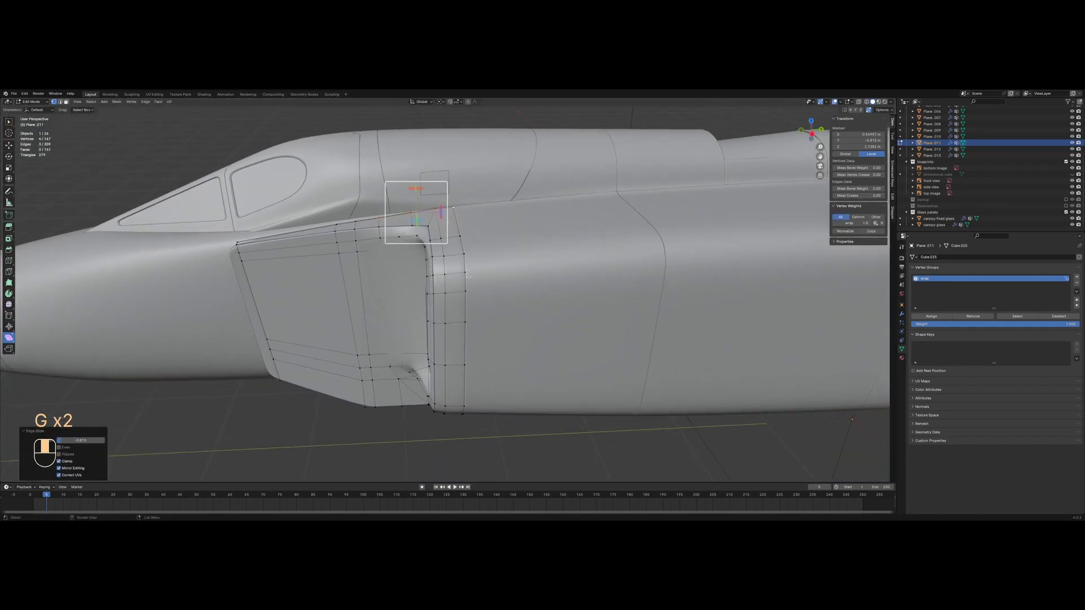
Add an edge loop close to the rear edge of the intake panel's outer side strip
{"action": "scroll", "coordinate": [446, 259], "scroll_direction": "up", "scroll_amount": 4}
{"action": "key", "text": "ctrl+r"}
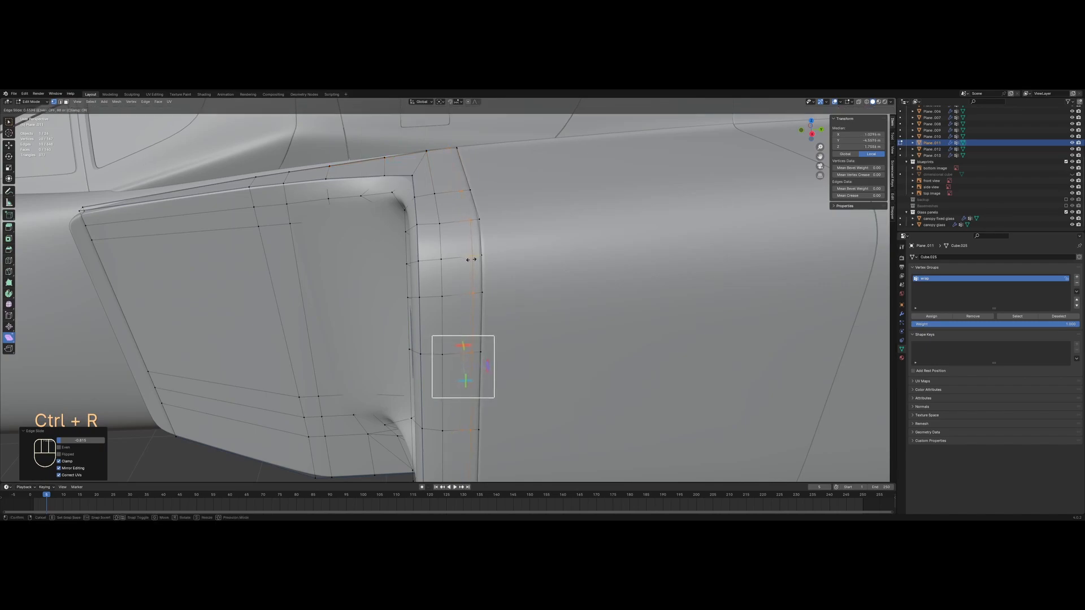
{"action": "key", "text": "Tab"}
Turn on Keep Sharp in the intake panel's Weighted Normal modifier and save the file
{"action": "left_click", "coordinate": [902, 314]}
{"action": "scroll", "coordinate": [933, 498], "scroll_direction": "down", "scroll_amount": 3}
{"action": "left_click", "coordinate": [913, 510]}
{"action": "scroll", "coordinate": [941, 490], "scroll_direction": "down", "scroll_amount": 2}
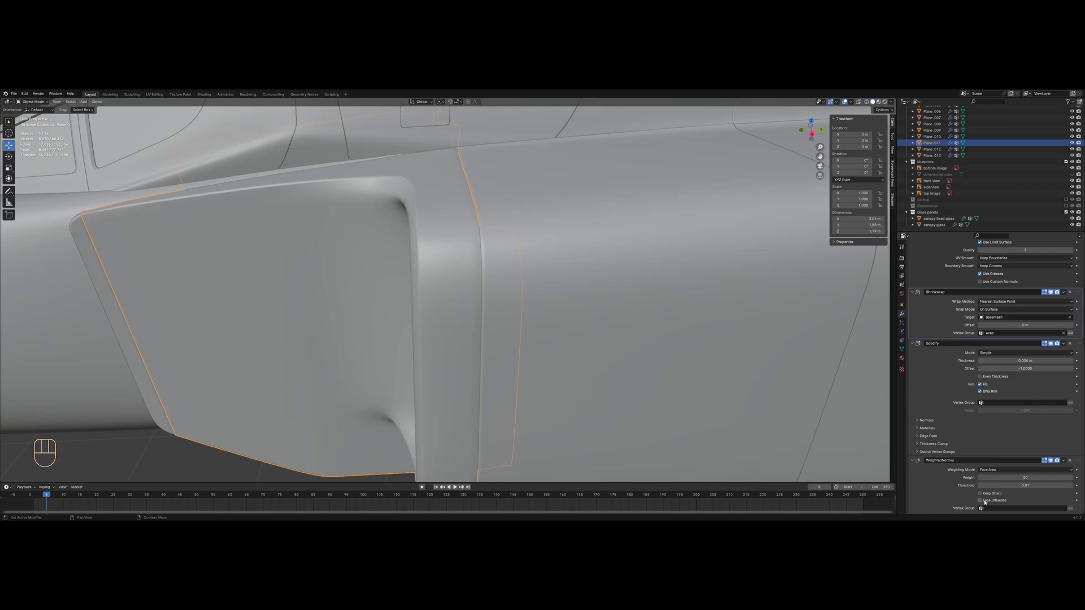
{"action": "middle_click_drag", "start_coordinate": [642, 346], "coordinate": [528, 361]}
{"action": "key", "text": "z"}
{"action": "mouse_move", "coordinate": [536, 273]}
{"action": "middle_mouse_down", "text": "shift"}
{"action": "mouse_move", "coordinate": [555, 276]}
{"action": "mouse_move", "coordinate": [494, 271]}
{"action": "mouse_move", "coordinate": [548, 256]}
{"action": "mouse_move", "coordinate": [438, 265]}
{"action": "middle_mouse_up", "text": "shift"}
{"action": "key", "text": "z"}
{"action": "mouse_move", "coordinate": [503, 257]}
{"action": "middle_mouse_down"}
{"action": "mouse_move", "coordinate": [528, 300]}
{"action": "mouse_move", "coordinate": [509, 306]}
{"action": "middle_mouse_up"}
{"action": "key", "text": "ctrl+s"}
Slide a vertex on the lower part of the slanted front edge of the panel behind the canopy, Plane.013
{"action": "scroll", "coordinate": [528, 300], "scroll_direction": "up", "scroll_amount": 3}
{"action": "mouse_move", "coordinate": [508, 306]}
{"action": "middle_mouse_down"}
{"action": "mouse_move", "coordinate": [500, 280]}
{"action": "mouse_move", "coordinate": [530, 285]}
{"action": "middle_mouse_up"}
{"action": "left_click", "coordinate": [607, 319]}
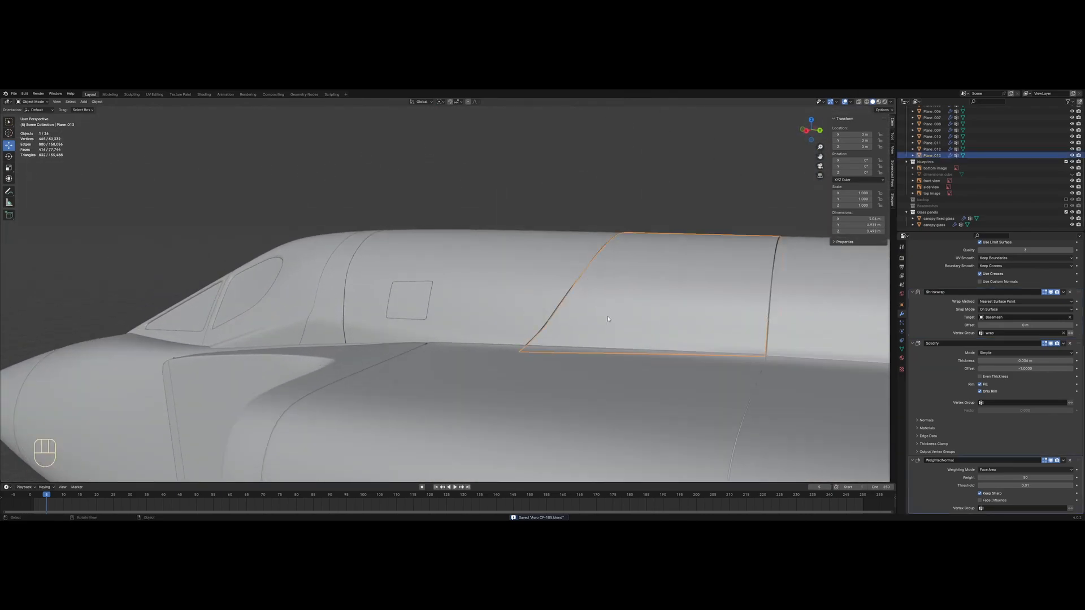
{"action": "key", "text": "z"}
{"action": "key", "text": "z"}
{"action": "middle_click_drag", "start_coordinate": [452, 340], "coordinate": [449, 308], "text": "shift"}
{"action": "scroll", "coordinate": [448, 308], "scroll_direction": "up", "scroll_amount": 2}
{"action": "key", "text": "Tab"}
{"action": "key", "text": "z"}
{"action": "key", "text": "a"}
{"action": "left_click", "coordinate": [487, 284]}
{"action": "key", "text": "z"}
{"action": "key", "text": "g"}
{"action": "key", "text": "g"}
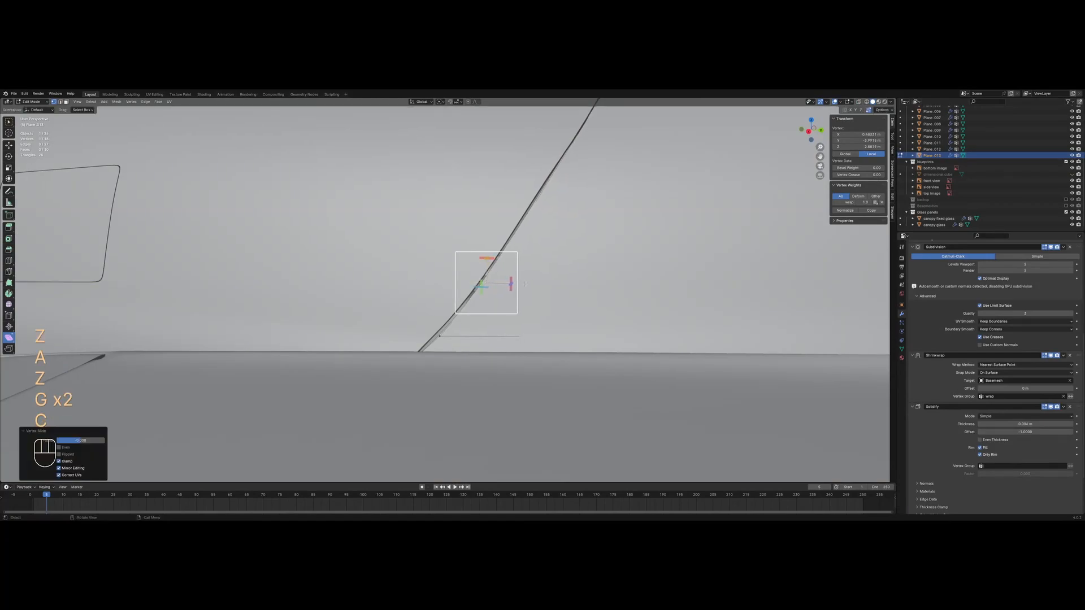
Slide the vertex nearest the lower front corner of the same panel with clamping off, and save the file
{"action": "left_click", "coordinate": [443, 341]}
{"action": "middle_click_drag", "start_coordinate": [442, 341], "coordinate": [455, 338]}
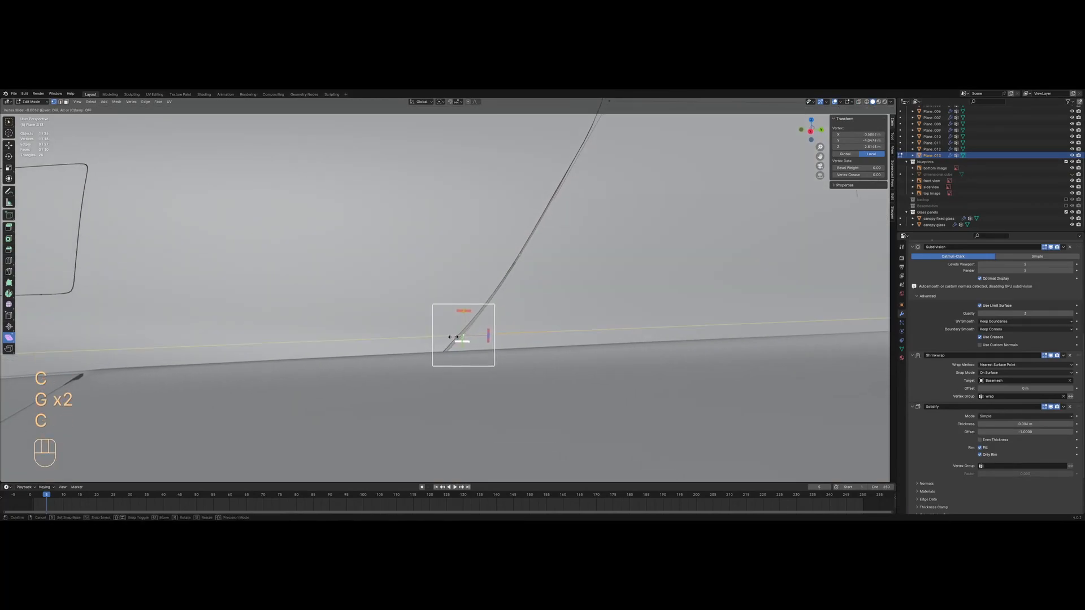
{"action": "left_click", "coordinate": [455, 337]}
{"action": "key", "text": "Tab"}
{"action": "key", "text": "alt+a"}
{"action": "key", "text": "ctrl+s"}
Open the cockpit canopy panel for editing and slide the vertices near its lower front corner
{"action": "scroll", "coordinate": [455, 337], "scroll_direction": "down", "scroll_amount": 4}
{"action": "middle_click_drag", "start_coordinate": [599, 265], "coordinate": [491, 294], "text": "shift"}
{"action": "left_click", "coordinate": [490, 294]}
{"action": "left_click", "coordinate": [278, 338]}
{"action": "key", "text": "z"}
{"action": "mouse_move", "coordinate": [278, 338]}
{"action": "middle_mouse_down", "text": "shift"}
{"action": "mouse_move", "coordinate": [490, 294]}
{"action": "mouse_move", "coordinate": [364, 334]}
{"action": "mouse_move", "coordinate": [440, 320]}
{"action": "middle_mouse_up", "text": "shift"}
{"action": "scroll", "coordinate": [497, 299], "scroll_direction": "up", "scroll_amount": 2}
{"action": "key", "text": "Tab"}
{"action": "key", "text": "a"}
{"action": "key", "text": "z"}
{"action": "key", "text": "z"}
{"action": "left_click_drag", "start_coordinate": [438, 308], "coordinate": [471, 378]}
{"action": "key", "text": "g"}
{"action": "key", "text": "a"}
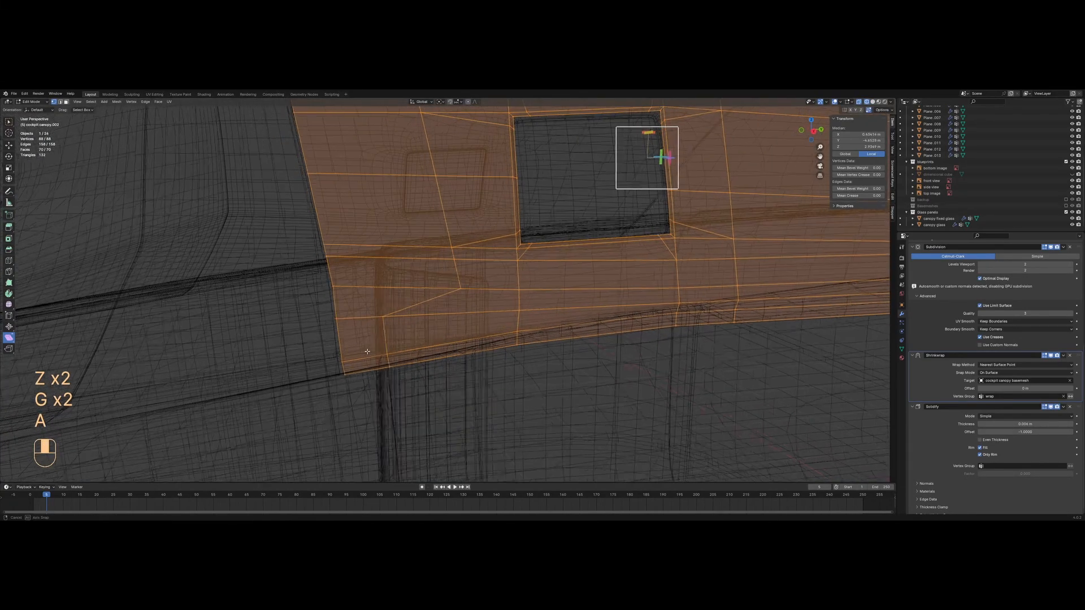
Slide the edge at the canopy panel's lower front corner along the panel's bottom border
{"action": "key", "text": "z"}
{"action": "scroll", "coordinate": [374, 366], "scroll_direction": "up", "scroll_amount": 1}
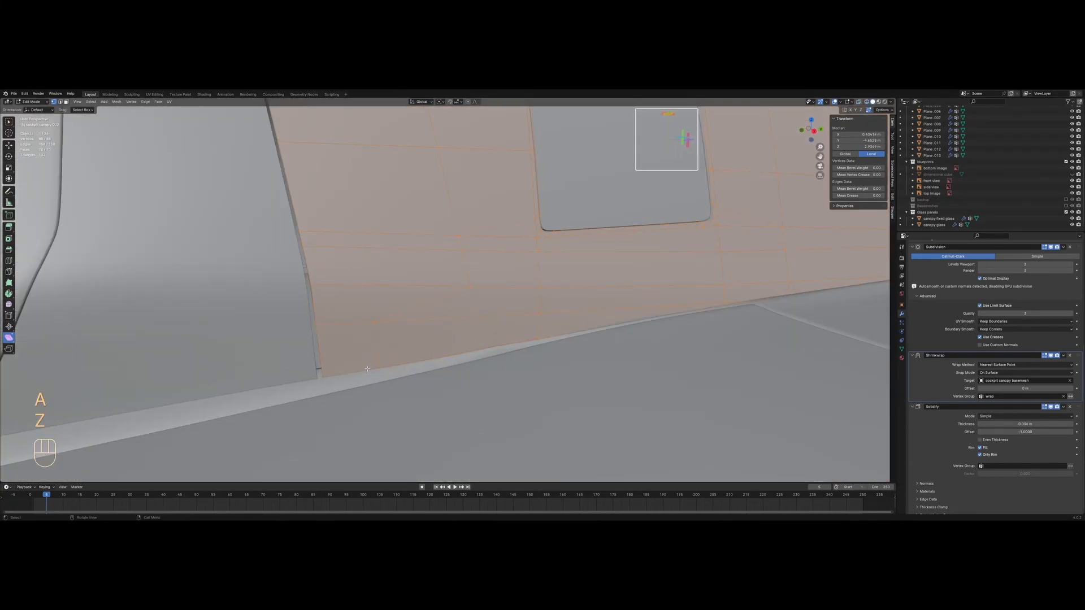
{"action": "key", "text": "a"}
{"action": "left_click_drag", "start_coordinate": [576, 318], "coordinate": [541, 330], "text": "shift"}
{"action": "scroll", "coordinate": [557, 327], "scroll_direction": "up", "scroll_amount": 1}
{"action": "key", "text": "z"}
{"action": "key", "text": "2"}
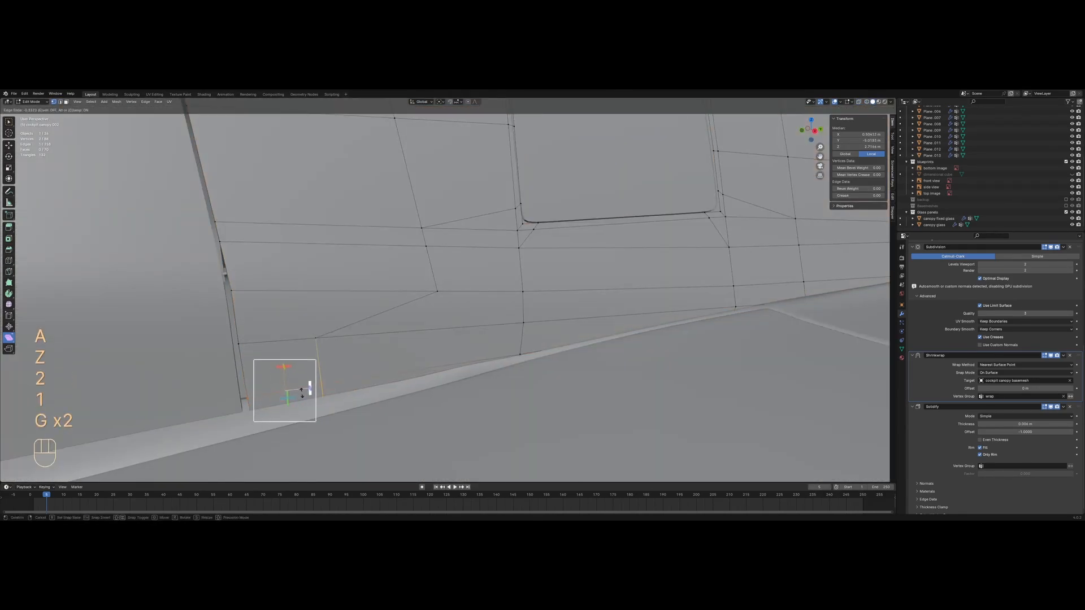
{"action": "left_click", "coordinate": [289, 395]}
Inset the canopy panel's lower front corner face with Boundary off and cut a notch there
{"action": "key", "text": "a"}
{"action": "key", "text": "3"}
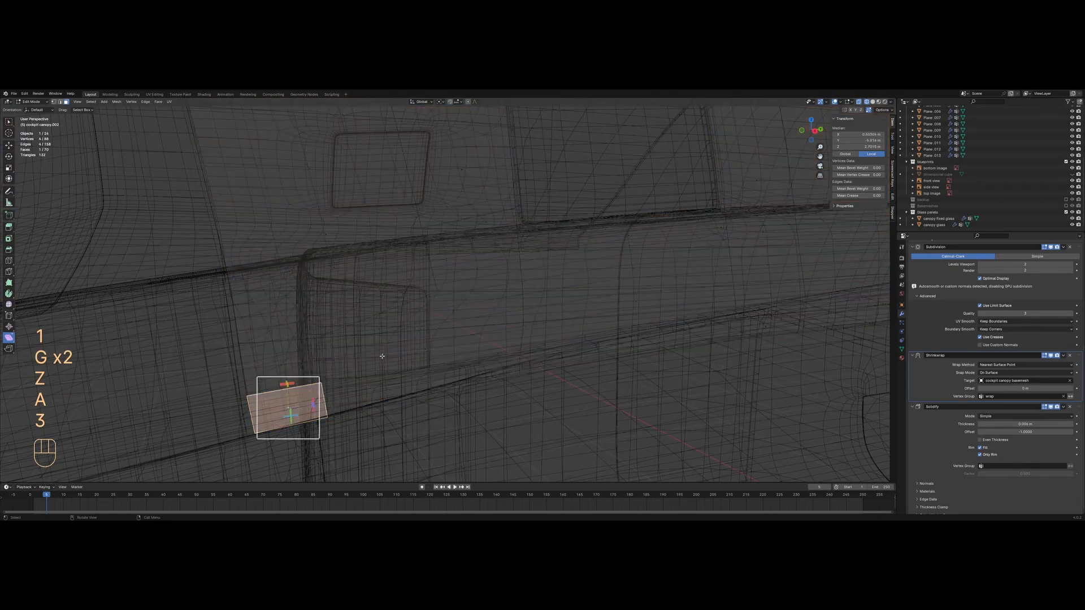
{"action": "key", "text": "z"}
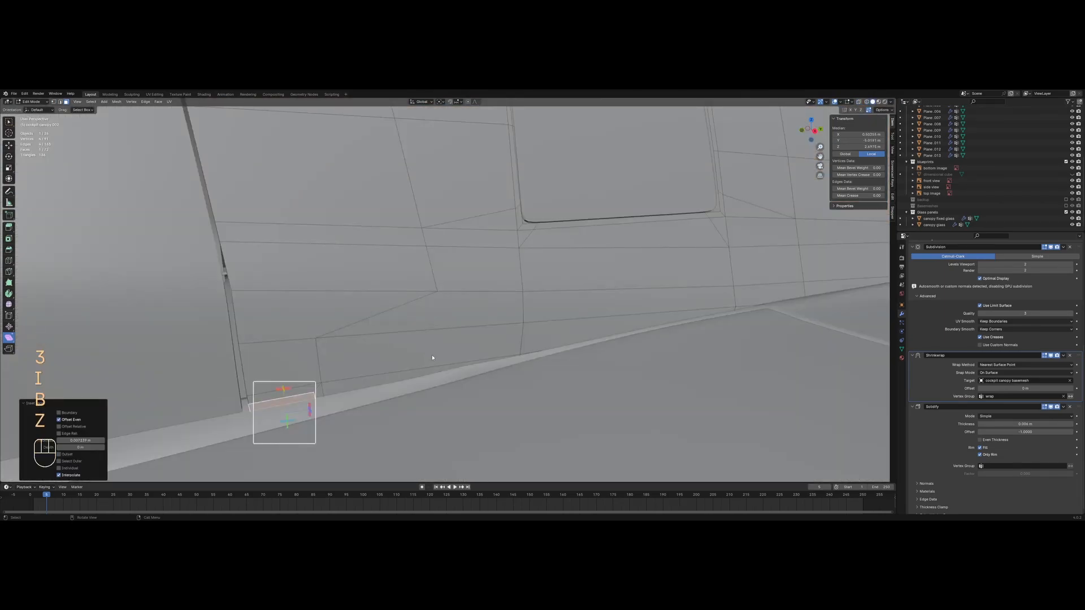
{"action": "scroll", "coordinate": [413, 347], "scroll_direction": "down", "scroll_amount": 1}
{"action": "middle_click_drag", "start_coordinate": [414, 347], "coordinate": [409, 322]}
Crease the edges around the corner of the front notch and finish editing the panel
{"action": "key", "text": "z"}
{"action": "key", "text": "a"}
{"action": "scroll", "coordinate": [409, 322], "scroll_direction": "up", "scroll_amount": 6}
{"action": "key", "text": "2"}
{"action": "left_click_drag", "start_coordinate": [358, 302], "coordinate": [492, 381]}
{"action": "key", "text": "z"}
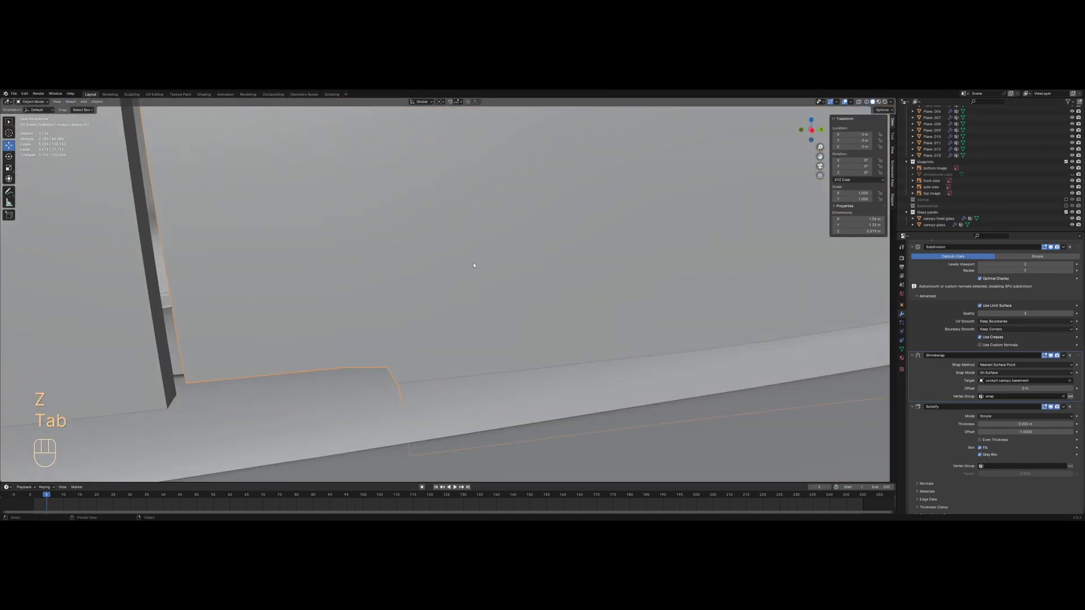
{"action": "scroll", "coordinate": [487, 264], "scroll_direction": "down", "scroll_amount": 8}
{"action": "key", "text": "alt+a"}
{"action": "key", "text": "z"}
Reopen the canopy panel in rendered shading and move the thin face above the front notch along Z
{"action": "mouse_move", "coordinate": [464, 271]}
{"action": "middle_mouse_down"}
{"action": "mouse_move", "coordinate": [487, 266]}
{"action": "mouse_move", "coordinate": [476, 254]}
{"action": "middle_mouse_up"}
{"action": "left_click", "coordinate": [491, 233]}
{"action": "scroll", "coordinate": [476, 254], "scroll_direction": "down", "scroll_amount": 6}
{"action": "scroll", "coordinate": [476, 254], "scroll_direction": "up", "scroll_amount": 8}
{"action": "key", "text": "Tab"}
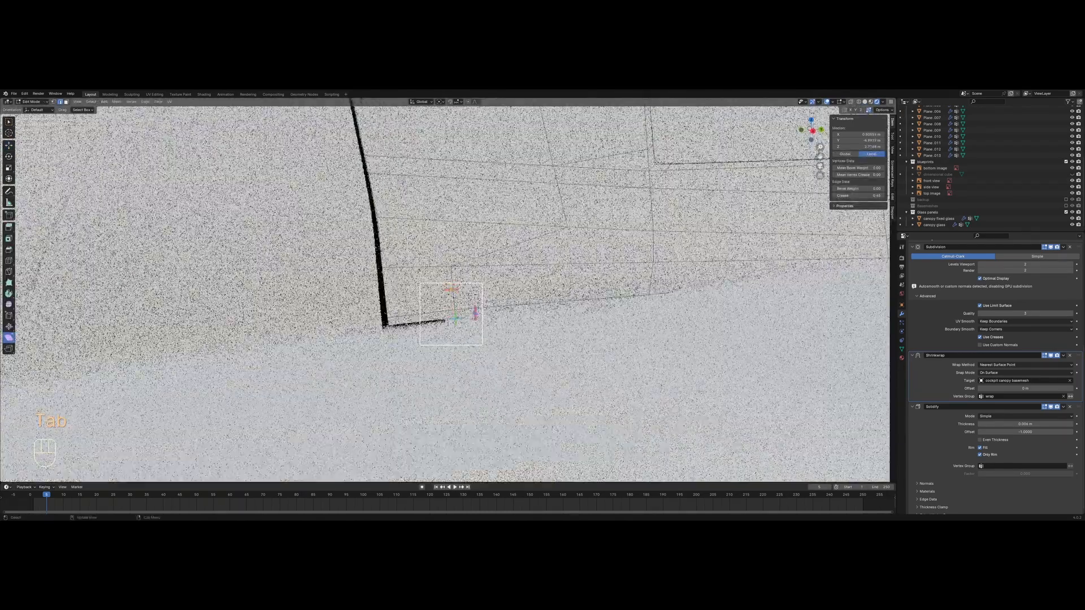
{"action": "scroll", "coordinate": [447, 294], "scroll_direction": "up", "scroll_amount": 2}
{"action": "key", "text": "3"}
{"action": "left_click", "coordinate": [416, 333]}
{"action": "key", "text": "g"}
{"action": "key", "text": "z"}
{"action": "left_click", "coordinate": [415, 321]}
Shift the vertices at the rear end of the front notch along Y and leave editing
{"action": "key", "text": "1"}
{"action": "key", "text": "g"}
{"action": "left_click", "coordinate": [428, 322]}
{"action": "key", "text": "Tab"}
{"action": "key", "text": "alt+a"}
{"action": "scroll", "coordinate": [428, 322], "scroll_direction": "down", "scroll_amount": 5}
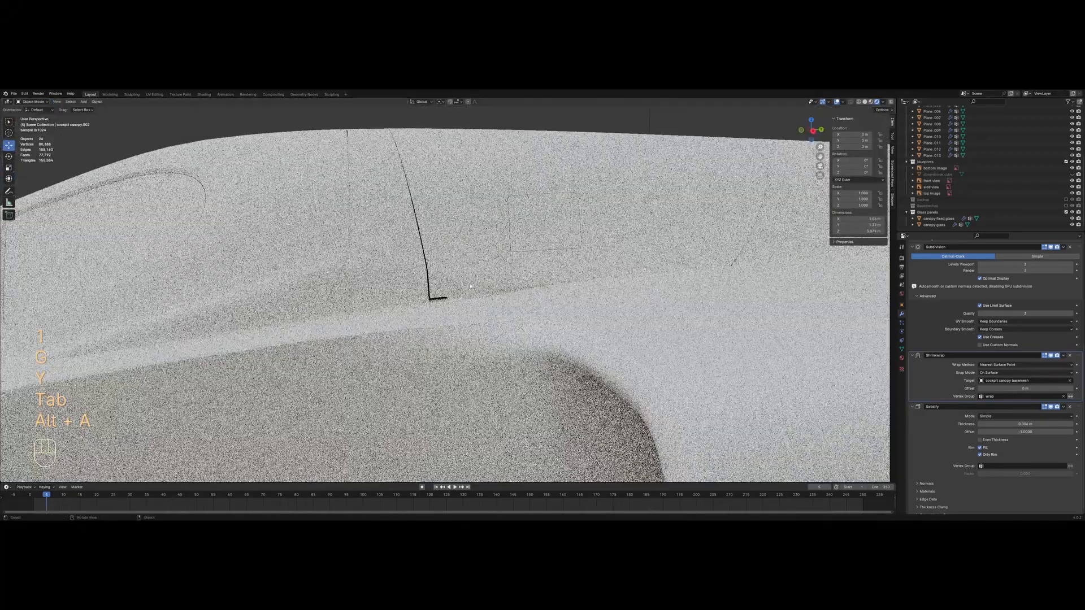
Open the canopy panel for editing and slide the vertex at its lower rear corner
{"action": "scroll", "coordinate": [446, 295], "scroll_direction": "up", "scroll_amount": 2}
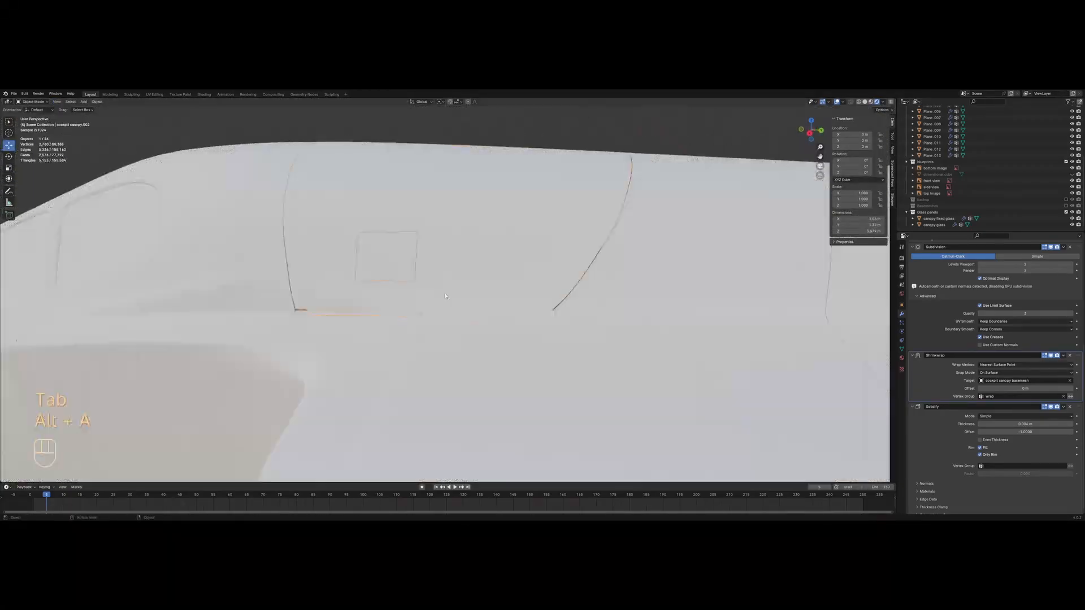
{"action": "key", "text": "a"}
{"action": "key", "text": "z"}
{"action": "left_click", "coordinate": [514, 329]}
{"action": "scroll", "coordinate": [515, 329], "scroll_direction": "up", "scroll_amount": 4}
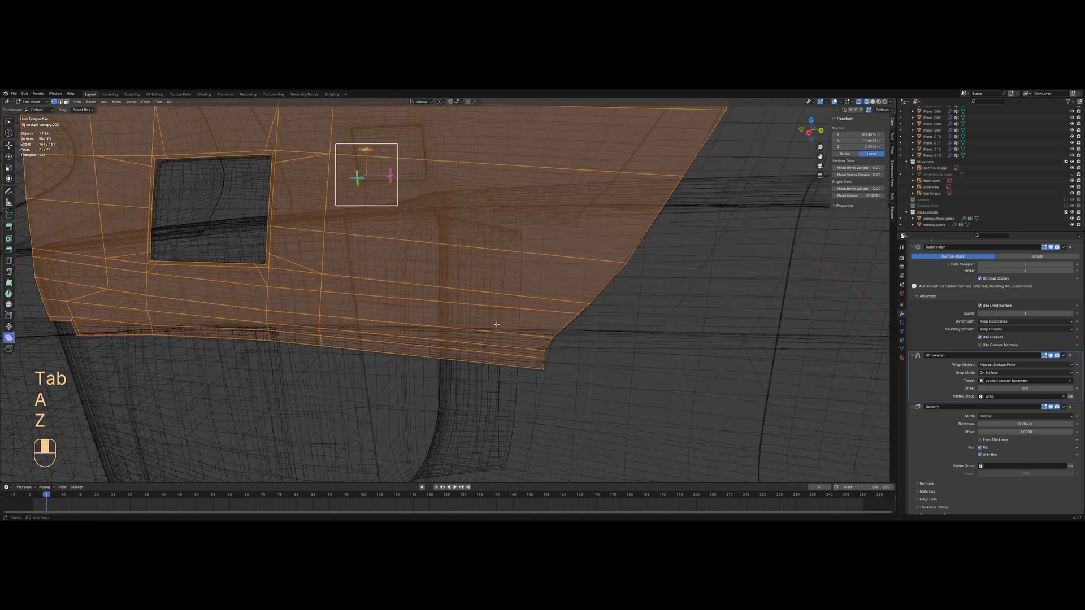
{"action": "key", "text": "z"}
{"action": "scroll", "coordinate": [515, 329], "scroll_direction": "down", "scroll_amount": 1}
{"action": "key", "text": "z"}
{"action": "left_click", "coordinate": [577, 351]}
{"action": "key", "text": "z"}
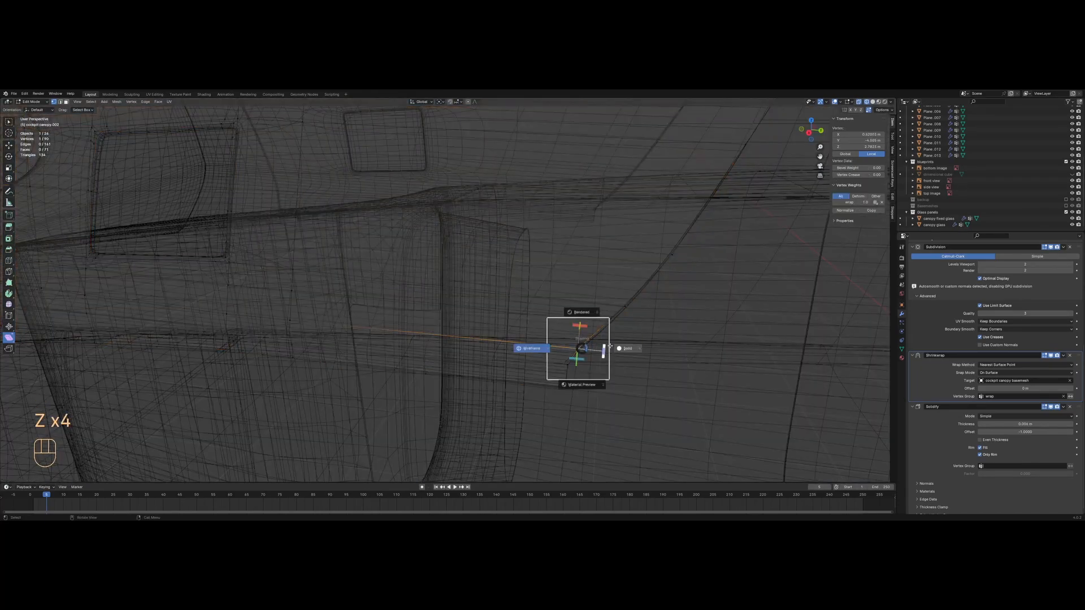
{"action": "key", "text": "g"}
{"action": "key", "text": "g"}
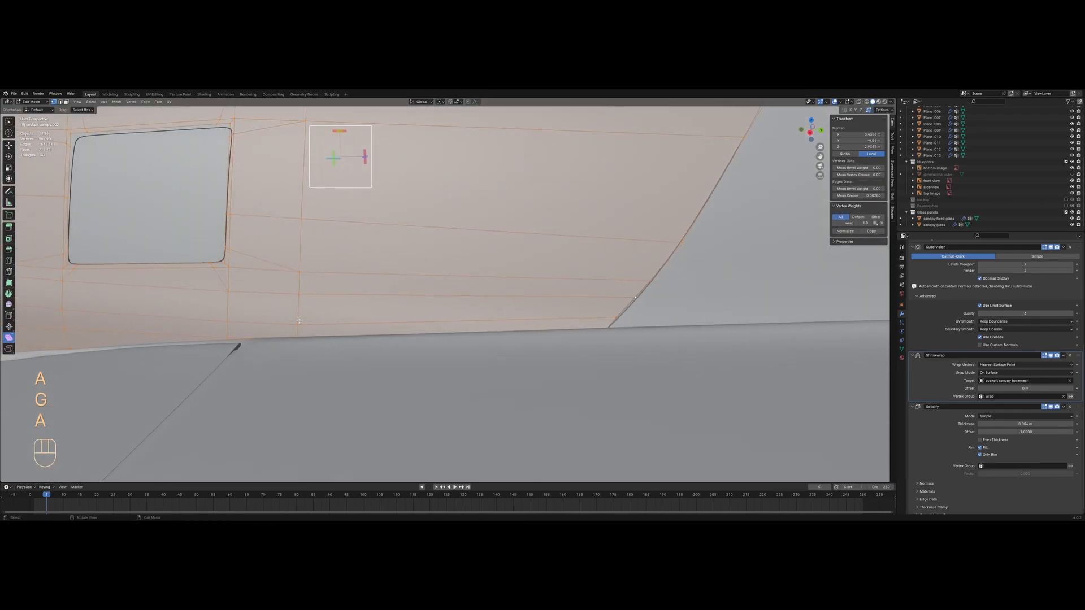
Add a loop cut near the canopy panel's slanted rear edge, running parallel to it
{"action": "scroll", "coordinate": [470, 313], "scroll_direction": "down", "scroll_amount": 3}
{"action": "middle_click_drag", "start_coordinate": [470, 313], "coordinate": [467, 311]}
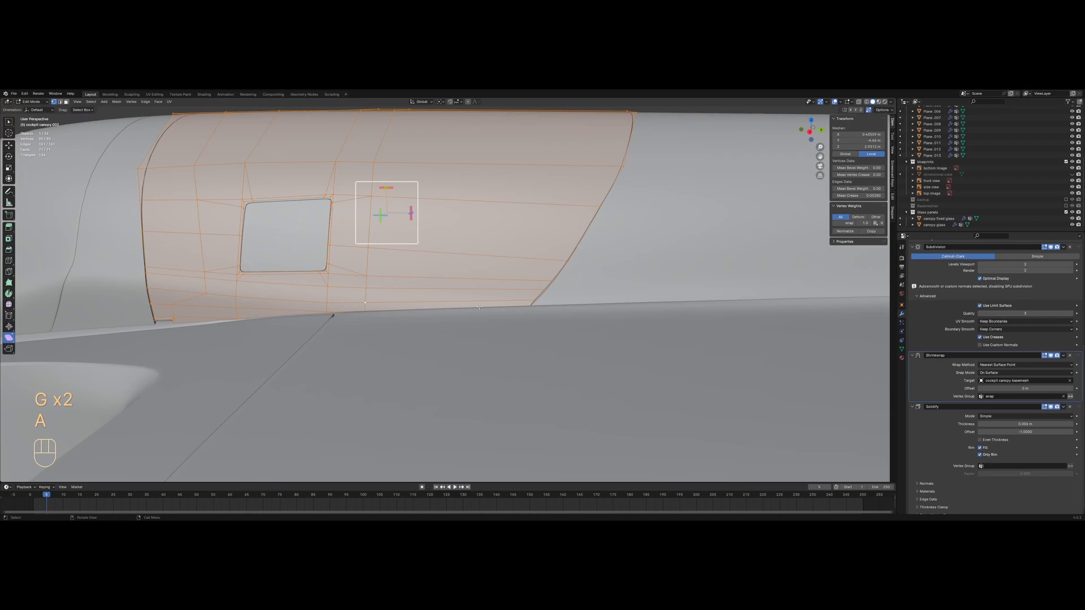
{"action": "scroll", "coordinate": [602, 301], "scroll_direction": "up", "scroll_amount": 3}
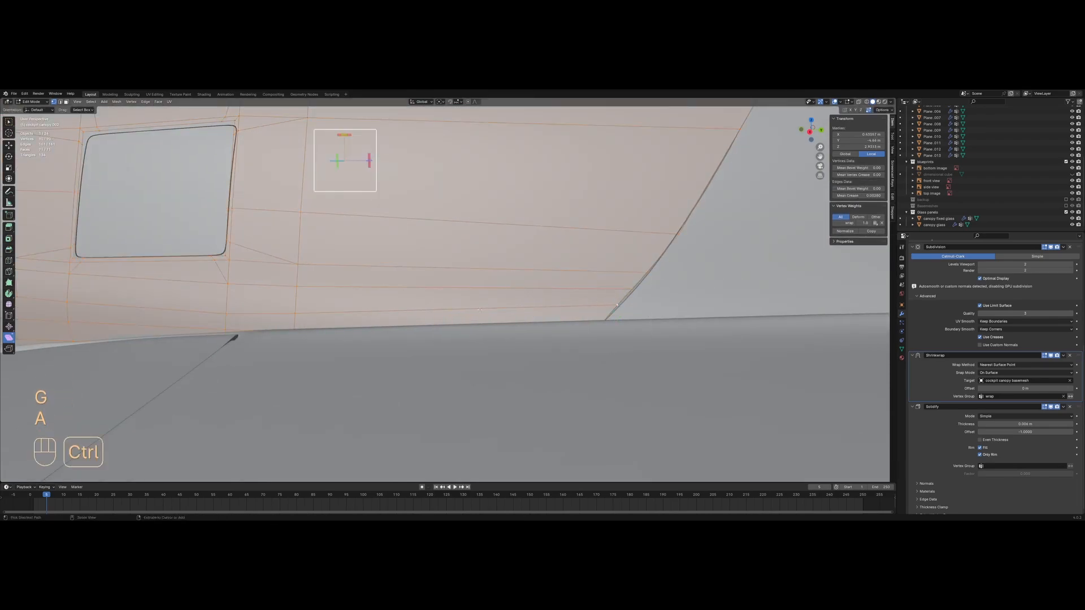
{"action": "left_click", "coordinate": [582, 298]}
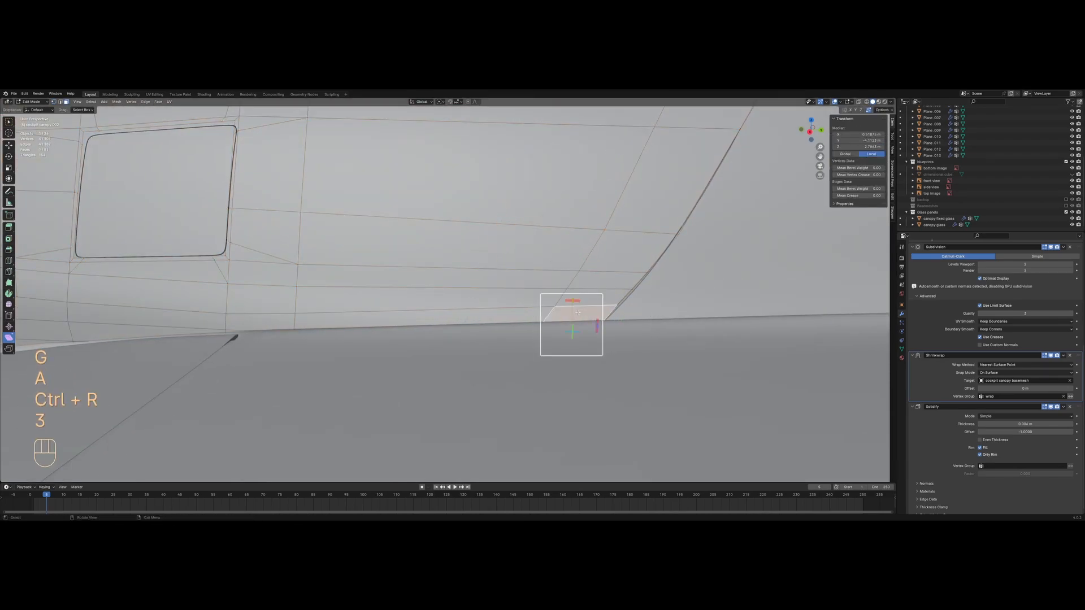
Inset the face at the canopy panel's lower rear corner
{"action": "key", "text": "z"}
{"action": "key", "text": "a"}
{"action": "left_click", "coordinate": [565, 327]}
{"action": "middle_click_drag", "start_coordinate": [567, 327], "coordinate": [419, 288], "text": "shift"}
{"action": "scroll", "coordinate": [429, 320], "scroll_direction": "up", "scroll_amount": 3}
{"action": "key", "text": "z"}
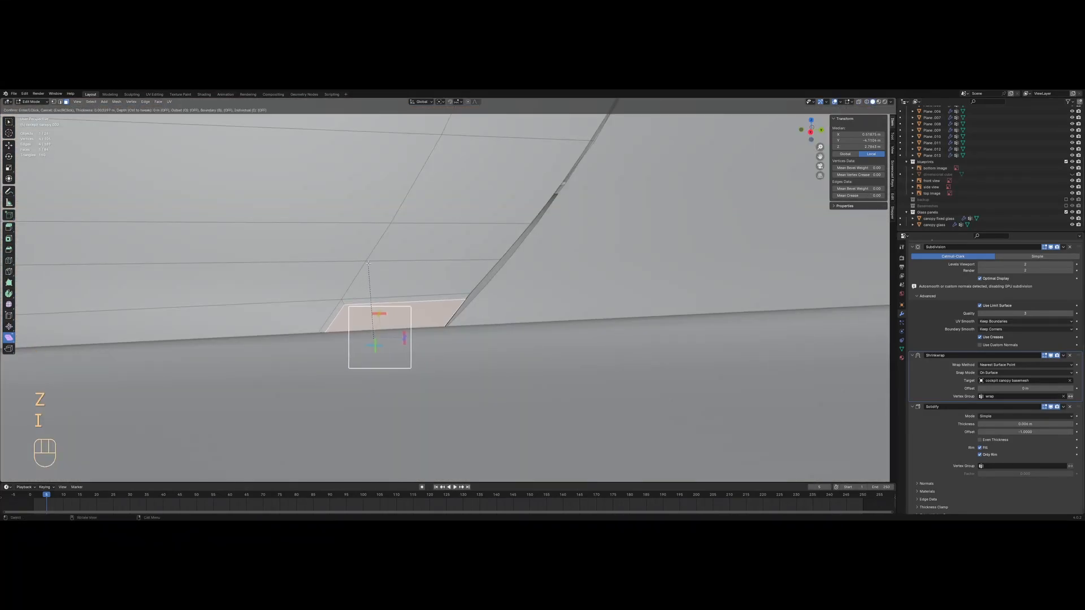
{"action": "left_click", "coordinate": [370, 270]}
Cut away the rear corner face to form a notch and select the notch's corner edge for creasing
{"action": "key", "text": "z"}
{"action": "key", "text": "a"}
{"action": "key", "text": "2"}
{"action": "middle_click_drag", "start_coordinate": [300, 373], "coordinate": [271, 408], "text": "shift"}
{"action": "key", "text": "z"}
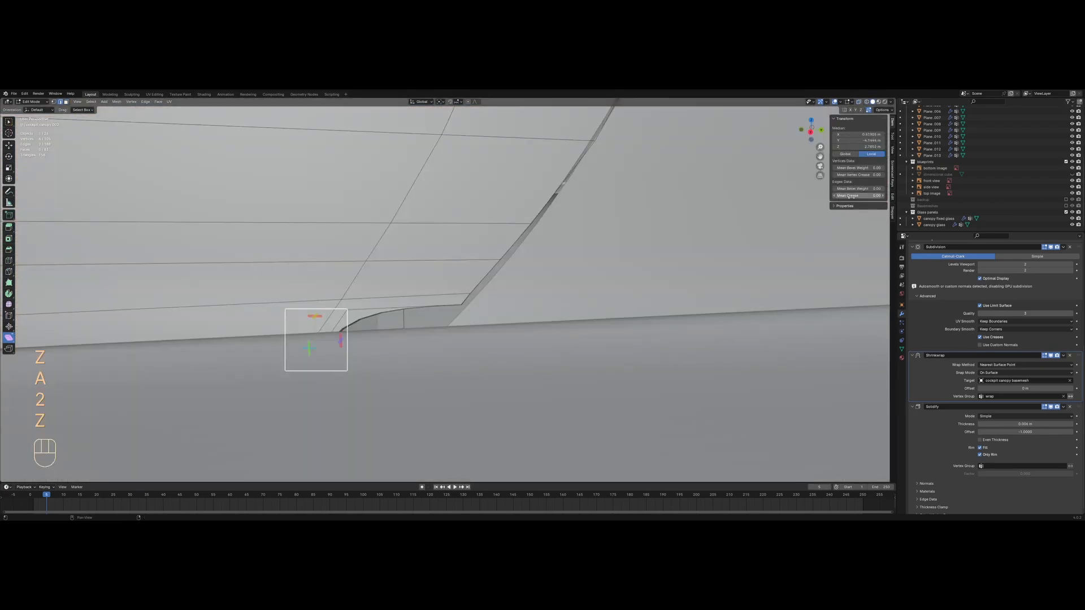
Finish editing the canopy panel, switch to rendered shading and save the file
{"action": "key", "text": "Tab"}
{"action": "key", "text": "alt+a"}
{"action": "key", "text": "z"}
{"action": "scroll", "coordinate": [462, 211], "scroll_direction": "down", "scroll_amount": 7}
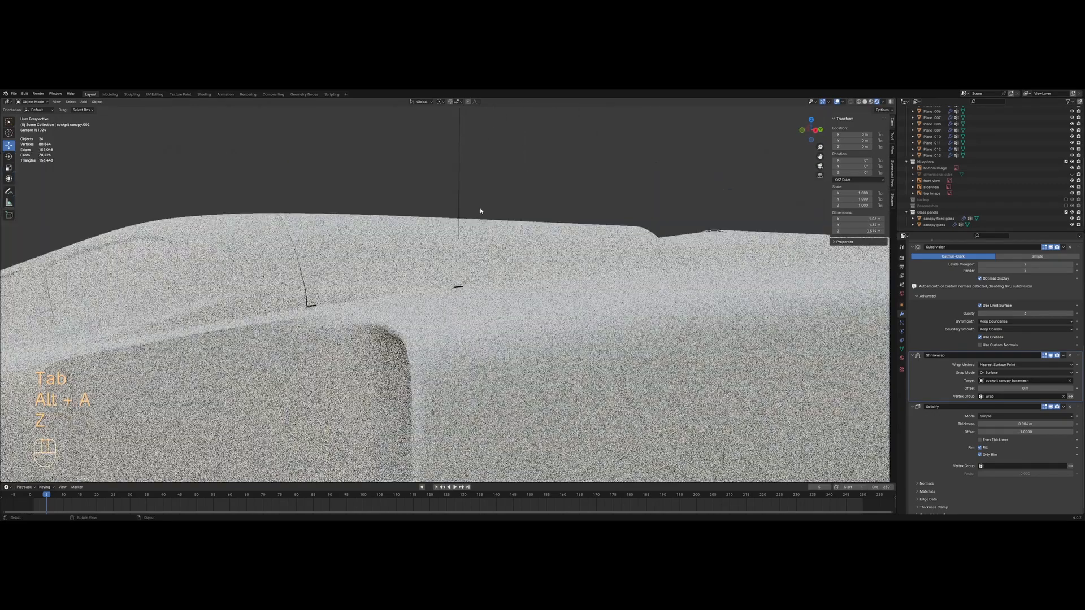
{"action": "middle_click_drag", "start_coordinate": [486, 219], "coordinate": [474, 289]}
{"action": "key", "text": "ctrl+s"}
{"action": "scroll", "coordinate": [501, 305], "scroll_direction": "up", "scroll_amount": 8}
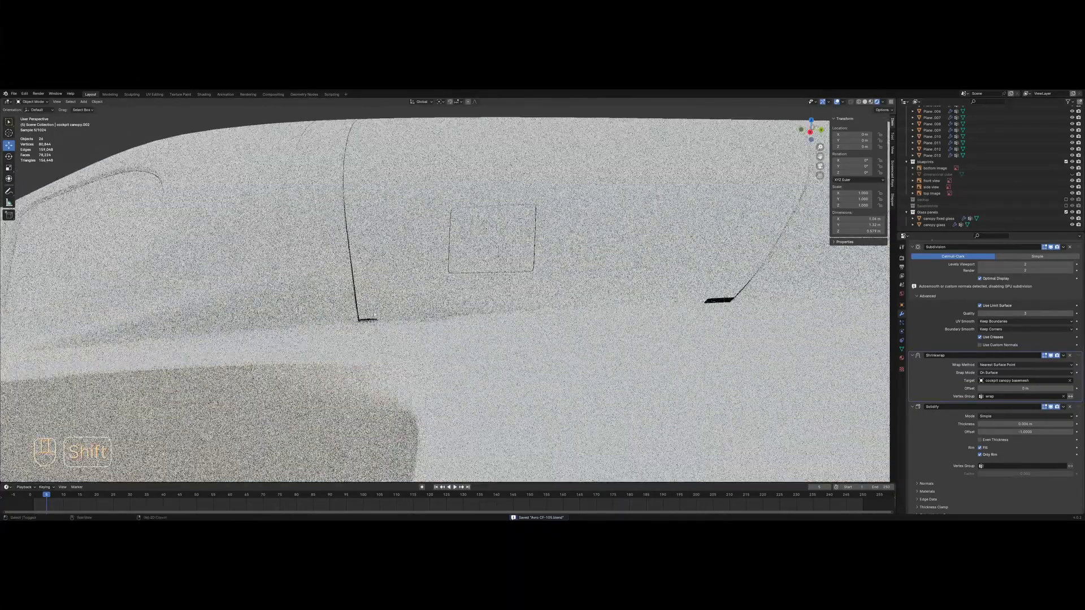
Adjust the thin face above the front notch along Z once more and save the file
{"action": "key", "text": "Tab"}
{"action": "key", "text": "a"}
{"action": "left_click", "coordinate": [370, 332]}
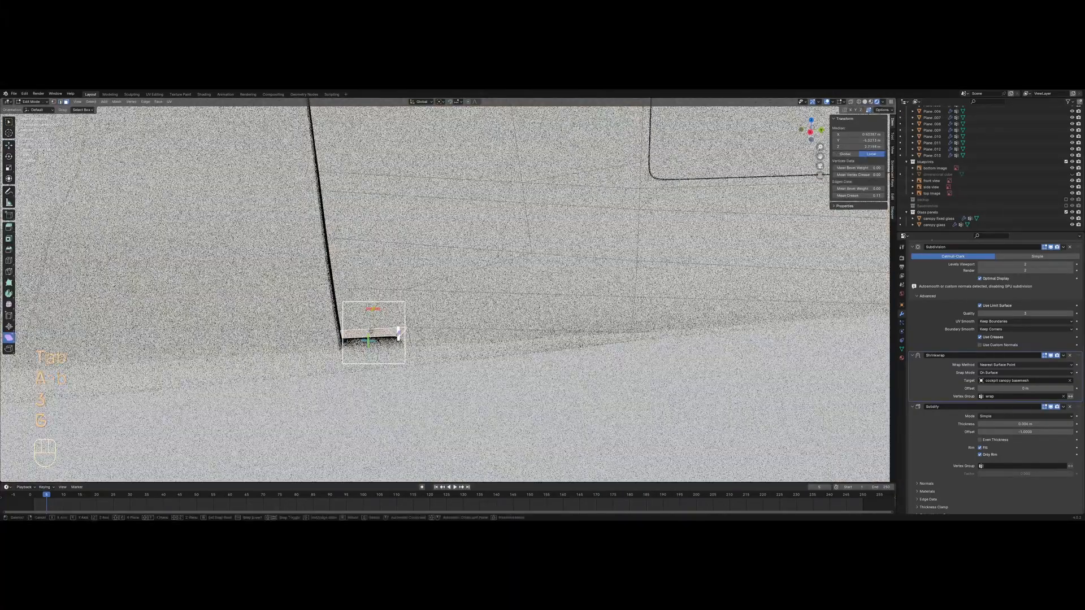
{"action": "key", "text": "g"}
{"action": "key", "text": "z"}
{"action": "left_click", "coordinate": [368, 329]}
{"action": "key", "text": "1"}
{"action": "scroll", "coordinate": [368, 330], "scroll_direction": "down", "scroll_amount": 10}
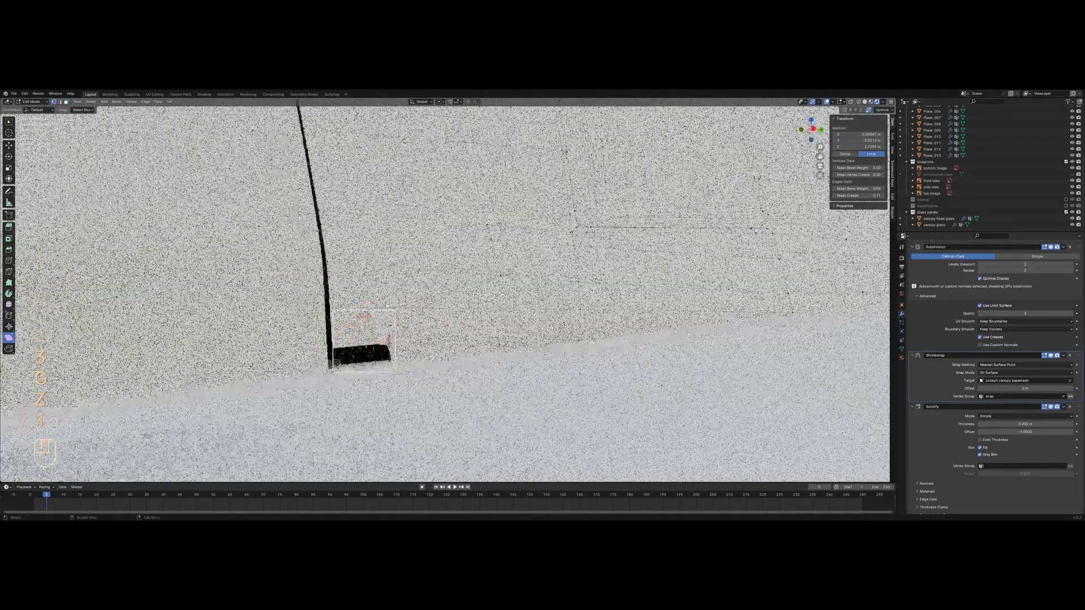
{"action": "key", "text": "Tab"}
{"action": "key", "text": "alt+a"}
{"action": "key", "text": "ctrl+s"}
Move the small face closing the rear end of the front notch along Y
{"action": "mouse_move", "coordinate": [399, 300]}
{"action": "middle_mouse_down"}
{"action": "mouse_move", "coordinate": [446, 325]}
{"action": "mouse_move", "coordinate": [405, 320]}
{"action": "middle_mouse_up"}
{"action": "scroll", "coordinate": [405, 320], "scroll_direction": "up", "scroll_amount": 5}
{"action": "scroll", "coordinate": [406, 320], "scroll_direction": "up", "scroll_amount": 9}
{"action": "key", "text": "Tab"}
{"action": "key", "text": "a"}
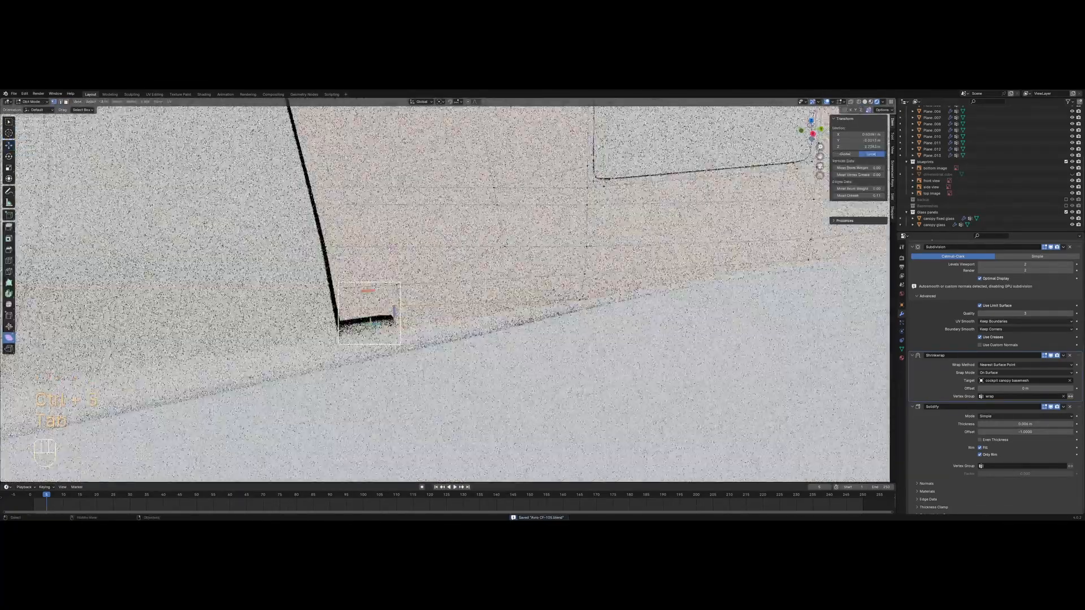
{"action": "key", "text": "3"}
{"action": "left_click", "coordinate": [400, 319]}
{"action": "scroll", "coordinate": [400, 309], "scroll_direction": "up", "scroll_amount": 3}
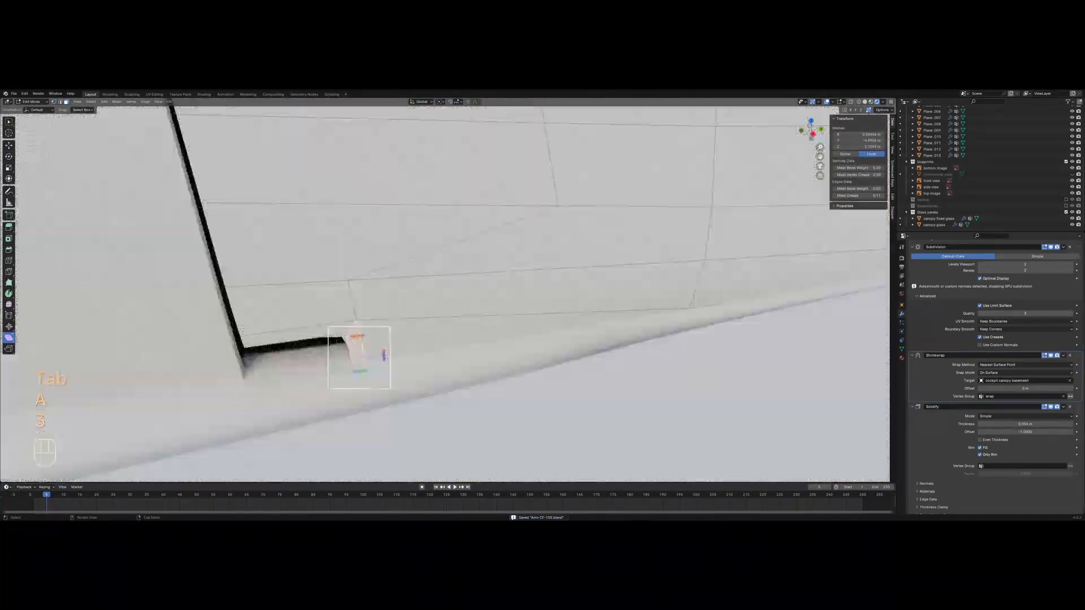
{"action": "key", "text": "1"}
{"action": "key", "text": "g"}
{"action": "key", "text": "y"}
{"action": "left_click", "coordinate": [423, 315]}
{"action": "scroll", "coordinate": [423, 314], "scroll_direction": "down", "scroll_amount": 10}
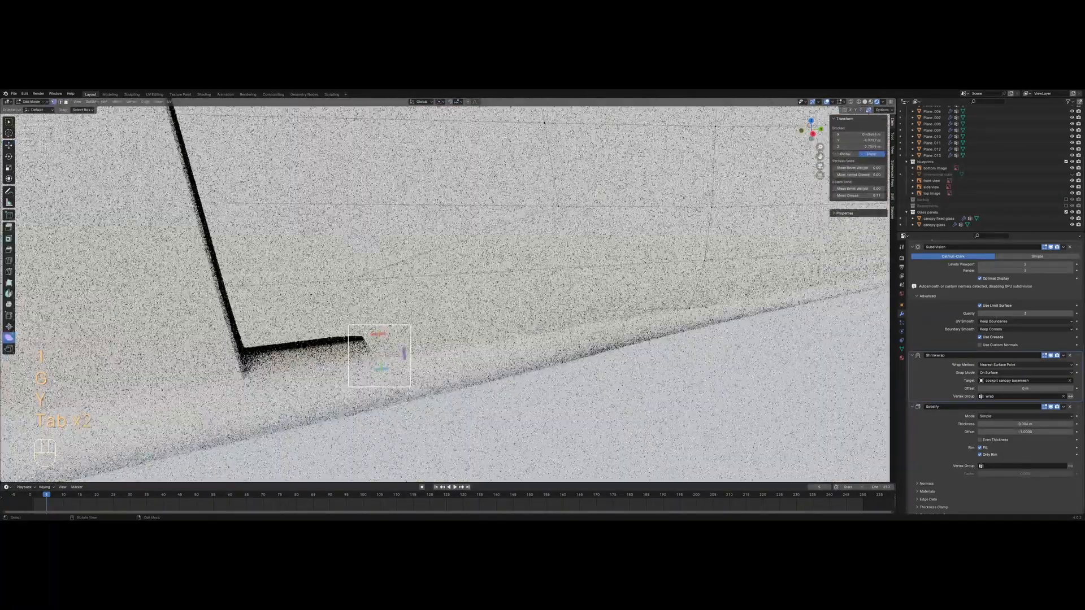
Leave editing of the canopy panel and save the file
{"action": "key", "text": "Tab"}
{"action": "key", "text": "Tab"}
{"action": "key", "text": "a"}
{"action": "key", "text": "Tab"}
{"action": "scroll", "coordinate": [423, 324], "scroll_direction": "down", "scroll_amount": 8}
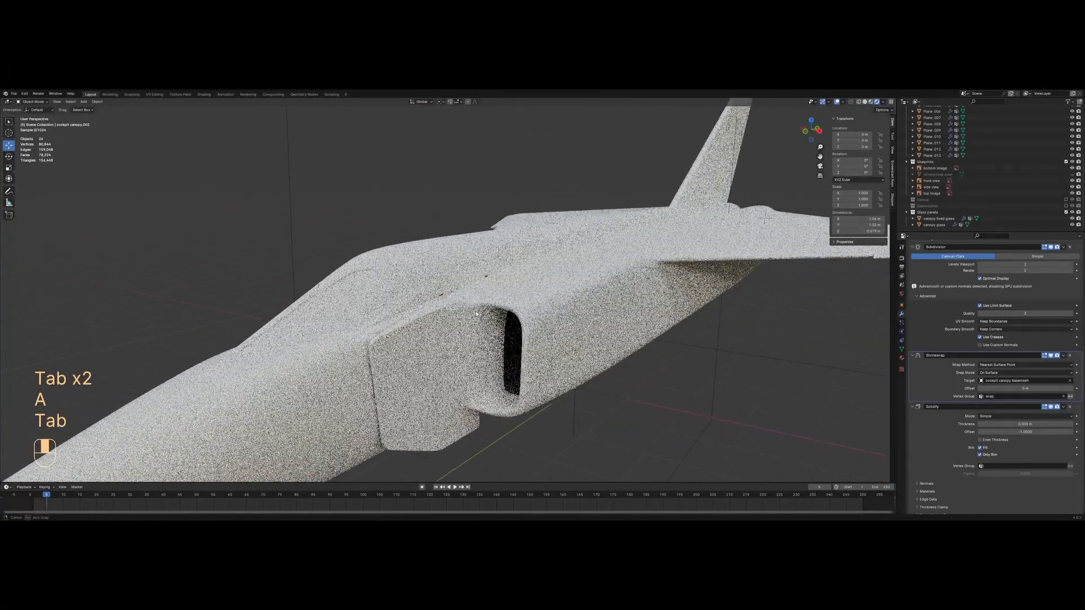
{"action": "key", "text": "ctrl+s"}
Examine the canopy panel's seams and notches from the aircraft's side in solid shading
{"action": "mouse_move", "coordinate": [429, 316]}
{"action": "middle_mouse_down"}
{"action": "mouse_move", "coordinate": [568, 300]}
{"action": "mouse_move", "coordinate": [608, 320]}
{"action": "mouse_move", "coordinate": [561, 341]}
{"action": "mouse_move", "coordinate": [497, 320]}
{"action": "middle_mouse_up"}
{"action": "scroll", "coordinate": [592, 306], "scroll_direction": "up", "scroll_amount": 4}
{"action": "scroll", "coordinate": [538, 300], "scroll_direction": "up", "scroll_amount": 4}
{"action": "key", "text": "z"}
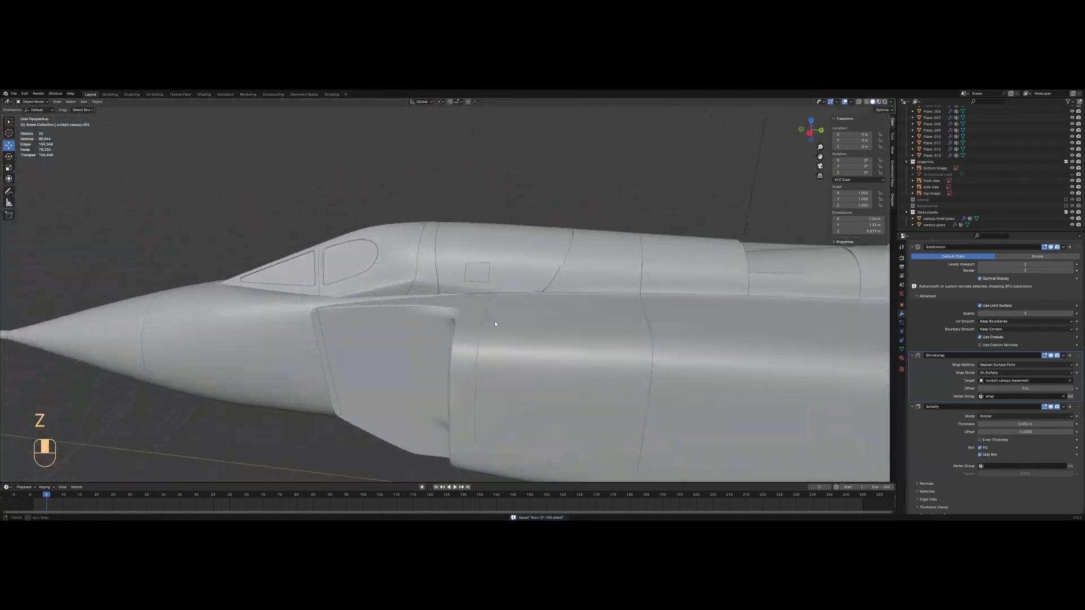
{"action": "key", "text": "z"}
{"action": "scroll", "coordinate": [446, 337], "scroll_direction": "up", "scroll_amount": 3}
{"action": "left_click", "coordinate": [622, 274]}
{"action": "middle_click_drag", "start_coordinate": [623, 273], "coordinate": [568, 287]}
{"action": "scroll", "coordinate": [497, 300], "scroll_direction": "up", "scroll_amount": 3}
{"action": "key", "text": "z"}
{"action": "key", "text": "z"}
Examine the canopy panel's mesh in wireframe along its lower strip, from the rear corner to the front notch
{"action": "key", "text": "Tab"}
{"action": "key", "text": "a"}
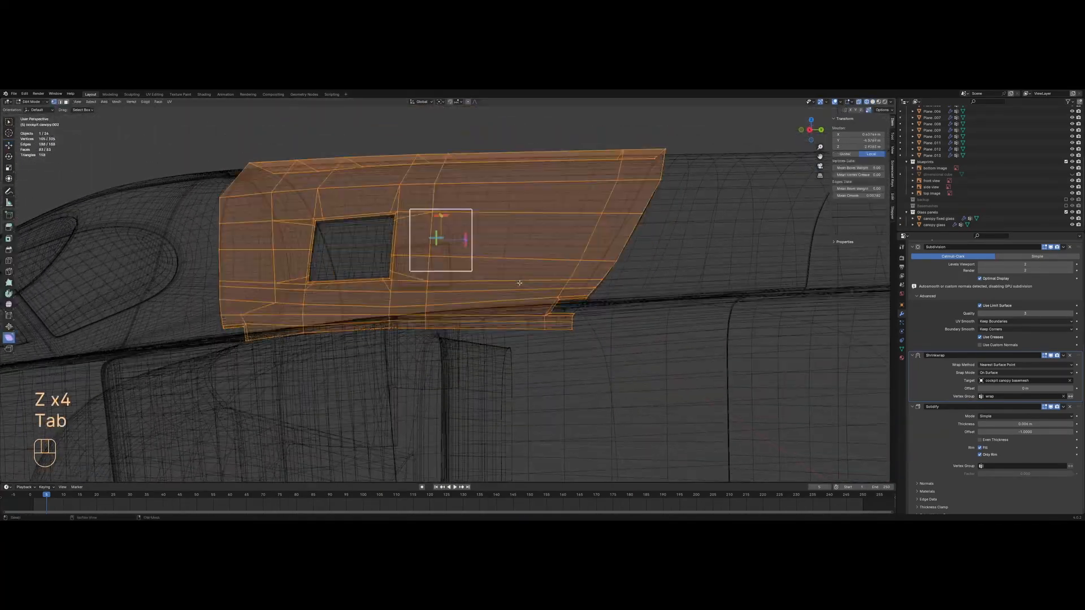
{"action": "scroll", "coordinate": [642, 361], "scroll_direction": "up", "scroll_amount": 4}
{"action": "mouse_move", "coordinate": [641, 362]}
{"action": "middle_mouse_down", "text": "shift"}
{"action": "mouse_move", "coordinate": [504, 321]}
{"action": "mouse_move", "coordinate": [557, 313]}
{"action": "middle_mouse_up", "text": "shift"}
{"action": "key", "text": "z"}
{"action": "middle_click_drag", "start_coordinate": [325, 310], "coordinate": [337, 332]}
{"action": "key", "text": "z"}
{"action": "key", "text": "z"}
{"action": "middle_click_drag", "start_coordinate": [153, 324], "coordinate": [379, 234], "text": "shift"}
Edit the panel below the canopy, Plane.004, move its upper border vertices behind the front notch along X, and save the file
{"action": "key", "text": "Tab"}
{"action": "left_click", "coordinate": [311, 303]}
{"action": "key", "text": "z"}
{"action": "key", "text": "Tab"}
{"action": "key", "text": "a"}
{"action": "left_click_drag", "start_coordinate": [373, 225], "coordinate": [402, 264]}
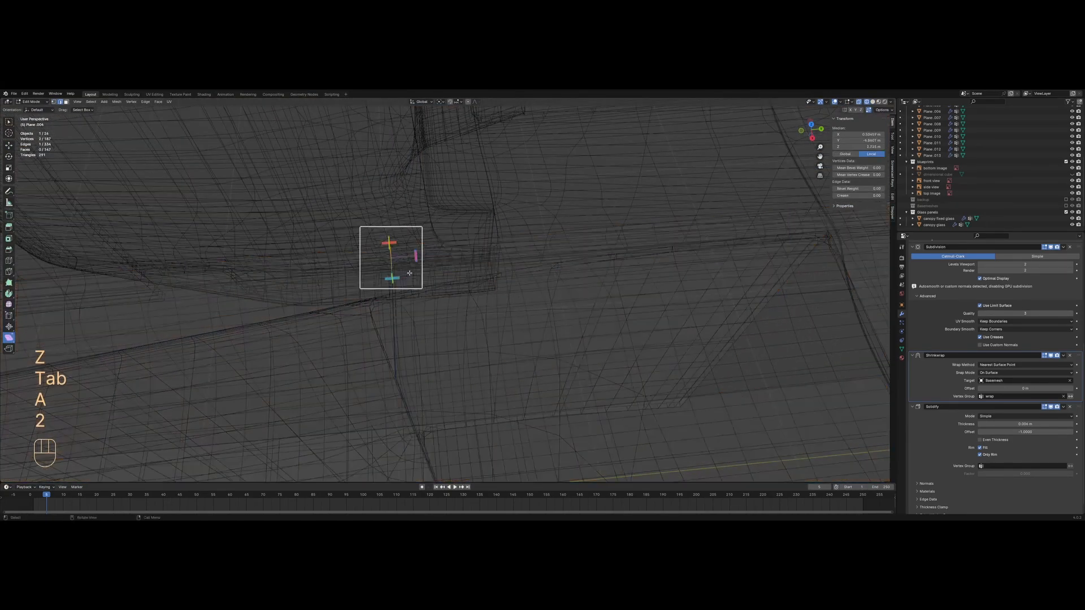
{"action": "key", "text": "z"}
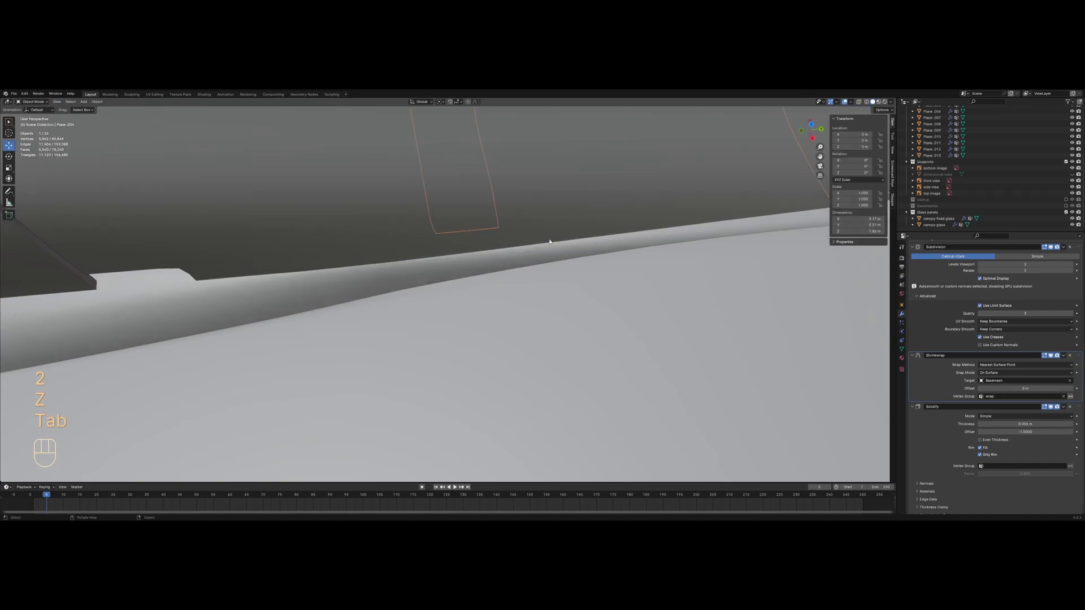
{"action": "key", "text": "z"}
{"action": "key", "text": "Tab"}
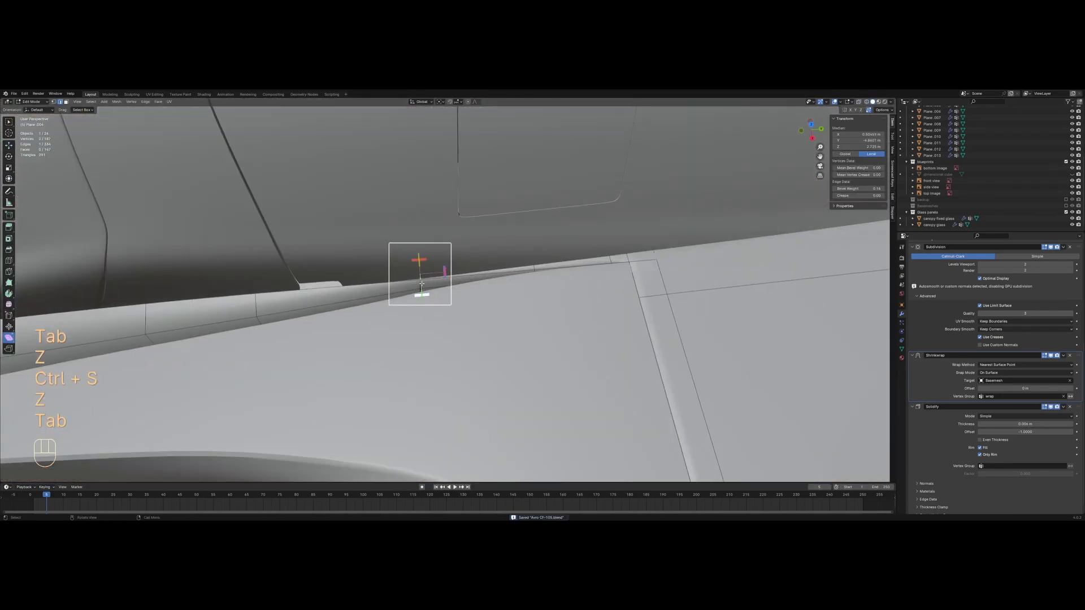
{"action": "key", "text": "2"}
{"action": "key", "text": "g"}
{"action": "key", "text": "x"}
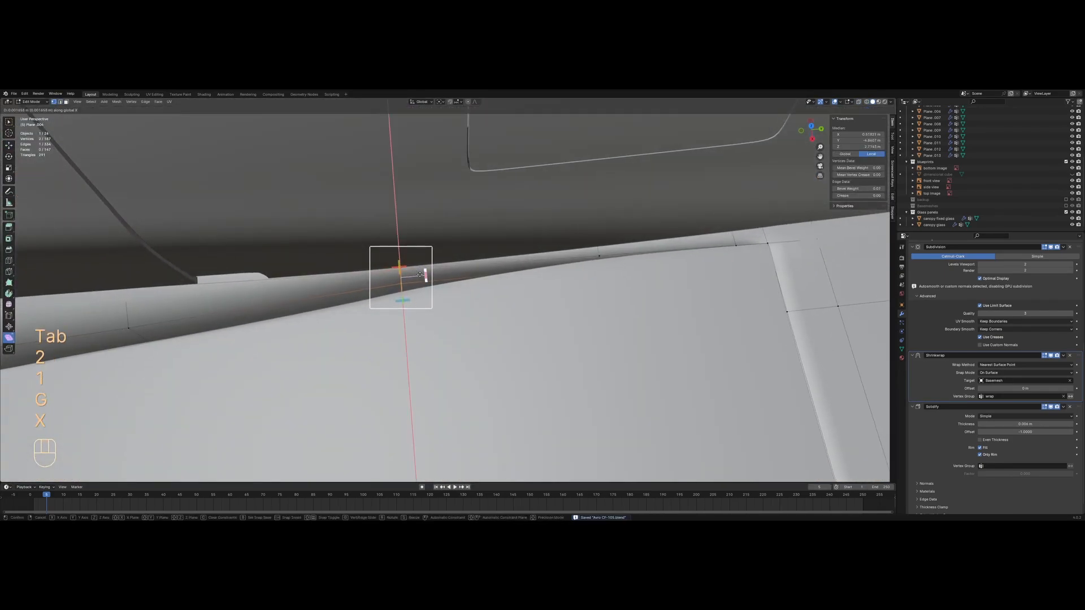
{"action": "left_click", "coordinate": [420, 275]}
Switch editing to the canopy panel and slide the front end edge of its lower strip
{"action": "key", "text": "Tab"}
{"action": "left_click", "coordinate": [320, 283]}
{"action": "key", "text": "a"}
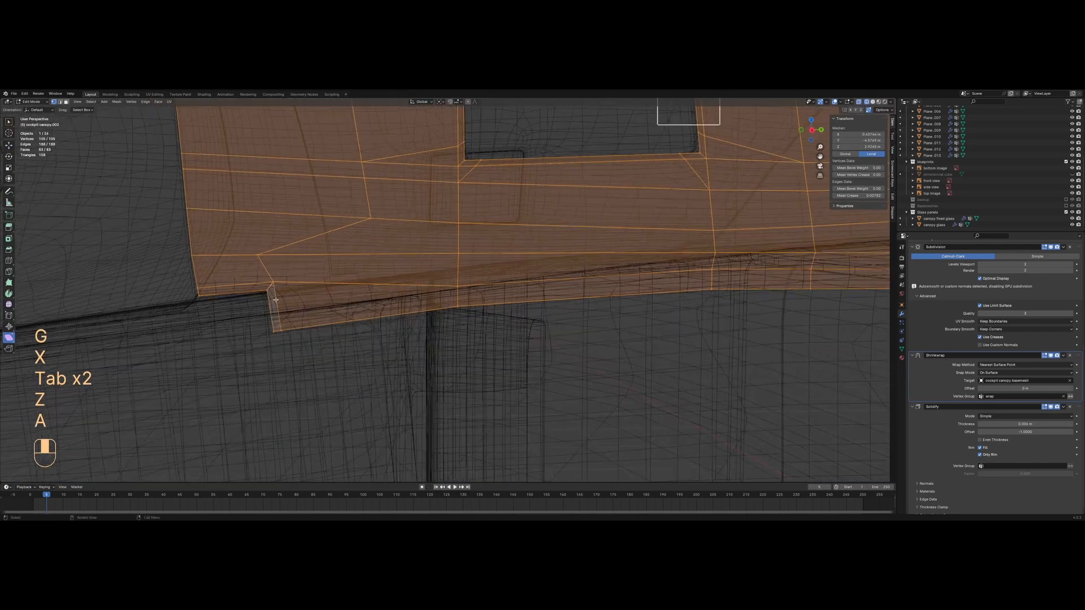
{"action": "left_click_drag", "start_coordinate": [291, 343], "coordinate": [292, 343]}
{"action": "key", "text": "z"}
{"action": "left_click", "coordinate": [341, 352]}
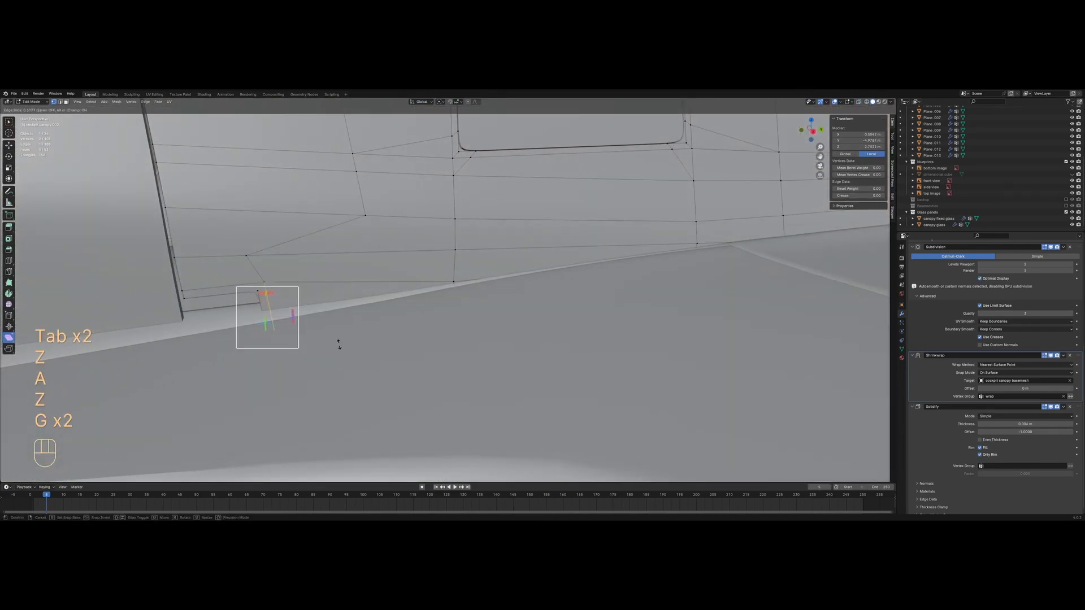
{"action": "left_click", "coordinate": [337, 340]}
Slide the lower vertex at the rear end of the front notch
{"action": "middle_click_drag", "start_coordinate": [294, 311], "coordinate": [494, 302], "text": "shift"}
{"action": "scroll", "coordinate": [494, 303], "scroll_direction": "up", "scroll_amount": 6}
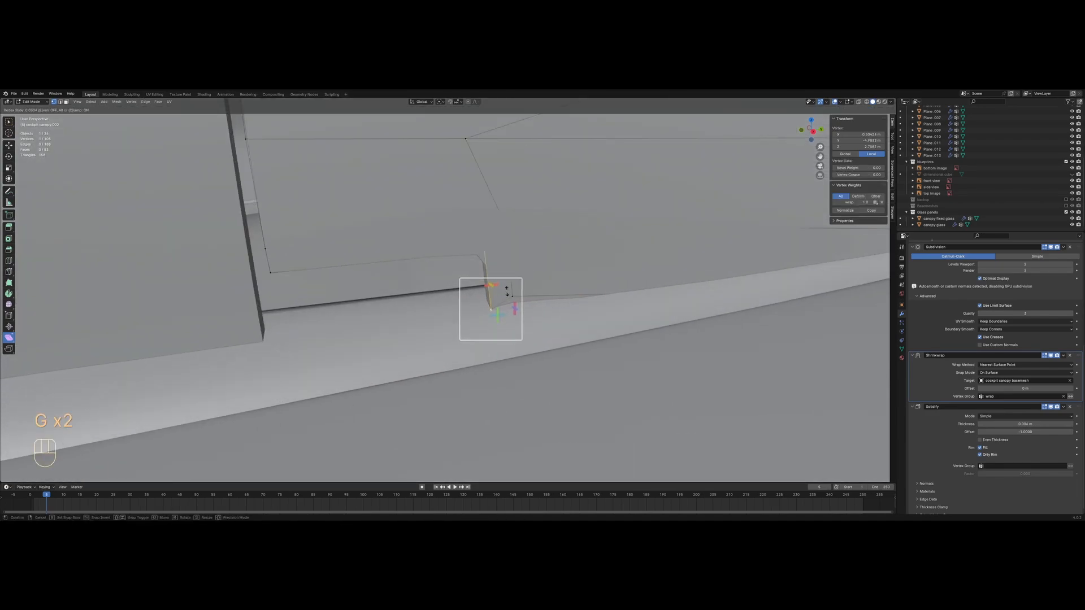
{"action": "key", "text": "g"}
{"action": "key", "text": "g"}
{"action": "left_click", "coordinate": [513, 300]}
Reposition another vertex of the canopy panel beside the front notch
{"action": "key", "text": "z"}
{"action": "key", "text": "a"}
{"action": "left_click", "coordinate": [406, 279]}
{"action": "key", "text": "g"}
{"action": "left_click", "coordinate": [413, 268]}
Slide the canopy panel's lower border vertex located about midway between the front and rear notches
{"action": "key", "text": "a"}
{"action": "left_click", "coordinate": [434, 309]}
{"action": "key", "text": "z"}
{"action": "key", "text": "g"}
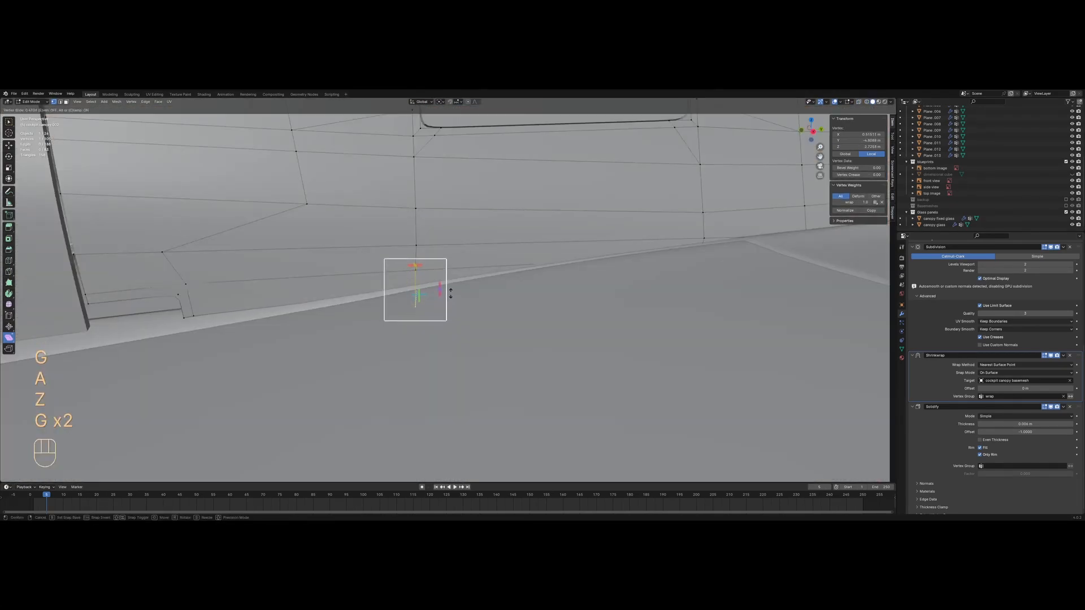
{"action": "left_click", "coordinate": [451, 289]}
{"action": "key", "text": "z"}
{"action": "key", "text": "a"}
Slide the inner edge of the canopy panel's lower strip, below the square opening, towards the edge above it
{"action": "middle_click_drag", "start_coordinate": [608, 262], "coordinate": [375, 308], "text": "shift"}
{"action": "scroll", "coordinate": [469, 300], "scroll_direction": "down", "scroll_amount": 2}
{"action": "scroll", "coordinate": [469, 300], "scroll_direction": "up", "scroll_amount": 1}
{"action": "middle_click_drag", "start_coordinate": [475, 303], "coordinate": [376, 327], "text": "shift"}
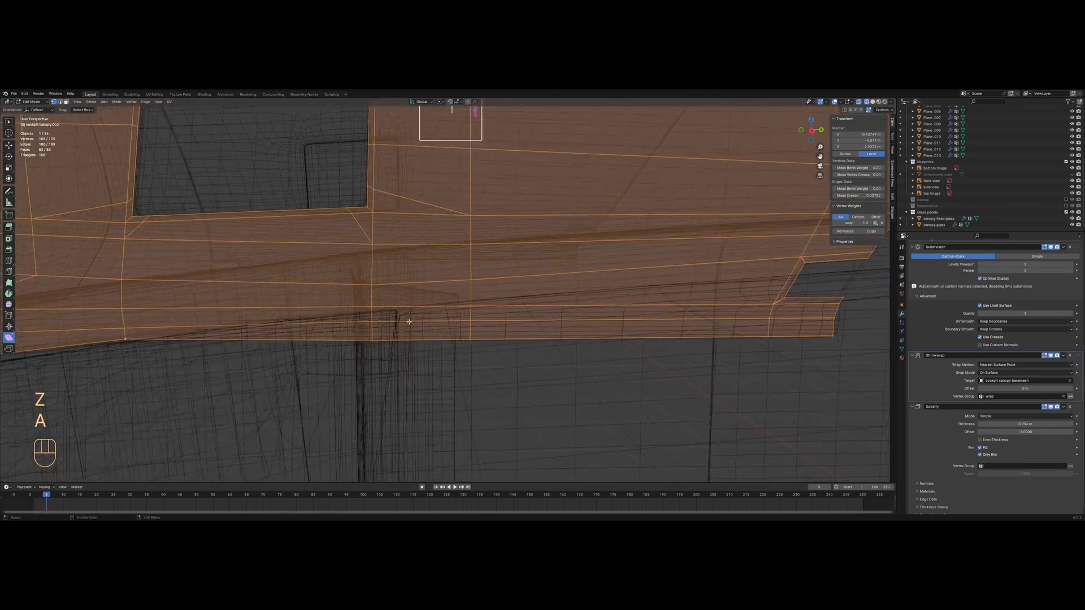
{"action": "key", "text": "2"}
{"action": "left_click", "coordinate": [434, 321]}
{"action": "key", "text": "1"}
{"action": "scroll", "coordinate": [433, 322], "scroll_direction": "up", "scroll_amount": 1}
{"action": "key", "text": "g"}
{"action": "key", "text": "g"}
{"action": "left_click", "coordinate": [470, 303]}
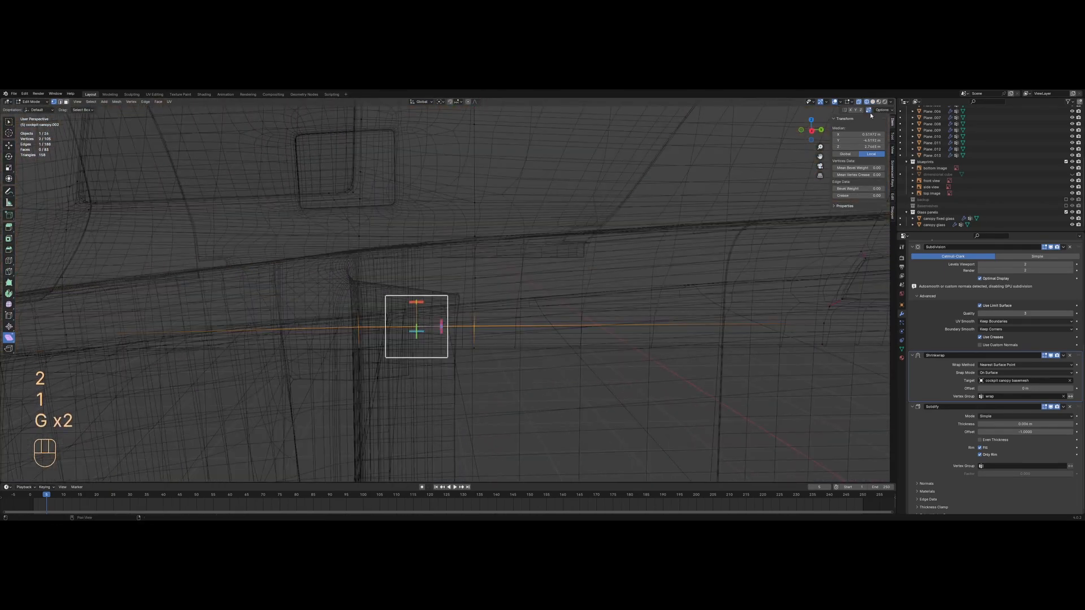
{"action": "key", "text": "g"}
{"action": "left_click", "coordinate": [463, 250]}
{"action": "key", "text": "a"}
Slide the inner edge of the lower strip closer to the rear notch towards the neighbouring edge loop
{"action": "middle_click_drag", "start_coordinate": [672, 298], "coordinate": [478, 294], "text": "shift"}
{"action": "key", "text": "2"}
{"action": "left_click", "coordinate": [619, 321]}
{"action": "key", "text": "1"}
{"action": "key", "text": "g"}
{"action": "key", "text": "g"}
{"action": "left_click", "coordinate": [622, 303]}
{"action": "key", "text": "a"}
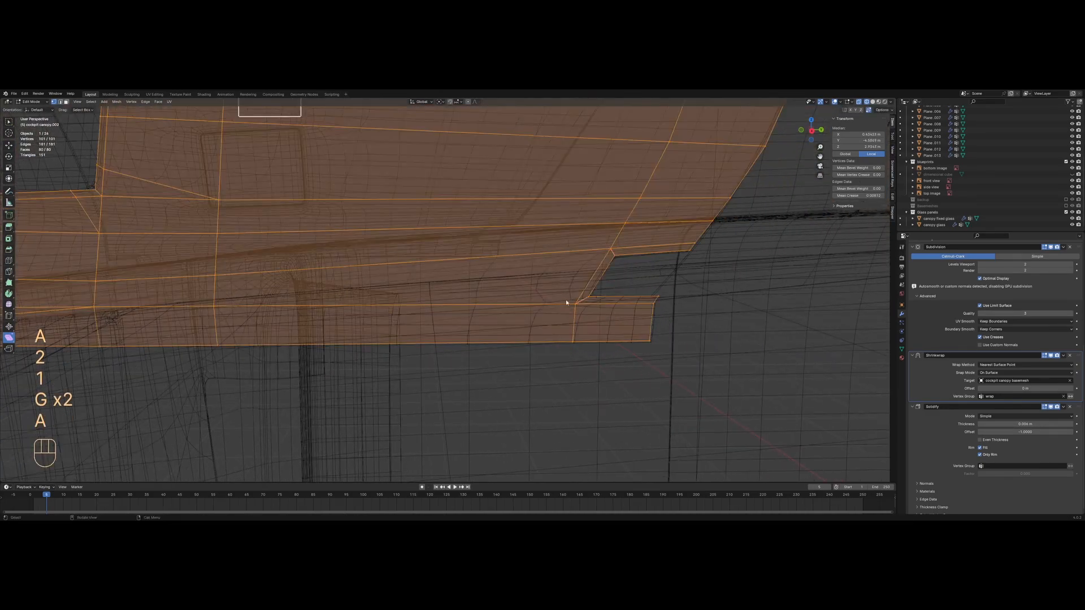
Slide the lower border vertices from below the square opening to the rear notch, then delete the remaining lower strip faces
{"action": "middle_click_drag", "start_coordinate": [362, 307], "coordinate": [559, 296], "text": "shift"}
{"action": "scroll", "coordinate": [353, 317], "scroll_direction": "down", "scroll_amount": 1}
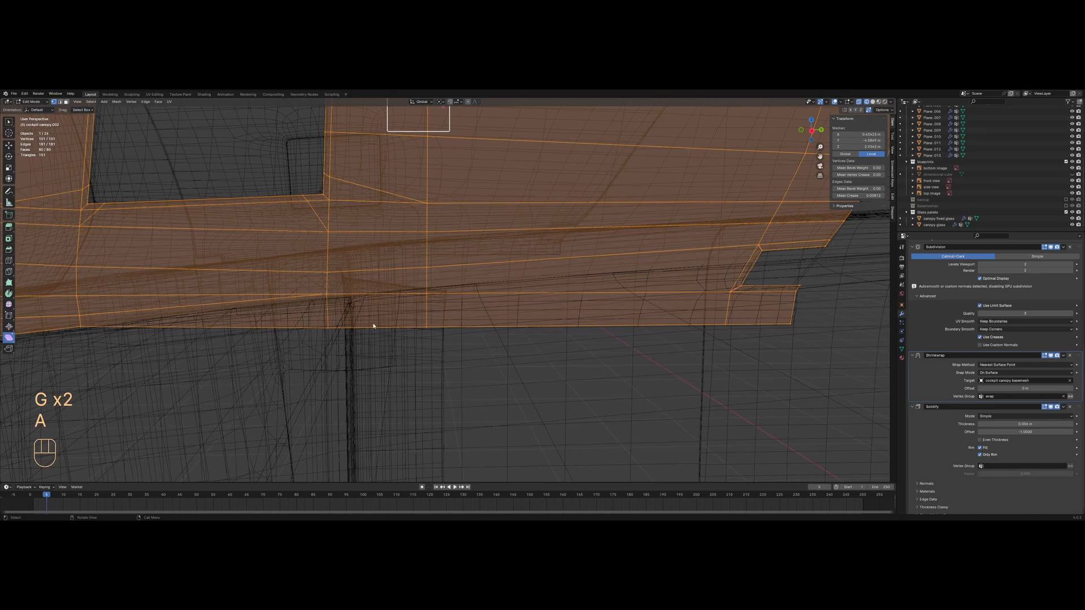
{"action": "left_click", "coordinate": [327, 327]}
{"action": "left_click", "coordinate": [767, 319], "text": "ctrl"}
{"action": "key", "text": "g"}
{"action": "key", "text": "g"}
{"action": "left_click", "coordinate": [759, 291]}
{"action": "key", "text": "a"}
{"action": "key", "text": "3"}
{"action": "key", "text": "x"}
{"action": "key", "text": "1"}
{"action": "key", "text": "a"}
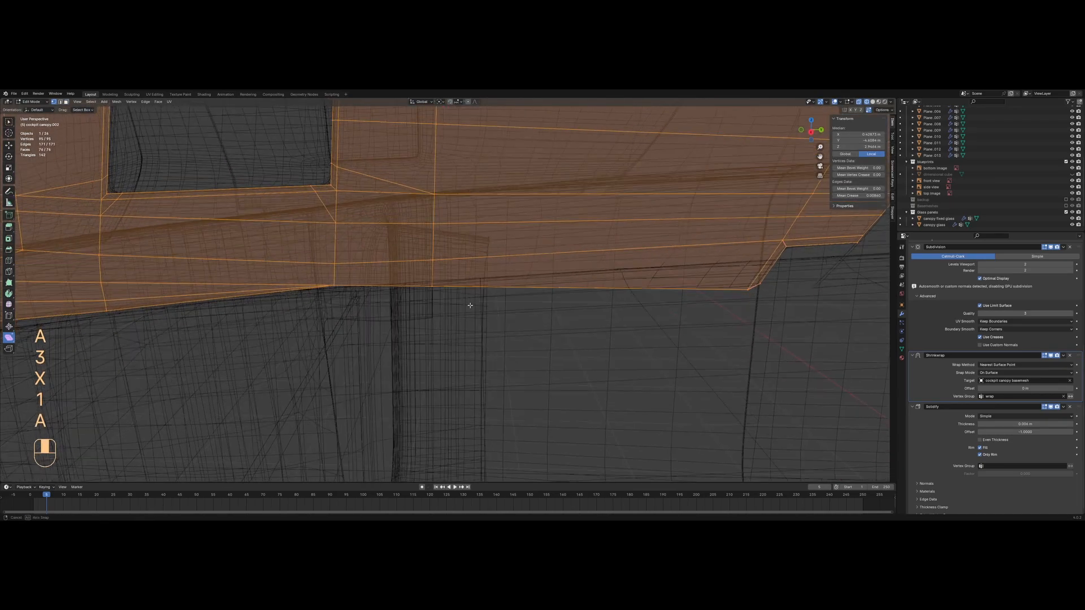
Examine the canopy panel's trimmed lower border between both notches in wireframe and solid shading
{"action": "key", "text": "z"}
{"action": "left_click", "coordinate": [495, 311]}
{"action": "middle_click_drag", "start_coordinate": [495, 311], "coordinate": [496, 317]}
{"action": "key", "text": "z"}
{"action": "middle_click_drag", "start_coordinate": [328, 287], "coordinate": [625, 291], "text": "shift"}
{"action": "key", "text": "z"}
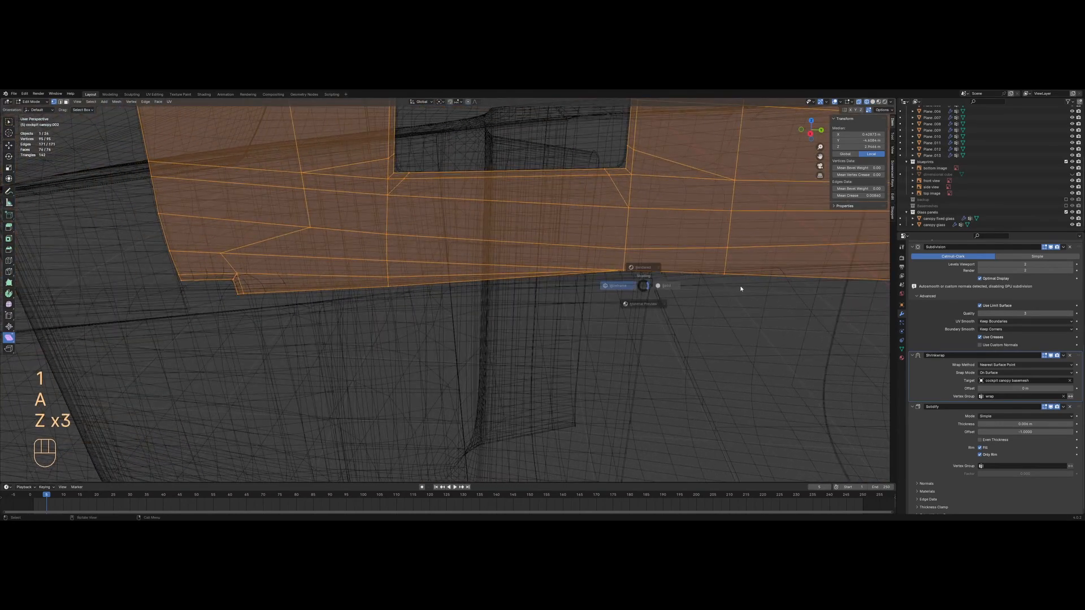
{"action": "middle_click_drag", "start_coordinate": [762, 288], "coordinate": [506, 289], "text": "shift"}
{"action": "key", "text": "Tab"}
{"action": "key", "text": "Tab"}
{"action": "key", "text": "z"}
{"action": "key", "text": "a"}
{"action": "middle_click_drag", "start_coordinate": [716, 277], "coordinate": [485, 291], "text": "shift"}
{"action": "left_click_drag", "start_coordinate": [474, 288], "coordinate": [565, 315]}
{"action": "scroll", "coordinate": [567, 316], "scroll_direction": "up", "scroll_amount": 2}
{"action": "key", "text": "z"}
{"action": "key", "text": "g"}
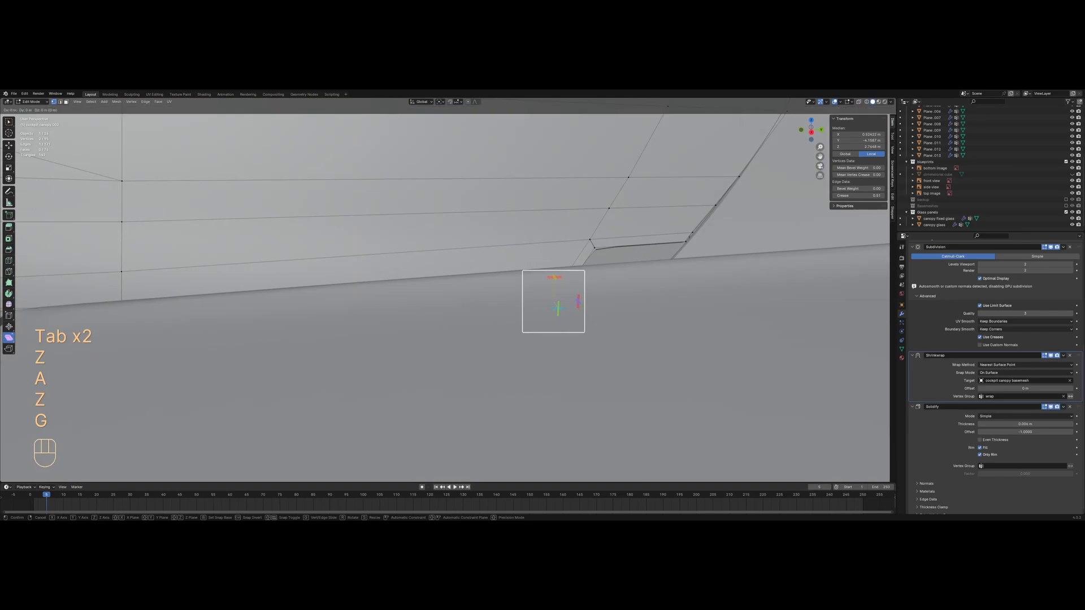
{"action": "right_click", "coordinate": [606, 301]}
Slide the lower vertex at the front end of the canopy panel's rear notch
{"action": "key", "text": "z"}
{"action": "key", "text": "a"}
{"action": "key", "text": "z"}
{"action": "key", "text": "g"}
{"action": "key", "text": "g"}
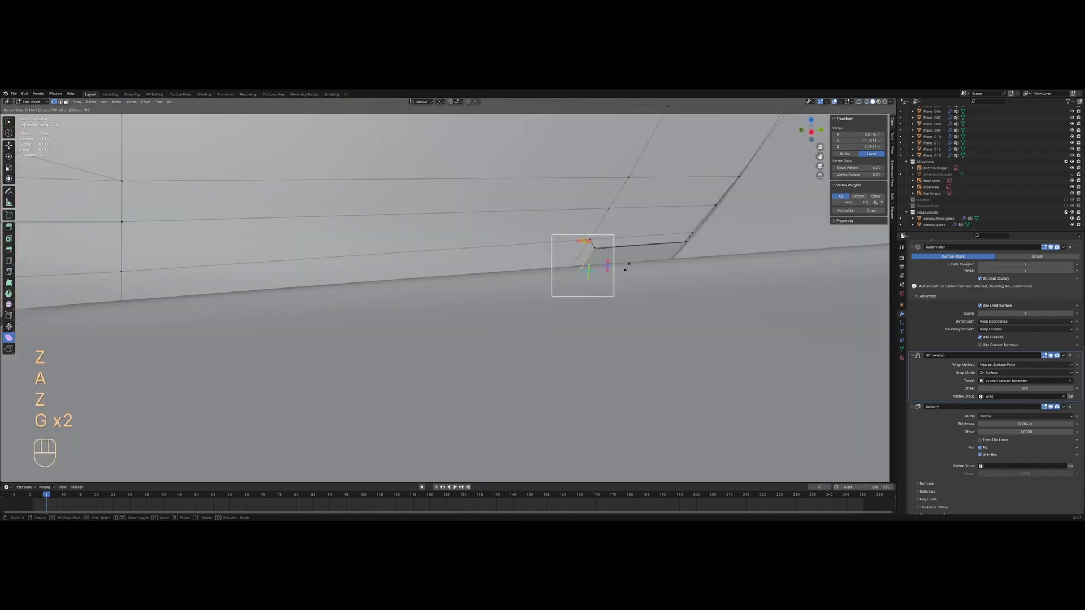
{"action": "left_click", "coordinate": [627, 266]}
{"action": "key", "text": "z"}
{"action": "key", "text": "a"}
Slide the lower border vertex of the canopy panel just behind the front edge of the intake panel
{"action": "middle_click_drag", "start_coordinate": [271, 325], "coordinate": [642, 300], "text": "shift"}
{"action": "key", "text": "z"}
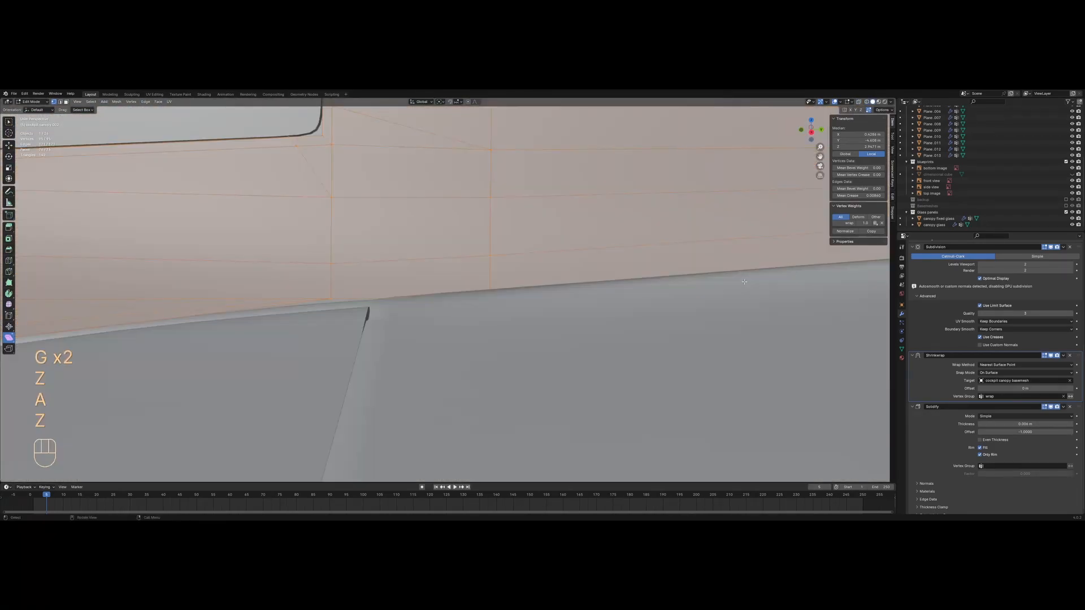
{"action": "left_click", "coordinate": [482, 294]}
{"action": "key", "text": "g"}
{"action": "key", "text": "g"}
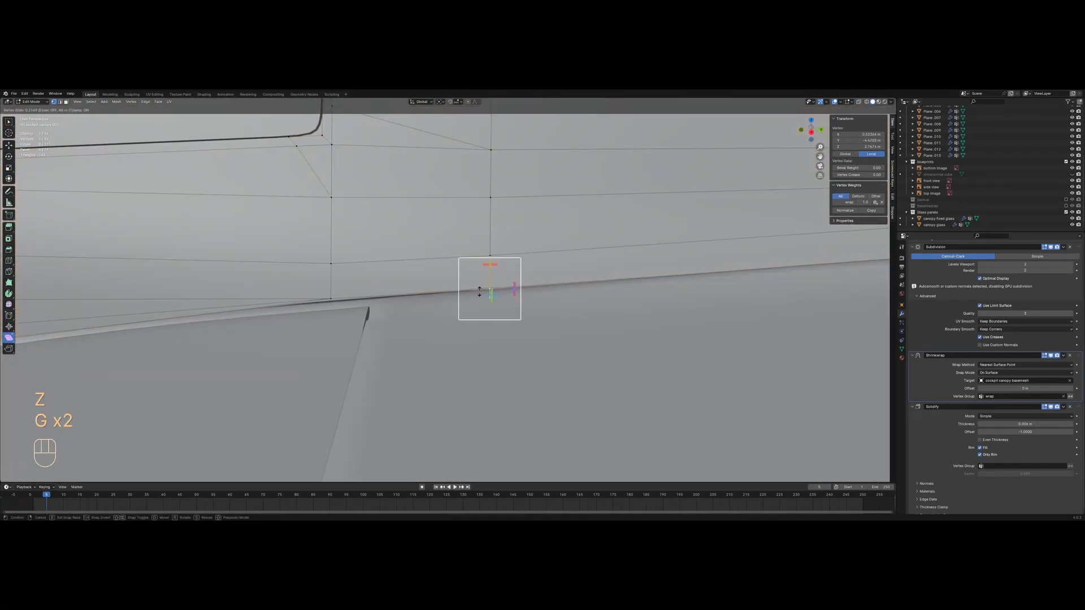
{"action": "left_click", "coordinate": [479, 291]}
Reposition the next lower border vertex towards the front notch to align the canopy panel's seam
{"action": "left_click", "coordinate": [350, 300]}
{"action": "key", "text": "g"}
{"action": "left_click", "coordinate": [320, 299]}
{"action": "key", "text": "g"}
{"action": "key", "text": "z"}
{"action": "left_click", "coordinate": [319, 299]}
{"action": "middle_click_drag", "start_coordinate": [319, 300], "coordinate": [318, 311]}
{"action": "key", "text": "g"}
{"action": "key", "text": "z"}
{"action": "left_click", "coordinate": [318, 308]}
{"action": "key", "text": "a"}
{"action": "key", "text": "g"}
{"action": "left_click", "coordinate": [483, 274]}
Leave Edit Mode, deselect everything, and save the file after viewing the finished canopy seam
{"action": "key", "text": "Tab"}
{"action": "key", "text": "alt+a"}
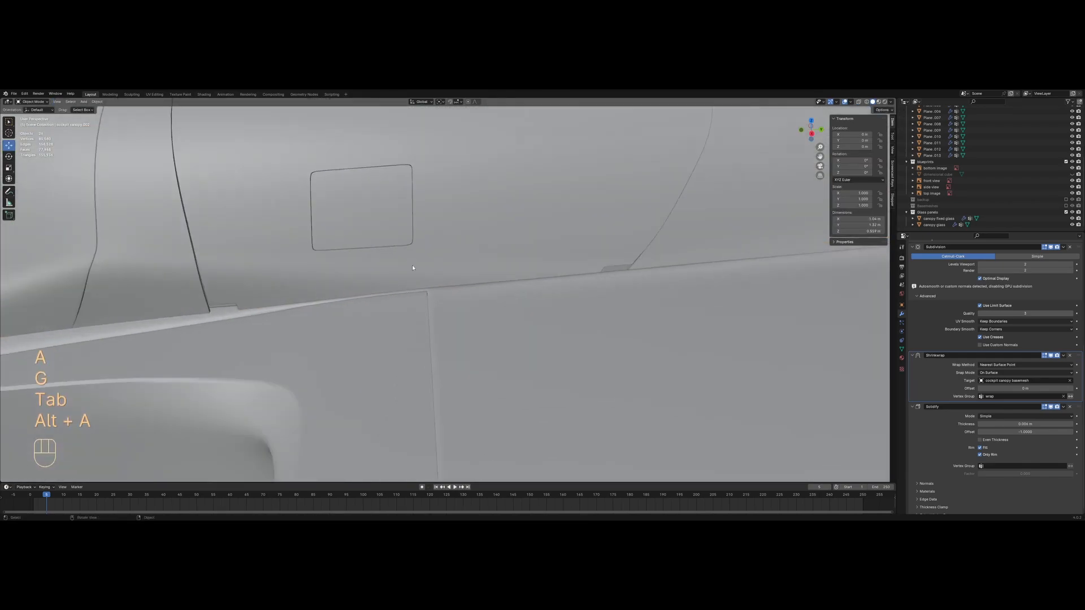
{"action": "key", "text": "ctrl+s"}
{"action": "key", "text": "z"}
{"action": "left_click", "coordinate": [414, 226]}
{"action": "mouse_move", "coordinate": [436, 246]}
{"action": "middle_mouse_down"}
{"action": "mouse_move", "coordinate": [480, 284]}
{"action": "mouse_move", "coordinate": [487, 260]}
{"action": "middle_mouse_up"}
{"action": "scroll", "coordinate": [451, 264], "scroll_direction": "down", "scroll_amount": 3}
{"action": "key", "text": "z"}
{"action": "left_click", "coordinate": [591, 252]}
{"action": "mouse_move", "coordinate": [593, 252]}
{"action": "middle_mouse_down"}
{"action": "mouse_move", "coordinate": [639, 248]}
{"action": "mouse_move", "coordinate": [527, 246]}
{"action": "mouse_move", "coordinate": [479, 304]}
{"action": "mouse_move", "coordinate": [382, 280]}
{"action": "mouse_move", "coordinate": [378, 259]}
{"action": "middle_mouse_up"}
{"action": "key", "text": "ctrl+s"}
Edit the intake panel Plane.004 and add a loop cut across it, slid towards its front edge
{"action": "middle_click_drag", "start_coordinate": [182, 454], "coordinate": [564, 298]}
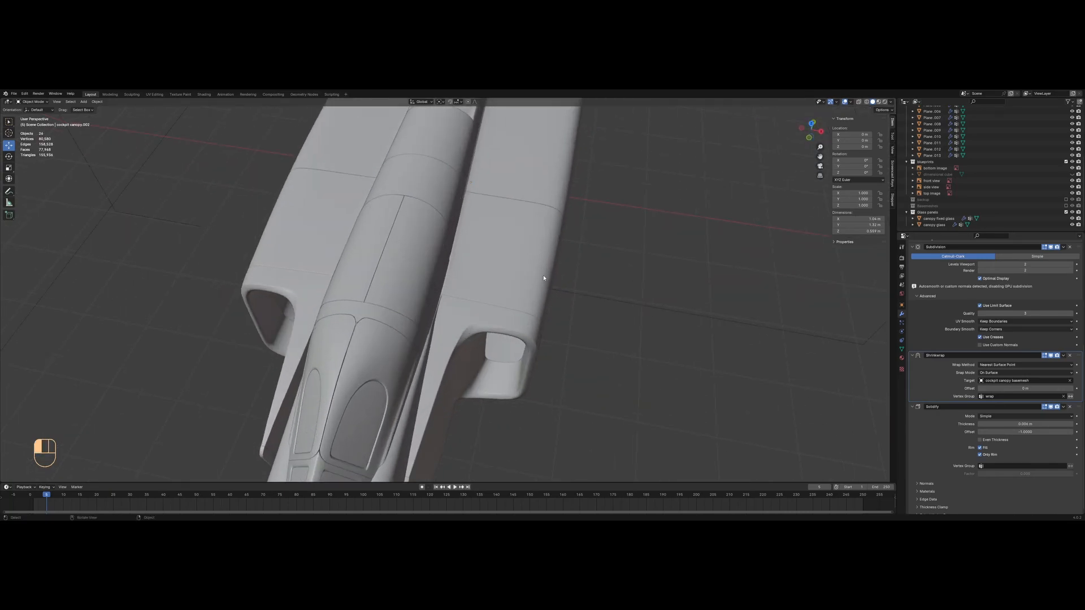
{"action": "left_click", "coordinate": [544, 278]}
{"action": "scroll", "coordinate": [528, 322], "scroll_direction": "up", "scroll_amount": 5}
{"action": "key", "text": "Tab"}
{"action": "key", "text": "a"}
{"action": "middle_click_drag", "start_coordinate": [519, 318], "coordinate": [455, 288]}
{"action": "middle_click_drag", "start_coordinate": [455, 288], "coordinate": [489, 328], "text": "shift"}
{"action": "key", "text": "ctrl+r"}
{"action": "left_click", "coordinate": [488, 333]}
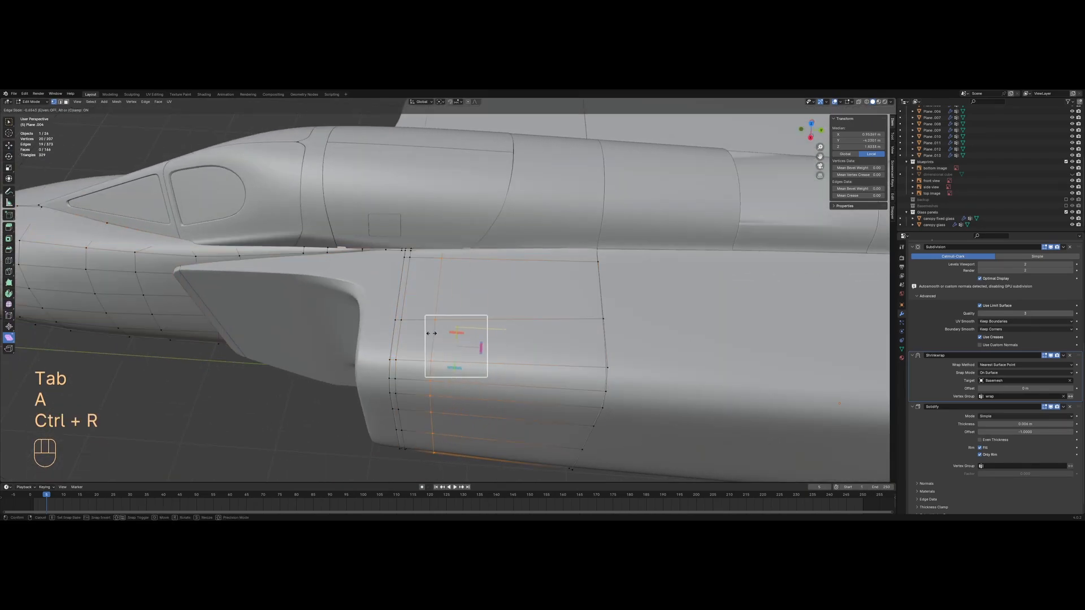
{"action": "left_click", "coordinate": [442, 335]}
Slide a vertex beside the new loop cut to shape the small face on top of the intake
{"action": "middle_click_drag", "start_coordinate": [442, 334], "coordinate": [473, 382]}
{"action": "key", "text": "3"}
{"action": "left_click", "coordinate": [470, 367]}
{"action": "middle_click_drag", "start_coordinate": [472, 383], "coordinate": [418, 314], "text": "shift"}
{"action": "scroll", "coordinate": [441, 308], "scroll_direction": "up", "scroll_amount": 1}
{"action": "key", "text": "1"}
{"action": "middle_click_drag", "start_coordinate": [418, 314], "coordinate": [479, 282]}
{"action": "left_click", "coordinate": [387, 264]}
{"action": "key", "text": "g"}
{"action": "key", "text": "g"}
{"action": "left_click", "coordinate": [394, 261]}
Inset the small face at the front outer corner of the intake panel's top
{"action": "key", "text": "3"}
{"action": "left_click", "coordinate": [410, 287]}
{"action": "key", "text": "i"}
{"action": "left_click", "coordinate": [465, 253]}
{"action": "middle_click_drag", "start_coordinate": [479, 283], "coordinate": [480, 254]}
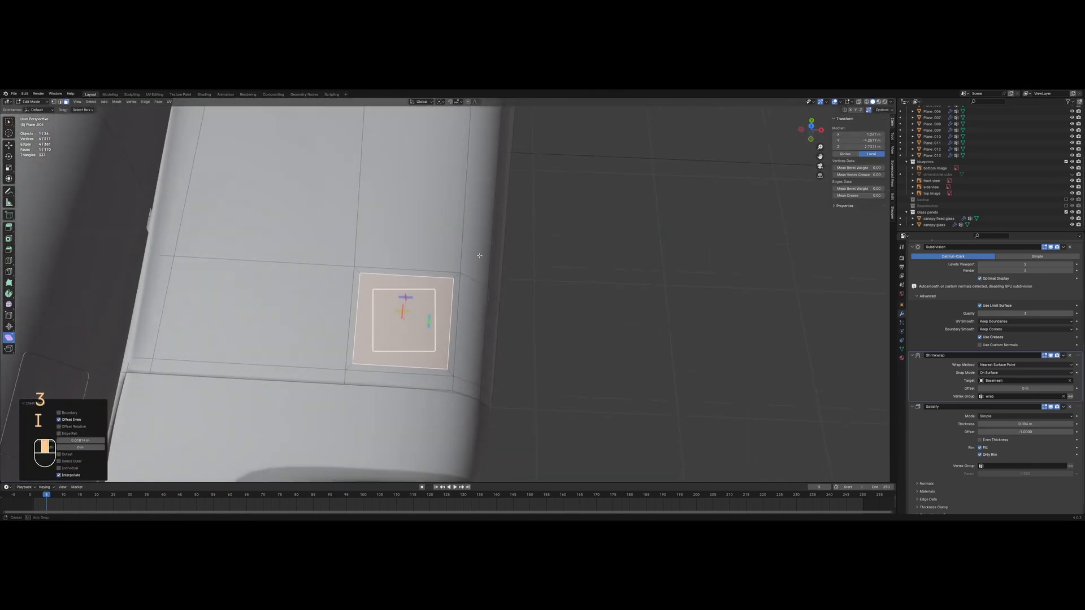
Separate the inset face from Plane.004 into its own object by selection and leave Edit Mode
{"action": "scroll", "coordinate": [485, 252], "scroll_direction": "up", "scroll_amount": 3}
{"action": "scroll", "coordinate": [485, 252], "scroll_direction": "down", "scroll_amount": 1}
{"action": "right_click", "coordinate": [473, 269]}
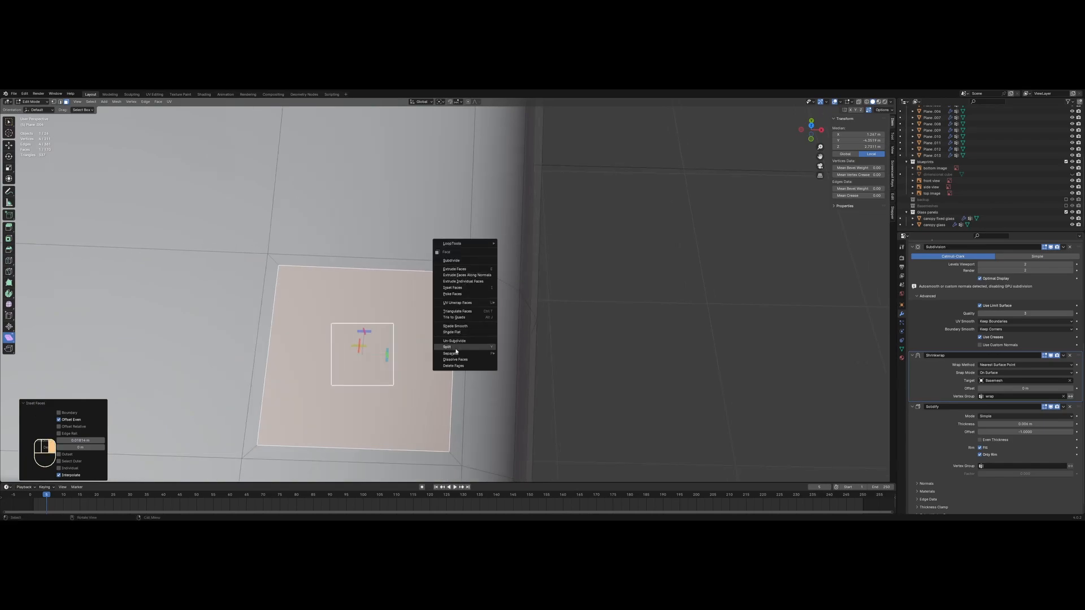
{"action": "left_click", "coordinate": [507, 354]}
{"action": "key", "text": "Tab"}
{"action": "scroll", "coordinate": [478, 311], "scroll_direction": "down", "scroll_amount": 2}
{"action": "middle_click_drag", "start_coordinate": [478, 311], "coordinate": [435, 303]}
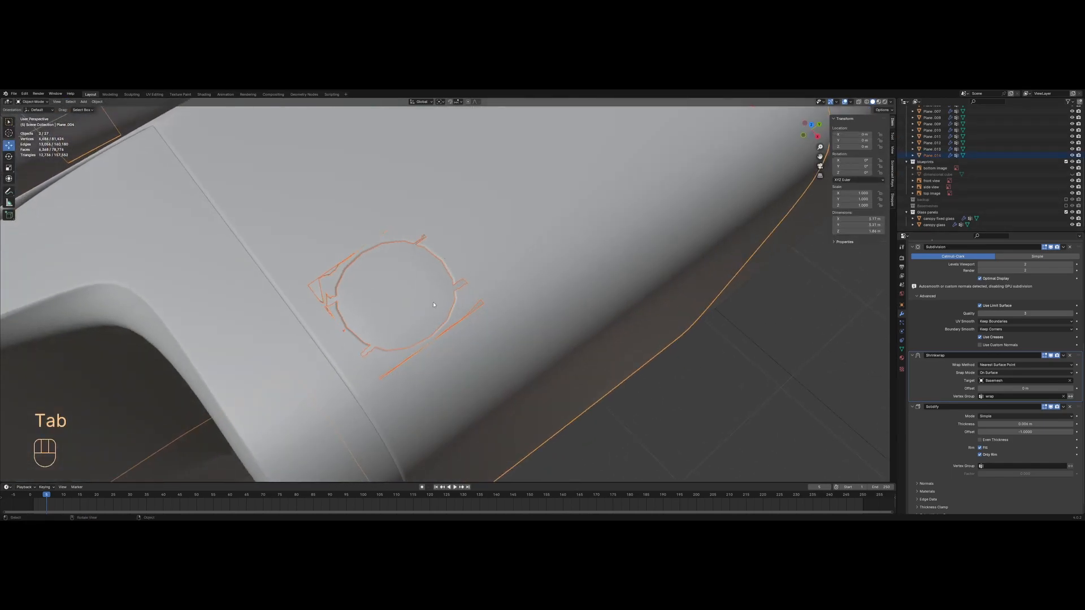
Select the intake panel Plane.004 again and reopen its mesh for editing around the hatch opening
{"action": "left_click", "coordinate": [433, 303]}
{"action": "key", "text": "z"}
{"action": "left_click", "coordinate": [491, 229]}
{"action": "key", "text": "Tab"}
{"action": "key", "text": "a"}
{"action": "middle_click_drag", "start_coordinate": [463, 231], "coordinate": [416, 231]}
{"action": "key", "text": "z"}
Select the four diagonal corner edges around the hatch opening and bevel them to tighten its rounded corners
{"action": "middle_click_drag", "start_coordinate": [416, 231], "coordinate": [416, 235], "text": "shift"}
{"action": "left_click_drag", "start_coordinate": [416, 235], "coordinate": [449, 279], "text": "shift"}
{"action": "scroll", "coordinate": [449, 279], "scroll_direction": "up", "scroll_amount": 2}
{"action": "key", "text": "2"}
{"action": "left_click", "coordinate": [413, 221]}
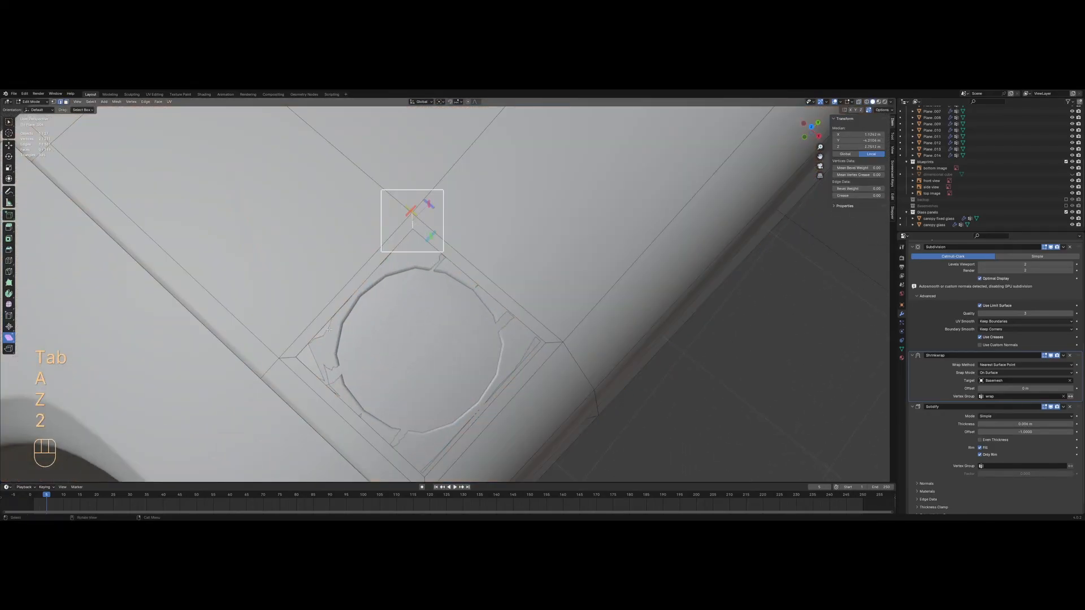
{"action": "middle_click_drag", "start_coordinate": [366, 403], "coordinate": [415, 359], "text": "shift"}
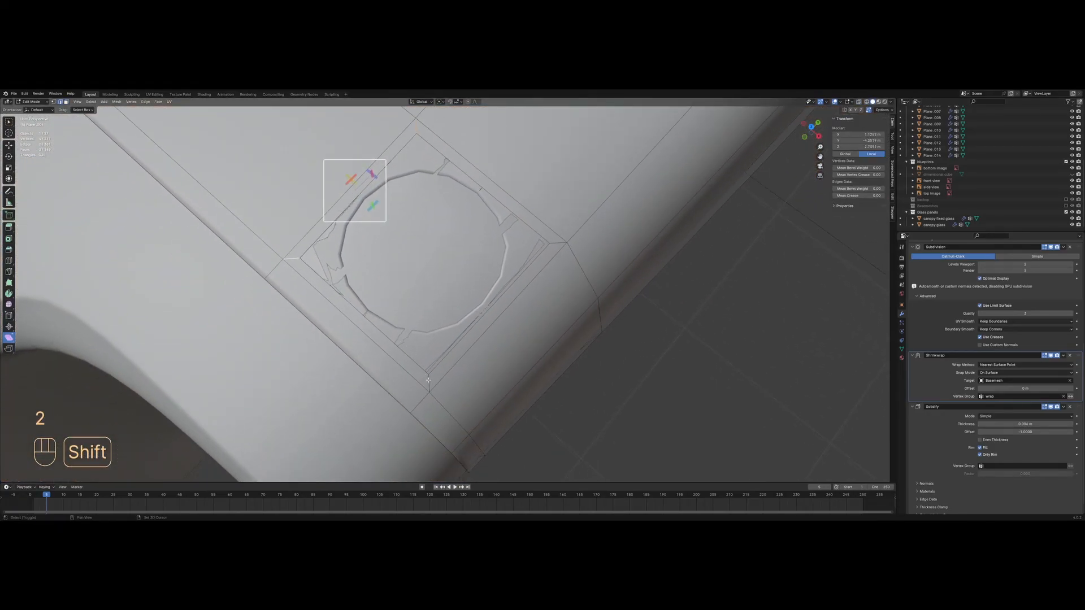
{"action": "key", "text": "ctrl+b"}
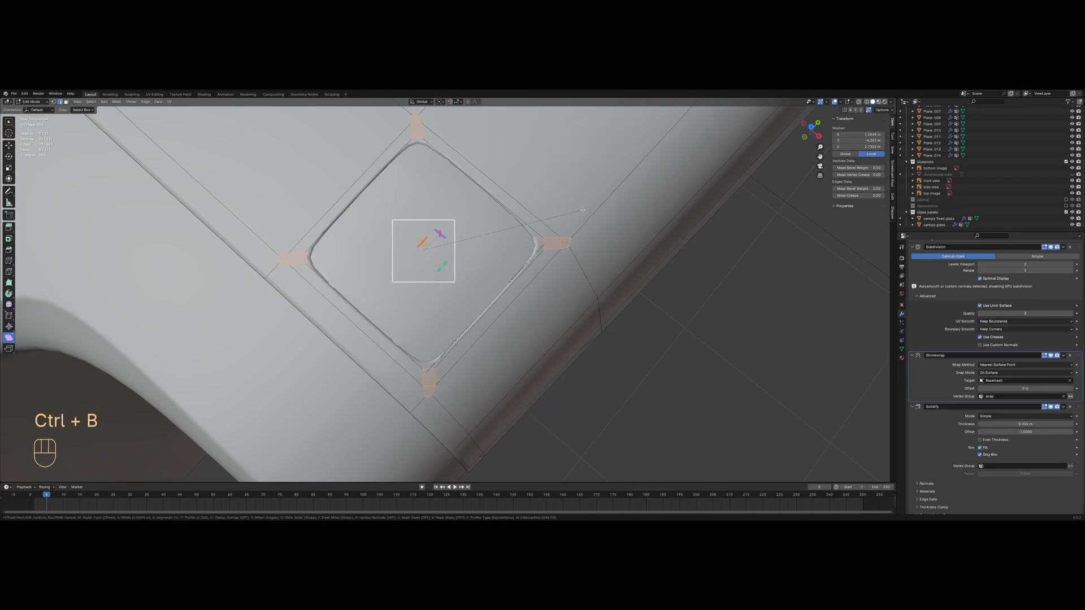
{"action": "left_click", "coordinate": [583, 210]}
Switch to wireframe shading and vertex selection around the beveled corners of the hatch opening
{"action": "middle_click_drag", "start_coordinate": [361, 271], "coordinate": [444, 303], "text": "shift"}
{"action": "scroll", "coordinate": [443, 303], "scroll_direction": "up", "scroll_amount": 3}
{"action": "key", "text": "z"}
{"action": "left_click", "coordinate": [400, 303]}
{"action": "scroll", "coordinate": [316, 277], "scroll_direction": "up", "scroll_amount": 1}
{"action": "key", "text": "1"}
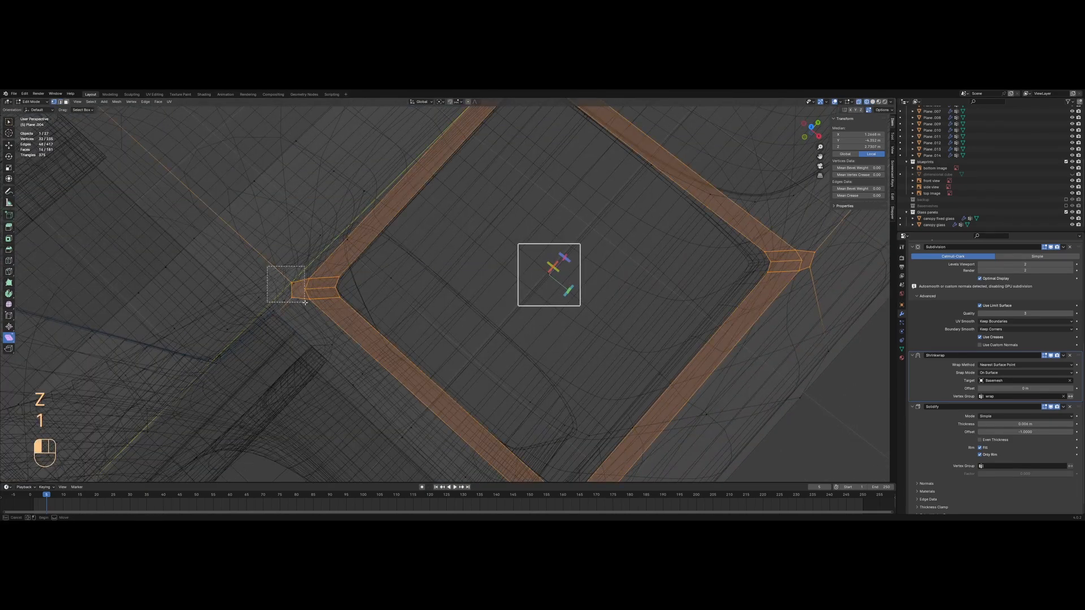
{"action": "left_click_drag", "start_coordinate": [303, 301], "coordinate": [304, 301]}
{"action": "key", "text": "ctrl+z"}
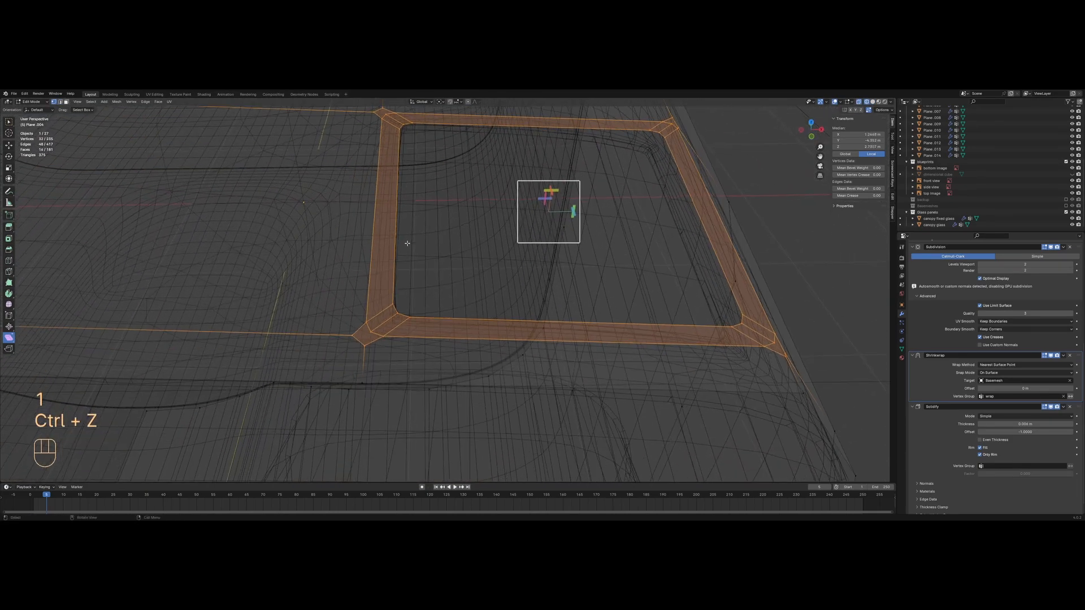
Select the outer vertices at the hatch opening's front inner corner and add the At Center merge to Quick Favorites
{"action": "left_click_drag", "start_coordinate": [386, 345], "coordinate": [387, 345]}
{"action": "left_click", "coordinate": [365, 347], "text": "shift"}
{"action": "key", "text": "z"}
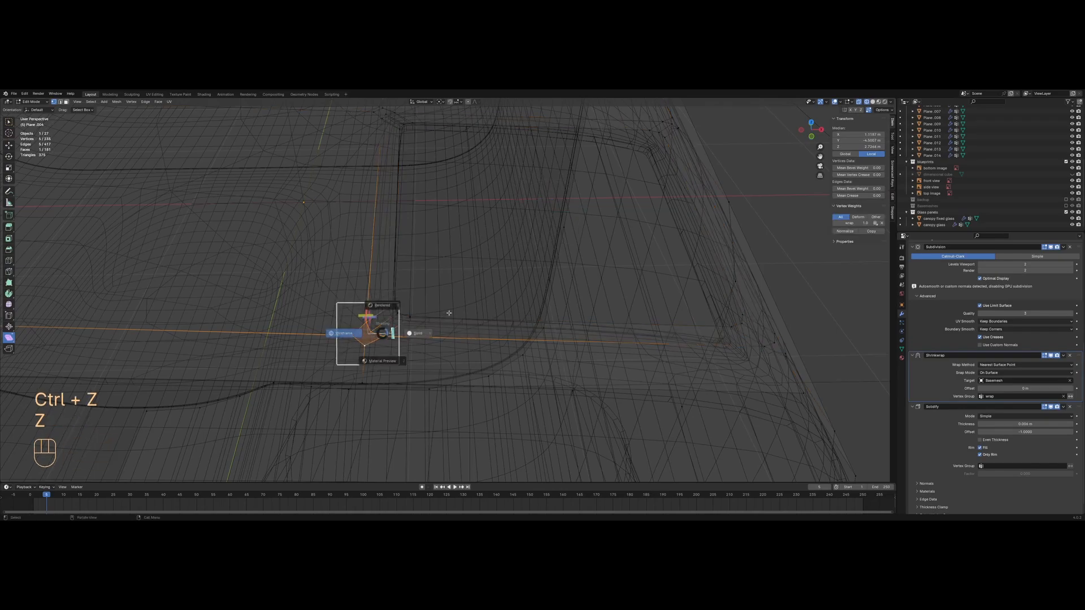
{"action": "left_click", "coordinate": [422, 331]}
{"action": "right_click", "coordinate": [457, 300]}
{"action": "mouse_move", "coordinate": [450, 289]}
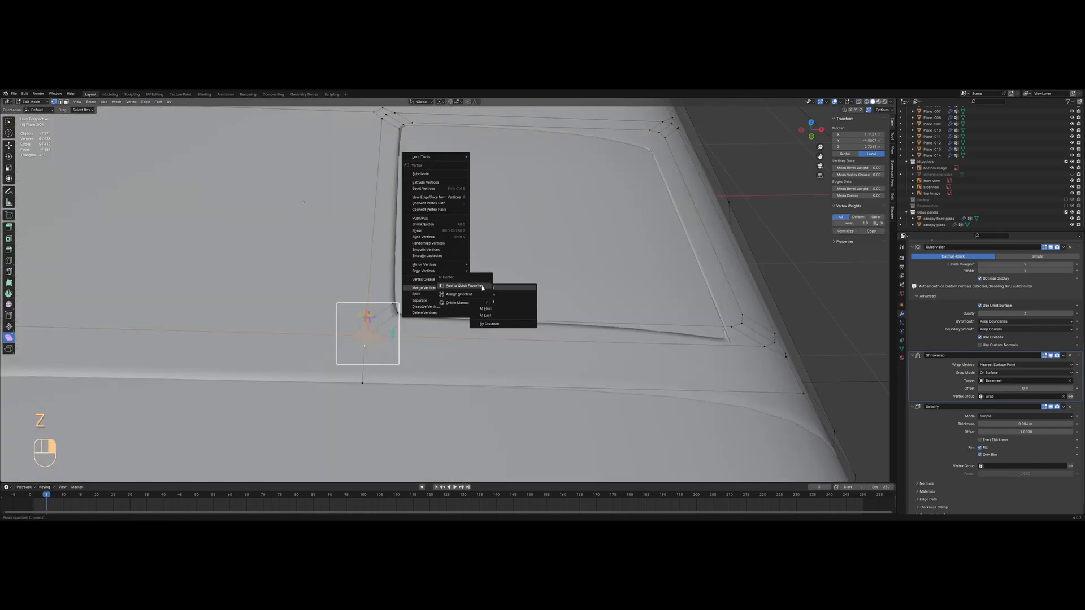
Try merging the three vertices at the front inner corner into one and undo the merge
{"action": "left_click", "coordinate": [575, 219]}
{"action": "scroll", "coordinate": [573, 220], "scroll_direction": "down", "scroll_amount": 1}
{"action": "mouse_move", "coordinate": [571, 222]}
{"action": "middle_mouse_down"}
{"action": "mouse_move", "coordinate": [438, 246]}
{"action": "mouse_move", "coordinate": [375, 281]}
{"action": "mouse_move", "coordinate": [429, 270]}
{"action": "mouse_move", "coordinate": [386, 270]}
{"action": "middle_mouse_up"}
{"action": "key", "text": "z"}
{"action": "key", "text": "a"}
{"action": "key", "text": "z"}
{"action": "left_click", "coordinate": [468, 269]}
{"action": "key", "text": "Tab"}
{"action": "key", "text": "ctrl+z"}
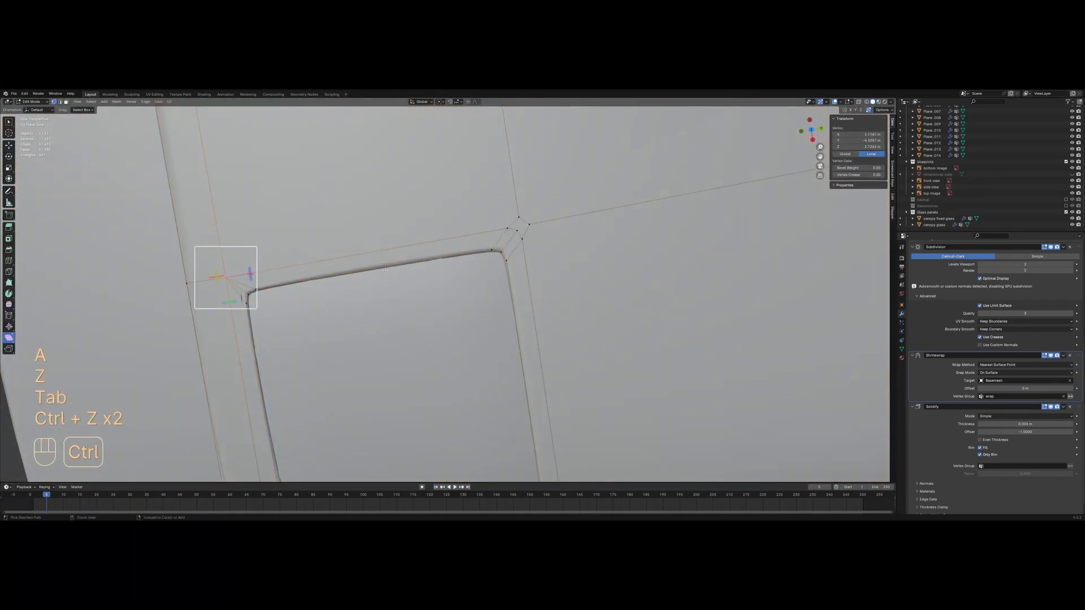
{"action": "key", "text": "ctrl+z"}
Merge the two neighbouring vertices at the hatch opening's front inner corner at their center
{"action": "mouse_move", "coordinate": [203, 277]}
{"action": "middle_mouse_down", "text": "shift"}
{"action": "mouse_move", "coordinate": [413, 290]}
{"action": "mouse_move", "coordinate": [381, 291]}
{"action": "mouse_move", "coordinate": [415, 274]}
{"action": "mouse_move", "coordinate": [456, 279]}
{"action": "middle_mouse_up", "text": "shift"}
{"action": "scroll", "coordinate": [413, 290], "scroll_direction": "up", "scroll_amount": 2}
{"action": "scroll", "coordinate": [413, 289], "scroll_direction": "down", "scroll_amount": 2}
{"action": "key", "text": "z"}
{"action": "key", "text": "a"}
{"action": "key", "text": "z"}
{"action": "scroll", "coordinate": [450, 347], "scroll_direction": "up", "scroll_amount": 3}
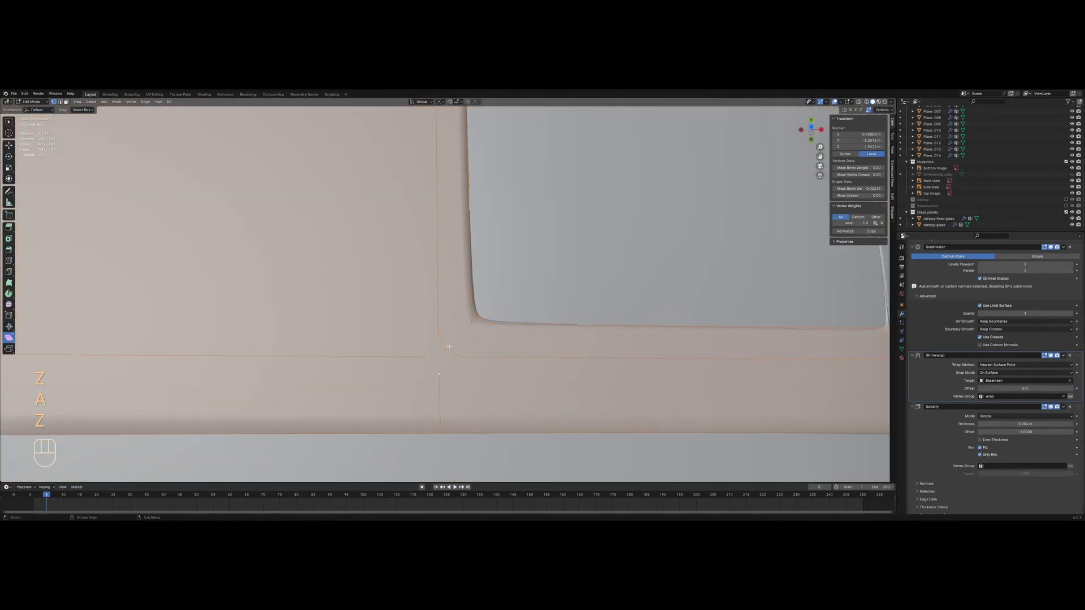
{"action": "scroll", "coordinate": [439, 338], "scroll_direction": "down", "scroll_amount": 2}
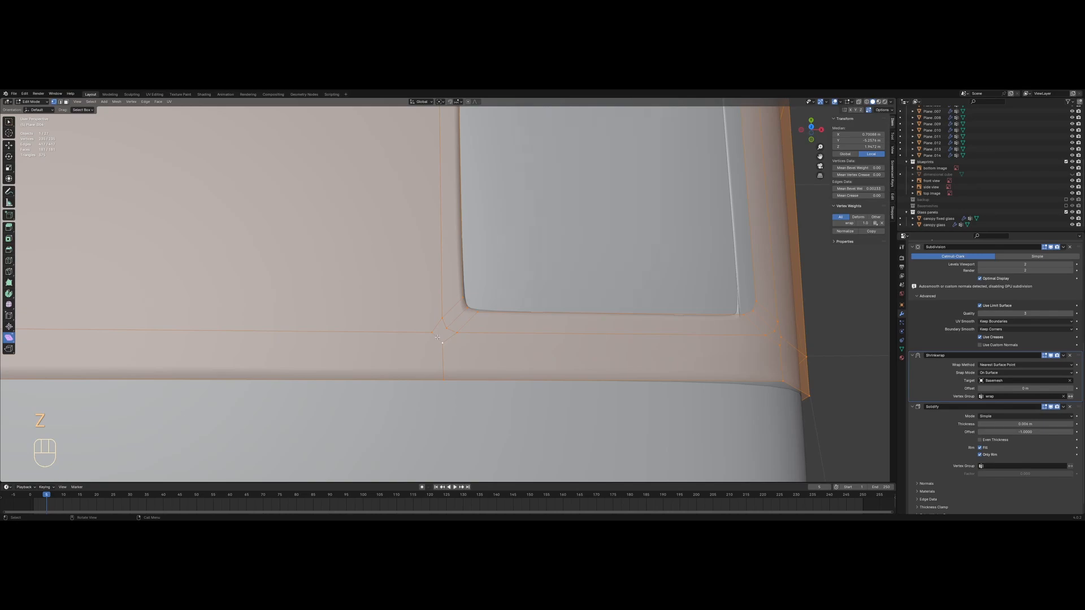
{"action": "scroll", "coordinate": [437, 337], "scroll_direction": "up", "scroll_amount": 2}
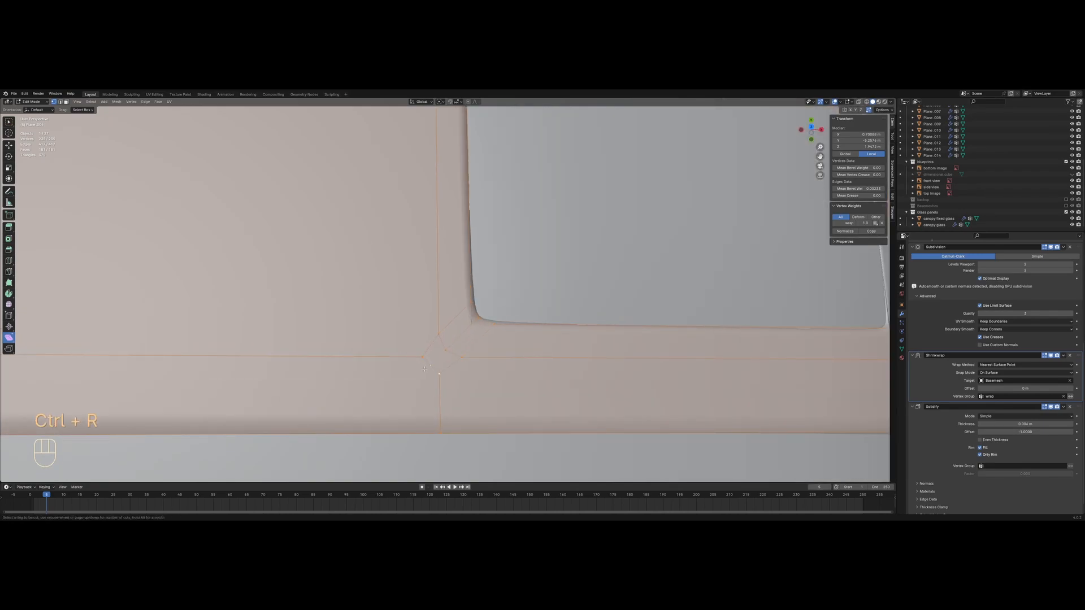
{"action": "left_click", "coordinate": [425, 360]}
{"action": "key", "text": "q"}
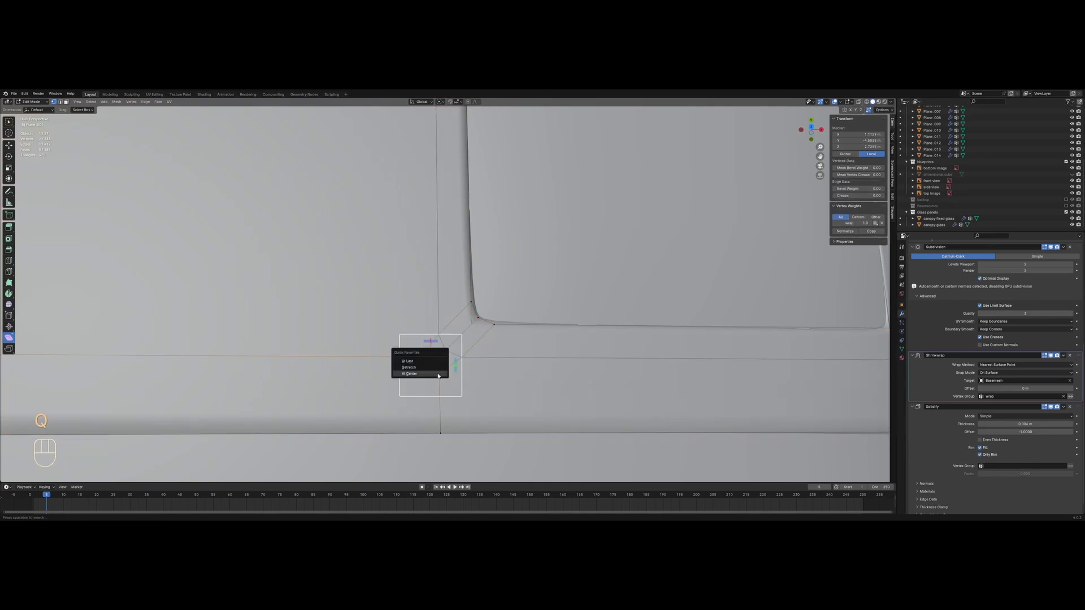
{"action": "left_click", "coordinate": [437, 374]}
Slide the vertex on the panel's front edge beside the merged corner along its edge
{"action": "scroll", "coordinate": [509, 354], "scroll_direction": "down", "scroll_amount": 4}
{"action": "scroll", "coordinate": [512, 353], "scroll_direction": "up", "scroll_amount": 2}
{"action": "scroll", "coordinate": [449, 363], "scroll_direction": "up", "scroll_amount": 2}
{"action": "left_click", "coordinate": [421, 417]}
{"action": "key", "text": "g"}
{"action": "key", "text": "g"}
{"action": "left_click", "coordinate": [406, 416]}
Cut a new vertex into the panel's front edge, slide it toward the front inner corner and connect it to the corner vertex
{"action": "scroll", "coordinate": [406, 416], "scroll_direction": "down", "scroll_amount": 2}
{"action": "middle_click_drag", "start_coordinate": [405, 416], "coordinate": [459, 321], "text": "shift"}
{"action": "scroll", "coordinate": [458, 321], "scroll_direction": "down", "scroll_amount": 3}
{"action": "mouse_move", "coordinate": [459, 321]}
{"action": "middle_mouse_down", "text": "shift"}
{"action": "mouse_move", "coordinate": [456, 300]}
{"action": "mouse_move", "coordinate": [465, 338]}
{"action": "middle_mouse_up", "text": "shift"}
{"action": "scroll", "coordinate": [468, 299], "scroll_direction": "up", "scroll_amount": 3}
{"action": "left_click", "coordinate": [460, 308]}
{"action": "key", "text": "ctrl+r"}
{"action": "left_click", "coordinate": [425, 336]}
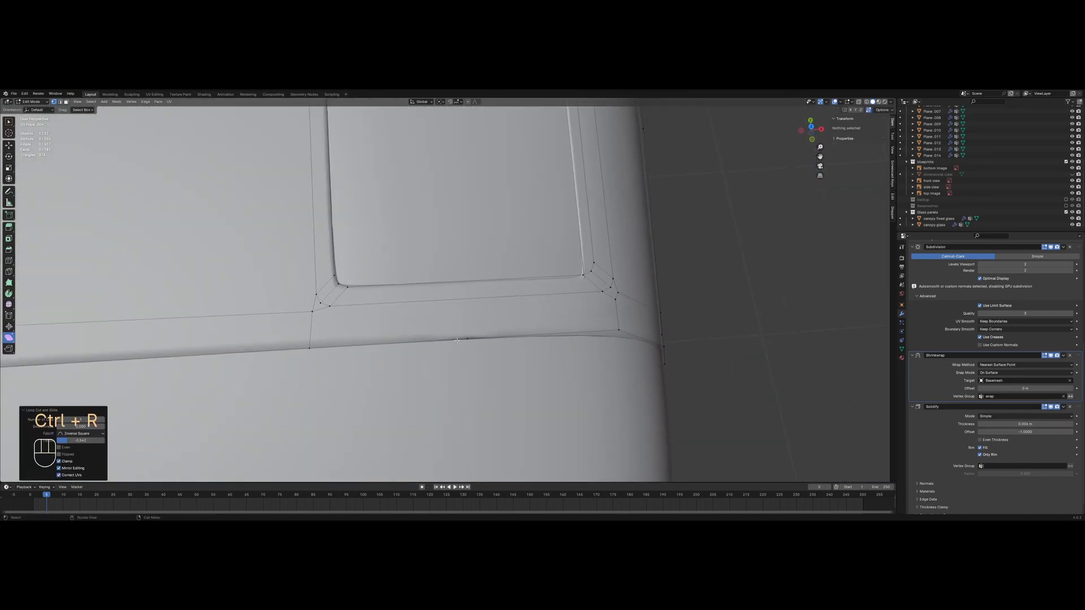
{"action": "left_click", "coordinate": [467, 340]}
{"action": "key", "text": "g"}
{"action": "key", "text": "g"}
{"action": "left_click", "coordinate": [360, 342]}
{"action": "left_click", "coordinate": [334, 307], "text": "shift"}
{"action": "key", "text": "j"}
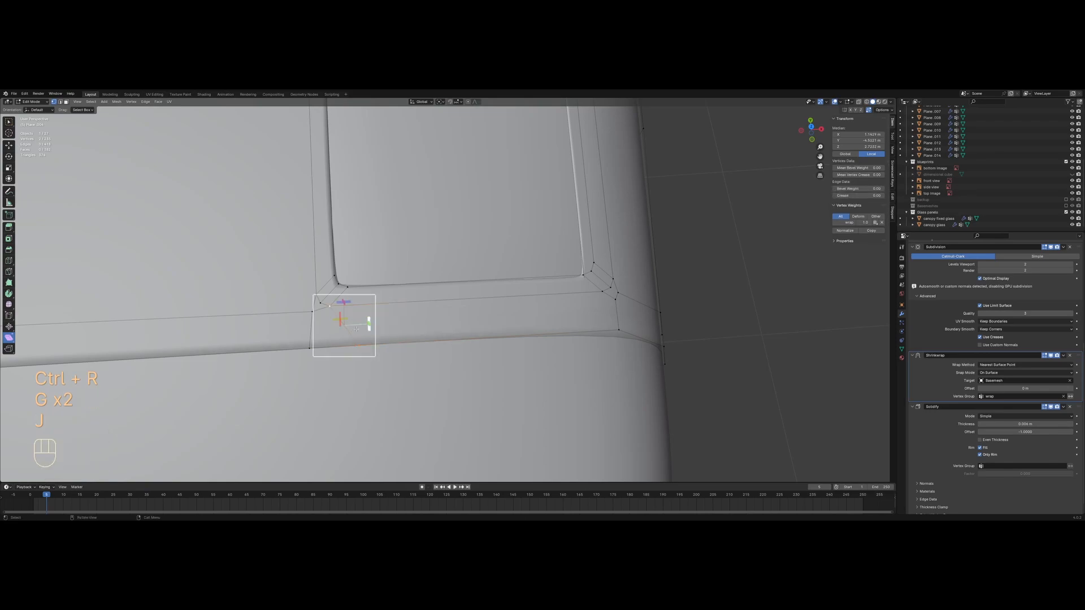
Slide a second front-edge vertex toward the hatch opening's front outer corner and connect it to the corner vertex
{"action": "left_click", "coordinate": [538, 333]}
{"action": "key", "text": "g"}
{"action": "key", "text": "g"}
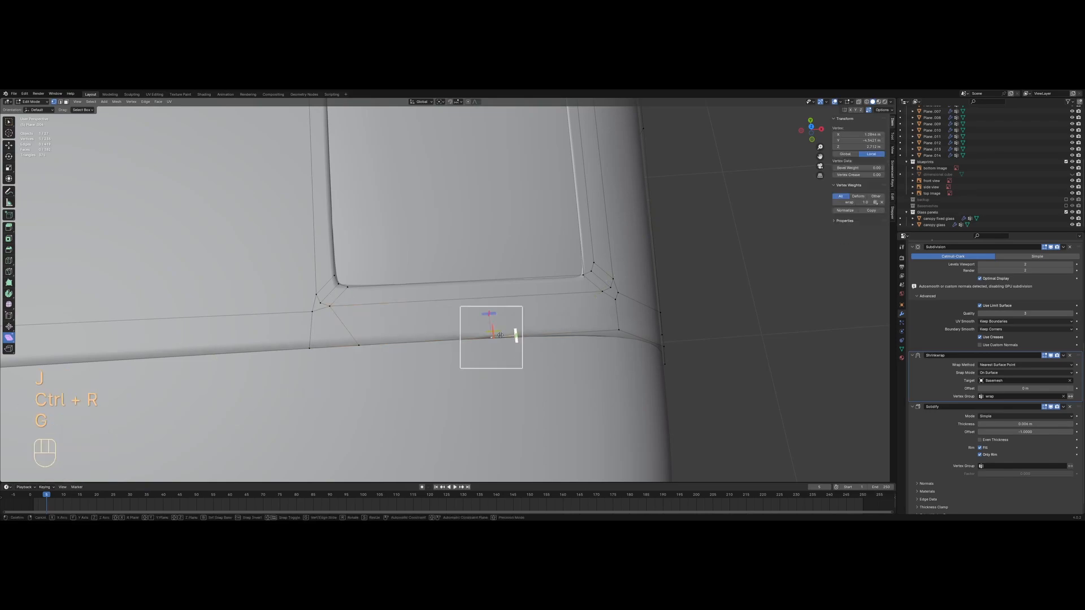
{"action": "left_click", "coordinate": [563, 319]}
{"action": "left_click", "coordinate": [599, 293], "text": "shift"}
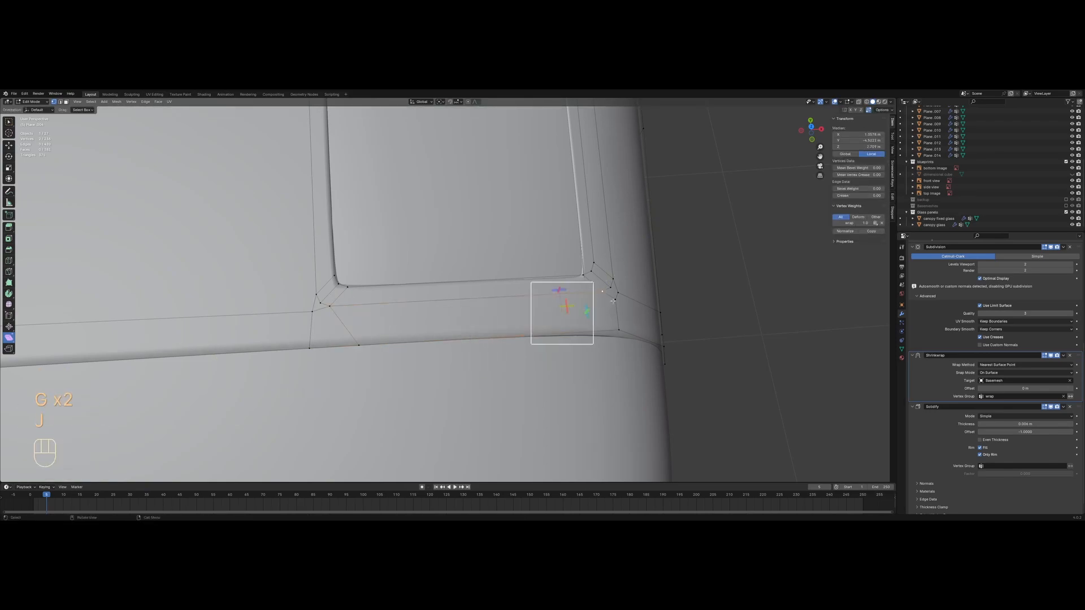
{"action": "key", "text": "Tab"}
{"action": "scroll", "coordinate": [568, 319], "scroll_direction": "down", "scroll_amount": 3}
{"action": "middle_click_drag", "start_coordinate": [565, 318], "coordinate": [452, 324]}
{"action": "key", "text": "Tab"}
Merge the two outer vertices at the hatch opening's rear inner corner at their center
{"action": "middle_click_drag", "start_coordinate": [452, 323], "coordinate": [433, 265], "text": "shift"}
{"action": "scroll", "coordinate": [385, 325], "scroll_direction": "down", "scroll_amount": 2}
{"action": "middle_click_drag", "start_coordinate": [432, 266], "coordinate": [400, 336], "text": "shift"}
{"action": "scroll", "coordinate": [428, 300], "scroll_direction": "up", "scroll_amount": 2}
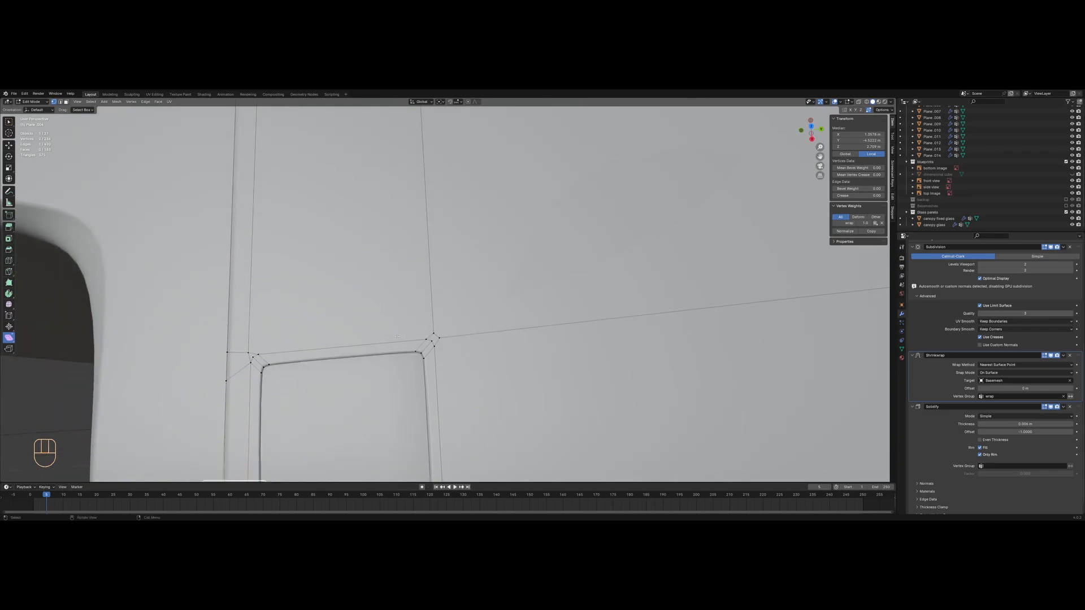
{"action": "scroll", "coordinate": [401, 336], "scroll_direction": "up", "scroll_amount": 3}
{"action": "key", "text": "q"}
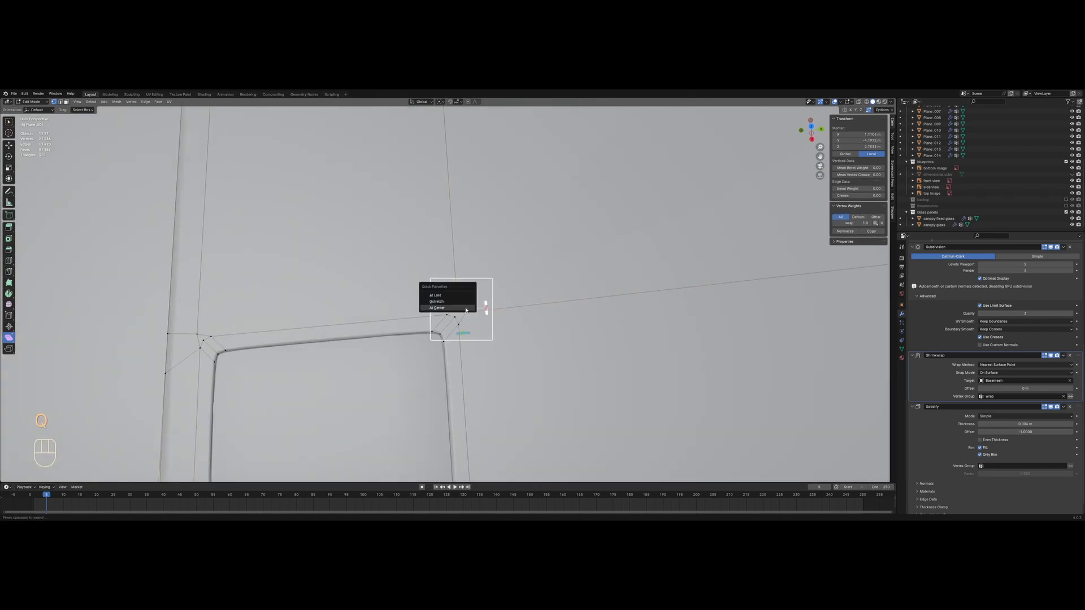
{"action": "left_click", "coordinate": [467, 310]}
Merge the two outer vertices at the hatch opening's rear outer corner at their center
{"action": "scroll", "coordinate": [450, 296], "scroll_direction": "down", "scroll_amount": 4}
{"action": "middle_click_drag", "start_coordinate": [451, 295], "coordinate": [416, 139]}
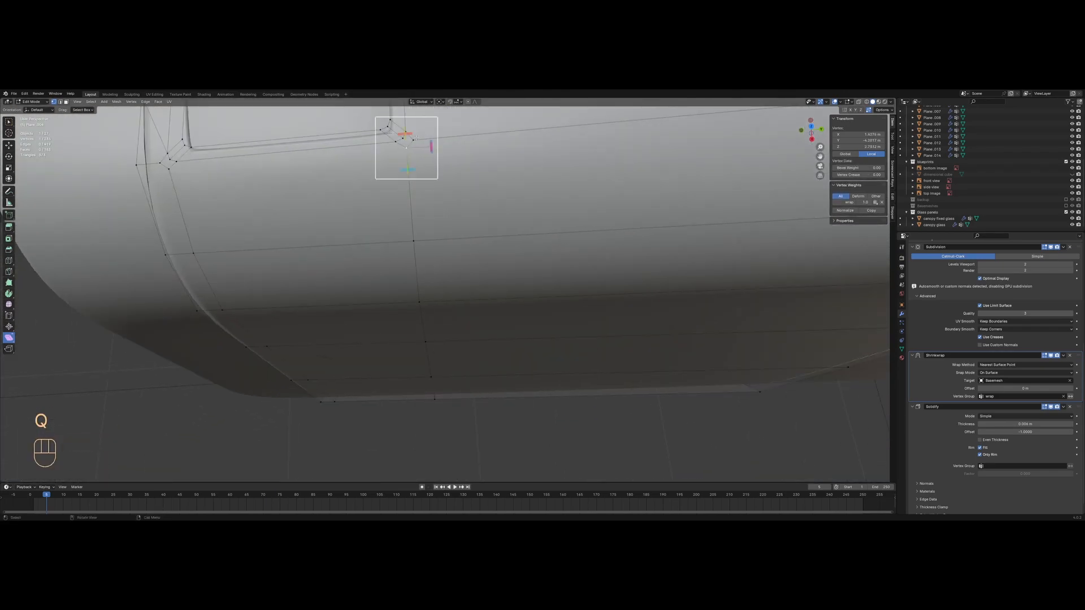
{"action": "left_click", "coordinate": [415, 139], "text": "shift"}
{"action": "key", "text": "q"}
{"action": "left_click", "coordinate": [416, 139]}
Merge the two outer vertices at the hatch opening's front outer corner at their center
{"action": "key", "text": "a"}
{"action": "middle_click_drag", "start_coordinate": [184, 164], "coordinate": [402, 243], "text": "shift"}
{"action": "scroll", "coordinate": [402, 243], "scroll_direction": "up", "scroll_amount": 2}
{"action": "middle_click_drag", "start_coordinate": [403, 243], "coordinate": [398, 300]}
{"action": "left_click", "coordinate": [378, 298]}
{"action": "left_click", "coordinate": [388, 306], "text": "shift"}
{"action": "key", "text": "q"}
{"action": "left_click", "coordinate": [390, 312]}
Connect the front and rear outer corner vertices with an edge along the opening's outer side and slide that edge
{"action": "key", "text": "a"}
{"action": "left_click", "coordinate": [383, 305]}
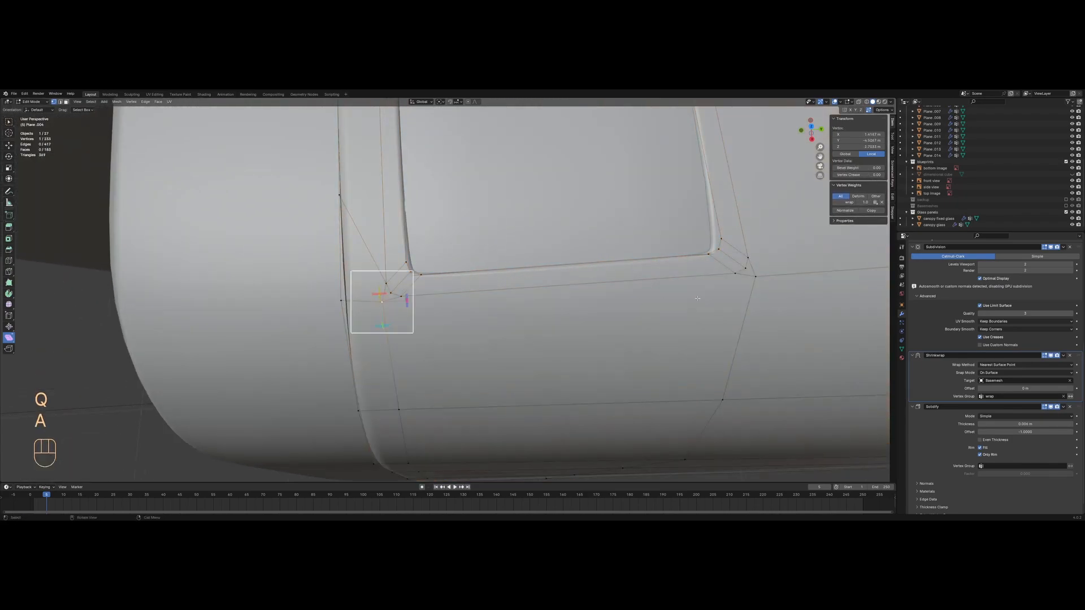
{"action": "key", "text": "j"}
{"action": "middle_click_drag", "start_coordinate": [623, 299], "coordinate": [566, 532]}
{"action": "key", "text": "g"}
{"action": "left_click", "coordinate": [600, 296]}
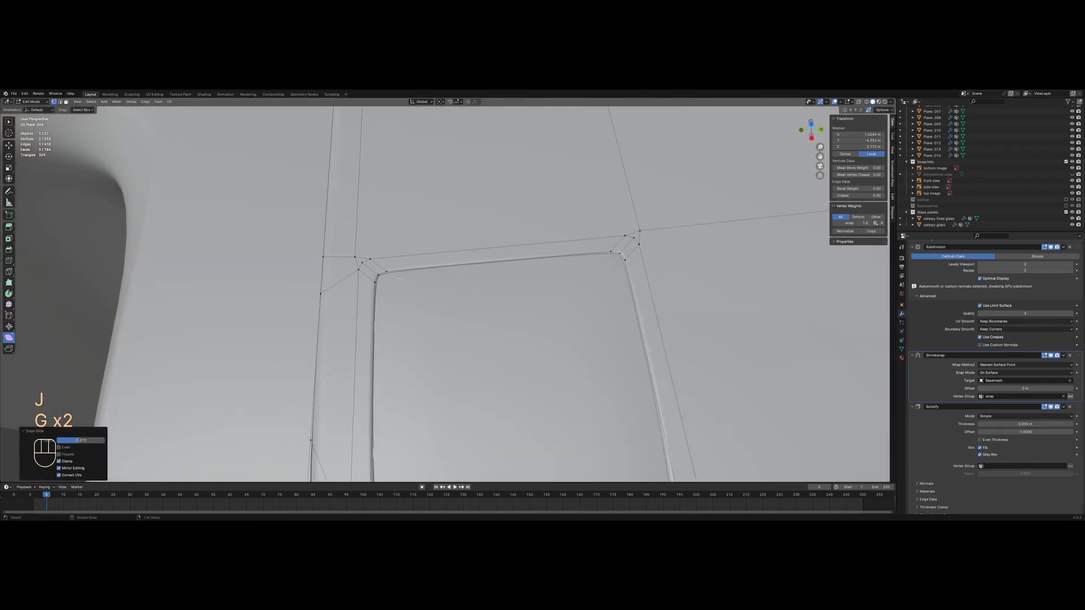
Connect the front and rear inner corner vertices with an edge along the opening's inner side and slide that edge
{"action": "left_click", "coordinate": [358, 252]}
{"action": "left_click", "coordinate": [647, 226], "text": "shift"}
{"action": "key", "text": "j"}
{"action": "middle_click_drag", "start_coordinate": [648, 226], "coordinate": [519, 257]}
{"action": "key", "text": "g"}
{"action": "key", "text": "g"}
{"action": "left_click", "coordinate": [618, 266]}
Connect the two rear corner vertices with an edge along the opening's rear side and slide that edge
{"action": "scroll", "coordinate": [617, 266], "scroll_direction": "down", "scroll_amount": 4}
{"action": "scroll", "coordinate": [519, 257], "scroll_direction": "up", "scroll_amount": 1}
{"action": "key", "text": "2"}
{"action": "key", "text": "1"}
{"action": "left_click", "coordinate": [456, 208]}
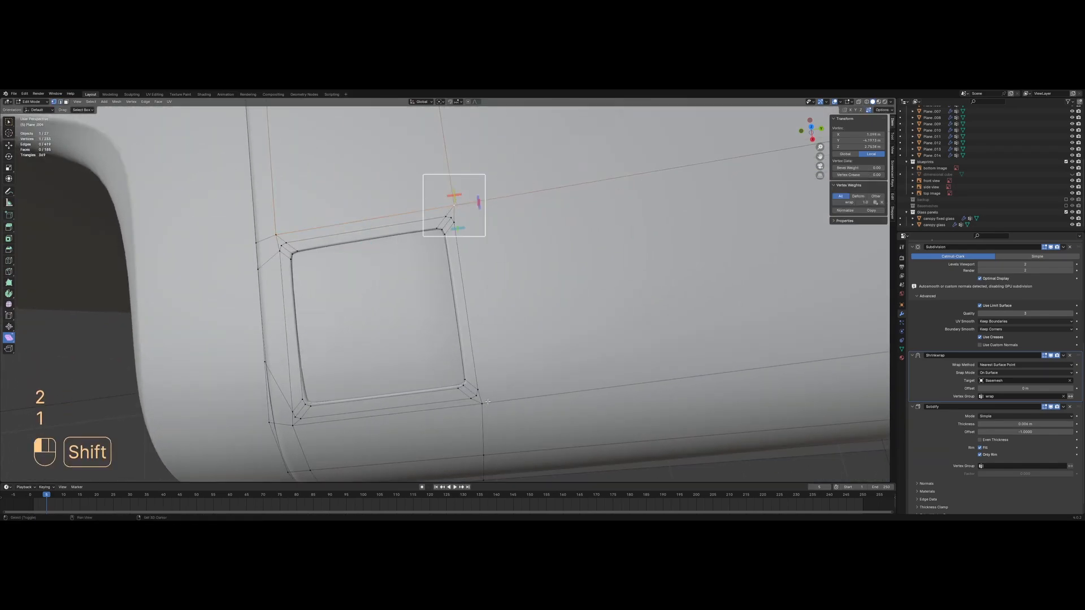
{"action": "left_click", "coordinate": [486, 402], "text": "shift"}
{"action": "key", "text": "g"}
{"action": "key", "text": "g"}
{"action": "left_click", "coordinate": [528, 368]}
{"action": "key", "text": "j"}
Leave Edit Mode and delete the separate hatch object Plane.014
{"action": "middle_click_drag", "start_coordinate": [528, 368], "coordinate": [510, 271]}
{"action": "key", "text": "Tab"}
{"action": "middle_click_drag", "start_coordinate": [510, 328], "coordinate": [499, 298]}
{"action": "scroll", "coordinate": [499, 300], "scroll_direction": "up", "scroll_amount": 1}
{"action": "key", "text": "z"}
{"action": "left_click", "coordinate": [446, 300]}
{"action": "mouse_move", "coordinate": [438, 272]}
{"action": "middle_mouse_down"}
{"action": "mouse_move", "coordinate": [419, 310]}
{"action": "mouse_move", "coordinate": [479, 329]}
{"action": "mouse_move", "coordinate": [405, 300]}
{"action": "mouse_move", "coordinate": [416, 325]}
{"action": "middle_mouse_up"}
{"action": "key", "text": "z"}
{"action": "key", "text": "alt+a"}
{"action": "key", "text": "Tab"}
{"action": "key", "text": "a"}
{"action": "key", "text": "Tab"}
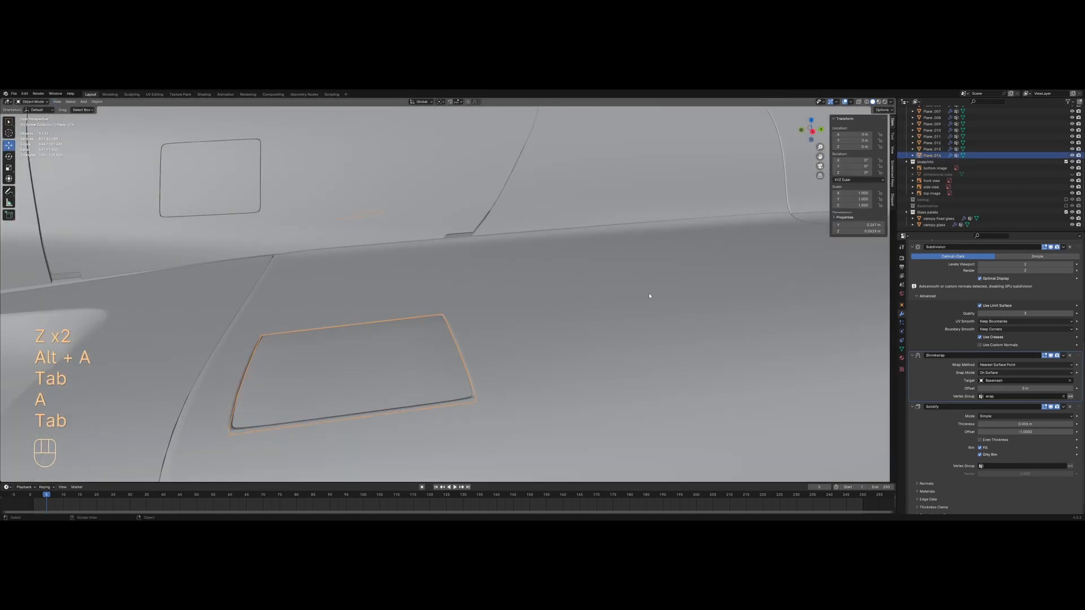
{"action": "key", "text": "x"}
In panel Plane.004, duplicate the edge loop around the hatch opening, scale it slightly and separate it into its own object
{"action": "left_click", "coordinate": [486, 270]}
{"action": "left_click", "coordinate": [485, 270]}
{"action": "key", "text": "Tab"}
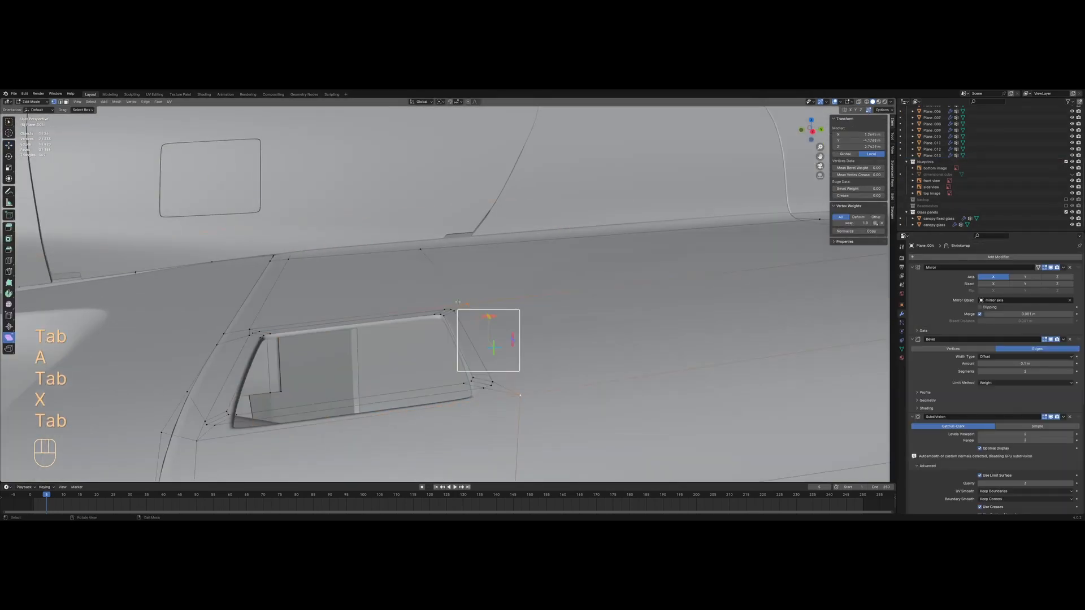
{"action": "middle_click_drag", "start_coordinate": [483, 271], "coordinate": [425, 285]}
{"action": "key", "text": "shift+d"}
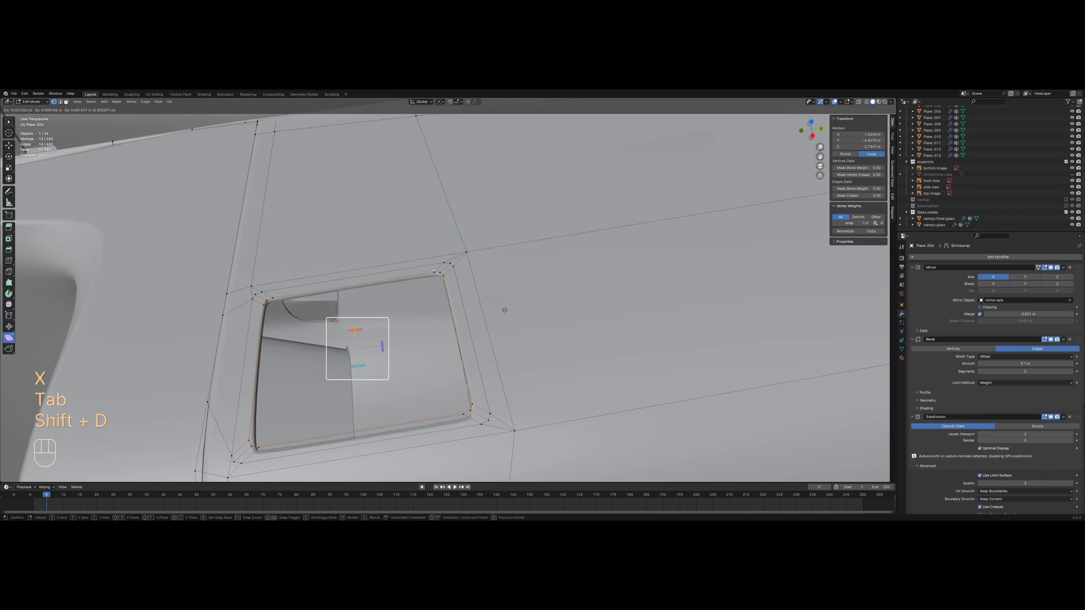
{"action": "right_click", "coordinate": [505, 311]}
{"action": "key", "text": "s"}
{"action": "left_click", "coordinate": [501, 311]}
{"action": "right_click", "coordinate": [502, 311]}
{"action": "left_click", "coordinate": [532, 310]}
{"action": "key", "text": "Tab"}
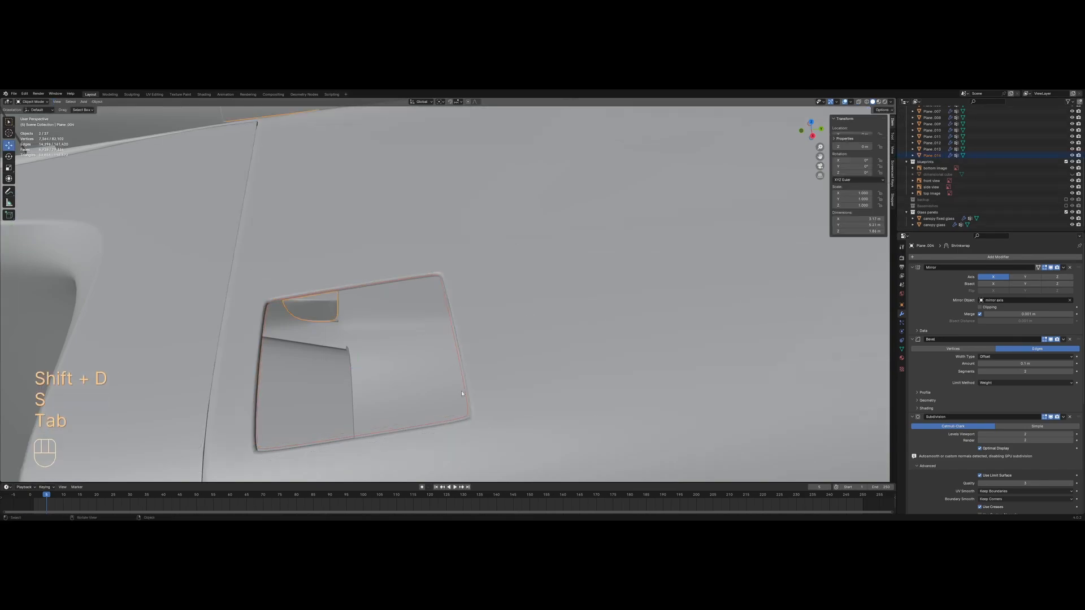
Open the separated edge loop's mesh and extrude the whole loop inward by scaling to form a rim
{"action": "left_click", "coordinate": [463, 421]}
{"action": "key", "text": "Tab"}
{"action": "key", "text": "a"}
{"action": "key", "text": "z"}
{"action": "key", "text": "e"}
{"action": "key", "text": "s"}
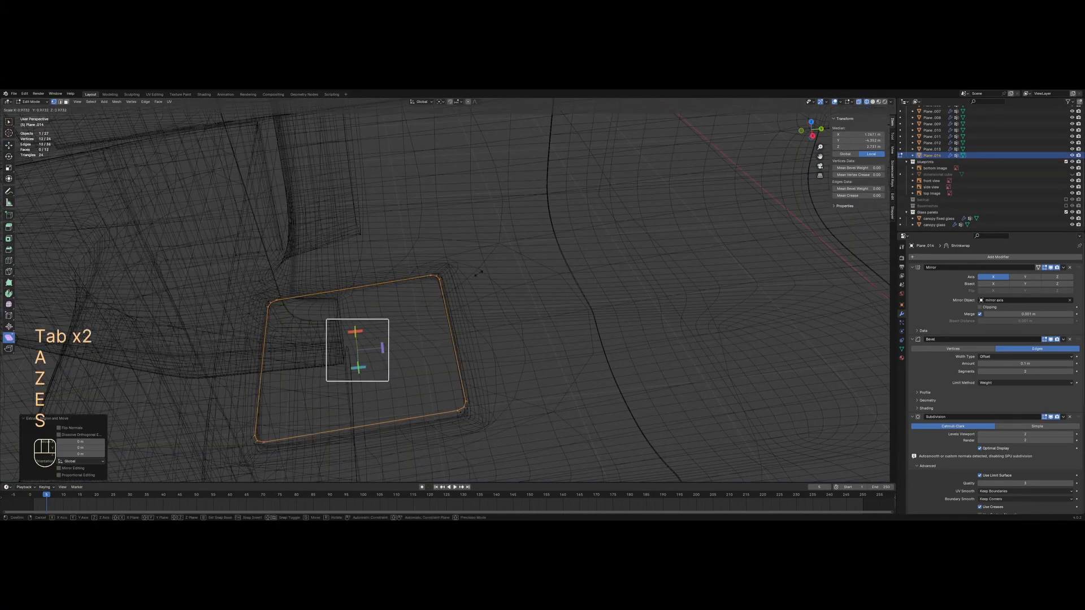
{"action": "left_click", "coordinate": [453, 284]}
{"action": "key", "text": "a"}
Select two opposite inner edges of the hatch rim and fill a face between them
{"action": "key", "text": "2"}
{"action": "left_click", "coordinate": [281, 390]}
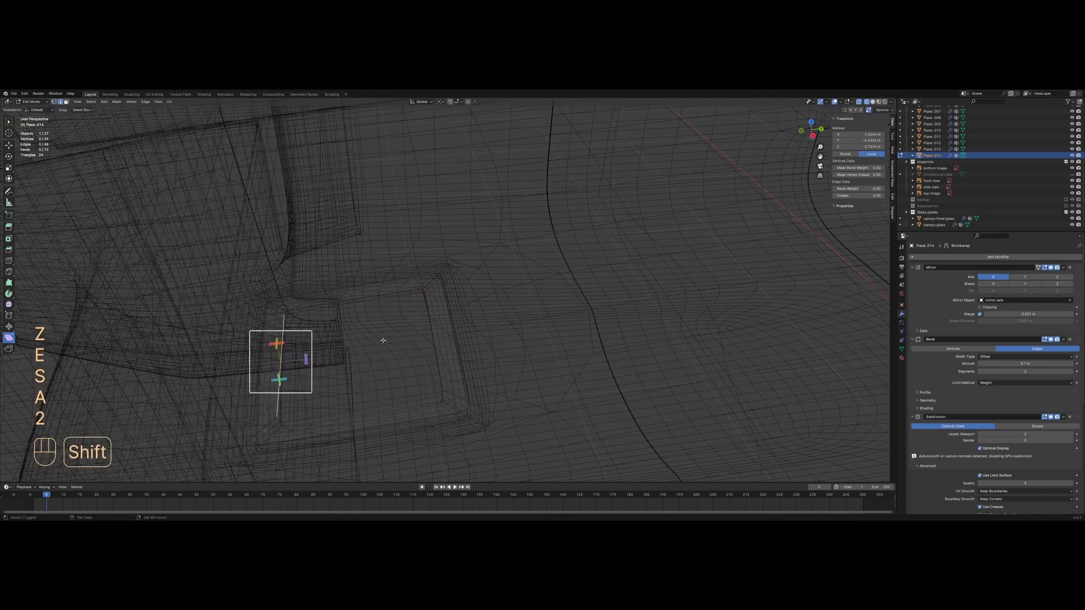
{"action": "left_click", "coordinate": [427, 321], "text": "shift"}
{"action": "key", "text": "f"}
{"action": "key", "text": "1"}
{"action": "key", "text": "a"}
{"action": "mouse_move", "coordinate": [415, 322]}
{"action": "middle_mouse_down"}
{"action": "mouse_move", "coordinate": [415, 304]}
{"action": "mouse_move", "coordinate": [365, 253]}
{"action": "middle_mouse_up"}
Add two loop cuts across the hatch's middle face in solid shading, one near each side
{"action": "key", "text": "z"}
{"action": "key", "text": "ctrl+r"}
{"action": "left_click", "coordinate": [366, 244]}
{"action": "left_click", "coordinate": [441, 235]}
{"action": "key", "text": "ctrl+r"}
{"action": "left_click", "coordinate": [267, 250]}
{"action": "left_click", "coordinate": [254, 251]}
Fill the remaining open gaps between the hatch's rim and its middle face, completing the panel surface
{"action": "key", "text": "2"}
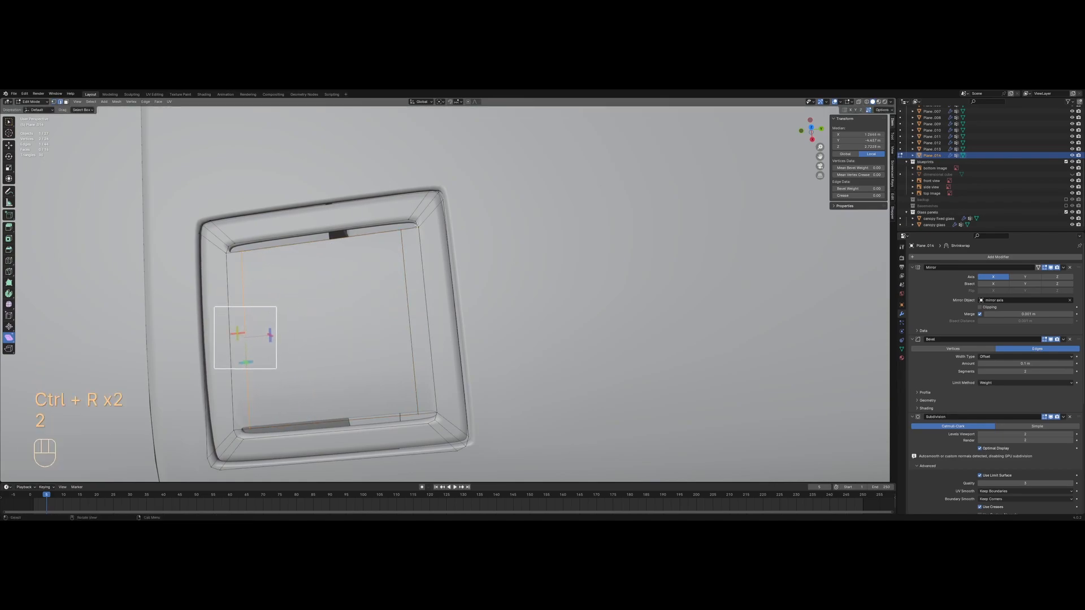
{"action": "key", "text": "f"}
{"action": "key", "text": "f"}
{"action": "key", "text": "f"}
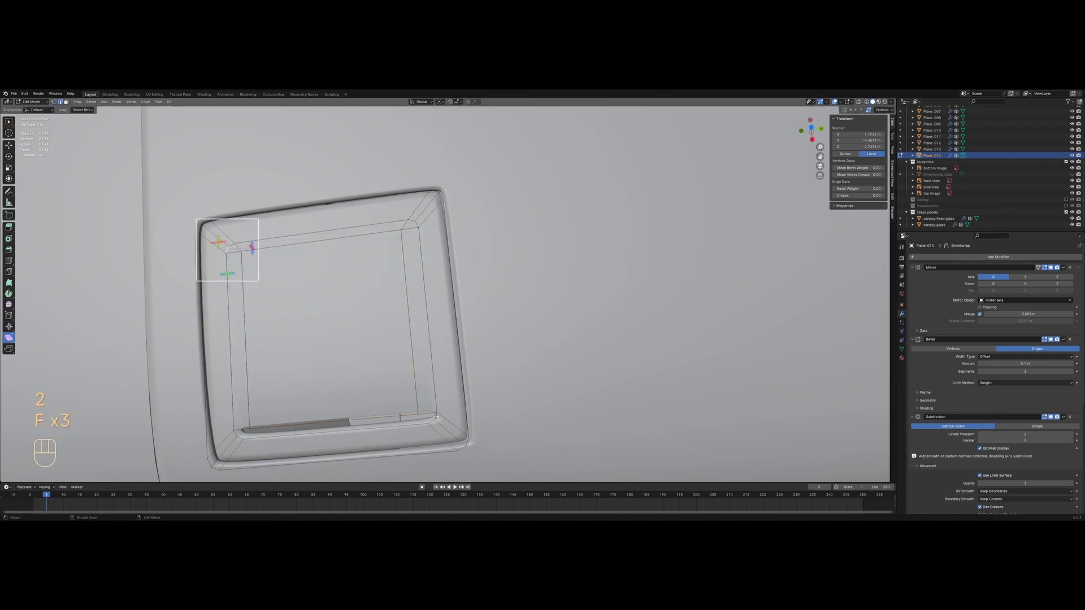
{"action": "key", "text": "f"}
{"action": "key", "text": "f"}
Select all of the hatch's mesh, leave mesh editing and shade the object auto smooth
{"action": "key", "text": "1"}
{"action": "key", "text": "a"}
{"action": "key", "text": "Tab"}
{"action": "right_click", "coordinate": [503, 311]}
{"action": "left_click", "coordinate": [507, 315]}
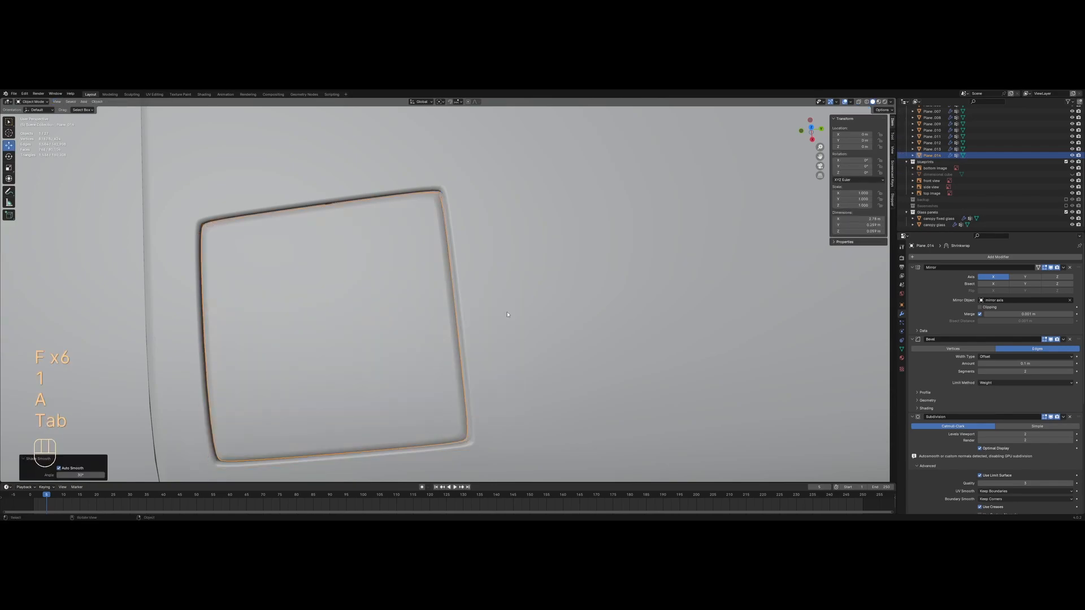
Enable Keep Sharp in the Weighted Normal modifiers of the hatch and panel Plane.004, and save the file
{"action": "scroll", "coordinate": [943, 423], "scroll_direction": "down", "scroll_amount": 8}
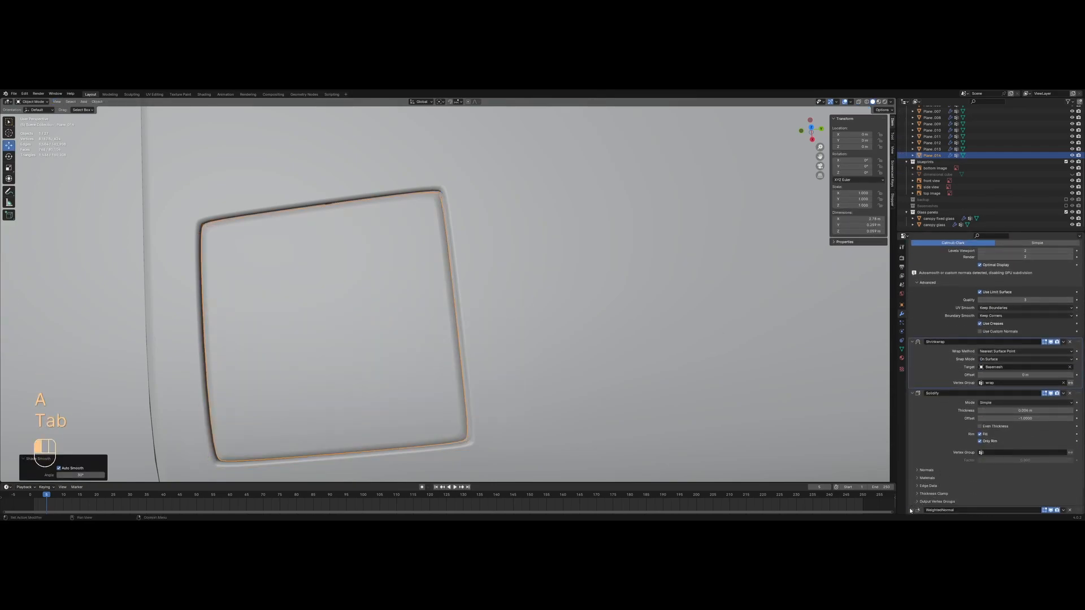
{"action": "scroll", "coordinate": [928, 497], "scroll_direction": "down", "scroll_amount": 2}
{"action": "left_click", "coordinate": [980, 493]}
{"action": "left_click", "coordinate": [734, 415]}
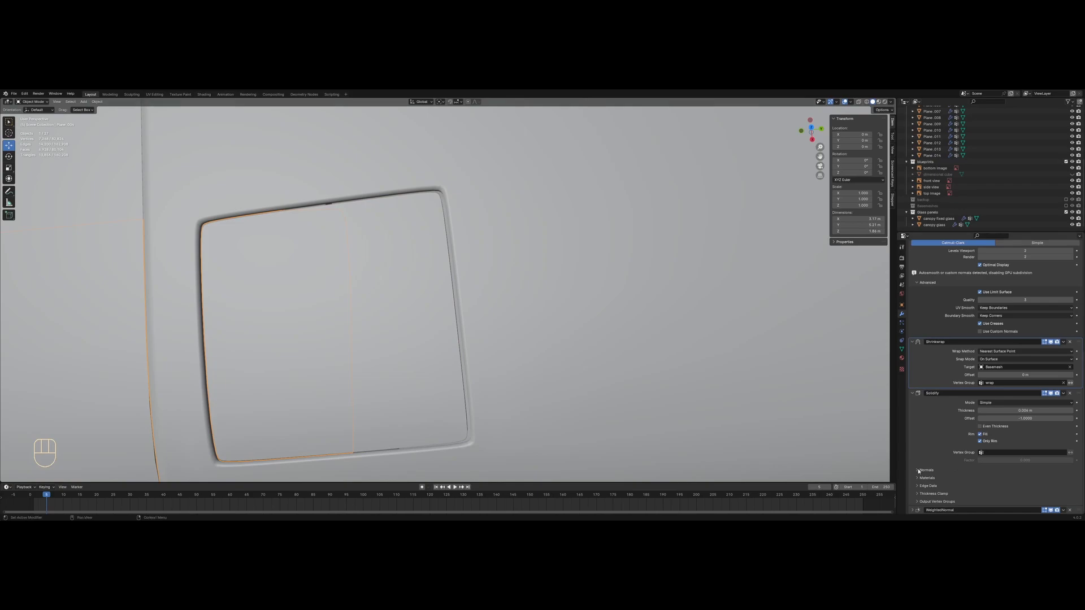
{"action": "scroll", "coordinate": [920, 507], "scroll_direction": "down", "scroll_amount": 2}
{"action": "left_click", "coordinate": [986, 495]}
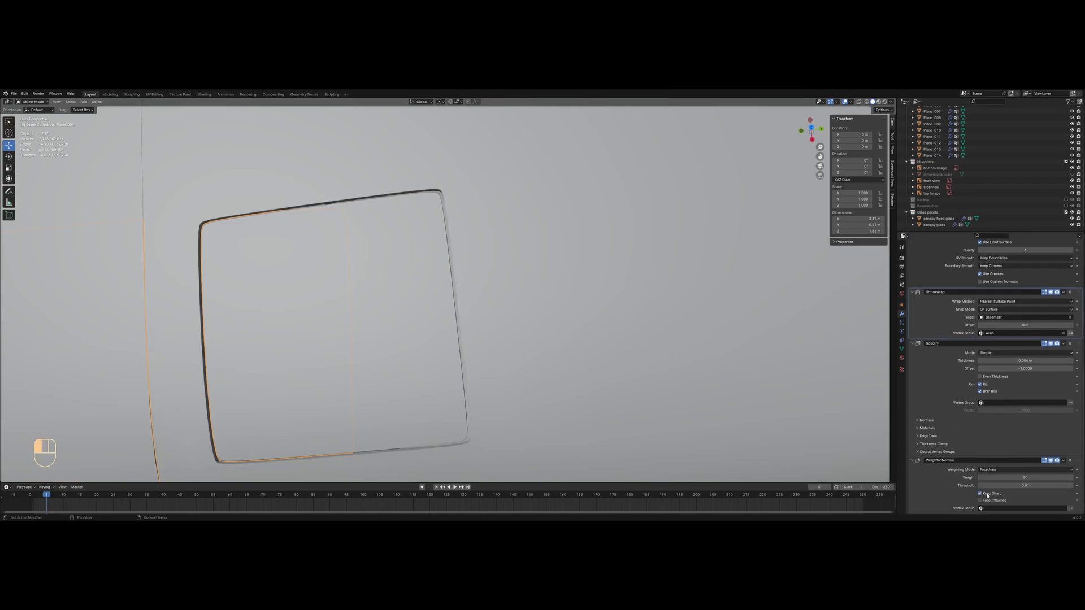
{"action": "scroll", "coordinate": [500, 273], "scroll_direction": "down", "scroll_amount": 7}
{"action": "key", "text": "ctrl+s"}
Inspect the hatch and surrounding panel seams in solid shading from several angles along the front fuselage
{"action": "mouse_move", "coordinate": [419, 377]}
{"action": "middle_mouse_down"}
{"action": "mouse_move", "coordinate": [428, 355]}
{"action": "mouse_move", "coordinate": [463, 342]}
{"action": "middle_mouse_up"}
{"action": "key", "text": "z"}
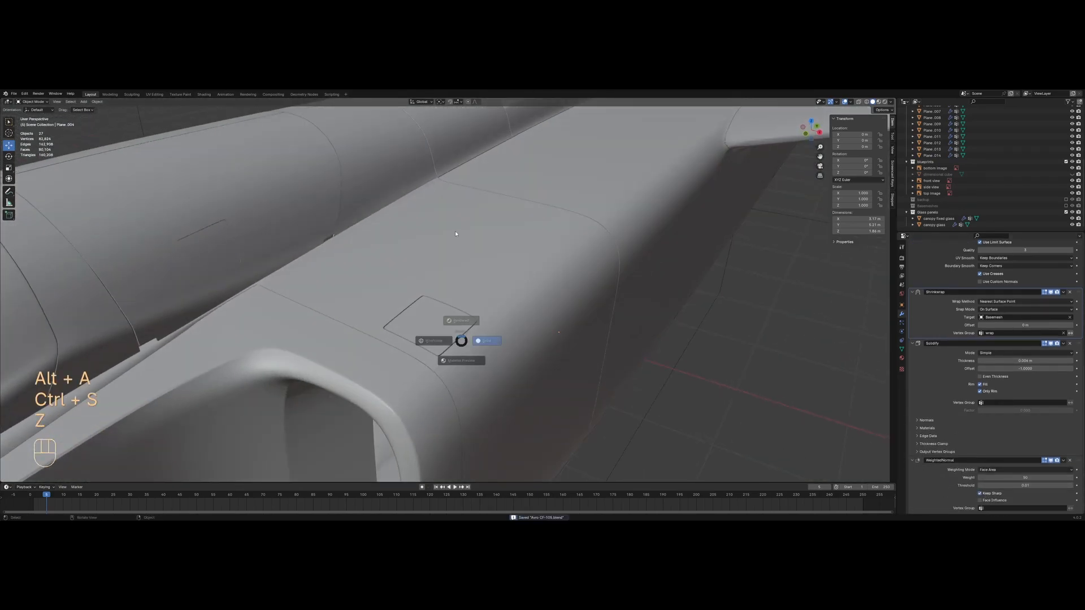
{"action": "left_click", "coordinate": [455, 232]}
{"action": "middle_click_drag", "start_coordinate": [497, 281], "coordinate": [463, 352]}
{"action": "scroll", "coordinate": [512, 339], "scroll_direction": "down", "scroll_amount": 6}
{"action": "middle_click_drag", "start_coordinate": [599, 340], "coordinate": [588, 366]}
{"action": "key", "text": "z"}
{"action": "left_click", "coordinate": [609, 352]}
{"action": "middle_click_drag", "start_coordinate": [587, 366], "coordinate": [547, 318]}
{"action": "mouse_move", "coordinate": [457, 295]}
{"action": "middle_mouse_down"}
{"action": "mouse_move", "coordinate": [410, 332]}
{"action": "mouse_move", "coordinate": [489, 344]}
{"action": "mouse_move", "coordinate": [465, 312]}
{"action": "middle_mouse_up"}
{"action": "left_click", "coordinate": [465, 330]}
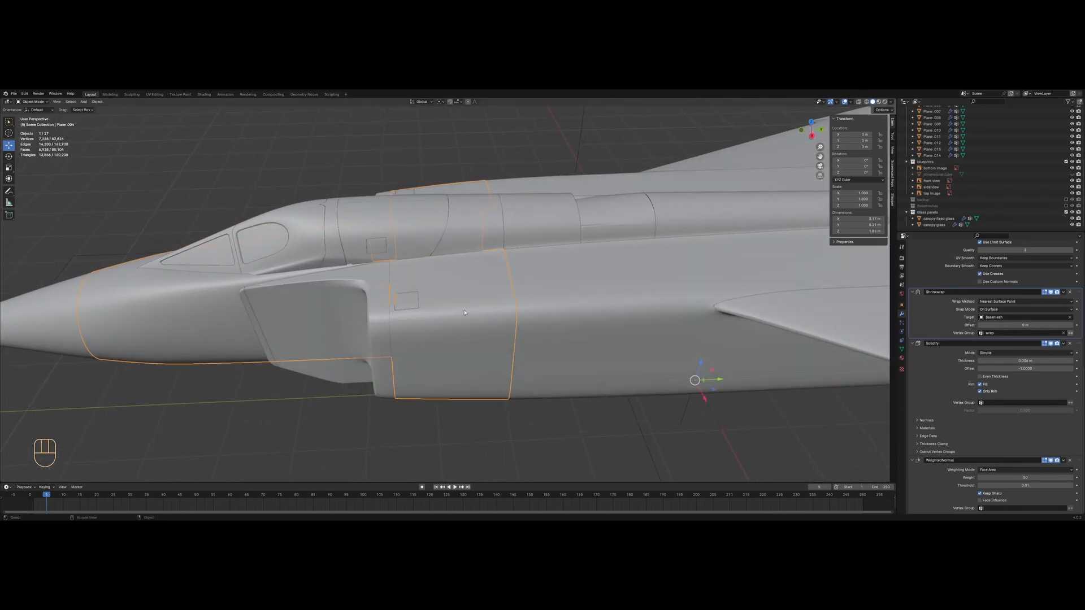
{"action": "scroll", "coordinate": [464, 311], "scroll_direction": "down", "scroll_amount": 2}
{"action": "key", "text": "alt+a"}
{"action": "middle_click_drag", "start_coordinate": [340, 304], "coordinate": [399, 312], "text": "shift"}
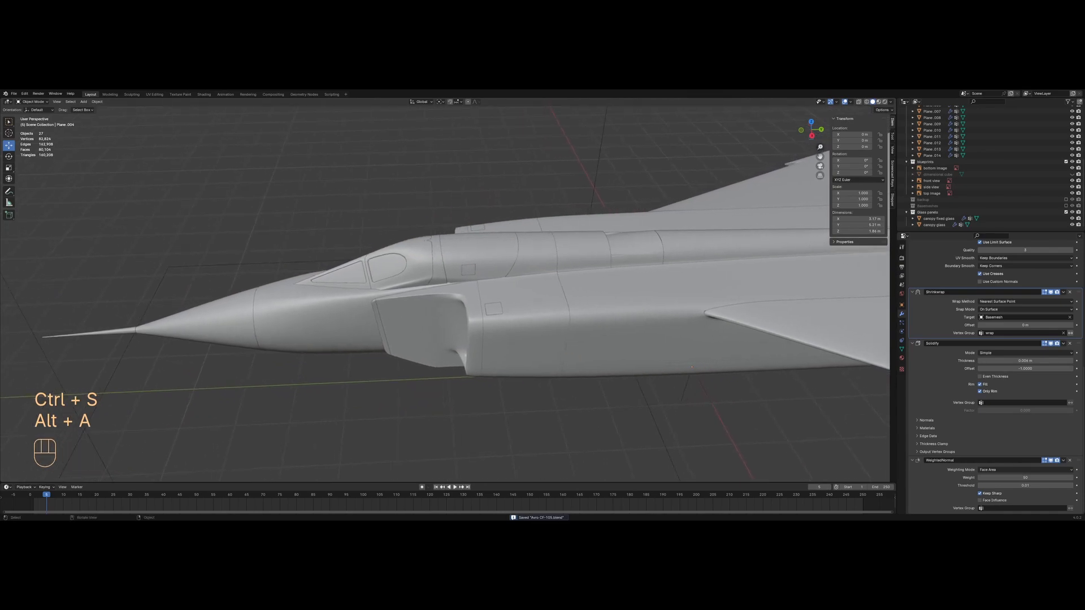
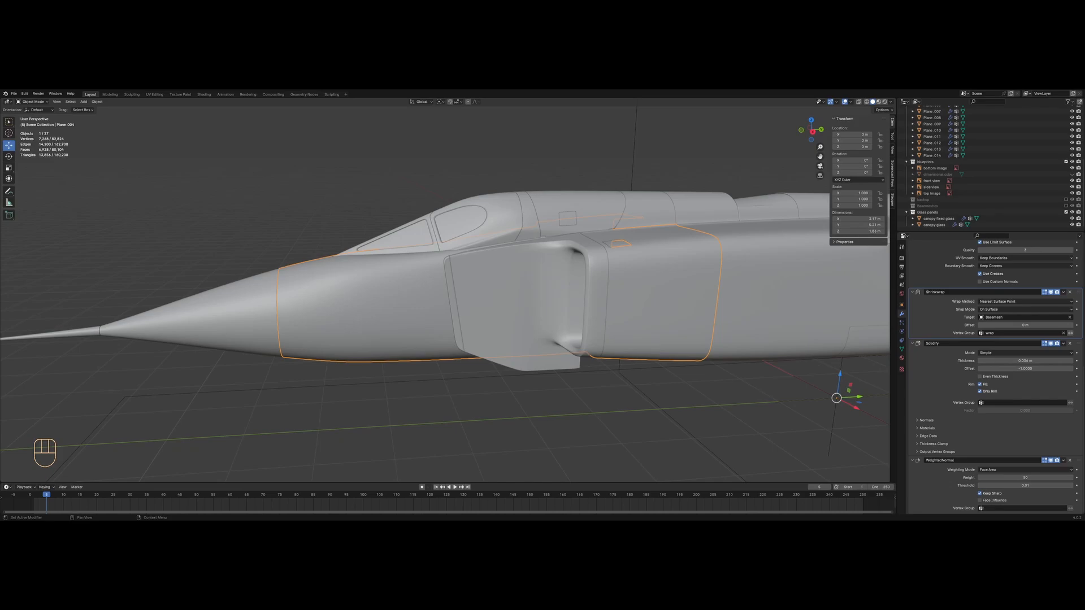
Add an Edge Split modifier to panel Plane.004 and place it directly above Shrinkwrap in the stack
{"action": "scroll", "coordinate": [929, 316], "scroll_direction": "up", "scroll_amount": 6}
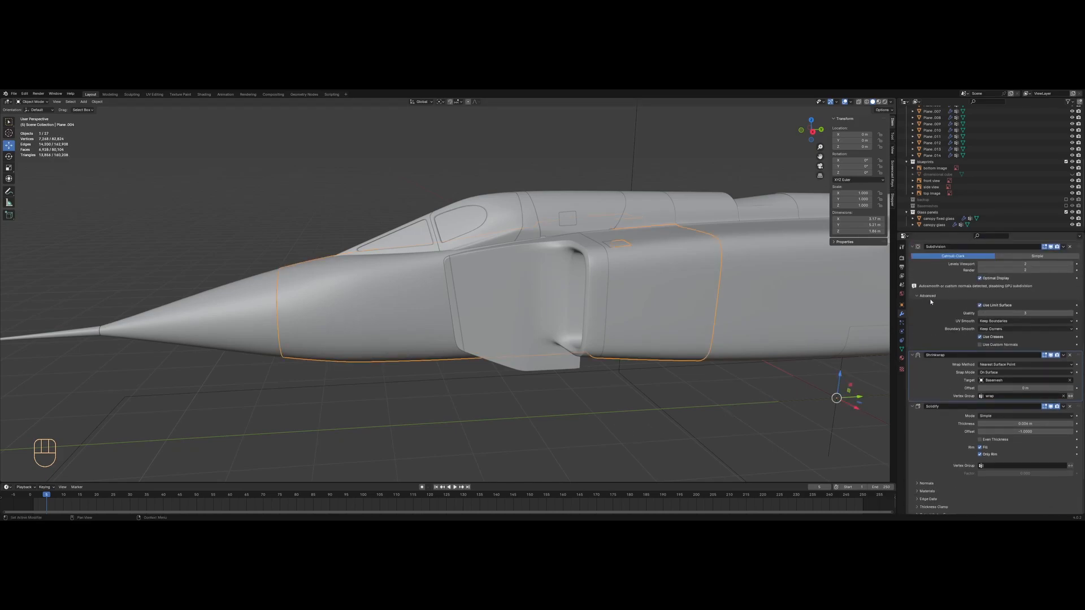
{"action": "scroll", "coordinate": [941, 292], "scroll_direction": "up", "scroll_amount": 5}
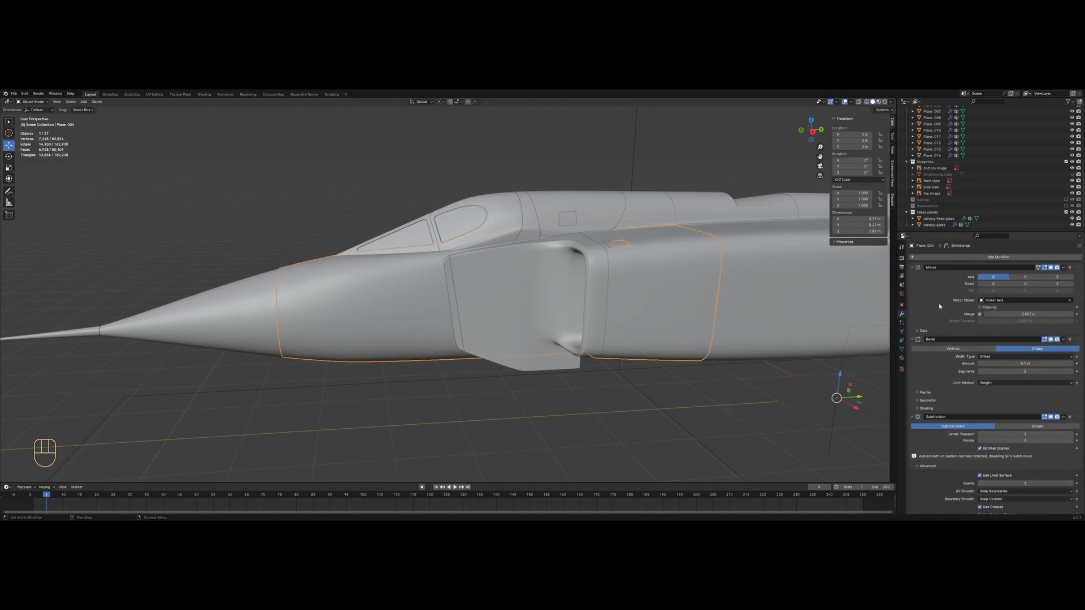
{"action": "left_click", "coordinate": [913, 258]}
{"action": "mouse_move", "coordinate": [903, 279]}
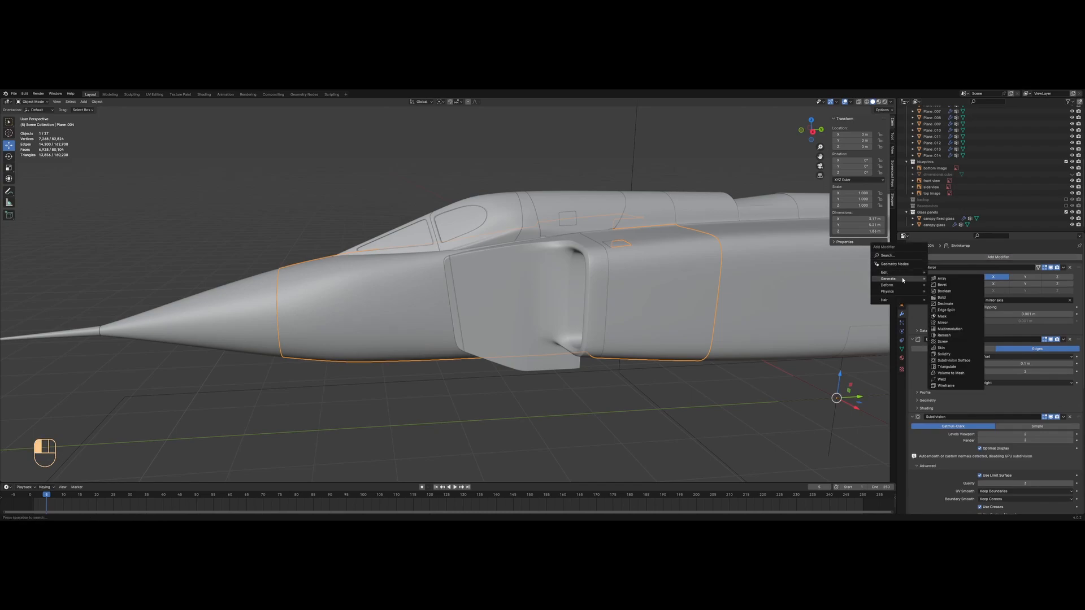
{"action": "left_click", "coordinate": [939, 310]}
{"action": "scroll", "coordinate": [1030, 395], "scroll_direction": "down", "scroll_amount": 8}
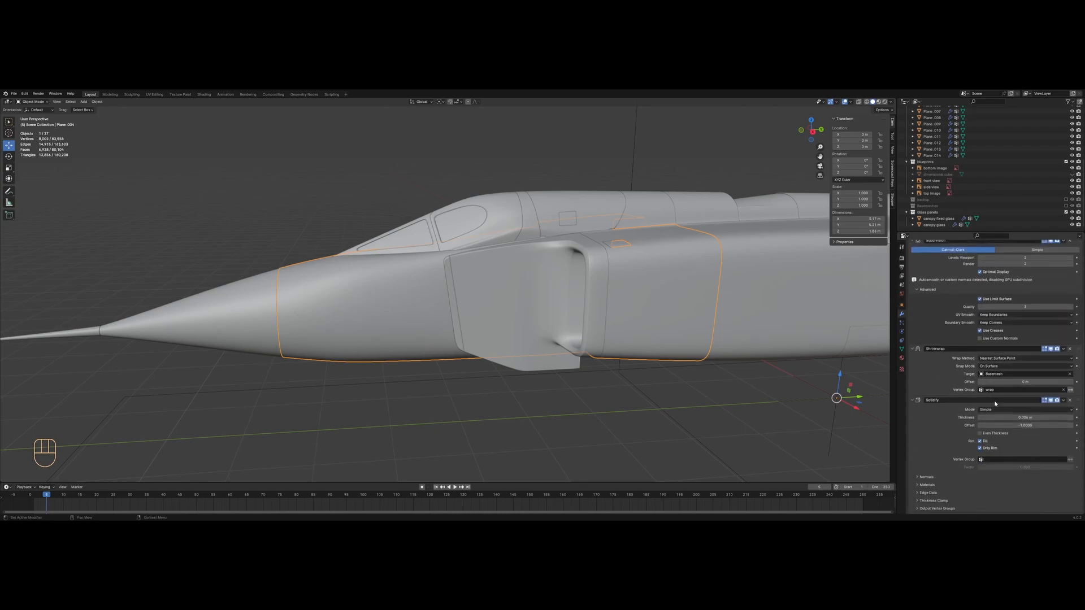
{"action": "scroll", "coordinate": [1073, 470], "scroll_direction": "down", "scroll_amount": 2}
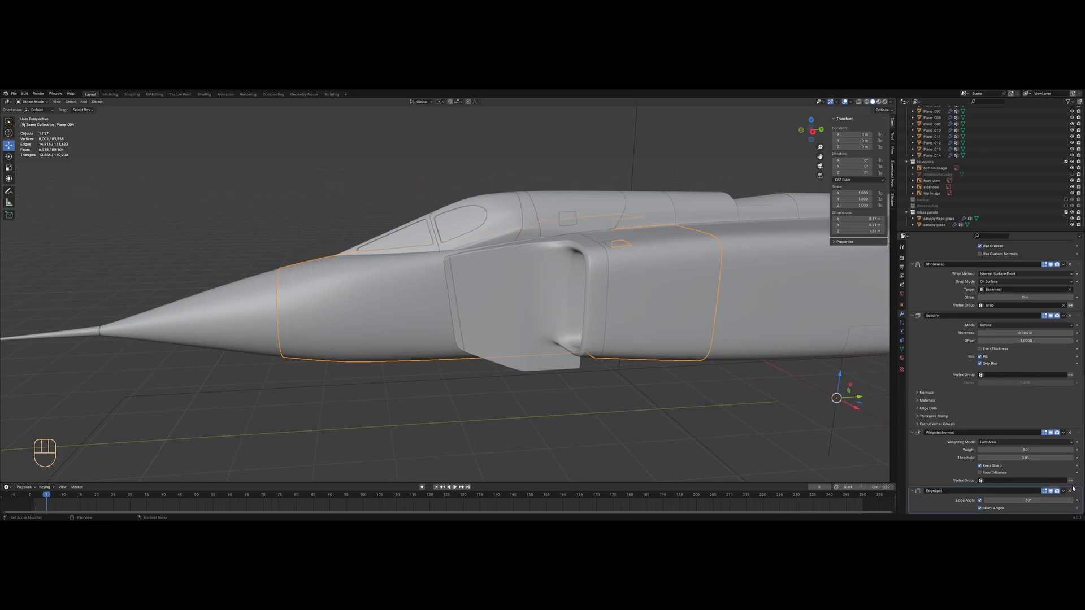
{"action": "left_click_drag", "start_coordinate": [1078, 490], "coordinate": [1032, 260]}
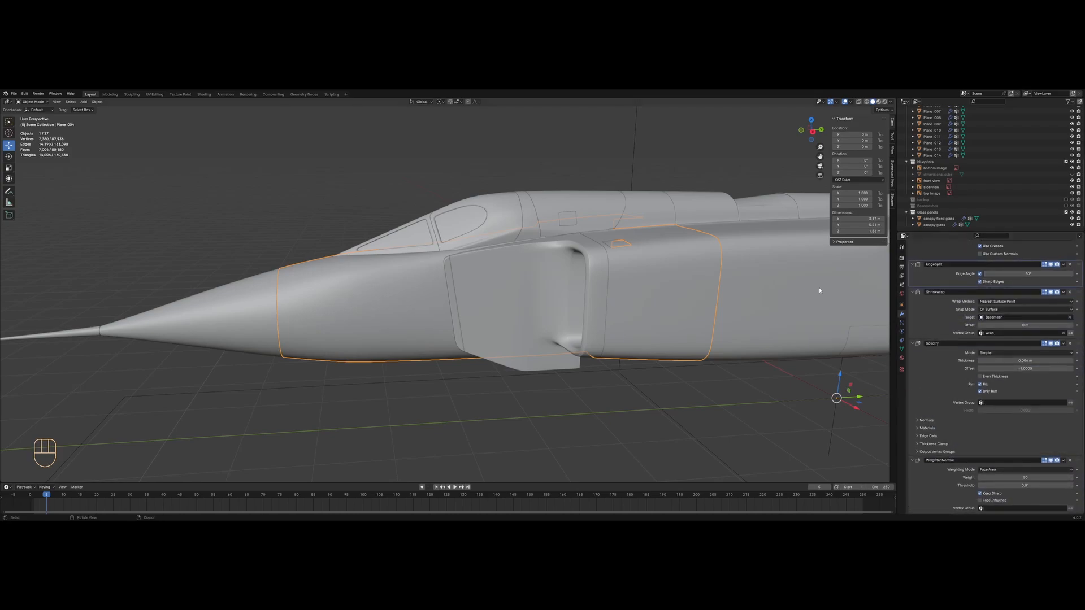
Disable Edge Angle in the Edge Split modifier and open Plane.004's mesh for editing in edge select mode
{"action": "key", "text": "shift+z"}
{"action": "mouse_move", "coordinate": [598, 306]}
{"action": "middle_mouse_down"}
{"action": "mouse_move", "coordinate": [414, 296]}
{"action": "mouse_move", "coordinate": [448, 295]}
{"action": "mouse_move", "coordinate": [455, 307]}
{"action": "mouse_move", "coordinate": [485, 293]}
{"action": "mouse_move", "coordinate": [482, 318]}
{"action": "mouse_move", "coordinate": [525, 315]}
{"action": "mouse_move", "coordinate": [518, 332]}
{"action": "middle_mouse_up"}
{"action": "key", "text": "shift+z"}
{"action": "key", "text": "Tab"}
{"action": "key", "text": "shift+z"}
{"action": "key", "text": "a"}
{"action": "left_click", "coordinate": [493, 296], "text": "alt"}
{"action": "key", "text": "2"}
{"action": "key", "text": "shift+z"}
{"action": "key", "text": "z"}
{"action": "left_click", "coordinate": [472, 329]}
{"action": "key", "text": "a"}
Select the cross-section edge loop around the nose just ahead of the canopy and mark it sharp
{"action": "middle_click_drag", "start_coordinate": [391, 328], "coordinate": [418, 259]}
{"action": "left_click", "coordinate": [415, 265], "text": "alt"}
{"action": "key", "text": "z"}
{"action": "left_click", "coordinate": [478, 260]}
{"action": "right_click", "coordinate": [505, 263]}
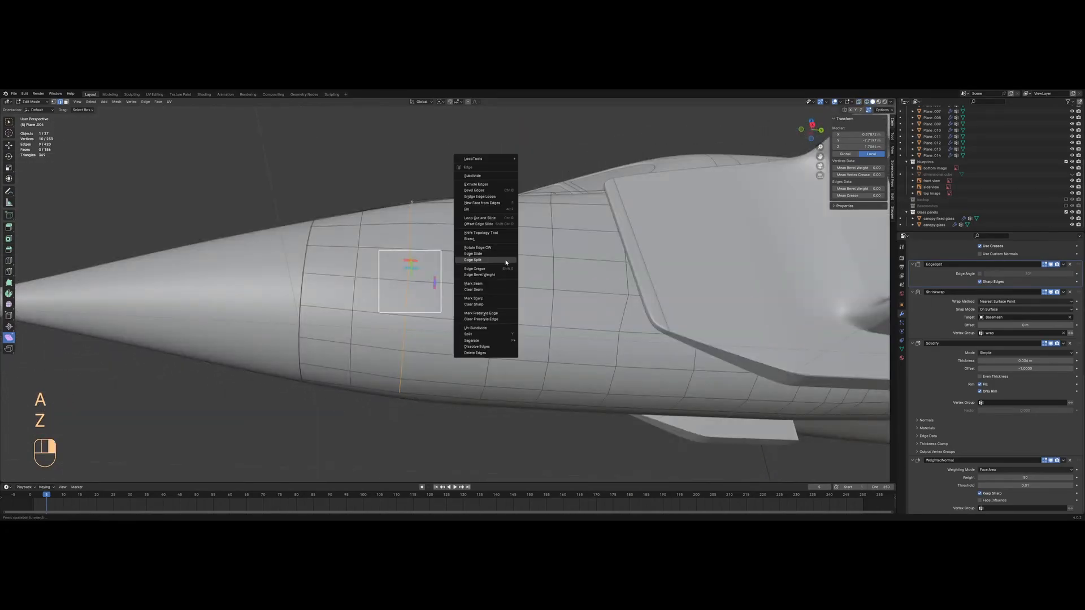
{"action": "left_click", "coordinate": [489, 294]}
{"action": "key", "text": "ctrl+z"}
{"action": "right_click", "coordinate": [490, 295]}
{"action": "left_click", "coordinate": [487, 303]}
Mark the short edge at the canopy frame's front tip sharp and leave mesh editing
{"action": "key", "text": "z"}
{"action": "left_click", "coordinate": [432, 300]}
{"action": "key", "text": "a"}
{"action": "mouse_move", "coordinate": [366, 220]}
{"action": "middle_mouse_down"}
{"action": "mouse_move", "coordinate": [372, 293]}
{"action": "mouse_move", "coordinate": [442, 303]}
{"action": "middle_mouse_up"}
{"action": "scroll", "coordinate": [424, 295], "scroll_direction": "up", "scroll_amount": 8}
{"action": "key", "text": "z"}
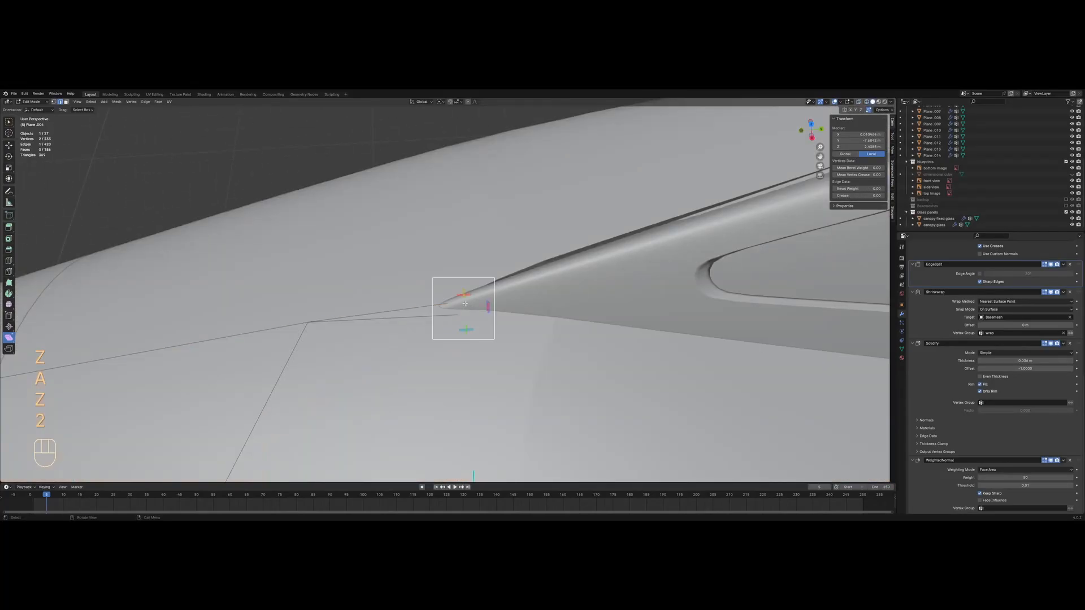
{"action": "right_click", "coordinate": [506, 287]}
{"action": "key", "text": "Tab"}
{"action": "key", "text": "z"}
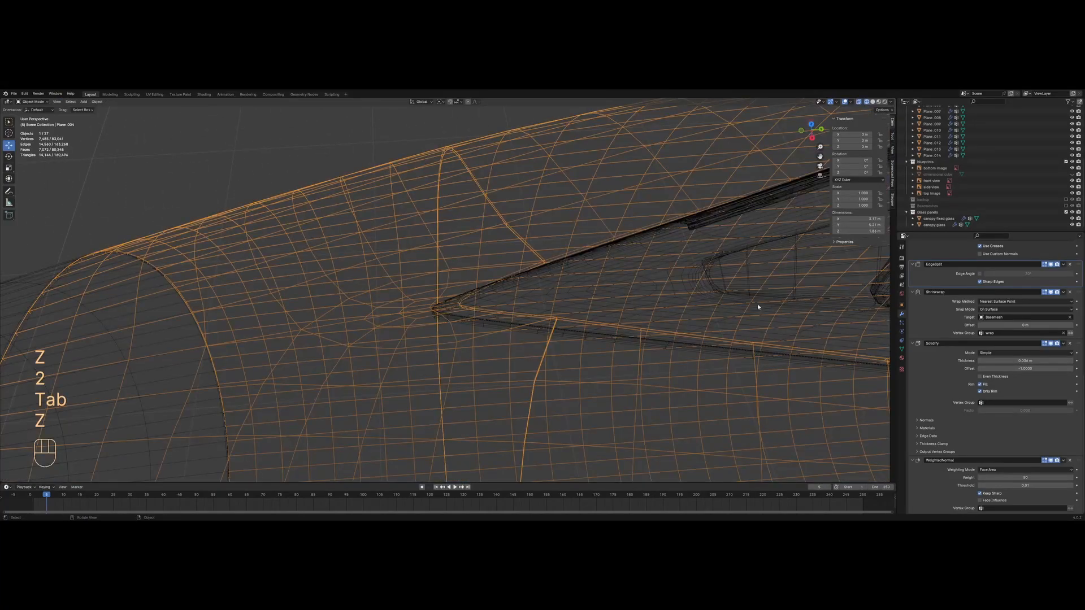
Collapse the upper modifiers, add a second Bevel modifier and place it between Solidify and Weighted Normal
{"action": "scroll", "coordinate": [924, 283], "scroll_direction": "up", "scroll_amount": 10}
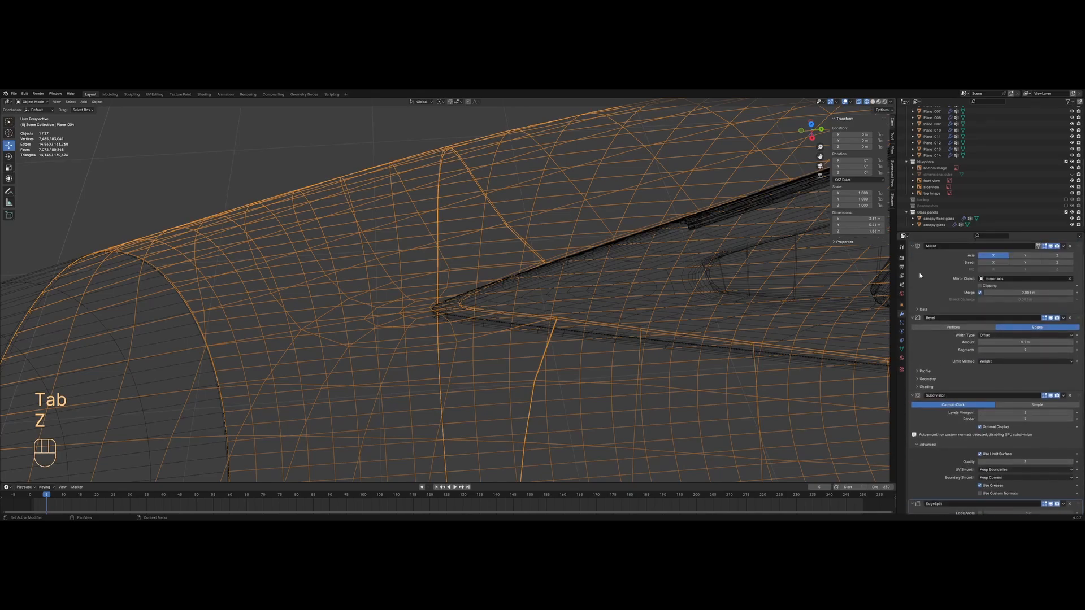
{"action": "left_click_drag", "start_coordinate": [913, 270], "coordinate": [913, 295]}
{"action": "left_click", "coordinate": [928, 259]}
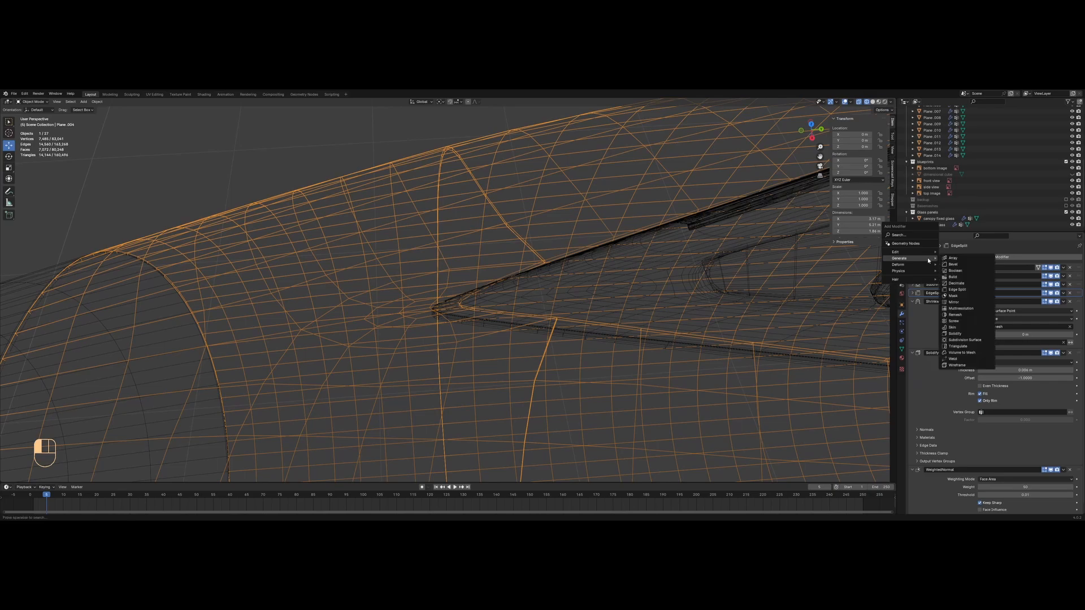
{"action": "left_click", "coordinate": [953, 264]}
{"action": "scroll", "coordinate": [1001, 407], "scroll_direction": "down", "scroll_amount": 4}
{"action": "left_click_drag", "start_coordinate": [1073, 436], "coordinate": [1021, 370]}
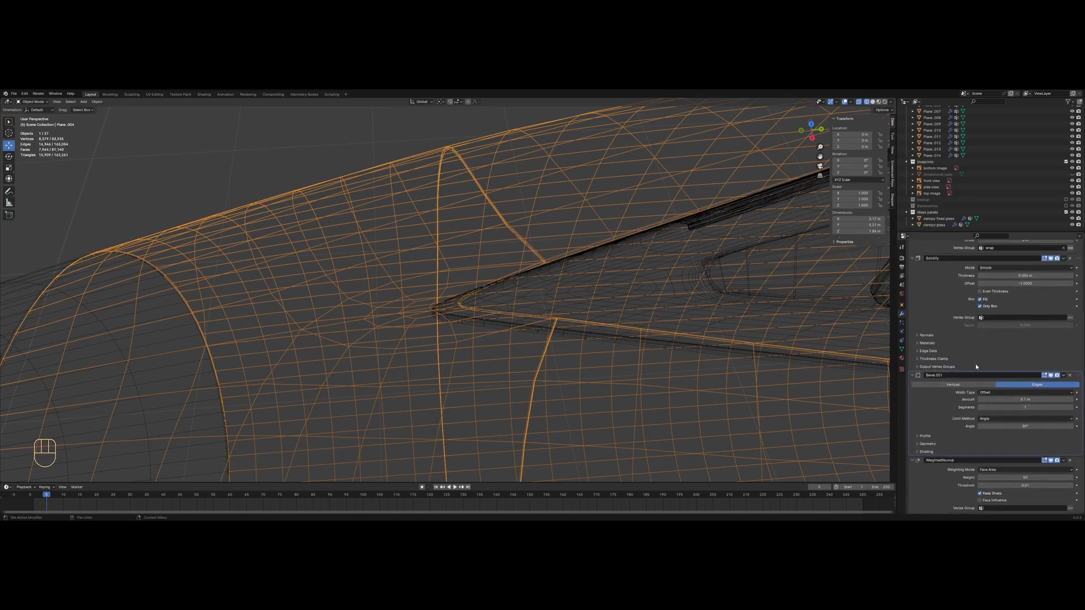
Set the new Bevel modifier to 2 segments with a 60° angle limit and disable Clamp Overlap
{"action": "middle_click_drag", "start_coordinate": [560, 311], "coordinate": [575, 303]}
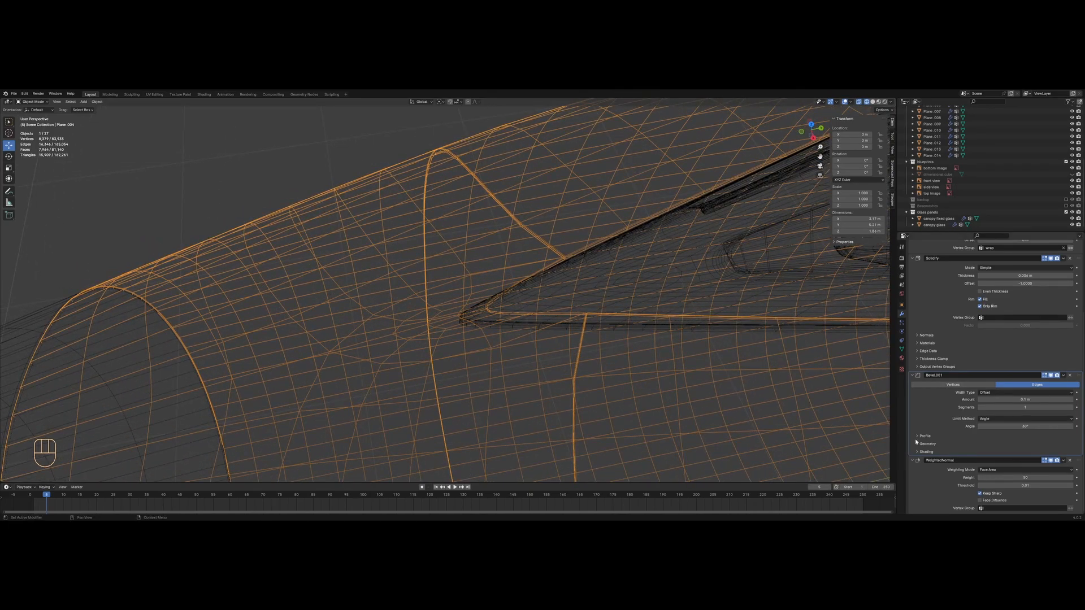
{"action": "left_click", "coordinate": [920, 453]}
{"action": "left_click", "coordinate": [922, 452]}
{"action": "left_click", "coordinate": [1011, 425]}
{"action": "left_click", "coordinate": [930, 444]}
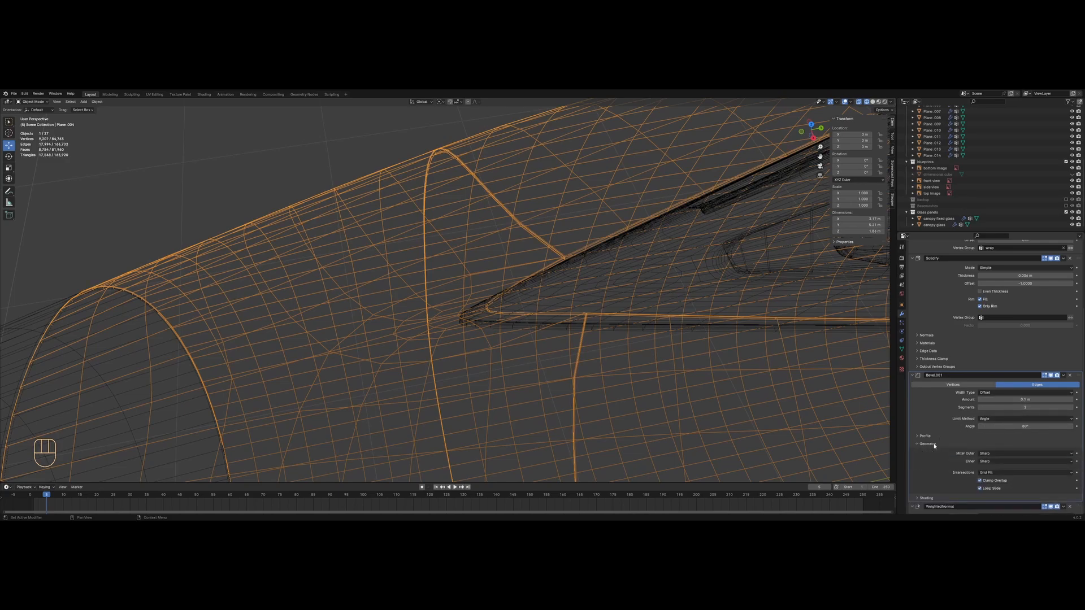
{"action": "left_click", "coordinate": [981, 480]}
Set the new Bevel modifier's amount to 0.003 m in solid shading
{"action": "key", "text": "z"}
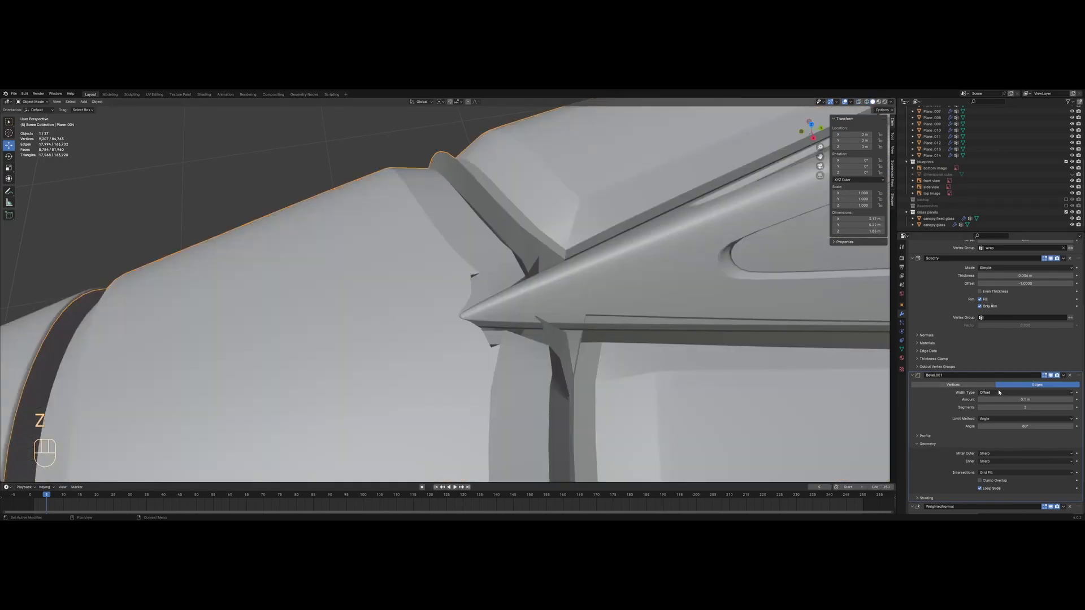
{"action": "left_click_drag", "start_coordinate": [1007, 400], "coordinate": [992, 399]}
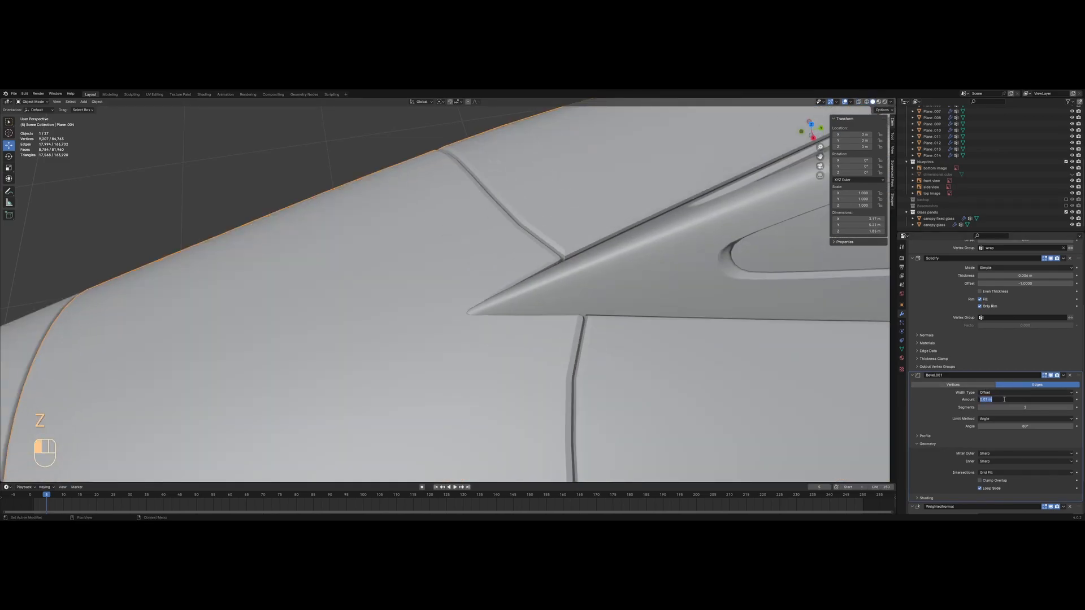
{"action": "key", "text": "Return"}
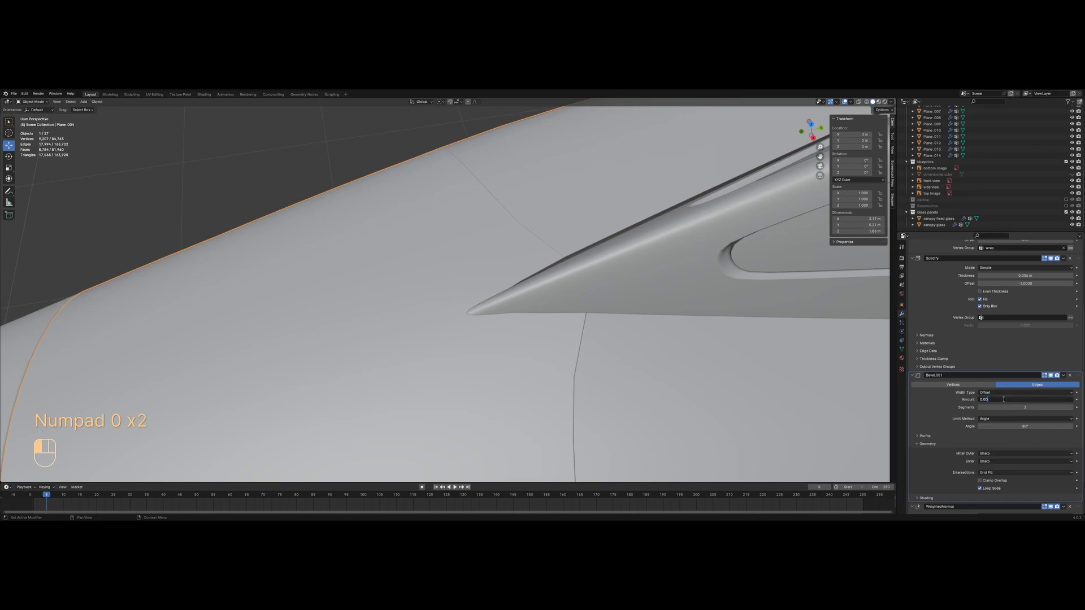
Open Plane.004's mesh in vertex select mode and slide the sharp edge's vertex at the canopy tip along its edge
{"action": "scroll", "coordinate": [540, 289], "scroll_direction": "down", "scroll_amount": 6}
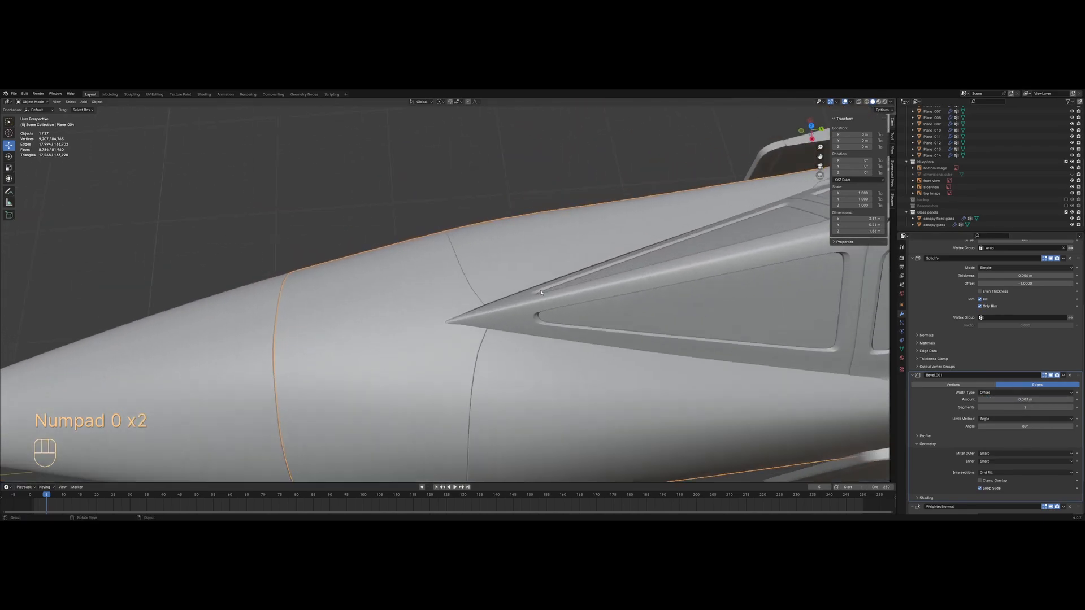
{"action": "key", "text": "Tab"}
{"action": "key", "text": "z"}
{"action": "key", "text": "a"}
{"action": "key", "text": "z"}
{"action": "middle_click_drag", "start_coordinate": [431, 346], "coordinate": [444, 320], "text": "shift"}
{"action": "scroll", "coordinate": [443, 318], "scroll_direction": "up", "scroll_amount": 2}
{"action": "key", "text": "1"}
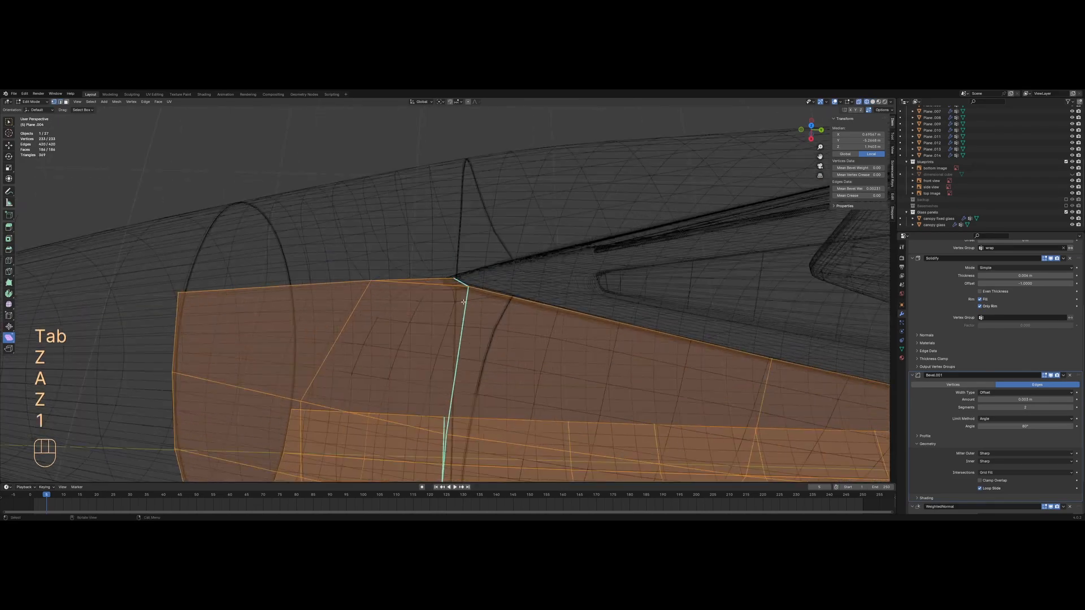
{"action": "left_click", "coordinate": [467, 290]}
{"action": "key", "text": "z"}
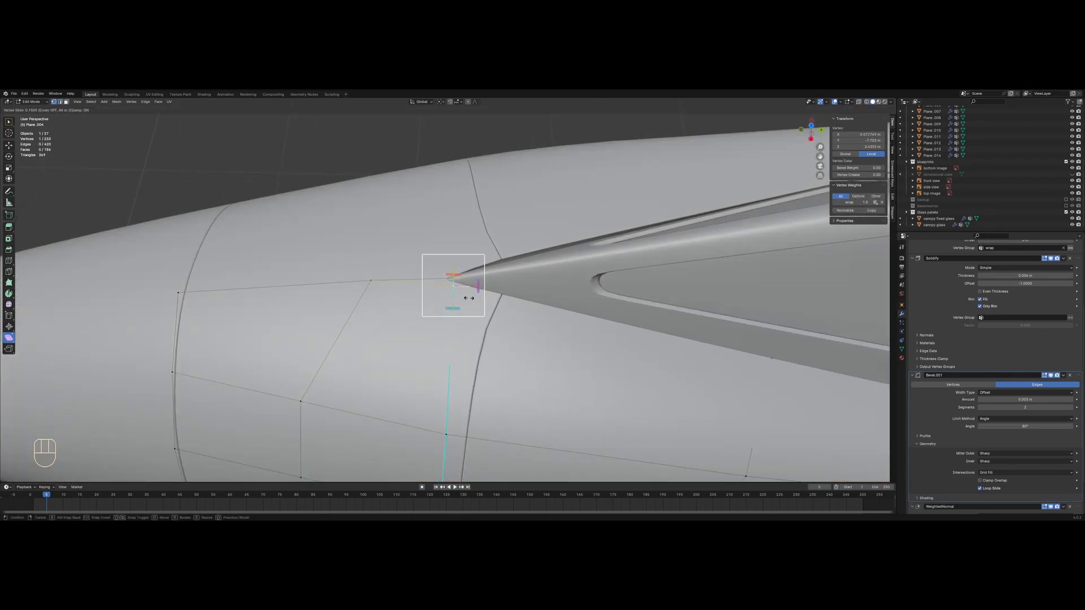
{"action": "left_click", "coordinate": [469, 298]}
{"action": "scroll", "coordinate": [461, 280], "scroll_direction": "up", "scroll_amount": 1}
Slide the centre-line vertex at the canopy's front tip along its edge and leave mesh editing
{"action": "left_click", "coordinate": [452, 266]}
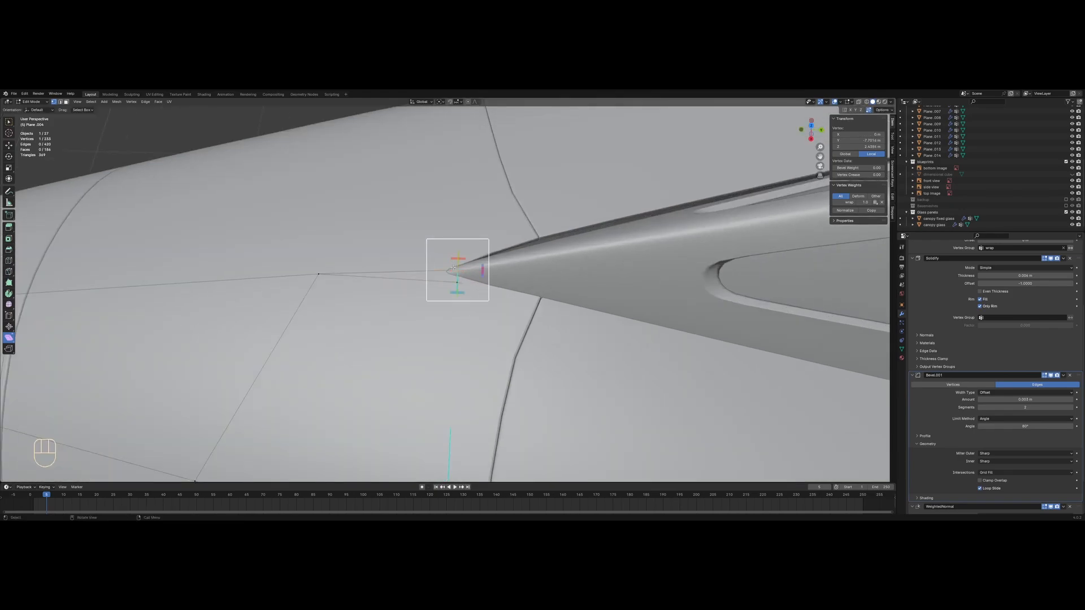
{"action": "key", "text": "g"}
{"action": "right_click", "coordinate": [435, 278]}
{"action": "left_click", "coordinate": [457, 283], "text": "shift"}
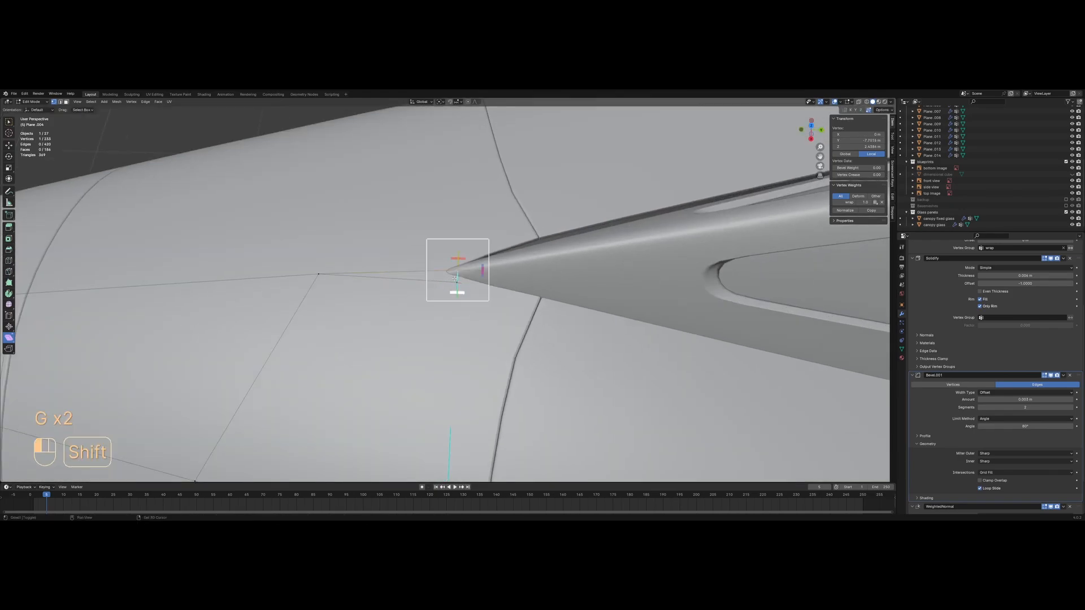
{"action": "key", "text": "g"}
{"action": "key", "text": "g"}
{"action": "left_click", "coordinate": [453, 289]}
{"action": "key", "text": "Tab"}
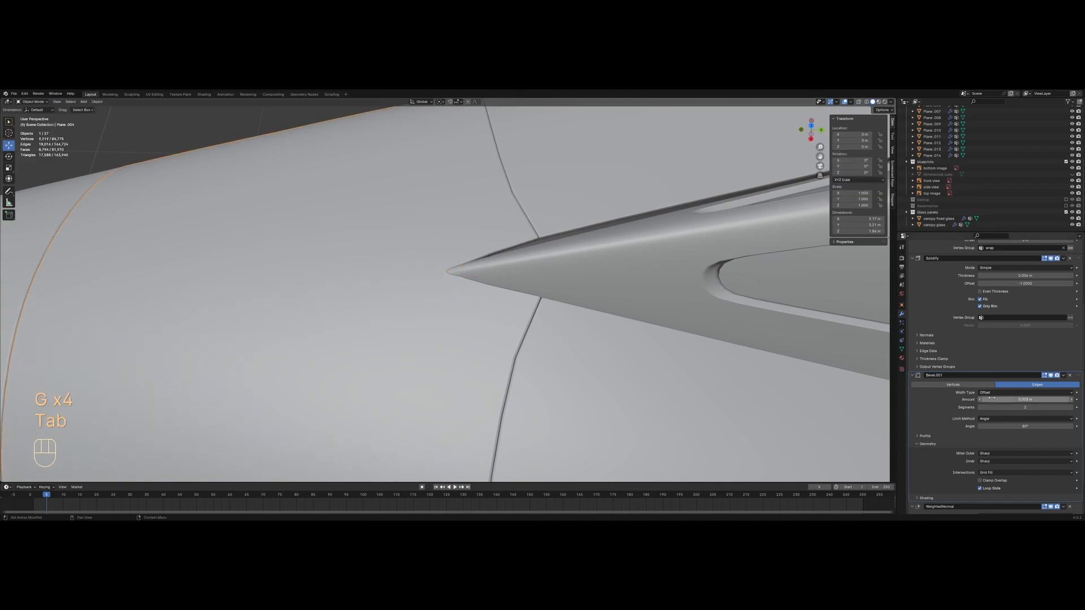
Move the Edge Split modifier below Shrinkwrap, directly above Solidify
{"action": "scroll", "coordinate": [1009, 304], "scroll_direction": "up", "scroll_amount": 5}
{"action": "left_click_drag", "start_coordinate": [1074, 291], "coordinate": [1076, 312]}
{"action": "scroll", "coordinate": [736, 338], "scroll_direction": "down", "scroll_amount": 4}
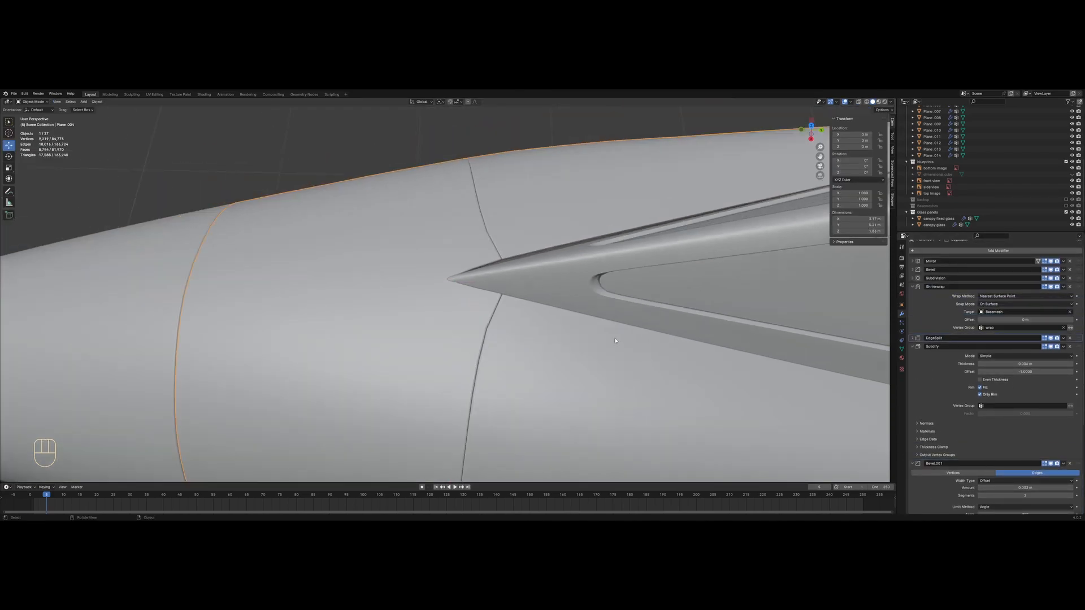
Check the nose seam's mesh near the canopy tip and move the Edge Split modifier directly above Subdivision
{"action": "key", "text": "Tab"}
{"action": "key", "text": "z"}
{"action": "key", "text": "a"}
{"action": "scroll", "coordinate": [736, 338], "scroll_direction": "down", "scroll_amount": 2}
{"action": "key", "text": "Tab"}
{"action": "mouse_move", "coordinate": [473, 362]}
{"action": "middle_mouse_down"}
{"action": "mouse_move", "coordinate": [497, 347]}
{"action": "mouse_move", "coordinate": [538, 367]}
{"action": "mouse_move", "coordinate": [477, 376]}
{"action": "mouse_move", "coordinate": [506, 365]}
{"action": "middle_mouse_up"}
{"action": "scroll", "coordinate": [490, 365], "scroll_direction": "up", "scroll_amount": 4}
{"action": "key", "text": "z"}
{"action": "left_click_drag", "start_coordinate": [1079, 339], "coordinate": [1069, 289]}
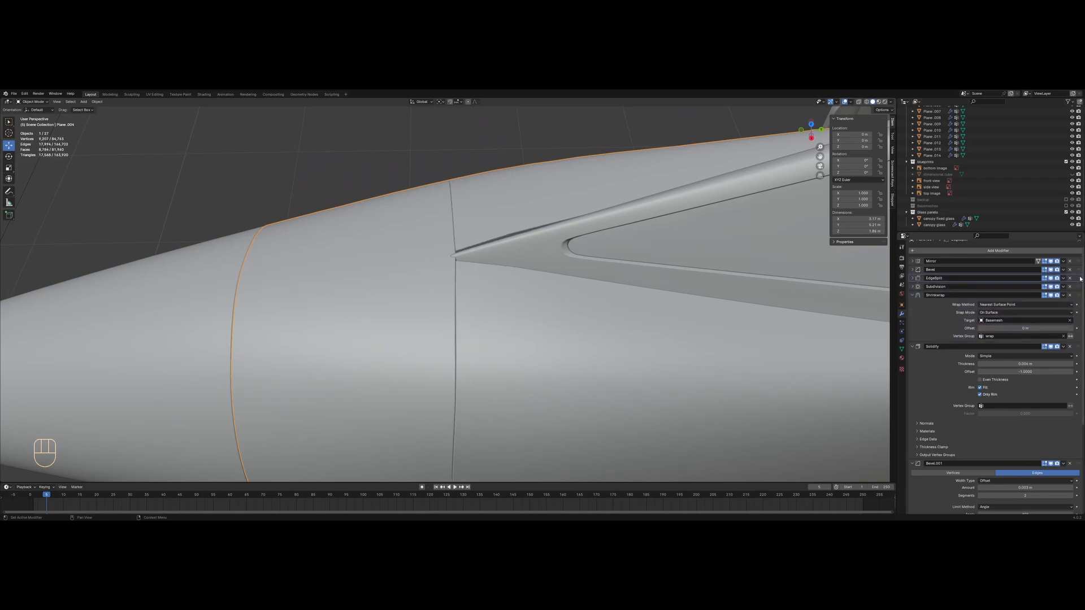
Open Plane.004's mesh in vertex select mode and slide the sharp seam's edge loop at the canopy tip
{"action": "mouse_move", "coordinate": [537, 338]}
{"action": "middle_mouse_down"}
{"action": "mouse_move", "coordinate": [442, 368]}
{"action": "mouse_move", "coordinate": [569, 363]}
{"action": "mouse_move", "coordinate": [550, 392]}
{"action": "mouse_move", "coordinate": [429, 314]}
{"action": "middle_mouse_up"}
{"action": "key", "text": "z"}
{"action": "key", "text": "z"}
{"action": "key", "text": "Tab"}
{"action": "scroll", "coordinate": [429, 315], "scroll_direction": "up", "scroll_amount": 3}
{"action": "key", "text": "1"}
{"action": "scroll", "coordinate": [430, 315], "scroll_direction": "up", "scroll_amount": 1}
{"action": "key", "text": "z"}
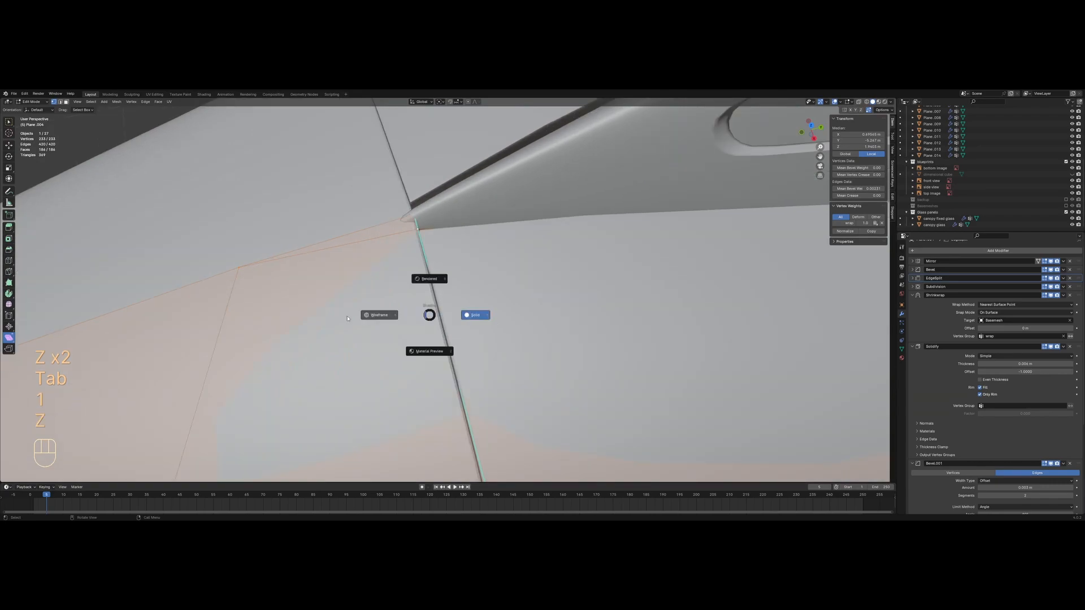
{"action": "scroll", "coordinate": [405, 199], "scroll_direction": "down", "scroll_amount": 7}
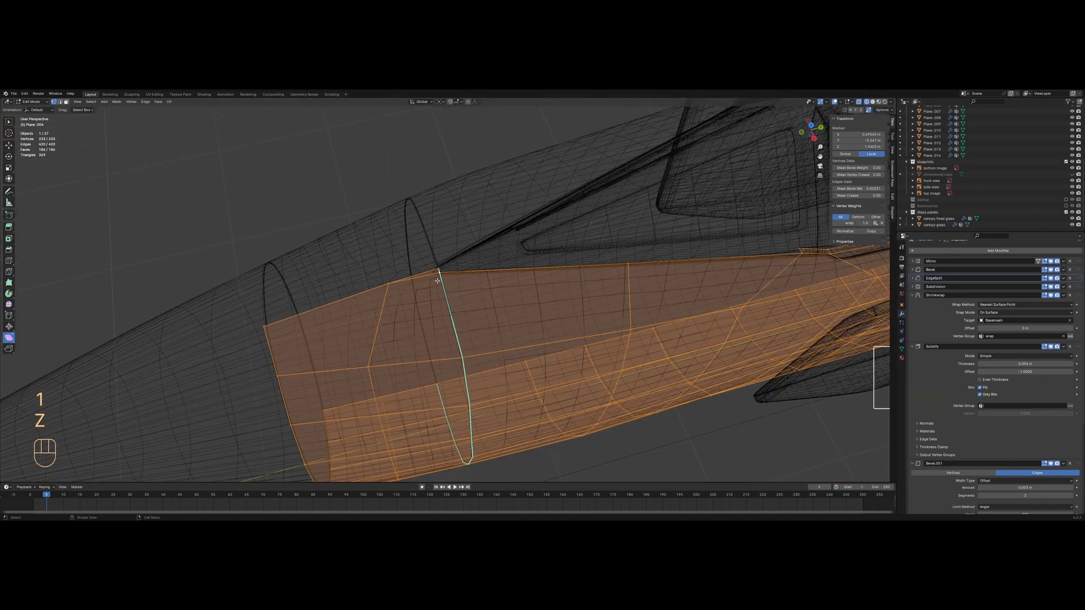
{"action": "left_click", "coordinate": [445, 326], "text": "alt"}
{"action": "left_click", "coordinate": [493, 320]}
{"action": "scroll", "coordinate": [480, 306], "scroll_direction": "up", "scroll_amount": 5}
{"action": "key", "text": "g"}
{"action": "key", "text": "g"}
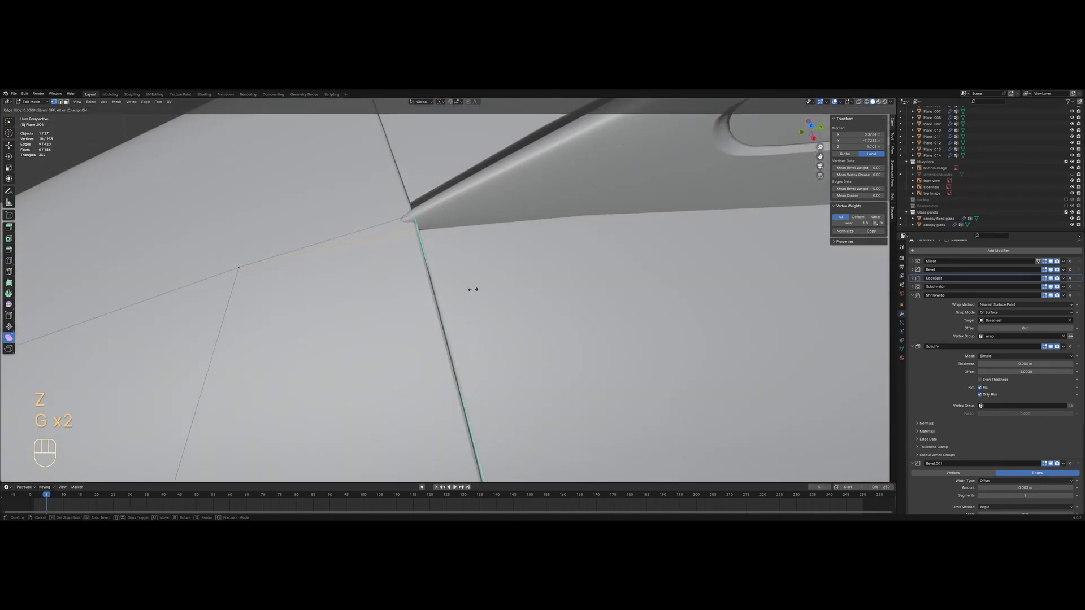
{"action": "left_click", "coordinate": [432, 296]}
Slide the seam's centre-line vertex at the canopy tip along its edge
{"action": "middle_click_drag", "start_coordinate": [432, 295], "coordinate": [425, 307]}
{"action": "key", "text": "z"}
{"action": "key", "text": "a"}
{"action": "left_click", "coordinate": [411, 304]}
{"action": "key", "text": "z"}
{"action": "key", "text": "g"}
{"action": "key", "text": "g"}
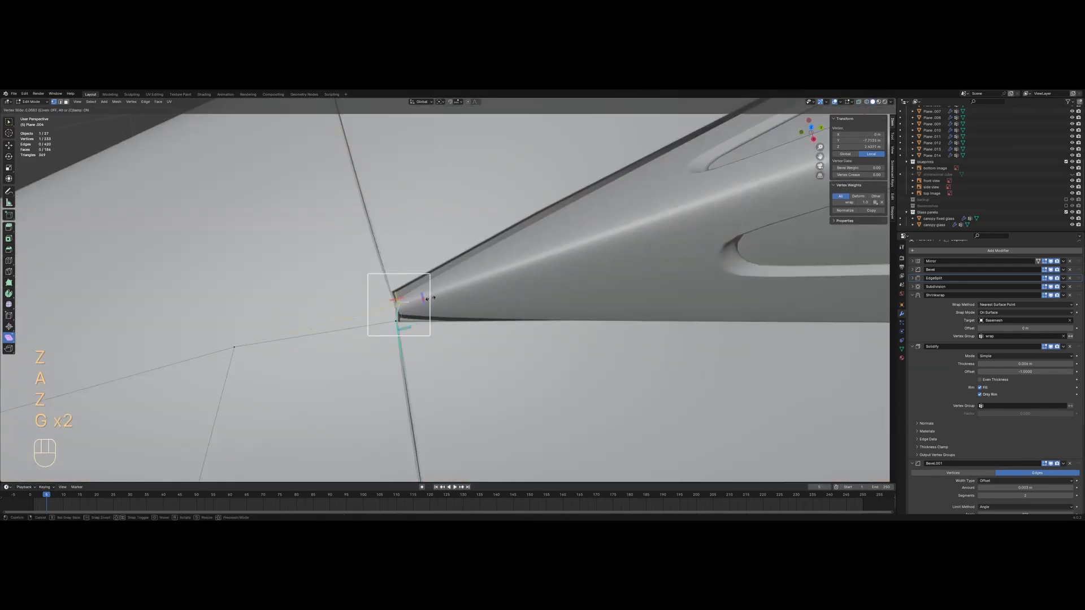
{"action": "left_click", "coordinate": [426, 302]}
Slide the seam vertex beside the centre line at the canopy tip and check the seam in Object Mode
{"action": "key", "text": "z"}
{"action": "key", "text": "a"}
{"action": "left_click", "coordinate": [402, 323]}
{"action": "key", "text": "z"}
{"action": "mouse_move", "coordinate": [436, 305]}
{"action": "middle_mouse_down"}
{"action": "mouse_move", "coordinate": [449, 333]}
{"action": "mouse_move", "coordinate": [514, 338]}
{"action": "mouse_move", "coordinate": [491, 336]}
{"action": "middle_mouse_up"}
{"action": "key", "text": "g"}
{"action": "key", "text": "g"}
{"action": "left_click", "coordinate": [443, 323]}
{"action": "key", "text": "Tab"}
{"action": "key", "text": "alt+a"}
{"action": "key", "text": "Tab"}
Fine-tune the seam vertex at the canopy frame's corner by sliding it along its edge
{"action": "scroll", "coordinate": [492, 336], "scroll_direction": "up", "scroll_amount": 9}
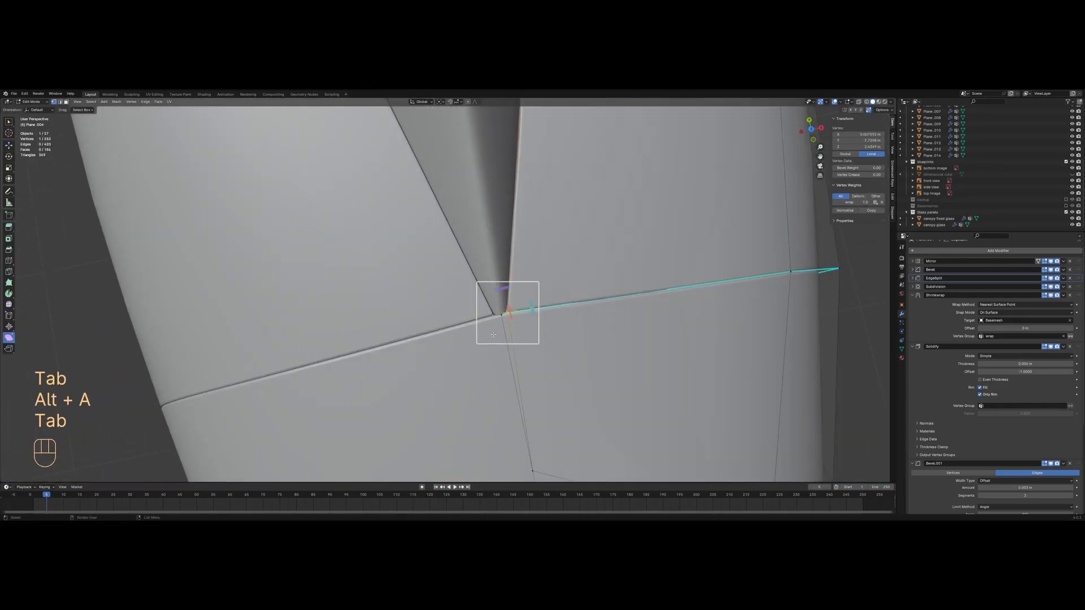
{"action": "key", "text": "z"}
{"action": "key", "text": "a"}
{"action": "middle_click_drag", "start_coordinate": [575, 373], "coordinate": [509, 358], "text": "shift"}
{"action": "key", "text": "z"}
{"action": "left_click", "coordinate": [489, 325]}
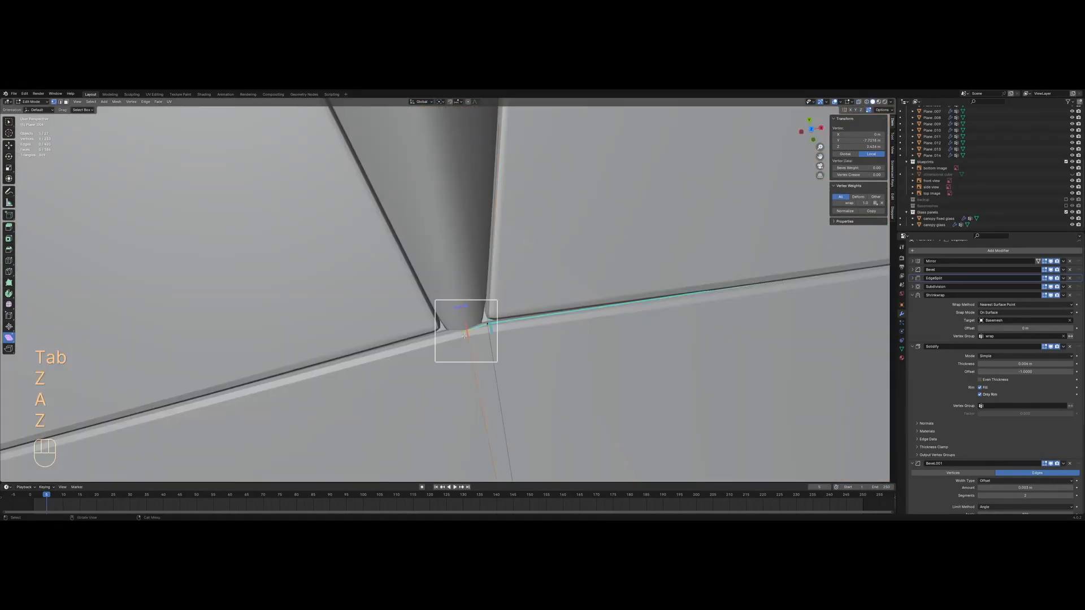
{"action": "key", "text": "g"}
{"action": "key", "text": "g"}
{"action": "left_click", "coordinate": [488, 326]}
{"action": "key", "text": "g"}
{"action": "key", "text": "g"}
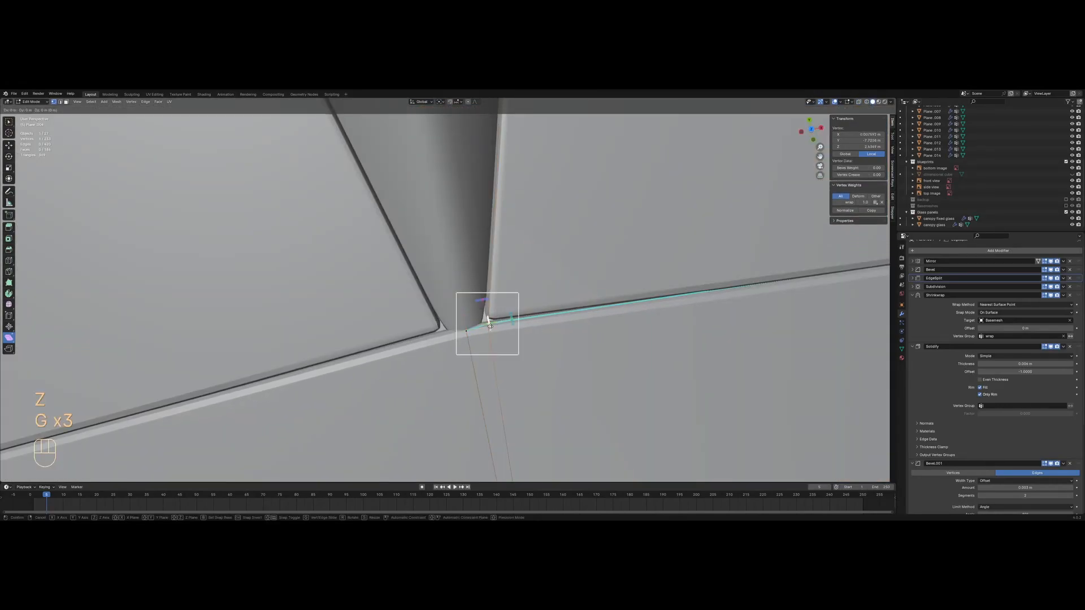
{"action": "left_click", "coordinate": [488, 330]}
Slide the centre-line vertex slightly to align the seam with the canopy tip, and leave mesh editing
{"action": "key", "text": "a"}
{"action": "left_click", "coordinate": [465, 337]}
{"action": "key", "text": "g"}
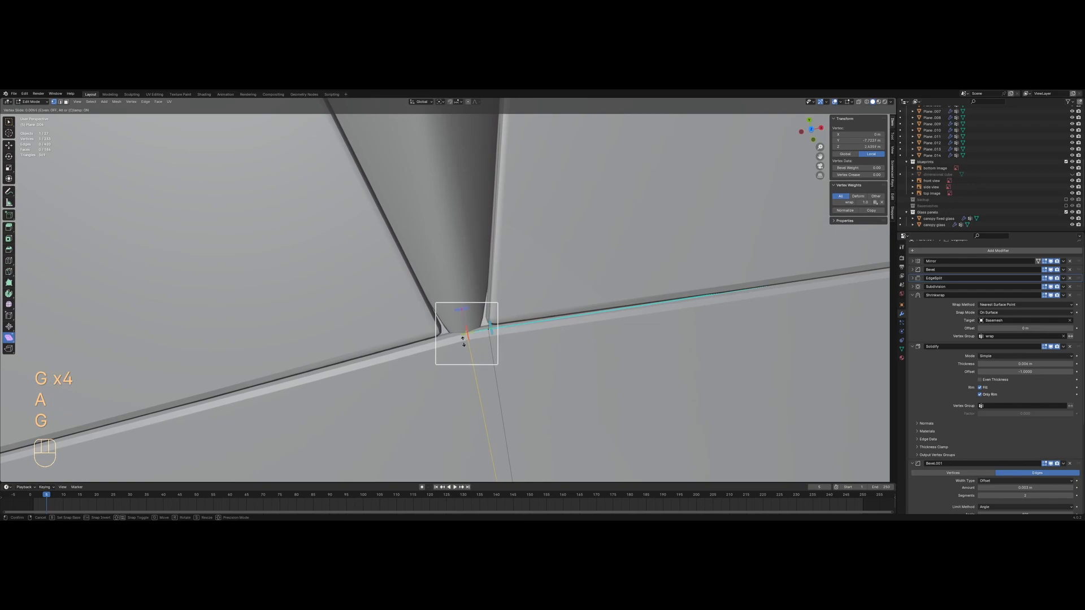
{"action": "left_click", "coordinate": [462, 339]}
{"action": "key", "text": "Tab"}
{"action": "key", "text": "alt+a"}
Mark the horizontal edge line along the fuselage side as sharp, only behind the vertical nose seam
{"action": "middle_click_drag", "start_coordinate": [461, 343], "coordinate": [392, 330]}
{"action": "scroll", "coordinate": [511, 295], "scroll_direction": "up", "scroll_amount": 2}
{"action": "left_click", "coordinate": [511, 295]}
{"action": "scroll", "coordinate": [480, 317], "scroll_direction": "down", "scroll_amount": 4}
{"action": "scroll", "coordinate": [393, 330], "scroll_direction": "down", "scroll_amount": 4}
{"action": "key", "text": "Tab"}
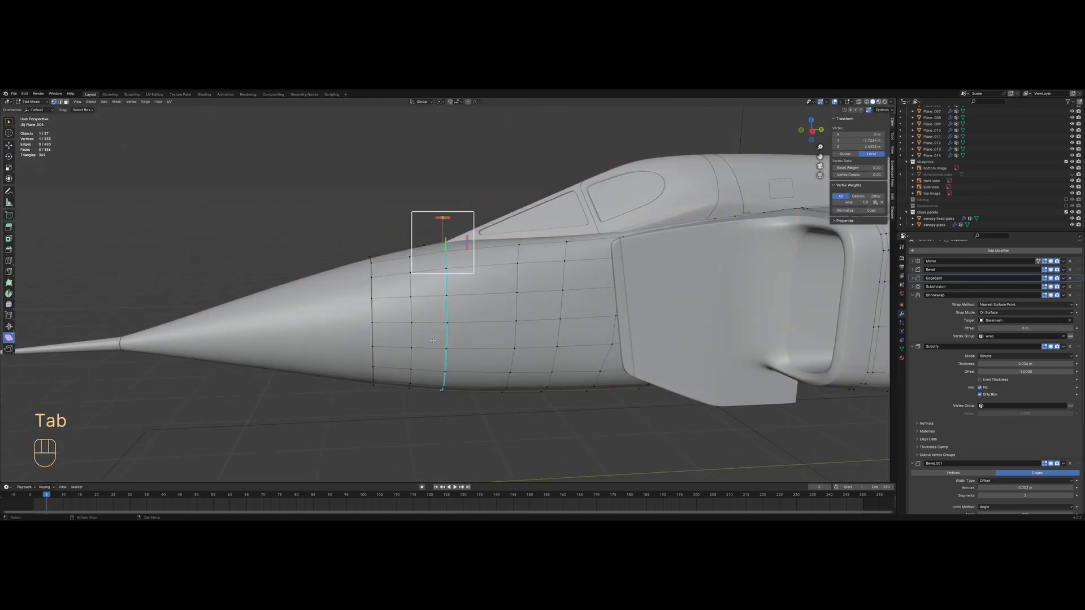
{"action": "left_click", "coordinate": [439, 464]}
{"action": "middle_click_drag", "start_coordinate": [438, 464], "coordinate": [537, 332]}
{"action": "key", "text": "a"}
{"action": "left_click", "coordinate": [481, 300], "text": "alt"}
{"action": "middle_click_drag", "start_coordinate": [482, 301], "coordinate": [484, 307]}
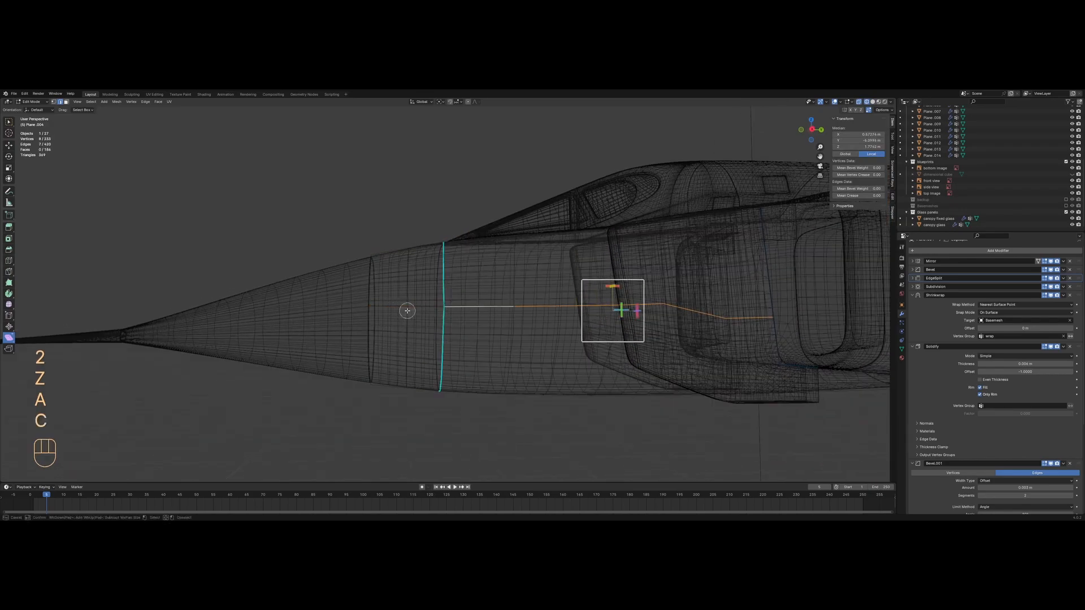
{"action": "scroll", "coordinate": [689, 287], "scroll_direction": "up", "scroll_amount": 1}
{"action": "middle_click_drag", "start_coordinate": [689, 287], "coordinate": [763, 295], "text": "shift"}
{"action": "scroll", "coordinate": [763, 294], "scroll_direction": "up", "scroll_amount": 1}
{"action": "right_click", "coordinate": [805, 266]}
{"action": "left_click", "coordinate": [785, 399]}
Slide the horizontal sharp line's vertices behind the intake hatch to straighten the line, and leave mesh editing
{"action": "key", "text": "z"}
{"action": "key", "text": "a"}
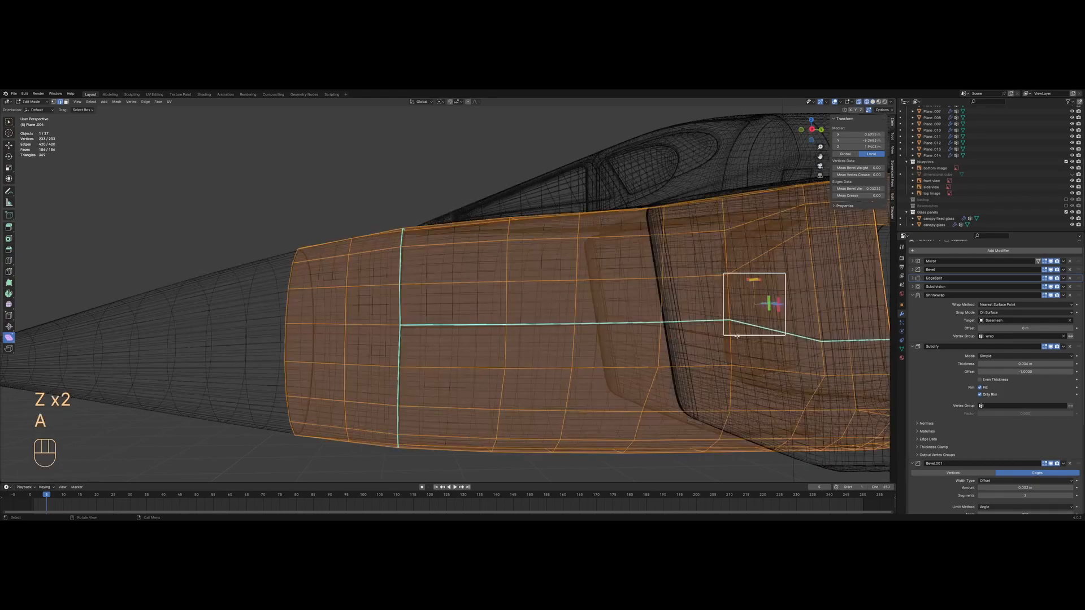
{"action": "middle_click_drag", "start_coordinate": [737, 336], "coordinate": [611, 339]}
{"action": "left_click_drag", "start_coordinate": [618, 345], "coordinate": [646, 342]}
{"action": "key", "text": "g"}
{"action": "key", "text": "g"}
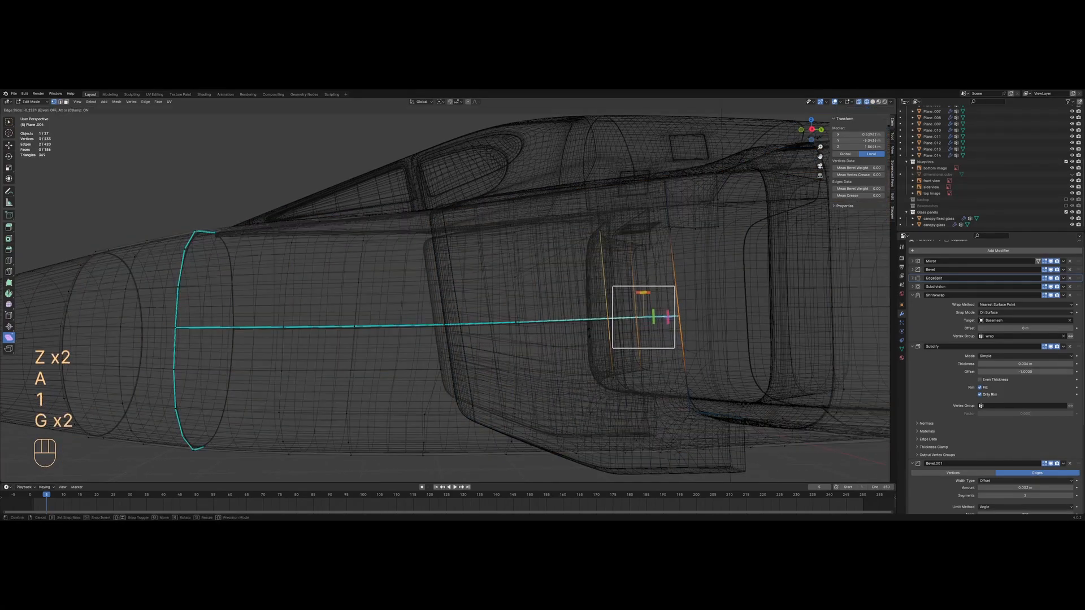
{"action": "left_click", "coordinate": [636, 336]}
{"action": "key", "text": "Tab"}
Return to solid shading, deselect everything and save the file
{"action": "key", "text": "z"}
{"action": "key", "text": "alt+a"}
{"action": "scroll", "coordinate": [506, 352], "scroll_direction": "down", "scroll_amount": 3}
{"action": "middle_click_drag", "start_coordinate": [506, 352], "coordinate": [485, 382]}
{"action": "middle_click_drag", "start_coordinate": [485, 382], "coordinate": [559, 325], "text": "shift"}
{"action": "key", "text": "ctrl+s"}
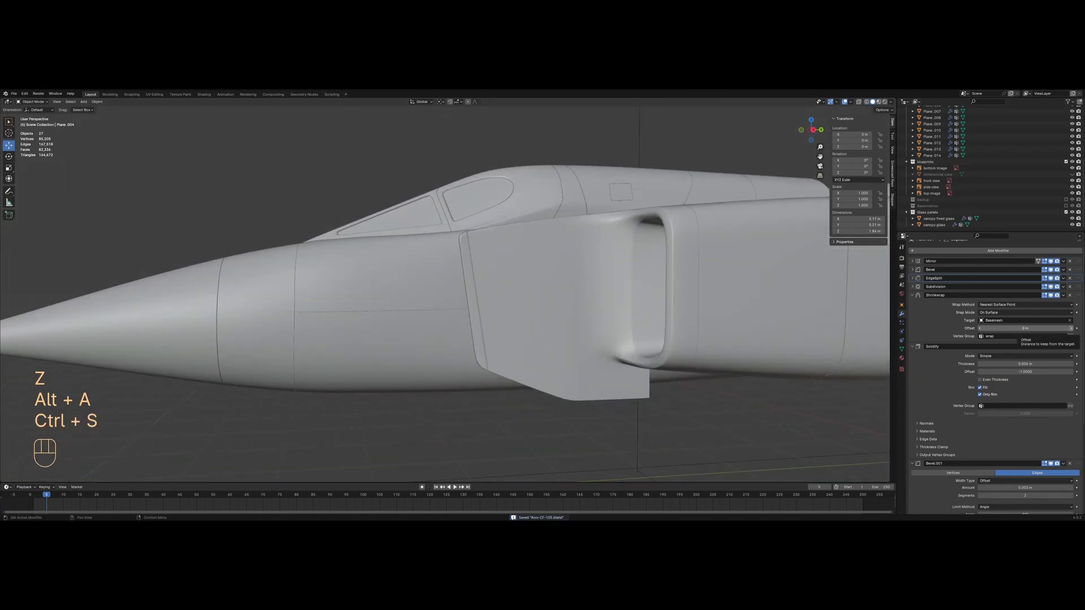
Slide Plane.004's vertex on the canopy's lower edge, behind the nose seam, along its edge
{"action": "mouse_move", "coordinate": [392, 339]}
{"action": "middle_mouse_down", "text": "shift"}
{"action": "mouse_move", "coordinate": [500, 319]}
{"action": "mouse_move", "coordinate": [493, 341]}
{"action": "mouse_move", "coordinate": [480, 246]}
{"action": "mouse_move", "coordinate": [531, 256]}
{"action": "middle_mouse_up", "text": "shift"}
{"action": "key", "text": "Tab"}
{"action": "key", "text": "z"}
{"action": "key", "text": "a"}
{"action": "scroll", "coordinate": [480, 244], "scroll_direction": "up", "scroll_amount": 1}
{"action": "left_click", "coordinate": [492, 225]}
{"action": "key", "text": "z"}
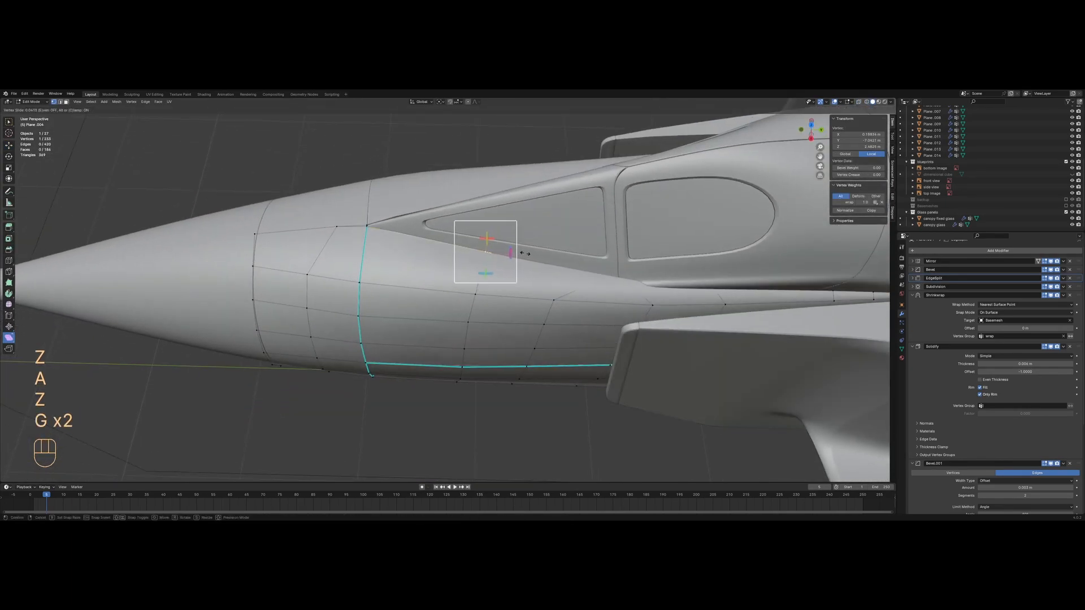
{"action": "left_click", "coordinate": [521, 252]}
Flatten the next vertical edge loop behind the nose seam to 0 along Y and mark it sharp
{"action": "key", "text": "z"}
{"action": "key", "text": "a"}
{"action": "middle_click_drag", "start_coordinate": [473, 296], "coordinate": [474, 252]}
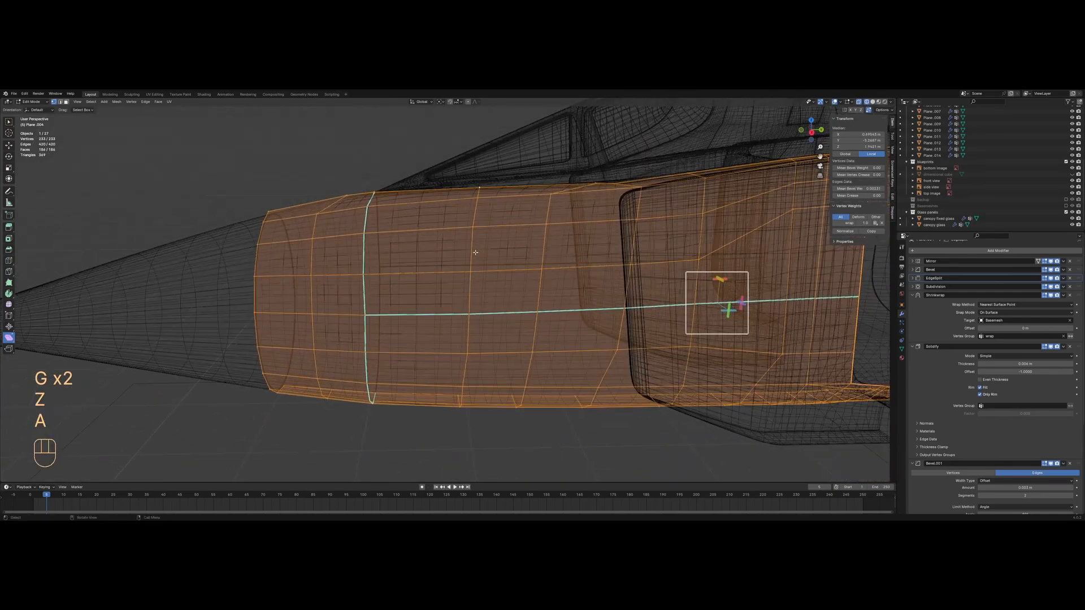
{"action": "left_click", "coordinate": [473, 252], "text": "alt"}
{"action": "key", "text": "y"}
{"action": "key", "text": "KP_0"}
{"action": "key", "text": "Return"}
{"action": "key", "text": "2"}
{"action": "key", "text": "z"}
{"action": "right_click", "coordinate": [553, 260]}
{"action": "left_click", "coordinate": [553, 260]}
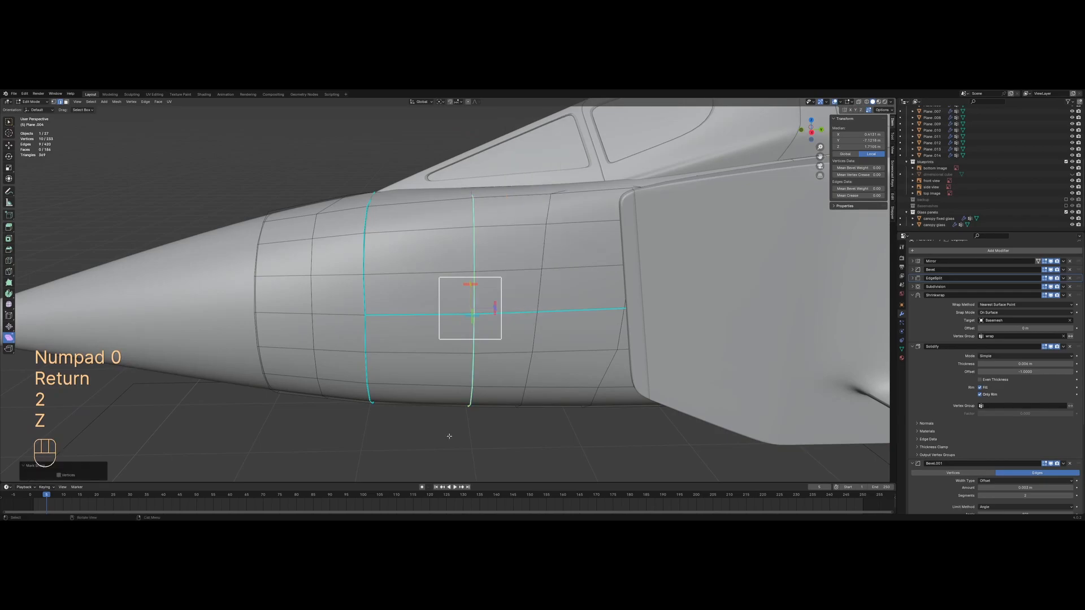
Clear the sharp mark from the horizontal edge between the two vertical seams and leave mesh editing
{"action": "left_click", "coordinate": [427, 440]}
{"action": "scroll", "coordinate": [434, 328], "scroll_direction": "up", "scroll_amount": 1}
{"action": "key", "text": "2"}
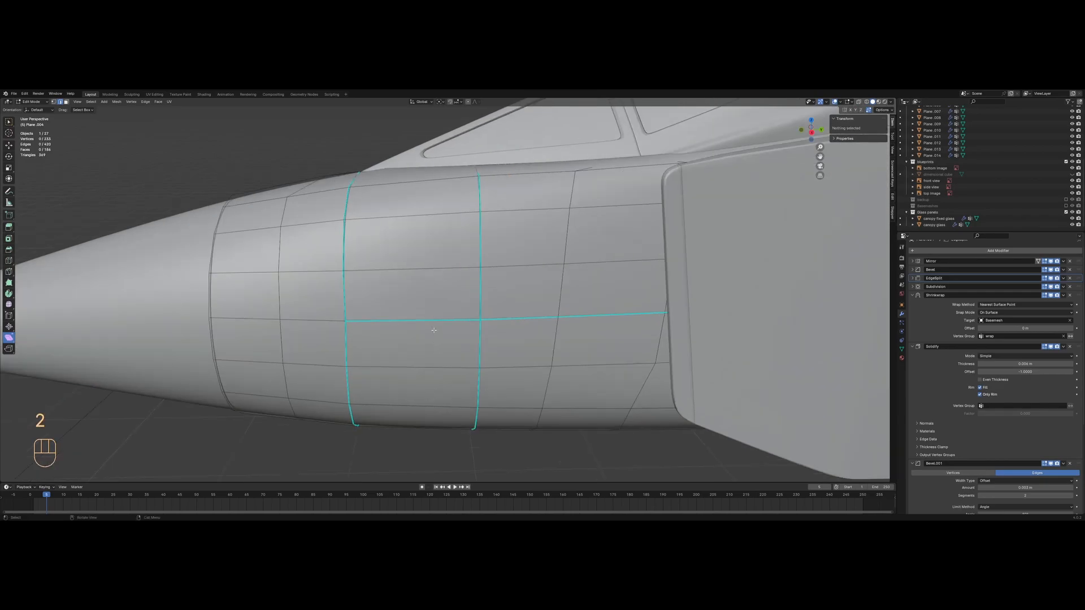
{"action": "left_click", "coordinate": [434, 328]}
{"action": "right_click", "coordinate": [435, 328]}
{"action": "left_click", "coordinate": [434, 333]}
{"action": "key", "text": "Tab"}
{"action": "key", "text": "alt+a"}
{"action": "scroll", "coordinate": [455, 355], "scroll_direction": "down", "scroll_amount": 2}
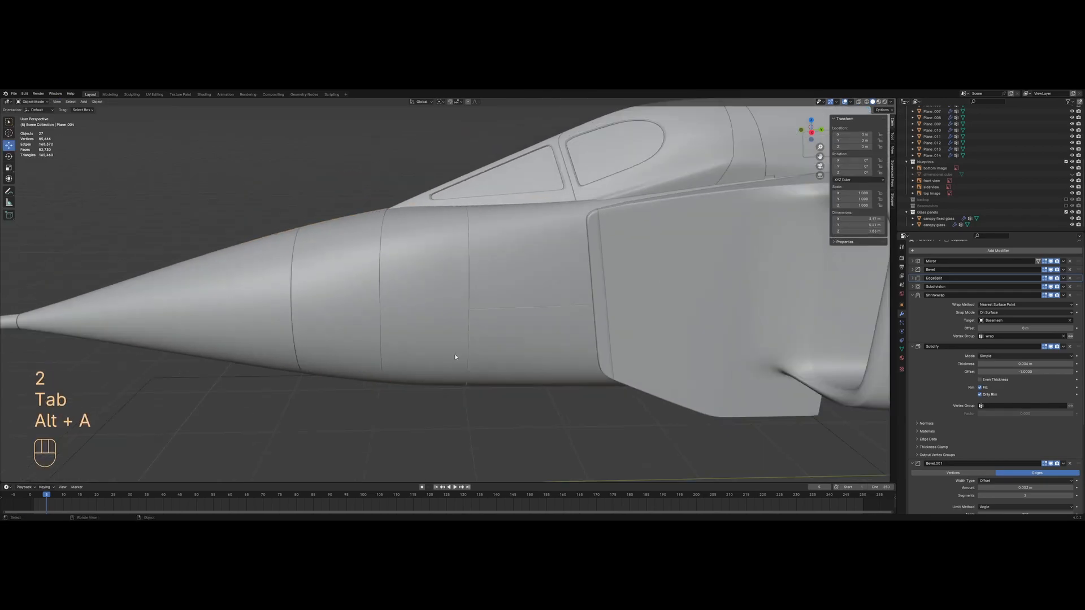
Inspect the new nose seams from several angles and save the file
{"action": "middle_click_drag", "start_coordinate": [454, 356], "coordinate": [477, 355]}
{"action": "scroll", "coordinate": [477, 354], "scroll_direction": "up", "scroll_amount": 2}
{"action": "key", "text": "z"}
{"action": "middle_click_drag", "start_coordinate": [404, 383], "coordinate": [434, 366]}
{"action": "scroll", "coordinate": [378, 366], "scroll_direction": "down", "scroll_amount": 5}
{"action": "mouse_move", "coordinate": [434, 366]}
{"action": "middle_mouse_down"}
{"action": "mouse_move", "coordinate": [521, 367]}
{"action": "mouse_move", "coordinate": [528, 388]}
{"action": "mouse_move", "coordinate": [563, 357]}
{"action": "mouse_move", "coordinate": [583, 375]}
{"action": "mouse_move", "coordinate": [646, 355]}
{"action": "mouse_move", "coordinate": [501, 355]}
{"action": "mouse_move", "coordinate": [502, 280]}
{"action": "middle_mouse_up"}
{"action": "key", "text": "ctrl+s"}
Examine the nose panel seams up close in rendered and solid shading
{"action": "scroll", "coordinate": [464, 366], "scroll_direction": "up", "scroll_amount": 2}
{"action": "key", "text": "z"}
{"action": "scroll", "coordinate": [501, 355], "scroll_direction": "up", "scroll_amount": 5}
{"action": "scroll", "coordinate": [502, 280], "scroll_direction": "up", "scroll_amount": 7}
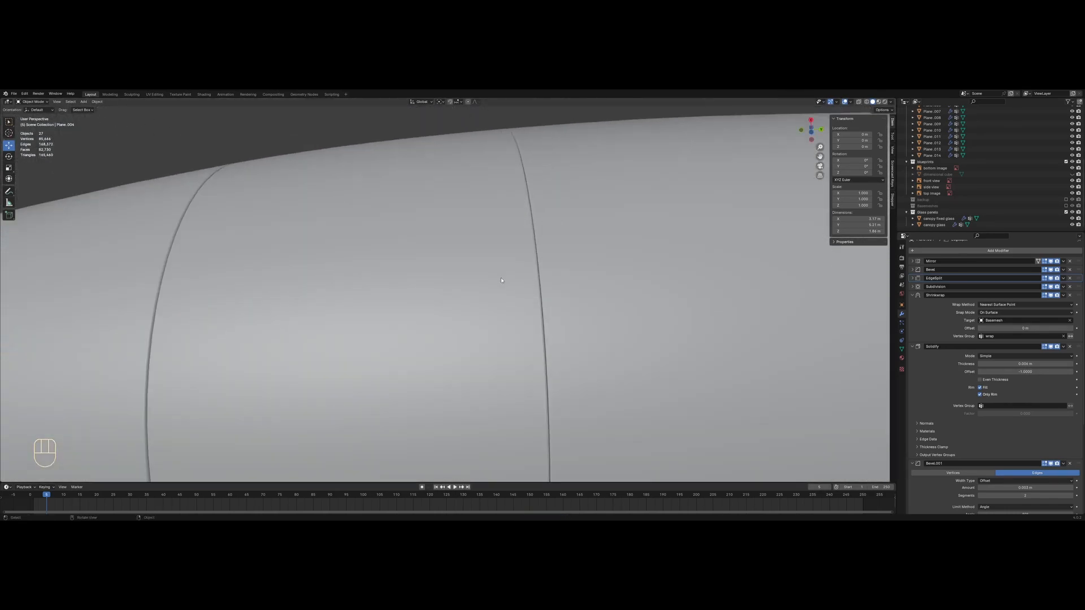
{"action": "left_click", "coordinate": [503, 253]}
{"action": "scroll", "coordinate": [501, 352], "scroll_direction": "down", "scroll_amount": 6}
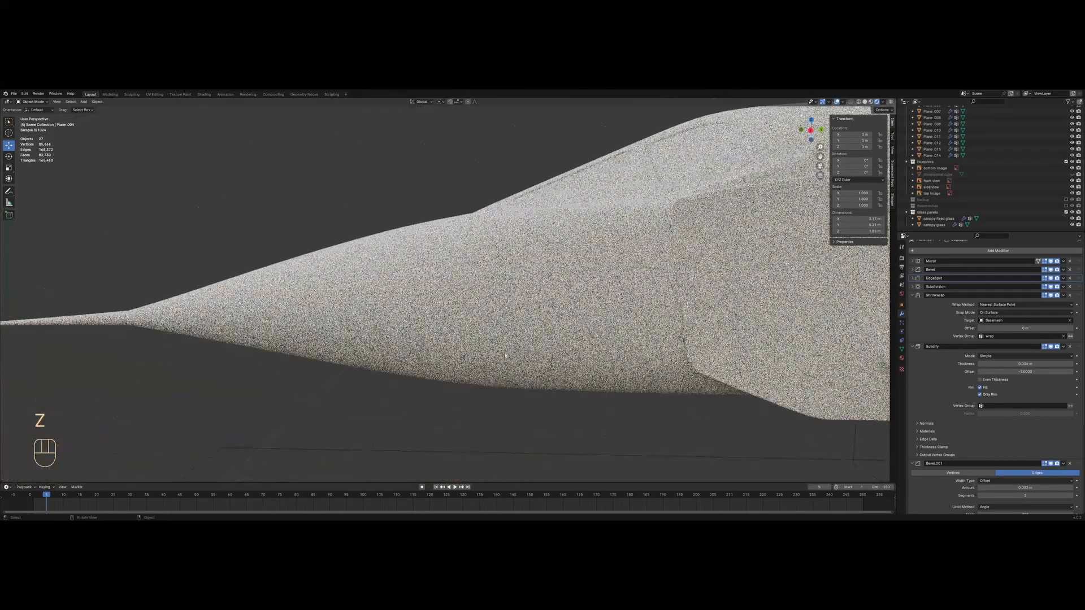
{"action": "mouse_move", "coordinate": [500, 351]}
{"action": "middle_mouse_down"}
{"action": "mouse_move", "coordinate": [460, 383]}
{"action": "mouse_move", "coordinate": [457, 415]}
{"action": "middle_mouse_up"}
{"action": "scroll", "coordinate": [481, 401], "scroll_direction": "up", "scroll_amount": 3}
{"action": "left_click", "coordinate": [557, 370]}
{"action": "key", "text": "z"}
{"action": "left_click", "coordinate": [598, 369]}
{"action": "scroll", "coordinate": [506, 352], "scroll_direction": "up", "scroll_amount": 3}
{"action": "key", "text": "z"}
{"action": "left_click", "coordinate": [446, 373]}
{"action": "middle_click_drag", "start_coordinate": [446, 373], "coordinate": [460, 367]}
{"action": "key", "text": "z"}
{"action": "left_click", "coordinate": [500, 365]}
Move the rear vertical seam's vertex at the canopy edge along X and leave mesh editing
{"action": "key", "text": "Tab"}
{"action": "key", "text": "1"}
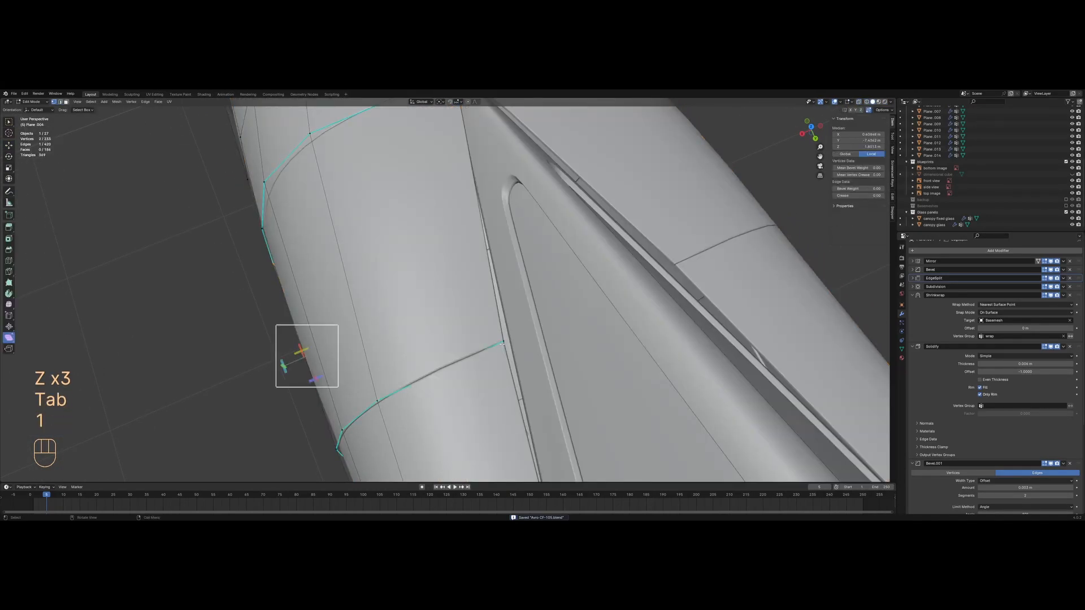
{"action": "key", "text": "g"}
{"action": "key", "text": "x"}
{"action": "left_click", "coordinate": [480, 372]}
{"action": "key", "text": "Tab"}
{"action": "key", "text": "alt+a"}
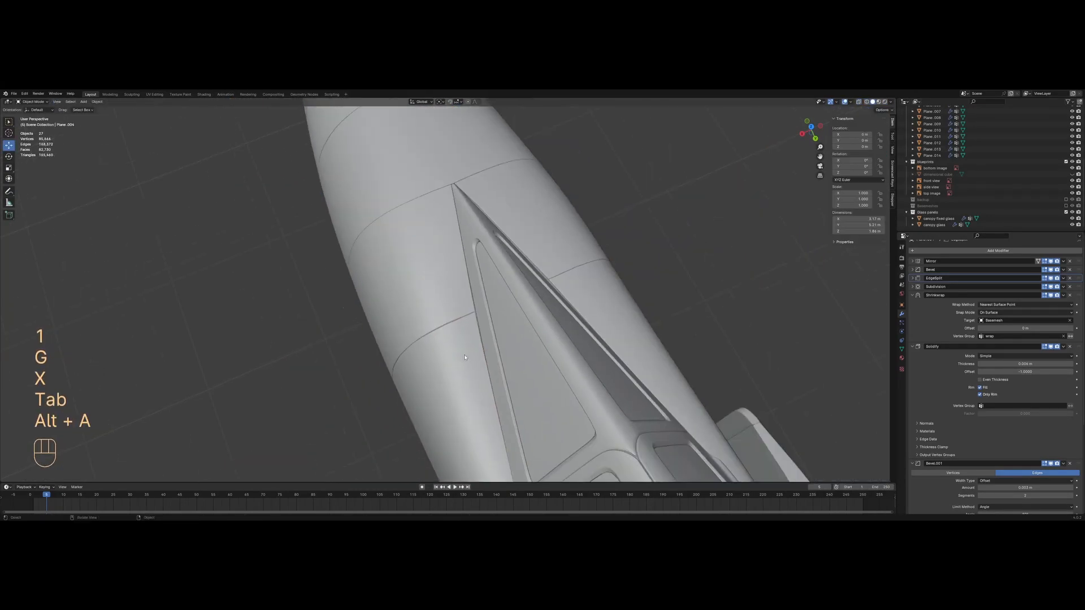
Preview the nose and canopy seams in rendered shading and return to solid shading
{"action": "scroll", "coordinate": [466, 359], "scroll_direction": "down", "scroll_amount": 3}
{"action": "key", "text": "z"}
{"action": "left_click", "coordinate": [467, 349]}
{"action": "scroll", "coordinate": [467, 352], "scroll_direction": "down", "scroll_amount": 2}
{"action": "mouse_move", "coordinate": [437, 380]}
{"action": "middle_mouse_down"}
{"action": "mouse_move", "coordinate": [363, 341]}
{"action": "mouse_move", "coordinate": [377, 403]}
{"action": "mouse_move", "coordinate": [425, 368]}
{"action": "mouse_move", "coordinate": [454, 326]}
{"action": "mouse_move", "coordinate": [468, 339]}
{"action": "mouse_move", "coordinate": [435, 332]}
{"action": "middle_mouse_up"}
{"action": "key", "text": "z"}
{"action": "left_click", "coordinate": [498, 327]}
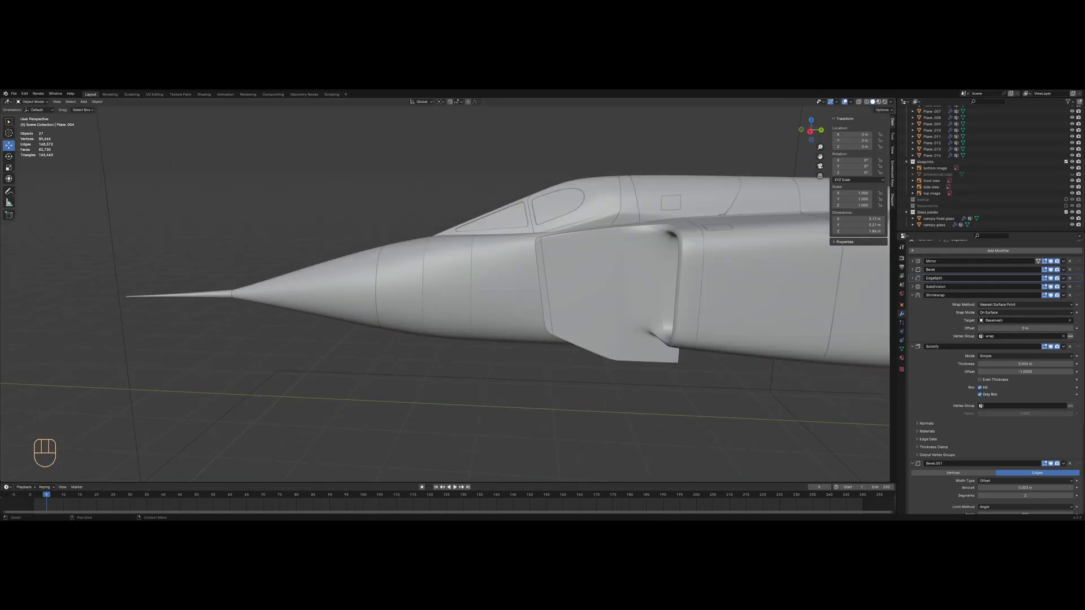
Copy the modifiers from the nose panel Plane.004 to the intake panel Plane.011
{"action": "middle_click_drag", "start_coordinate": [588, 319], "coordinate": [612, 324]}
{"action": "left_click", "coordinate": [690, 307]}
{"action": "mouse_move", "coordinate": [690, 306]}
{"action": "middle_mouse_down", "text": "shift"}
{"action": "mouse_move", "coordinate": [431, 376]}
{"action": "mouse_move", "coordinate": [510, 354]}
{"action": "middle_mouse_up", "text": "shift"}
{"action": "key", "text": "z"}
{"action": "scroll", "coordinate": [510, 354], "scroll_direction": "up", "scroll_amount": 2}
{"action": "key", "text": "z"}
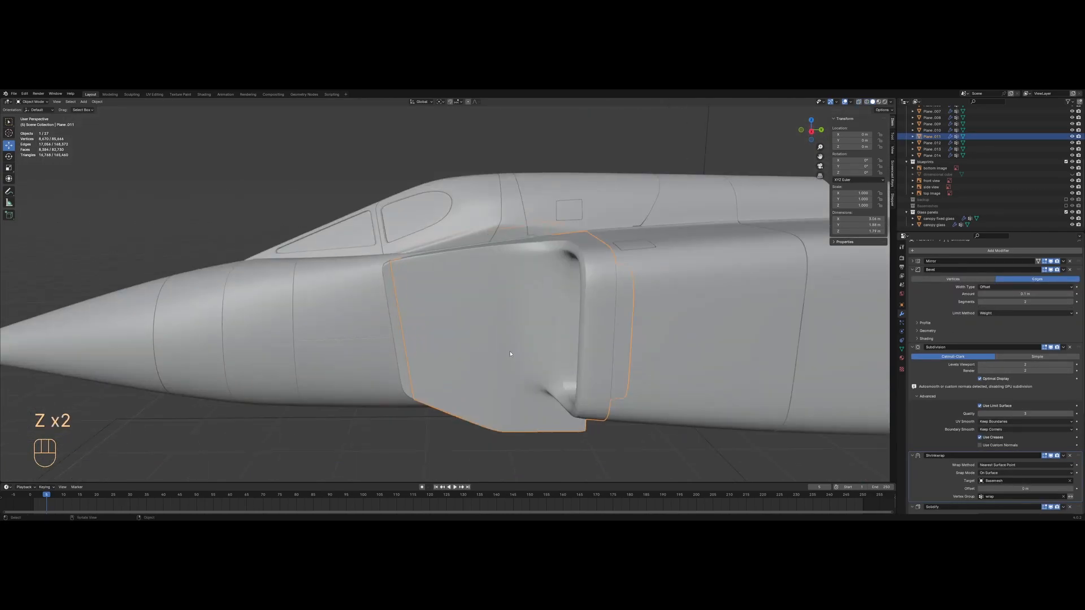
{"action": "left_click", "coordinate": [325, 316], "text": "shift"}
{"action": "key", "text": "ctrl+l"}
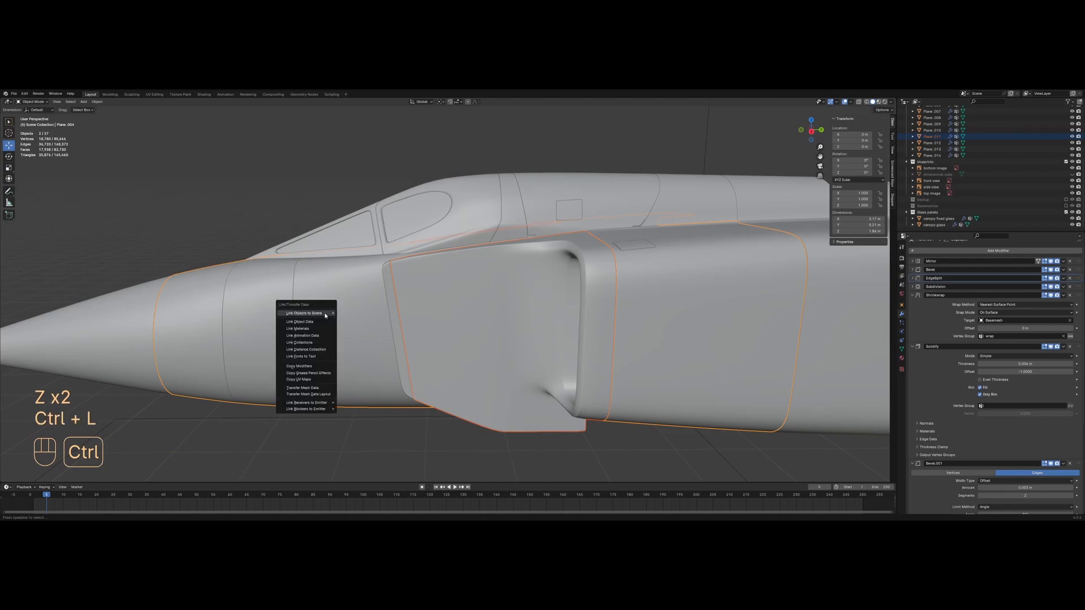
{"action": "left_click", "coordinate": [318, 366]}
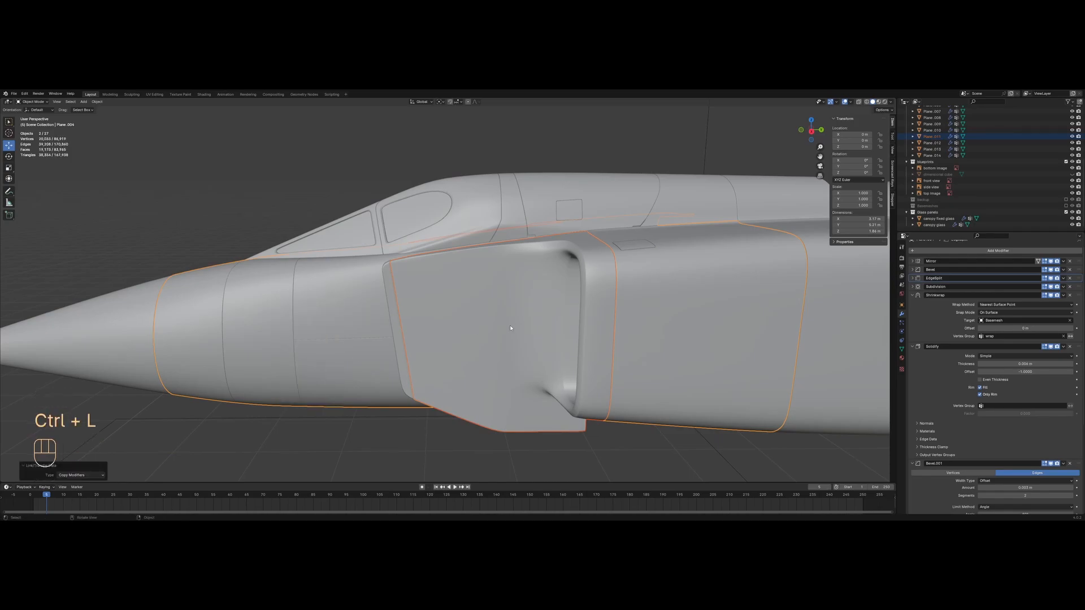
Edge-slide the horizontal edge loop just behind the intake opening on the intake panel Plane.011
{"action": "left_click", "coordinate": [510, 324]}
{"action": "key", "text": "Tab"}
{"action": "middle_click_drag", "start_coordinate": [520, 323], "coordinate": [602, 321]}
{"action": "mouse_move", "coordinate": [423, 313]}
{"action": "middle_mouse_down"}
{"action": "mouse_move", "coordinate": [475, 331]}
{"action": "mouse_move", "coordinate": [485, 295]}
{"action": "middle_mouse_up"}
{"action": "key", "text": "z"}
{"action": "left_click", "coordinate": [534, 300]}
{"action": "scroll", "coordinate": [541, 302], "scroll_direction": "up", "scroll_amount": 4}
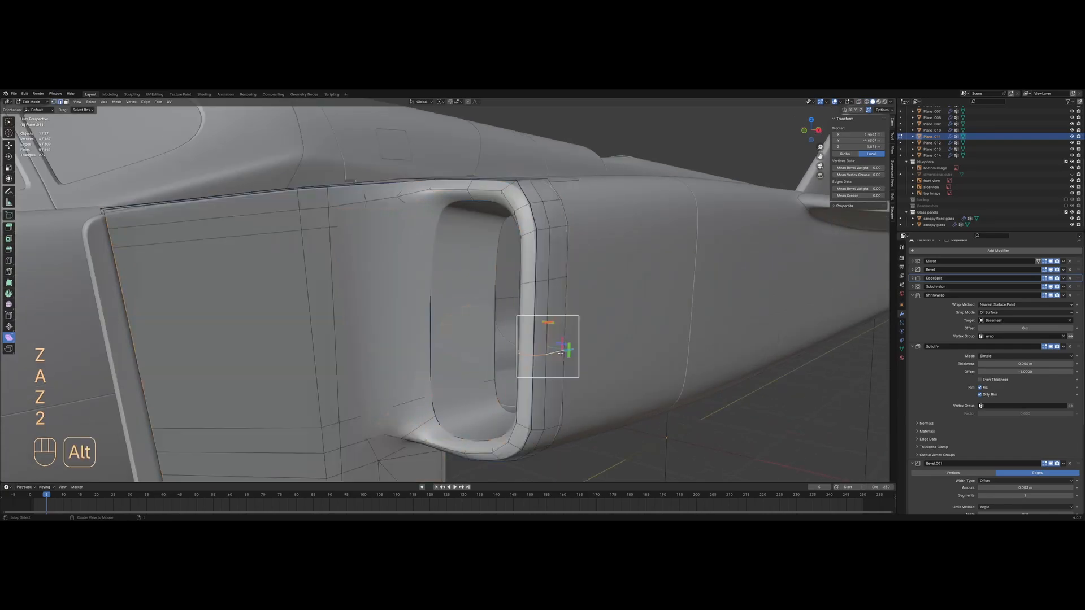
{"action": "left_click", "coordinate": [561, 353], "text": "alt"}
{"action": "middle_click_drag", "start_coordinate": [560, 353], "coordinate": [529, 338]}
{"action": "scroll", "coordinate": [529, 338], "scroll_direction": "up", "scroll_amount": 1}
{"action": "key", "text": "1"}
{"action": "key", "text": "g"}
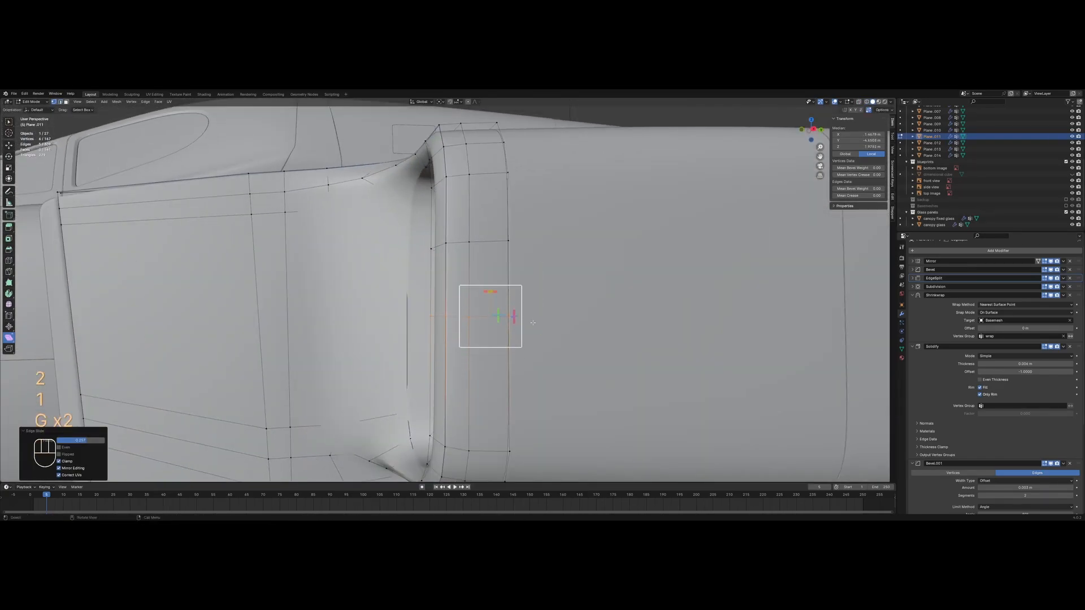
Mark the horizontal edge loop behind the intake opening as sharp, adjust the vertex position and leave mesh editing
{"action": "key", "text": "2"}
{"action": "right_click", "coordinate": [533, 322]}
{"action": "left_click", "coordinate": [565, 276]}
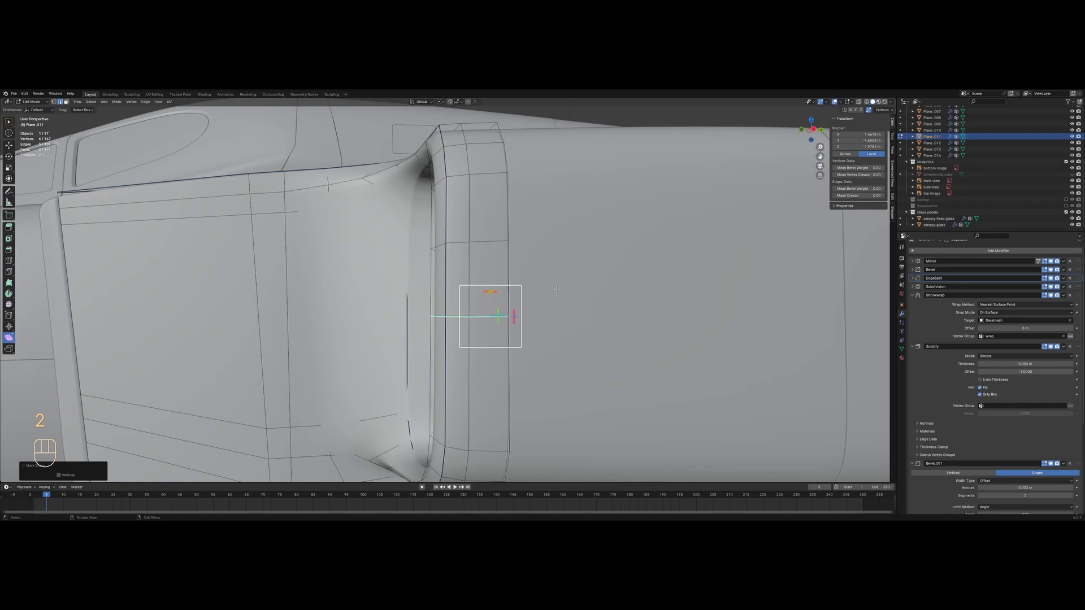
{"action": "key", "text": "Tab"}
{"action": "key", "text": "alt+a"}
{"action": "scroll", "coordinate": [540, 277], "scroll_direction": "down", "scroll_amount": 4}
{"action": "middle_click_drag", "start_coordinate": [537, 277], "coordinate": [573, 305]}
{"action": "scroll", "coordinate": [513, 331], "scroll_direction": "up", "scroll_amount": 3}
{"action": "key", "text": "1"}
{"action": "key", "text": "g"}
{"action": "left_click", "coordinate": [513, 322]}
{"action": "key", "text": "Tab"}
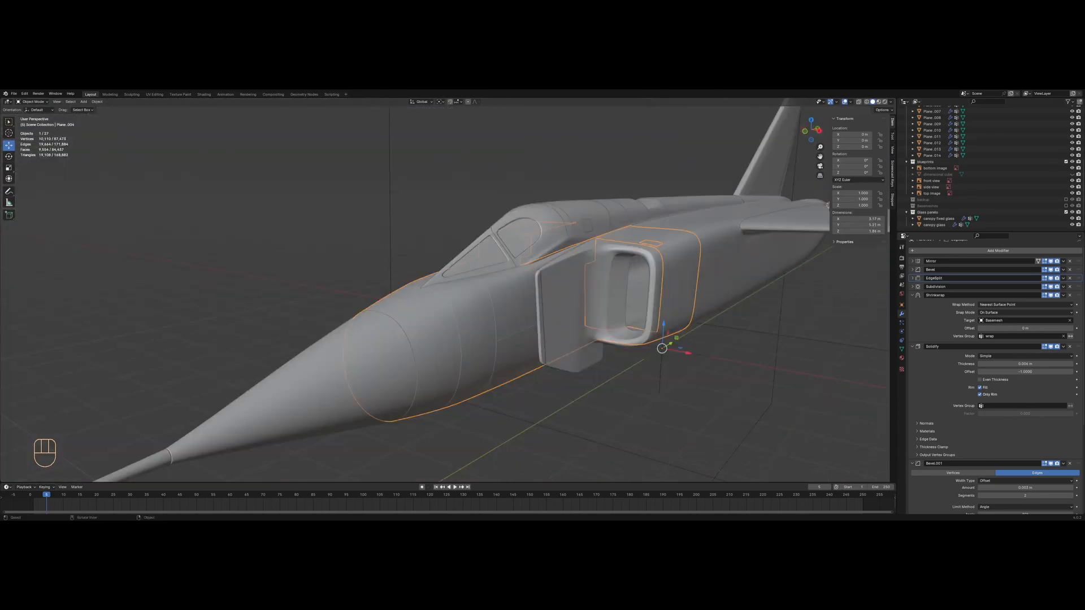
Mark the upper horizontal edge run below the canopy on the nose panel Plane.004 as sharp
{"action": "middle_click_drag", "start_coordinate": [354, 310], "coordinate": [411, 355]}
{"action": "key", "text": "Tab"}
{"action": "key", "text": "2"}
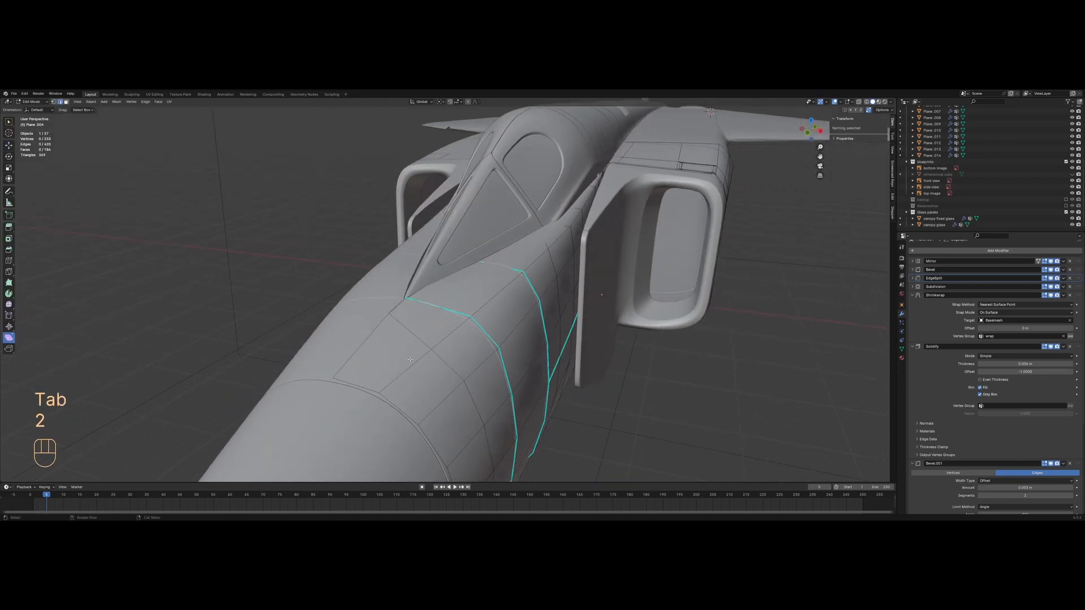
{"action": "middle_click_drag", "start_coordinate": [533, 298], "coordinate": [493, 293]}
{"action": "key", "text": "z"}
{"action": "key", "text": "z"}
{"action": "middle_click_drag", "start_coordinate": [670, 288], "coordinate": [440, 325]}
{"action": "middle_click_drag", "start_coordinate": [441, 325], "coordinate": [452, 332]}
{"action": "scroll", "coordinate": [525, 305], "scroll_direction": "up", "scroll_amount": 4}
{"action": "right_click", "coordinate": [538, 300]}
{"action": "left_click", "coordinate": [539, 299]}
{"action": "key", "text": "Tab"}
{"action": "key", "text": "alt+a"}
{"action": "middle_click_drag", "start_coordinate": [530, 296], "coordinate": [501, 307]}
{"action": "scroll", "coordinate": [501, 306], "scroll_direction": "down", "scroll_amount": 4}
{"action": "scroll", "coordinate": [451, 331], "scroll_direction": "up", "scroll_amount": 3}
Clear the sharp mark from the upper horizontal edges ahead of the nose panel's front vertical seam
{"action": "left_click", "coordinate": [450, 328]}
{"action": "key", "text": "z"}
{"action": "middle_click_drag", "start_coordinate": [288, 301], "coordinate": [481, 312], "text": "shift"}
{"action": "key", "text": "Tab"}
{"action": "key", "text": "a"}
{"action": "key", "text": "2"}
{"action": "left_click", "coordinate": [334, 311]}
{"action": "scroll", "coordinate": [362, 312], "scroll_direction": "up", "scroll_amount": 2}
{"action": "middle_click_drag", "start_coordinate": [390, 312], "coordinate": [472, 231], "text": "shift"}
{"action": "scroll", "coordinate": [471, 231], "scroll_direction": "up", "scroll_amount": 3}
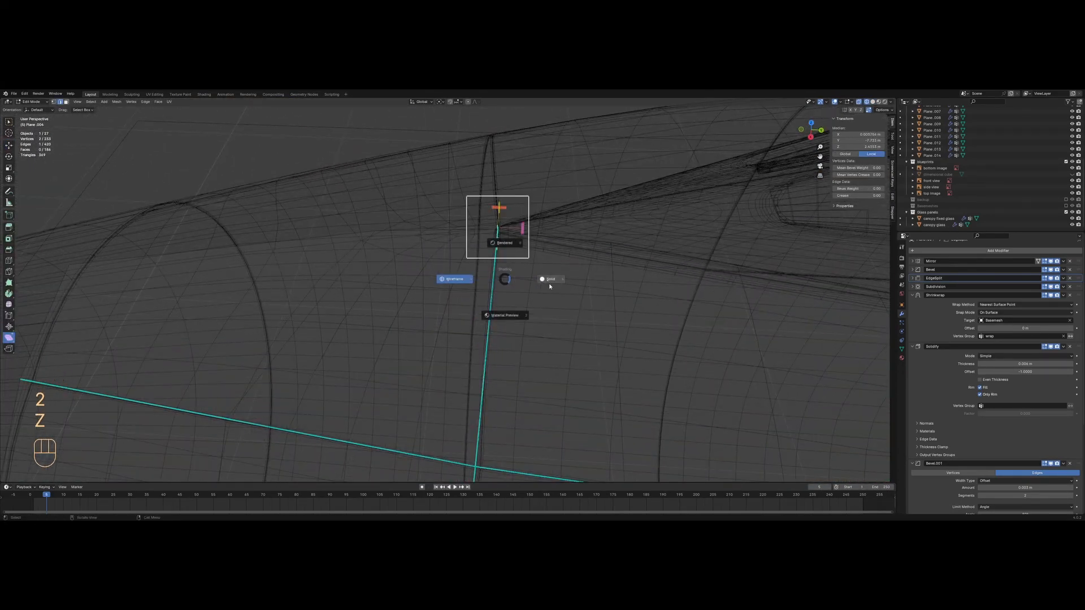
{"action": "left_click", "coordinate": [540, 285]}
{"action": "scroll", "coordinate": [425, 331], "scroll_direction": "down", "scroll_amount": 5}
{"action": "right_click", "coordinate": [455, 308]}
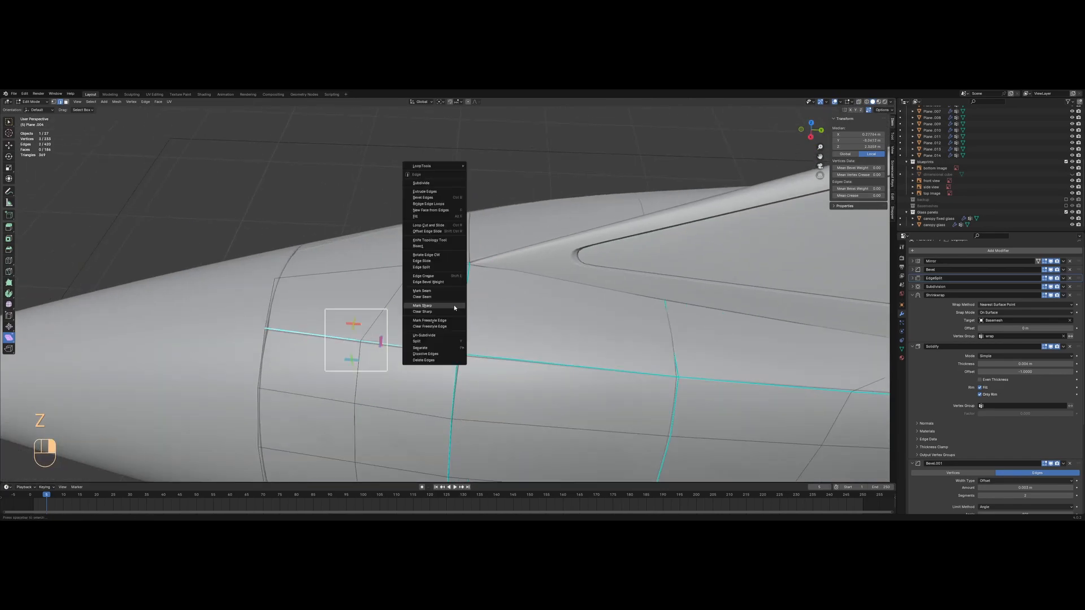
Clear the sharp mark from the rear vertical seam's segment above the upper horizontal seam and leave mesh editing
{"action": "key", "text": "z"}
{"action": "key", "text": "a"}
{"action": "left_click", "coordinate": [675, 330]}
{"action": "key", "text": "z"}
{"action": "right_click", "coordinate": [752, 326]}
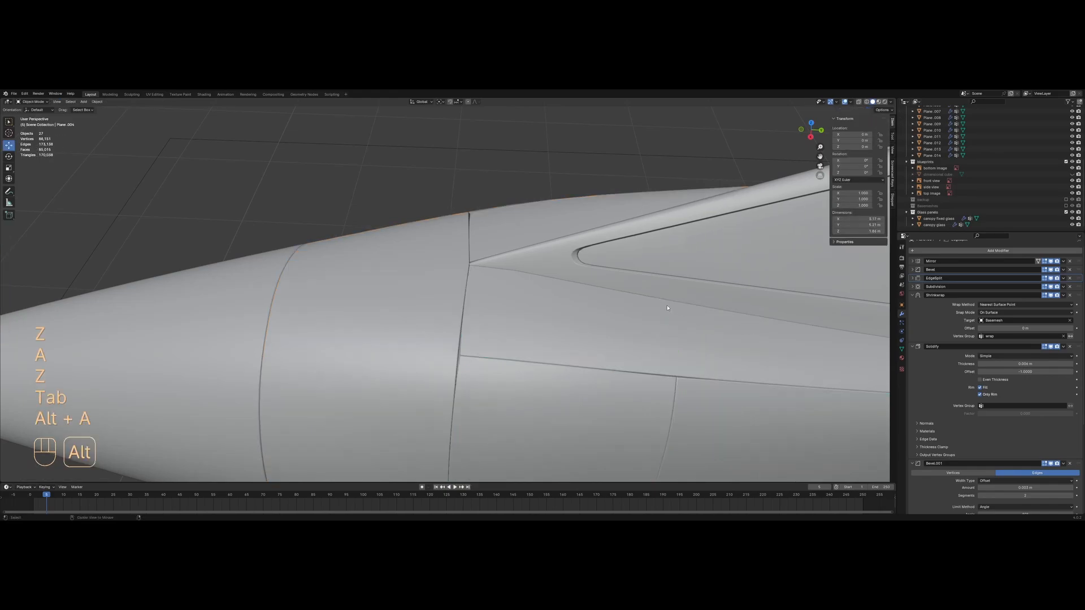
{"action": "key", "text": "alt+a"}
Examine the nose and canopy seams up close from several angles and save the file
{"action": "scroll", "coordinate": [656, 322], "scroll_direction": "down", "scroll_amount": 5}
{"action": "middle_click_drag", "start_coordinate": [629, 352], "coordinate": [528, 305], "text": "shift"}
{"action": "middle_click_drag", "start_coordinate": [528, 305], "coordinate": [571, 368]}
{"action": "scroll", "coordinate": [569, 355], "scroll_direction": "up", "scroll_amount": 4}
{"action": "scroll", "coordinate": [567, 353], "scroll_direction": "up", "scroll_amount": 4}
{"action": "left_click", "coordinate": [560, 350]}
{"action": "key", "text": "z"}
{"action": "key", "text": "z"}
{"action": "middle_click_drag", "start_coordinate": [598, 412], "coordinate": [577, 373], "text": "shift"}
{"action": "mouse_move", "coordinate": [576, 373]}
{"action": "middle_mouse_down"}
{"action": "mouse_move", "coordinate": [549, 343]}
{"action": "mouse_move", "coordinate": [521, 340]}
{"action": "mouse_move", "coordinate": [514, 354]}
{"action": "middle_mouse_up"}
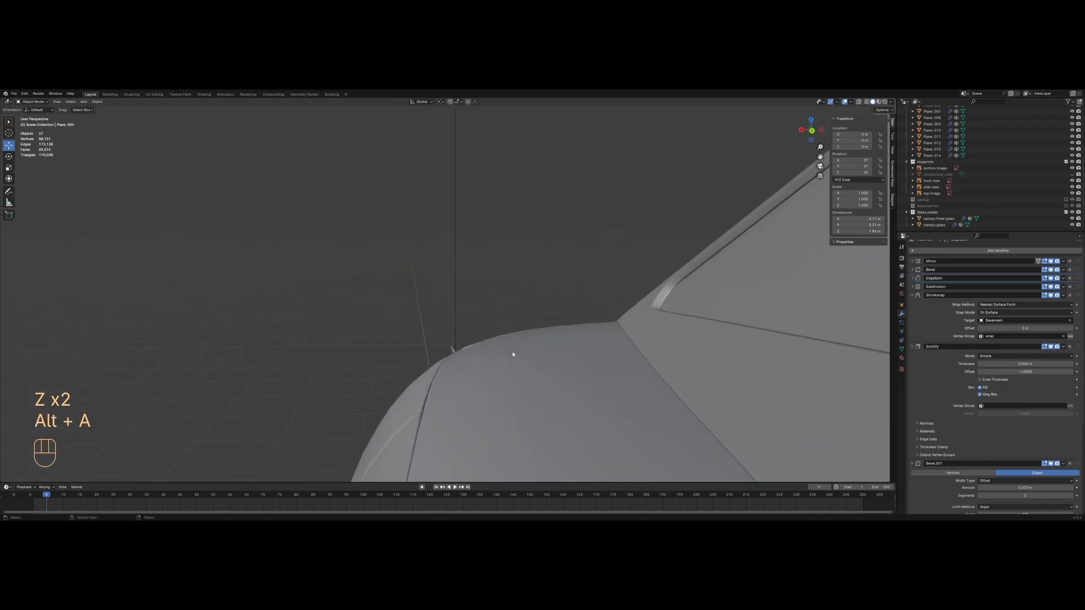
{"action": "left_click", "coordinate": [514, 353]}
{"action": "key", "text": "z"}
{"action": "middle_click_drag", "start_coordinate": [432, 354], "coordinate": [479, 395]}
{"action": "key", "text": "ctrl+s"}
Apply the black-and-white striped MatCap and compare the nose seam reflections with EdgeSplit moved below Shrinkwrap
{"action": "key", "text": "z"}
{"action": "mouse_move", "coordinate": [554, 380]}
{"action": "middle_mouse_down"}
{"action": "mouse_move", "coordinate": [585, 331]}
{"action": "mouse_move", "coordinate": [557, 300]}
{"action": "mouse_move", "coordinate": [507, 315]}
{"action": "mouse_move", "coordinate": [497, 252]}
{"action": "mouse_move", "coordinate": [555, 266]}
{"action": "mouse_move", "coordinate": [570, 256]}
{"action": "mouse_move", "coordinate": [502, 262]}
{"action": "middle_mouse_up"}
{"action": "key", "text": "Tab"}
{"action": "scroll", "coordinate": [846, 309], "scroll_direction": "down", "scroll_amount": 5}
{"action": "scroll", "coordinate": [502, 262], "scroll_direction": "up", "scroll_amount": 3}
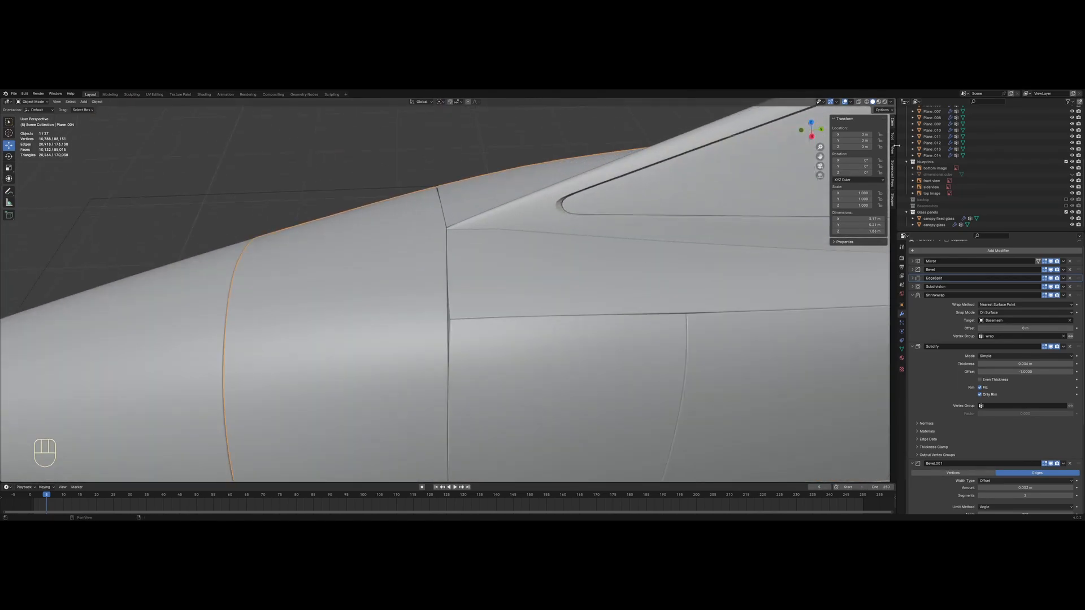
{"action": "left_click", "coordinate": [888, 102]}
{"action": "left_click", "coordinate": [880, 133]}
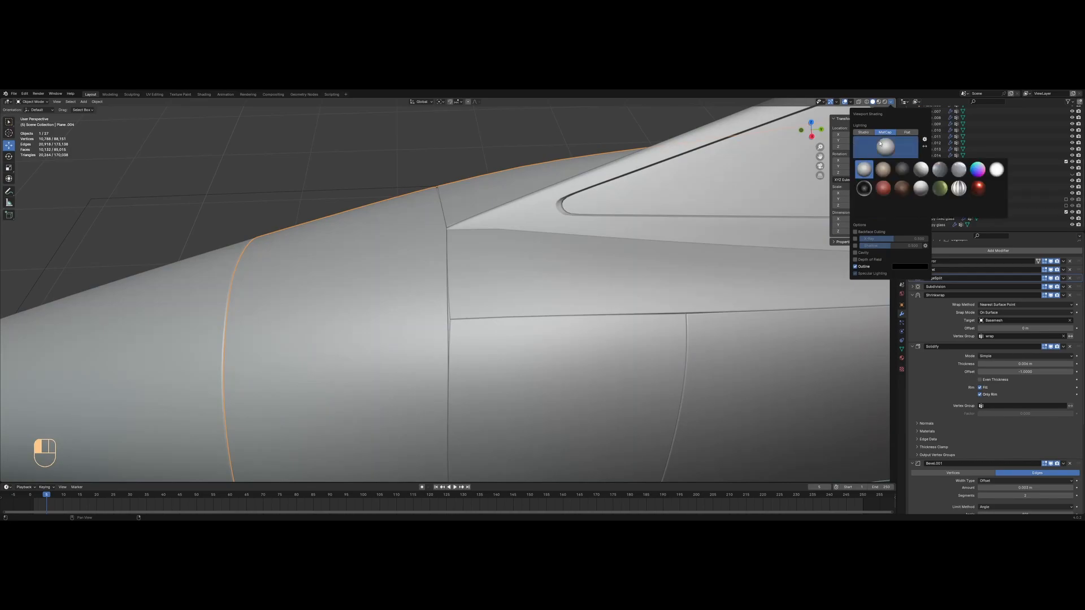
{"action": "left_click", "coordinate": [902, 207]}
{"action": "mouse_move", "coordinate": [579, 220]}
{"action": "middle_mouse_down"}
{"action": "mouse_move", "coordinate": [576, 242]}
{"action": "mouse_move", "coordinate": [591, 230]}
{"action": "middle_mouse_up"}
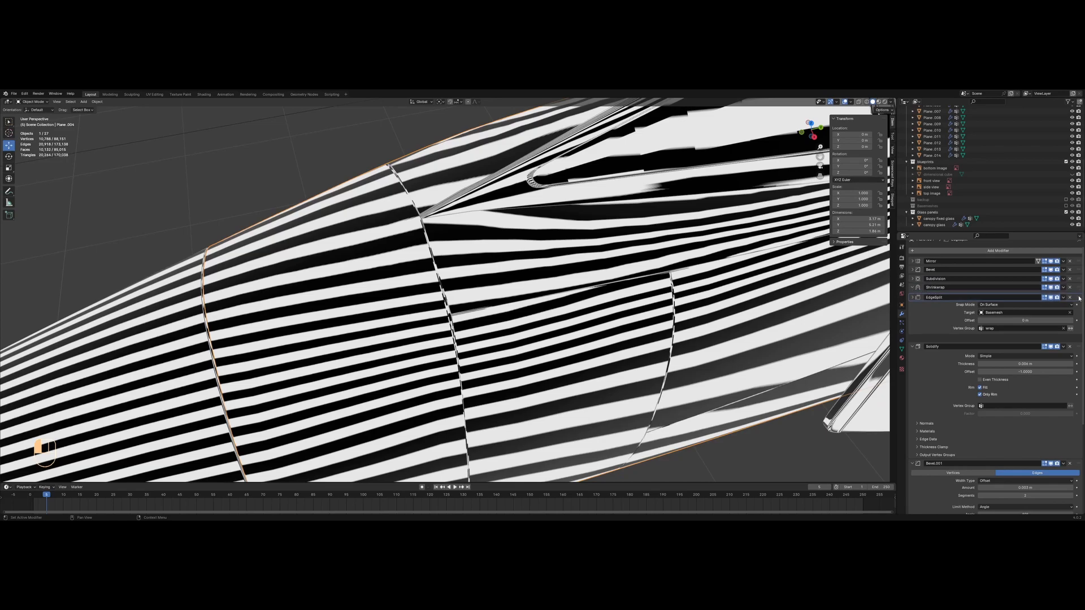
{"action": "middle_click_drag", "start_coordinate": [588, 289], "coordinate": [582, 265]}
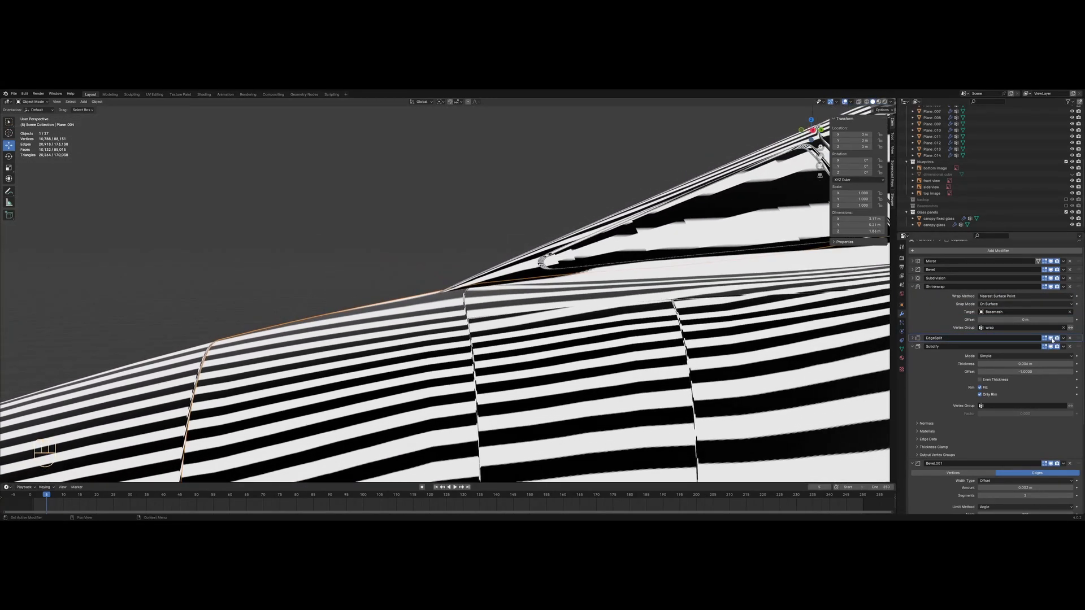
{"action": "mouse_move", "coordinate": [588, 351]}
{"action": "middle_mouse_down"}
{"action": "mouse_move", "coordinate": [593, 365]}
{"action": "mouse_move", "coordinate": [566, 305]}
{"action": "mouse_move", "coordinate": [584, 332]}
{"action": "middle_mouse_up"}
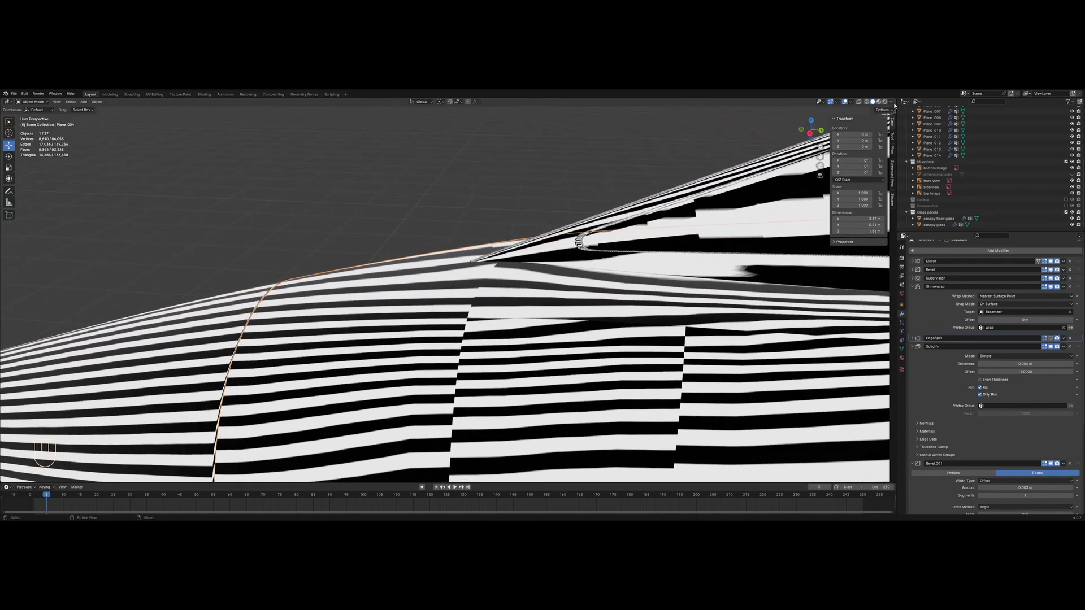
Restore studio lighting and examine the nose panel's topology around the seams in wireframe and solid shading
{"action": "left_click", "coordinate": [863, 133]}
{"action": "mouse_move", "coordinate": [479, 296]}
{"action": "middle_mouse_down"}
{"action": "mouse_move", "coordinate": [493, 333]}
{"action": "mouse_move", "coordinate": [462, 325]}
{"action": "mouse_move", "coordinate": [477, 303]}
{"action": "middle_mouse_up"}
{"action": "scroll", "coordinate": [493, 334], "scroll_direction": "up", "scroll_amount": 2}
{"action": "key", "text": "z"}
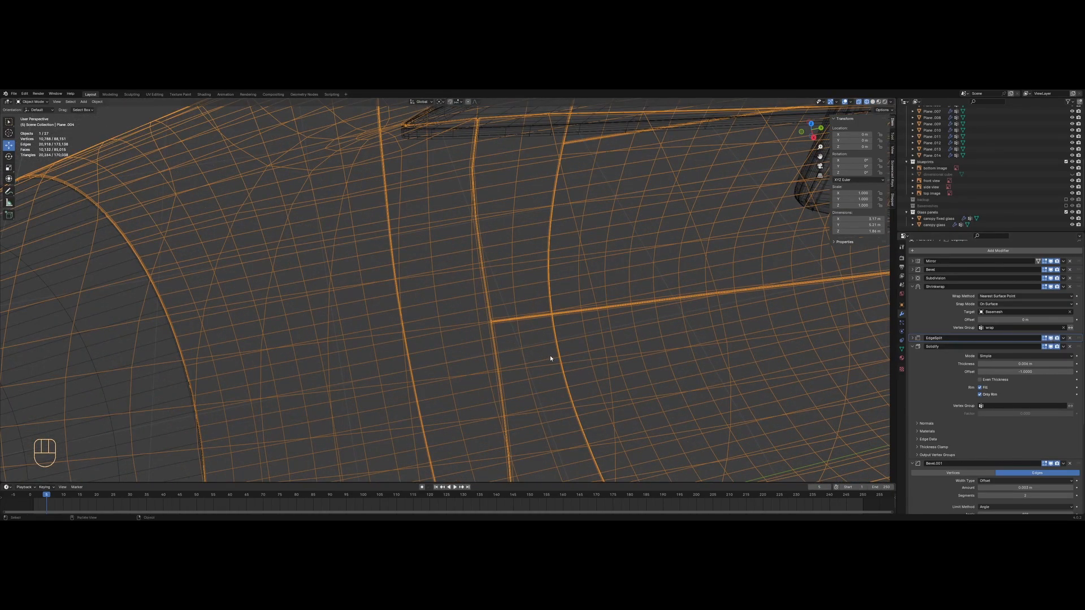
{"action": "key", "text": "z"}
{"action": "mouse_move", "coordinate": [615, 346]}
{"action": "middle_mouse_down"}
{"action": "mouse_move", "coordinate": [616, 362]}
{"action": "mouse_move", "coordinate": [589, 310]}
{"action": "mouse_move", "coordinate": [578, 350]}
{"action": "mouse_move", "coordinate": [566, 332]}
{"action": "mouse_move", "coordinate": [417, 296]}
{"action": "mouse_move", "coordinate": [476, 259]}
{"action": "middle_mouse_up"}
{"action": "key", "text": "z"}
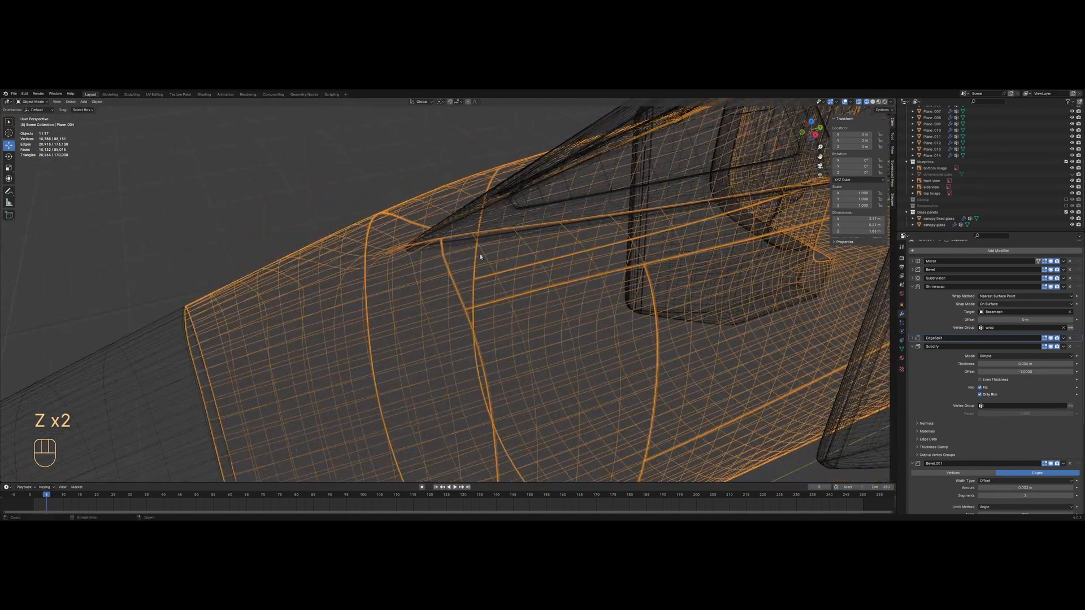
{"action": "key", "text": "z"}
Compare the striped MatCap reflections with EdgeSplit placed above Subdivision and below Shrinkwrap
{"action": "left_click", "coordinate": [891, 102]}
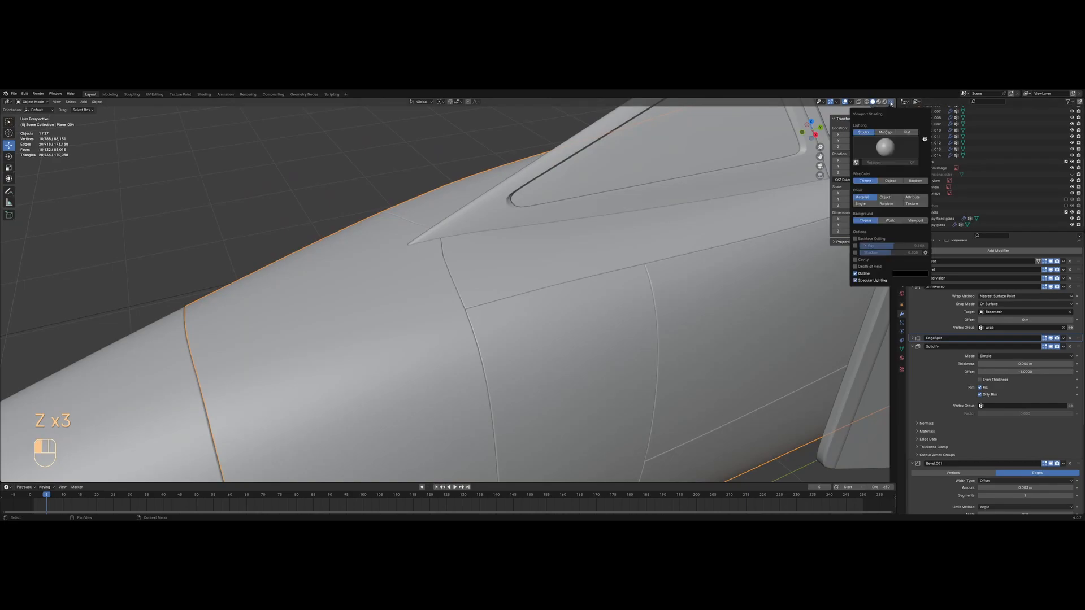
{"action": "left_click", "coordinate": [881, 133]}
{"action": "middle_click_drag", "start_coordinate": [560, 282], "coordinate": [545, 294]}
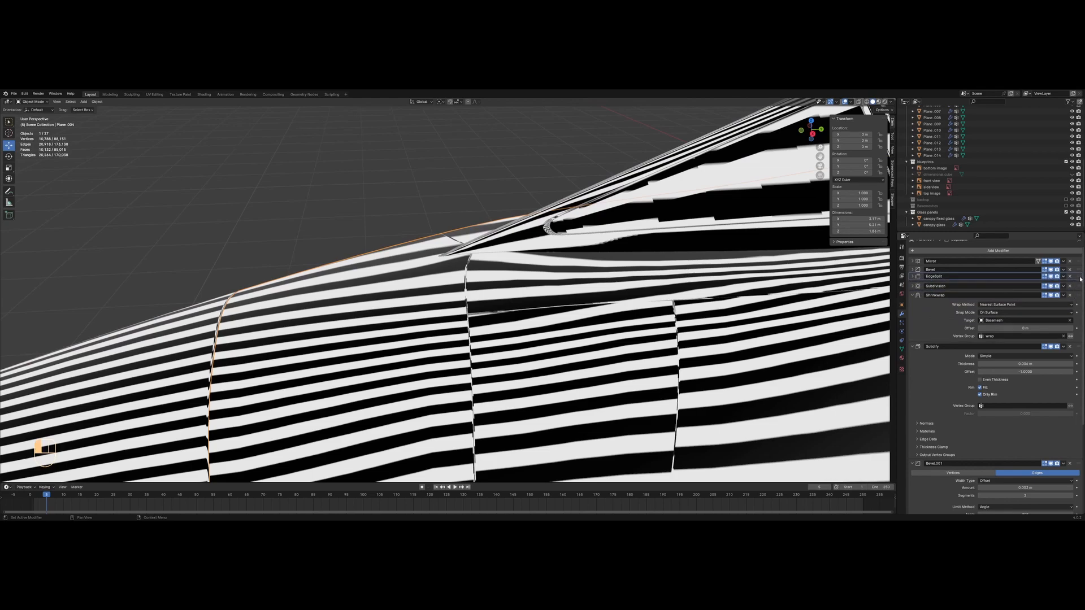
{"action": "left_click_drag", "start_coordinate": [1080, 279], "coordinate": [1080, 279]}
{"action": "middle_click_drag", "start_coordinate": [633, 362], "coordinate": [659, 385]}
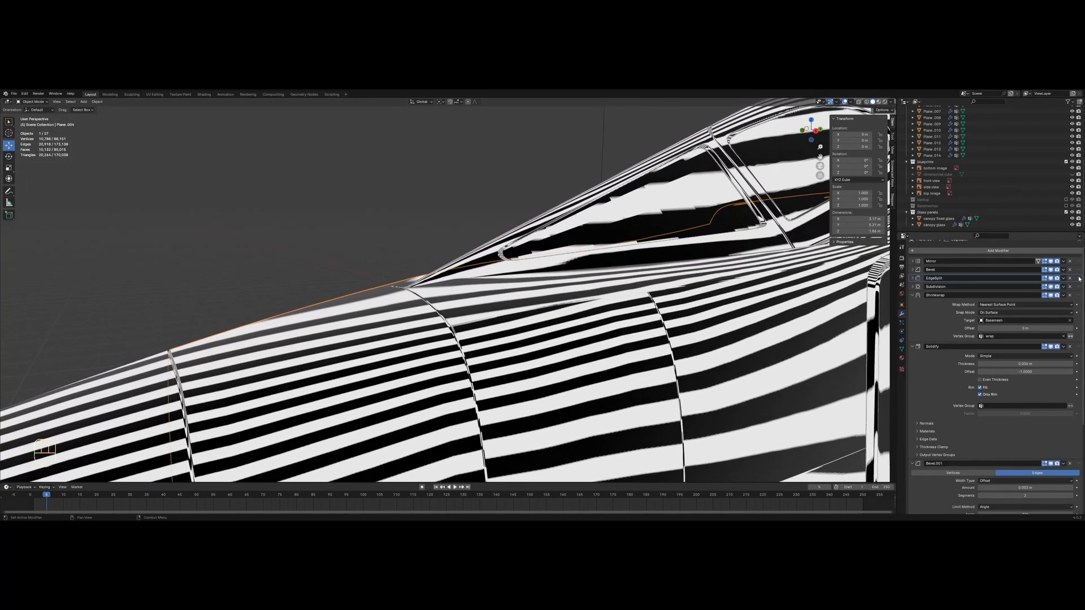
{"action": "scroll", "coordinate": [614, 316], "scroll_direction": "down", "scroll_amount": 3}
{"action": "middle_click_drag", "start_coordinate": [611, 317], "coordinate": [601, 336]}
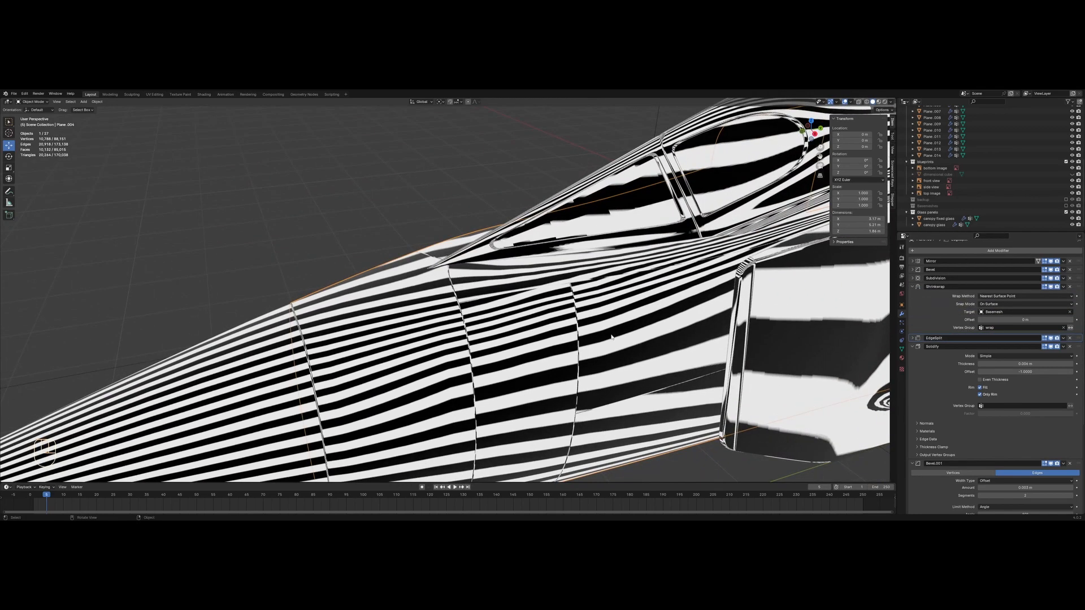
Remove the EdgeSplit modifier from the nose panel and restore studio lighting
{"action": "left_click", "coordinate": [1070, 338]}
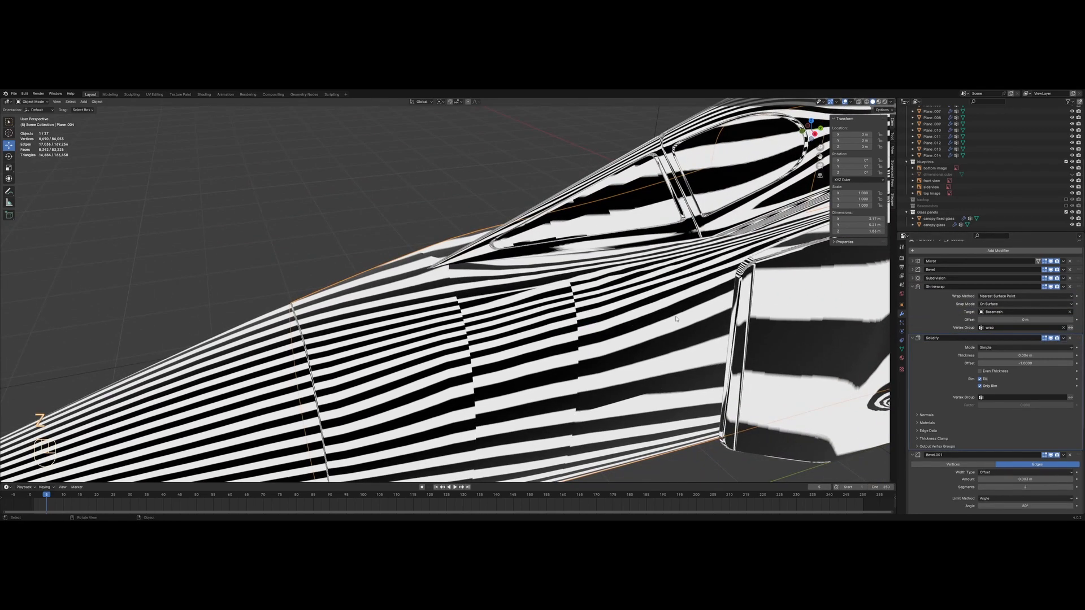
{"action": "scroll", "coordinate": [676, 319], "scroll_direction": "down", "scroll_amount": 1}
{"action": "left_click", "coordinate": [891, 102]}
{"action": "left_click", "coordinate": [863, 132]}
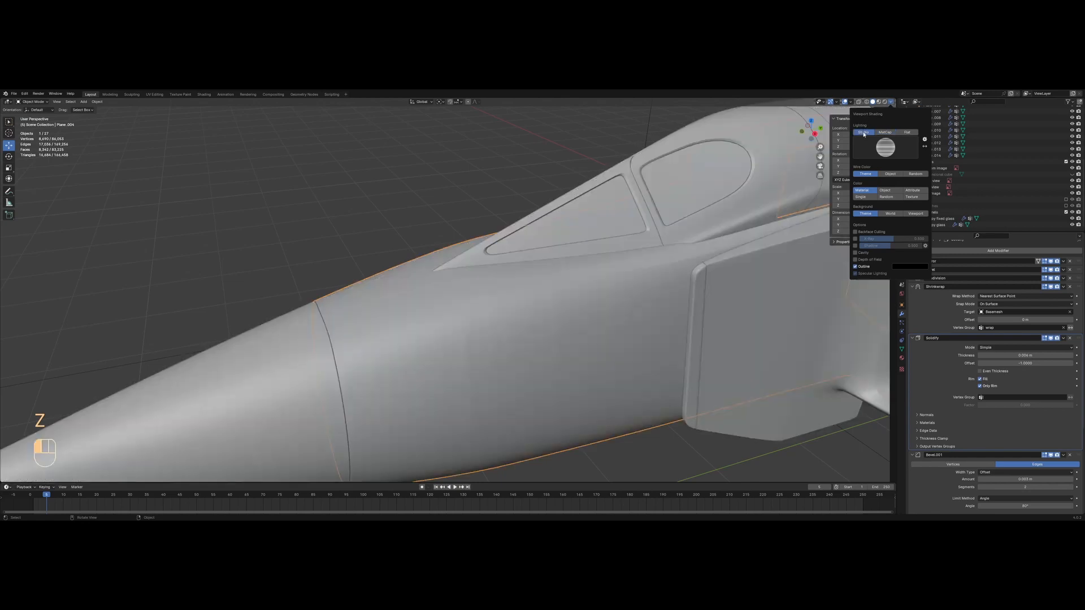
Try to clear the sharp marks from all edges of the nose panel
{"action": "middle_click_drag", "start_coordinate": [663, 323], "coordinate": [648, 324]}
{"action": "scroll", "coordinate": [971, 448], "scroll_direction": "down", "scroll_amount": 3}
{"action": "key", "text": "Tab"}
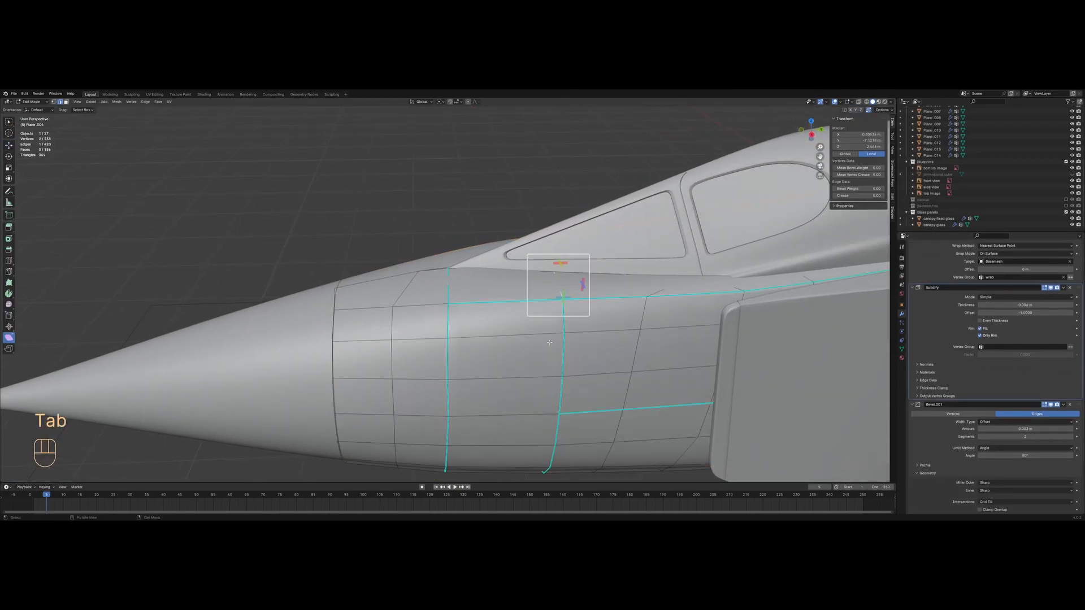
{"action": "left_click", "coordinate": [453, 349]}
{"action": "key", "text": "a"}
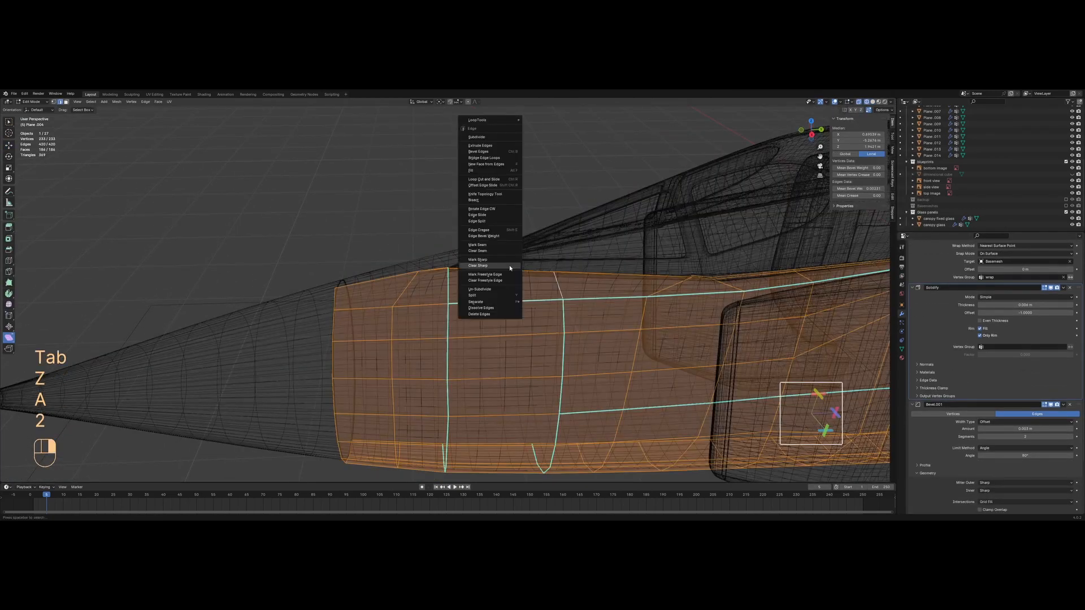
{"action": "left_click", "coordinate": [510, 268]}
Separate the nose panel faces between the front and rear vertical seams, below the upper horizontal seam, into their own object
{"action": "key", "text": "3"}
{"action": "left_click", "coordinate": [482, 315]}
{"action": "key", "text": "z"}
{"action": "key", "text": "3"}
{"action": "scroll", "coordinate": [468, 318], "scroll_direction": "down", "scroll_amount": 1}
{"action": "left_click", "coordinate": [468, 318]}
{"action": "middle_click_drag", "start_coordinate": [468, 318], "coordinate": [476, 367]}
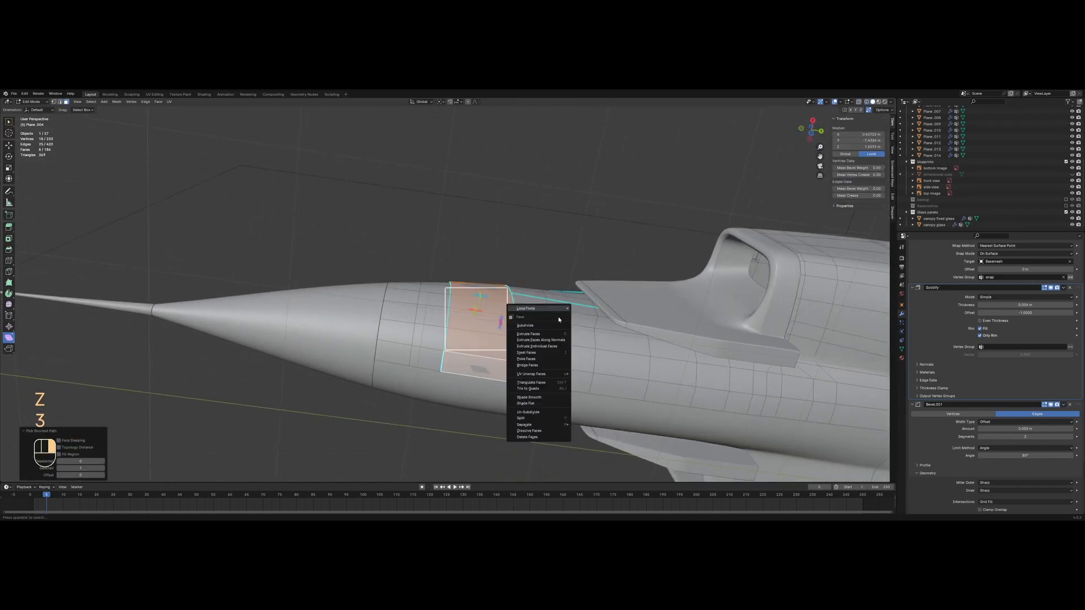
{"action": "left_click", "coordinate": [579, 423]}
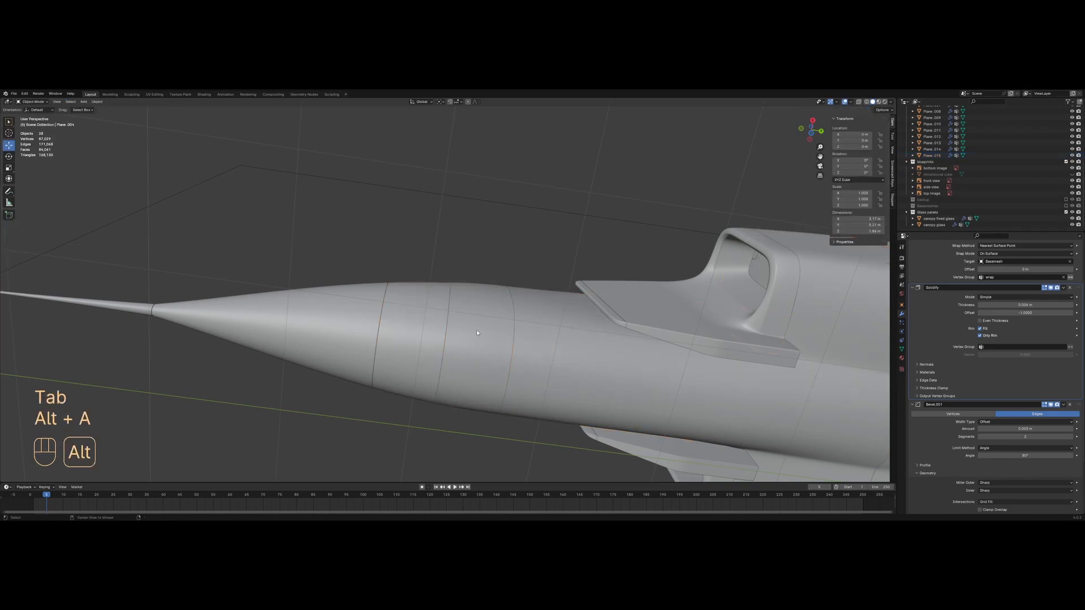
{"action": "left_click", "coordinate": [476, 332]}
{"action": "middle_click_drag", "start_coordinate": [476, 333], "coordinate": [473, 376]}
{"action": "right_click", "coordinate": [473, 376]}
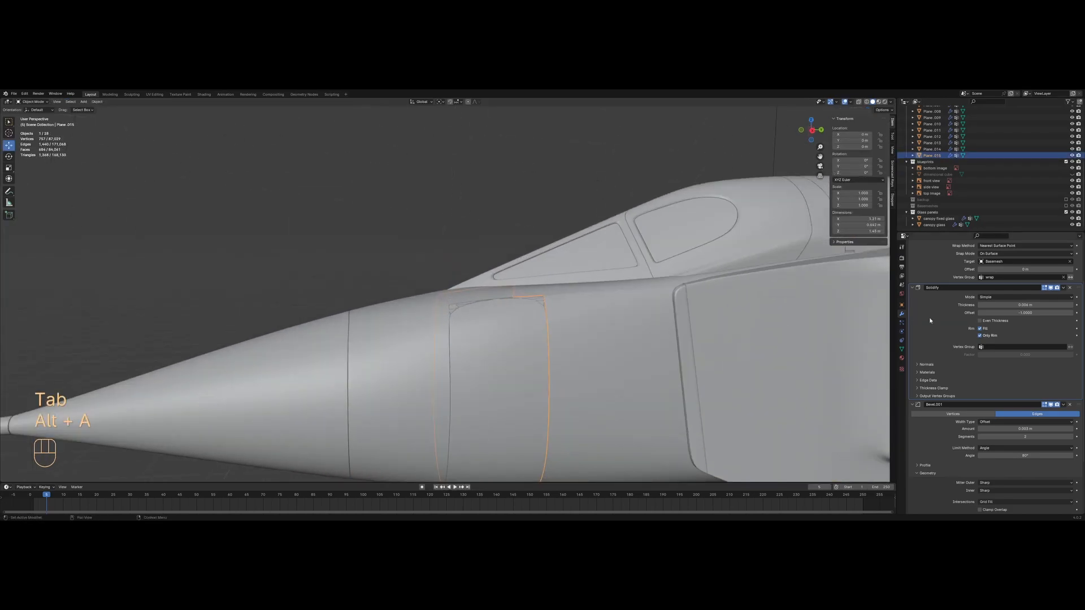
Separate the nose panel faces ahead of the front vertical seam into their own object and leave mesh editing
{"action": "middle_click_drag", "start_coordinate": [531, 323], "coordinate": [498, 359]}
{"action": "scroll", "coordinate": [498, 350], "scroll_direction": "up", "scroll_amount": 2}
{"action": "key", "text": "z"}
{"action": "left_click", "coordinate": [486, 282]}
{"action": "key", "text": "Tab"}
{"action": "key", "text": "z"}
{"action": "key", "text": "a"}
{"action": "key", "text": "3"}
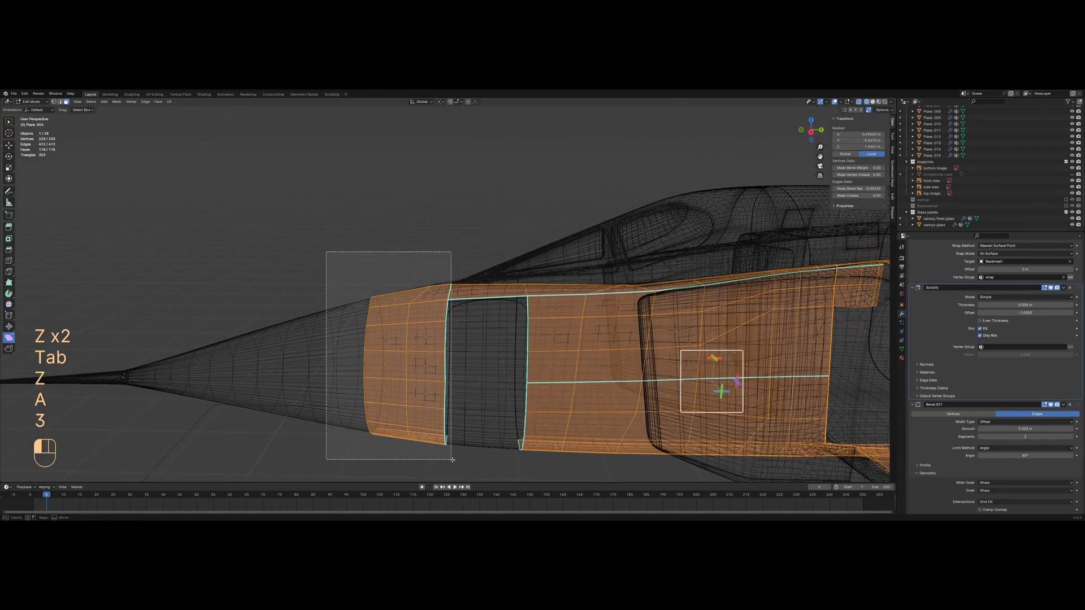
{"action": "left_click_drag", "start_coordinate": [451, 460], "coordinate": [452, 459]}
{"action": "scroll", "coordinate": [461, 399], "scroll_direction": "up", "scroll_amount": 4}
{"action": "key", "text": "z"}
{"action": "middle_click_drag", "start_coordinate": [597, 320], "coordinate": [601, 344]}
{"action": "scroll", "coordinate": [600, 346], "scroll_direction": "up", "scroll_amount": 1}
{"action": "right_click", "coordinate": [601, 349]}
{"action": "mouse_move", "coordinate": [601, 349]}
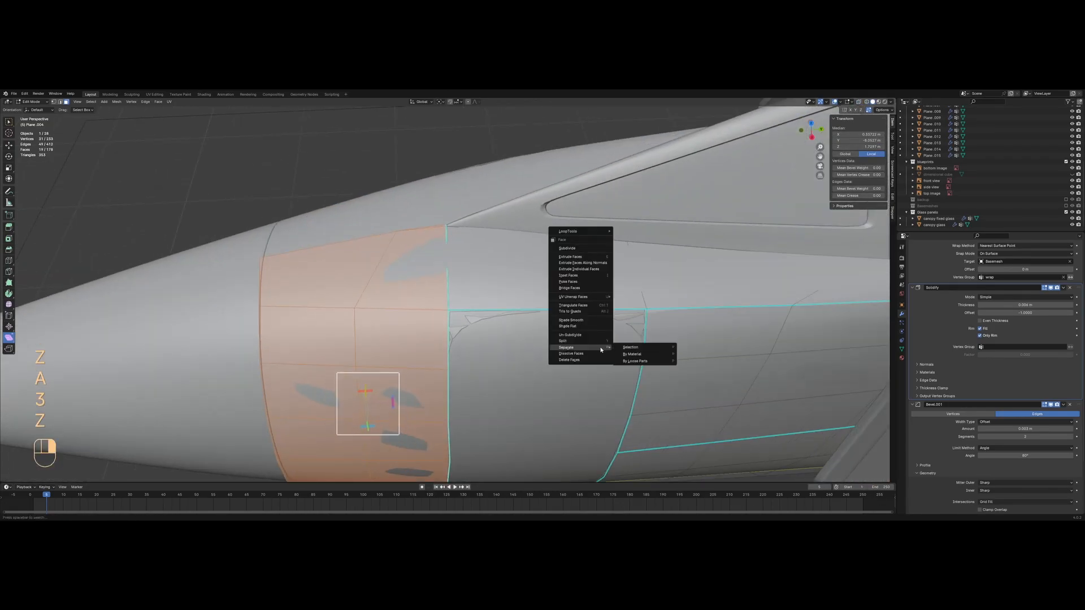
{"action": "left_click", "coordinate": [639, 349]}
{"action": "key", "text": "Tab"}
Separate the long strip of nose panel faces above the upper horizontal seam, along the canopy, into its own object
{"action": "left_click", "coordinate": [543, 284]}
{"action": "key", "text": "z"}
{"action": "scroll", "coordinate": [445, 293], "scroll_direction": "down", "scroll_amount": 4}
{"action": "key", "text": "Tab"}
{"action": "key", "text": "a"}
{"action": "middle_click_drag", "start_coordinate": [568, 340], "coordinate": [376, 292], "text": "shift"}
{"action": "key", "text": "3"}
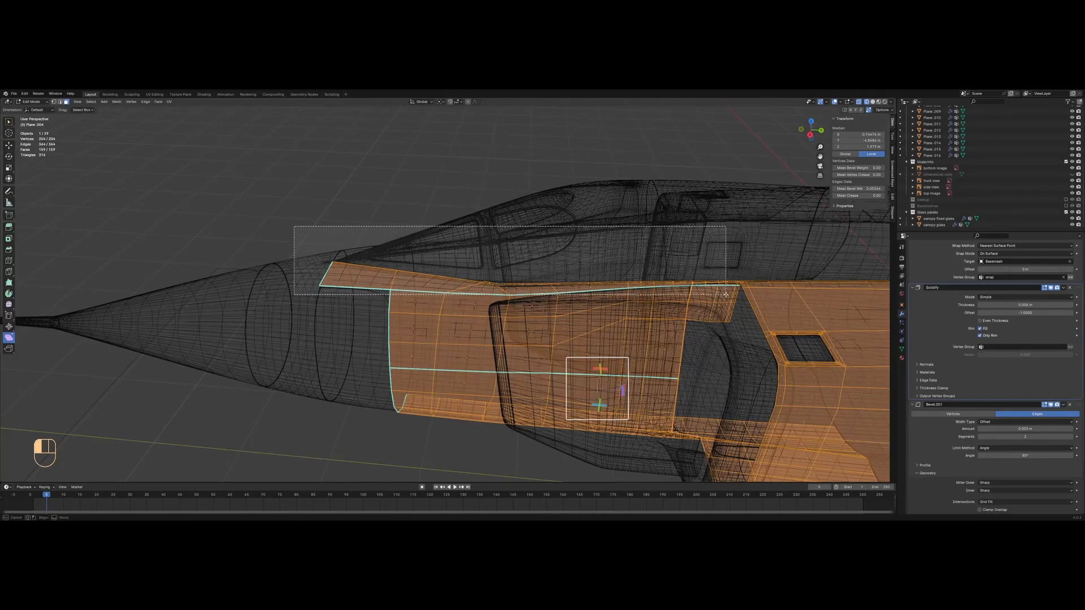
{"action": "left_click_drag", "start_coordinate": [739, 293], "coordinate": [742, 293]}
{"action": "middle_click_drag", "start_coordinate": [714, 295], "coordinate": [449, 329], "text": "shift"}
{"action": "scroll", "coordinate": [562, 307], "scroll_direction": "up", "scroll_amount": 6}
{"action": "key", "text": "z"}
{"action": "key", "text": "z"}
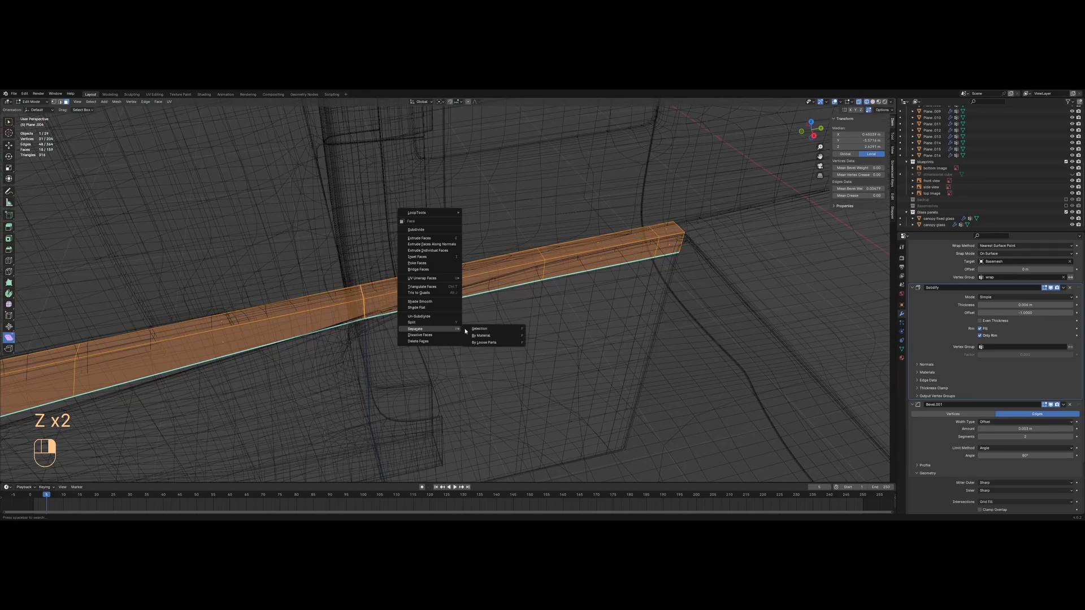
{"action": "left_click", "coordinate": [479, 328]}
{"action": "key", "text": "Tab"}
{"action": "key", "text": "z"}
{"action": "key", "text": "alt+a"}
Examine the cross edge midway along the separated canopy-side strip, near the intake front, in wireframe
{"action": "mouse_move", "coordinate": [588, 305]}
{"action": "middle_mouse_down"}
{"action": "mouse_move", "coordinate": [381, 358]}
{"action": "mouse_move", "coordinate": [358, 322]}
{"action": "mouse_move", "coordinate": [449, 339]}
{"action": "mouse_move", "coordinate": [448, 265]}
{"action": "middle_mouse_up"}
{"action": "left_click", "coordinate": [380, 359]}
{"action": "key", "text": "z"}
{"action": "key", "text": "Tab"}
{"action": "key", "text": "a"}
{"action": "key", "text": "1"}
{"action": "key", "text": "2"}
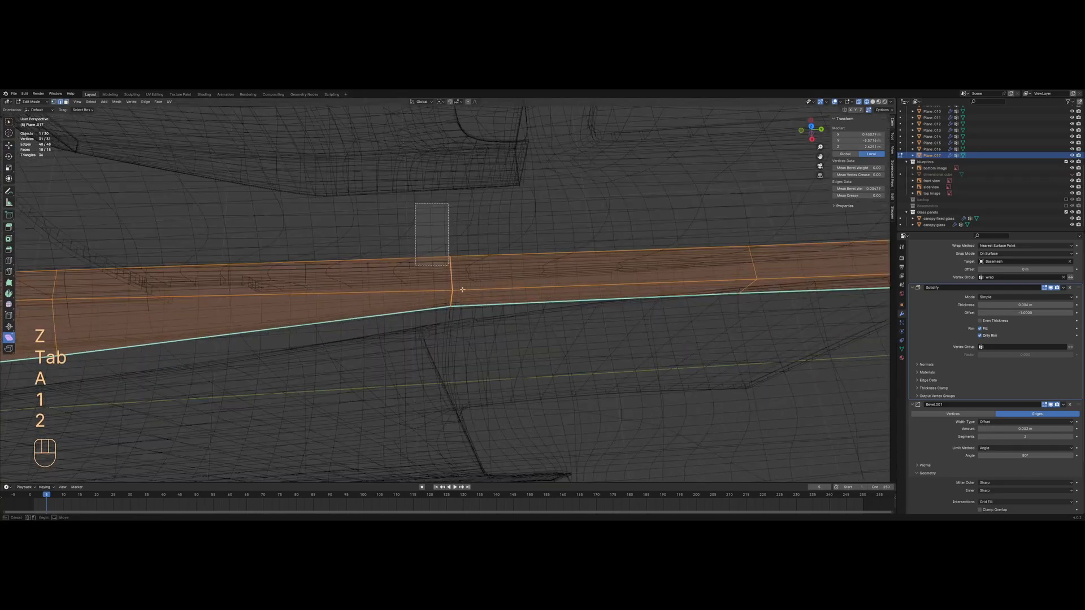
{"action": "left_click_drag", "start_coordinate": [419, 251], "coordinate": [482, 313]}
{"action": "key", "text": "z"}
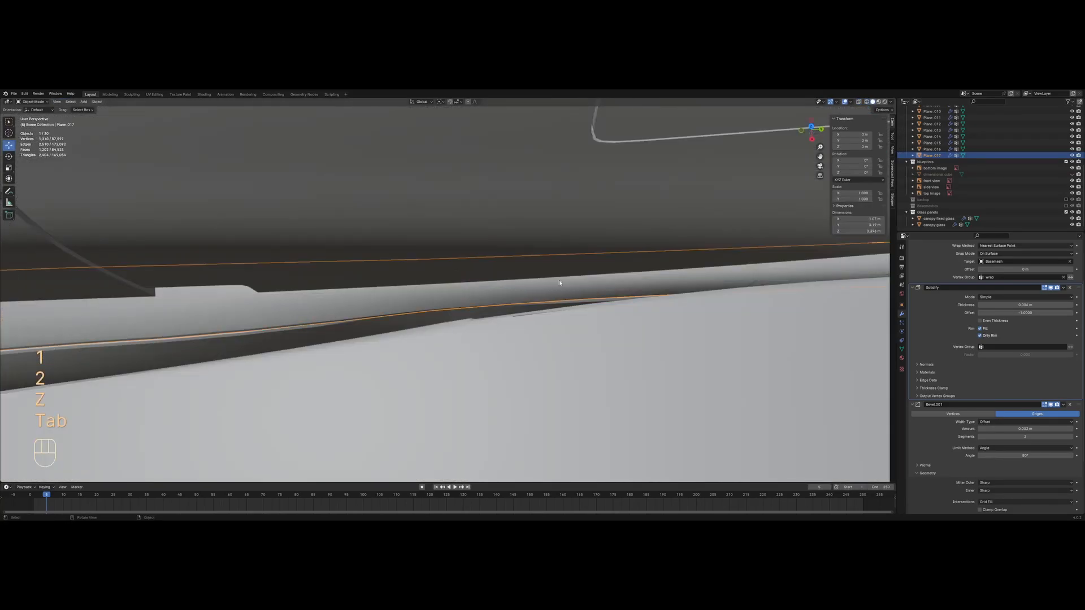
Examine the short vertical edge of the adjoining fuselage panel just below the canopy-side strip
{"action": "key", "text": "z"}
{"action": "left_click", "coordinate": [358, 331]}
{"action": "left_click", "coordinate": [359, 330]}
{"action": "left_click", "coordinate": [358, 326]}
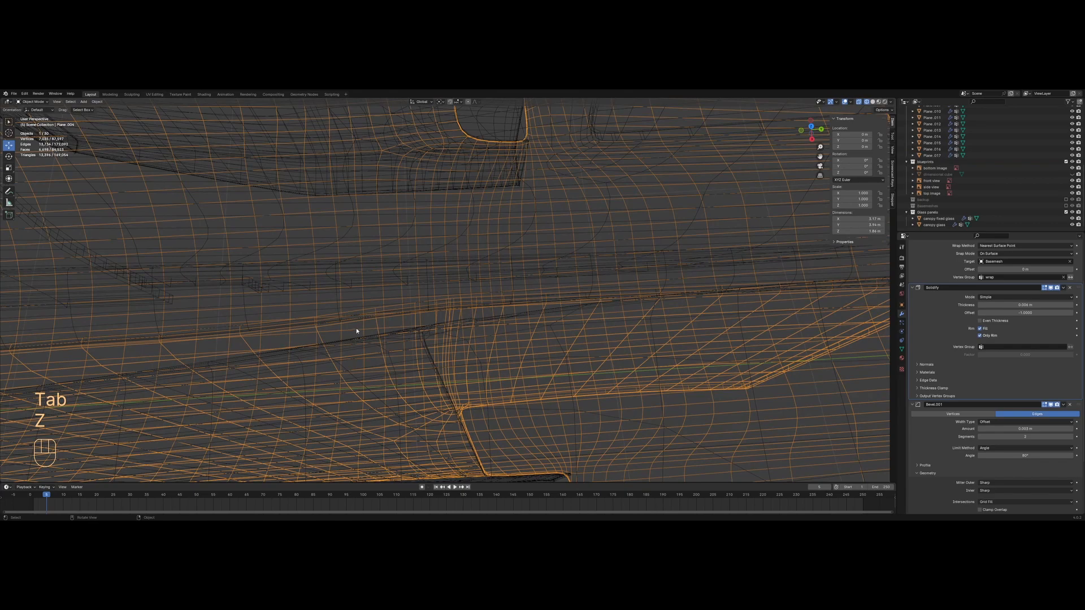
{"action": "key", "text": "Tab"}
{"action": "key", "text": "a"}
{"action": "mouse_move", "coordinate": [423, 318]}
{"action": "middle_mouse_down"}
{"action": "mouse_move", "coordinate": [457, 355]}
{"action": "mouse_move", "coordinate": [431, 308]}
{"action": "middle_mouse_up"}
{"action": "key", "text": "2"}
{"action": "left_click", "coordinate": [445, 305]}
{"action": "key", "text": "z"}
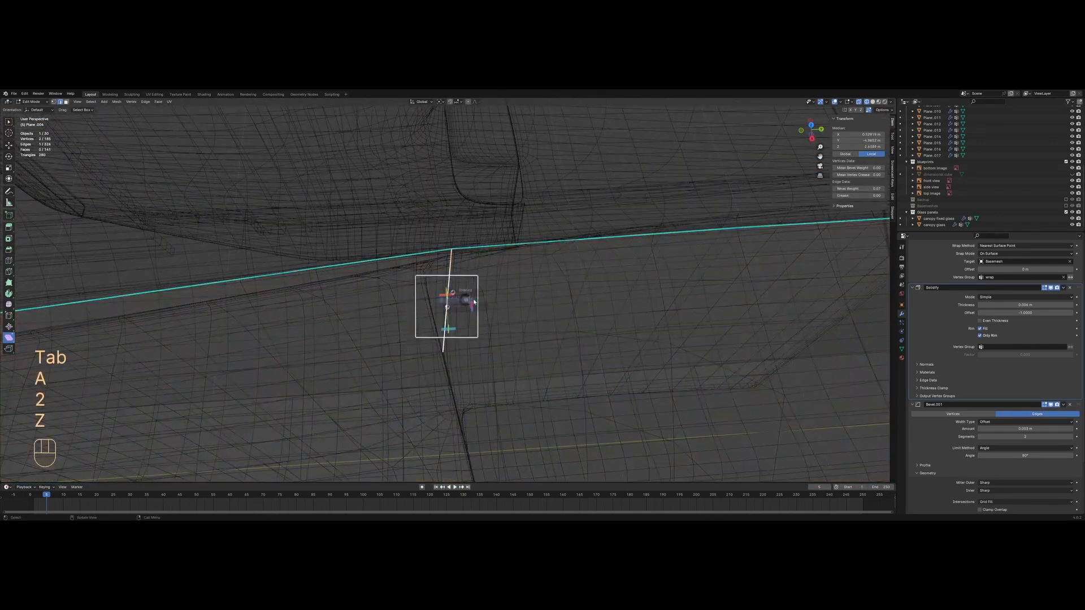
{"action": "left_click", "coordinate": [682, 282]}
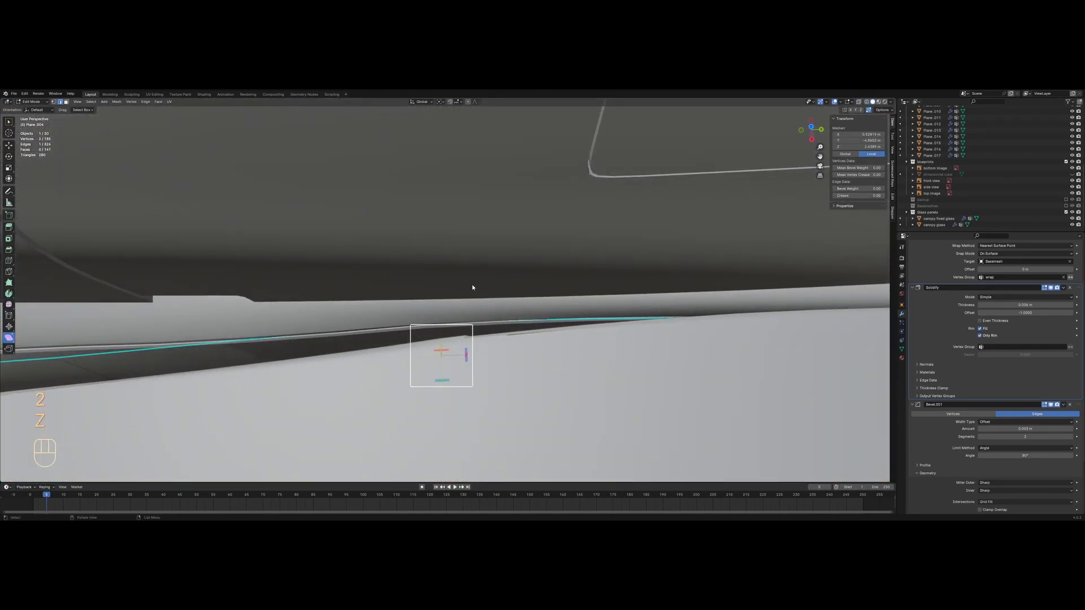
{"action": "key", "text": "Tab"}
Clear the sharp marks from all edges of the canopy-side strip panel
{"action": "scroll", "coordinate": [502, 281], "scroll_direction": "down", "scroll_amount": 9}
{"action": "mouse_move", "coordinate": [323, 370]}
{"action": "middle_mouse_down"}
{"action": "mouse_move", "coordinate": [314, 311]}
{"action": "mouse_move", "coordinate": [467, 332]}
{"action": "mouse_move", "coordinate": [448, 330]}
{"action": "mouse_move", "coordinate": [533, 314]}
{"action": "mouse_move", "coordinate": [472, 348]}
{"action": "middle_mouse_up"}
{"action": "key", "text": "alt+a"}
{"action": "key", "text": "z"}
{"action": "left_click", "coordinate": [365, 344]}
{"action": "key", "text": "z"}
{"action": "middle_click_drag", "start_coordinate": [365, 344], "coordinate": [509, 362], "text": "shift"}
{"action": "left_click", "coordinate": [463, 350]}
{"action": "scroll", "coordinate": [486, 357], "scroll_direction": "up", "scroll_amount": 4}
{"action": "left_click", "coordinate": [478, 319]}
{"action": "key", "text": "Tab"}
{"action": "key", "text": "1"}
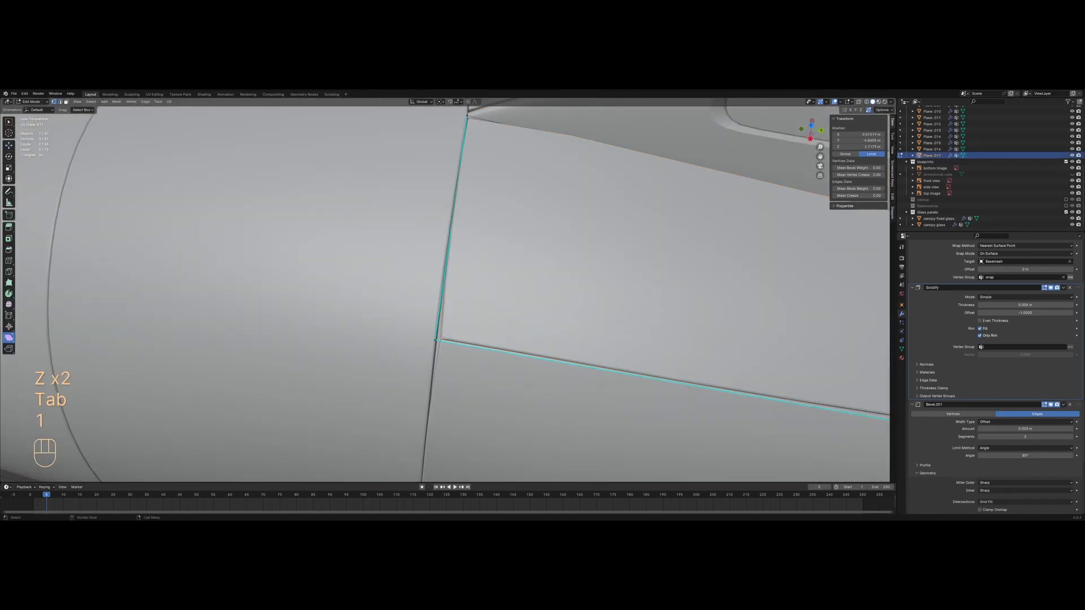
{"action": "right_click", "coordinate": [540, 314]}
{"action": "mouse_move", "coordinate": [541, 314]}
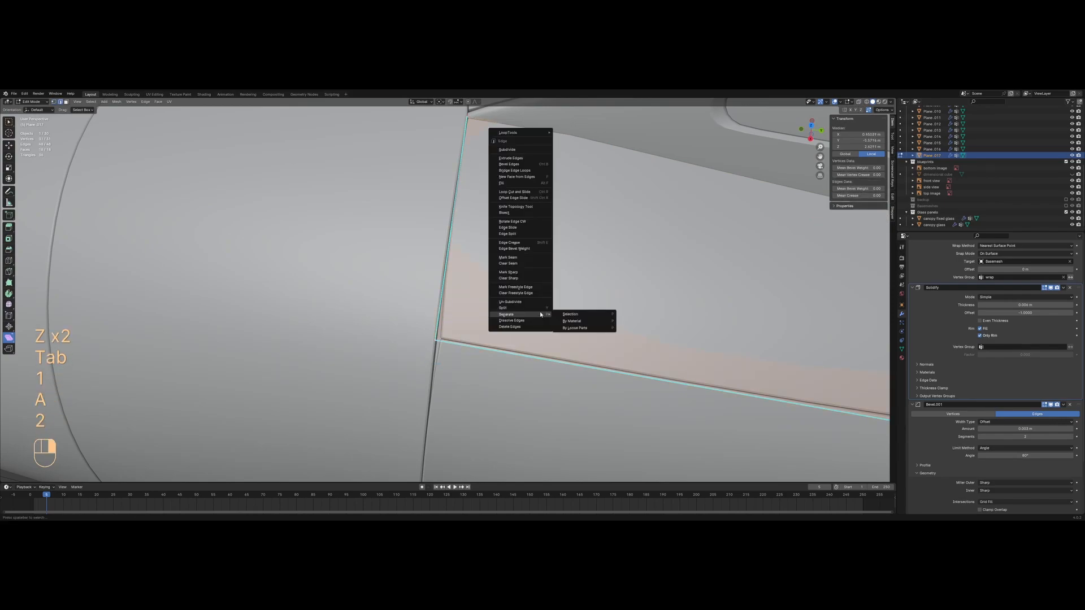
{"action": "left_click", "coordinate": [524, 279]}
Slide the strip's lower front corner vertex along its edge to even out the gap at the front vertical seam
{"action": "key", "text": "1"}
{"action": "middle_click_drag", "start_coordinate": [480, 311], "coordinate": [500, 308]}
{"action": "scroll", "coordinate": [465, 333], "scroll_direction": "up", "scroll_amount": 4}
{"action": "left_click", "coordinate": [462, 355]}
{"action": "scroll", "coordinate": [460, 359], "scroll_direction": "up", "scroll_amount": 1}
{"action": "key", "text": "g"}
{"action": "key", "text": "g"}
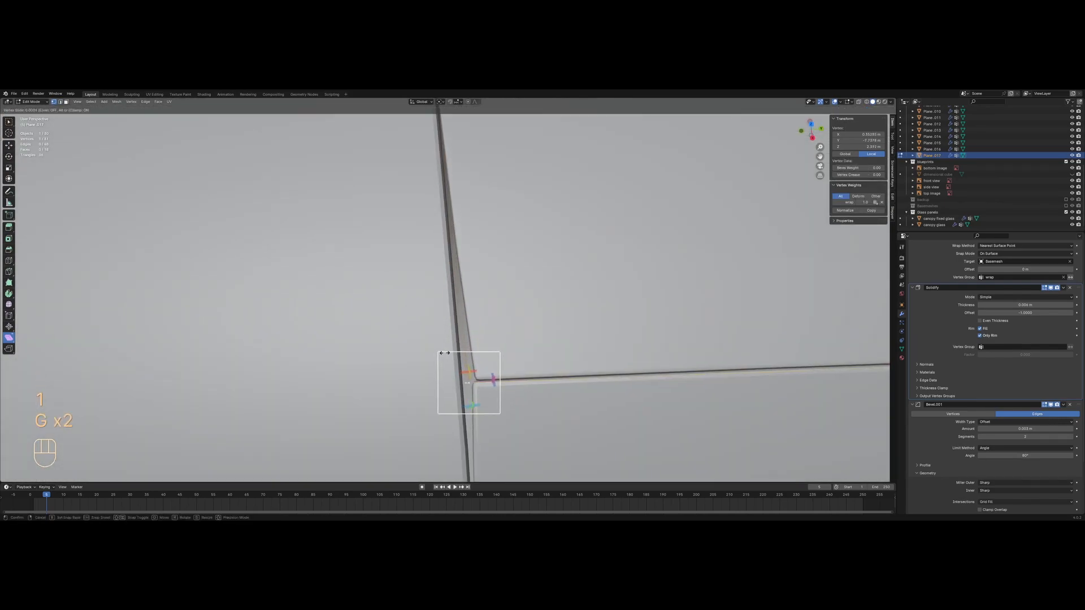
{"action": "left_click", "coordinate": [428, 351]}
Add a lengthwise loop cut through the canopy-side strip and slide its front vertex to follow the front vertical seam
{"action": "key", "text": "z"}
{"action": "key", "text": "a"}
{"action": "scroll", "coordinate": [396, 282], "scroll_direction": "down", "scroll_amount": 3}
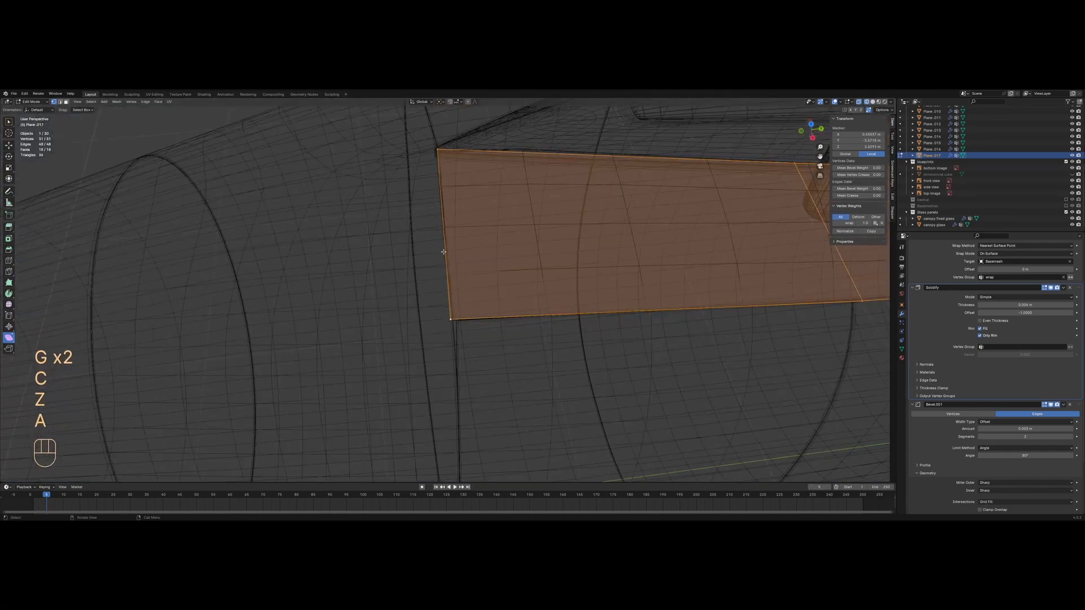
{"action": "key", "text": "ctrl+r"}
{"action": "left_click", "coordinate": [445, 247]}
{"action": "key", "text": "a"}
{"action": "left_click", "coordinate": [450, 230]}
{"action": "key", "text": "z"}
{"action": "left_click", "coordinate": [492, 234]}
{"action": "key", "text": "g"}
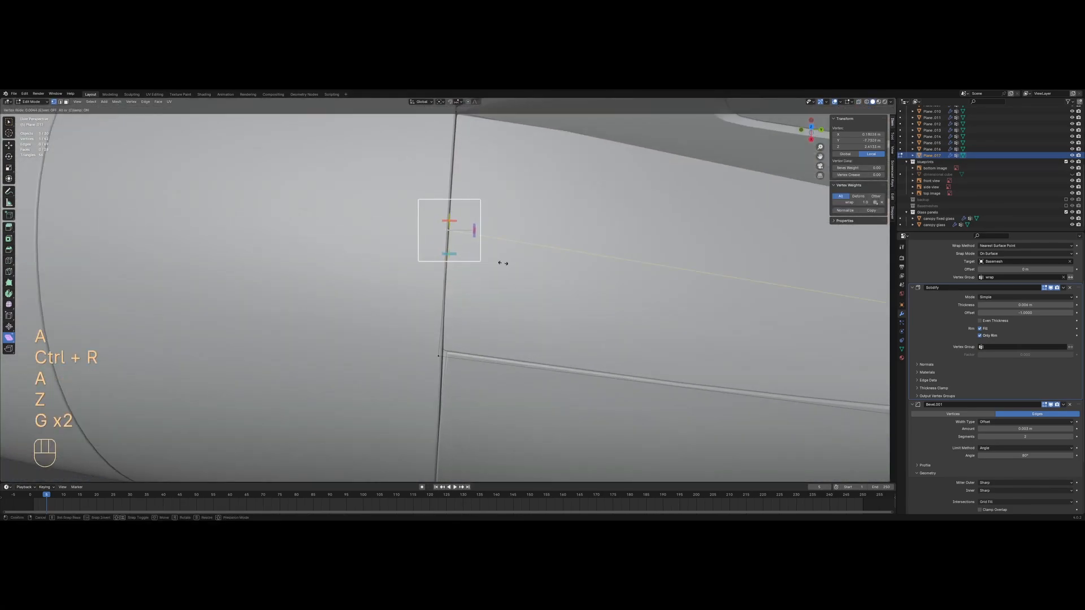
{"action": "left_click", "coordinate": [503, 264]}
Clear the sharp marks from all edges of the nose panel directly below the strip, behind the front vertical seam
{"action": "key", "text": "Tab"}
{"action": "key", "text": "Tab"}
{"action": "key", "text": "z"}
{"action": "key", "text": "a"}
{"action": "right_click", "coordinate": [434, 362]}
{"action": "key", "text": "2"}
{"action": "right_click", "coordinate": [592, 247]}
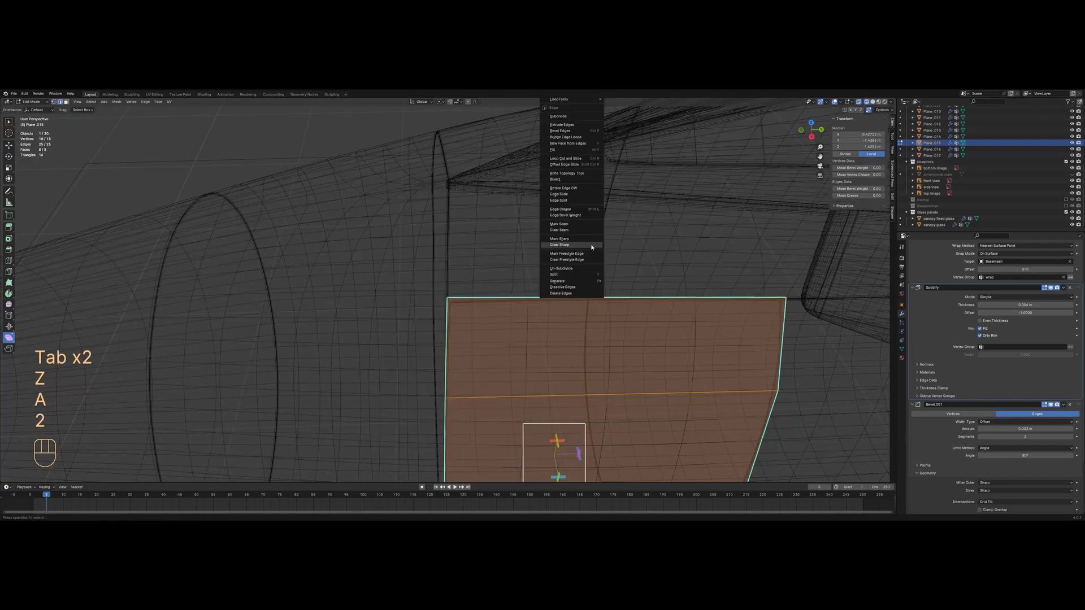
Slide the lower nose panel's upper front corner vertex to even out the gap at the front vertical seam
{"action": "key", "text": "1"}
{"action": "scroll", "coordinate": [461, 303], "scroll_direction": "up", "scroll_amount": 8}
{"action": "key", "text": "z"}
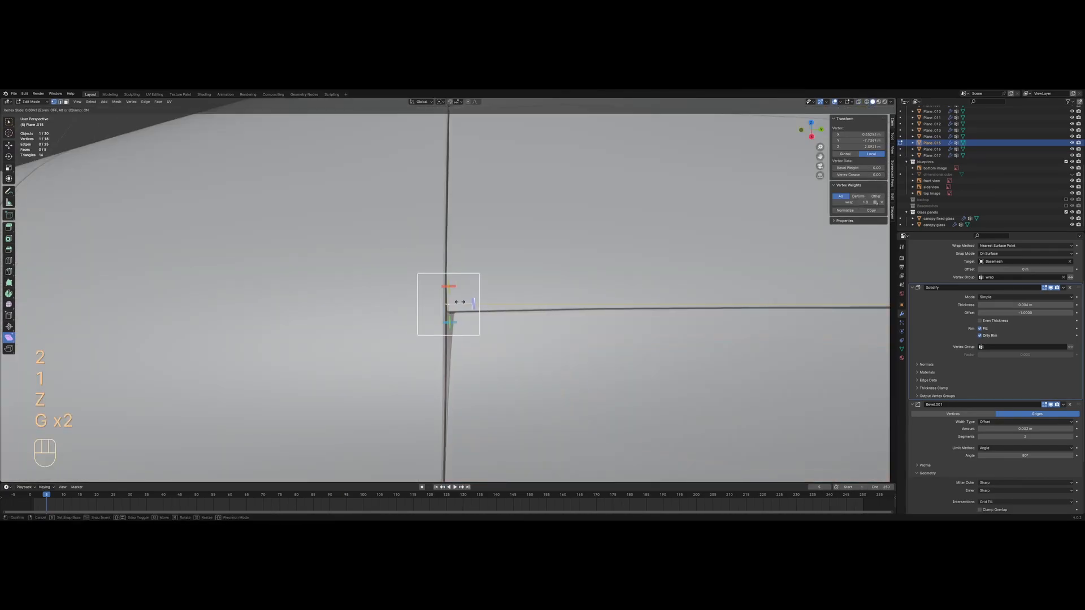
{"action": "left_click", "coordinate": [452, 303]}
Slide the next vertex down the nose panel's front edge to follow the vertical seam and leave mesh editing
{"action": "scroll", "coordinate": [443, 321], "scroll_direction": "down", "scroll_amount": 4}
{"action": "middle_click_drag", "start_coordinate": [442, 334], "coordinate": [439, 223], "text": "shift"}
{"action": "key", "text": "z"}
{"action": "key", "text": "a"}
{"action": "left_click", "coordinate": [438, 302]}
{"action": "key", "text": "z"}
{"action": "scroll", "coordinate": [447, 298], "scroll_direction": "up", "scroll_amount": 1}
{"action": "key", "text": "g"}
{"action": "key", "text": "g"}
{"action": "left_click", "coordinate": [478, 297]}
{"action": "key", "text": "Tab"}
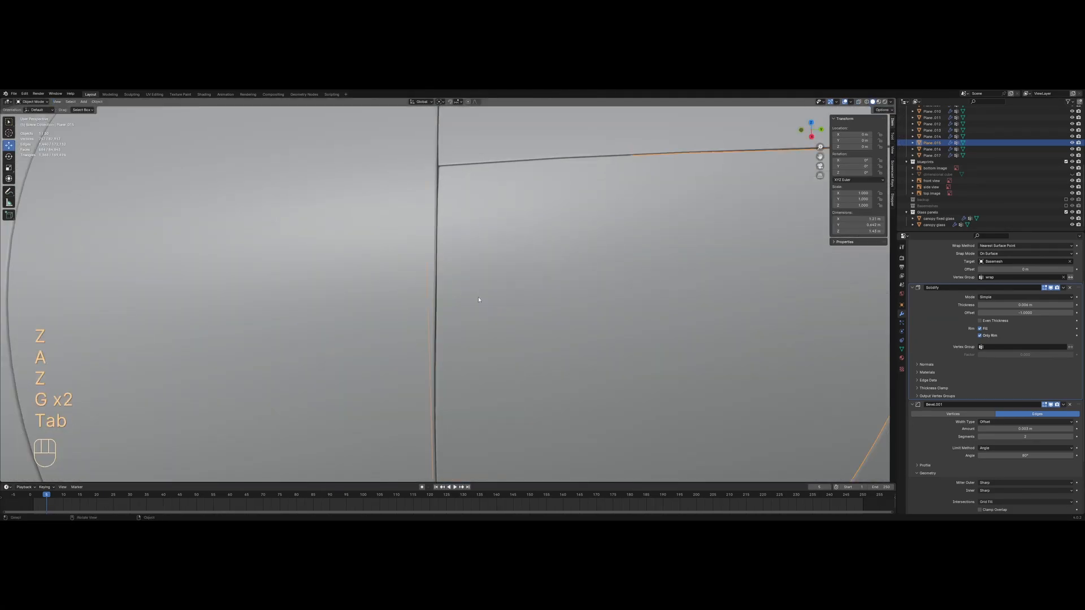
Deselect the nose panel and save the file
{"action": "key", "text": "alt+a"}
{"action": "scroll", "coordinate": [478, 296], "scroll_direction": "down", "scroll_amount": 5}
{"action": "scroll", "coordinate": [491, 325], "scroll_direction": "up", "scroll_amount": 2}
{"action": "middle_click_drag", "start_coordinate": [492, 328], "coordinate": [487, 355]}
{"action": "key", "text": "ctrl+s"}
Examine the panel gaps along the nose and intake in rendered and solid shading
{"action": "key", "text": "z"}
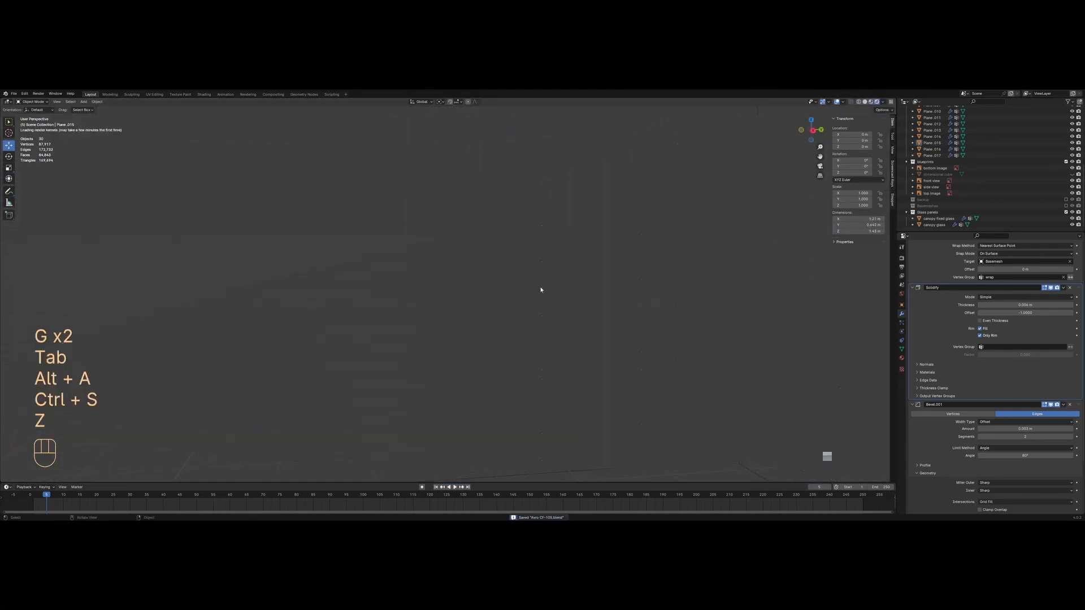
{"action": "middle_click_drag", "start_coordinate": [526, 291], "coordinate": [401, 334], "text": "shift"}
{"action": "mouse_move", "coordinate": [400, 333]}
{"action": "middle_mouse_down"}
{"action": "mouse_move", "coordinate": [419, 368]}
{"action": "mouse_move", "coordinate": [487, 377]}
{"action": "middle_mouse_up"}
{"action": "key", "text": "z"}
{"action": "scroll", "coordinate": [484, 367], "scroll_direction": "down", "scroll_amount": 3}
{"action": "left_click", "coordinate": [480, 369]}
{"action": "scroll", "coordinate": [508, 362], "scroll_direction": "up", "scroll_amount": 2}
{"action": "key", "text": "z"}
{"action": "key", "text": "z"}
{"action": "scroll", "coordinate": [678, 328], "scroll_direction": "down", "scroll_amount": 3}
{"action": "middle_click_drag", "start_coordinate": [717, 320], "coordinate": [515, 341], "text": "shift"}
Separate the fuselage faces below the lower horizontal seam, including the belly between the intakes, into their own object
{"action": "key", "text": "z"}
{"action": "middle_click_drag", "start_coordinate": [450, 337], "coordinate": [438, 286]}
{"action": "scroll", "coordinate": [443, 298], "scroll_direction": "down", "scroll_amount": 2}
{"action": "key", "text": "Tab"}
{"action": "key", "text": "a"}
{"action": "scroll", "coordinate": [437, 280], "scroll_direction": "up", "scroll_amount": 2}
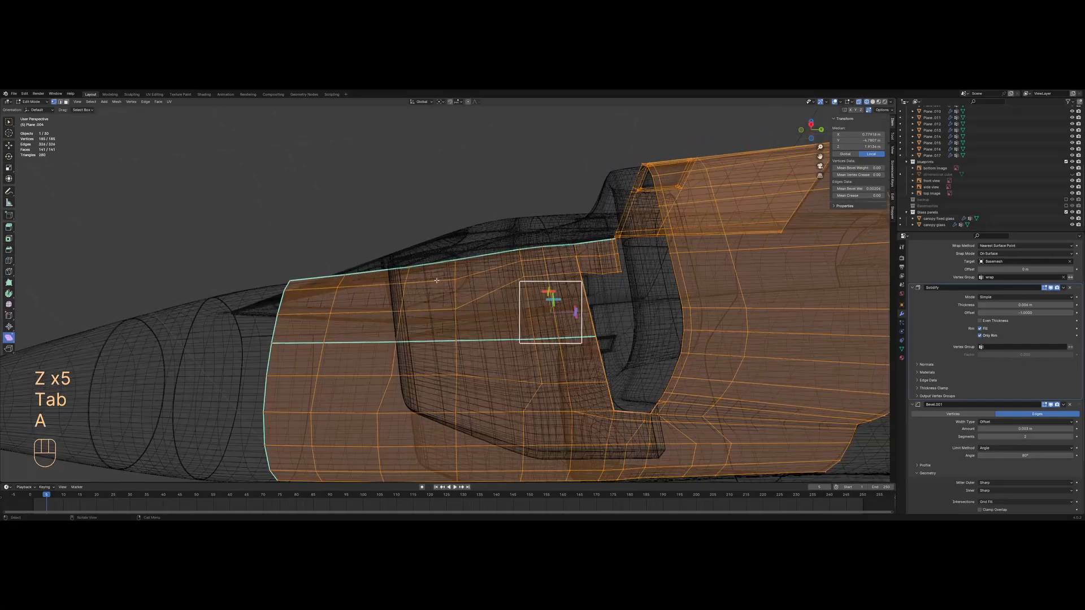
{"action": "left_click", "coordinate": [436, 280]}
{"action": "scroll", "coordinate": [437, 280], "scroll_direction": "down", "scroll_amount": 3}
{"action": "key", "text": "3"}
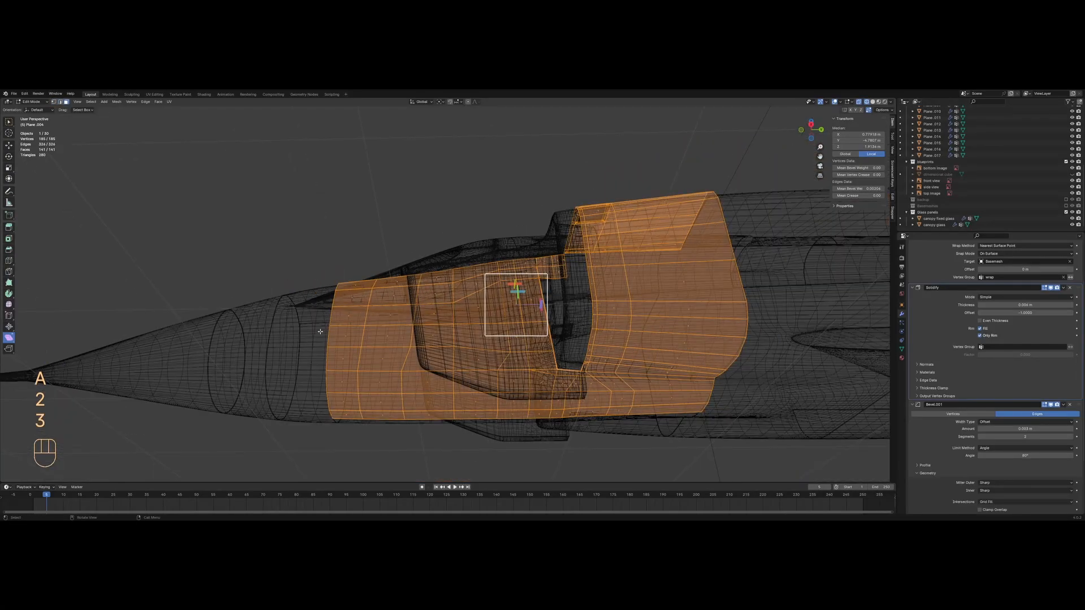
{"action": "left_click_drag", "start_coordinate": [301, 330], "coordinate": [559, 449]}
{"action": "scroll", "coordinate": [553, 432], "scroll_direction": "up", "scroll_amount": 4}
{"action": "middle_click_drag", "start_coordinate": [552, 431], "coordinate": [478, 386], "text": "shift"}
{"action": "middle_click_drag", "start_coordinate": [480, 334], "coordinate": [479, 324]}
{"action": "key", "text": "z"}
{"action": "left_click_drag", "start_coordinate": [433, 239], "coordinate": [826, 401], "text": "shift"}
{"action": "middle_click_drag", "start_coordinate": [518, 317], "coordinate": [464, 345], "text": "shift"}
{"action": "key", "text": "z"}
{"action": "middle_click_drag", "start_coordinate": [557, 346], "coordinate": [560, 345]}
{"action": "key", "text": "z"}
{"action": "left_click", "coordinate": [478, 346]}
{"action": "right_click", "coordinate": [478, 345]}
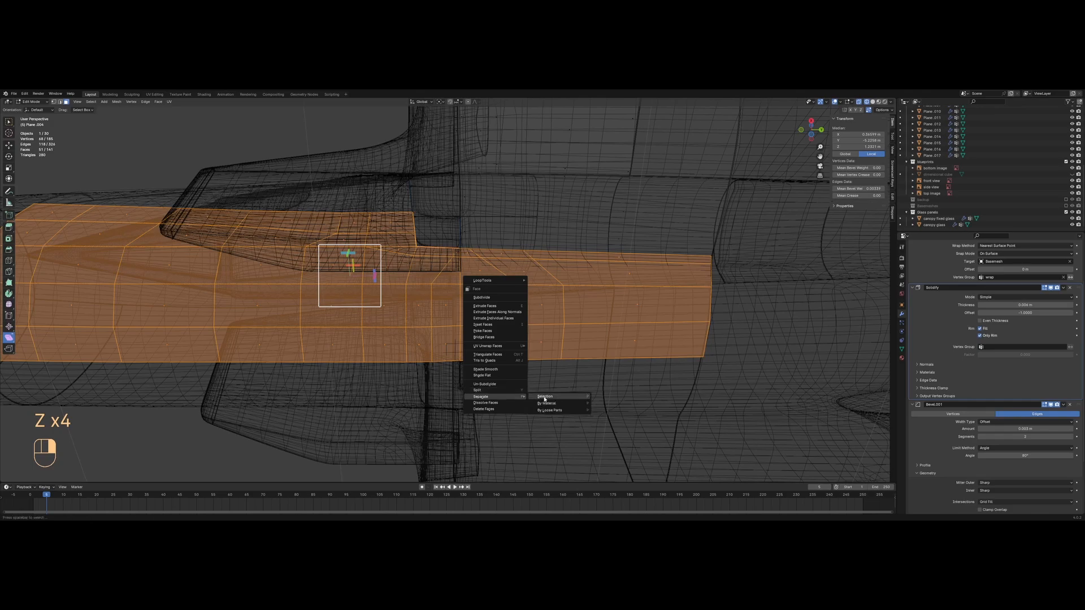
{"action": "left_click", "coordinate": [544, 398]}
{"action": "key", "text": "Tab"}
{"action": "key", "text": "z"}
{"action": "left_click", "coordinate": [645, 360]}
{"action": "key", "text": "alt+a"}
Check the underside panel split around the intake in wireframe and solid shading, and save the file
{"action": "mouse_move", "coordinate": [434, 318]}
{"action": "middle_mouse_down"}
{"action": "mouse_move", "coordinate": [418, 356]}
{"action": "mouse_move", "coordinate": [378, 384]}
{"action": "middle_mouse_up"}
{"action": "key", "text": "z"}
{"action": "left_click", "coordinate": [358, 363]}
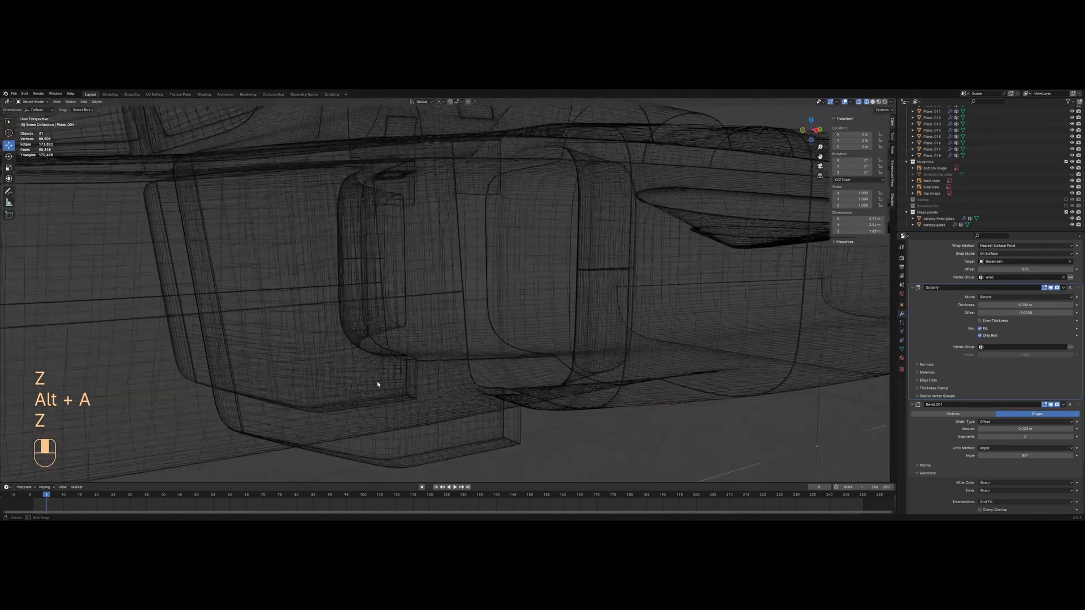
{"action": "scroll", "coordinate": [379, 385], "scroll_direction": "down", "scroll_amount": 4}
{"action": "key", "text": "z"}
{"action": "left_click", "coordinate": [476, 361]}
{"action": "mouse_move", "coordinate": [477, 361]}
{"action": "middle_mouse_down"}
{"action": "mouse_move", "coordinate": [444, 372]}
{"action": "mouse_move", "coordinate": [445, 403]}
{"action": "mouse_move", "coordinate": [337, 326]}
{"action": "mouse_move", "coordinate": [411, 332]}
{"action": "mouse_move", "coordinate": [376, 297]}
{"action": "mouse_move", "coordinate": [384, 317]}
{"action": "mouse_move", "coordinate": [358, 338]}
{"action": "mouse_move", "coordinate": [475, 322]}
{"action": "mouse_move", "coordinate": [497, 290]}
{"action": "mouse_move", "coordinate": [477, 296]}
{"action": "middle_mouse_up"}
{"action": "key", "text": "ctrl+s"}
{"action": "key", "text": "z"}
{"action": "key", "text": "ctrl+s"}
{"action": "key", "text": "z"}
Separate the lower band of faces on the outer panel behind the intake opening into its own object and leave mesh editing
{"action": "left_click", "coordinate": [410, 289]}
{"action": "key", "text": "z"}
{"action": "left_click", "coordinate": [339, 344]}
{"action": "left_click", "coordinate": [463, 378]}
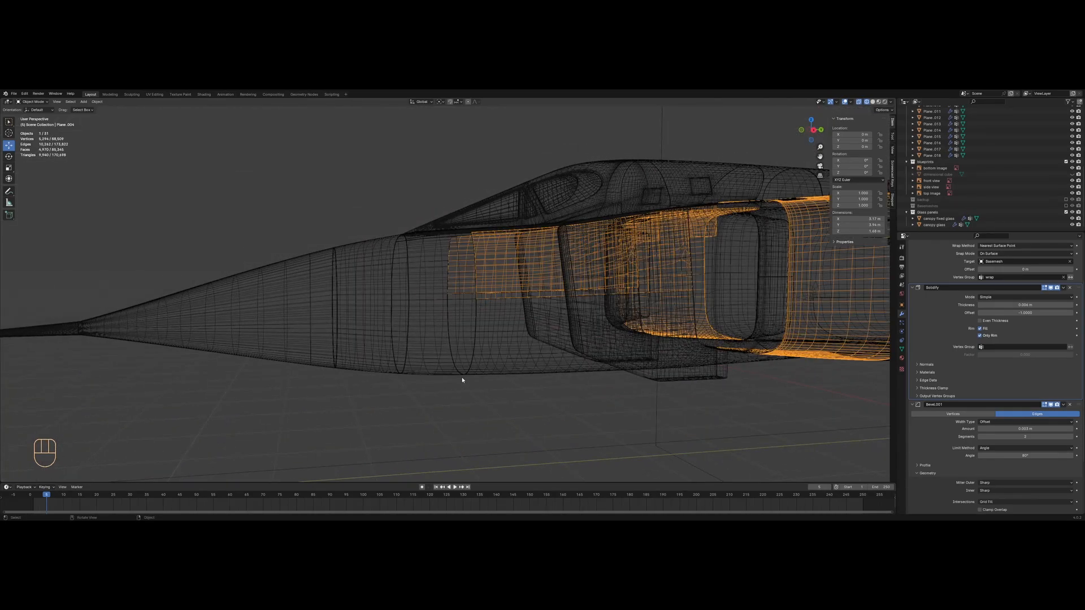
{"action": "key", "text": "Tab"}
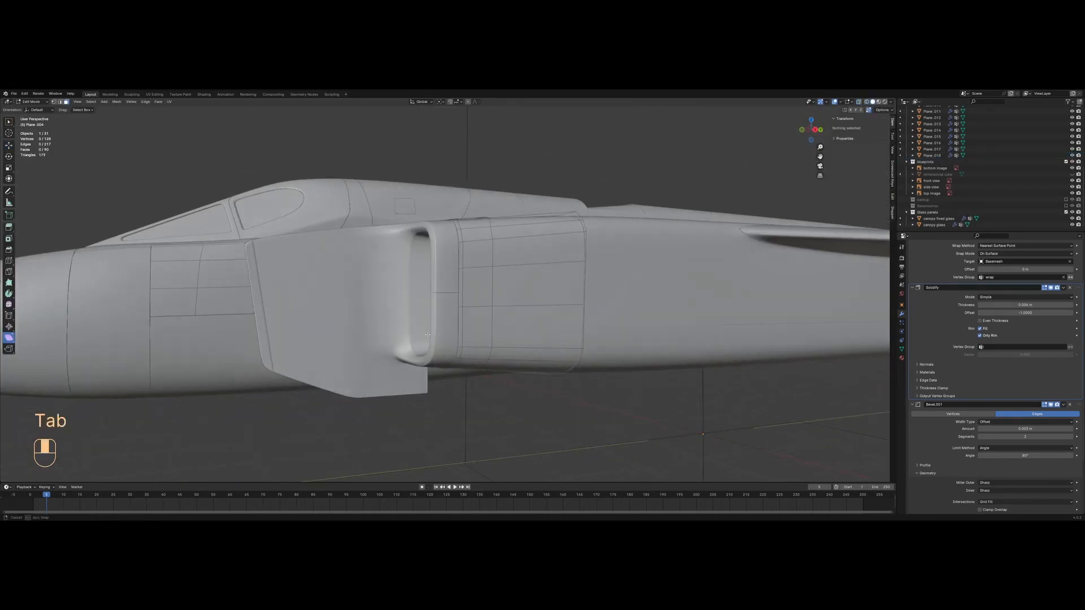
{"action": "key", "text": "z"}
{"action": "key", "text": "a"}
{"action": "middle_click_drag", "start_coordinate": [428, 335], "coordinate": [509, 335]}
{"action": "key", "text": "3"}
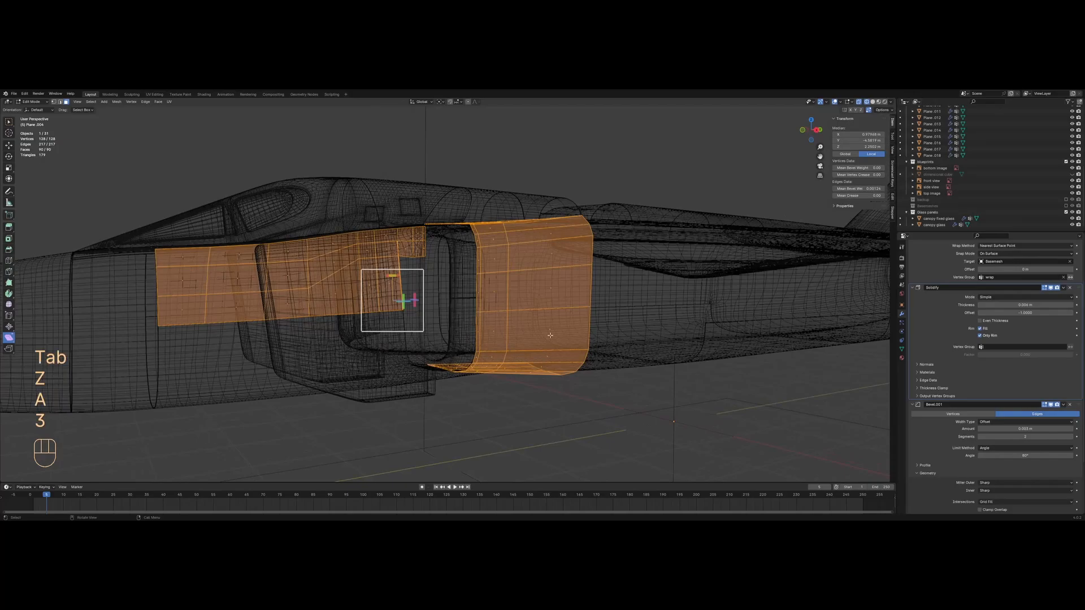
{"action": "left_click_drag", "start_coordinate": [600, 350], "coordinate": [337, 413]}
{"action": "key", "text": "z"}
{"action": "middle_click_drag", "start_coordinate": [581, 385], "coordinate": [567, 383]}
{"action": "right_click", "coordinate": [567, 384]}
{"action": "left_click", "coordinate": [591, 383]}
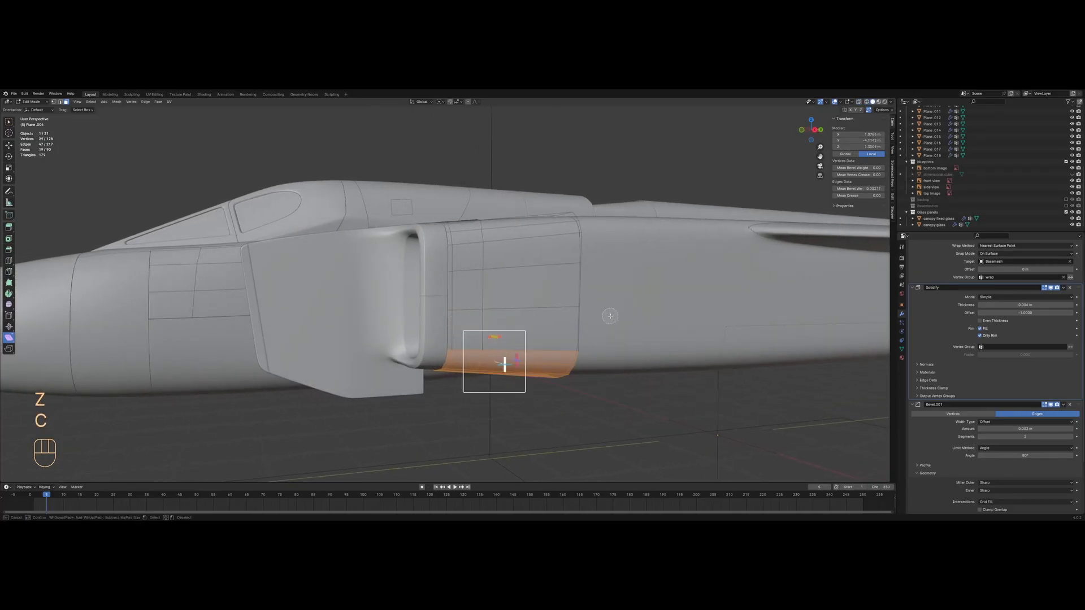
{"action": "middle_click_drag", "start_coordinate": [591, 334], "coordinate": [576, 322]}
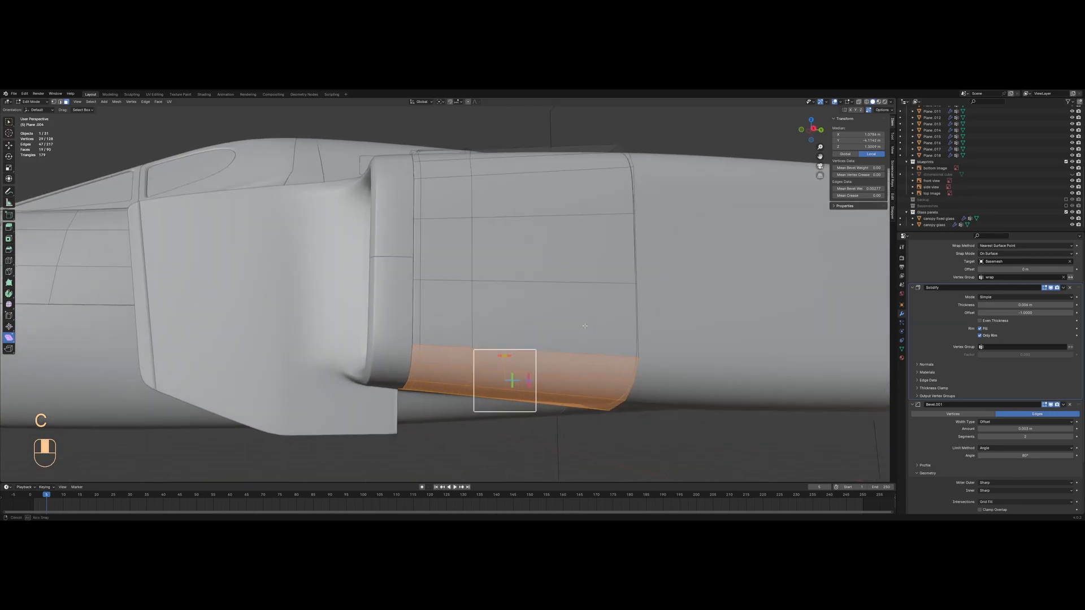
{"action": "scroll", "coordinate": [576, 322], "scroll_direction": "up", "scroll_amount": 3}
{"action": "right_click", "coordinate": [576, 322]}
{"action": "left_click", "coordinate": [600, 321]}
{"action": "key", "text": "Tab"}
{"action": "key", "text": "alt+a"}
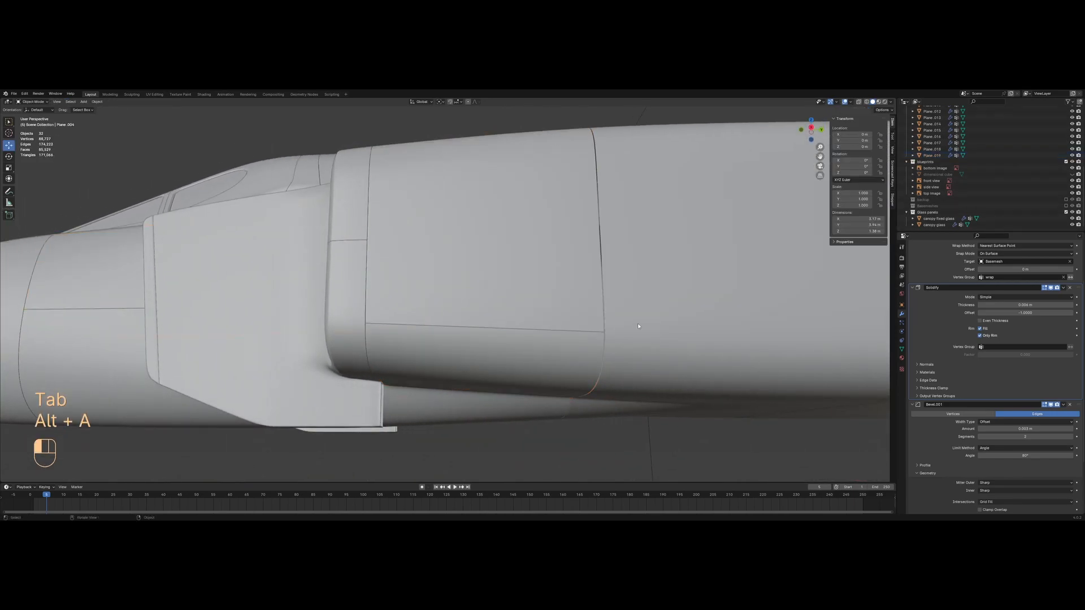
{"action": "left_click", "coordinate": [613, 343]}
{"action": "scroll", "coordinate": [613, 343], "scroll_direction": "down", "scroll_amount": 6}
{"action": "key", "text": "Tab"}
{"action": "middle_click_drag", "start_coordinate": [608, 348], "coordinate": [547, 343], "text": "shift"}
{"action": "scroll", "coordinate": [548, 343], "scroll_direction": "up", "scroll_amount": 2}
{"action": "middle_click_drag", "start_coordinate": [474, 343], "coordinate": [543, 340], "text": "shift"}
{"action": "key", "text": "Tab"}
{"action": "scroll", "coordinate": [543, 340], "scroll_direction": "up", "scroll_amount": 2}
Undo the separation of the lower band of faces on the outer panel behind the intake
{"action": "key", "text": "ctrl+z"}
{"action": "key", "text": "ctrl+z"}
{"action": "key", "text": "ctrl+z"}
{"action": "key", "text": "ctrl+z"}
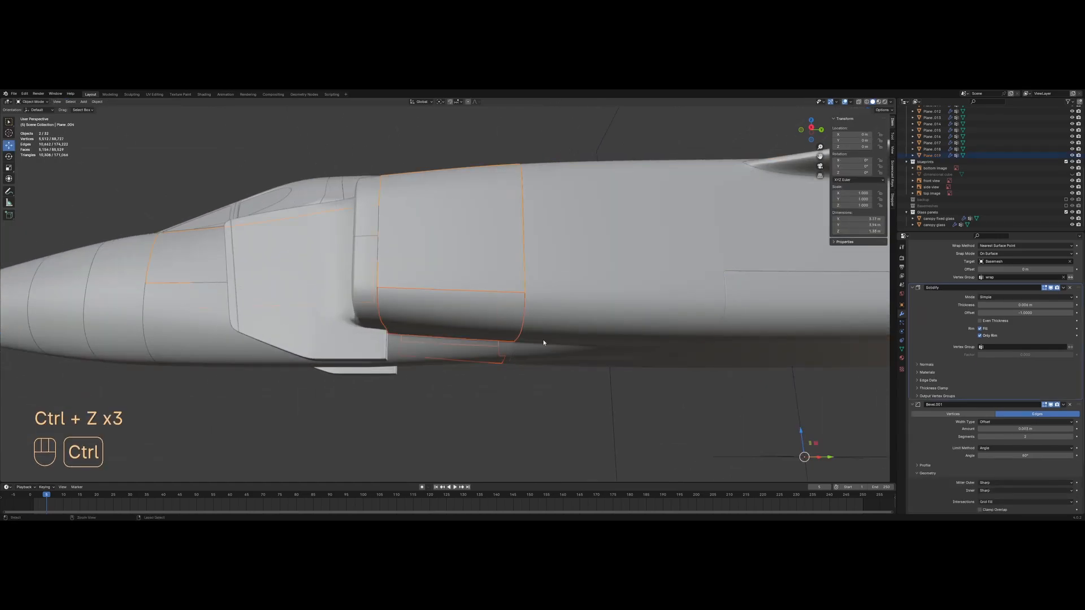
{"action": "key", "text": "ctrl+z"}
{"action": "key", "text": "ctrl+z"}
Slide the horizontal edge loop above the lower band of the outer panel behind the intake slightly downward
{"action": "key", "text": "1"}
{"action": "middle_click_drag", "start_coordinate": [523, 311], "coordinate": [497, 313]}
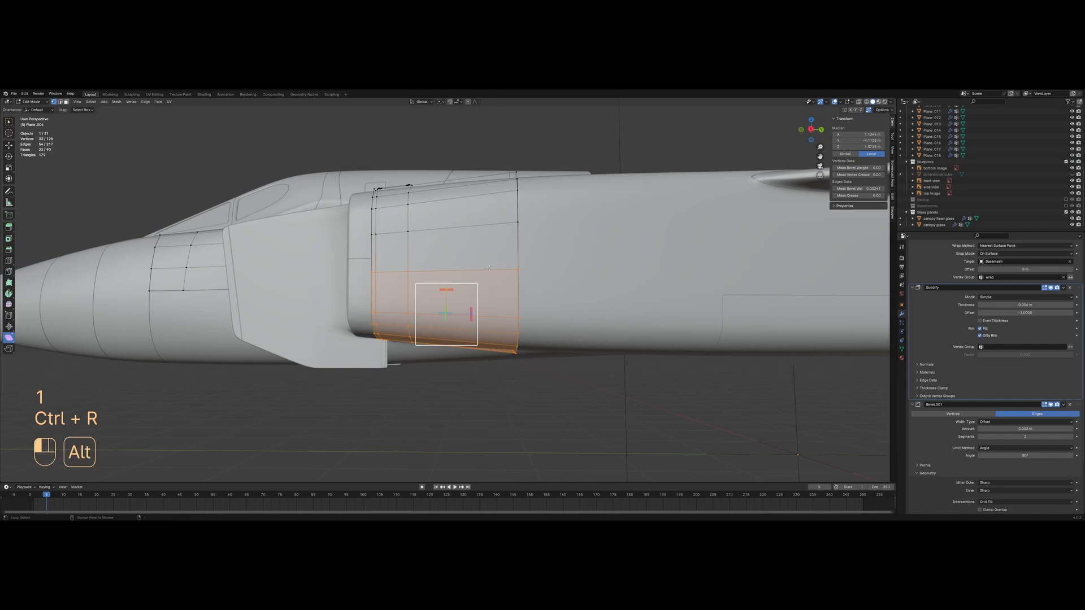
{"action": "left_click", "coordinate": [490, 268], "text": "alt"}
{"action": "scroll", "coordinate": [503, 294], "scroll_direction": "up", "scroll_amount": 1}
{"action": "key", "text": "g"}
{"action": "left_click", "coordinate": [513, 332]}
Separate the faces below the moved edge loop on the outer intake panel into their own object and leave mesh editing
{"action": "key", "text": "3"}
{"action": "middle_click_drag", "start_coordinate": [513, 331], "coordinate": [503, 316]}
{"action": "key", "text": "z"}
{"action": "key", "text": "a"}
{"action": "key", "text": "3"}
{"action": "left_click_drag", "start_coordinate": [568, 305], "coordinate": [311, 373]}
{"action": "right_click", "coordinate": [500, 320]}
{"action": "mouse_move", "coordinate": [511, 318]}
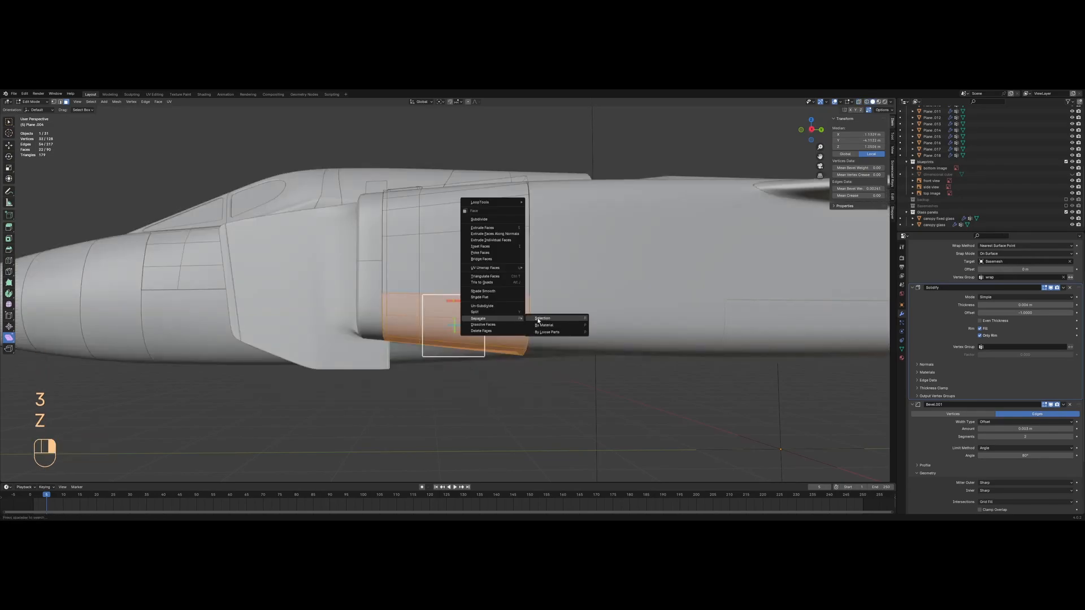
{"action": "left_click", "coordinate": [546, 318]}
{"action": "key", "text": "Tab"}
{"action": "key", "text": "alt+a"}
On the large fuselage panel behind, slide the front end of the lower horizontal edge line to meet the intake panel's seam
{"action": "left_click", "coordinate": [605, 319]}
{"action": "key", "text": "Tab"}
{"action": "key", "text": "z"}
{"action": "key", "text": "a"}
{"action": "middle_click_drag", "start_coordinate": [526, 329], "coordinate": [448, 327]}
{"action": "key", "text": "1"}
{"action": "scroll", "coordinate": [439, 315], "scroll_direction": "up", "scroll_amount": 3}
{"action": "key", "text": "2"}
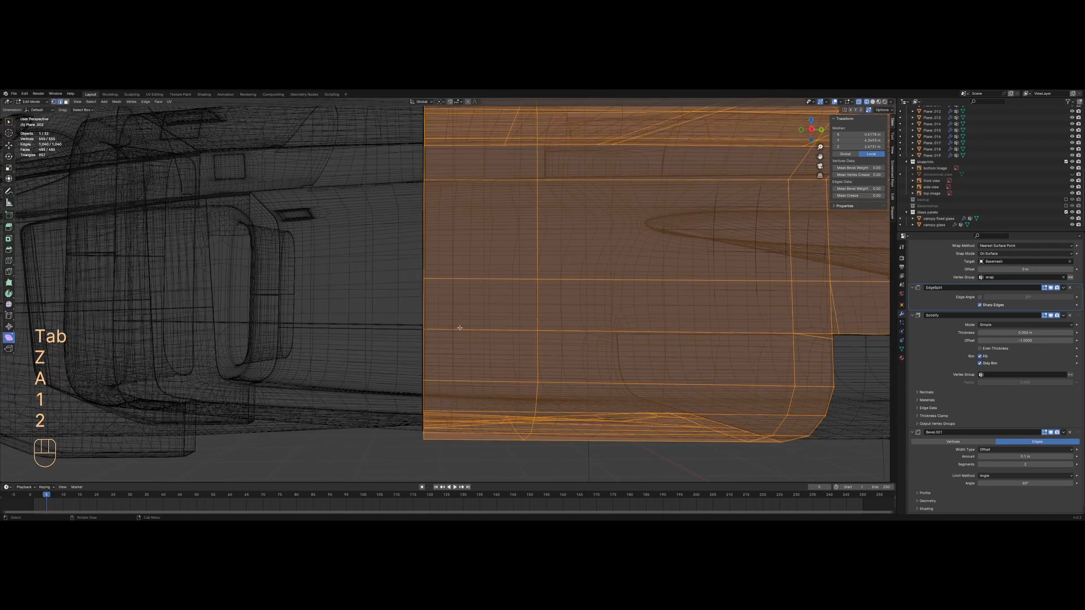
{"action": "left_click", "coordinate": [460, 327]}
{"action": "key", "text": "1"}
{"action": "key", "text": "z"}
{"action": "key", "text": "g"}
{"action": "key", "text": "g"}
{"action": "left_click", "coordinate": [561, 320]}
Slide the second vertex of the fuselage's lower horizontal edge line so the line continues the intake panel's seam
{"action": "key", "text": "a"}
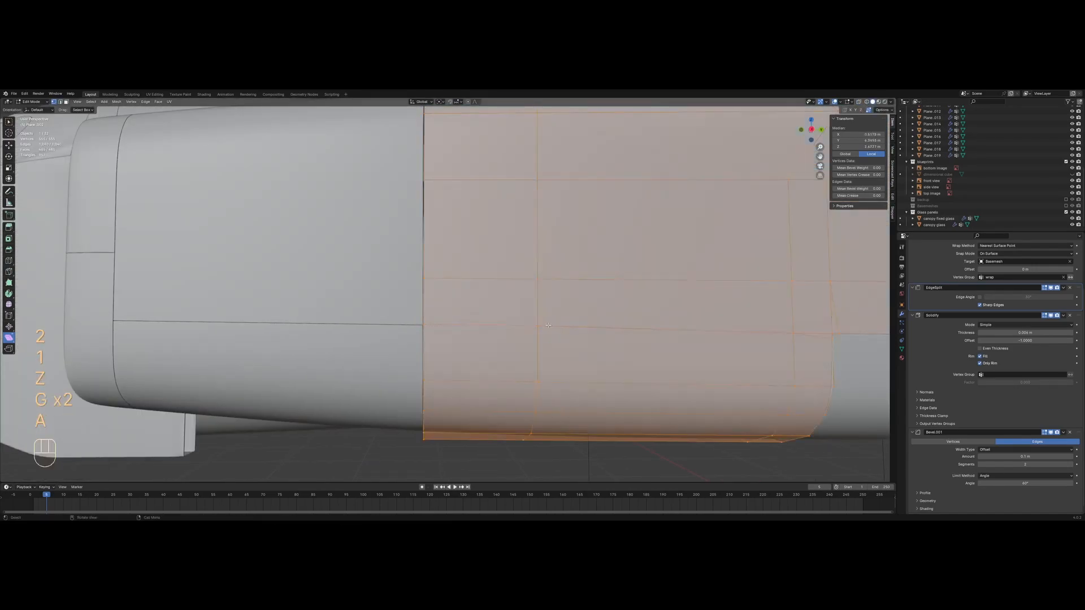
{"action": "left_click", "coordinate": [538, 326]}
{"action": "key", "text": "g"}
{"action": "left_click", "coordinate": [546, 327]}
{"action": "key", "text": "z"}
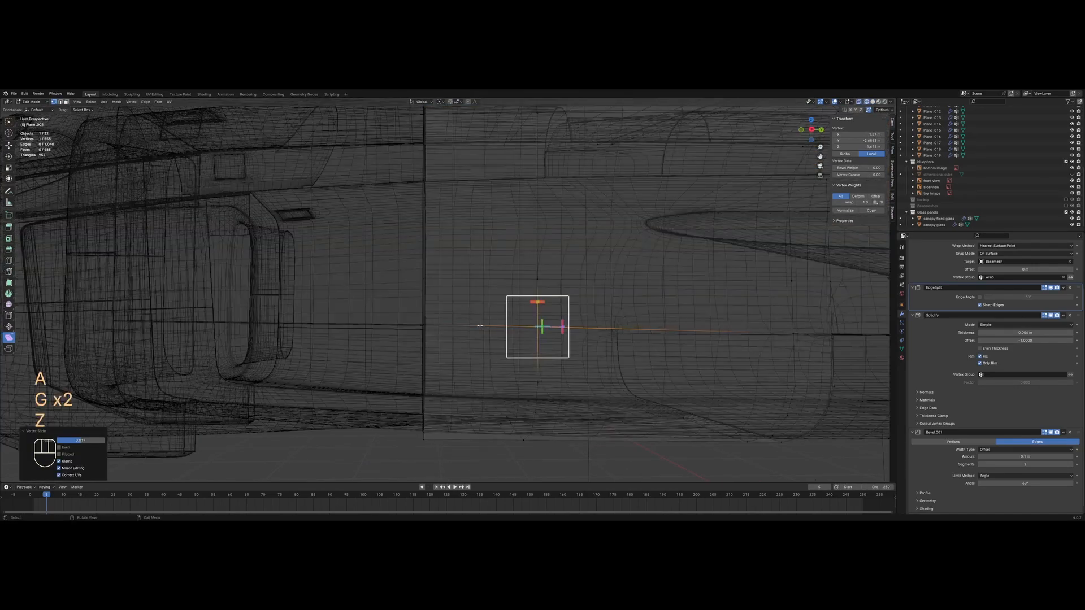
Separate the fuselage faces below the adjusted edge line, ahead of the existing lower panel, into their own object
{"action": "scroll", "coordinate": [419, 325], "scroll_direction": "down", "scroll_amount": 4}
{"action": "key", "text": "a"}
{"action": "key", "text": "3"}
{"action": "left_click_drag", "start_coordinate": [420, 322], "coordinate": [662, 404]}
{"action": "middle_click_drag", "start_coordinate": [639, 382], "coordinate": [548, 377], "text": "shift"}
{"action": "scroll", "coordinate": [538, 363], "scroll_direction": "up", "scroll_amount": 5}
{"action": "left_click_drag", "start_coordinate": [559, 329], "coordinate": [793, 376], "text": "shift"}
{"action": "scroll", "coordinate": [553, 355], "scroll_direction": "down", "scroll_amount": 5}
{"action": "key", "text": "z"}
{"action": "middle_click_drag", "start_coordinate": [627, 362], "coordinate": [628, 298]}
{"action": "scroll", "coordinate": [581, 293], "scroll_direction": "up", "scroll_amount": 1}
{"action": "key", "text": "z"}
{"action": "key", "text": "z"}
{"action": "right_click", "coordinate": [622, 304]}
{"action": "left_click", "coordinate": [617, 302]}
{"action": "key", "text": "Tab"}
{"action": "key", "text": "alt+a"}
{"action": "middle_click_drag", "start_coordinate": [459, 270], "coordinate": [459, 321]}
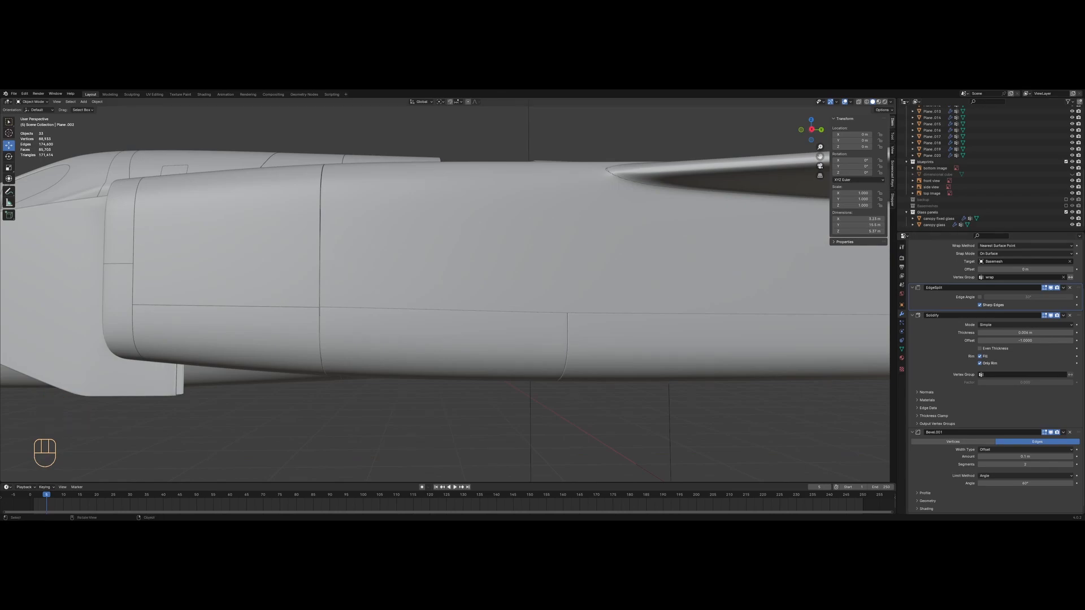
On the newly separated lower side panel, slide the upper rear corner vertex fully along its edge
{"action": "scroll", "coordinate": [435, 355], "scroll_direction": "up", "scroll_amount": 3}
{"action": "left_click", "coordinate": [435, 355]}
{"action": "key", "text": "Tab"}
{"action": "middle_click_drag", "start_coordinate": [288, 339], "coordinate": [415, 328], "text": "shift"}
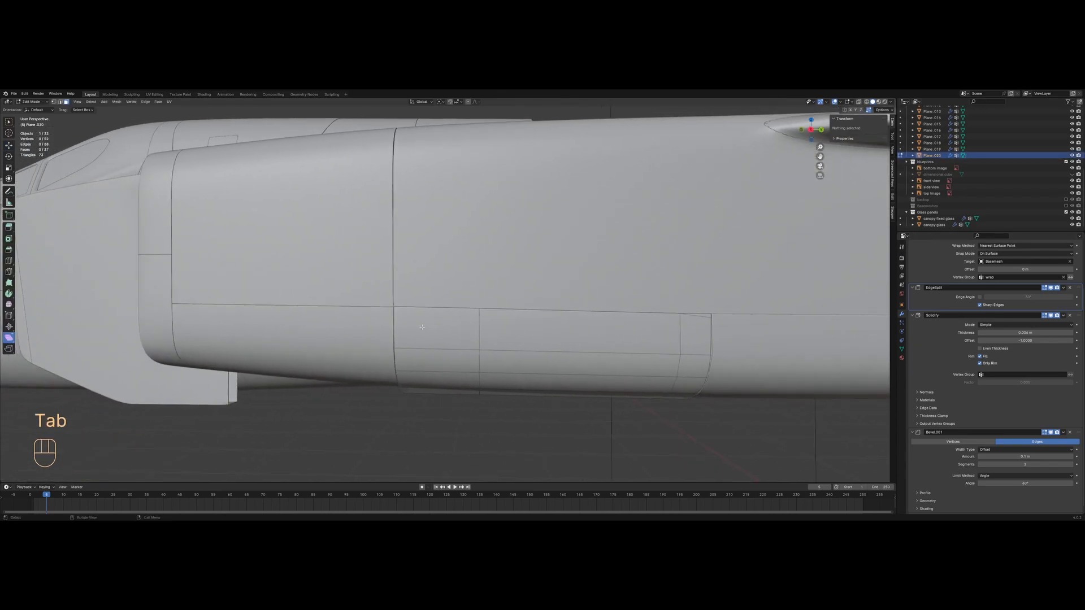
{"action": "key", "text": "z"}
{"action": "key", "text": "a"}
{"action": "key", "text": "1"}
{"action": "left_click", "coordinate": [713, 314]}
{"action": "key", "text": "z"}
{"action": "key", "text": "g"}
{"action": "key", "text": "g"}
{"action": "left_click", "coordinate": [779, 300]}
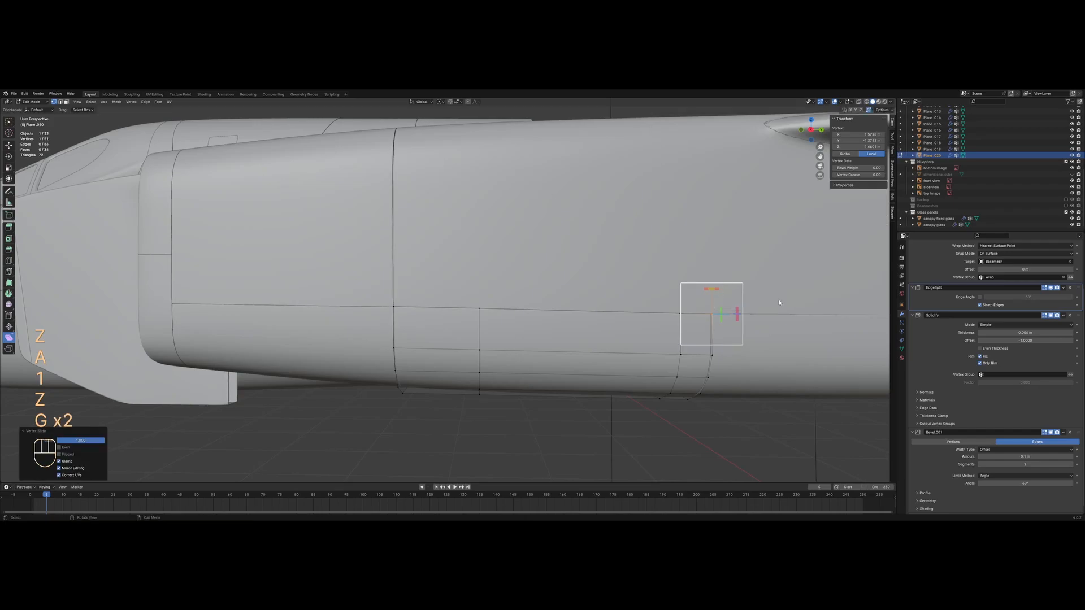
{"action": "key", "text": "Tab"}
Straighten the top edge of the lower side panel between its front and rear corner vertices and leave mesh editing
{"action": "key", "text": "z"}
{"action": "key", "text": "Tab"}
{"action": "key", "text": "a"}
{"action": "left_click", "coordinate": [392, 307]}
{"action": "key", "text": "z"}
{"action": "left_click", "coordinate": [712, 314], "text": "ctrl"}
{"action": "left_click", "coordinate": [717, 325]}
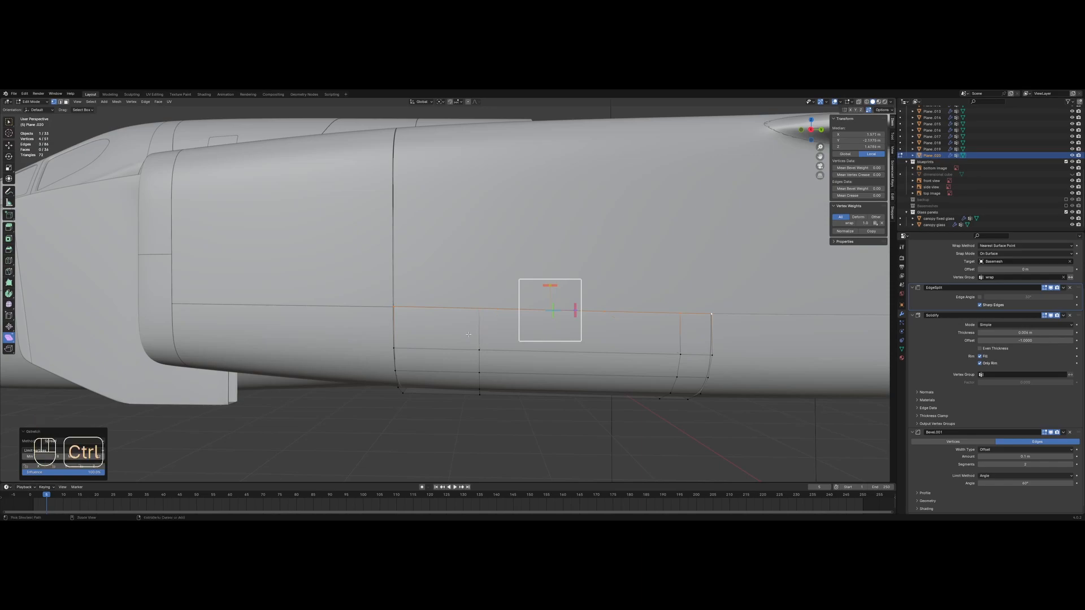
{"action": "key", "text": "Tab"}
{"action": "key", "text": "alt+a"}
Examine the new side panel seams in wireframe and solid shading, and save the file
{"action": "scroll", "coordinate": [457, 331], "scroll_direction": "down", "scroll_amount": 5}
{"action": "key", "text": "alt+a"}
{"action": "mouse_move", "coordinate": [458, 329]}
{"action": "middle_mouse_down"}
{"action": "mouse_move", "coordinate": [482, 332]}
{"action": "mouse_move", "coordinate": [465, 282]}
{"action": "mouse_move", "coordinate": [470, 297]}
{"action": "mouse_move", "coordinate": [489, 279]}
{"action": "mouse_move", "coordinate": [552, 313]}
{"action": "mouse_move", "coordinate": [635, 319]}
{"action": "mouse_move", "coordinate": [550, 360]}
{"action": "middle_mouse_up"}
{"action": "key", "text": "z"}
{"action": "left_click", "coordinate": [507, 316]}
{"action": "key", "text": "z"}
{"action": "left_click", "coordinate": [596, 314]}
{"action": "key", "text": "ctrl+s"}
{"action": "left_click", "coordinate": [497, 319]}
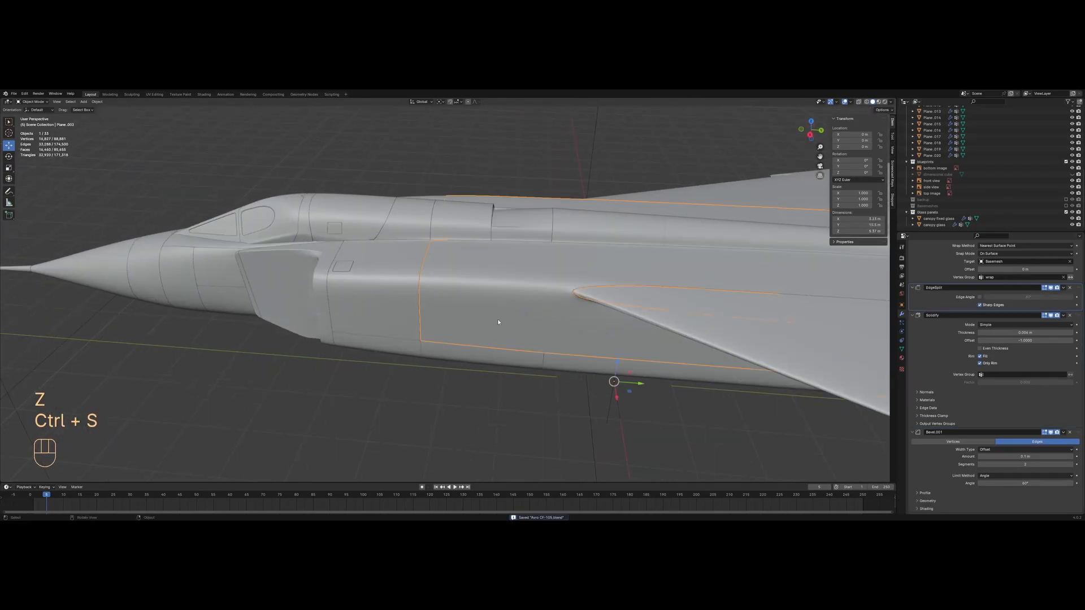
{"action": "key", "text": "z"}
{"action": "left_click", "coordinate": [412, 323]}
{"action": "mouse_move", "coordinate": [411, 324]}
{"action": "middle_mouse_down"}
{"action": "mouse_move", "coordinate": [421, 347]}
{"action": "mouse_move", "coordinate": [470, 339]}
{"action": "mouse_move", "coordinate": [349, 343]}
{"action": "mouse_move", "coordinate": [424, 349]}
{"action": "mouse_move", "coordinate": [423, 363]}
{"action": "middle_mouse_up"}
{"action": "scroll", "coordinate": [469, 339], "scroll_direction": "down", "scroll_amount": 4}
{"action": "key", "text": "ctrl+s"}
Examine the spine panels behind the canopy in wireframe and solid shading, up close at a seam
{"action": "key", "text": "z"}
{"action": "left_click", "coordinate": [496, 362]}
{"action": "mouse_move", "coordinate": [496, 361]}
{"action": "middle_mouse_down"}
{"action": "mouse_move", "coordinate": [518, 336]}
{"action": "mouse_move", "coordinate": [519, 282]}
{"action": "middle_mouse_up"}
{"action": "scroll", "coordinate": [518, 274], "scroll_direction": "up", "scroll_amount": 1}
{"action": "left_click", "coordinate": [518, 263]}
{"action": "key", "text": "z"}
{"action": "left_click", "coordinate": [420, 272]}
{"action": "middle_click_drag", "start_coordinate": [420, 279], "coordinate": [365, 297], "text": "shift"}
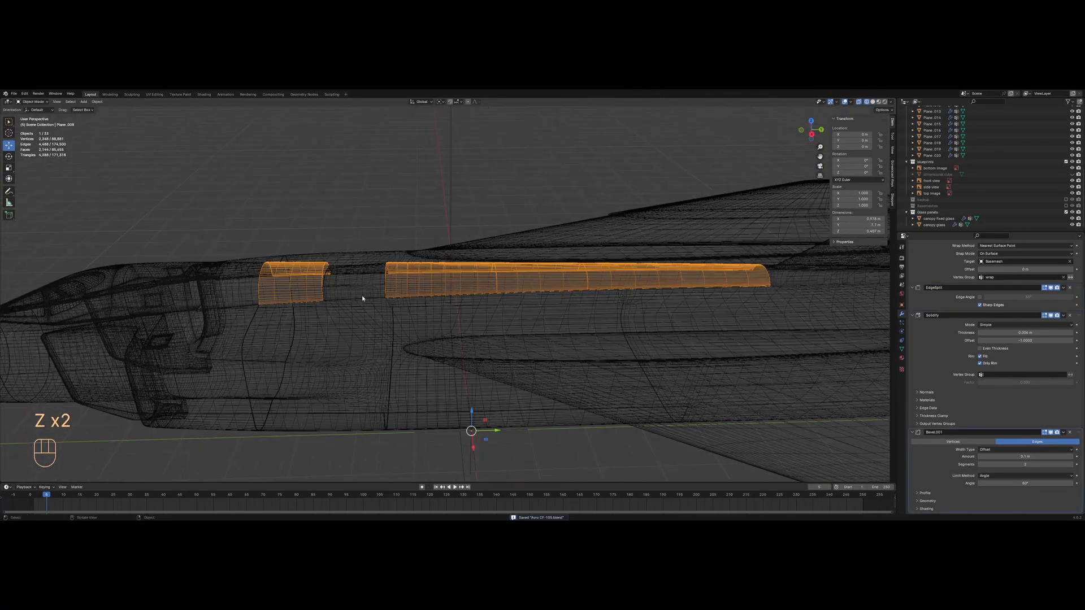
{"action": "key", "text": "z"}
{"action": "left_click", "coordinate": [480, 299]}
{"action": "scroll", "coordinate": [477, 324], "scroll_direction": "up", "scroll_amount": 6}
{"action": "middle_click_drag", "start_coordinate": [491, 329], "coordinate": [402, 288], "text": "shift"}
{"action": "scroll", "coordinate": [402, 288], "scroll_direction": "up", "scroll_amount": 4}
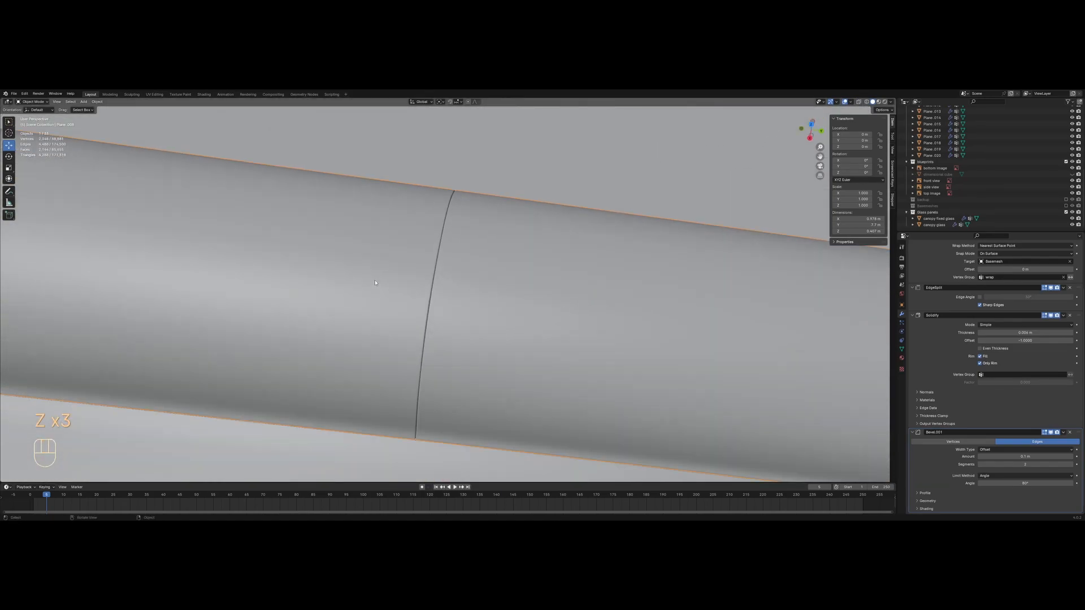
Check the spine panels' surface flow with a zebra-stripe matcap and restore the plain grey matcap
{"action": "left_click", "coordinate": [891, 103]}
{"action": "left_click", "coordinate": [885, 132]}
{"action": "mouse_move", "coordinate": [683, 222]}
{"action": "middle_mouse_down"}
{"action": "mouse_move", "coordinate": [634, 244]}
{"action": "mouse_move", "coordinate": [689, 262]}
{"action": "mouse_move", "coordinate": [550, 286]}
{"action": "mouse_move", "coordinate": [471, 259]}
{"action": "middle_mouse_up"}
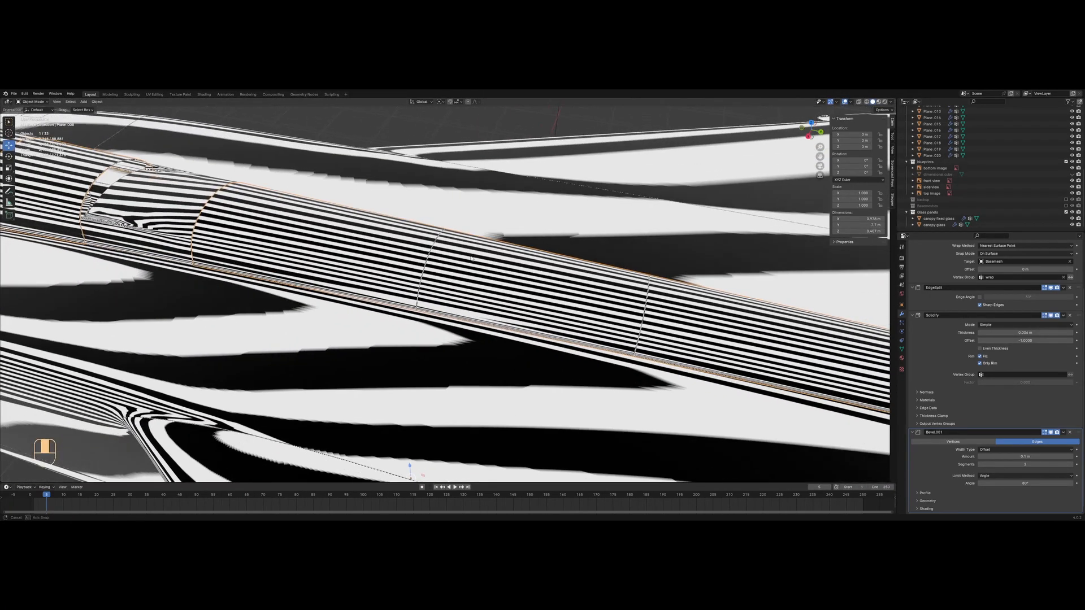
{"action": "left_click", "coordinate": [891, 102]}
{"action": "left_click", "coordinate": [863, 134]}
Save the file and examine the side of the main fuselage panel in wireframe and solid shading
{"action": "scroll", "coordinate": [364, 334], "scroll_direction": "down", "scroll_amount": 5}
{"action": "key", "text": "ctrl+s"}
{"action": "key", "text": "alt+a"}
{"action": "key", "text": "z"}
{"action": "left_click", "coordinate": [255, 337]}
{"action": "middle_click_drag", "start_coordinate": [436, 339], "coordinate": [449, 307]}
{"action": "left_click", "coordinate": [449, 307]}
{"action": "key", "text": "z"}
{"action": "left_click", "coordinate": [518, 290]}
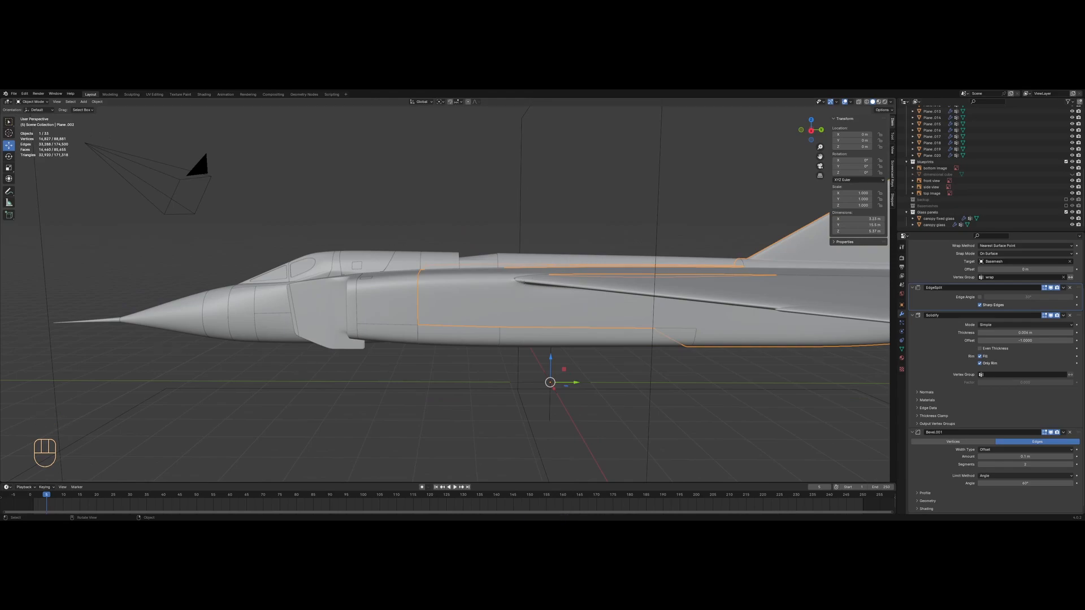
Flatten the vertical edge loop around the rear lower fuselage by scaling it to 0 along Y
{"action": "scroll", "coordinate": [728, 316], "scroll_direction": "down", "scroll_amount": 1}
{"action": "middle_click_drag", "start_coordinate": [728, 316], "coordinate": [551, 320], "text": "shift"}
{"action": "middle_click_drag", "start_coordinate": [551, 320], "coordinate": [487, 340]}
{"action": "scroll", "coordinate": [548, 298], "scroll_direction": "up", "scroll_amount": 2}
{"action": "key", "text": "Tab"}
{"action": "key", "text": "z"}
{"action": "left_click", "coordinate": [492, 300]}
{"action": "key", "text": "a"}
{"action": "left_click", "coordinate": [487, 341], "text": "alt"}
{"action": "scroll", "coordinate": [487, 341], "scroll_direction": "up", "scroll_amount": 5}
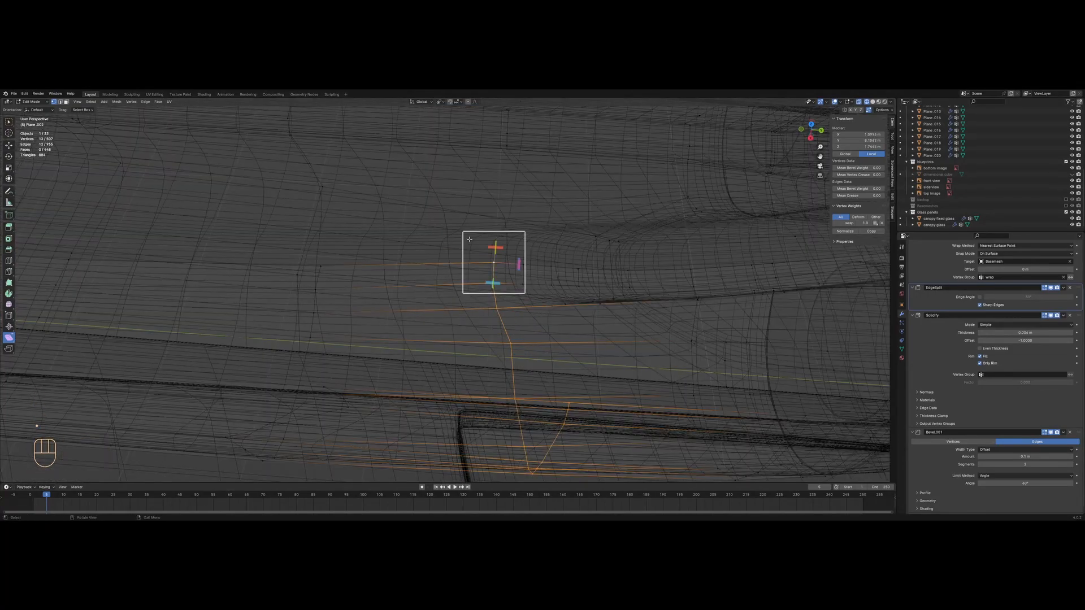
{"action": "key", "text": "y"}
{"action": "key", "text": "KP_0"}
{"action": "key", "text": "Return"}
Separate the rear lower fuselage faces around the engine, behind the flattened edge loop, into their own panel object
{"action": "key", "text": "KP_3"}
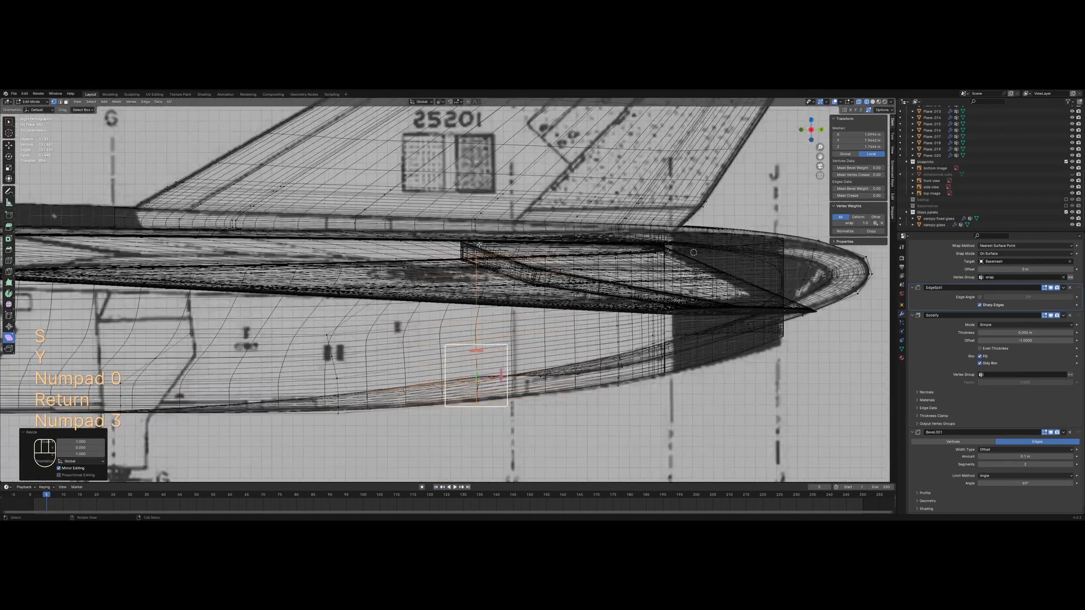
{"action": "key", "text": "3"}
{"action": "key", "text": "a"}
{"action": "middle_click_drag", "start_coordinate": [476, 235], "coordinate": [474, 306]}
{"action": "key", "text": "3"}
{"action": "left_click_drag", "start_coordinate": [476, 302], "coordinate": [644, 427]}
{"action": "middle_click_drag", "start_coordinate": [644, 421], "coordinate": [635, 332]}
{"action": "key", "text": "z"}
{"action": "middle_click_drag", "start_coordinate": [682, 322], "coordinate": [633, 328], "text": "shift"}
{"action": "mouse_move", "coordinate": [633, 328]}
{"action": "middle_mouse_down"}
{"action": "mouse_move", "coordinate": [593, 338]}
{"action": "mouse_move", "coordinate": [578, 364]}
{"action": "middle_mouse_up"}
{"action": "key", "text": "z"}
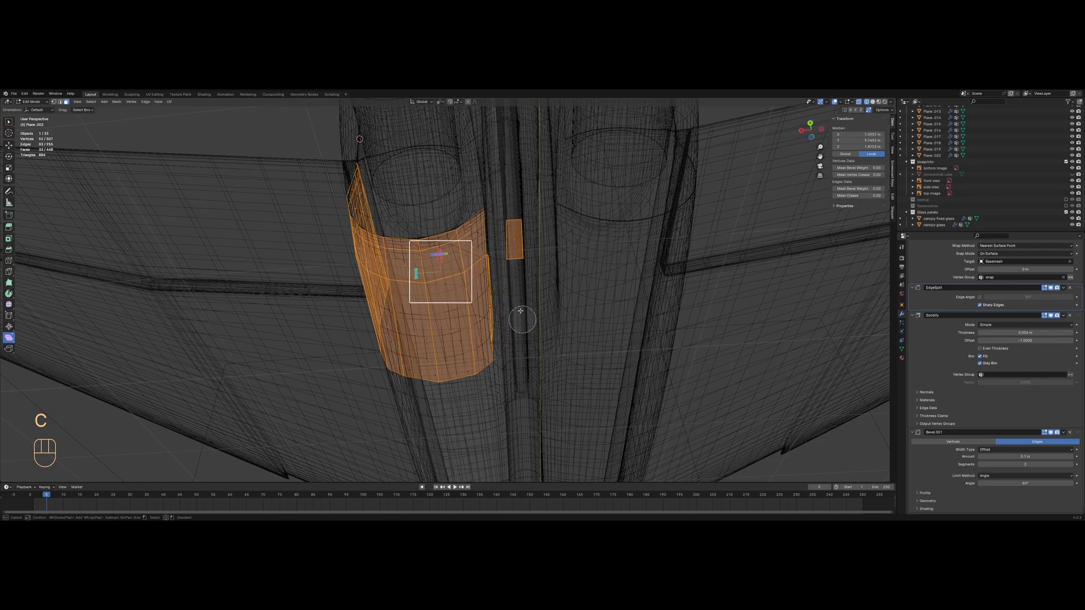
{"action": "right_click", "coordinate": [493, 302]}
{"action": "mouse_move", "coordinate": [492, 302]}
{"action": "middle_mouse_down"}
{"action": "mouse_move", "coordinate": [441, 332]}
{"action": "mouse_move", "coordinate": [479, 299]}
{"action": "middle_mouse_up"}
{"action": "scroll", "coordinate": [441, 332], "scroll_direction": "up", "scroll_amount": 2}
{"action": "mouse_move", "coordinate": [479, 300]}
{"action": "middle_mouse_down"}
{"action": "mouse_move", "coordinate": [496, 284]}
{"action": "mouse_move", "coordinate": [509, 295]}
{"action": "middle_mouse_up"}
{"action": "scroll", "coordinate": [486, 287], "scroll_direction": "up", "scroll_amount": 3}
{"action": "key", "text": "z"}
{"action": "middle_click_drag", "start_coordinate": [633, 303], "coordinate": [637, 295]}
{"action": "right_click", "coordinate": [638, 294]}
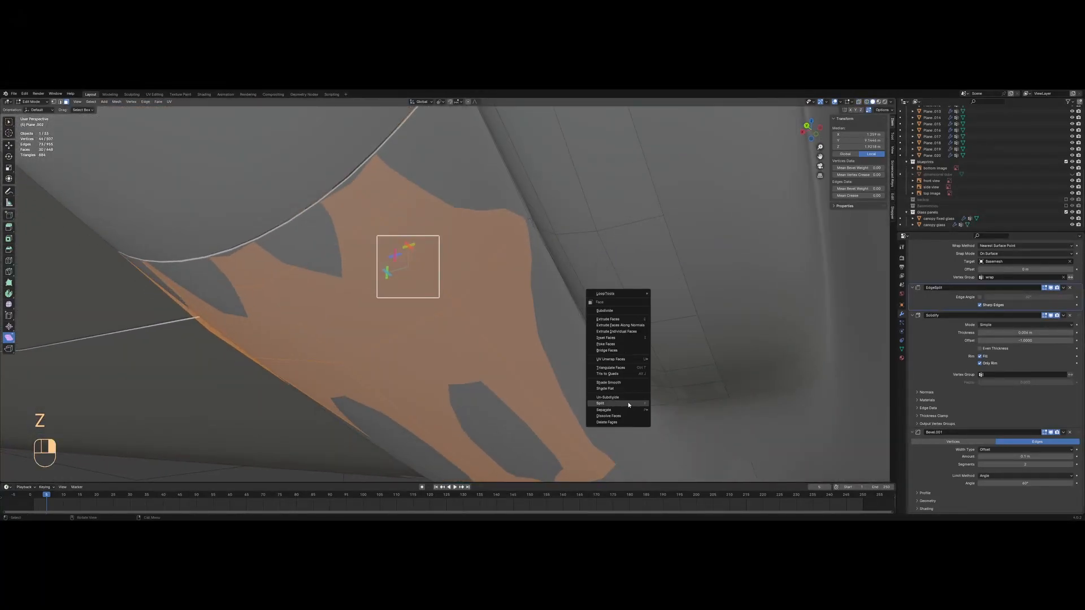
{"action": "left_click", "coordinate": [663, 410]}
{"action": "middle_click_drag", "start_coordinate": [650, 412], "coordinate": [582, 332]}
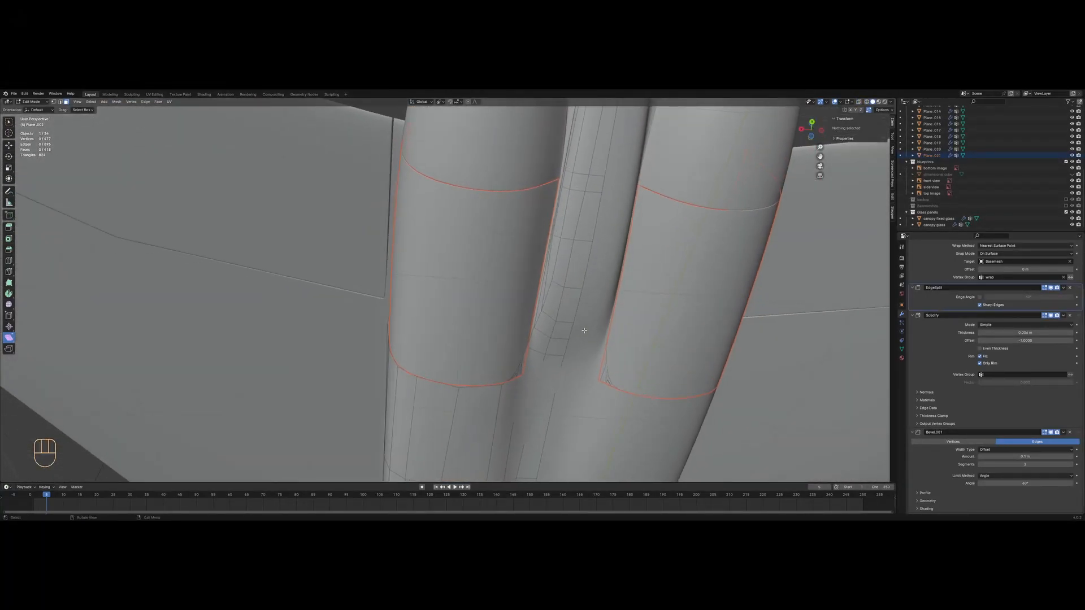
Examine the remaining rear fuselage mesh around the tail pod in wireframe and solid shading
{"action": "key", "text": "Tab"}
{"action": "key", "text": "z"}
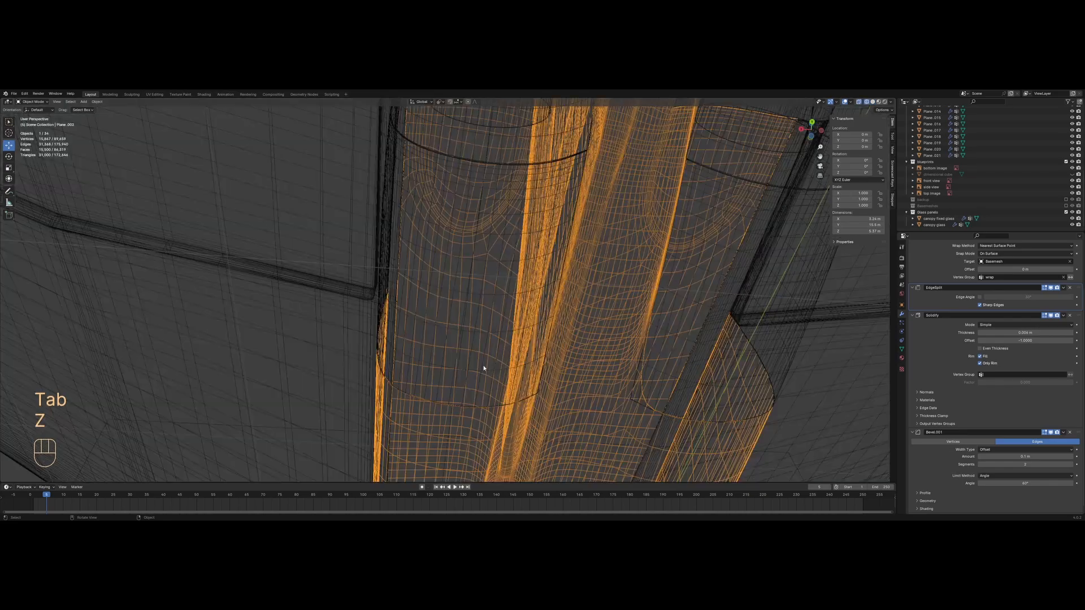
{"action": "key", "text": "Tab"}
{"action": "key", "text": "a"}
{"action": "middle_click_drag", "start_coordinate": [484, 366], "coordinate": [608, 324]}
{"action": "key", "text": "z"}
{"action": "mouse_move", "coordinate": [412, 398]}
{"action": "middle_mouse_down", "text": "shift"}
{"action": "mouse_move", "coordinate": [468, 338]}
{"action": "mouse_move", "coordinate": [444, 383]}
{"action": "mouse_move", "coordinate": [417, 390]}
{"action": "mouse_move", "coordinate": [441, 404]}
{"action": "middle_mouse_up", "text": "shift"}
{"action": "scroll", "coordinate": [469, 338], "scroll_direction": "up", "scroll_amount": 3}
{"action": "key", "text": "1"}
{"action": "key", "text": "z"}
{"action": "key", "text": "a"}
{"action": "scroll", "coordinate": [461, 356], "scroll_direction": "down", "scroll_amount": 4}
{"action": "key", "text": "3"}
{"action": "middle_click_drag", "start_coordinate": [453, 337], "coordinate": [528, 344], "text": "shift"}
{"action": "scroll", "coordinate": [528, 344], "scroll_direction": "up", "scroll_amount": 2}
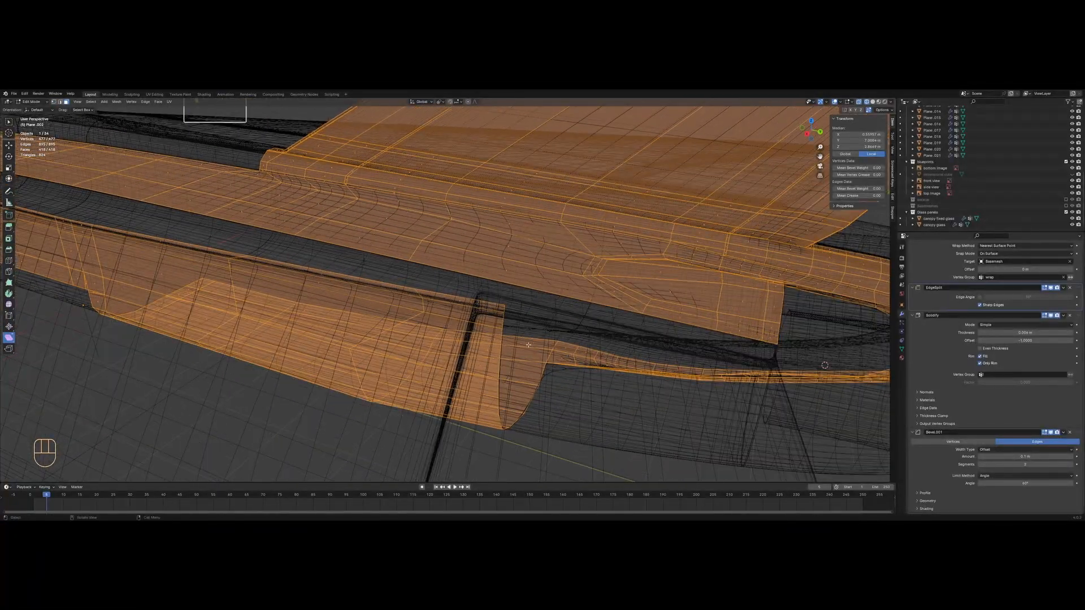
Hide the small faces joining the rear fuselage to the tail pod
{"action": "left_click", "coordinate": [565, 356]}
{"action": "mouse_move", "coordinate": [566, 373]}
{"action": "middle_mouse_down"}
{"action": "mouse_move", "coordinate": [570, 285]}
{"action": "mouse_move", "coordinate": [434, 304]}
{"action": "middle_mouse_up"}
{"action": "key", "text": "a"}
{"action": "key", "text": "z"}
{"action": "left_click", "coordinate": [489, 316]}
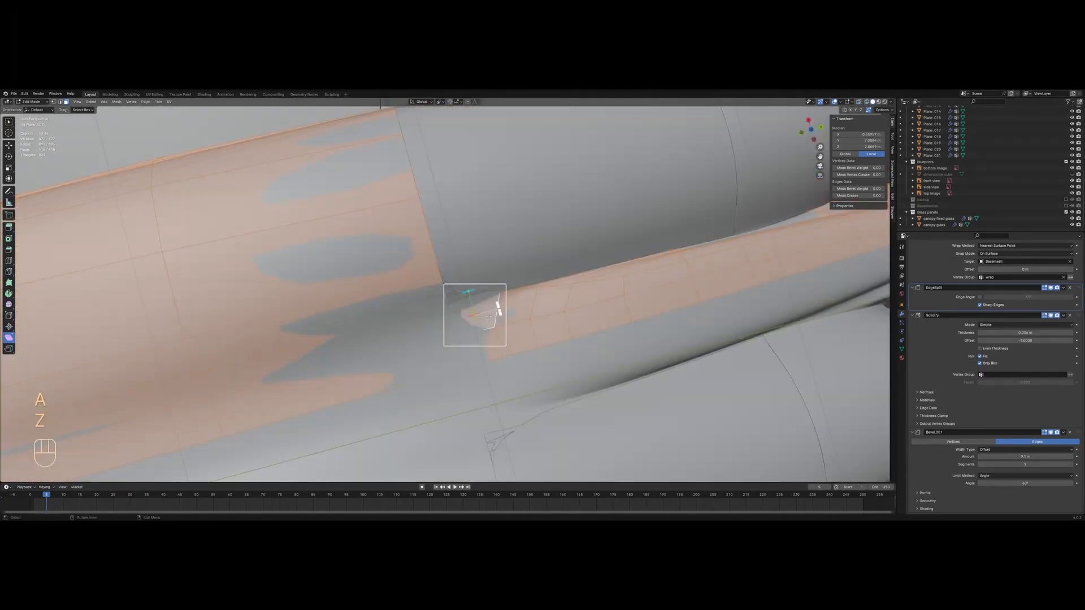
{"action": "key", "text": "h"}
{"action": "scroll", "coordinate": [490, 344], "scroll_direction": "down", "scroll_amount": 6}
{"action": "mouse_move", "coordinate": [395, 305]}
{"action": "middle_mouse_down"}
{"action": "mouse_move", "coordinate": [497, 341]}
{"action": "mouse_move", "coordinate": [484, 295]}
{"action": "middle_mouse_up"}
{"action": "key", "text": "z"}
{"action": "left_click", "coordinate": [388, 325]}
{"action": "key", "text": "a"}
{"action": "scroll", "coordinate": [481, 342], "scroll_direction": "up", "scroll_amount": 6}
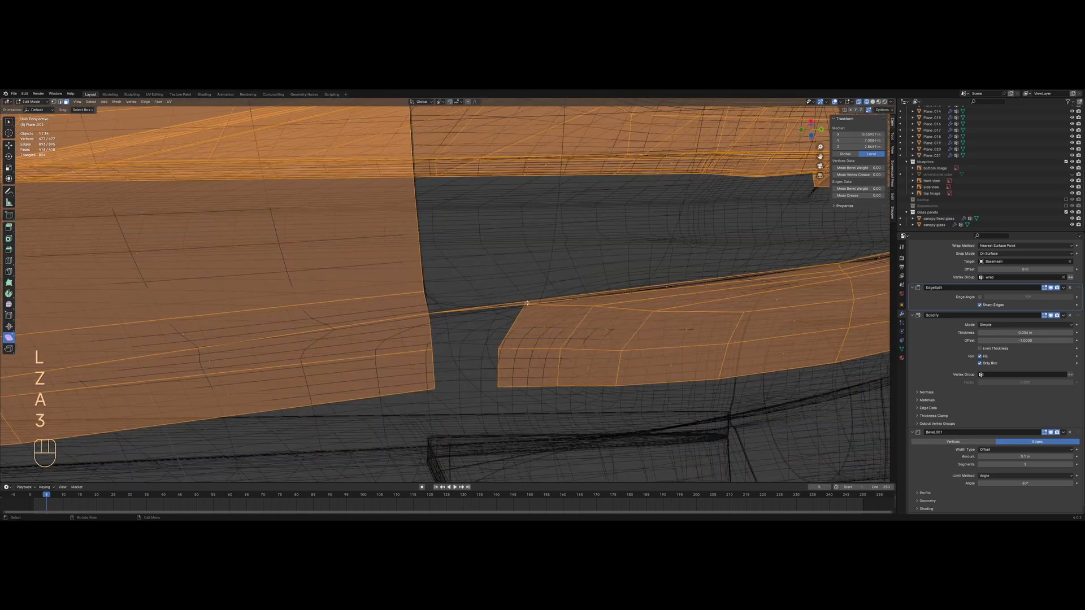
{"action": "key", "text": "h"}
{"action": "key", "text": "z"}
{"action": "left_click", "coordinate": [553, 338]}
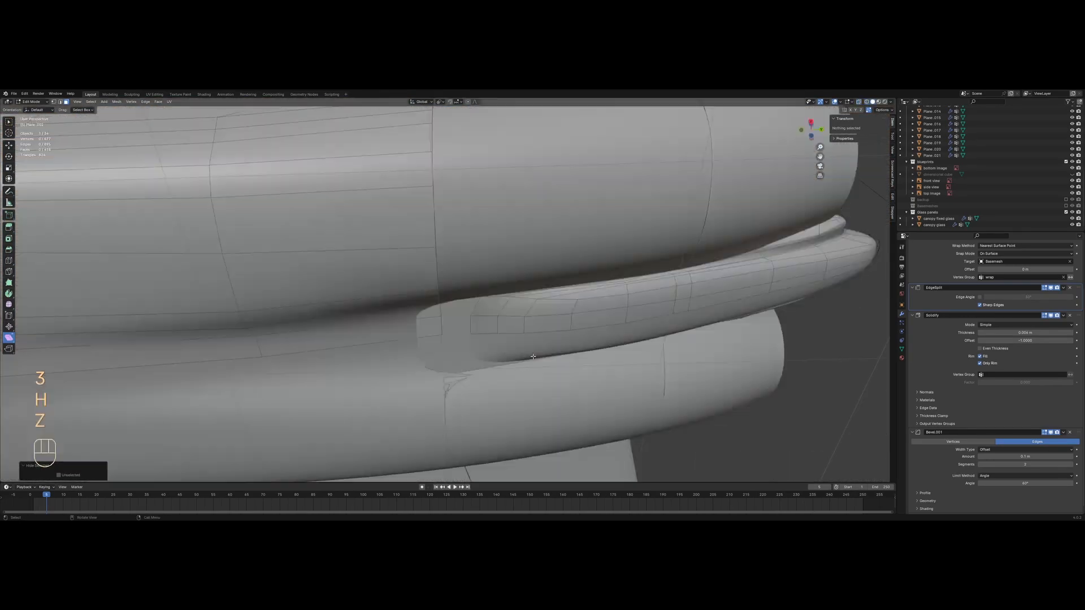
Select the fuselage's linked faces delimited by seam and examine how far the selection extends forward
{"action": "key", "text": "l"}
{"action": "scroll", "coordinate": [365, 287], "scroll_direction": "down", "scroll_amount": 5}
{"action": "key", "text": "z"}
{"action": "middle_click_drag", "start_coordinate": [365, 287], "coordinate": [497, 360]}
{"action": "left_click", "coordinate": [312, 320]}
{"action": "middle_click_drag", "start_coordinate": [232, 282], "coordinate": [490, 338], "text": "shift"}
{"action": "middle_click_drag", "start_coordinate": [491, 338], "coordinate": [533, 340]}
{"action": "middle_click_drag", "start_coordinate": [400, 305], "coordinate": [94, 385], "text": "shift"}
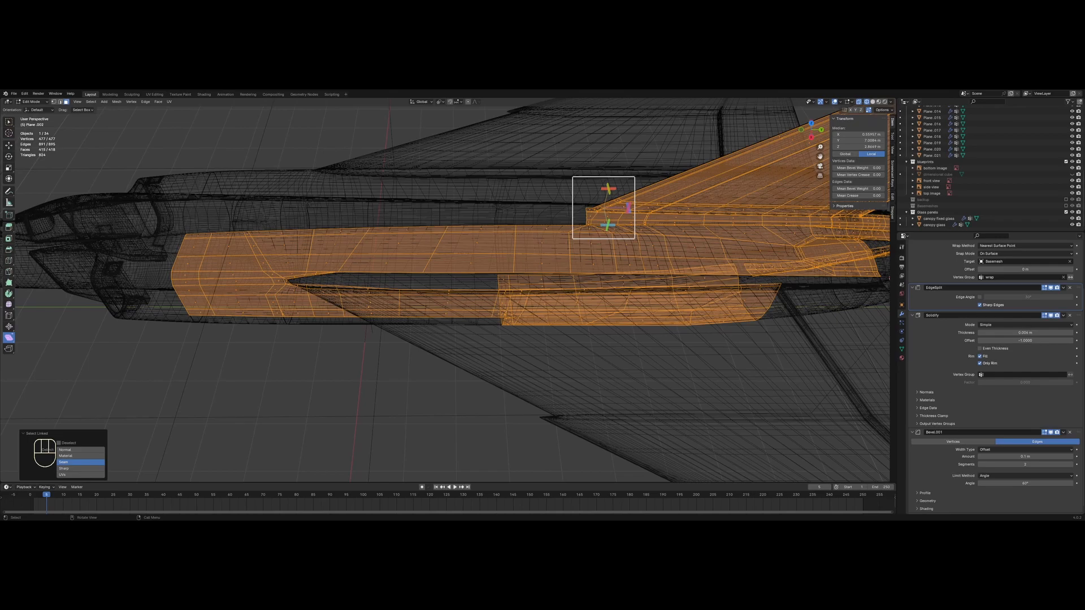
{"action": "middle_click_drag", "start_coordinate": [193, 355], "coordinate": [270, 293]}
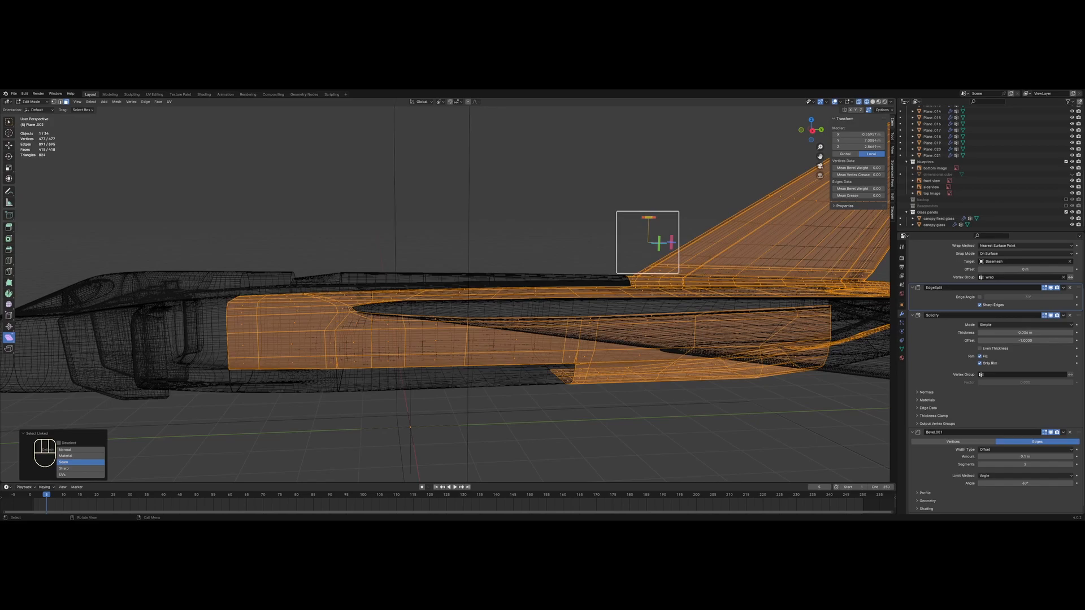
{"action": "middle_click_drag", "start_coordinate": [529, 358], "coordinate": [524, 373]}
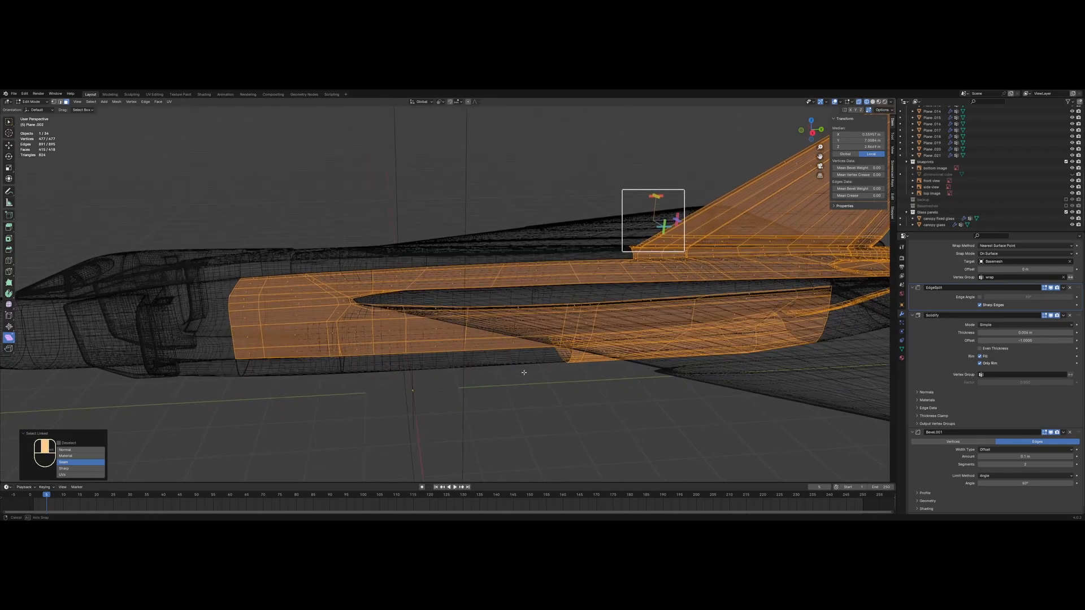
Slide the vertical edge loop on the fuselage side between the intake and the wing root
{"action": "key", "text": "shift+z"}
{"action": "middle_click_drag", "start_coordinate": [361, 345], "coordinate": [484, 339], "text": "shift"}
{"action": "middle_click_drag", "start_coordinate": [484, 339], "coordinate": [494, 319]}
{"action": "key", "text": "1"}
{"action": "scroll", "coordinate": [493, 319], "scroll_direction": "up", "scroll_amount": 3}
{"action": "left_click", "coordinate": [403, 311], "text": "alt"}
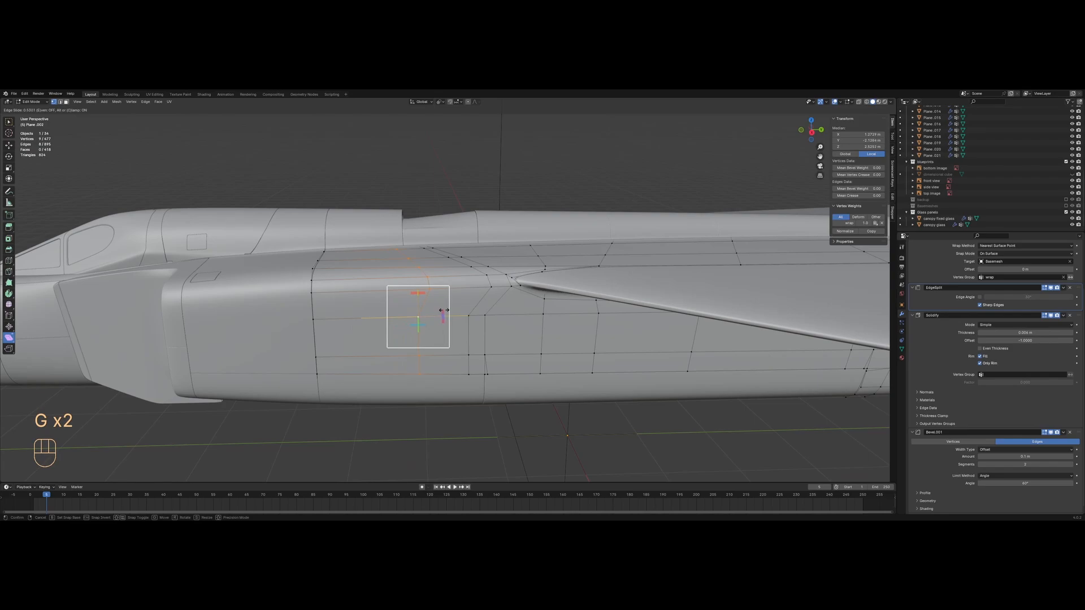
{"action": "scroll", "coordinate": [445, 310], "scroll_direction": "down", "scroll_amount": 5}
{"action": "scroll", "coordinate": [466, 357], "scroll_direction": "up", "scroll_amount": 2}
Separate the rear fuselage side faces ahead of the tail pod into a new panel object and reveal the hidden faces
{"action": "key", "text": "z"}
{"action": "mouse_move", "coordinate": [469, 373]}
{"action": "middle_mouse_down"}
{"action": "mouse_move", "coordinate": [466, 357]}
{"action": "mouse_move", "coordinate": [364, 327]}
{"action": "mouse_move", "coordinate": [271, 328]}
{"action": "middle_mouse_up"}
{"action": "key", "text": "a"}
{"action": "middle_click_drag", "start_coordinate": [611, 353], "coordinate": [581, 357]}
{"action": "key", "text": "z"}
{"action": "middle_click_drag", "start_coordinate": [797, 357], "coordinate": [734, 334], "text": "shift"}
{"action": "middle_click_drag", "start_coordinate": [735, 334], "coordinate": [713, 331]}
{"action": "key", "text": "z"}
{"action": "middle_click_drag", "start_coordinate": [474, 314], "coordinate": [497, 312]}
{"action": "key", "text": "3"}
{"action": "left_click_drag", "start_coordinate": [418, 269], "coordinate": [714, 378]}
{"action": "middle_click_drag", "start_coordinate": [510, 357], "coordinate": [400, 323]}
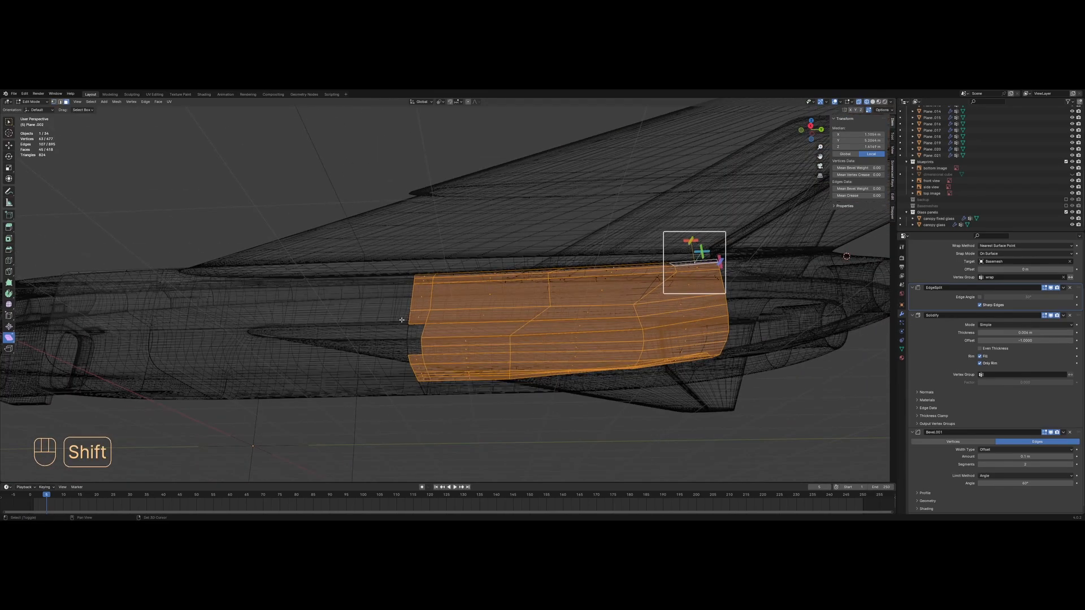
{"action": "key", "text": "z"}
{"action": "middle_click_drag", "start_coordinate": [504, 358], "coordinate": [509, 333]}
{"action": "middle_click_drag", "start_coordinate": [633, 333], "coordinate": [496, 305], "text": "shift"}
{"action": "key", "text": "z"}
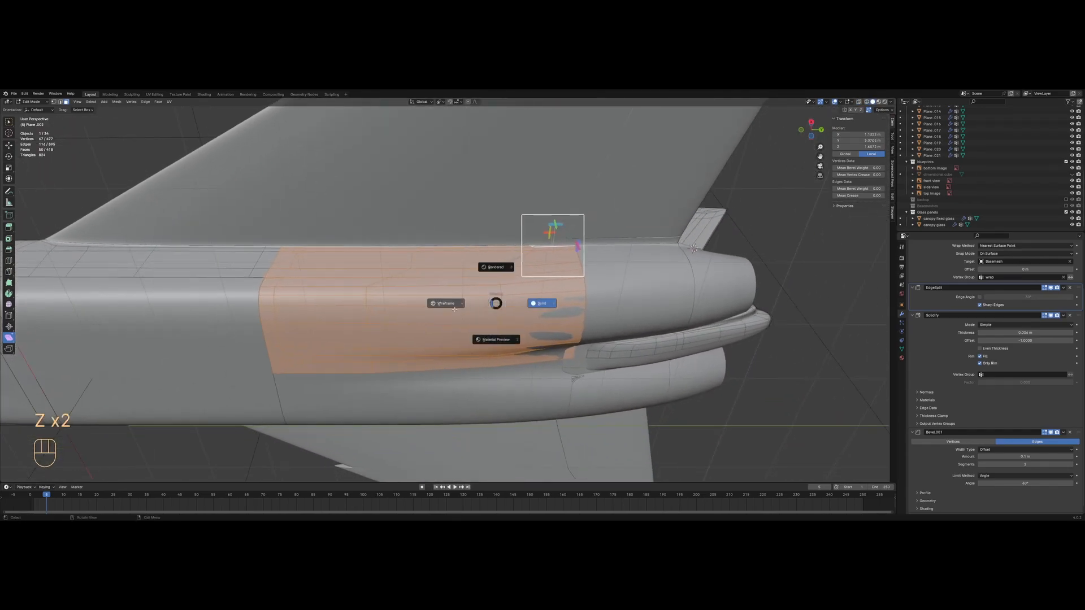
{"action": "scroll", "coordinate": [486, 306], "scroll_direction": "up", "scroll_amount": 1}
{"action": "key", "text": "z"}
{"action": "right_click", "coordinate": [540, 306]}
{"action": "left_click", "coordinate": [565, 320]}
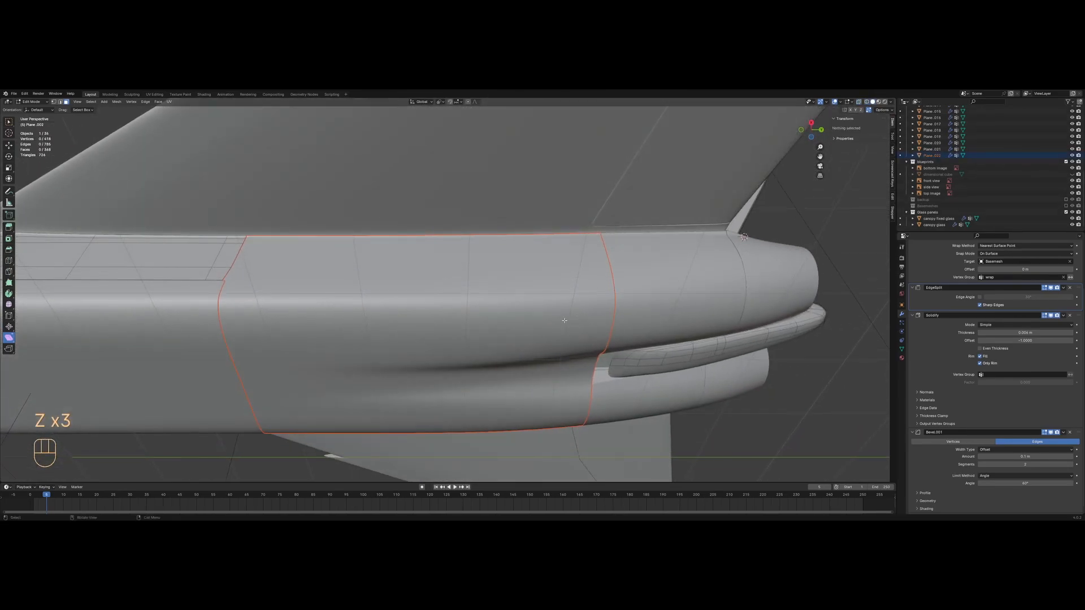
{"action": "key", "text": "alt+h"}
{"action": "key", "text": "Tab"}
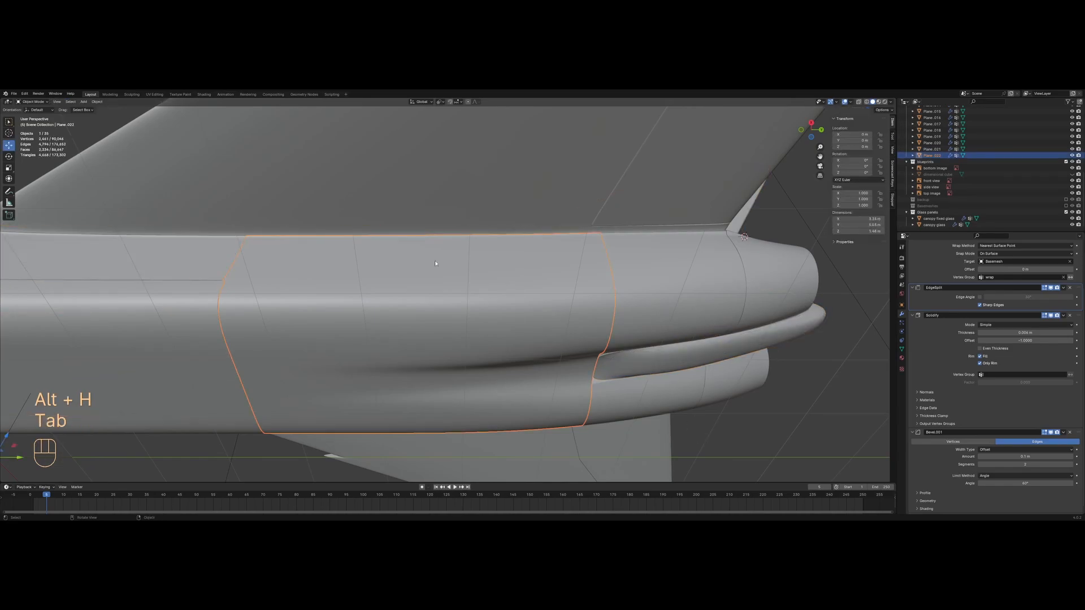
Remove the extra geometry at the corner of the rear panel's front seam
{"action": "key", "text": "z"}
{"action": "key", "text": "Tab"}
{"action": "key", "text": "a"}
{"action": "scroll", "coordinate": [398, 294], "scroll_direction": "up", "scroll_amount": 3}
{"action": "key", "text": "1"}
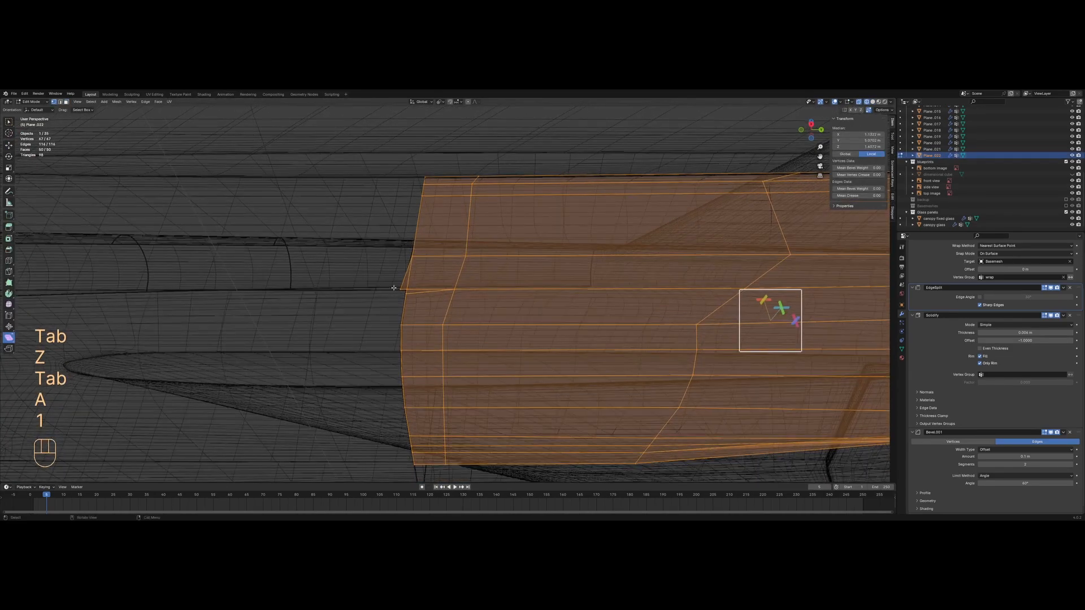
{"action": "key", "text": "Tab"}
{"action": "key", "text": "z"}
{"action": "left_click", "coordinate": [426, 283]}
{"action": "key", "text": "Tab"}
{"action": "left_click", "coordinate": [393, 288]}
{"action": "key", "text": "x"}
{"action": "left_click", "coordinate": [389, 283]}
{"action": "key", "text": "Tab"}
Slide the main fuselage panel's lower rear corner vertex along its edge to line up with the rear panel seam
{"action": "key", "text": "Tab"}
{"action": "key", "text": "a"}
{"action": "key", "text": "g"}
{"action": "key", "text": "g"}
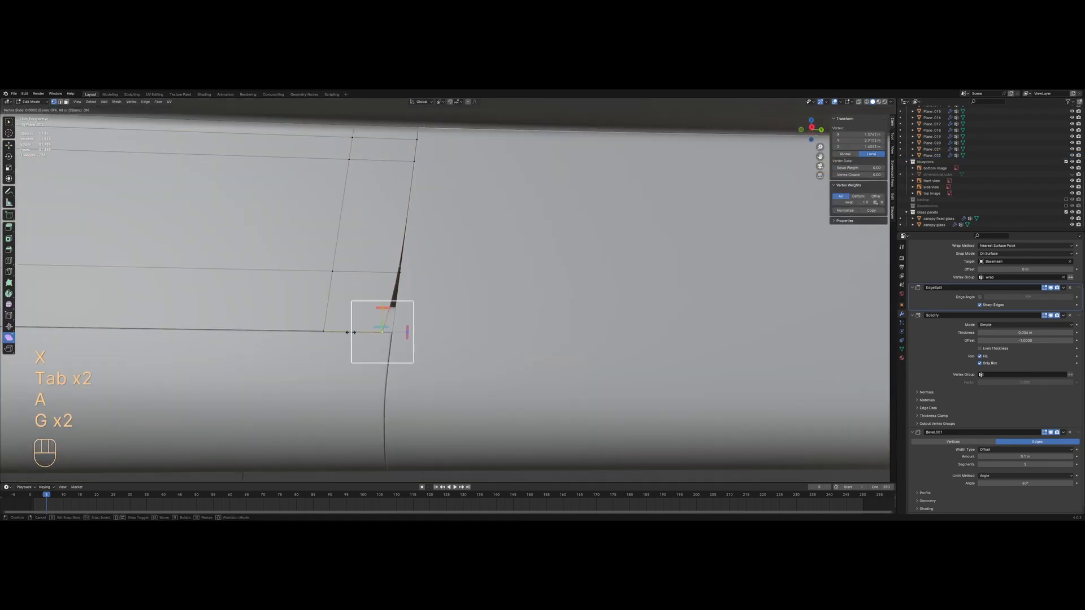
{"action": "left_click", "coordinate": [360, 333]}
{"action": "key", "text": "Tab"}
{"action": "key", "text": "alt+a"}
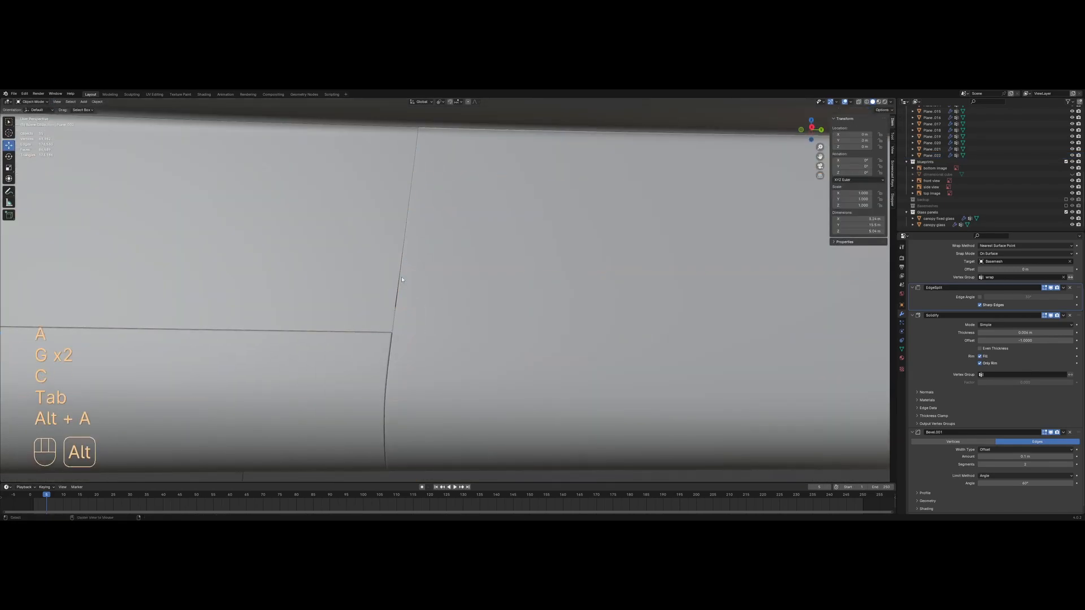
Flatten the rear edge of the lower fuselage panel by scaling it to 0 along Y
{"action": "scroll", "coordinate": [438, 286], "scroll_direction": "down", "scroll_amount": 6}
{"action": "middle_click_drag", "start_coordinate": [459, 276], "coordinate": [462, 292]}
{"action": "scroll", "coordinate": [406, 346], "scroll_direction": "up", "scroll_amount": 2}
{"action": "key", "text": "z"}
{"action": "left_click", "coordinate": [380, 328]}
{"action": "key", "text": "Tab"}
{"action": "key", "text": "a"}
{"action": "key", "text": "1"}
{"action": "key", "text": "y"}
{"action": "key", "text": "KP_0"}
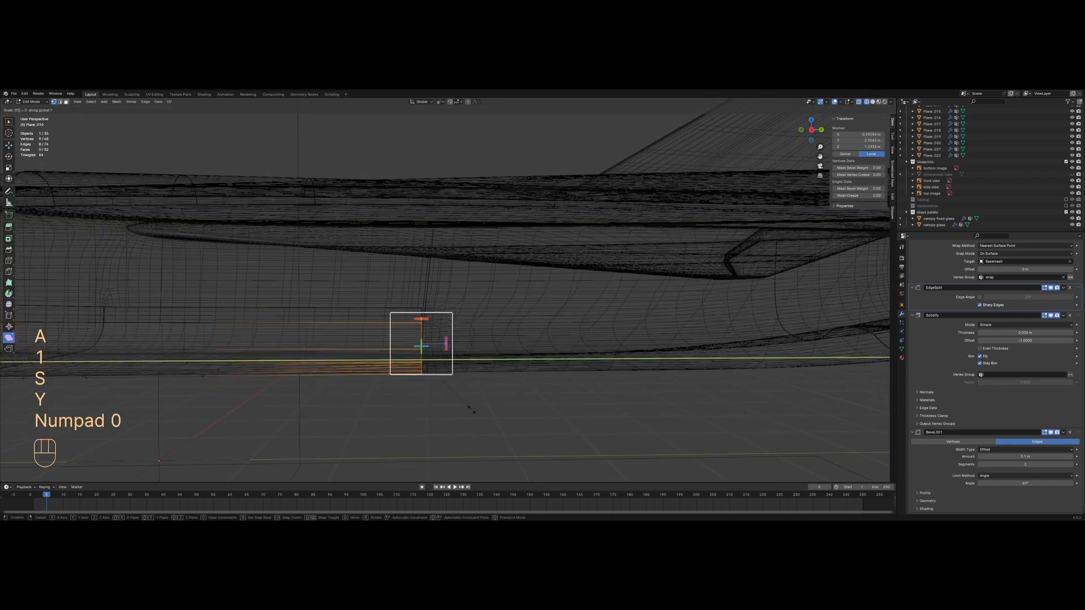
{"action": "key", "text": "Return"}
Flatten the main fuselage panel's vertical seam edge below the wing by scaling it to 0 along Y
{"action": "key", "text": "KP_3"}
{"action": "key", "text": "Tab"}
{"action": "key", "text": "z"}
{"action": "left_click", "coordinate": [451, 307]}
{"action": "left_click", "coordinate": [408, 294]}
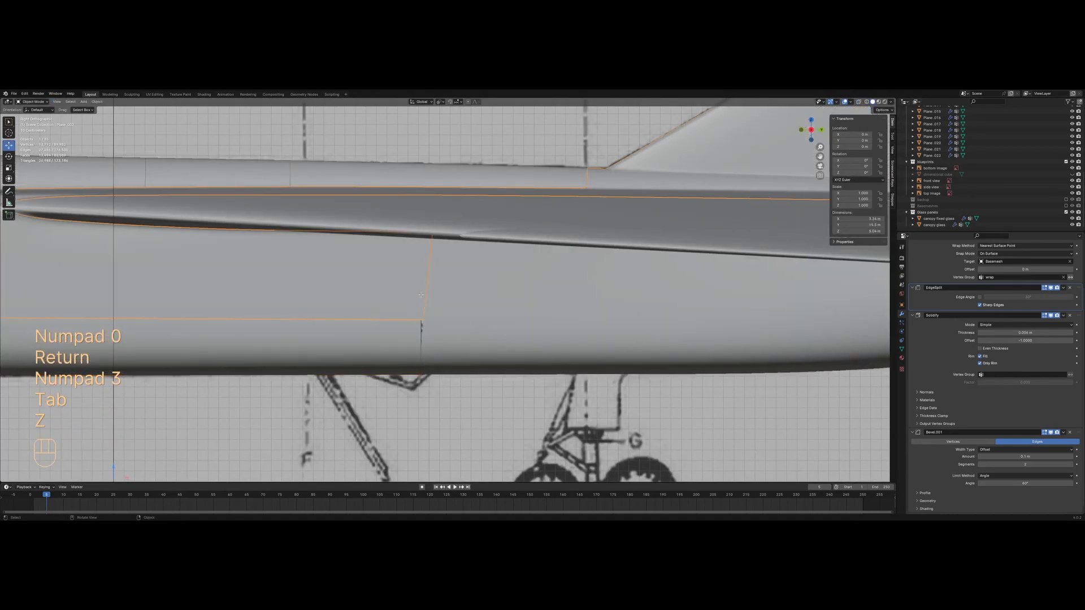
{"action": "key", "text": "Tab"}
{"action": "key", "text": "z"}
{"action": "scroll", "coordinate": [418, 291], "scroll_direction": "up", "scroll_amount": 2}
{"action": "key", "text": "a"}
{"action": "left_click_drag", "start_coordinate": [450, 201], "coordinate": [408, 340]}
{"action": "left_click", "coordinate": [416, 340], "text": "shift"}
{"action": "left_click", "coordinate": [416, 340], "text": "shift"}
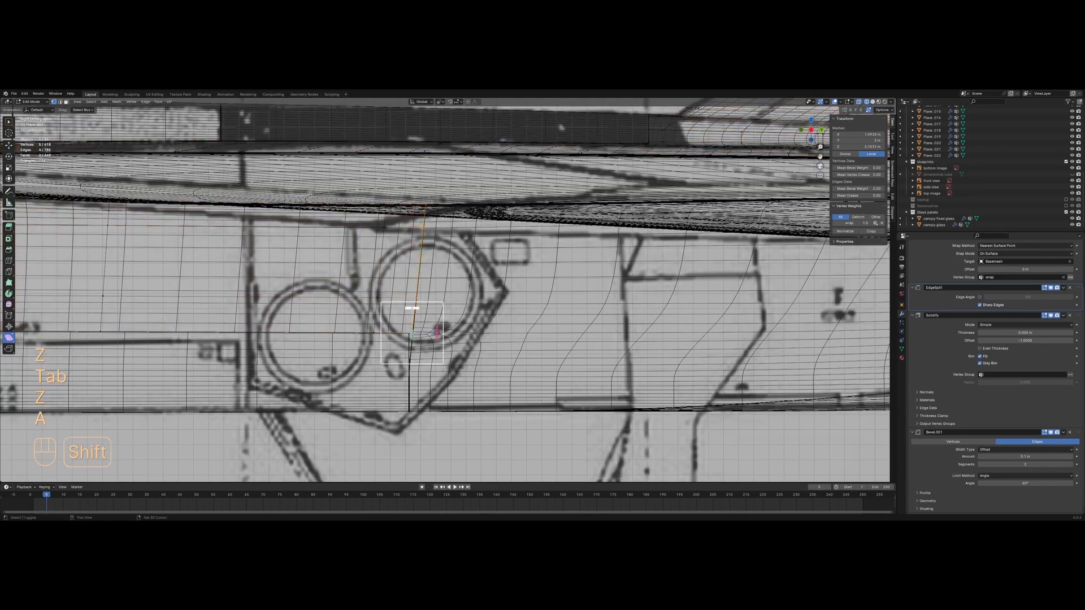
{"action": "key", "text": "z"}
{"action": "left_click", "coordinate": [464, 340]}
{"action": "key", "text": "s"}
{"action": "key", "text": "KP_0"}
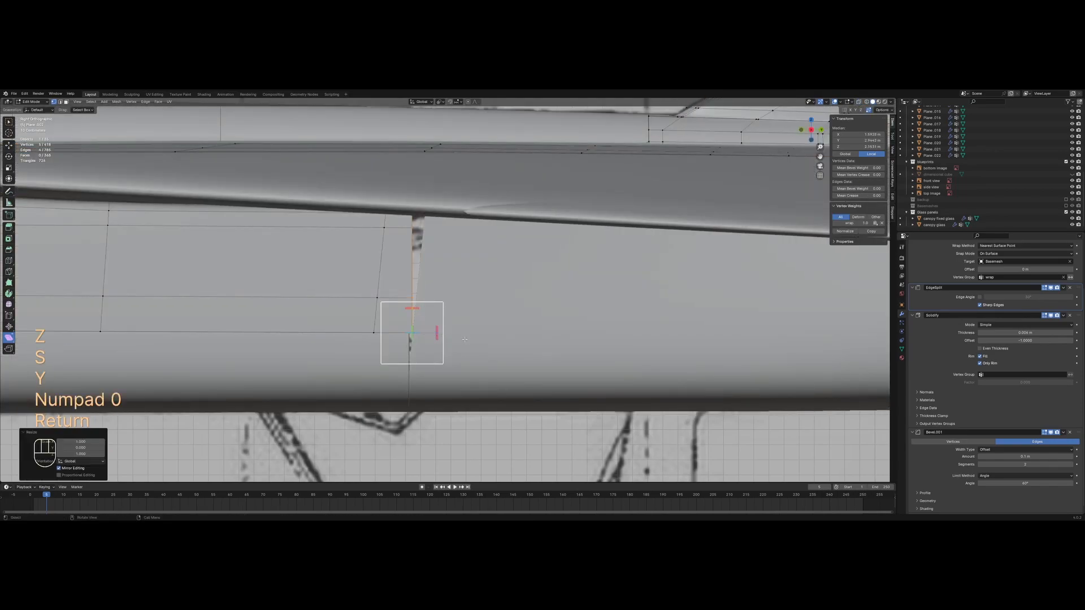
{"action": "key", "text": "Return"}
Move the main fuselage panel's flattened seam edge along Y to align it with the lower panel's rear edge
{"action": "key", "text": "g"}
{"action": "key", "text": "y"}
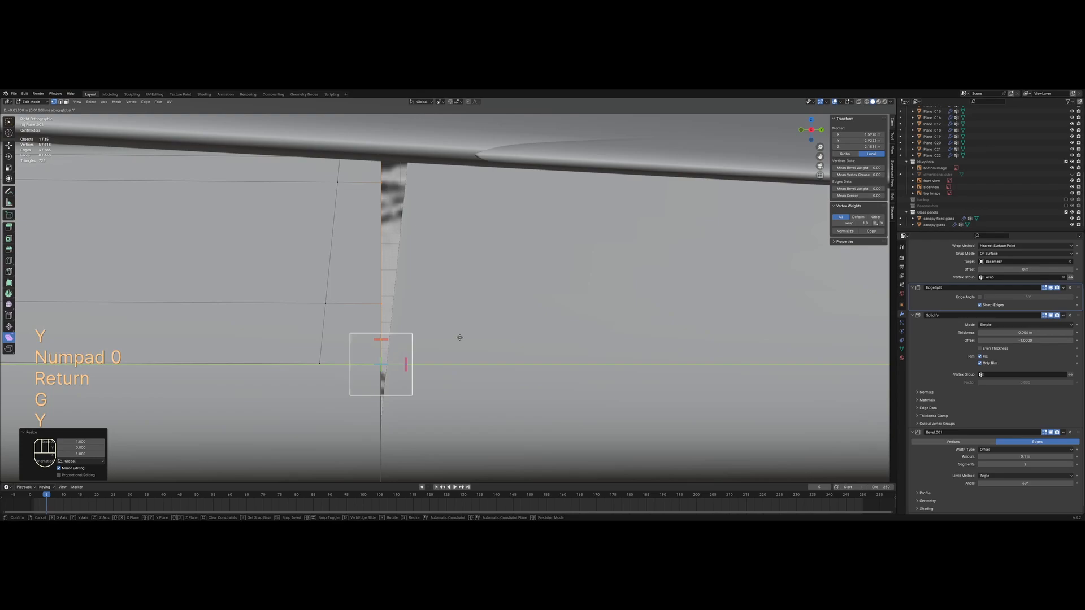
{"action": "left_click", "coordinate": [460, 338]}
{"action": "key", "text": "Tab"}
{"action": "key", "text": "alt+a"}
Slide the rear panel's front seam vertex down along its edge near the corner of the main and lower panels
{"action": "left_click", "coordinate": [461, 342]}
{"action": "key", "text": "Tab"}
{"action": "key", "text": "z"}
{"action": "scroll", "coordinate": [449, 285], "scroll_direction": "down", "scroll_amount": 3}
{"action": "key", "text": "a"}
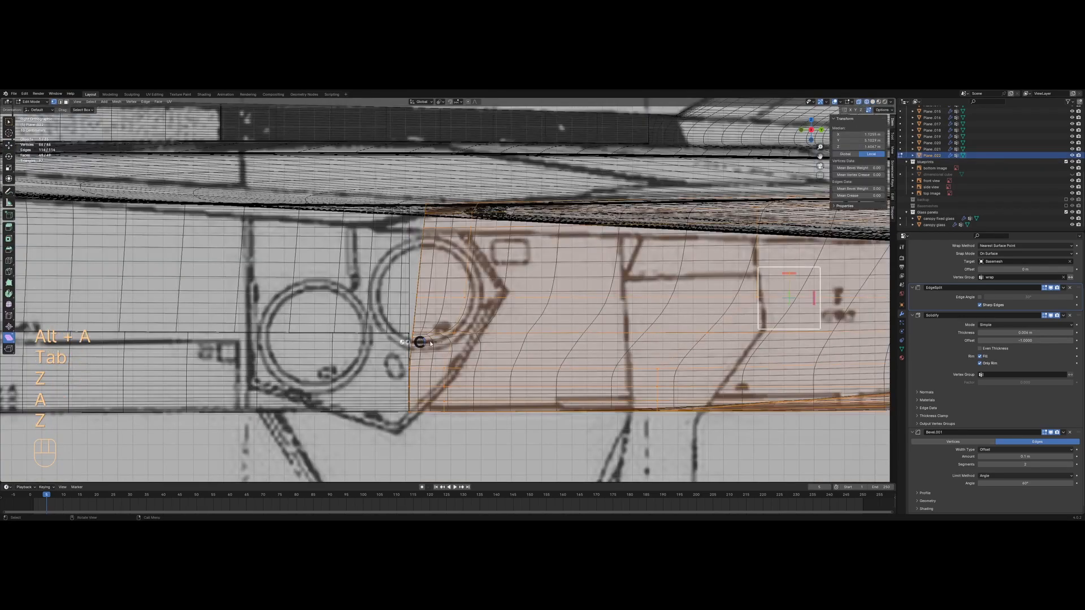
{"action": "key", "text": "z"}
{"action": "left_click", "coordinate": [422, 342]}
{"action": "key", "text": "g"}
{"action": "left_click", "coordinate": [421, 313]}
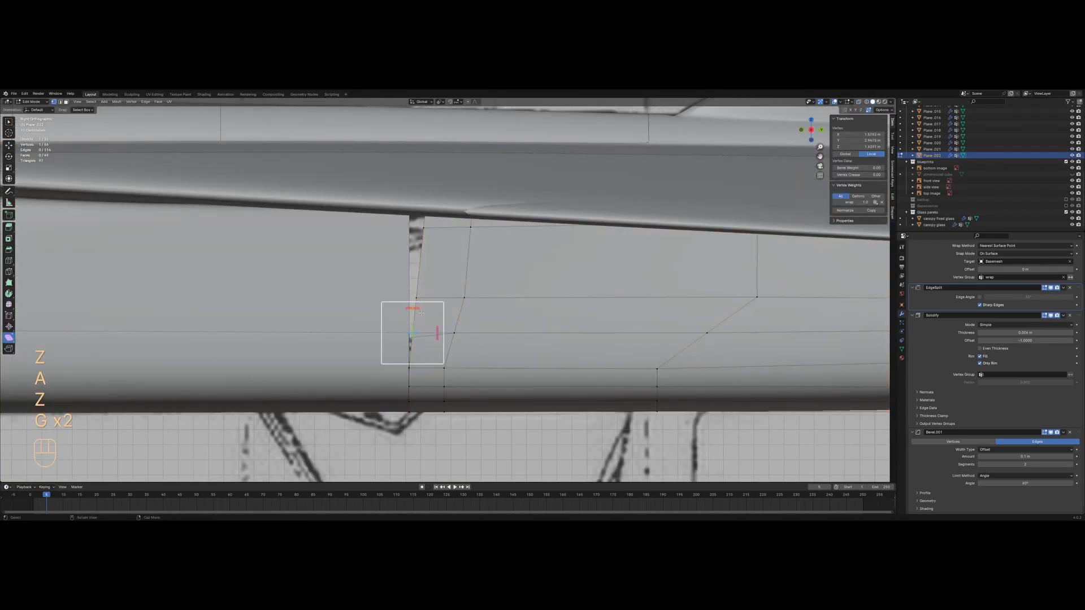
{"action": "key", "text": "g"}
{"action": "key", "text": "g"}
{"action": "left_click", "coordinate": [409, 345]}
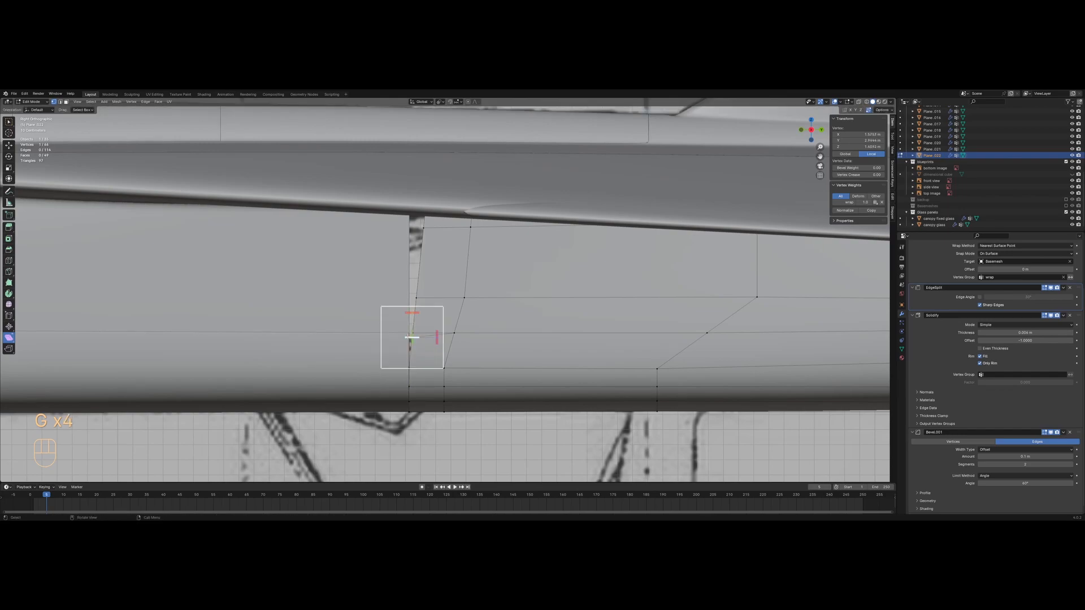
Slide the seam vertex further along its edge and flatten the rear panel's front seam edge by scaling it to 0 along Y
{"action": "key", "text": "z"}
{"action": "key", "text": "g"}
{"action": "key", "text": "g"}
{"action": "left_click", "coordinate": [412, 338]}
{"action": "key", "text": "a"}
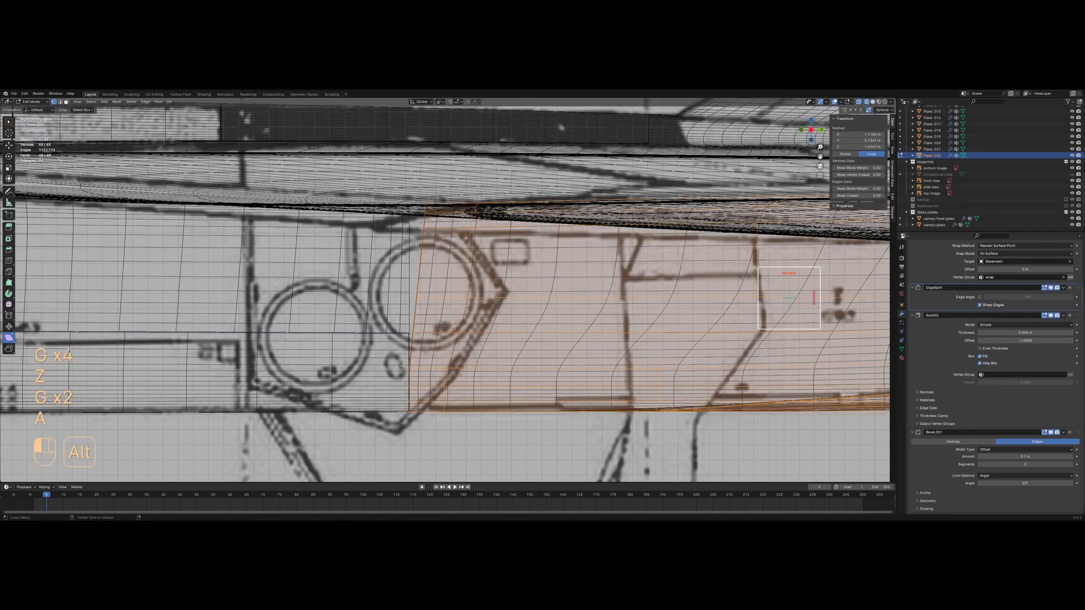
{"action": "left_click", "coordinate": [403, 366], "text": "alt"}
{"action": "left_click", "coordinate": [477, 399]}
{"action": "key", "text": "s"}
{"action": "key", "text": "y"}
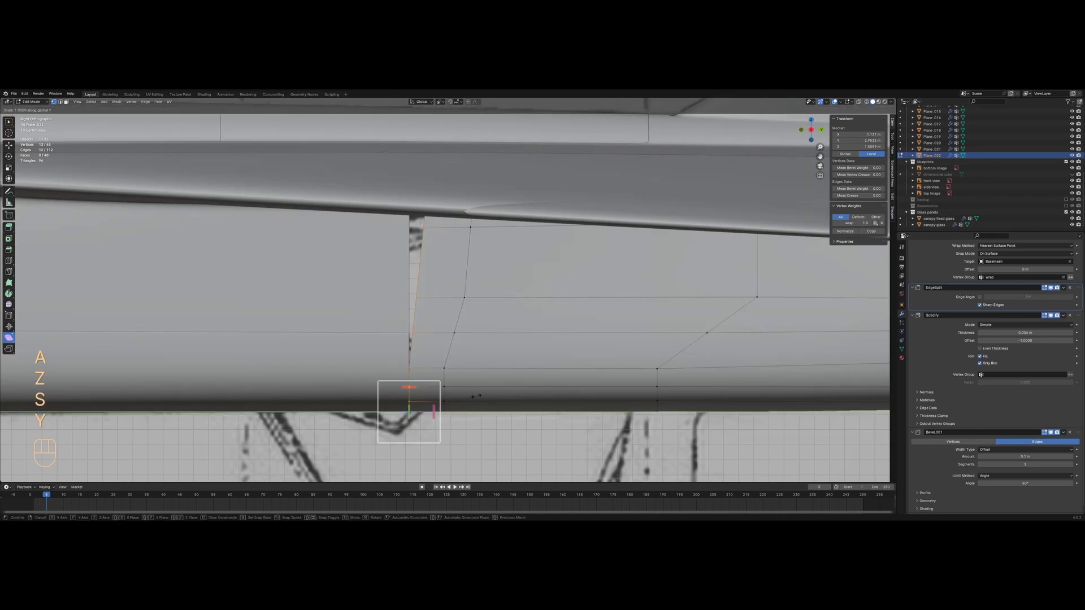
{"action": "key", "text": "Return"}
Move the rear panel's flattened front edge along Y until it meets the main and lower panels' seam
{"action": "scroll", "coordinate": [472, 391], "scroll_direction": "up", "scroll_amount": 2}
{"action": "key", "text": "g"}
{"action": "key", "text": "y"}
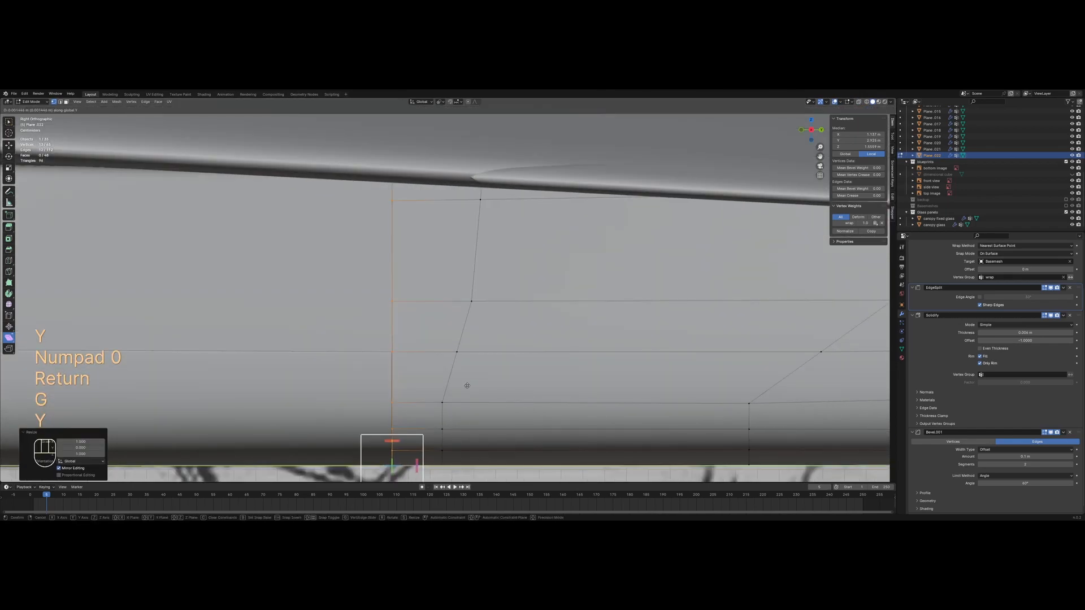
{"action": "left_click", "coordinate": [468, 386]}
{"action": "key", "text": "Tab"}
{"action": "key", "text": "alt+a"}
Move the main fuselage panel's vertical seam edge along Y to line up with the lower panel's rear edge
{"action": "middle_click_drag", "start_coordinate": [412, 393], "coordinate": [442, 384], "text": "shift"}
{"action": "scroll", "coordinate": [442, 385], "scroll_direction": "up", "scroll_amount": 4}
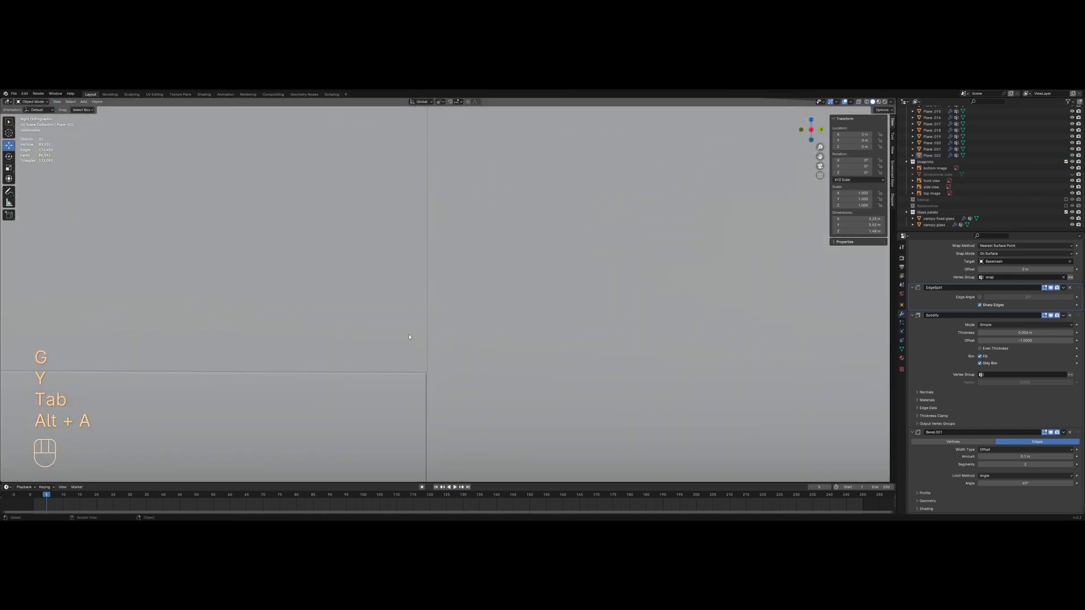
{"action": "left_click", "coordinate": [415, 346]}
{"action": "key", "text": "Tab"}
{"action": "scroll", "coordinate": [436, 348], "scroll_direction": "up", "scroll_amount": 2}
{"action": "key", "text": "g"}
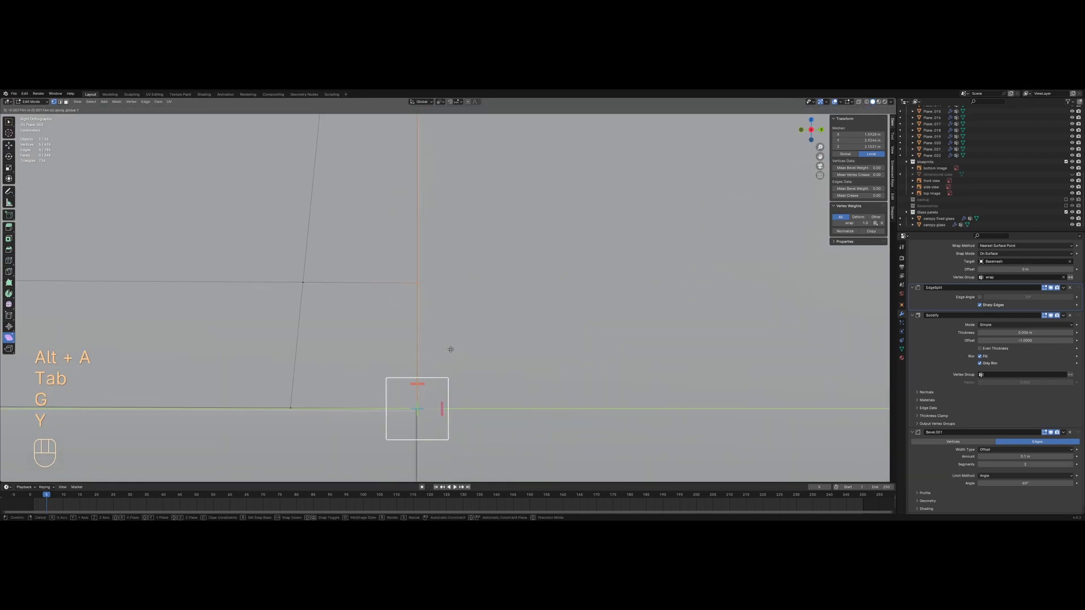
{"action": "left_click", "coordinate": [449, 349]}
{"action": "key", "text": "Tab"}
{"action": "key", "text": "alt+a"}
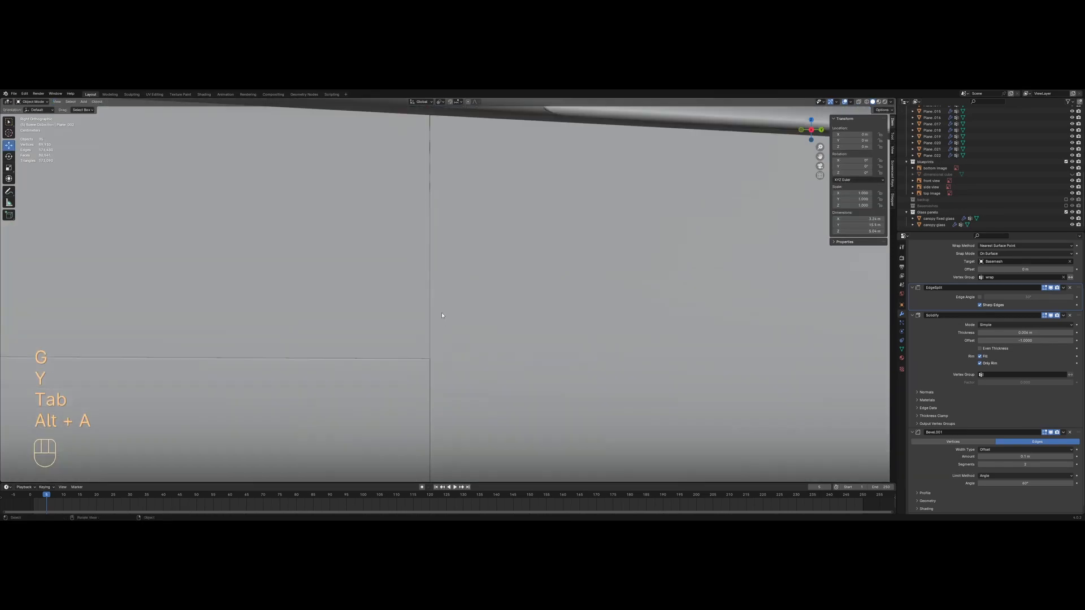
Save the file and check the aligned fuselage seams in different viewport shading modes
{"action": "scroll", "coordinate": [442, 313], "scroll_direction": "down", "scroll_amount": 4}
{"action": "middle_click_drag", "start_coordinate": [442, 314], "coordinate": [472, 362]}
{"action": "key", "text": "ctrl+s"}
{"action": "left_click", "coordinate": [460, 325]}
{"action": "key", "text": "z"}
{"action": "left_click", "coordinate": [421, 324]}
{"action": "key", "text": "z"}
{"action": "scroll", "coordinate": [509, 347], "scroll_direction": "up", "scroll_amount": 2}
Delete the upper boundary edge at the end corner of the main panel's lower strip
{"action": "left_click", "coordinate": [524, 342]}
{"action": "key", "text": "z"}
{"action": "scroll", "coordinate": [448, 303], "scroll_direction": "up", "scroll_amount": 3}
{"action": "key", "text": "z"}
{"action": "key", "text": "Tab"}
{"action": "key", "text": "z"}
{"action": "key", "text": "a"}
{"action": "middle_click_drag", "start_coordinate": [472, 299], "coordinate": [430, 348]}
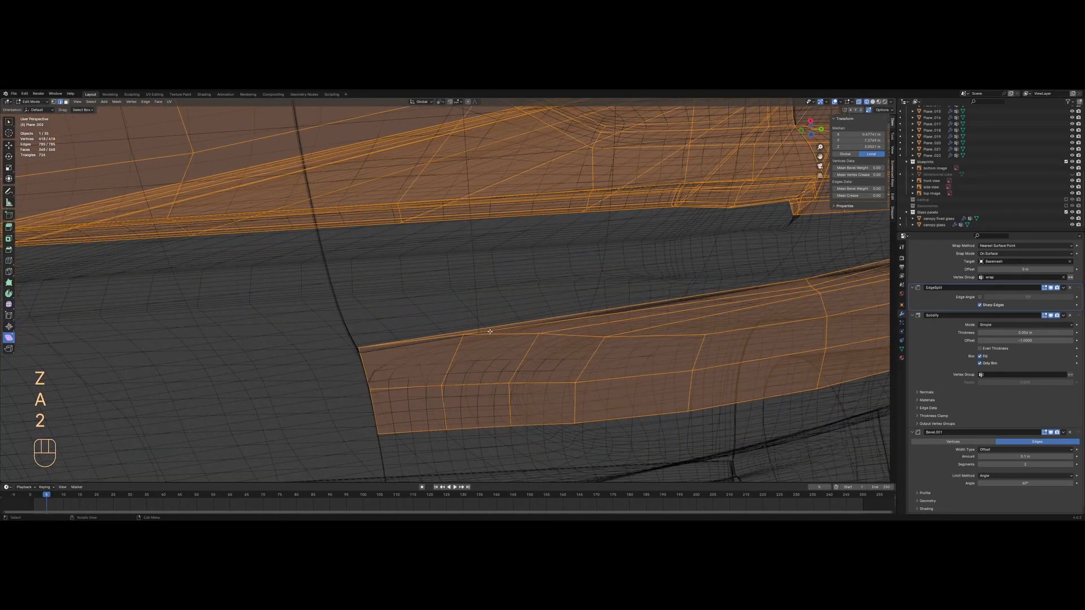
{"action": "left_click", "coordinate": [416, 340]}
{"action": "key", "text": "x"}
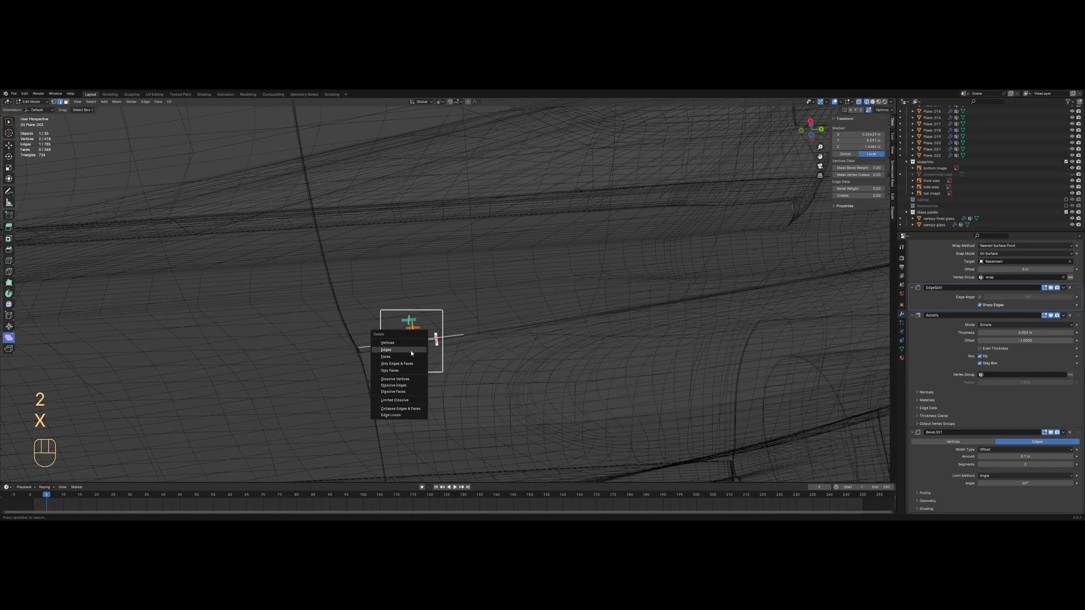
{"action": "left_click", "coordinate": [410, 351]}
Slide the vertex beside the opened corner along its edge on the lower strip
{"action": "key", "text": "a"}
{"action": "mouse_move", "coordinate": [414, 349]}
{"action": "middle_mouse_down"}
{"action": "mouse_move", "coordinate": [462, 318]}
{"action": "mouse_move", "coordinate": [461, 330]}
{"action": "middle_mouse_up"}
{"action": "key", "text": "z"}
{"action": "left_click", "coordinate": [464, 310]}
{"action": "key", "text": "g"}
{"action": "key", "text": "g"}
{"action": "left_click", "coordinate": [460, 337]}
{"action": "key", "text": "z"}
{"action": "key", "text": "a"}
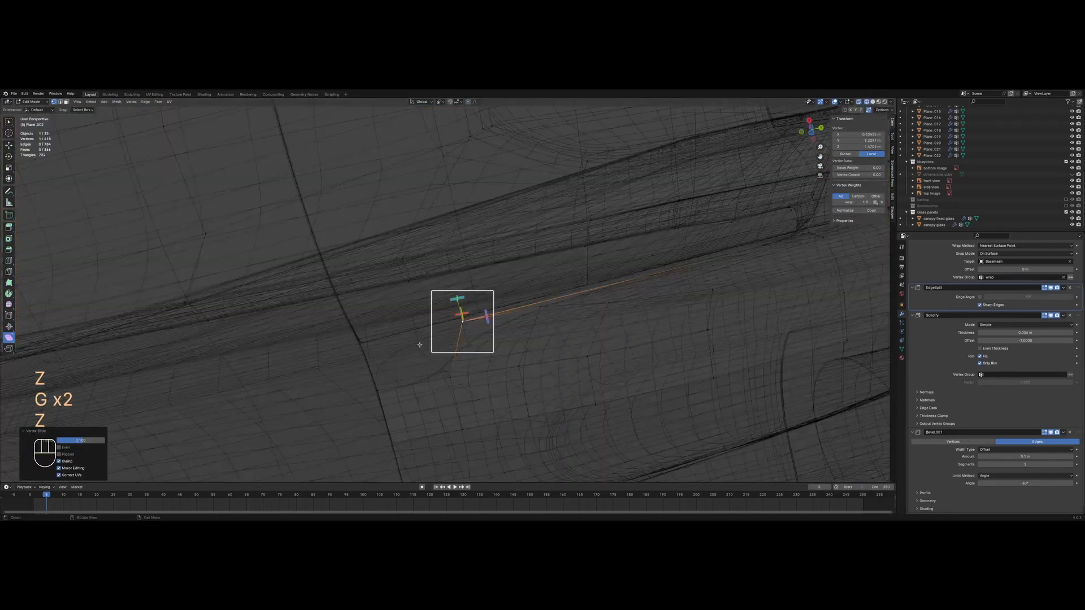
Add a loop cut on the open strip's long border edge and slide the new vertex along it
{"action": "left_click", "coordinate": [363, 339]}
{"action": "middle_click_drag", "start_coordinate": [434, 372], "coordinate": [397, 390]}
{"action": "key", "text": "ctrl+r"}
{"action": "left_click", "coordinate": [544, 211]}
{"action": "key", "text": "g"}
{"action": "key", "text": "g"}
{"action": "left_click", "coordinate": [546, 211]}
{"action": "key", "text": "a"}
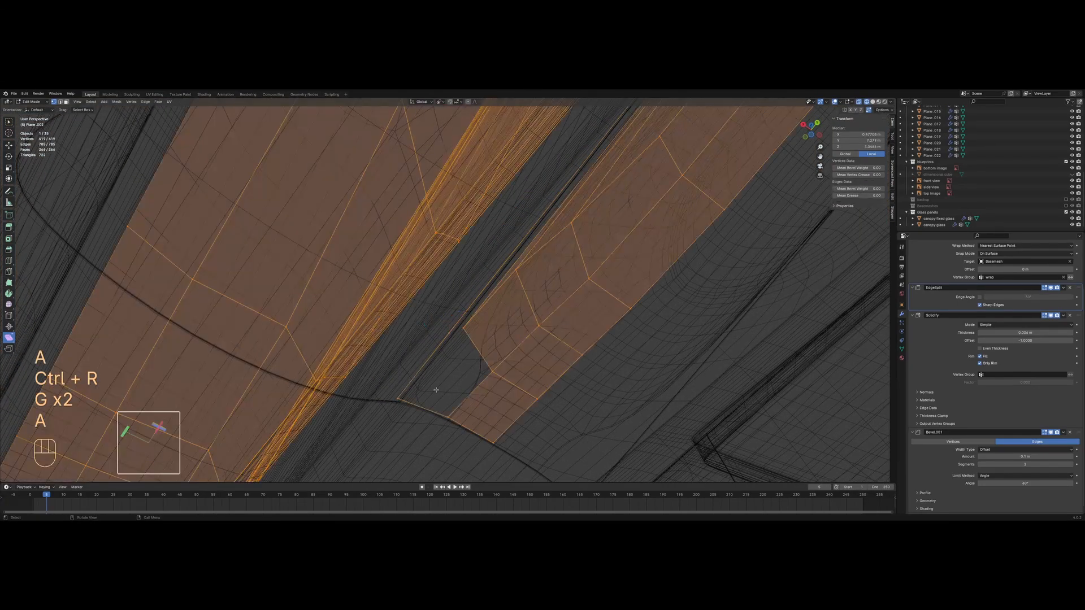
Fill the opened strip corner with a face between the end edge and the two inner vertices
{"action": "left_click", "coordinate": [428, 404]}
{"action": "key", "text": "1"}
{"action": "left_click", "coordinate": [448, 338], "text": "shift"}
{"action": "left_click", "coordinate": [486, 374], "text": "shift"}
{"action": "key", "text": "f"}
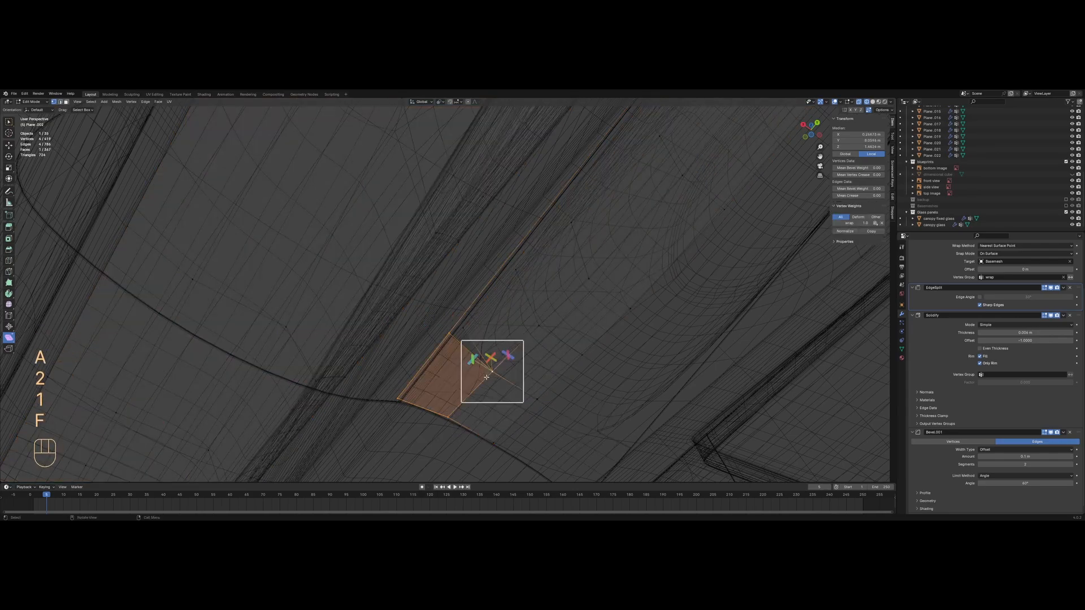
Merge the two neighbouring vertices on the upper border beside the new corner face
{"action": "key", "text": "a"}
{"action": "middle_click_drag", "start_coordinate": [479, 333], "coordinate": [475, 330]}
{"action": "left_click", "coordinate": [469, 333]}
{"action": "left_click", "coordinate": [452, 337], "text": "shift"}
{"action": "key", "text": "q"}
{"action": "left_click", "coordinate": [454, 334]}
{"action": "key", "text": "a"}
Fill the remaining gap along the strip's upper border and save the file
{"action": "middle_click_drag", "start_coordinate": [577, 268], "coordinate": [591, 189], "text": "shift"}
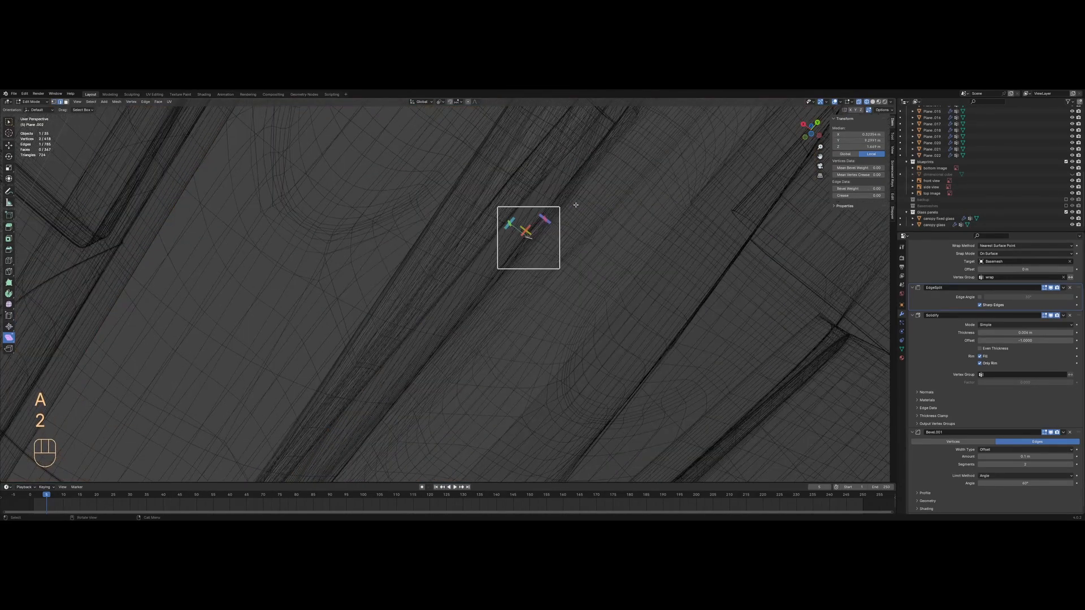
{"action": "key", "text": "f"}
{"action": "key", "text": "1"}
{"action": "key", "text": "Tab"}
{"action": "key", "text": "z"}
{"action": "key", "text": "alt+a"}
{"action": "middle_click_drag", "start_coordinate": [509, 275], "coordinate": [475, 276]}
{"action": "key", "text": "ctrl+s"}
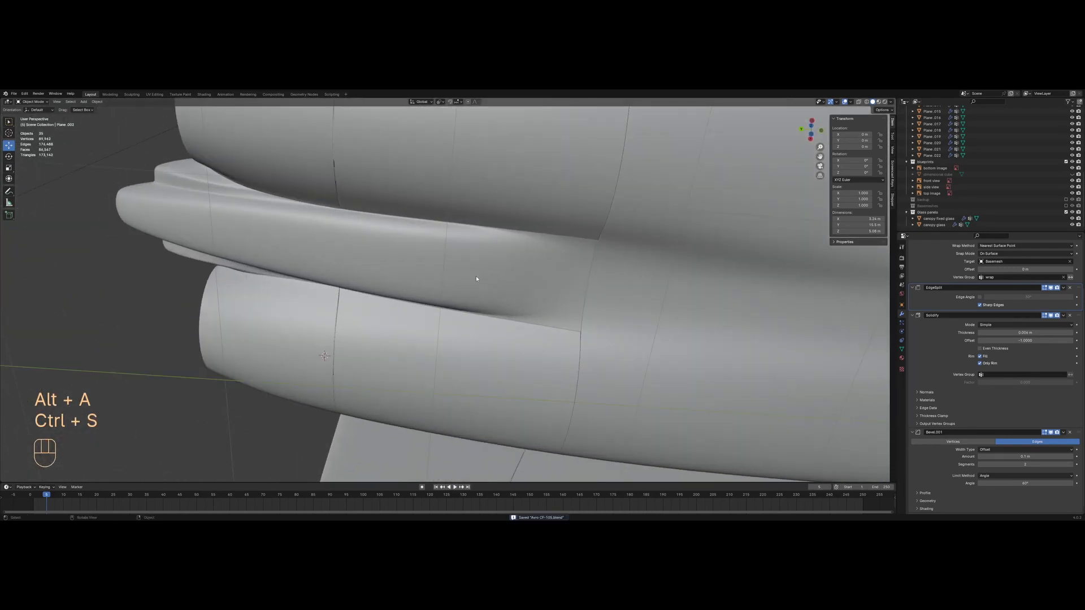
Check the main panel's mesh around the rebuilt corner in wireframe and save the file
{"action": "key", "text": "Tab"}
{"action": "key", "text": "z"}
{"action": "key", "text": "a"}
{"action": "left_click", "coordinate": [539, 409]}
{"action": "key", "text": "z"}
{"action": "middle_click_drag", "start_coordinate": [582, 409], "coordinate": [611, 343]}
{"action": "key", "text": "Tab"}
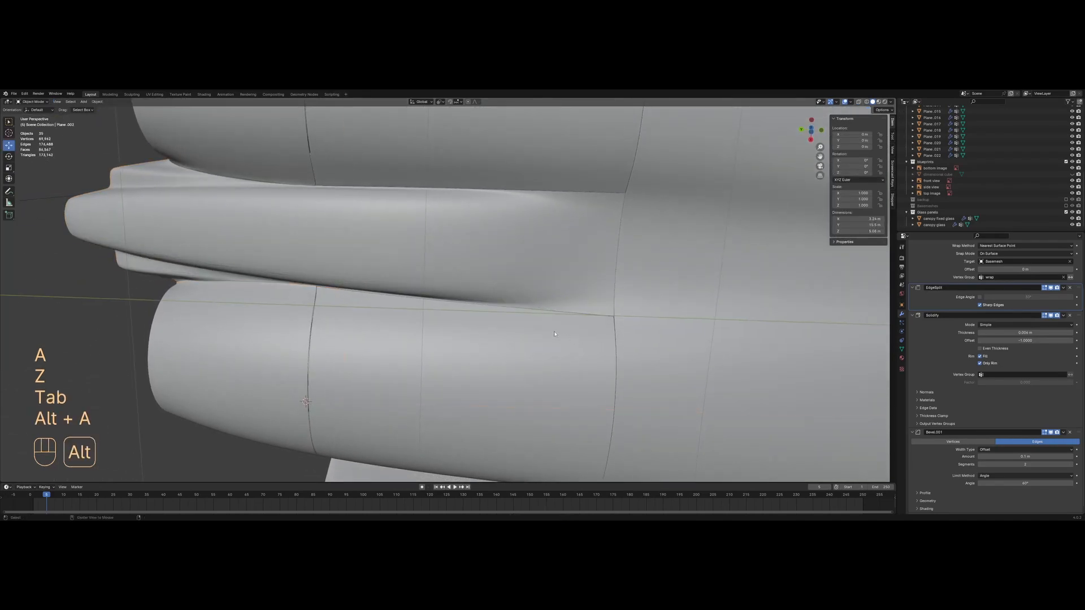
{"action": "key", "text": "alt+a"}
{"action": "scroll", "coordinate": [566, 330], "scroll_direction": "down", "scroll_amount": 4}
{"action": "key", "text": "ctrl+s"}
Examine the panel seams and surface shading around the aircraft from several angles in different viewport shading modes
{"action": "mouse_move", "coordinate": [497, 312]}
{"action": "middle_mouse_down"}
{"action": "mouse_move", "coordinate": [533, 332]}
{"action": "mouse_move", "coordinate": [550, 329]}
{"action": "mouse_move", "coordinate": [535, 303]}
{"action": "mouse_move", "coordinate": [556, 273]}
{"action": "mouse_move", "coordinate": [650, 320]}
{"action": "middle_mouse_up"}
{"action": "key", "text": "z"}
{"action": "left_click", "coordinate": [558, 295]}
{"action": "key", "text": "z"}
{"action": "left_click", "coordinate": [588, 279]}
{"action": "middle_click_drag", "start_coordinate": [423, 295], "coordinate": [531, 281]}
{"action": "scroll", "coordinate": [446, 309], "scroll_direction": "down", "scroll_amount": 5}
{"action": "middle_click_drag", "start_coordinate": [461, 278], "coordinate": [457, 218]}
{"action": "mouse_move", "coordinate": [457, 218]}
{"action": "middle_mouse_down", "text": "shift"}
{"action": "mouse_move", "coordinate": [397, 258]}
{"action": "mouse_move", "coordinate": [418, 320]}
{"action": "mouse_move", "coordinate": [376, 294]}
{"action": "mouse_move", "coordinate": [335, 294]}
{"action": "mouse_move", "coordinate": [630, 307]}
{"action": "mouse_move", "coordinate": [640, 325]}
{"action": "middle_mouse_up", "text": "shift"}
{"action": "scroll", "coordinate": [417, 320], "scroll_direction": "up", "scroll_amount": 4}
{"action": "scroll", "coordinate": [335, 294], "scroll_direction": "down", "scroll_amount": 2}
{"action": "key", "text": "z"}
{"action": "left_click", "coordinate": [286, 286]}
{"action": "key", "text": "z"}
{"action": "left_click", "coordinate": [562, 302]}
{"action": "scroll", "coordinate": [585, 309], "scroll_direction": "down", "scroll_amount": 3}
{"action": "key", "text": "z"}
{"action": "left_click", "coordinate": [650, 284]}
{"action": "key", "text": "z"}
{"action": "left_click", "coordinate": [678, 278]}
{"action": "middle_click_drag", "start_coordinate": [678, 278], "coordinate": [520, 223]}
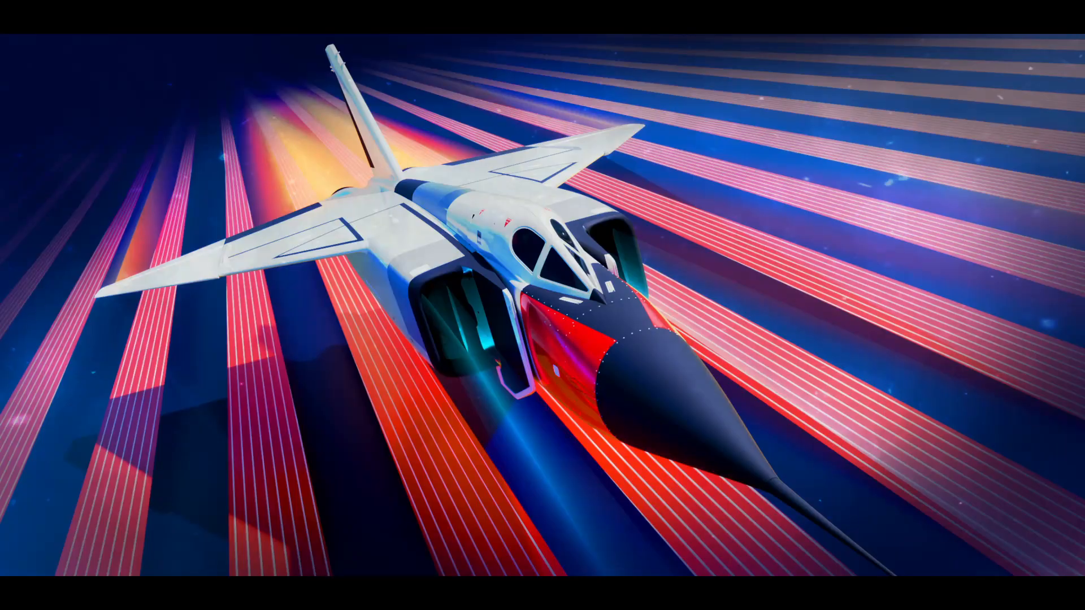